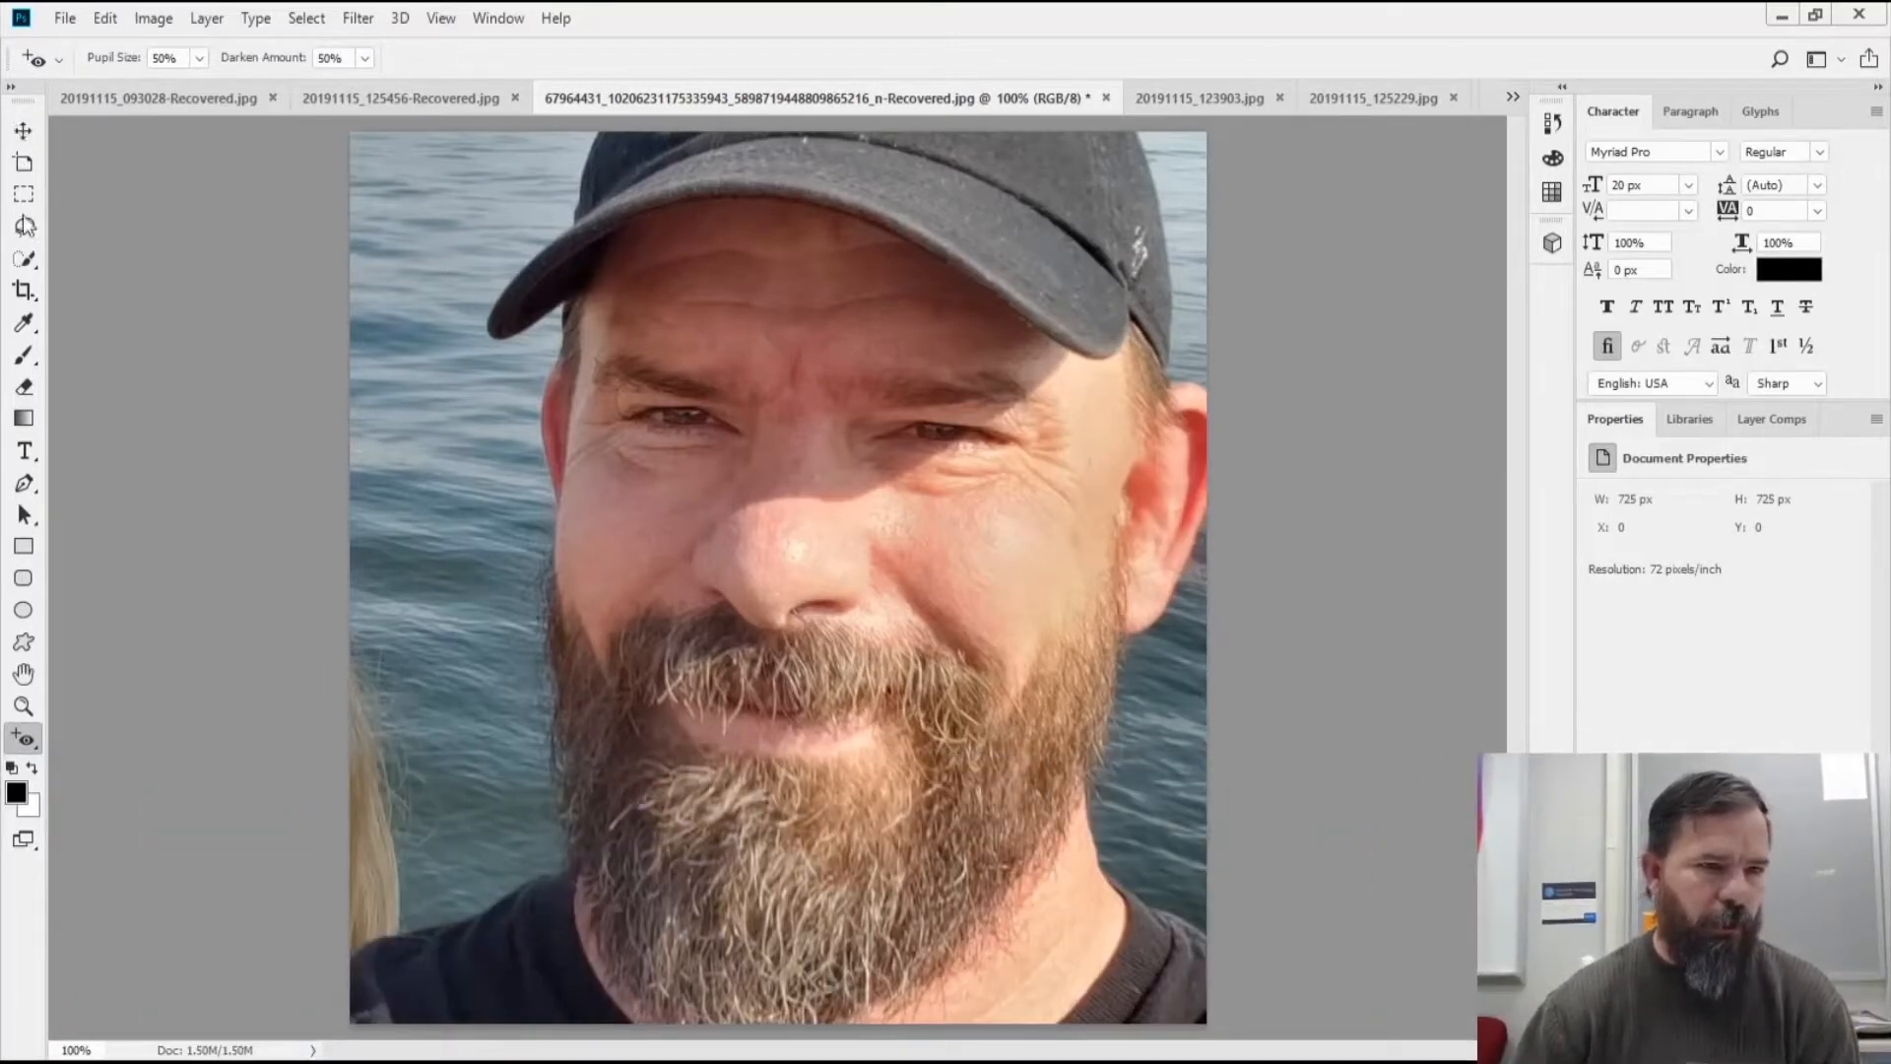
Activate the Spot Healing Brush and set its size to 10 px
{"action": "right_click", "coordinate": [34, 739]}
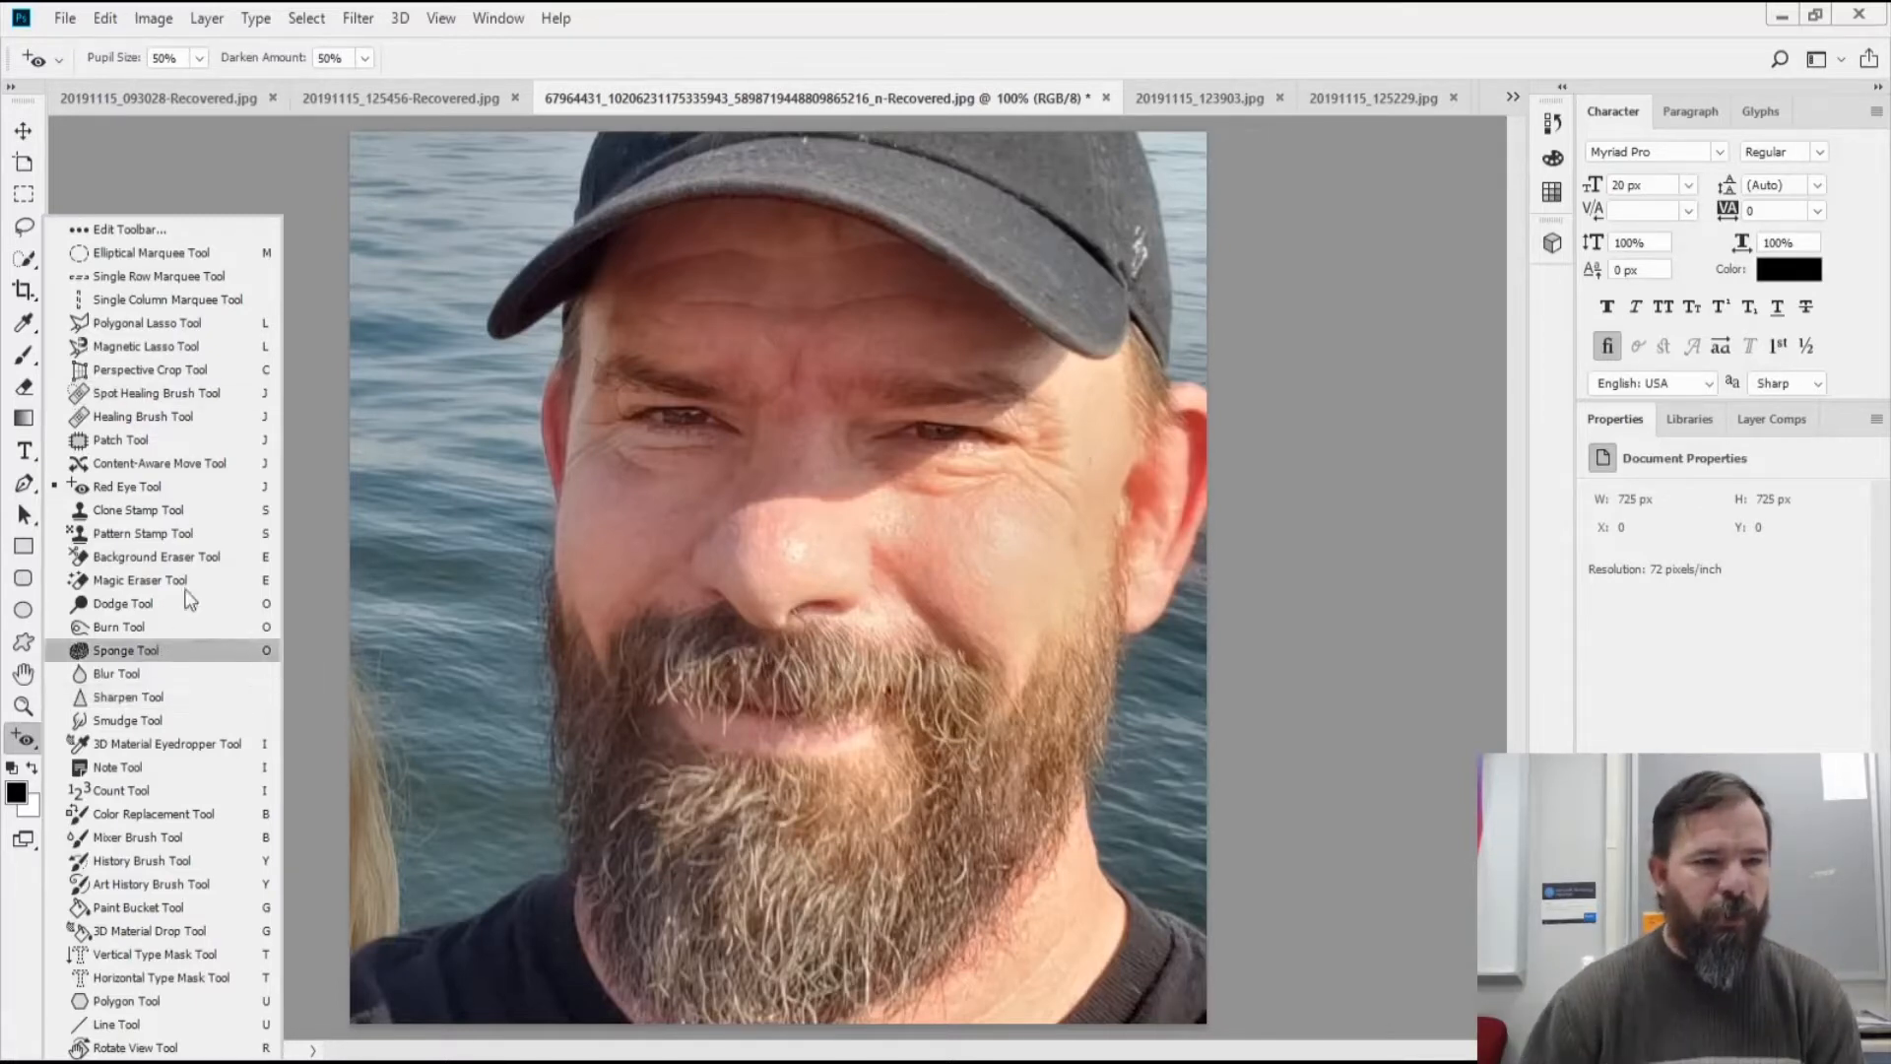
{"action": "left_click", "coordinate": [175, 396]}
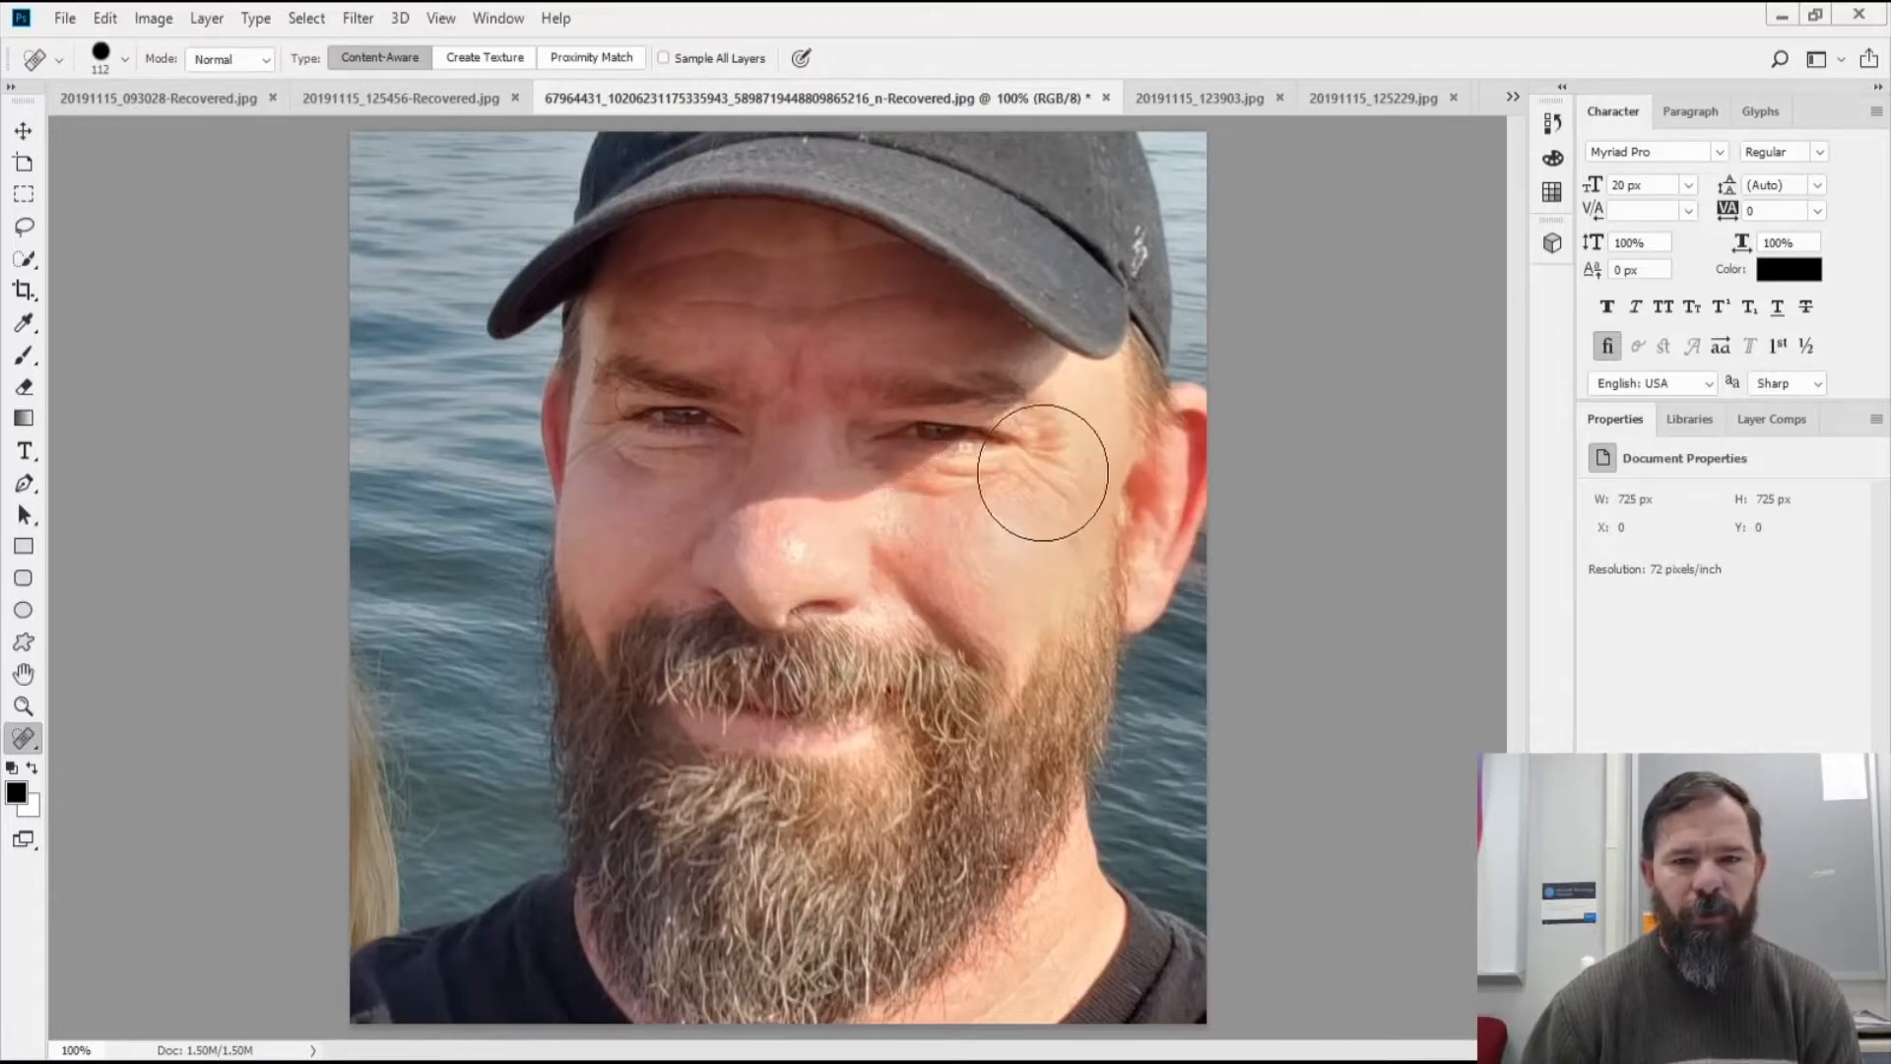
{"action": "left_click", "coordinate": [125, 57]}
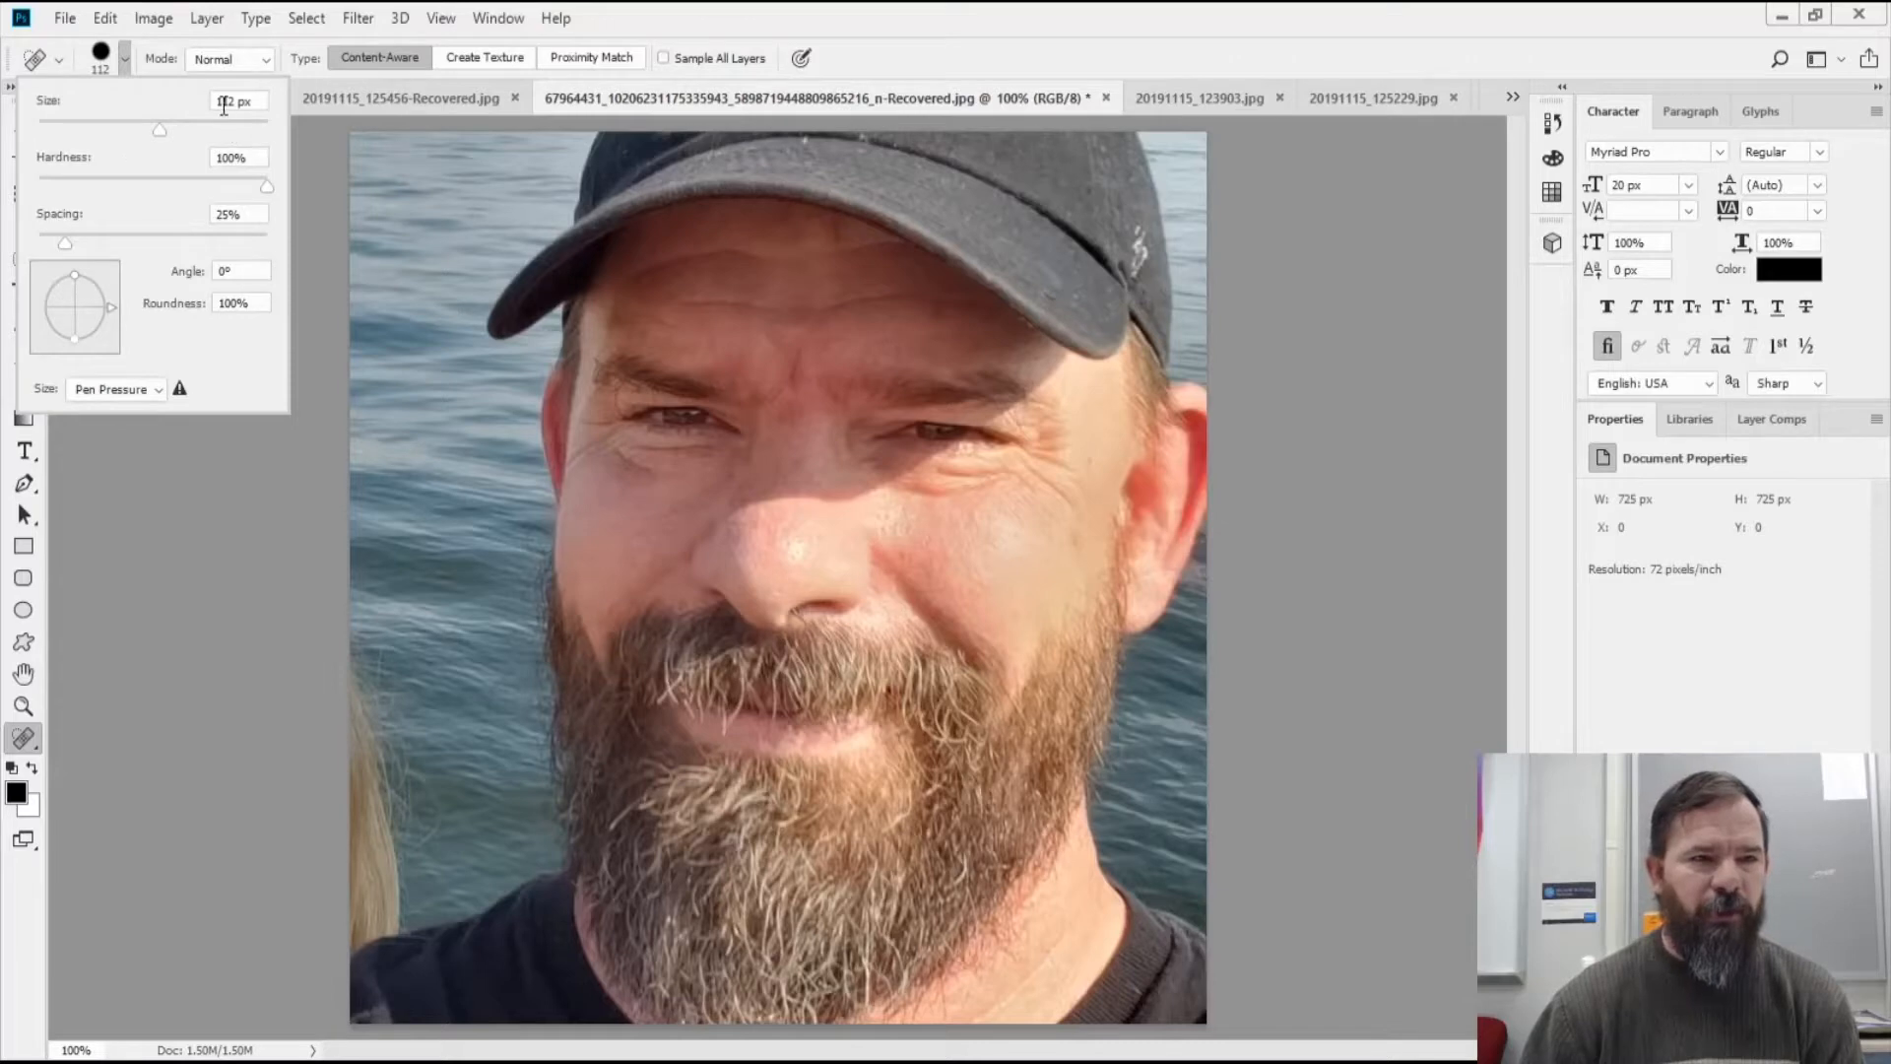
{"action": "type", "text": "30"}
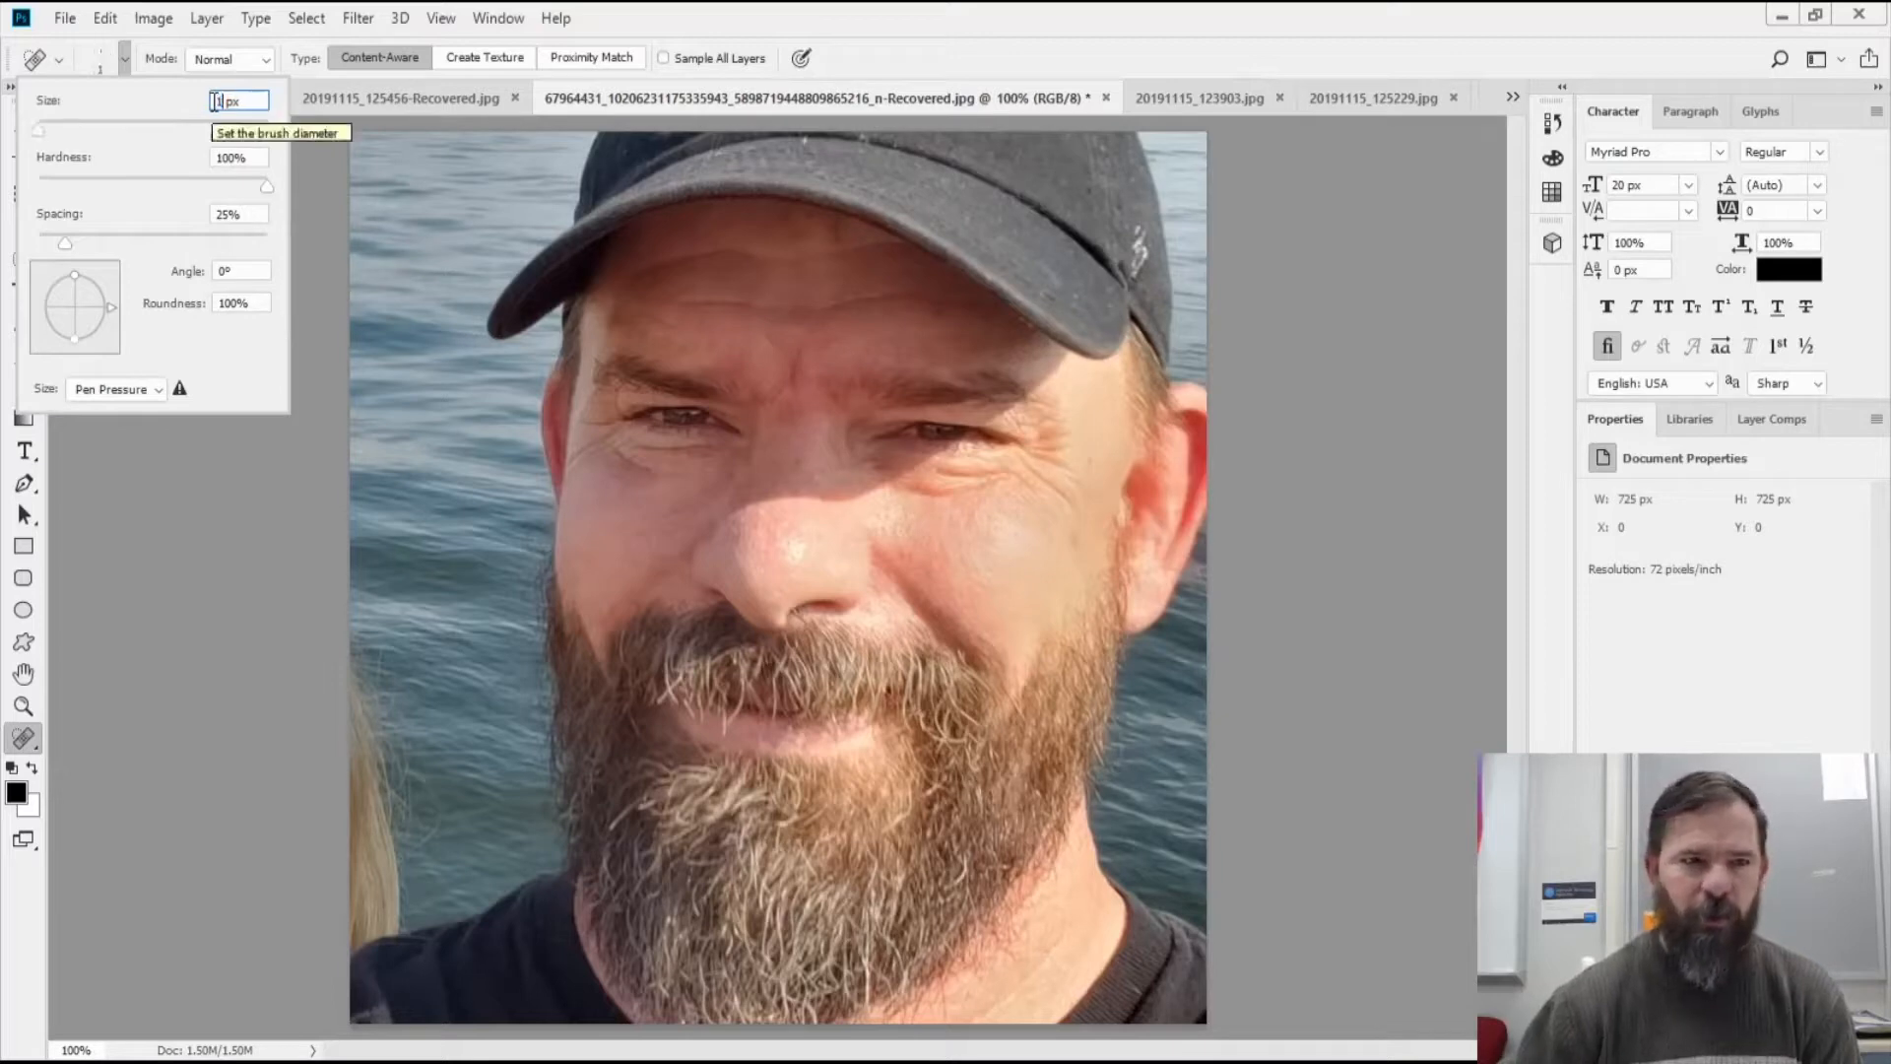
{"action": "type", "text": "0"}
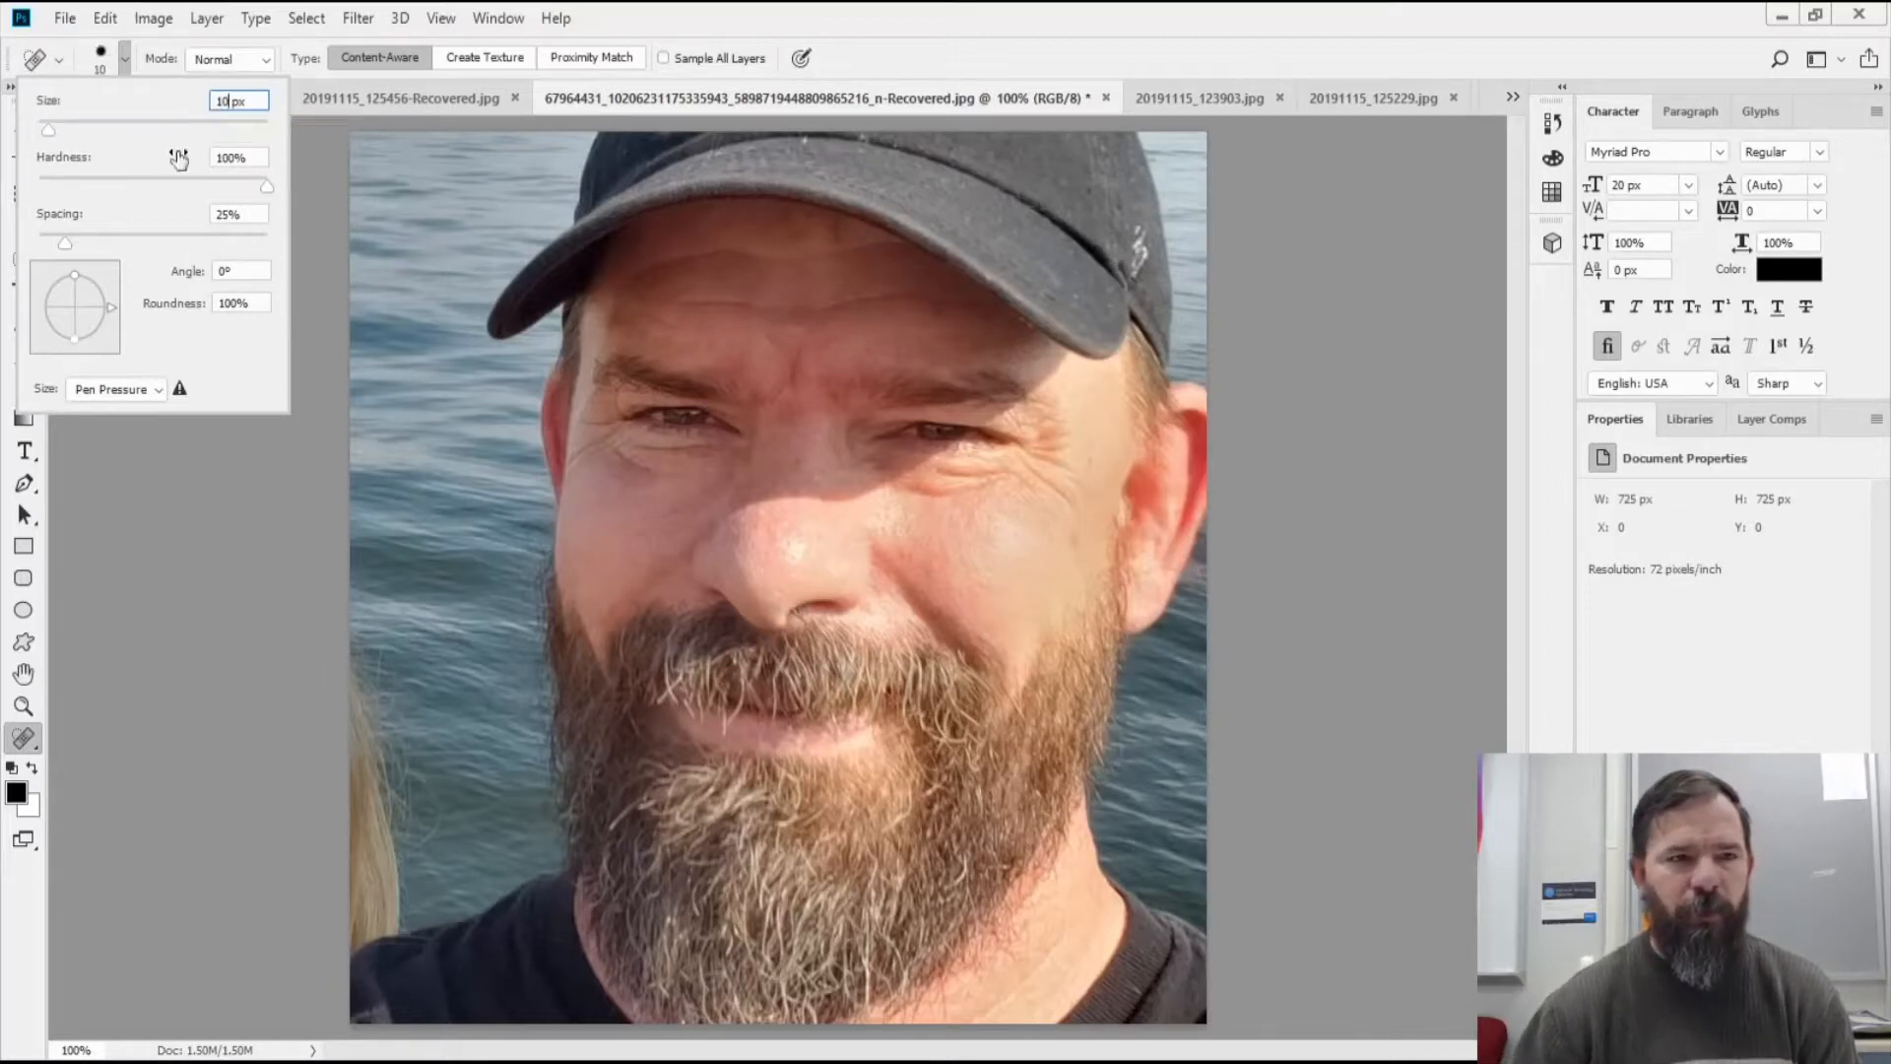
{"action": "key", "text": "Return"}
Enlarge the healing brush to 83 px, try a stroke over the sunlit cheek below the man's left eye, and undo it
{"action": "scroll", "coordinate": [1009, 498], "scroll_direction": "up", "scroll_amount": 3}
{"action": "scroll", "coordinate": [1010, 497], "scroll_direction": "up", "scroll_amount": 5}
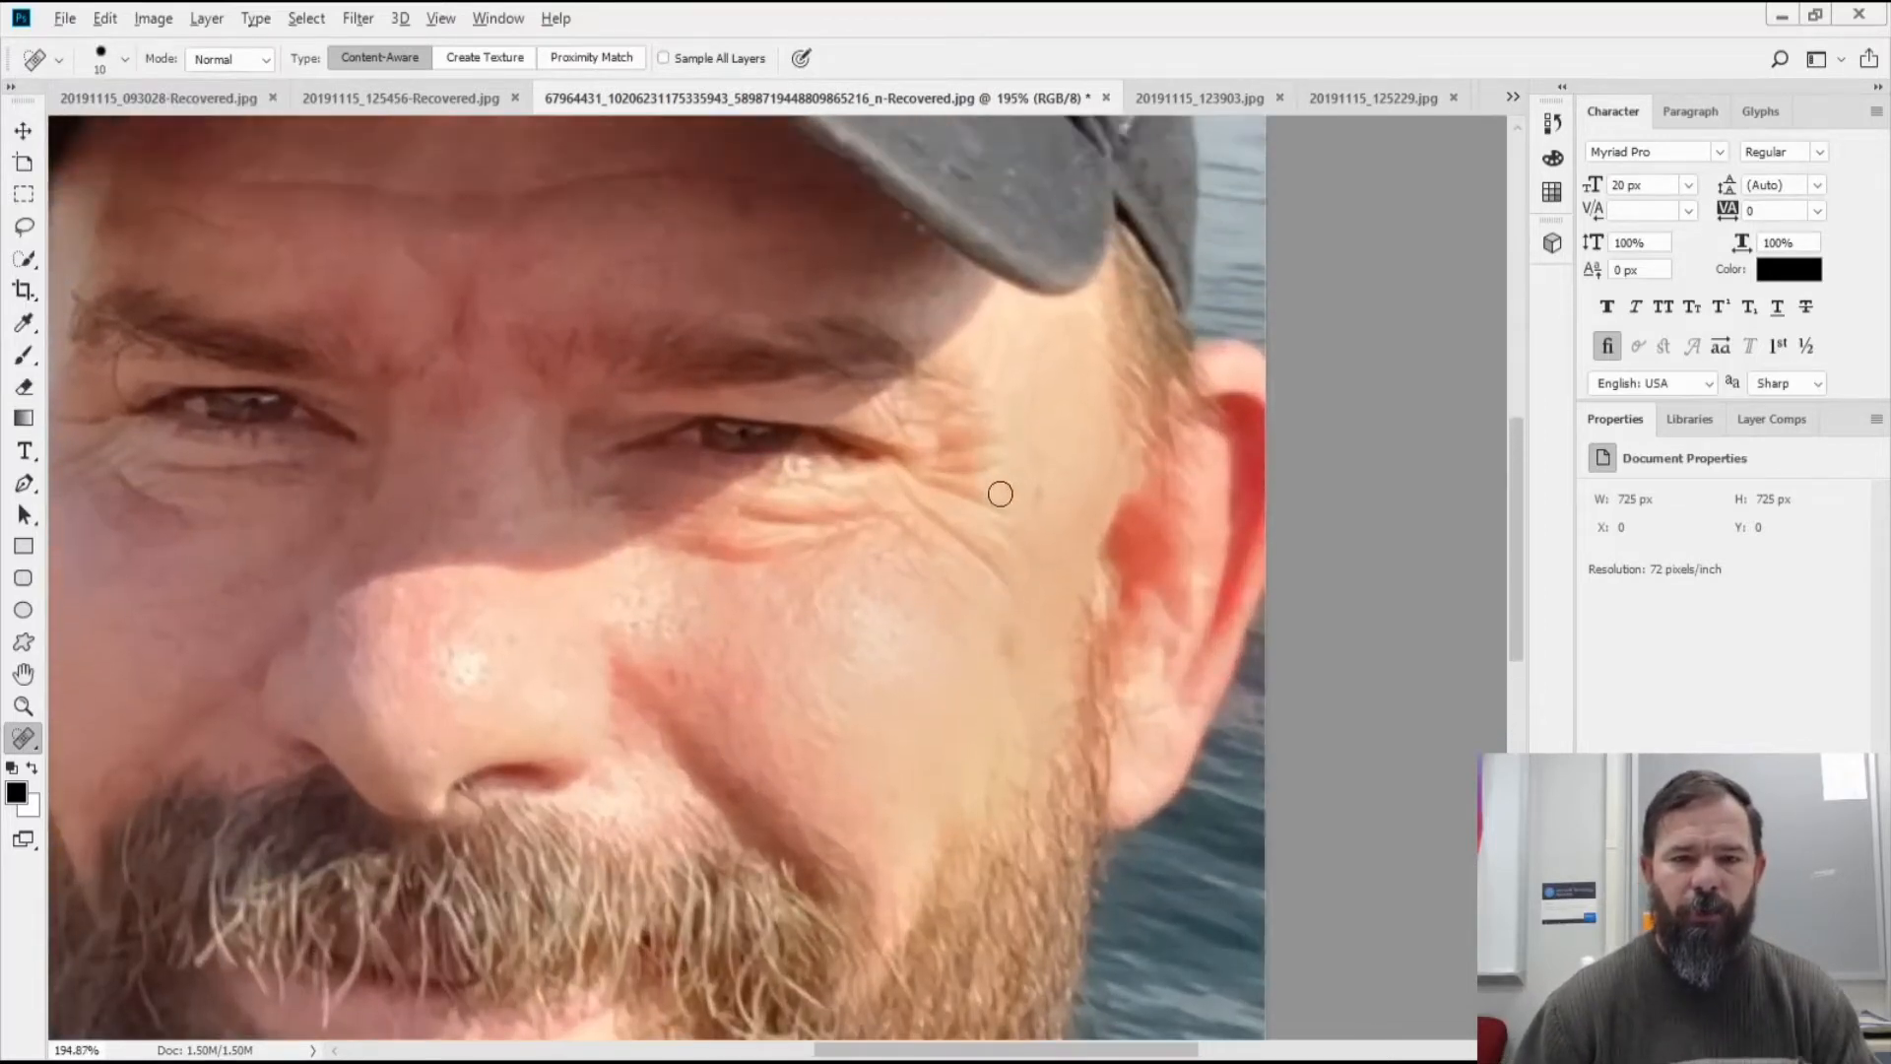
{"action": "scroll", "coordinate": [1000, 494], "scroll_direction": "up", "scroll_amount": 1}
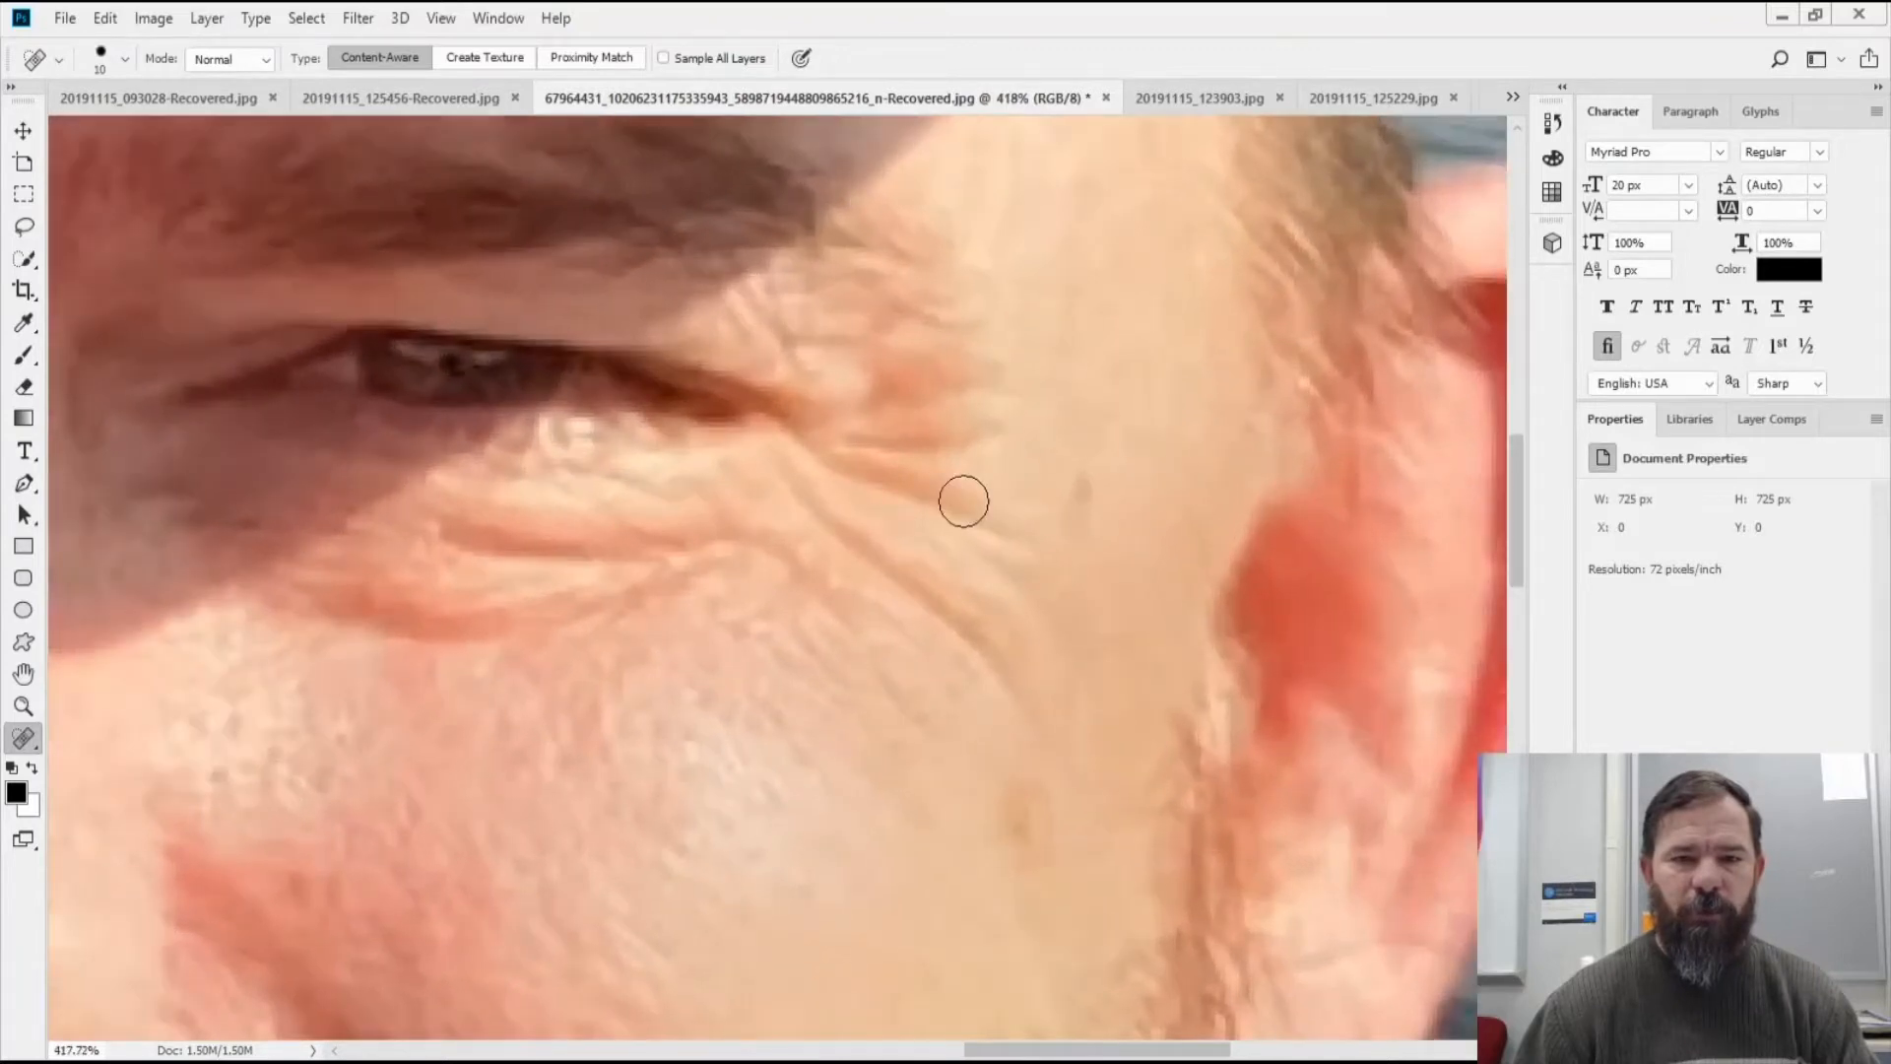
{"action": "scroll", "coordinate": [963, 501], "scroll_direction": "down", "scroll_amount": 6}
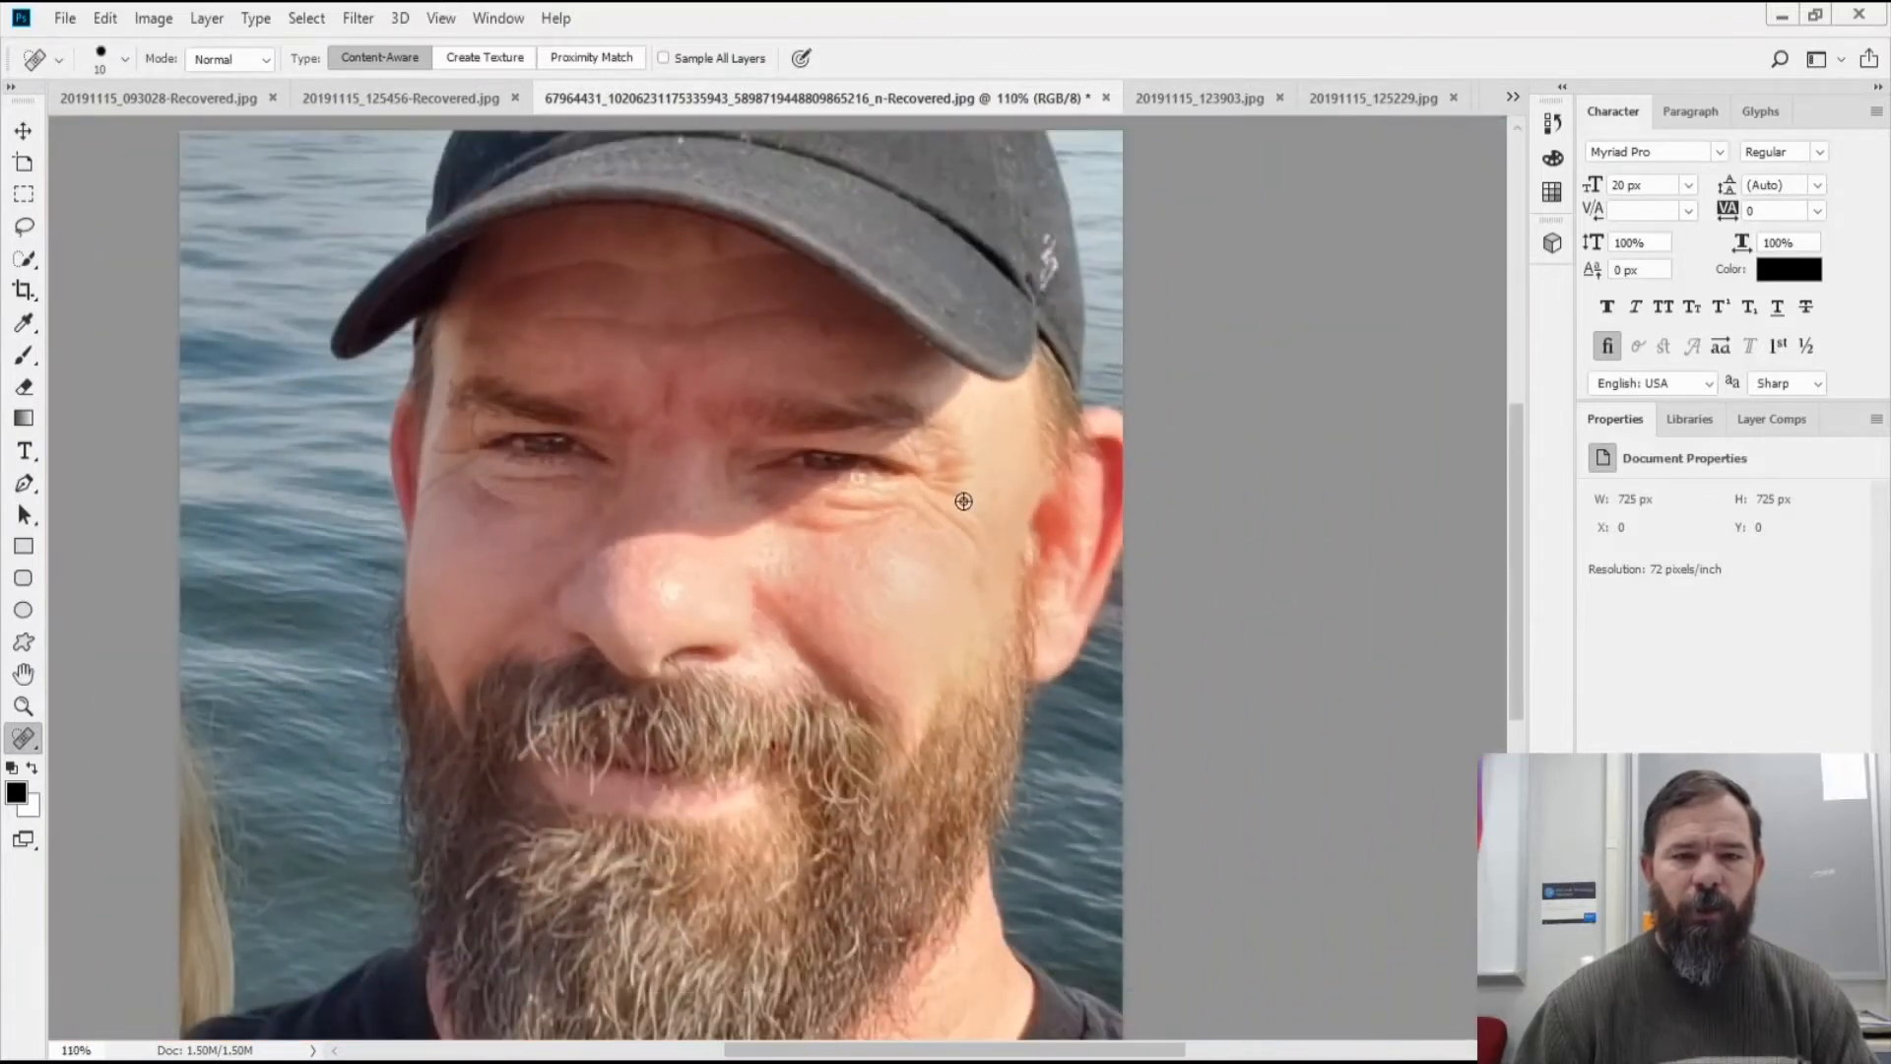
{"action": "left_click", "coordinate": [126, 60]}
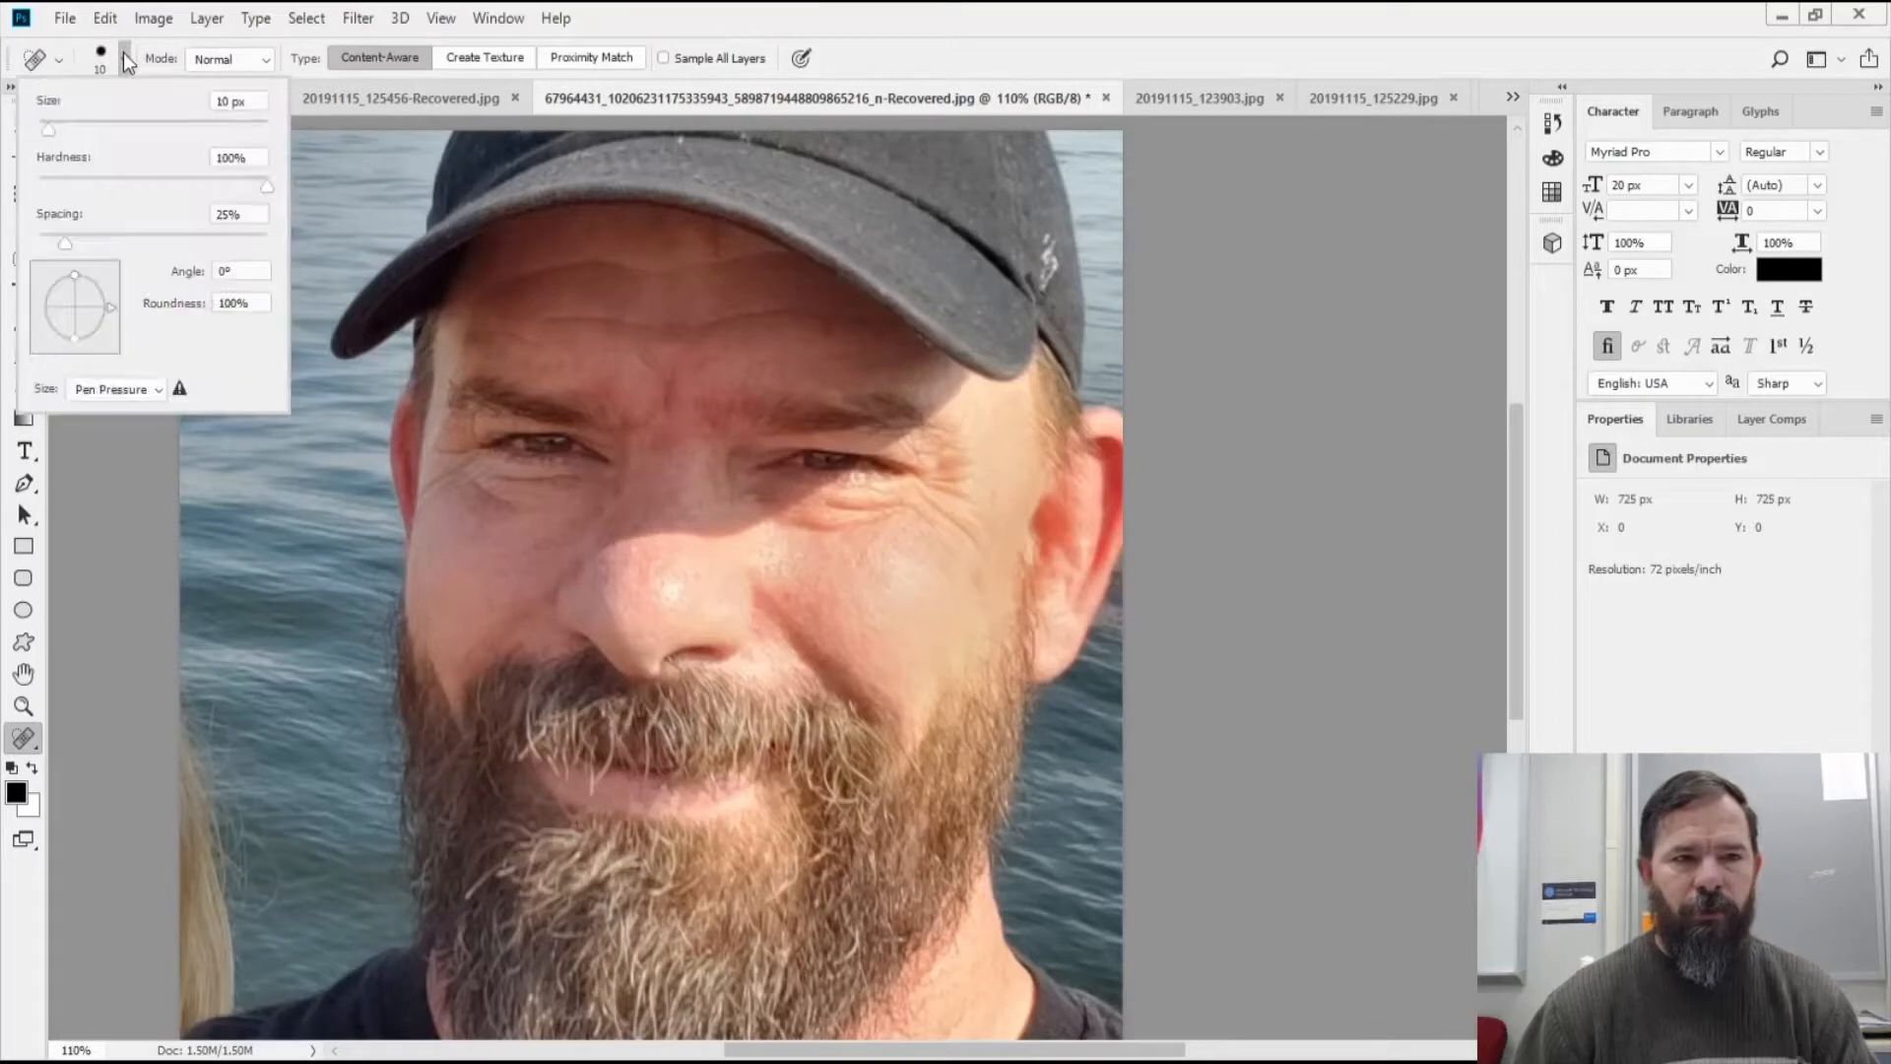
{"action": "left_click_drag", "start_coordinate": [75, 132], "coordinate": [176, 147]}
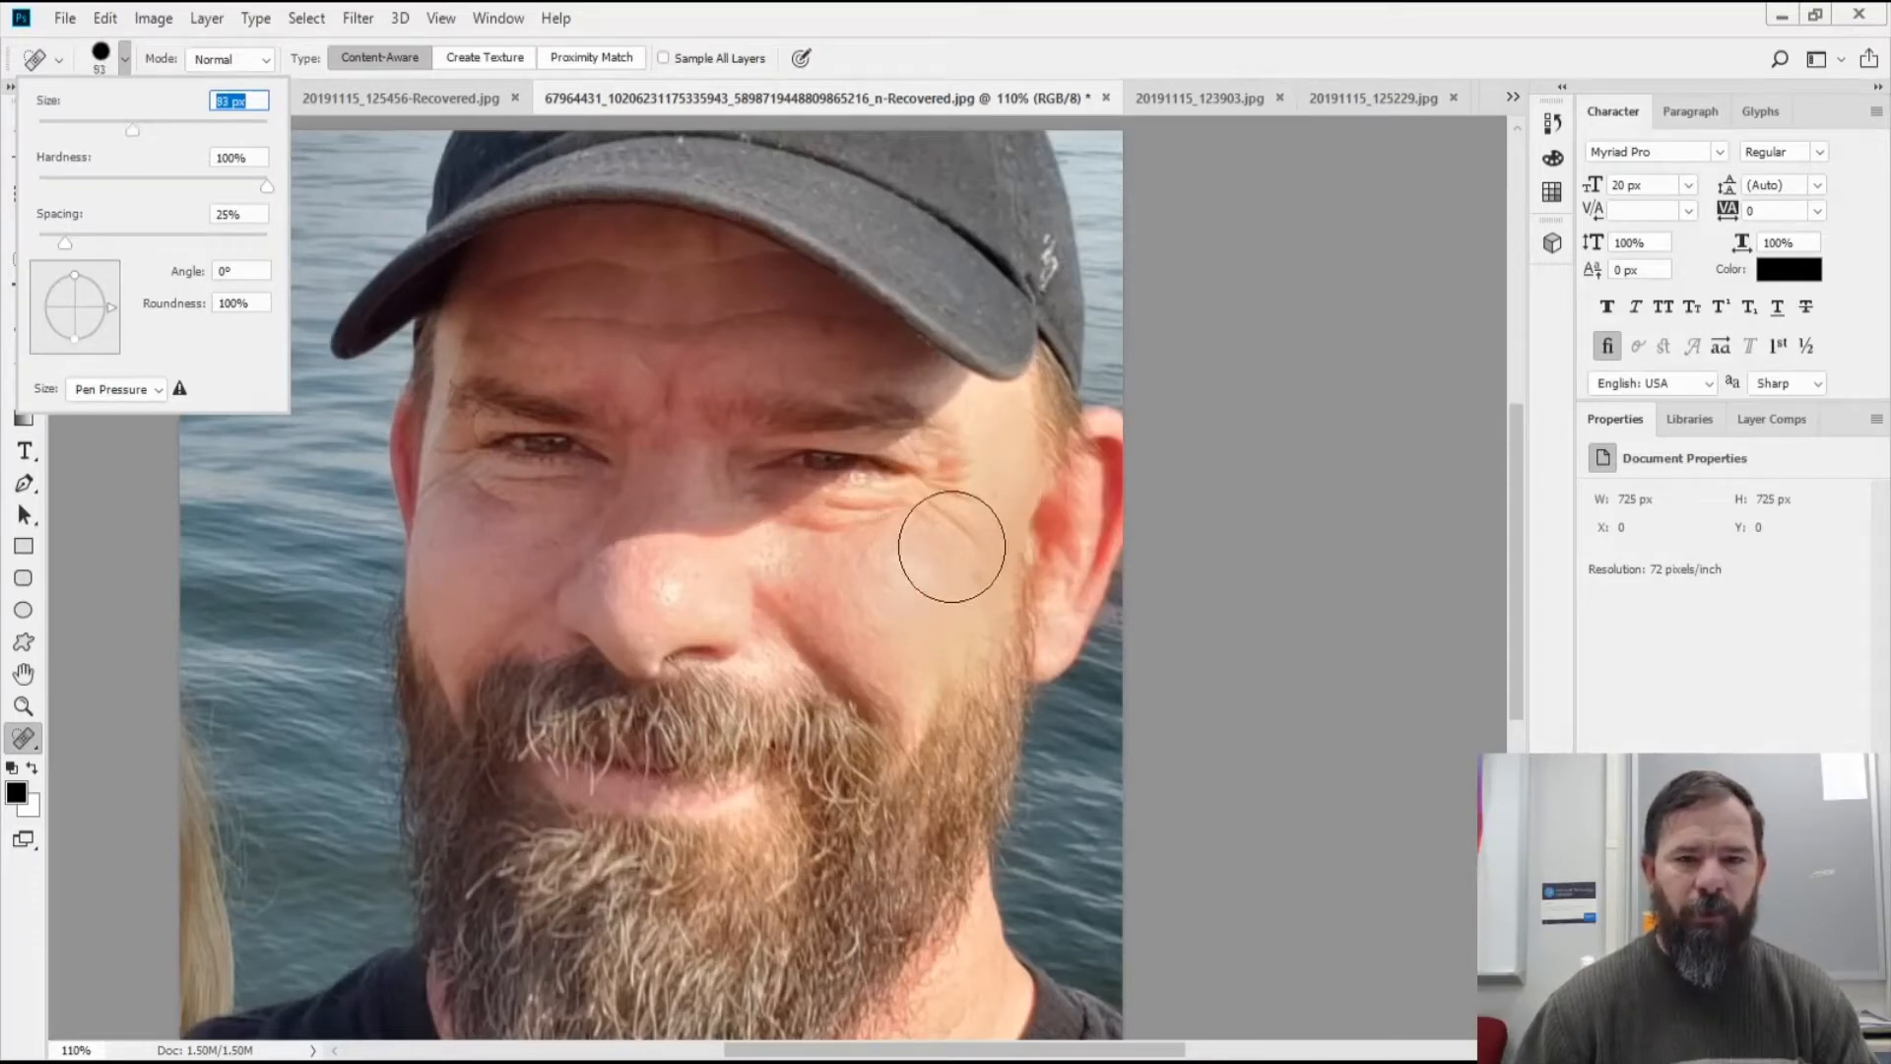
{"action": "mouse_move", "coordinate": [972, 498]}
{"action": "left_mouse_down"}
{"action": "mouse_move", "coordinate": [935, 546]}
{"action": "mouse_move", "coordinate": [805, 544]}
{"action": "mouse_move", "coordinate": [860, 598]}
{"action": "mouse_move", "coordinate": [936, 606]}
{"action": "left_mouse_up"}
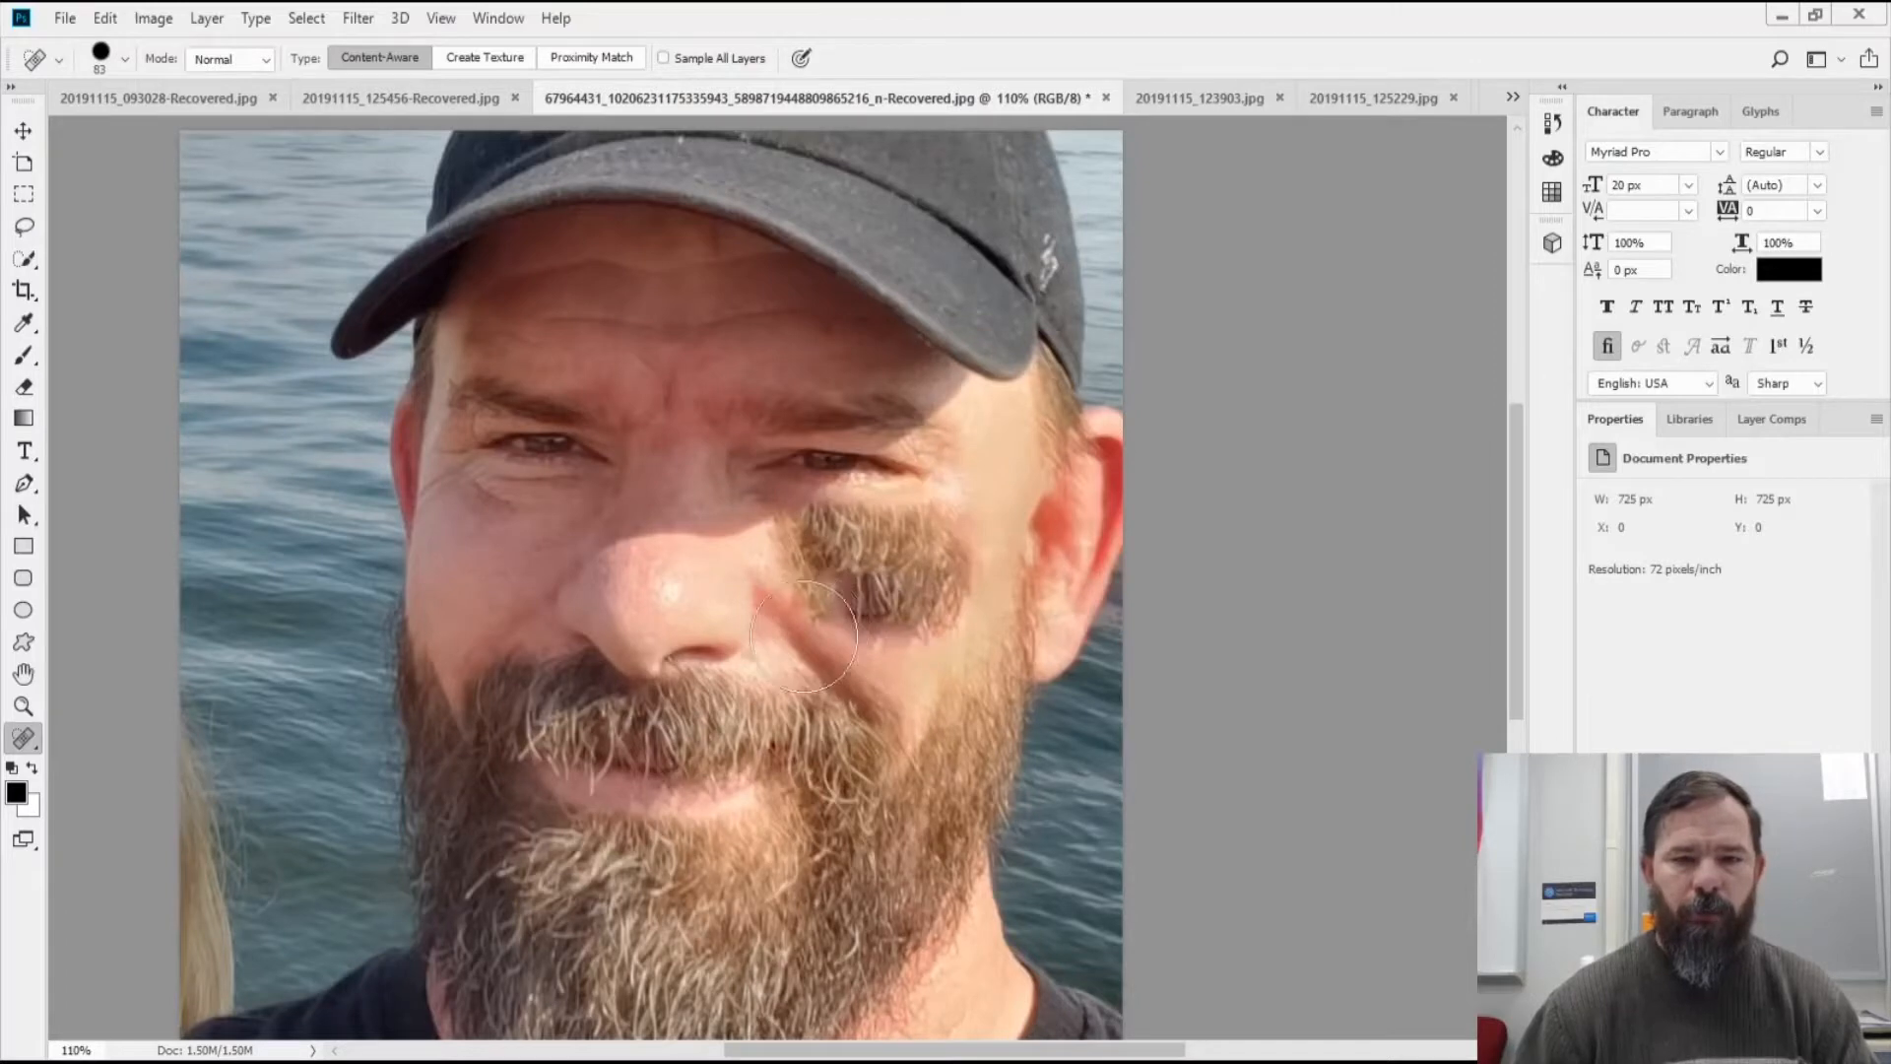
{"action": "key", "text": "ctrl+z"}
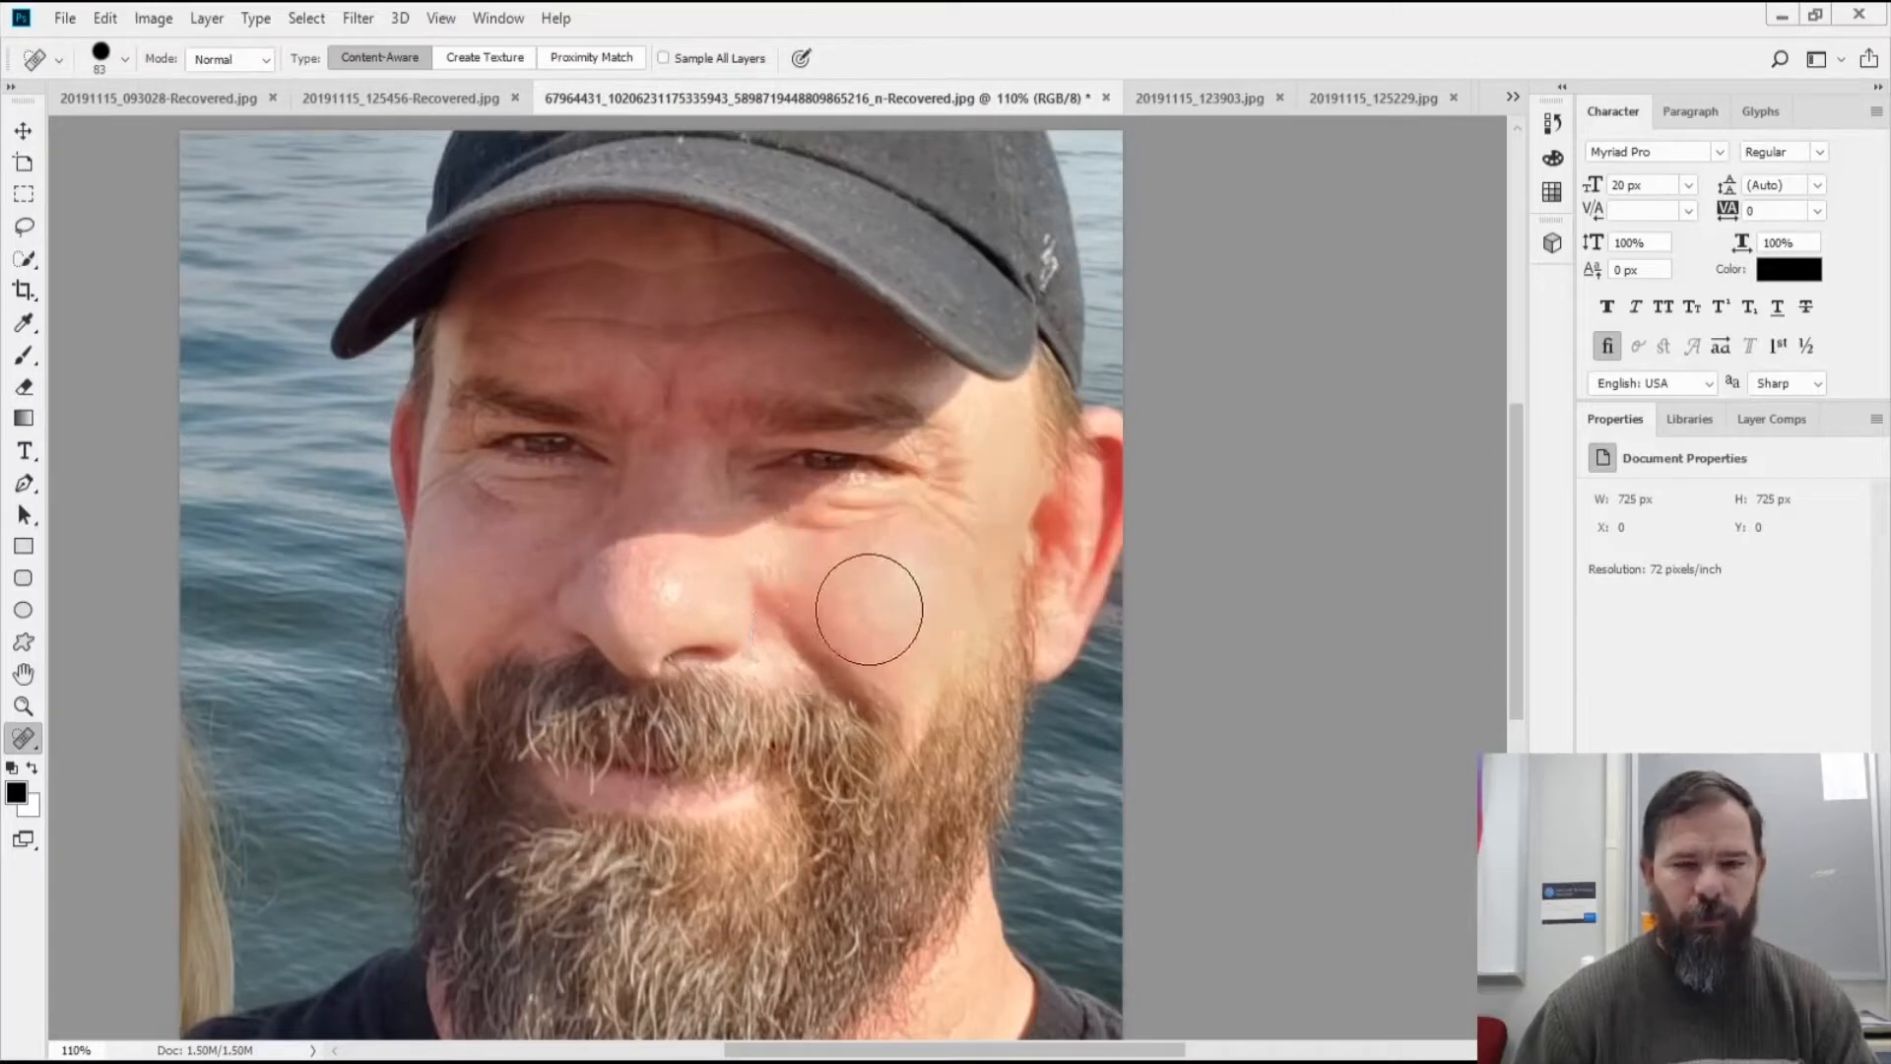
Heal the wrinkles and skin spots on the sunlit cheek and temple with the 83 px brush
{"action": "mouse_move", "coordinate": [866, 578]}
{"action": "left_mouse_down"}
{"action": "mouse_move", "coordinate": [888, 586]}
{"action": "mouse_move", "coordinate": [847, 564]}
{"action": "mouse_move", "coordinate": [866, 540]}
{"action": "left_mouse_up"}
{"action": "left_click", "coordinate": [936, 540]}
{"action": "left_click_drag", "start_coordinate": [908, 603], "coordinate": [907, 603]}
{"action": "left_click_drag", "start_coordinate": [973, 499], "coordinate": [988, 451]}
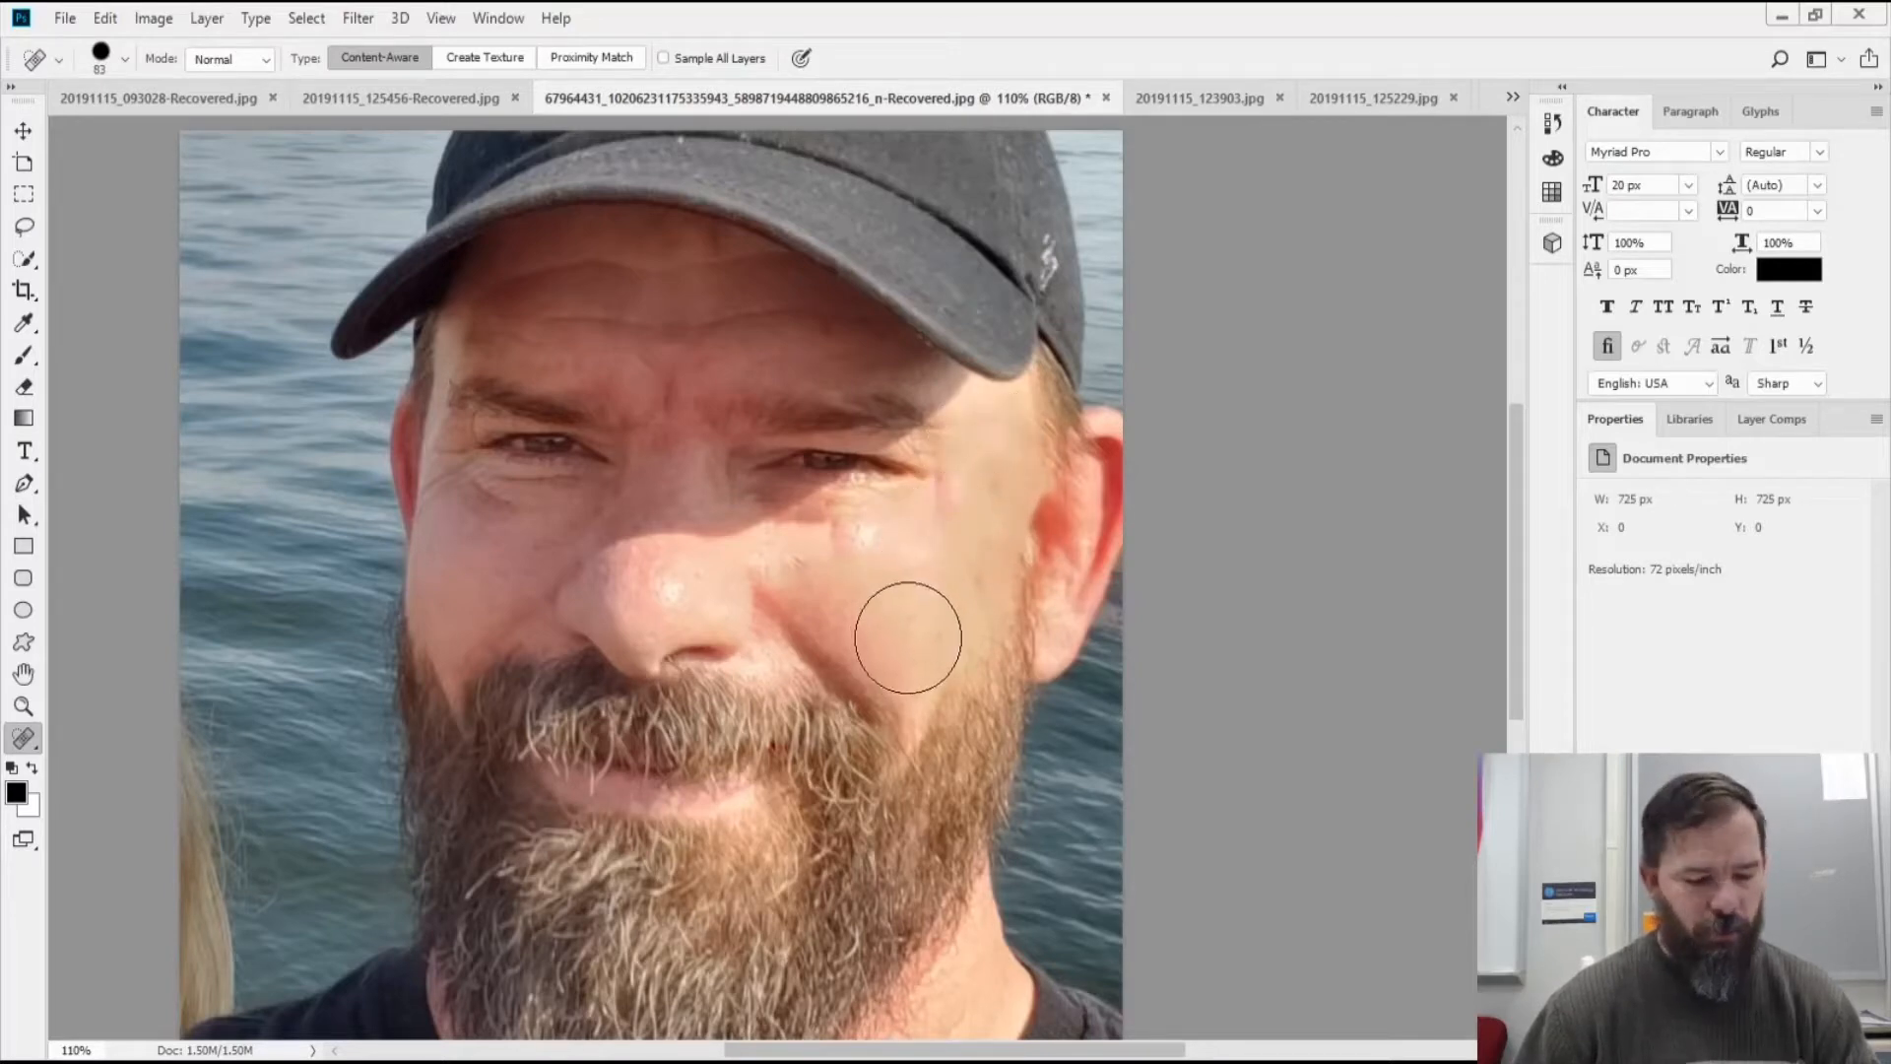
{"action": "scroll", "coordinate": [903, 640], "scroll_direction": "down", "scroll_amount": 3}
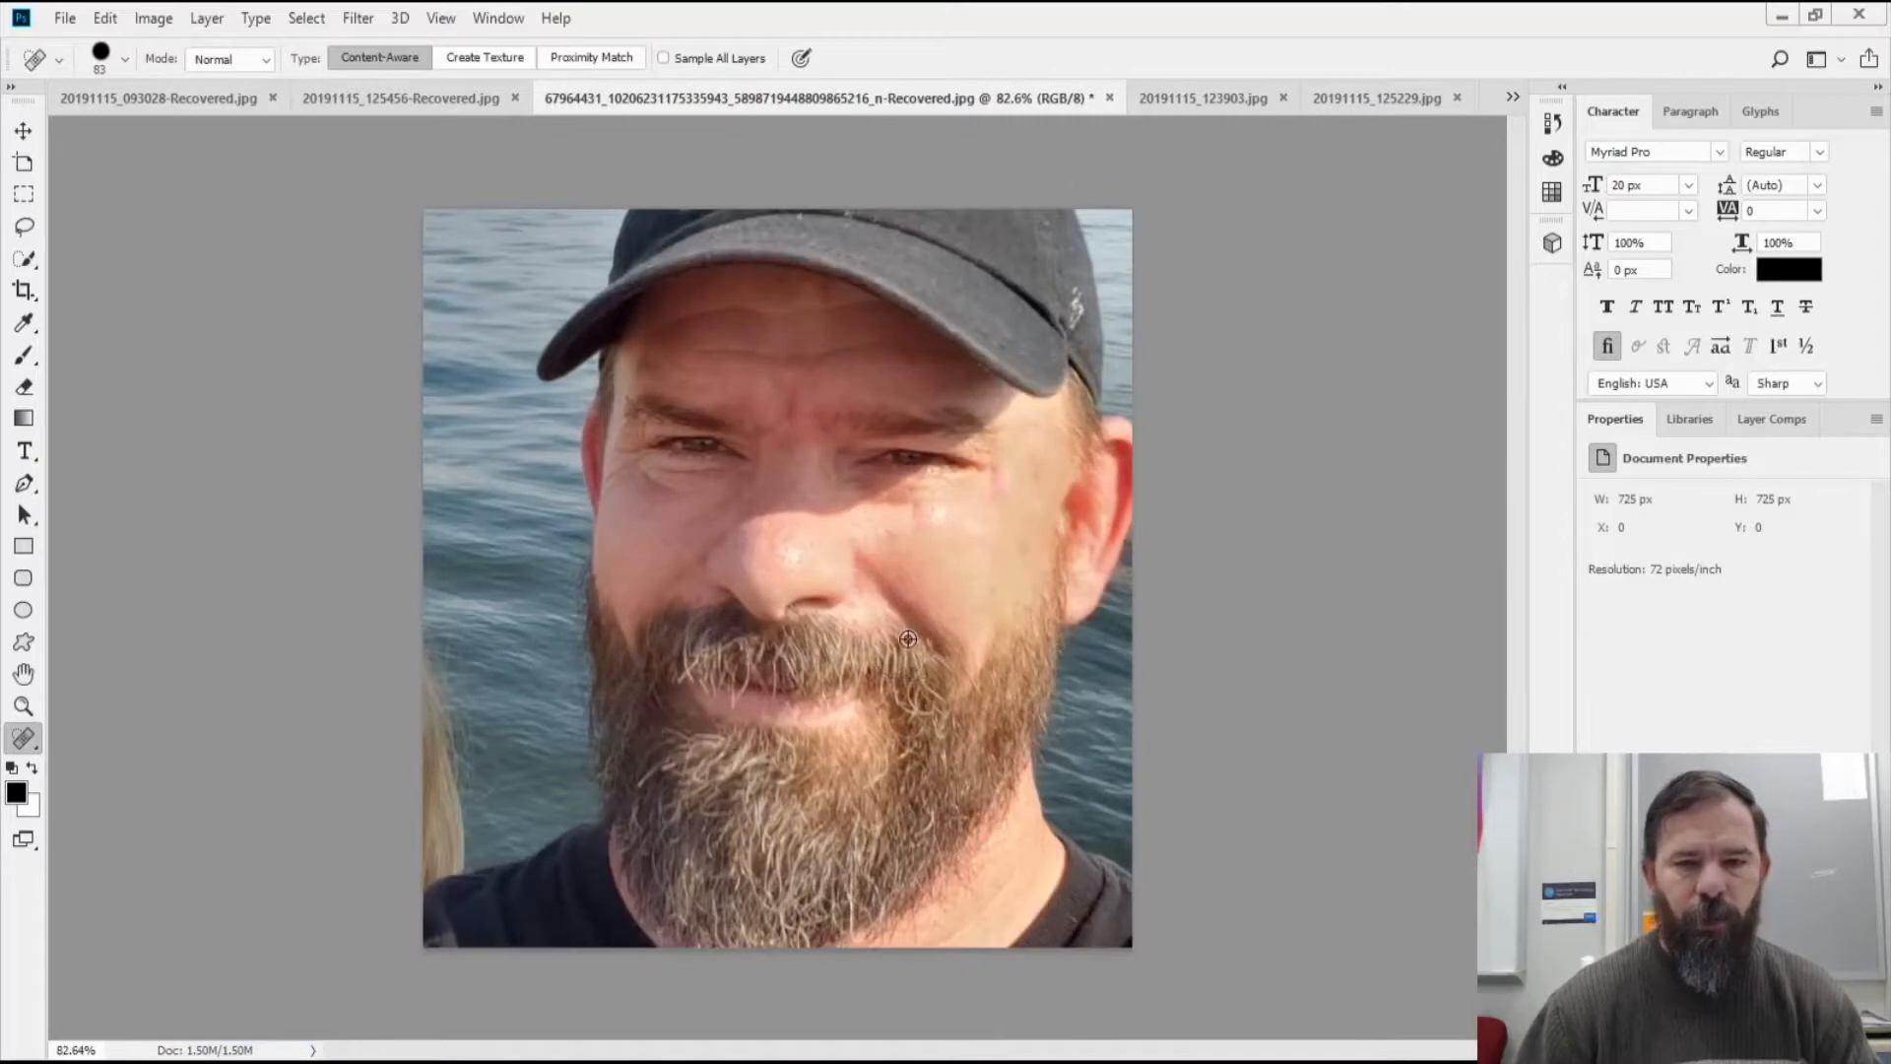
{"action": "scroll", "coordinate": [908, 638], "scroll_direction": "down", "scroll_amount": 1}
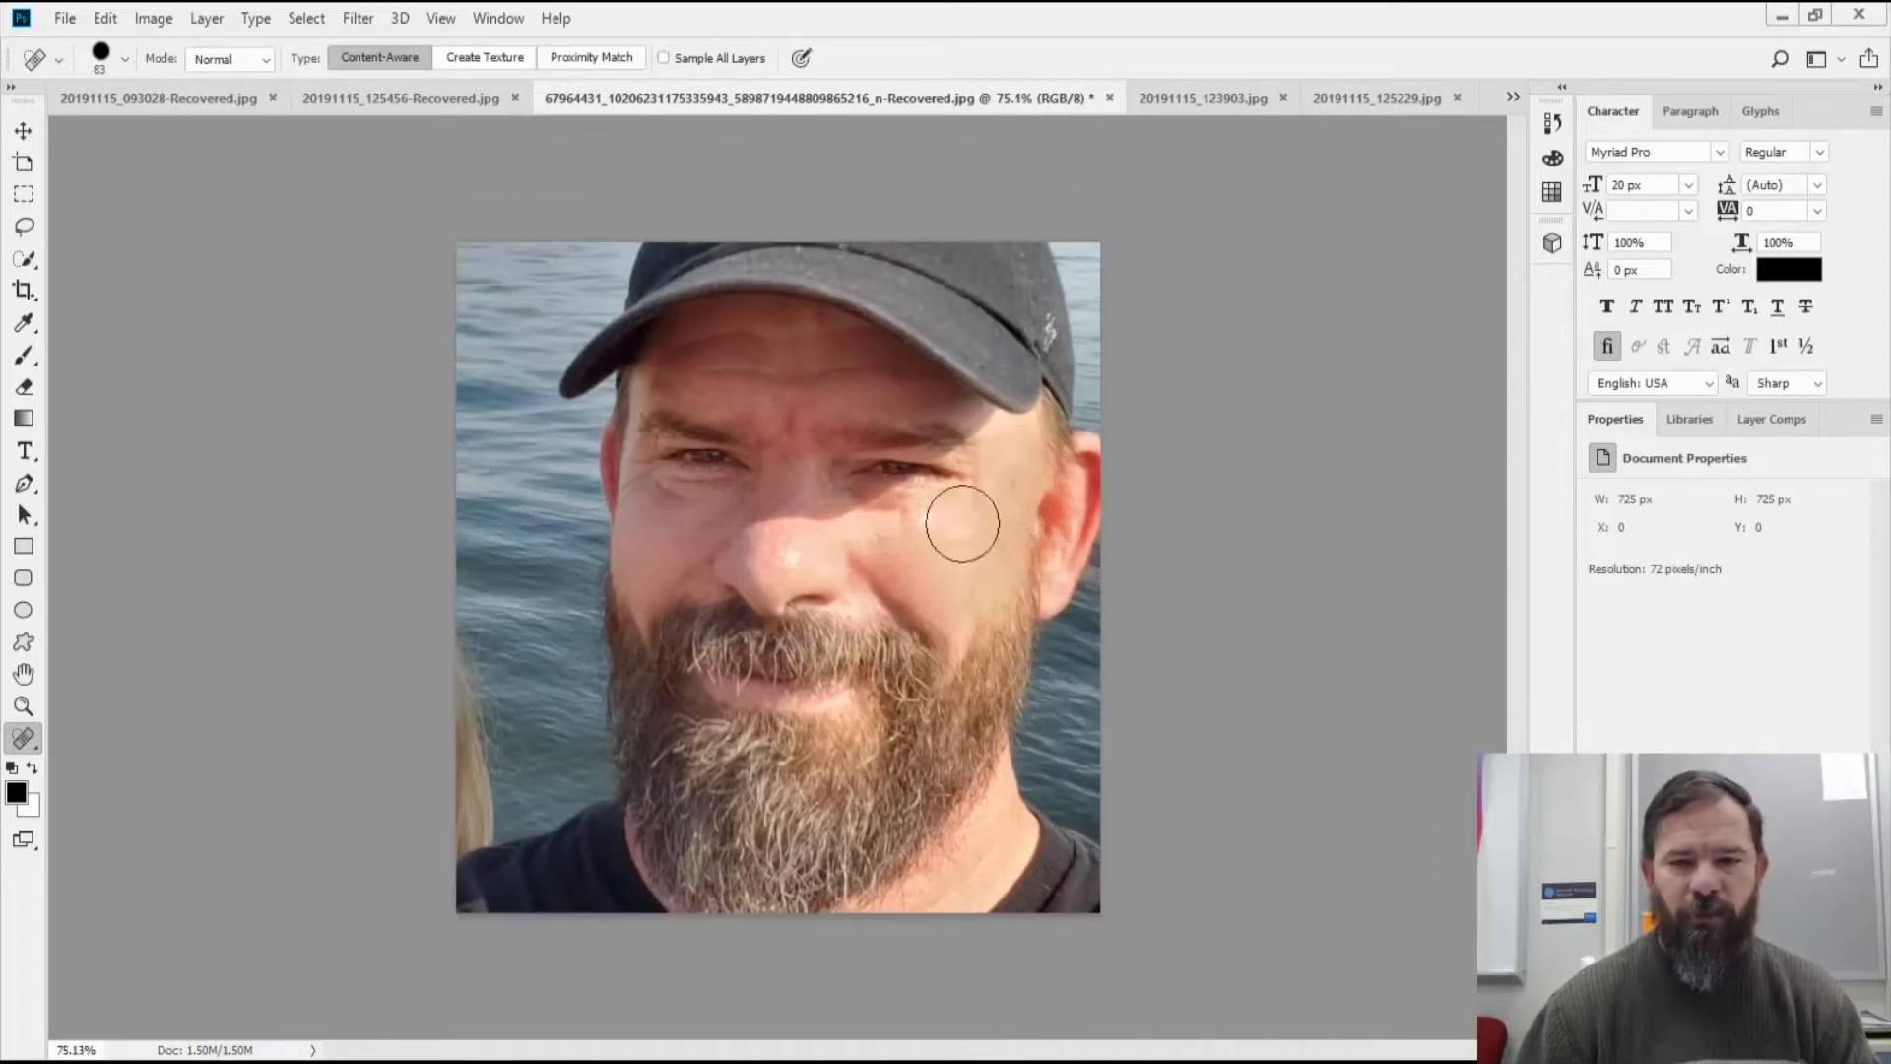
Compare the healed and original photo through the edit history, then revert to the opened state
{"action": "left_click", "coordinate": [1554, 124]}
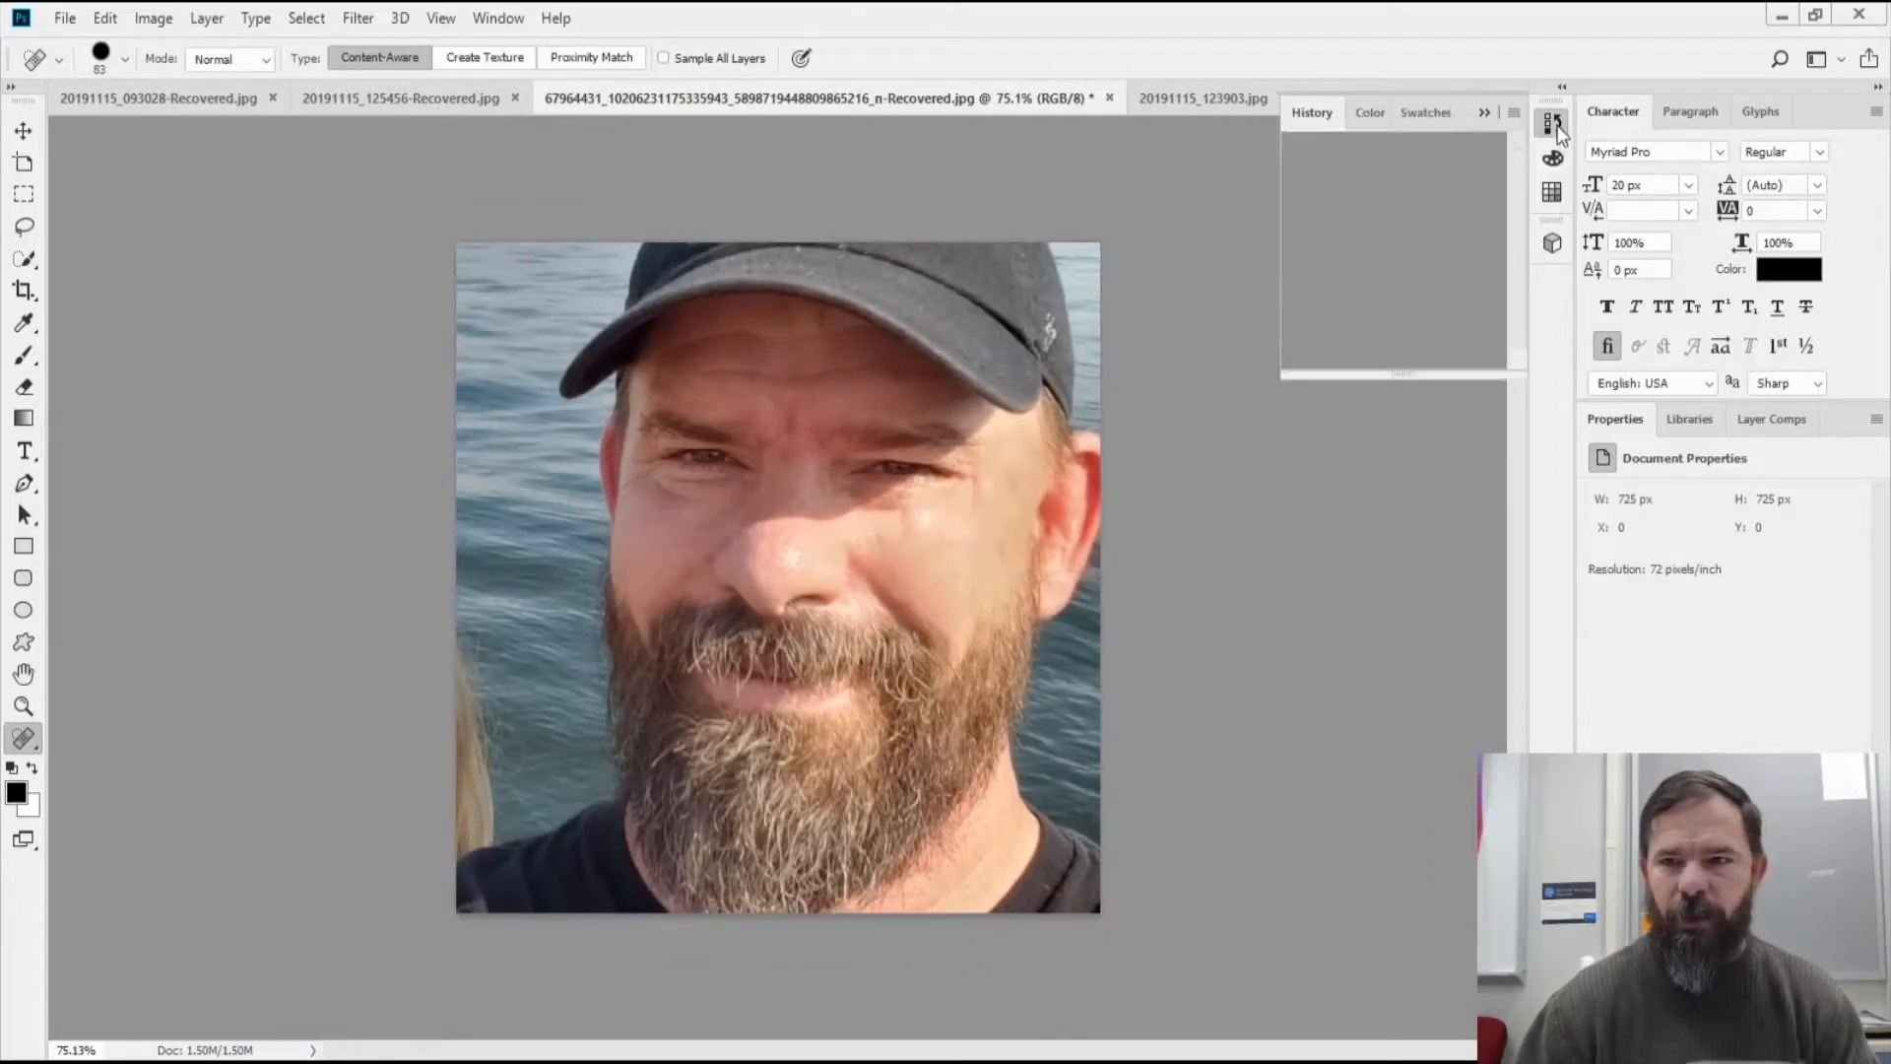
{"action": "scroll", "coordinate": [1408, 295], "scroll_direction": "up", "scroll_amount": 5}
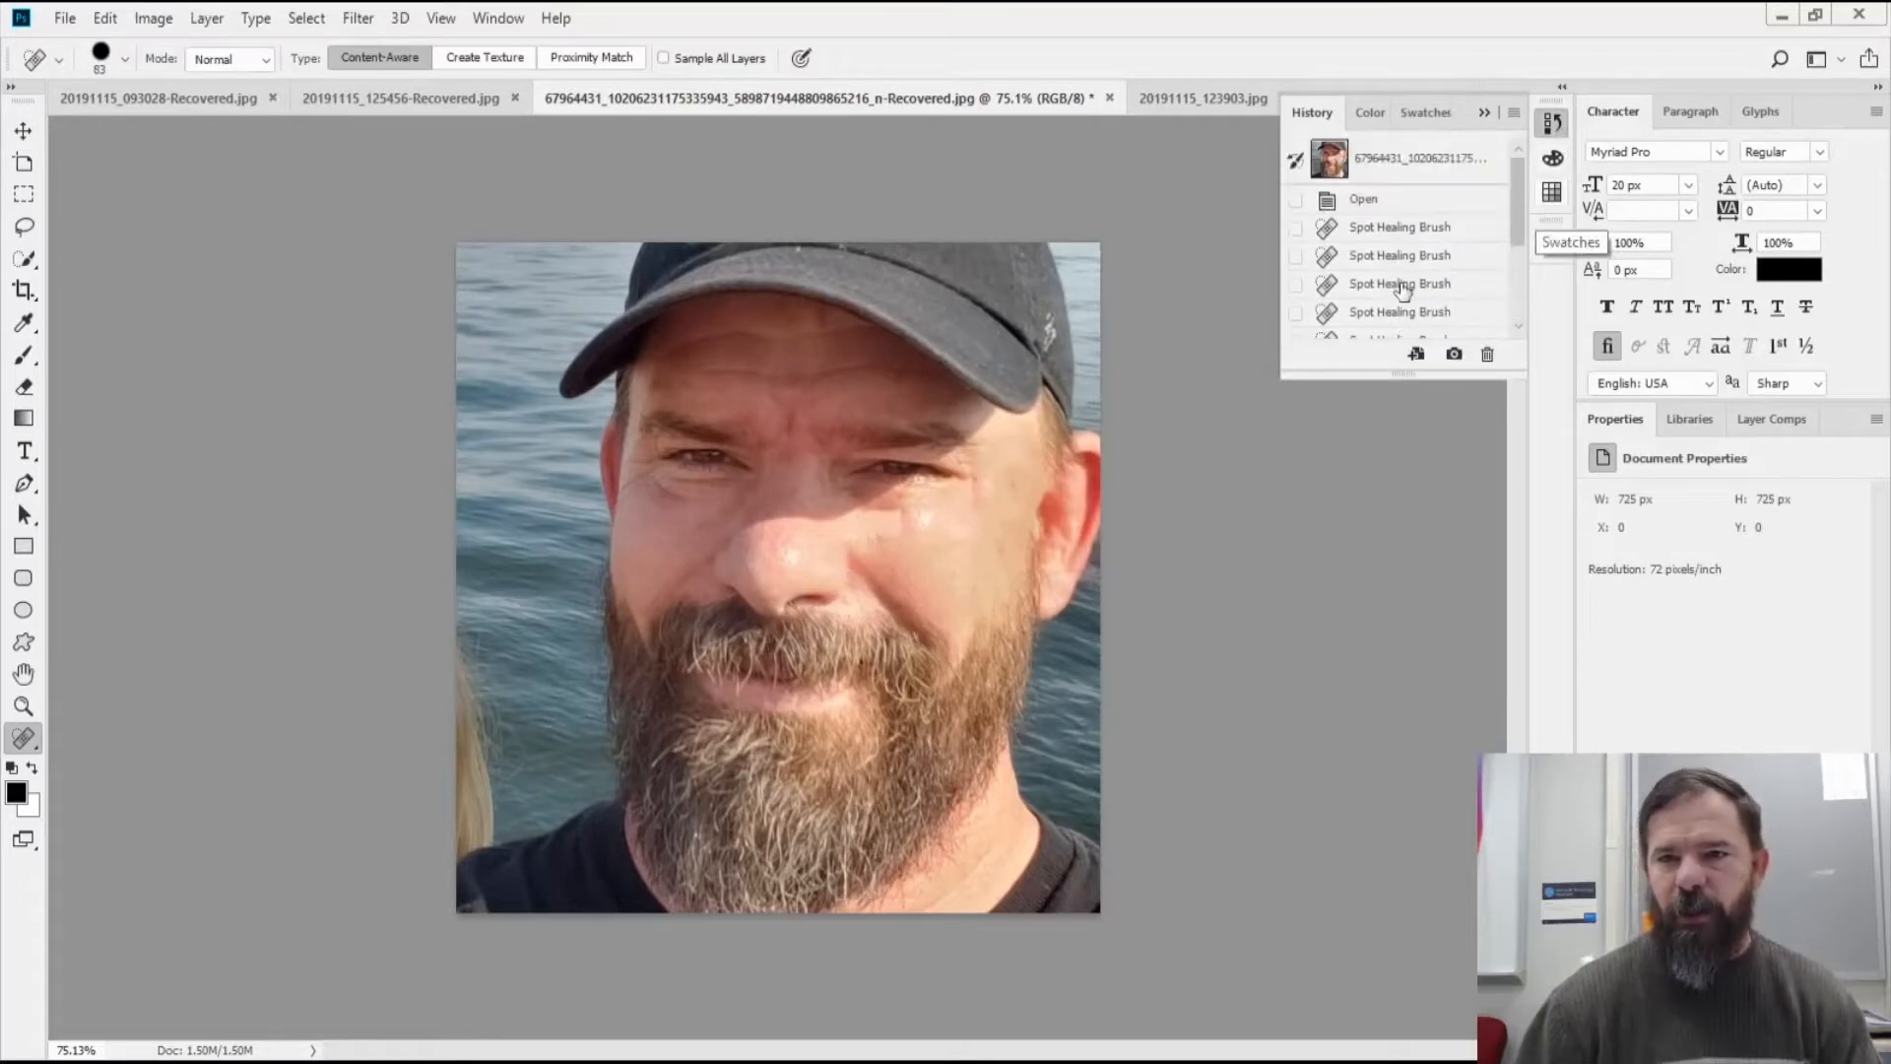
{"action": "scroll", "coordinate": [1403, 291], "scroll_direction": "down", "scroll_amount": 5}
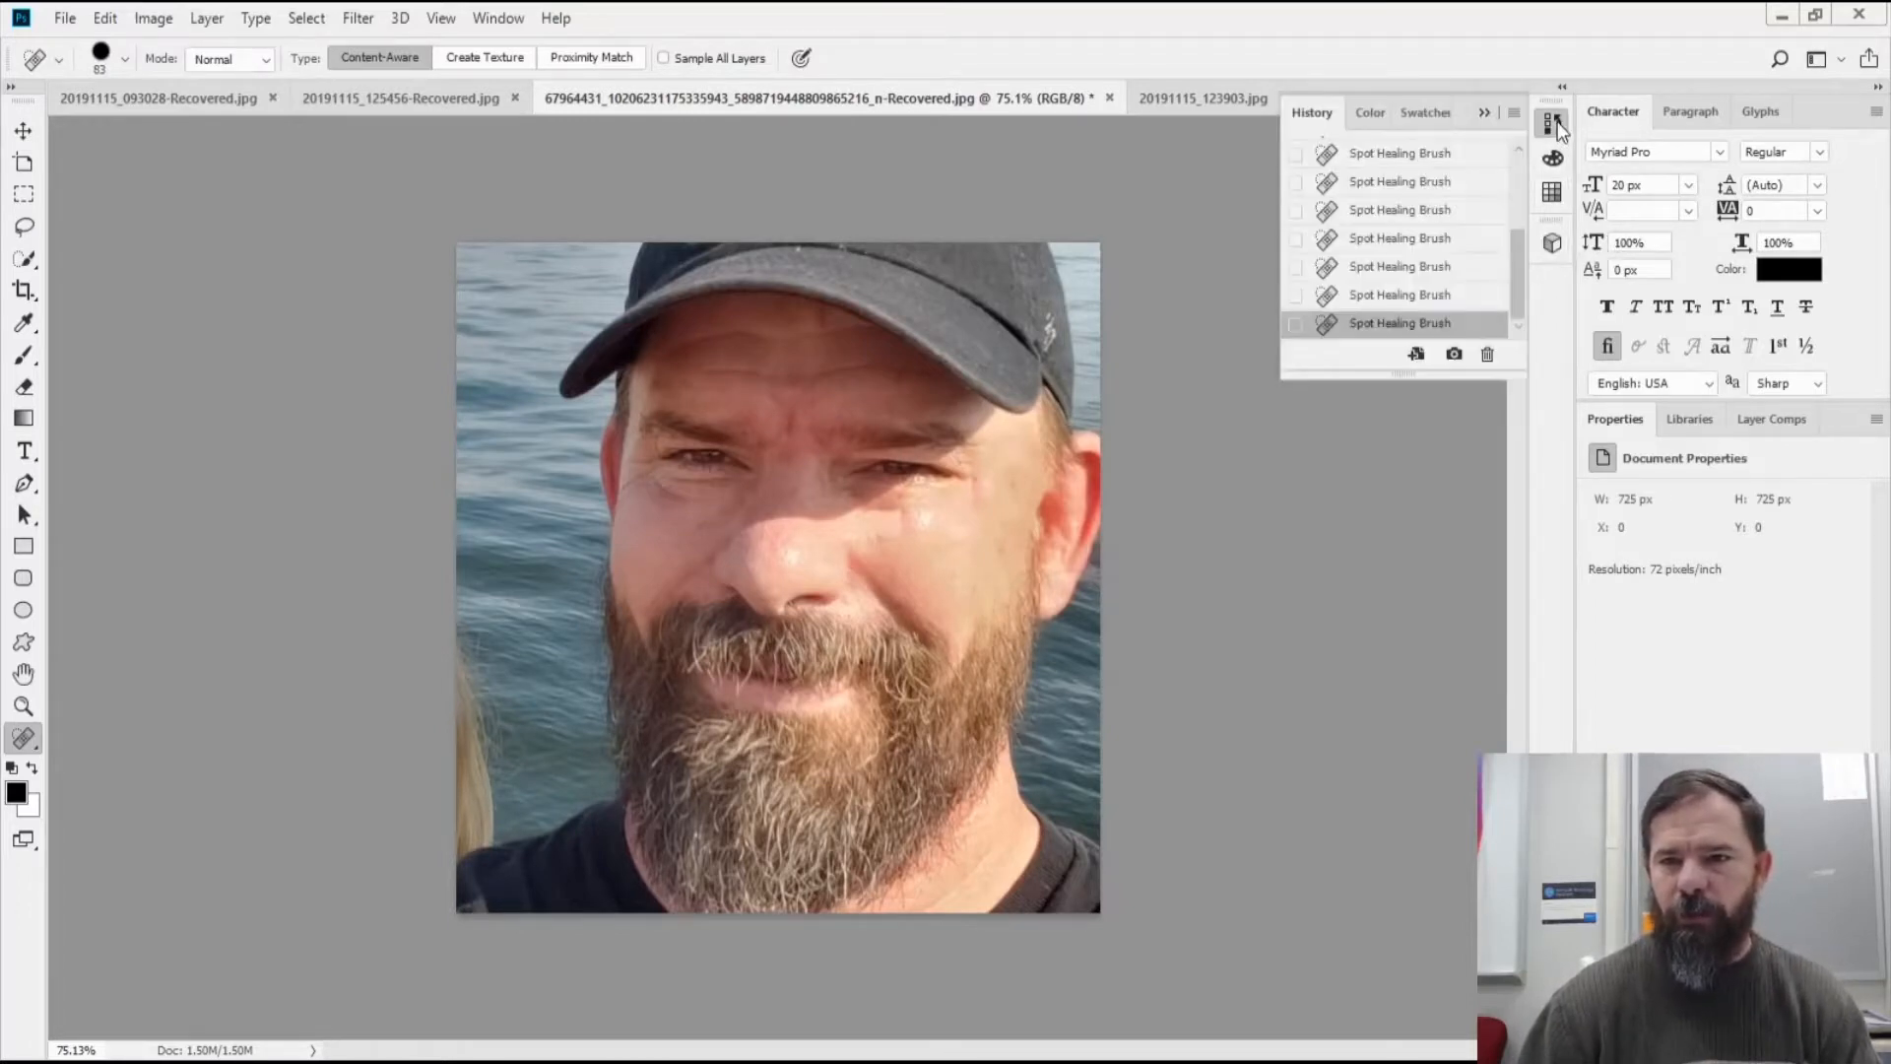
{"action": "scroll", "coordinate": [1363, 287], "scroll_direction": "up", "scroll_amount": 5}
{"action": "left_click", "coordinate": [1397, 201]}
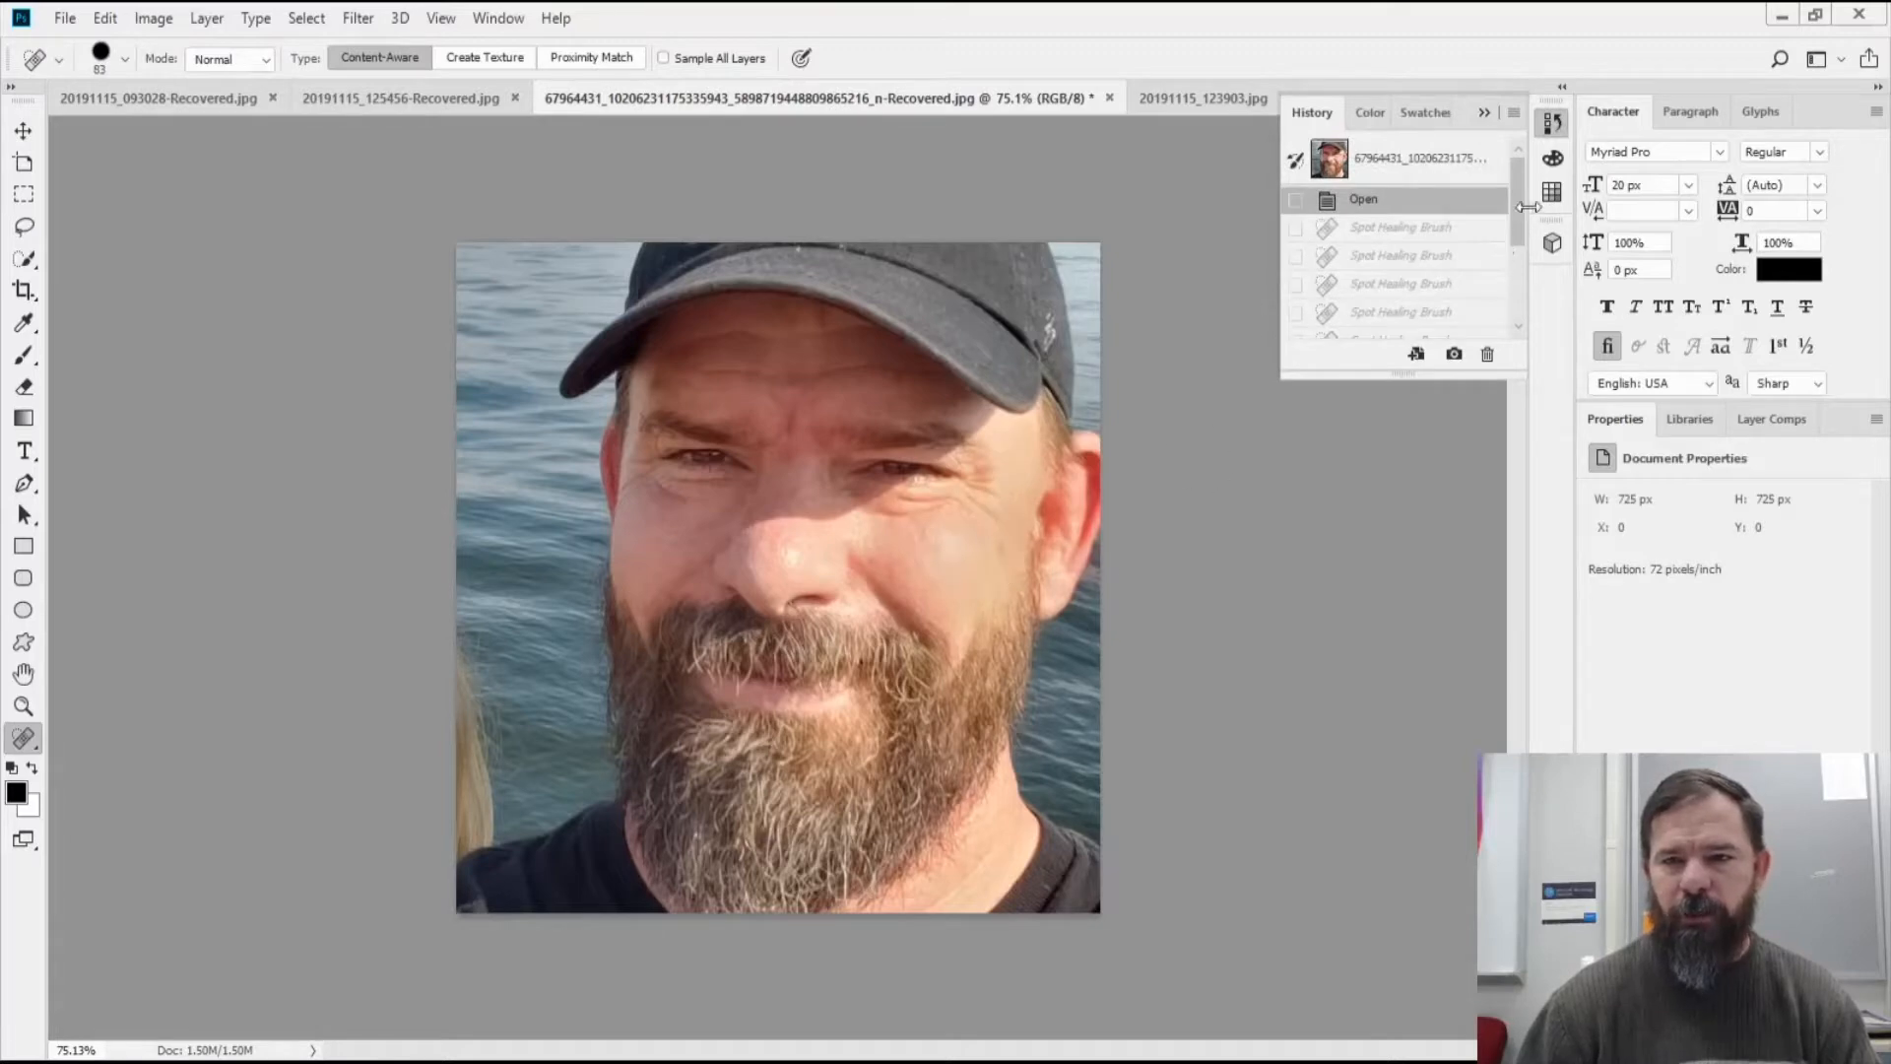
{"action": "scroll", "coordinate": [1522, 288], "scroll_direction": "down", "scroll_amount": 5}
{"action": "left_click", "coordinate": [1448, 325]}
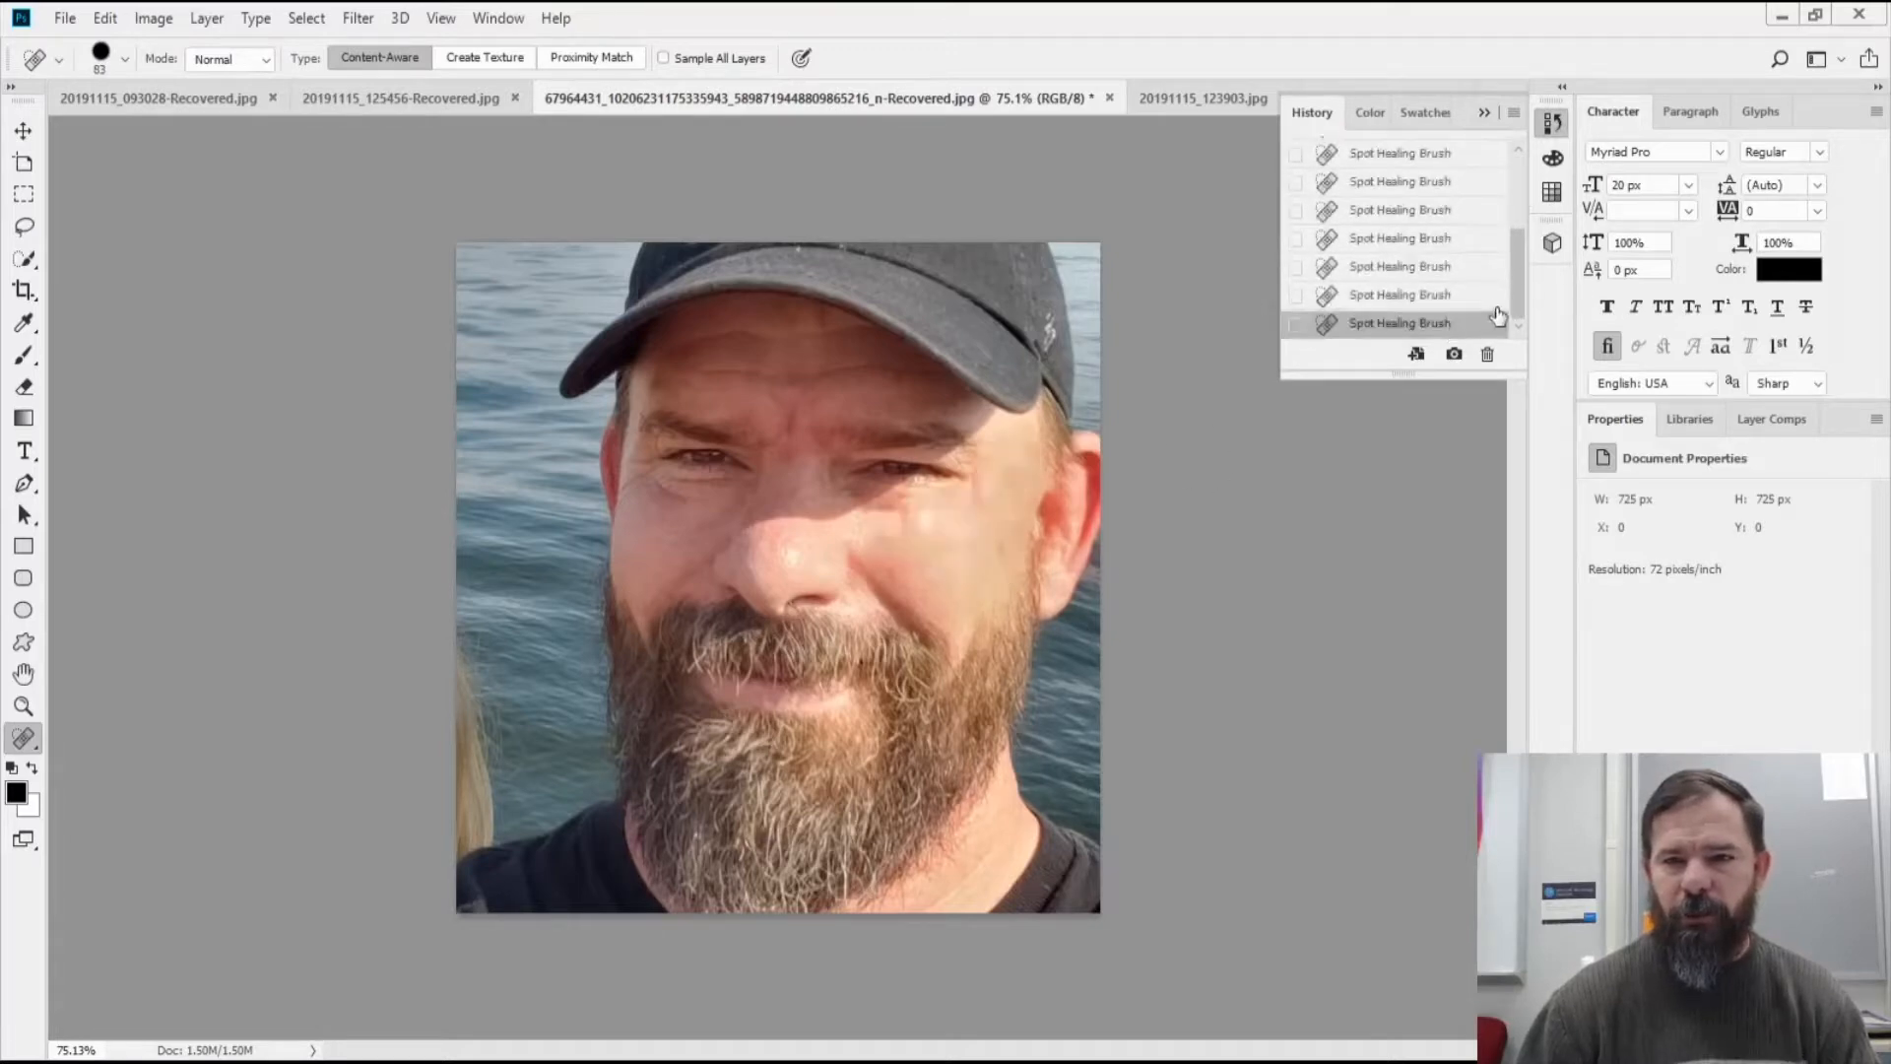
{"action": "left_click_drag", "start_coordinate": [1523, 286], "coordinate": [1516, 181]}
{"action": "left_click", "coordinate": [1374, 202]}
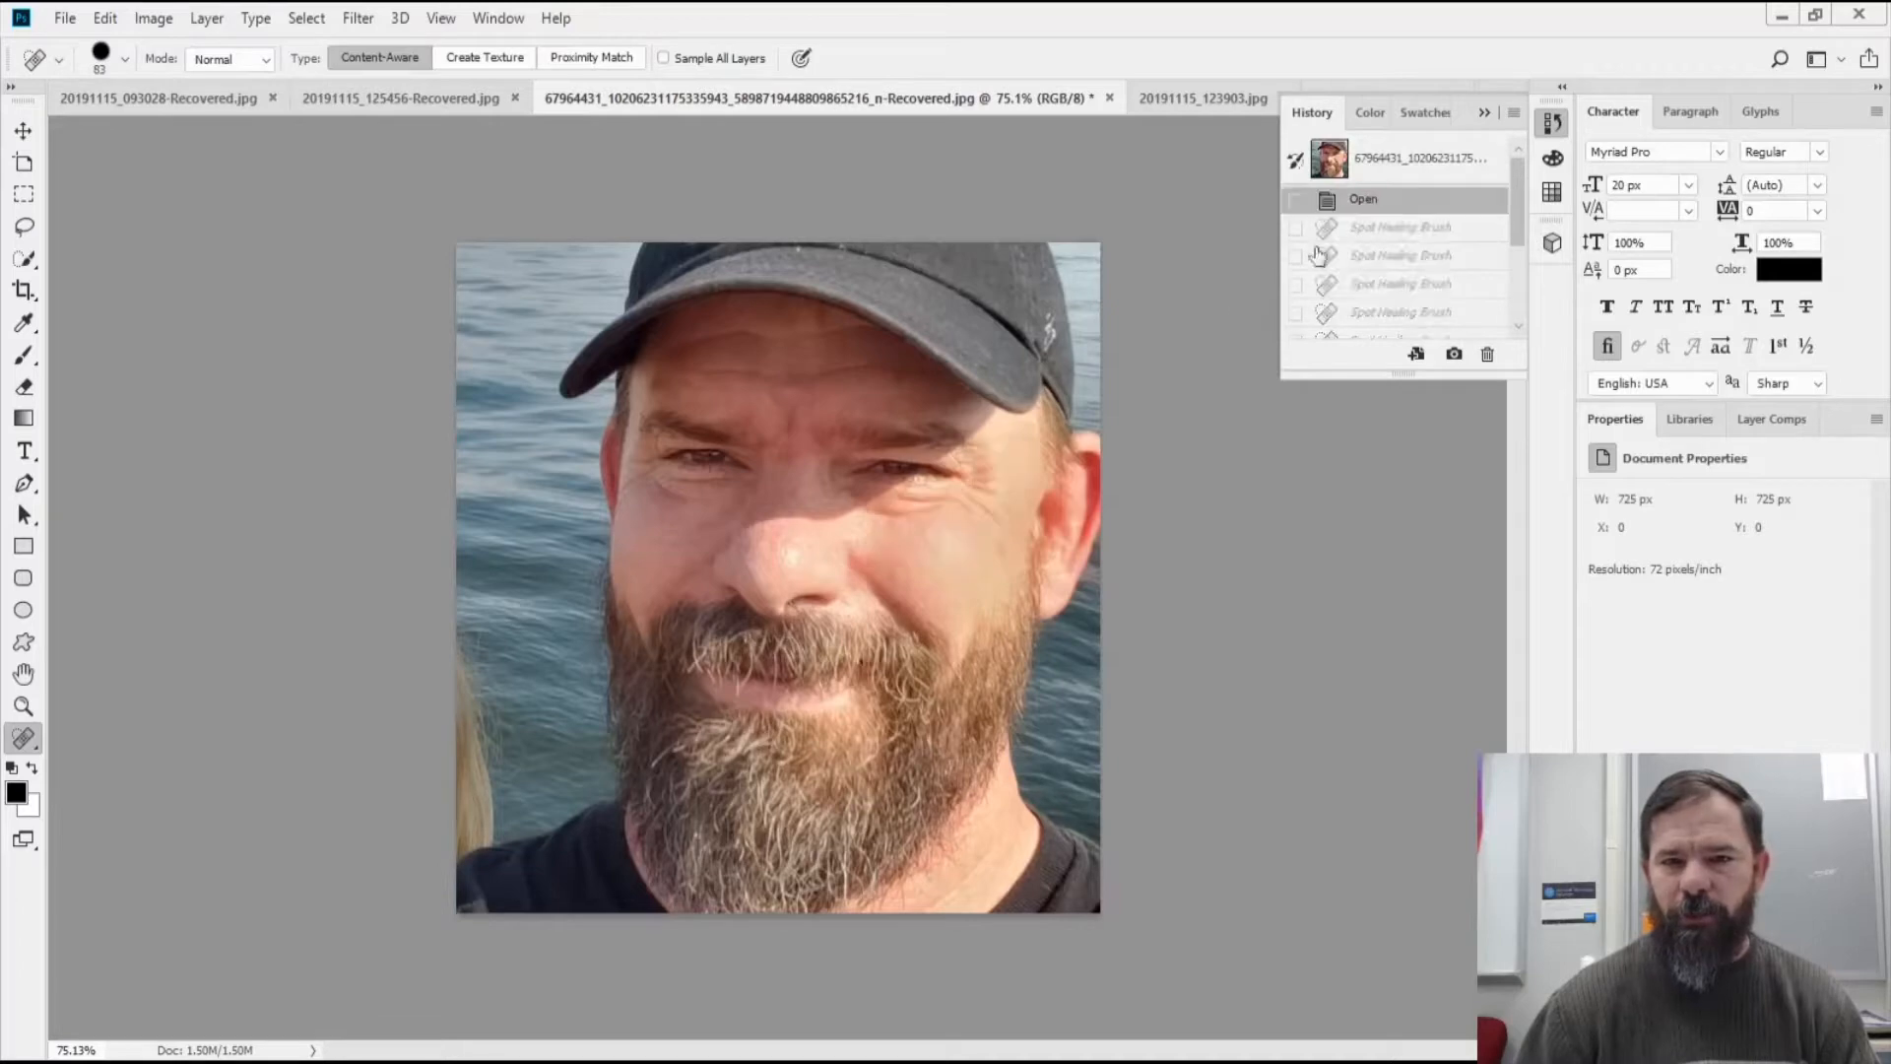
Reduce the healing brush size to 10 px for close-up work around the man's left eye
{"action": "scroll", "coordinate": [1004, 530], "scroll_direction": "up", "scroll_amount": 10}
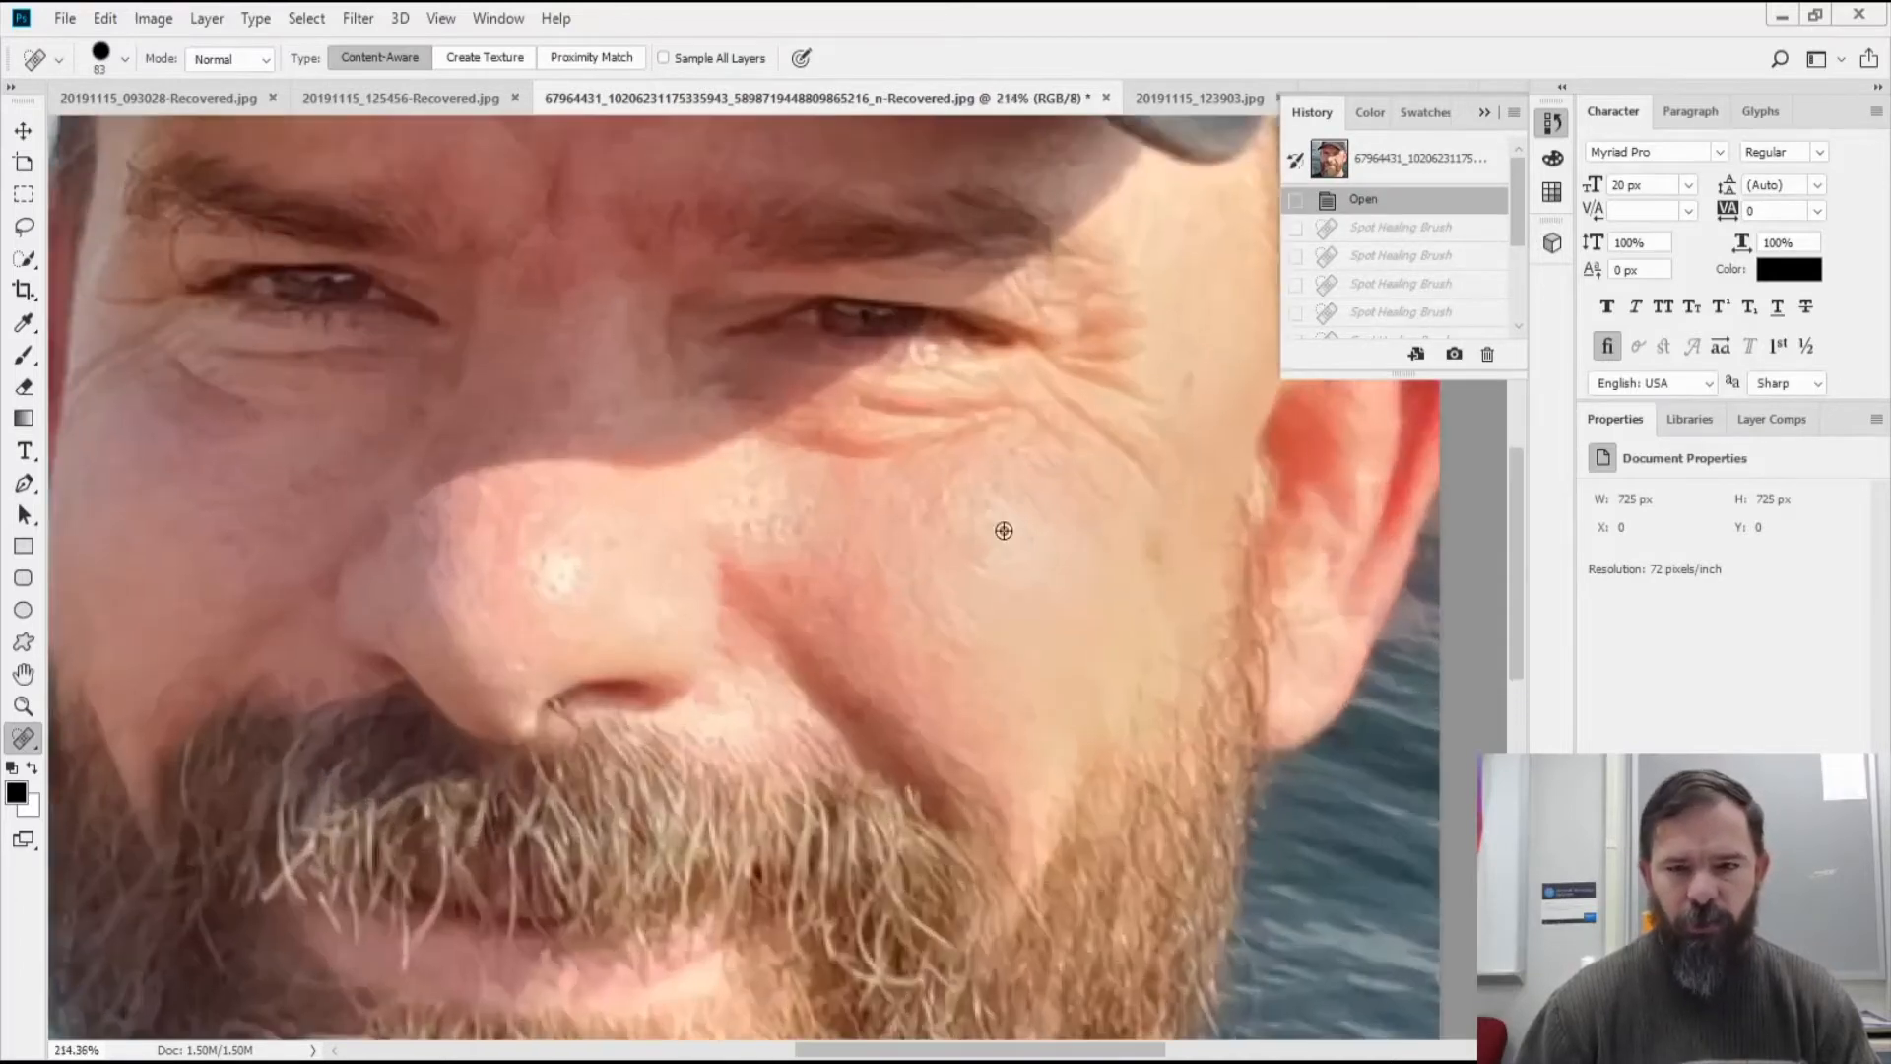
{"action": "scroll", "coordinate": [1119, 485], "scroll_direction": "up", "scroll_amount": 2}
{"action": "scroll", "coordinate": [1131, 502], "scroll_direction": "up", "scroll_amount": 4}
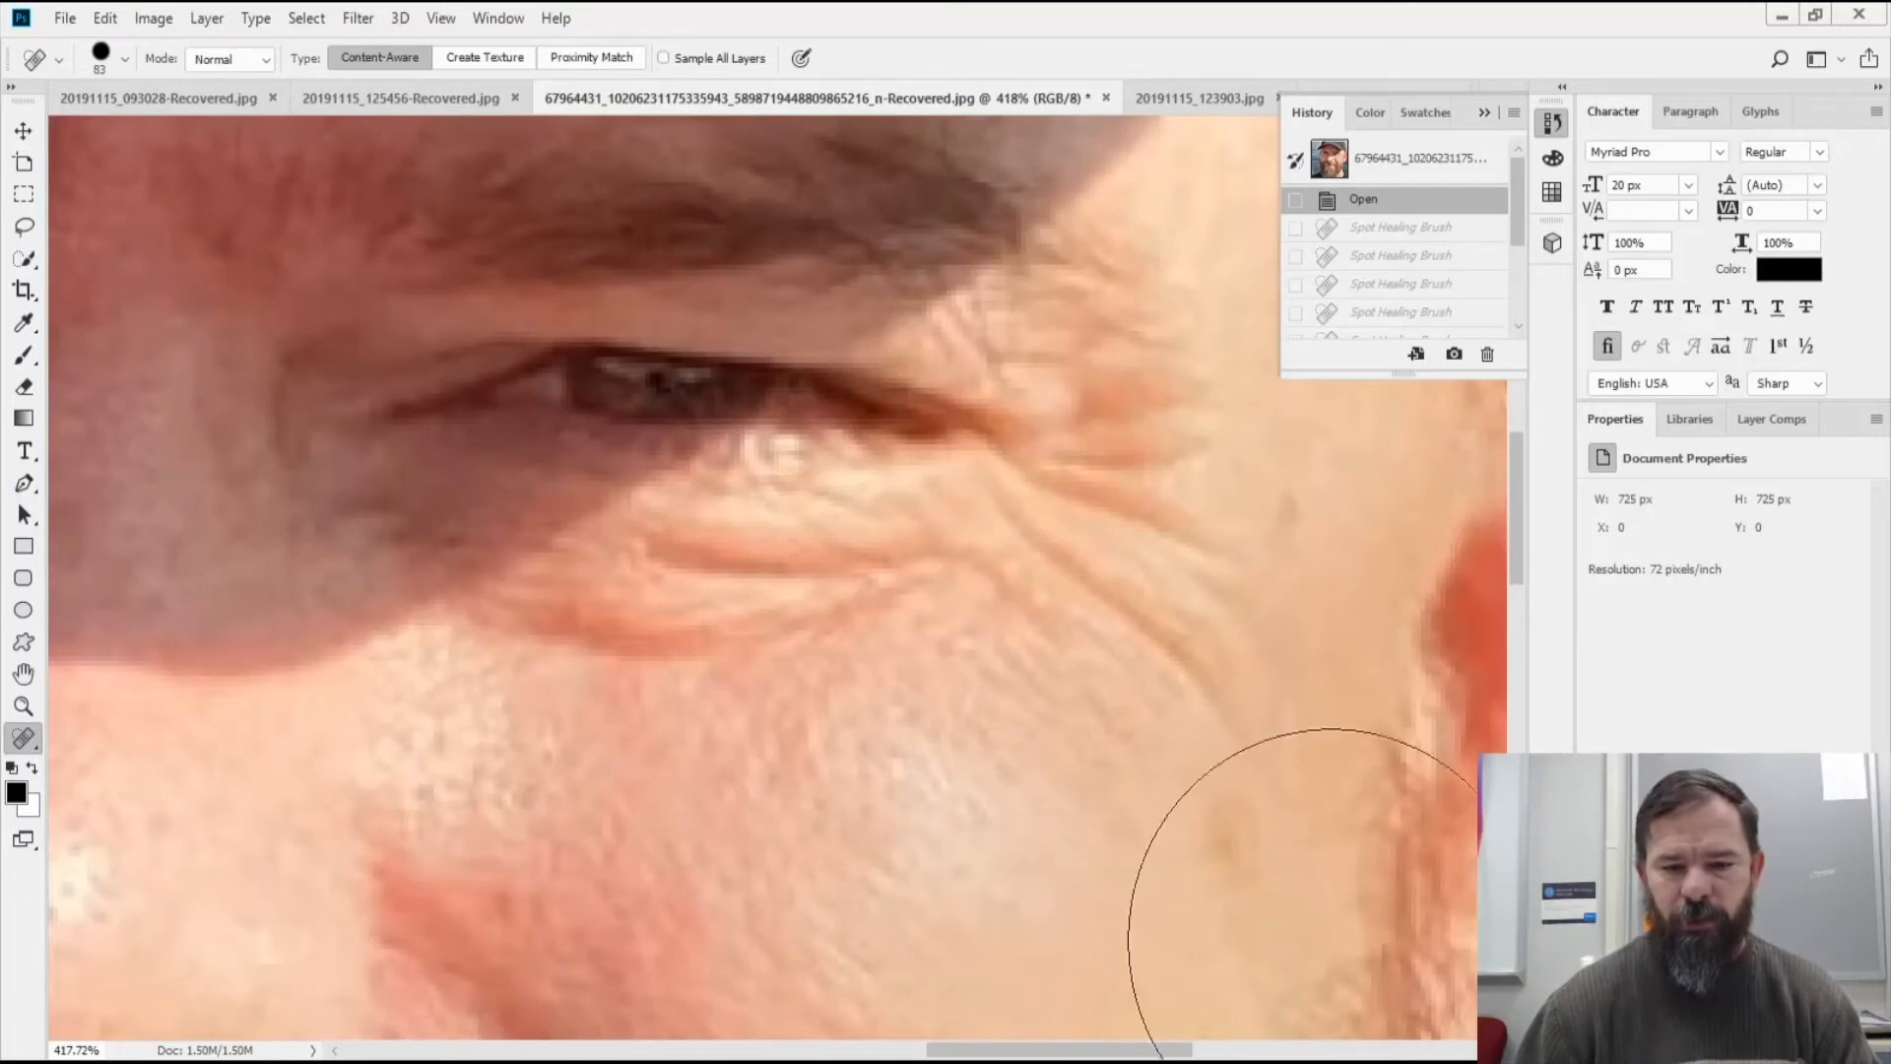
{"action": "scroll", "coordinate": [873, 723], "scroll_direction": "right", "scroll_amount": 5}
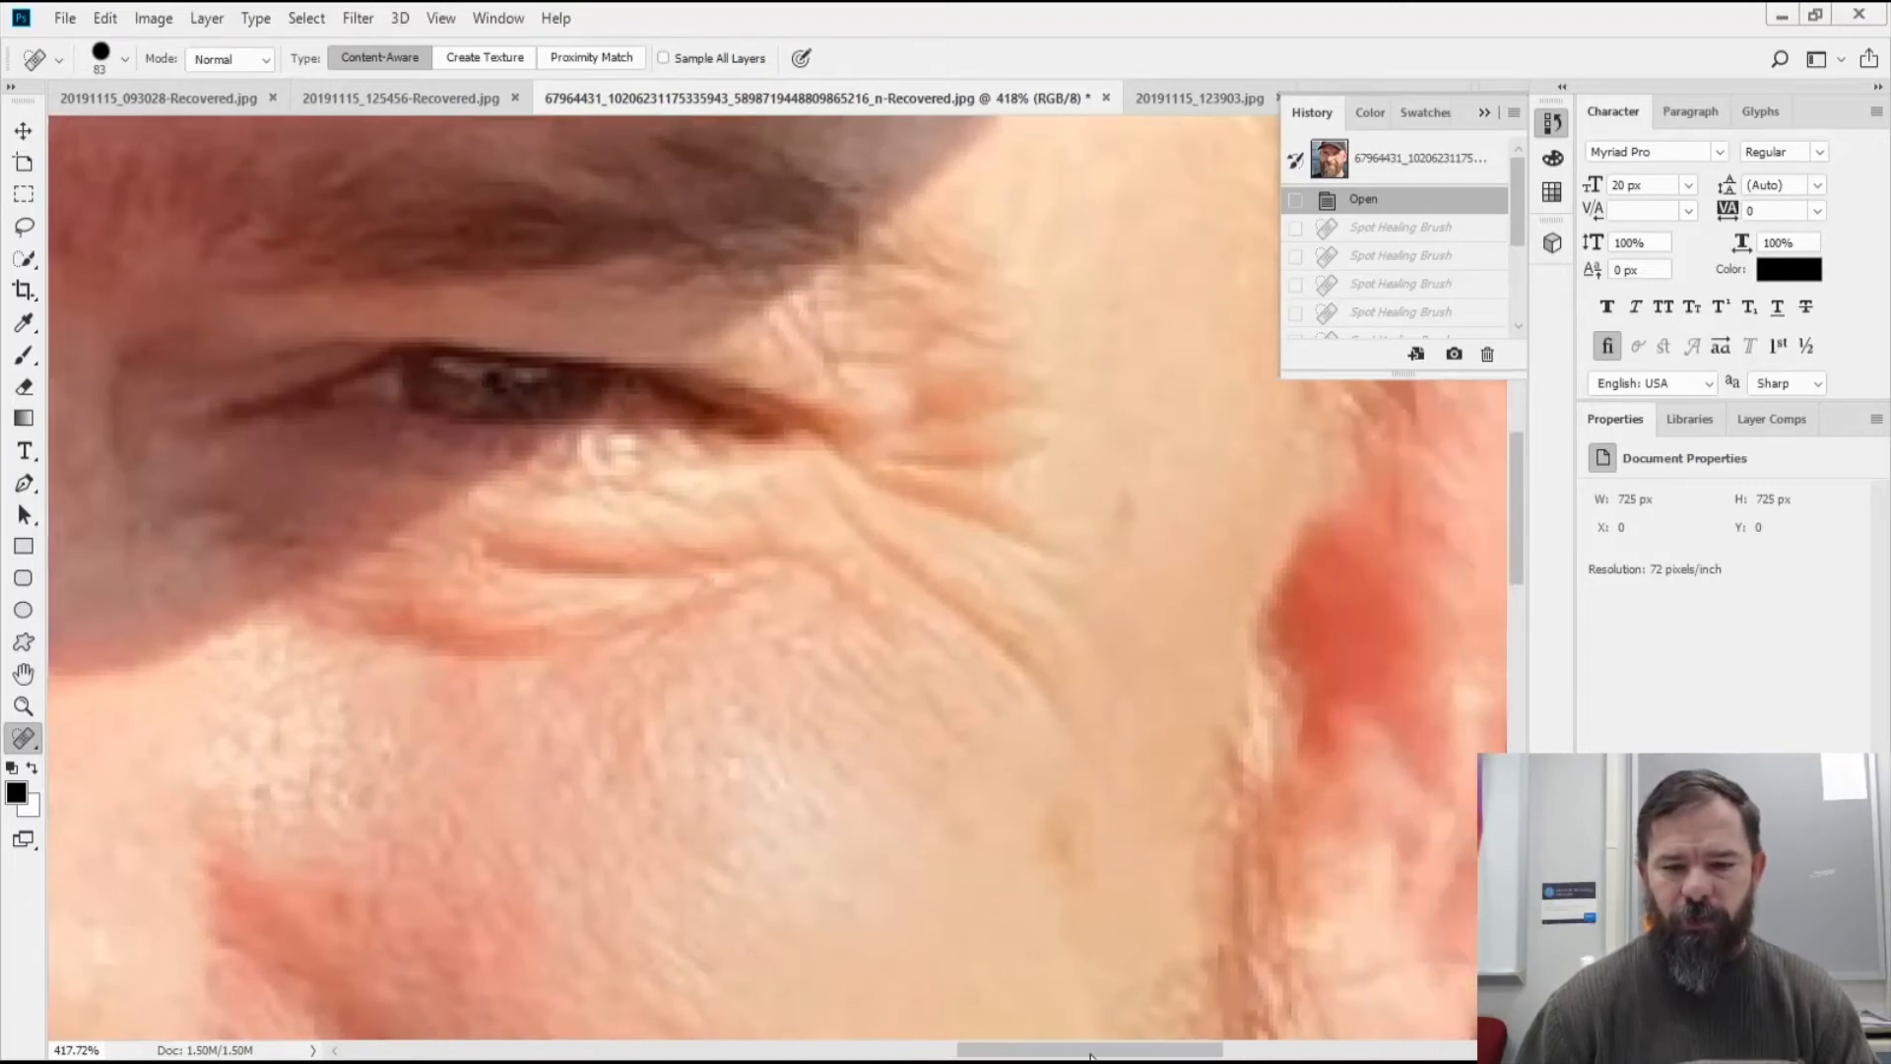
{"action": "scroll", "coordinate": [873, 723], "scroll_direction": "up", "scroll_amount": 3}
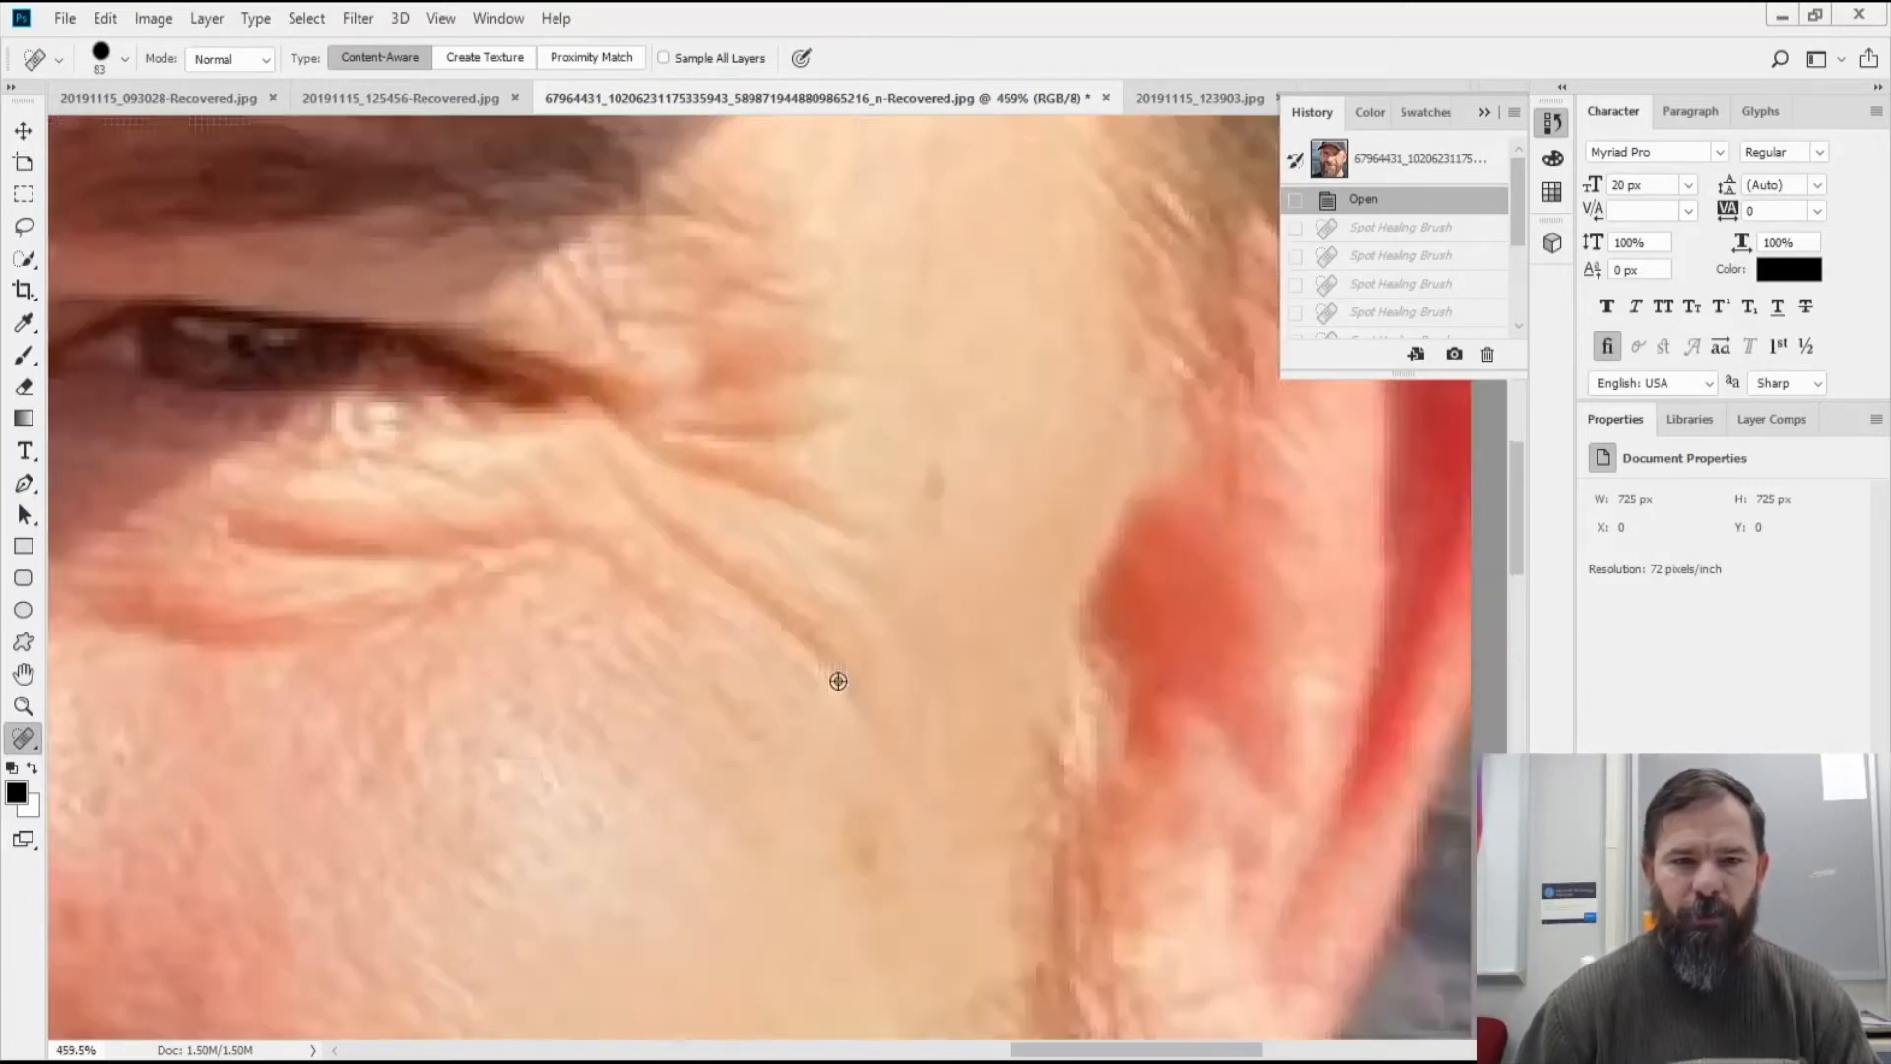
{"action": "scroll", "coordinate": [756, 656], "scroll_direction": "up", "scroll_amount": 2}
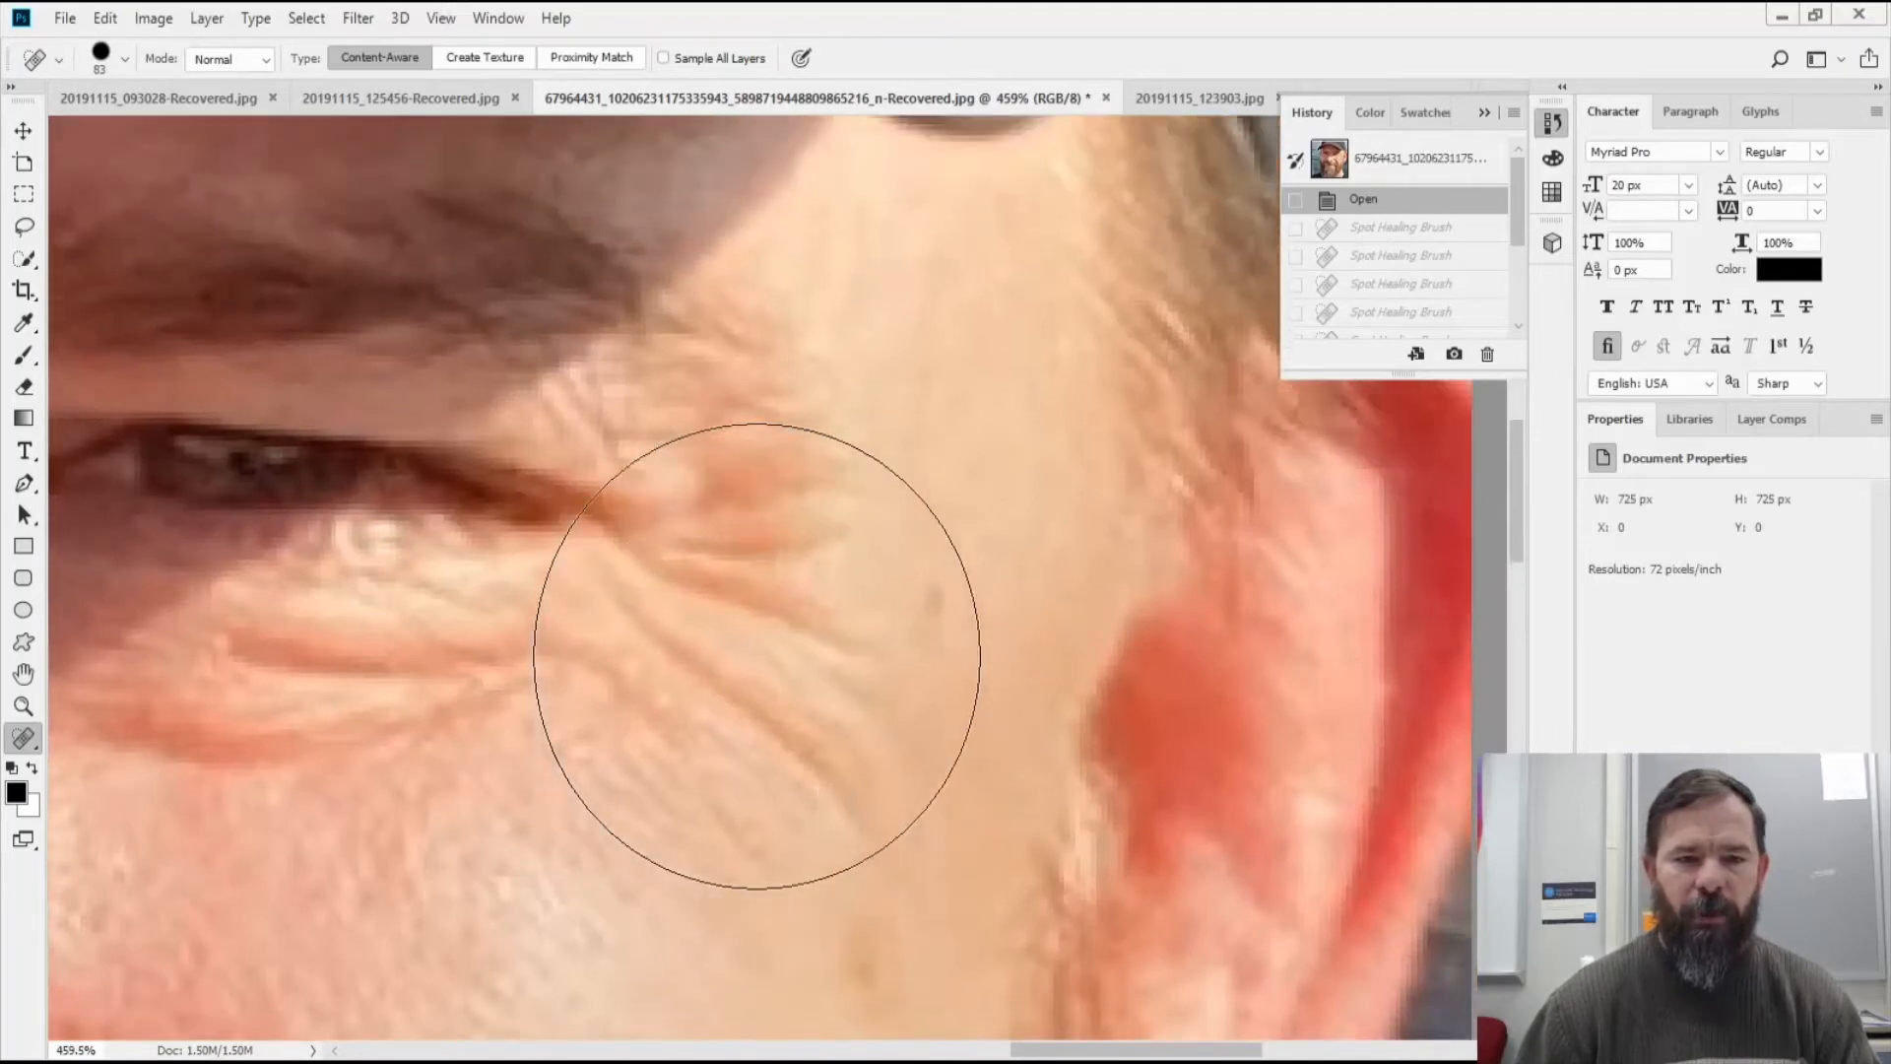
{"action": "scroll", "coordinate": [756, 656], "scroll_direction": "up", "scroll_amount": 1}
{"action": "scroll", "coordinate": [757, 656], "scroll_direction": "down", "scroll_amount": 1}
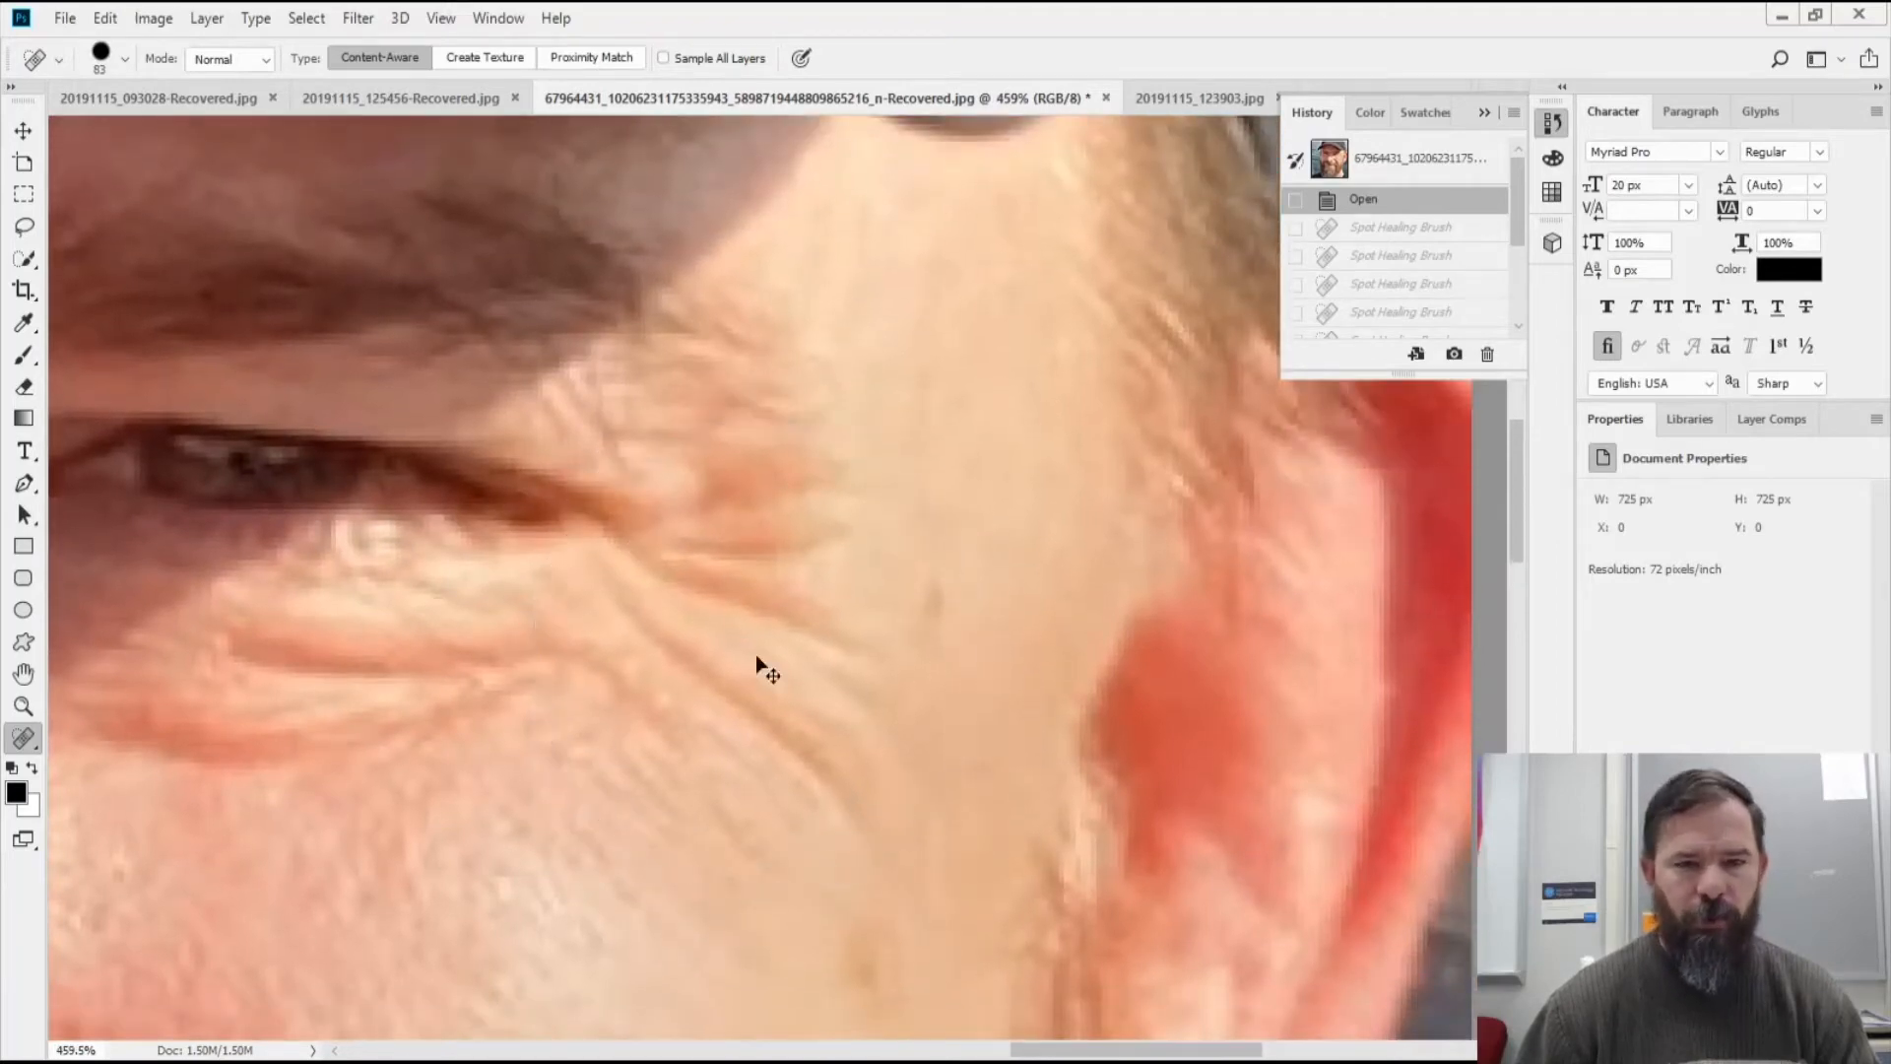
{"action": "scroll", "coordinate": [756, 656], "scroll_direction": "up", "scroll_amount": 5}
{"action": "scroll", "coordinate": [757, 656], "scroll_direction": "down", "scroll_amount": 8}
{"action": "scroll", "coordinate": [757, 656], "scroll_direction": "up", "scroll_amount": 4}
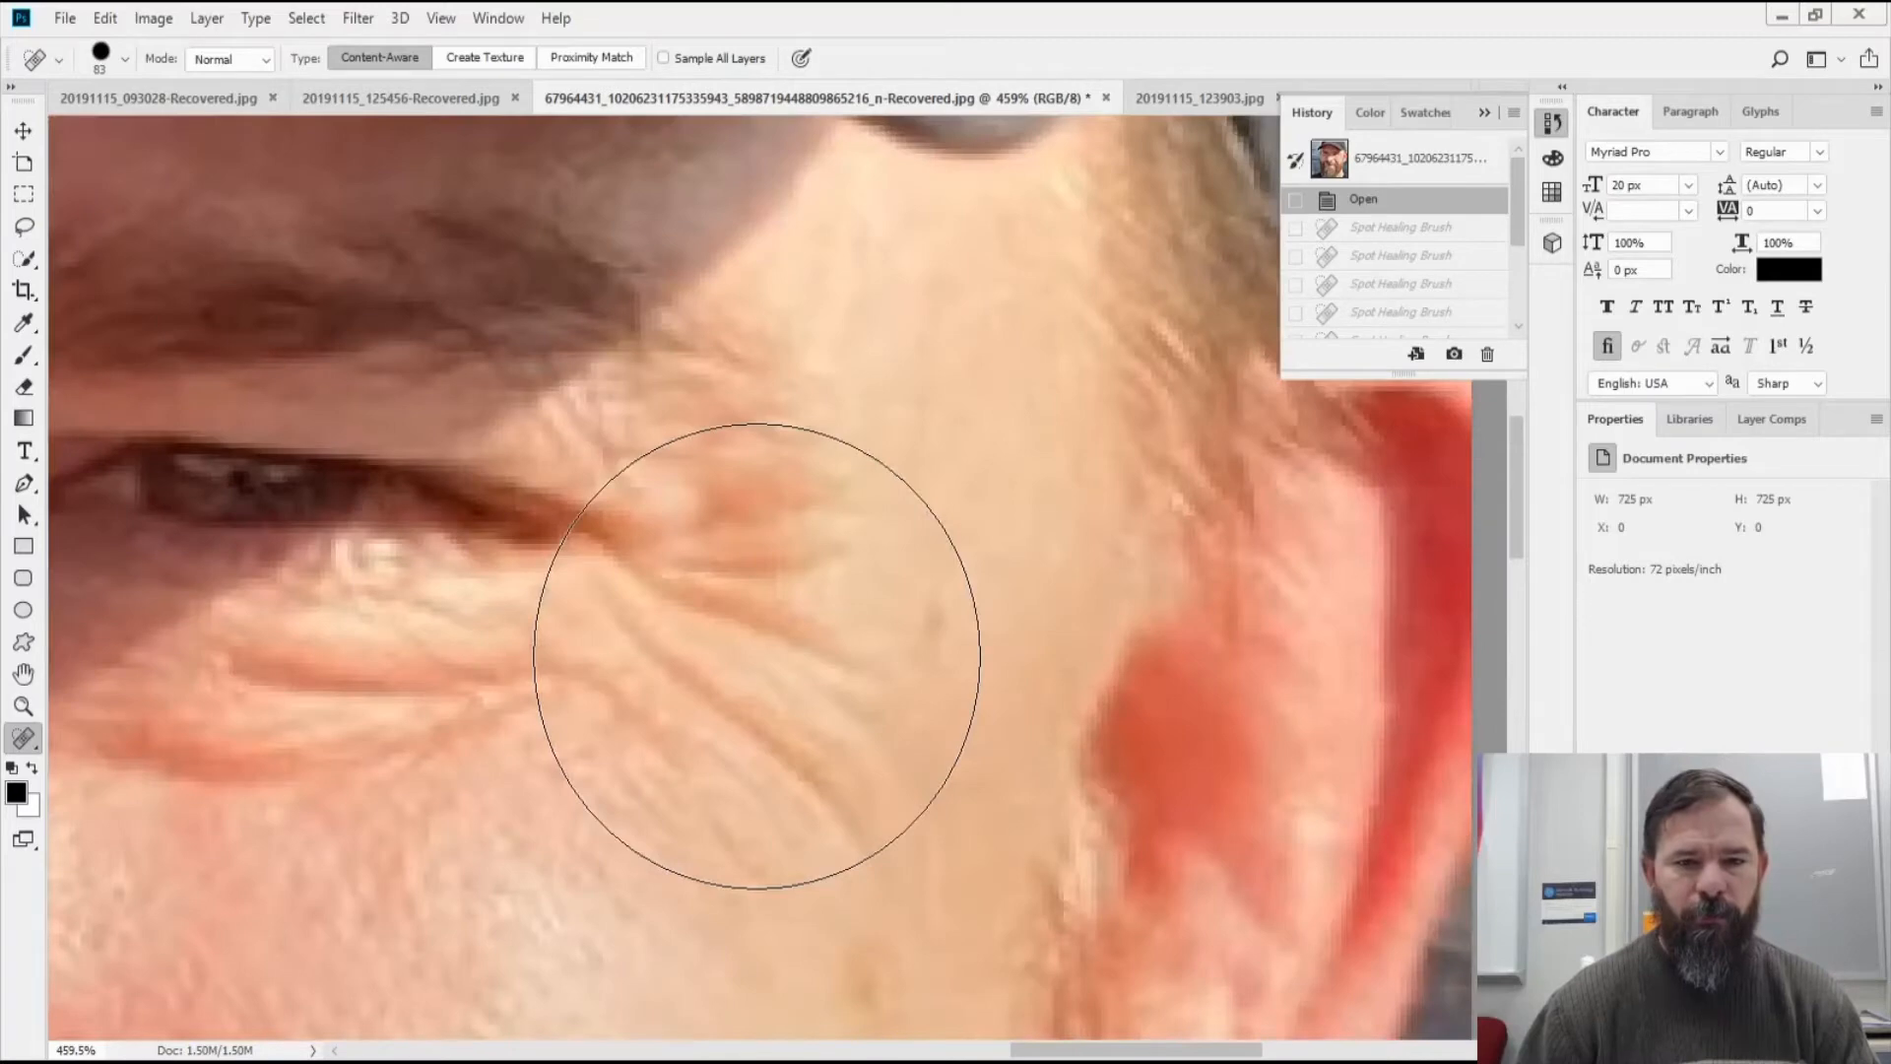
{"action": "scroll", "coordinate": [755, 656], "scroll_direction": "left", "scroll_amount": 3}
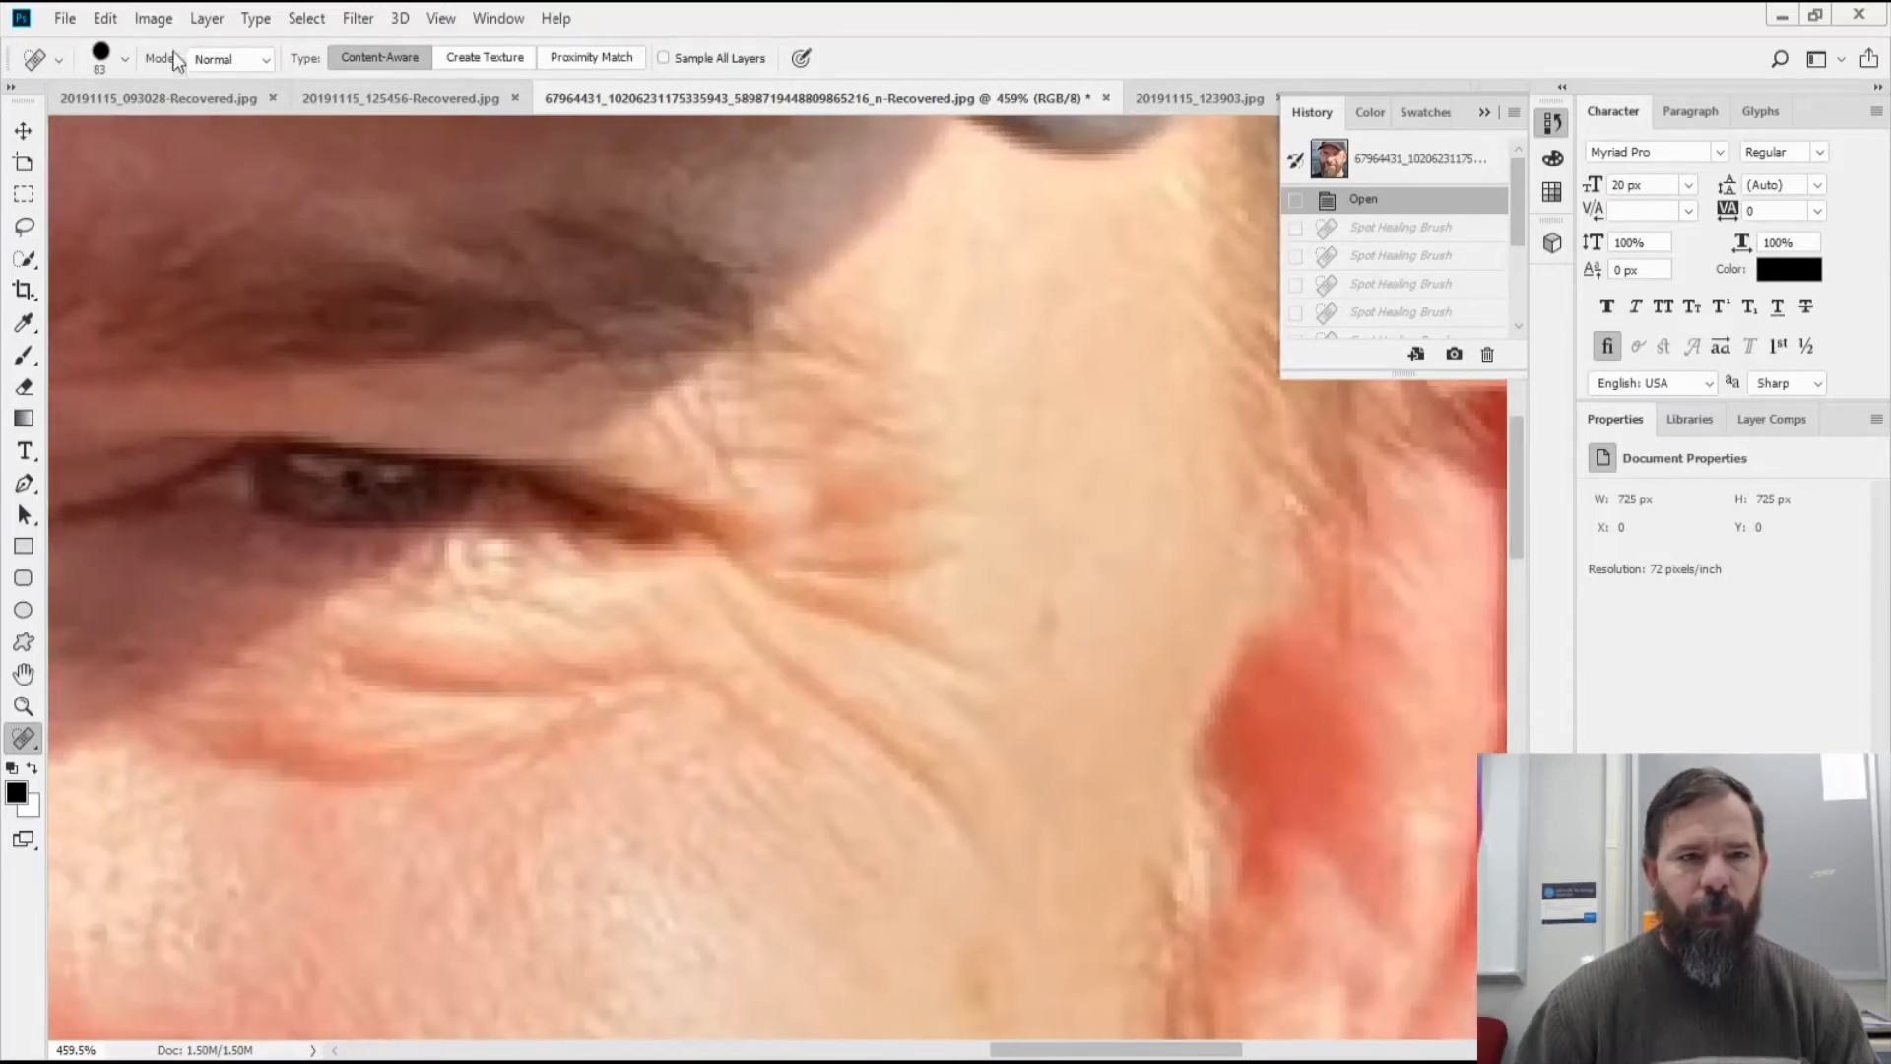
{"action": "left_click", "coordinate": [125, 60]}
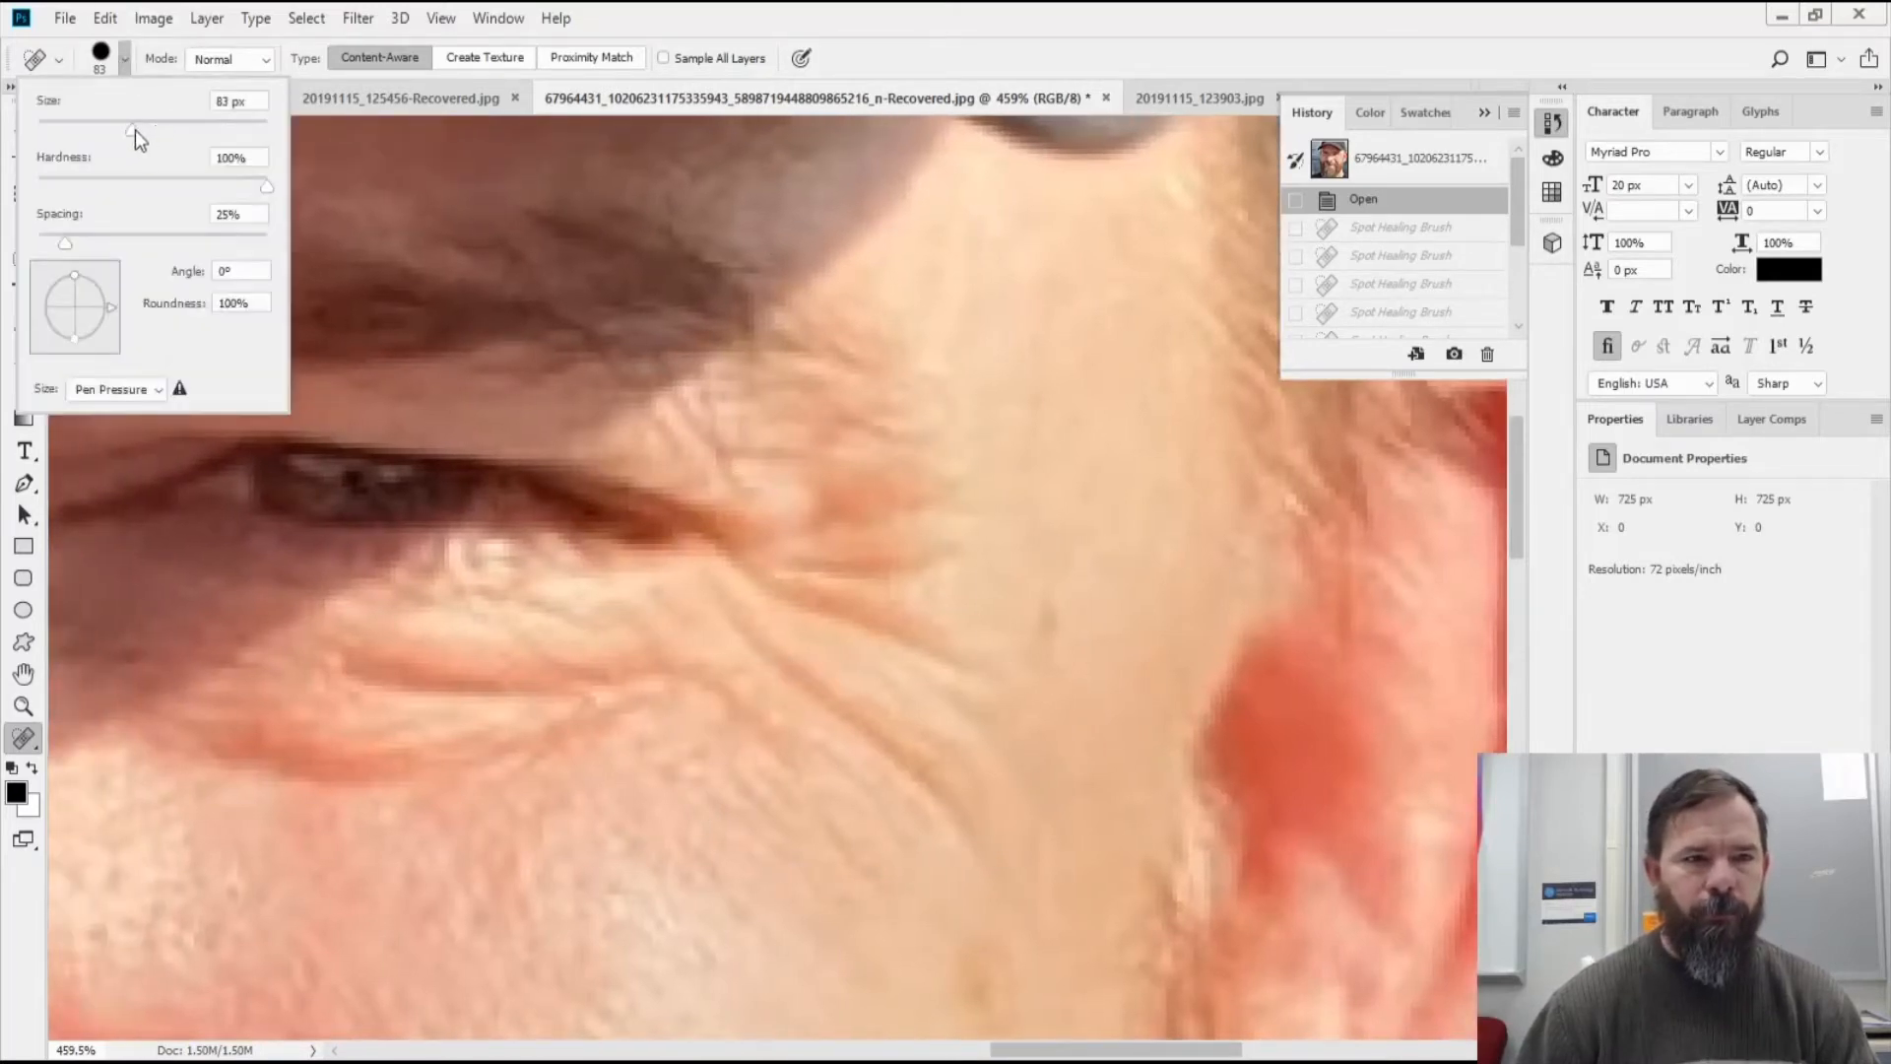
{"action": "left_click_drag", "start_coordinate": [59, 136], "coordinate": [47, 139]}
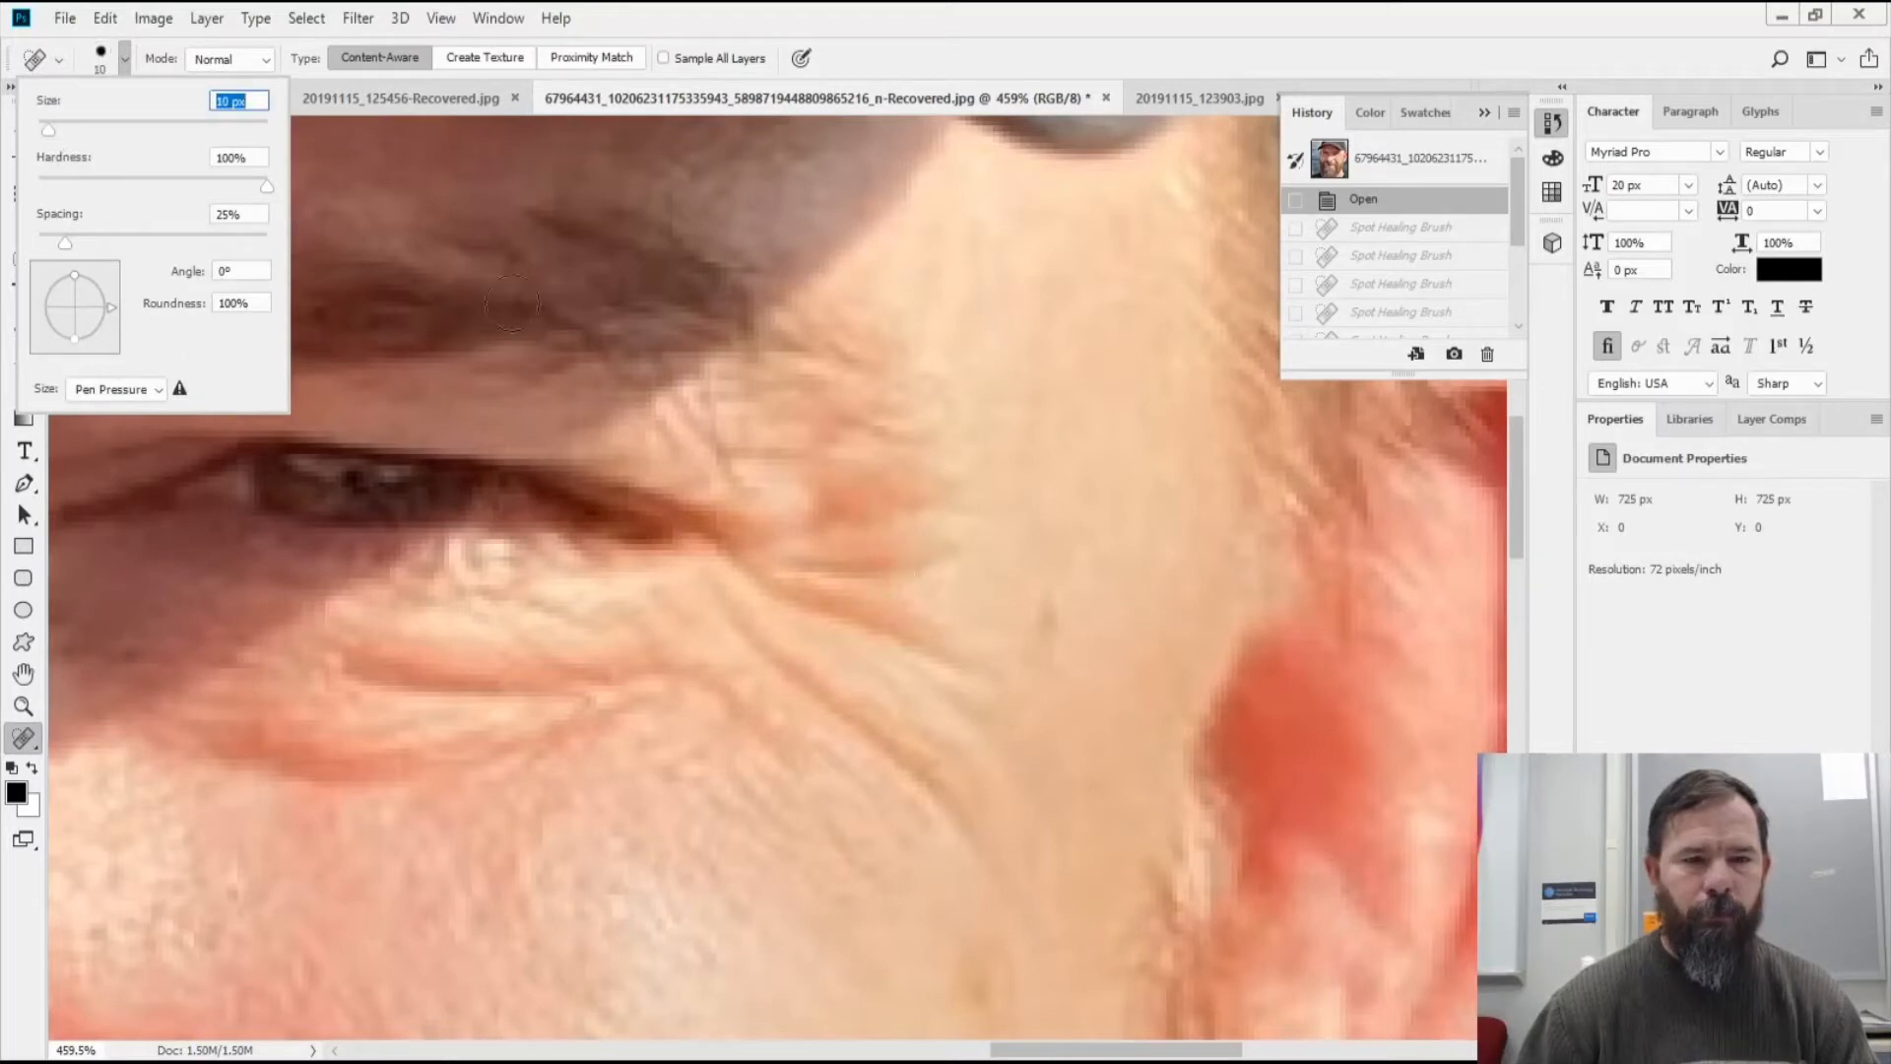
{"action": "left_click", "coordinate": [801, 18]}
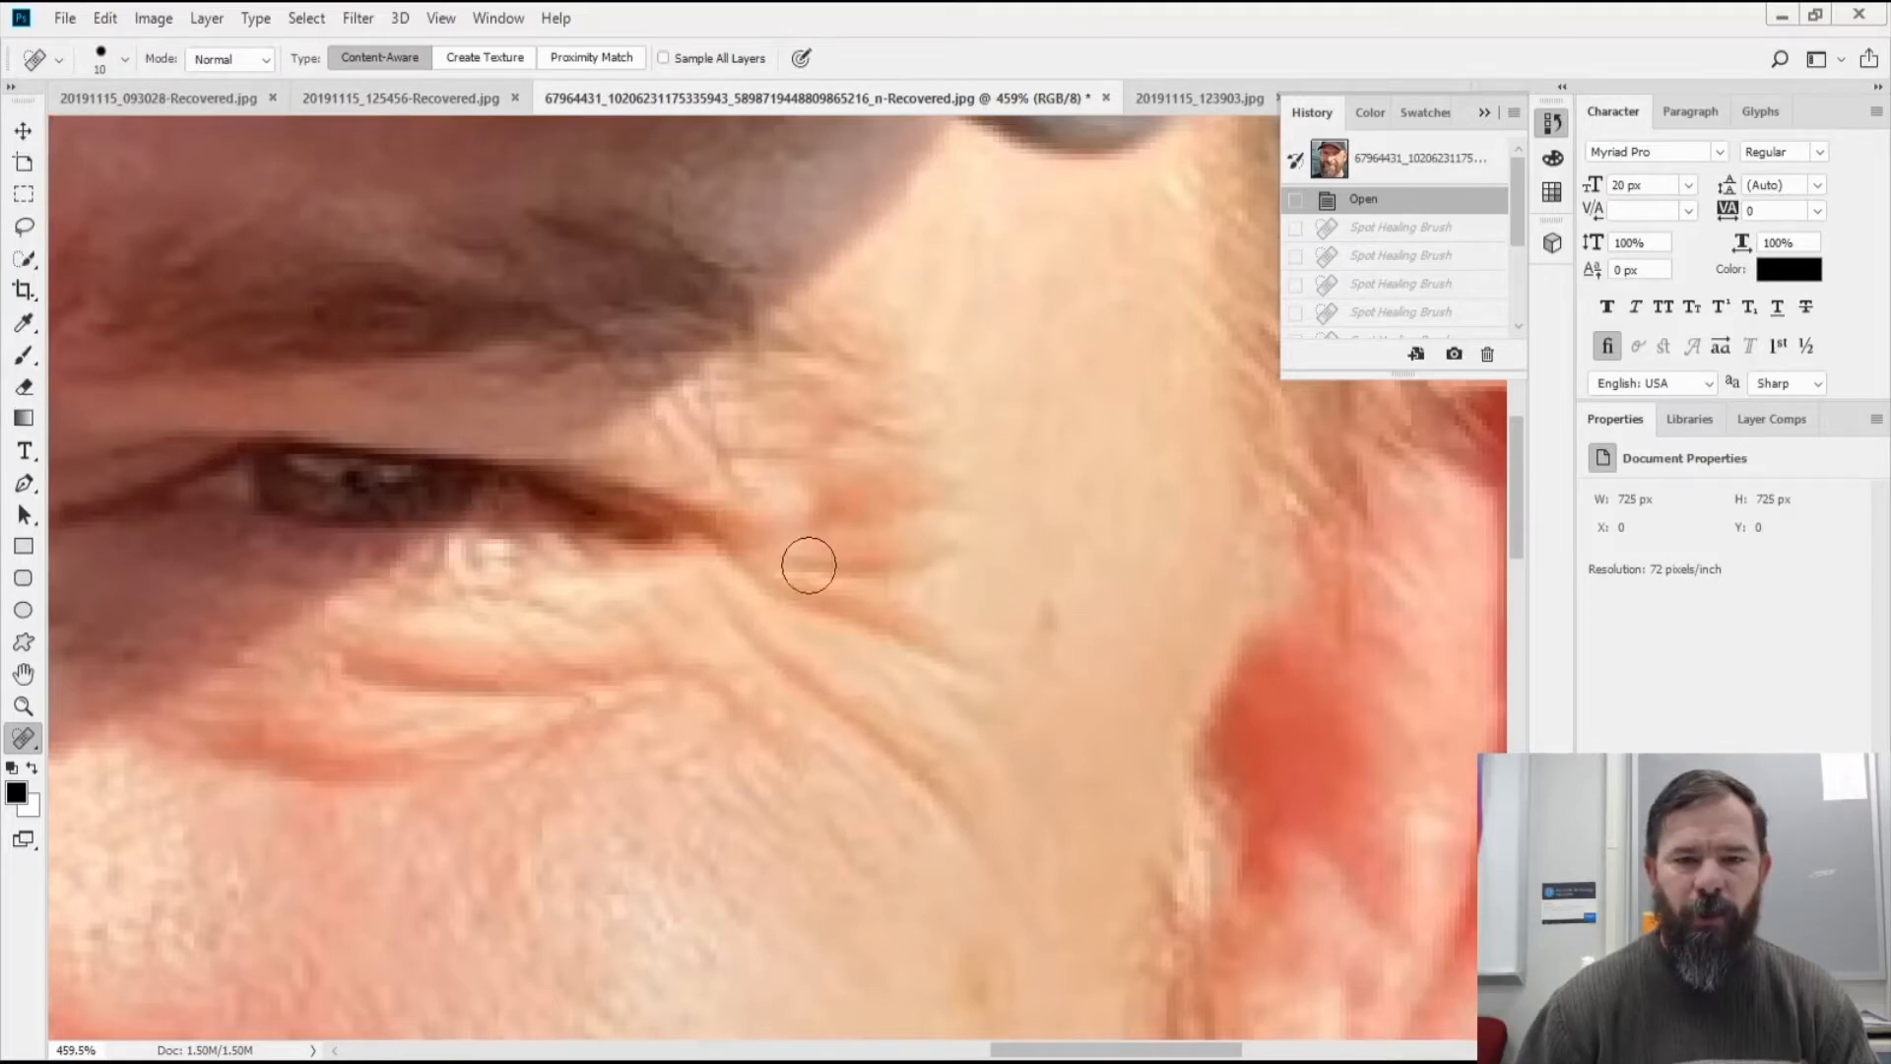
Heal the crow's-feet wrinkles at the outer corner of the man's left eye with strokes along each line
{"action": "left_click_drag", "start_coordinate": [795, 563], "coordinate": [941, 553]}
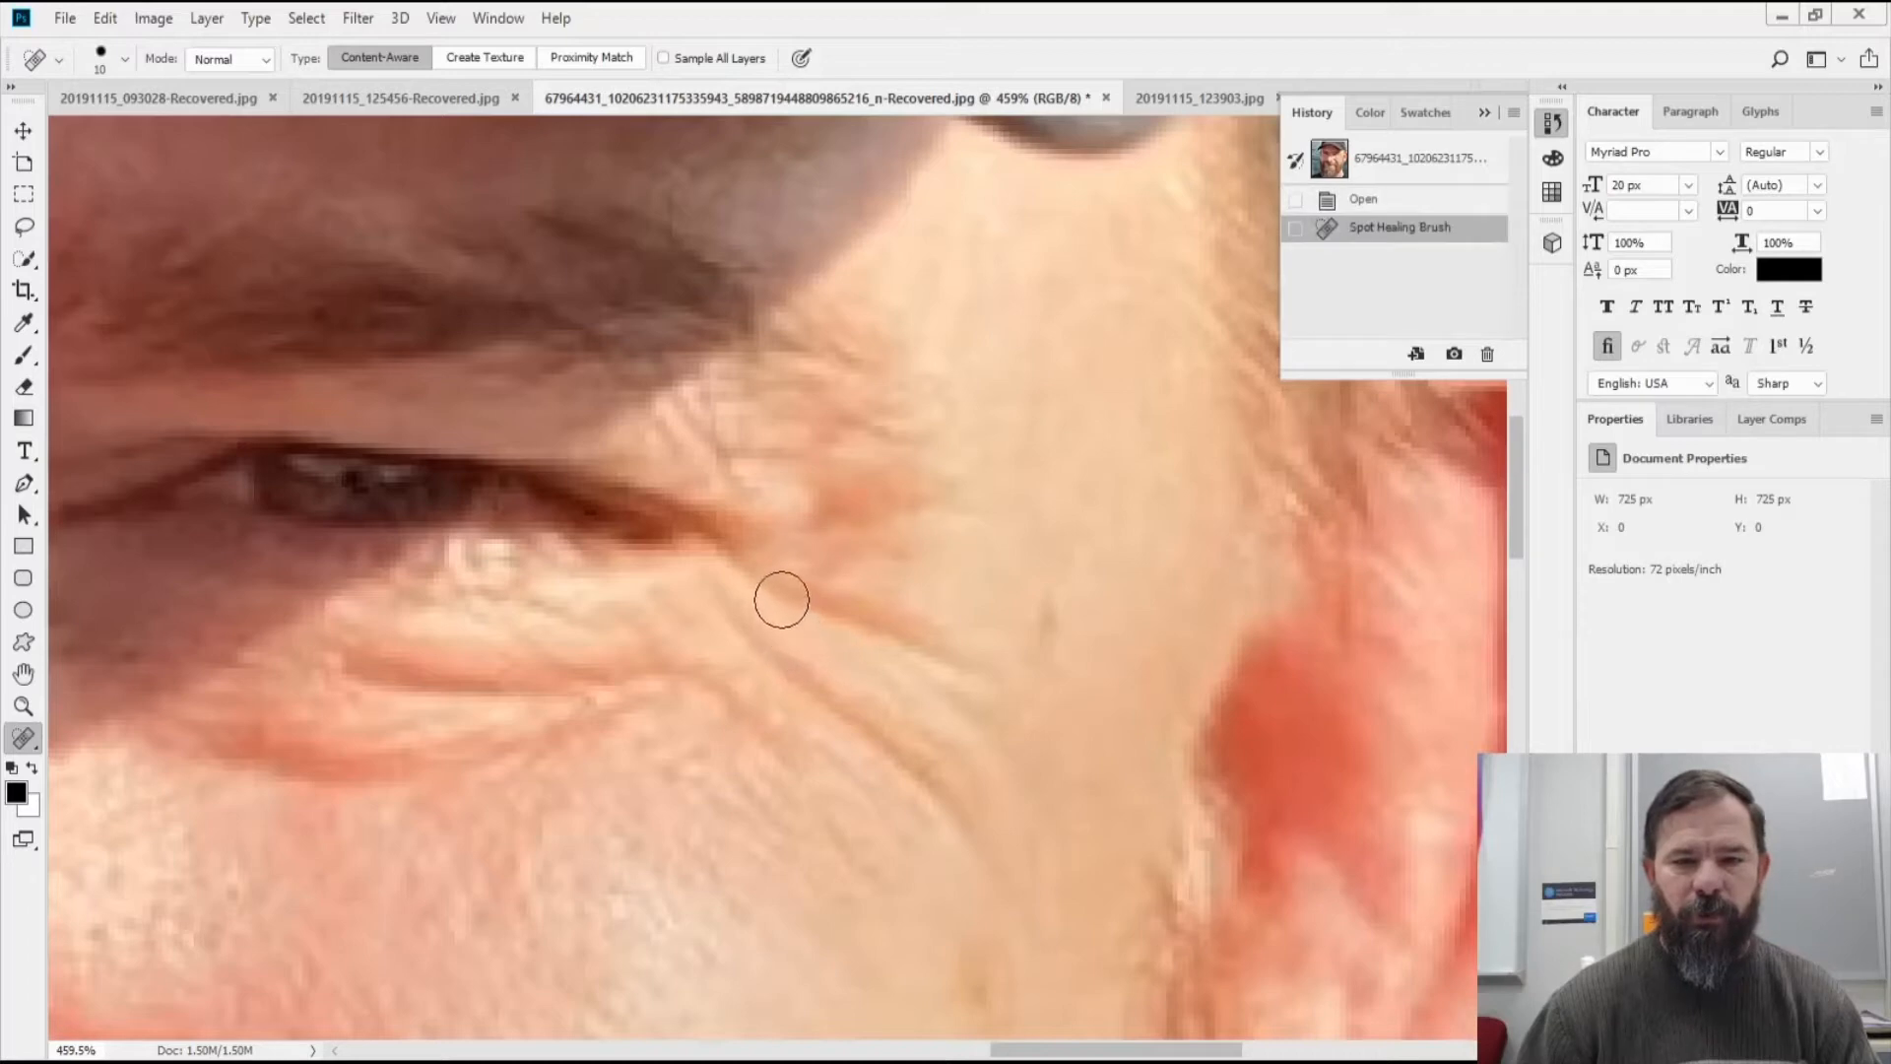
{"action": "left_click_drag", "start_coordinate": [762, 587], "coordinate": [967, 674]}
{"action": "left_click_drag", "start_coordinate": [807, 602], "coordinate": [918, 625]}
{"action": "left_click_drag", "start_coordinate": [716, 623], "coordinate": [979, 857]}
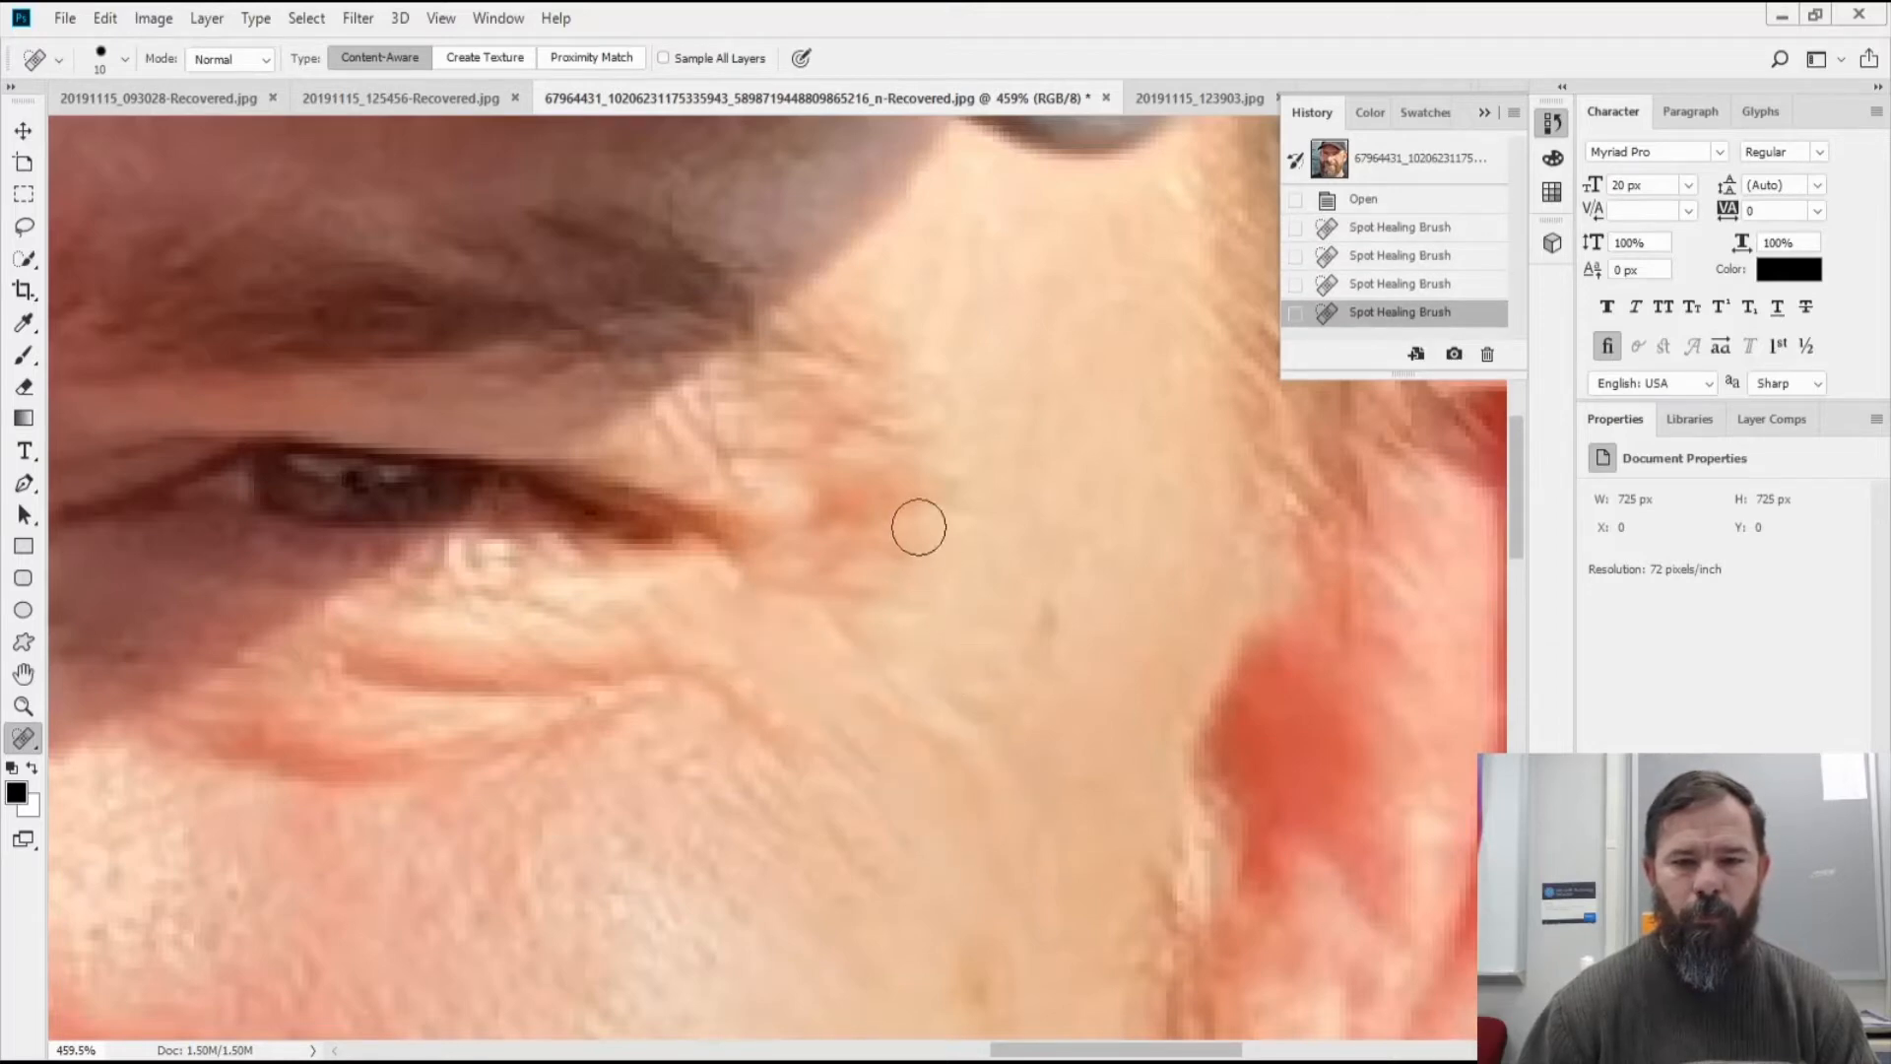
Heal the creases beneath the man's left eye and the diagonal lines running onto the cheek with strokes along each line
{"action": "left_click_drag", "start_coordinate": [328, 674], "coordinate": [692, 678]}
{"action": "mouse_move", "coordinate": [222, 746]}
{"action": "left_mouse_down"}
{"action": "mouse_move", "coordinate": [404, 783]}
{"action": "mouse_move", "coordinate": [496, 770]}
{"action": "mouse_move", "coordinate": [616, 724]}
{"action": "left_mouse_up"}
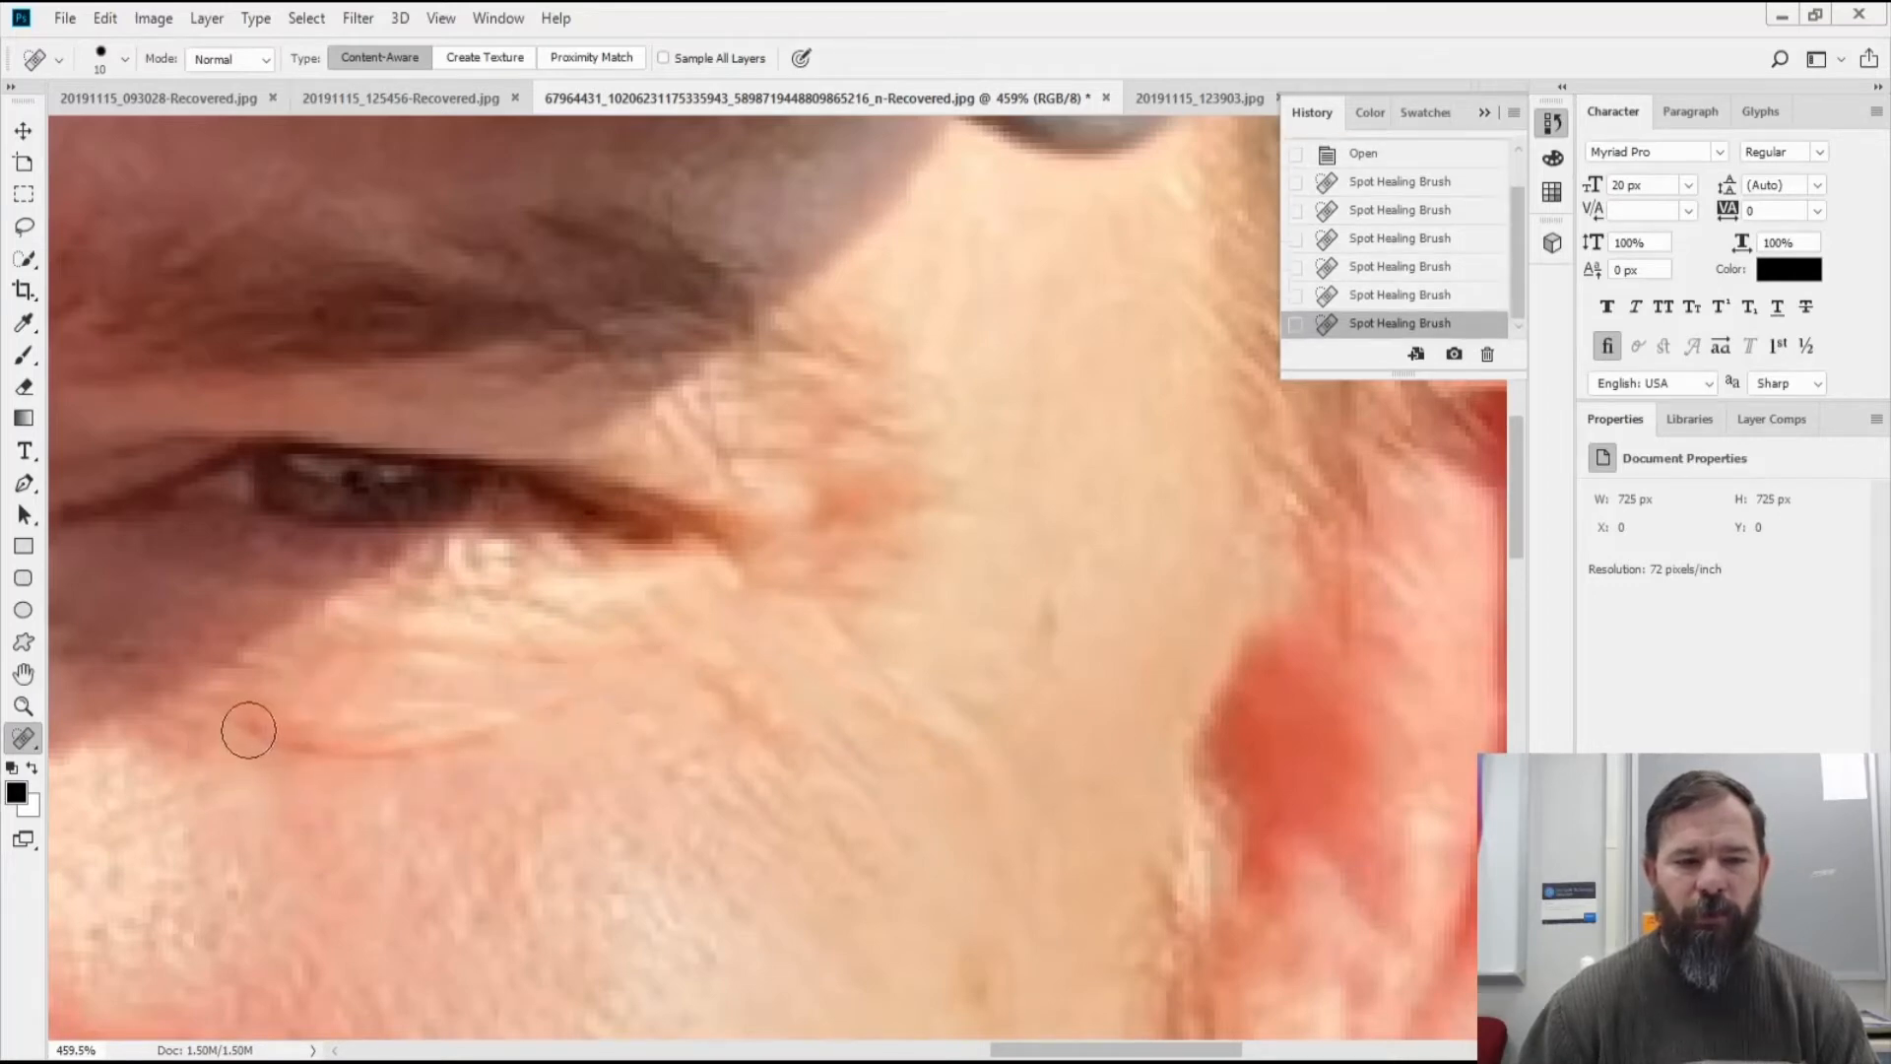
{"action": "mouse_move", "coordinate": [246, 729]}
{"action": "left_mouse_down"}
{"action": "mouse_move", "coordinate": [474, 748]}
{"action": "mouse_move", "coordinate": [551, 754]}
{"action": "left_mouse_up"}
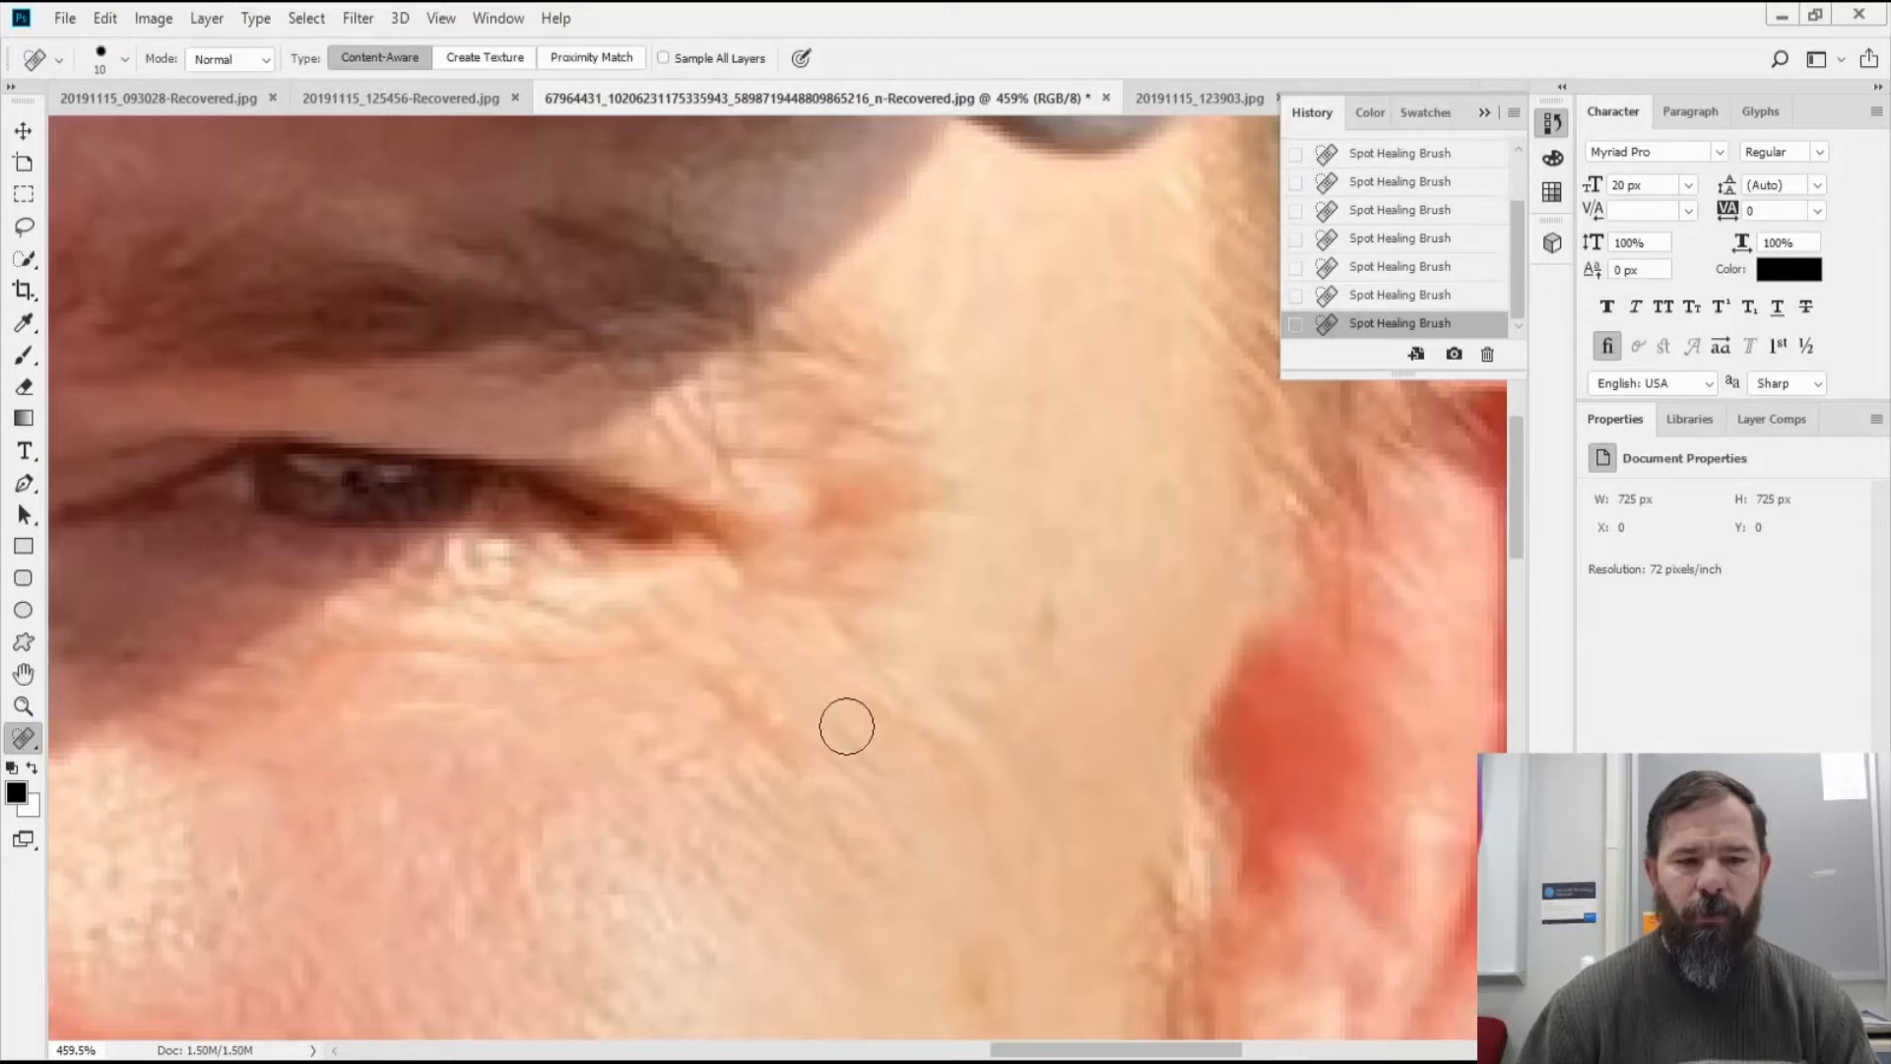
{"action": "mouse_move", "coordinate": [689, 662]}
{"action": "left_mouse_down"}
{"action": "mouse_move", "coordinate": [784, 753]}
{"action": "mouse_move", "coordinate": [834, 760]}
{"action": "left_mouse_up"}
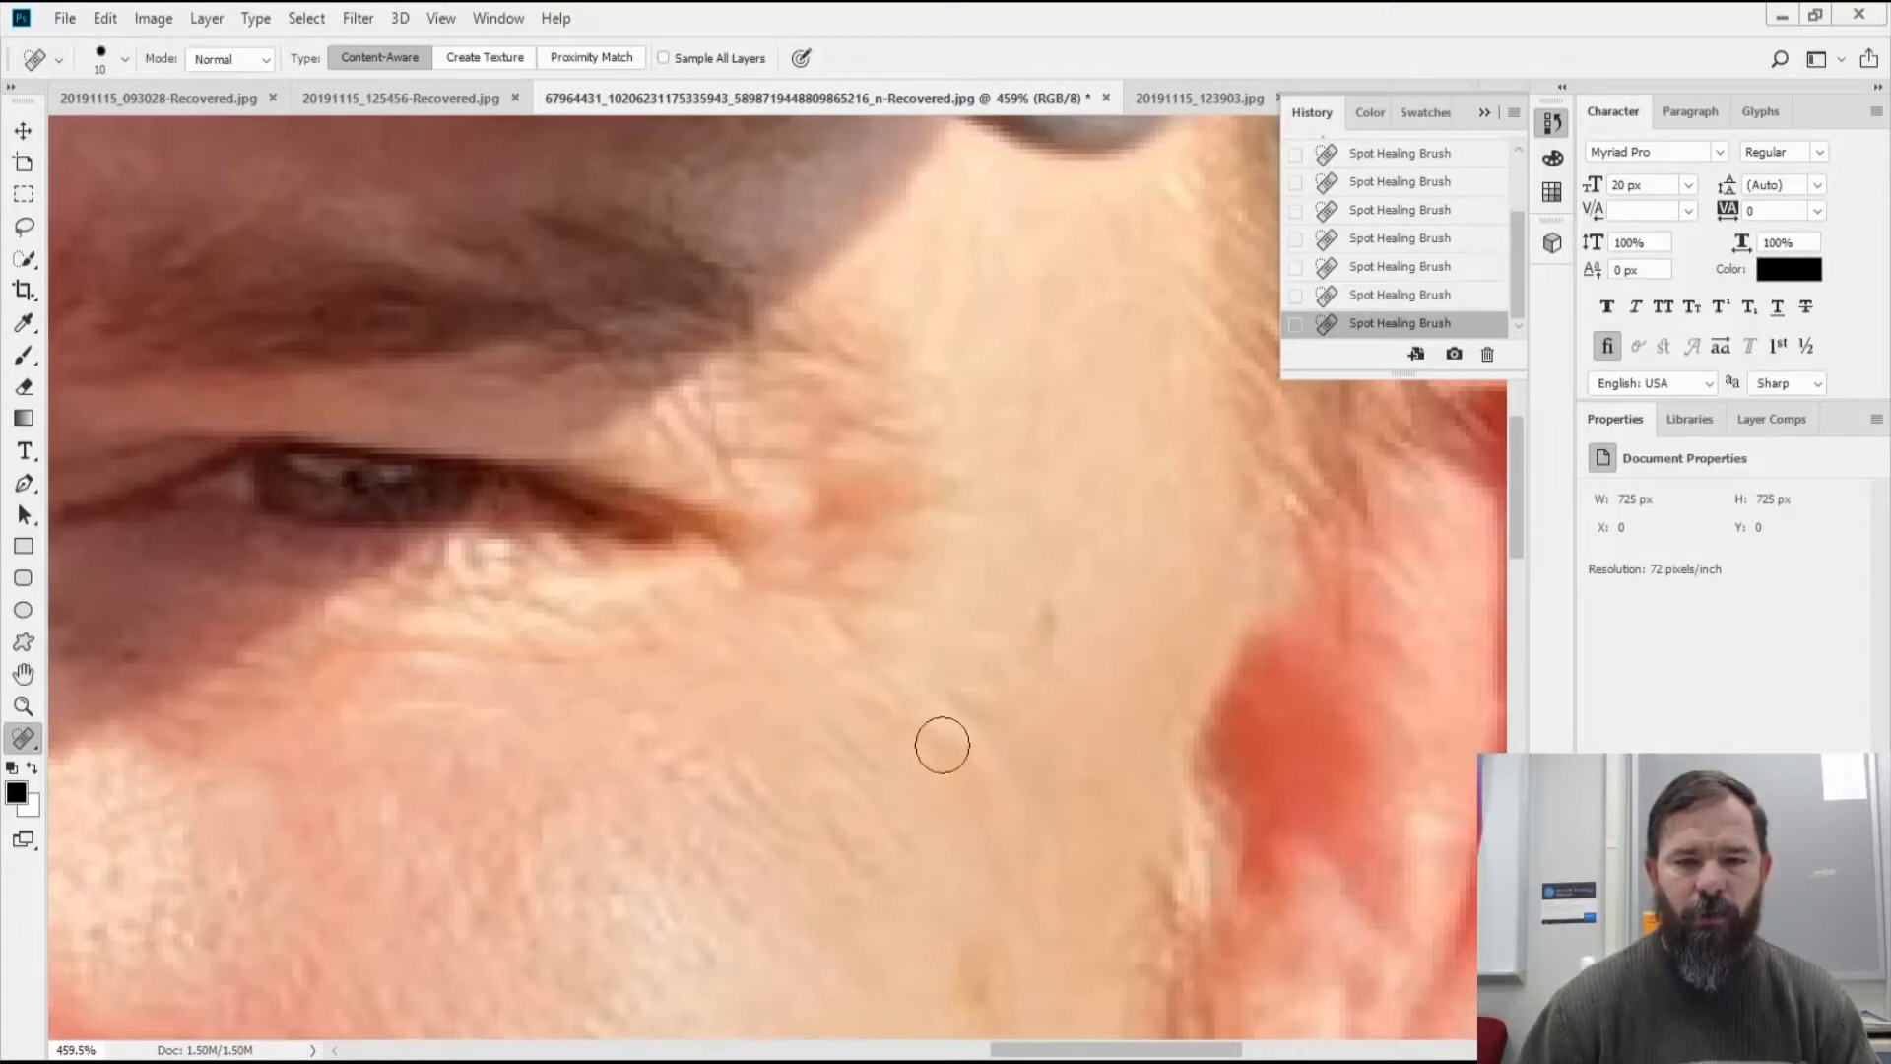
{"action": "left_click_drag", "start_coordinate": [844, 739], "coordinate": [900, 794]}
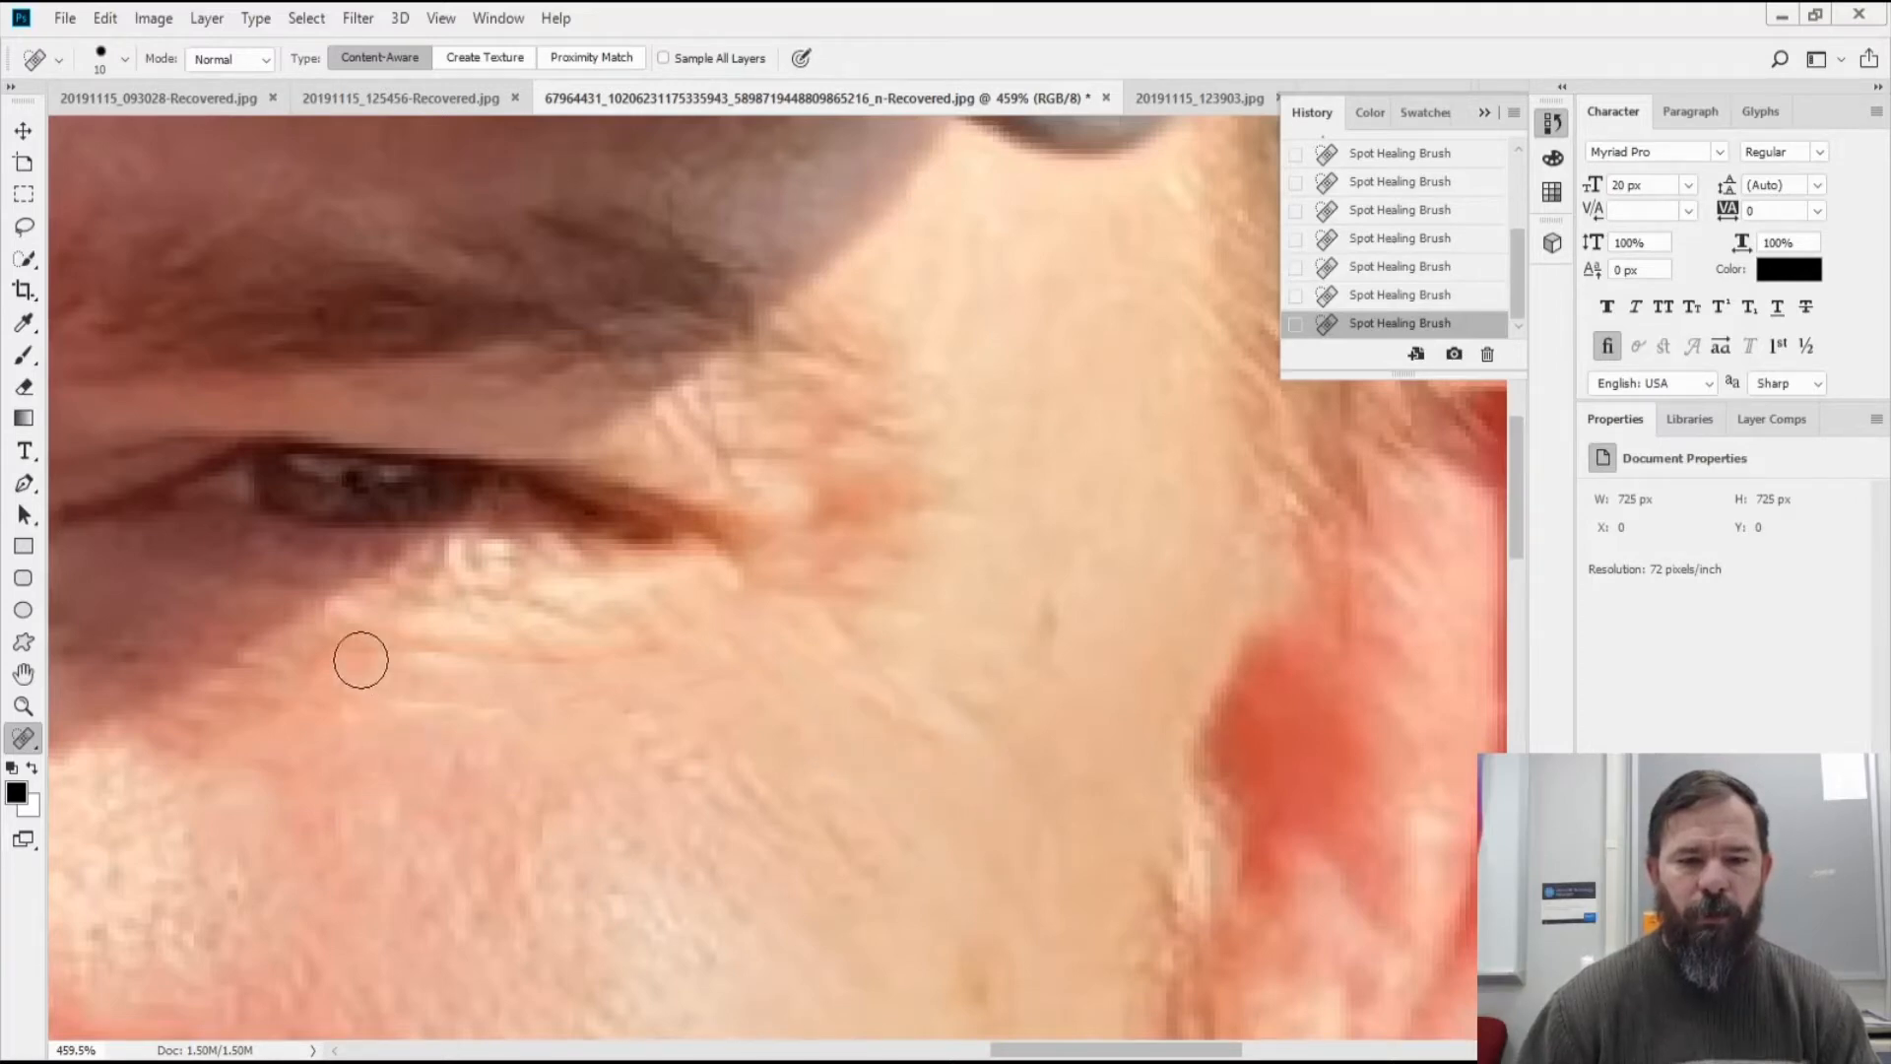
{"action": "left_click_drag", "start_coordinate": [360, 659], "coordinate": [652, 660]}
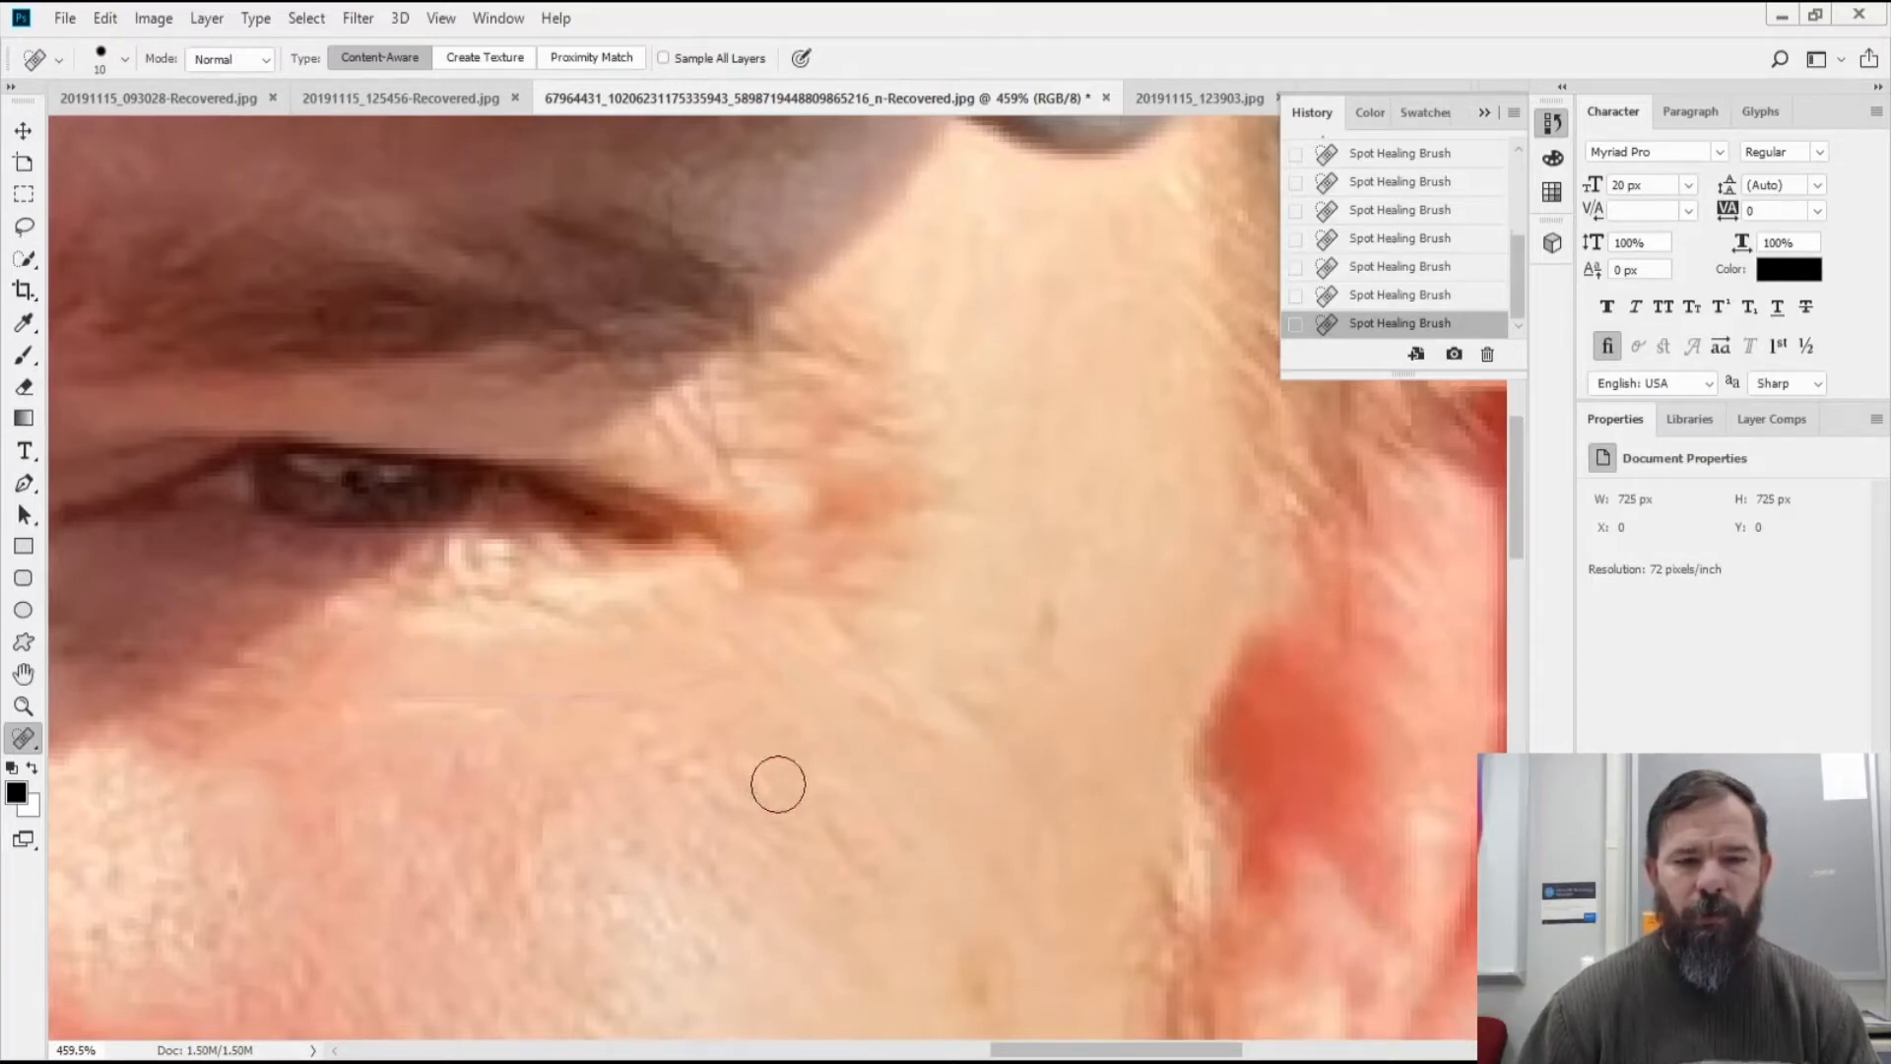
Compare the opened and healed states of the whole portrait through the edit history, then return to the latest healed state
{"action": "scroll", "coordinate": [815, 759], "scroll_direction": "down", "scroll_amount": 10}
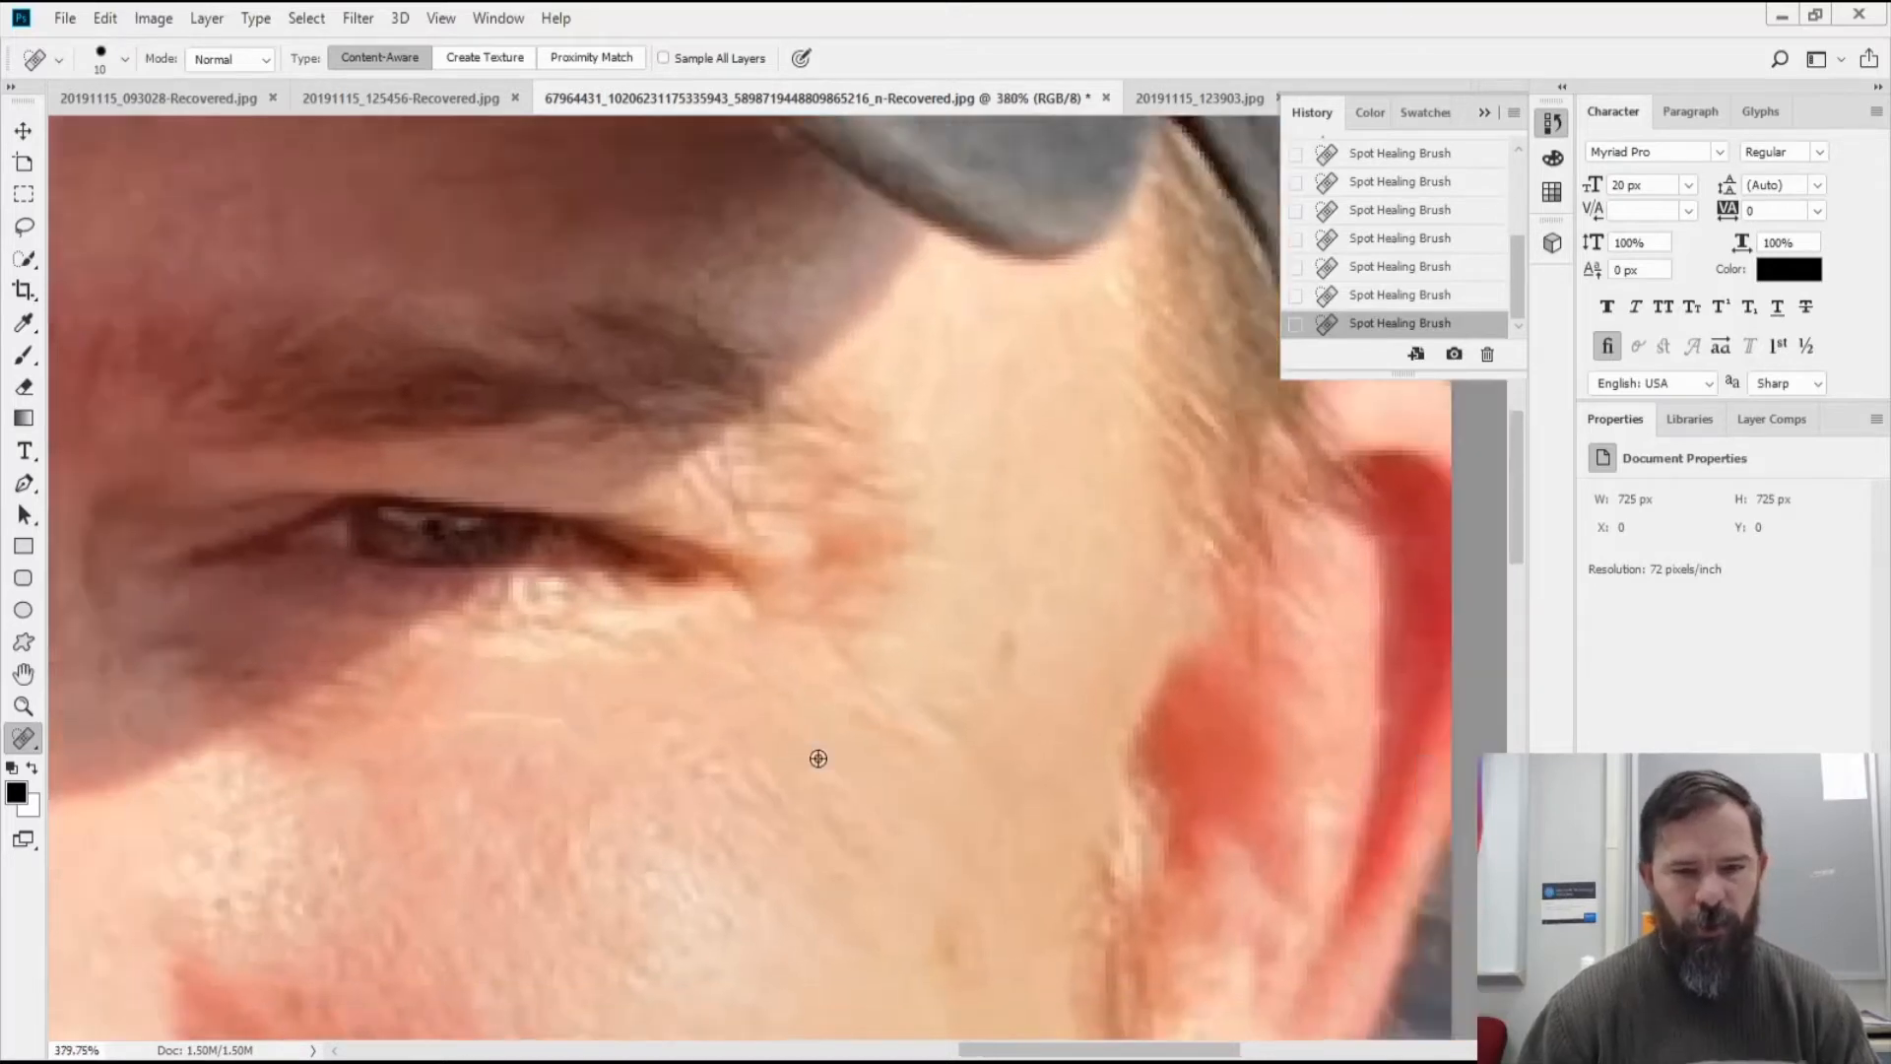
{"action": "scroll", "coordinate": [583, 793], "scroll_direction": "down", "scroll_amount": 3}
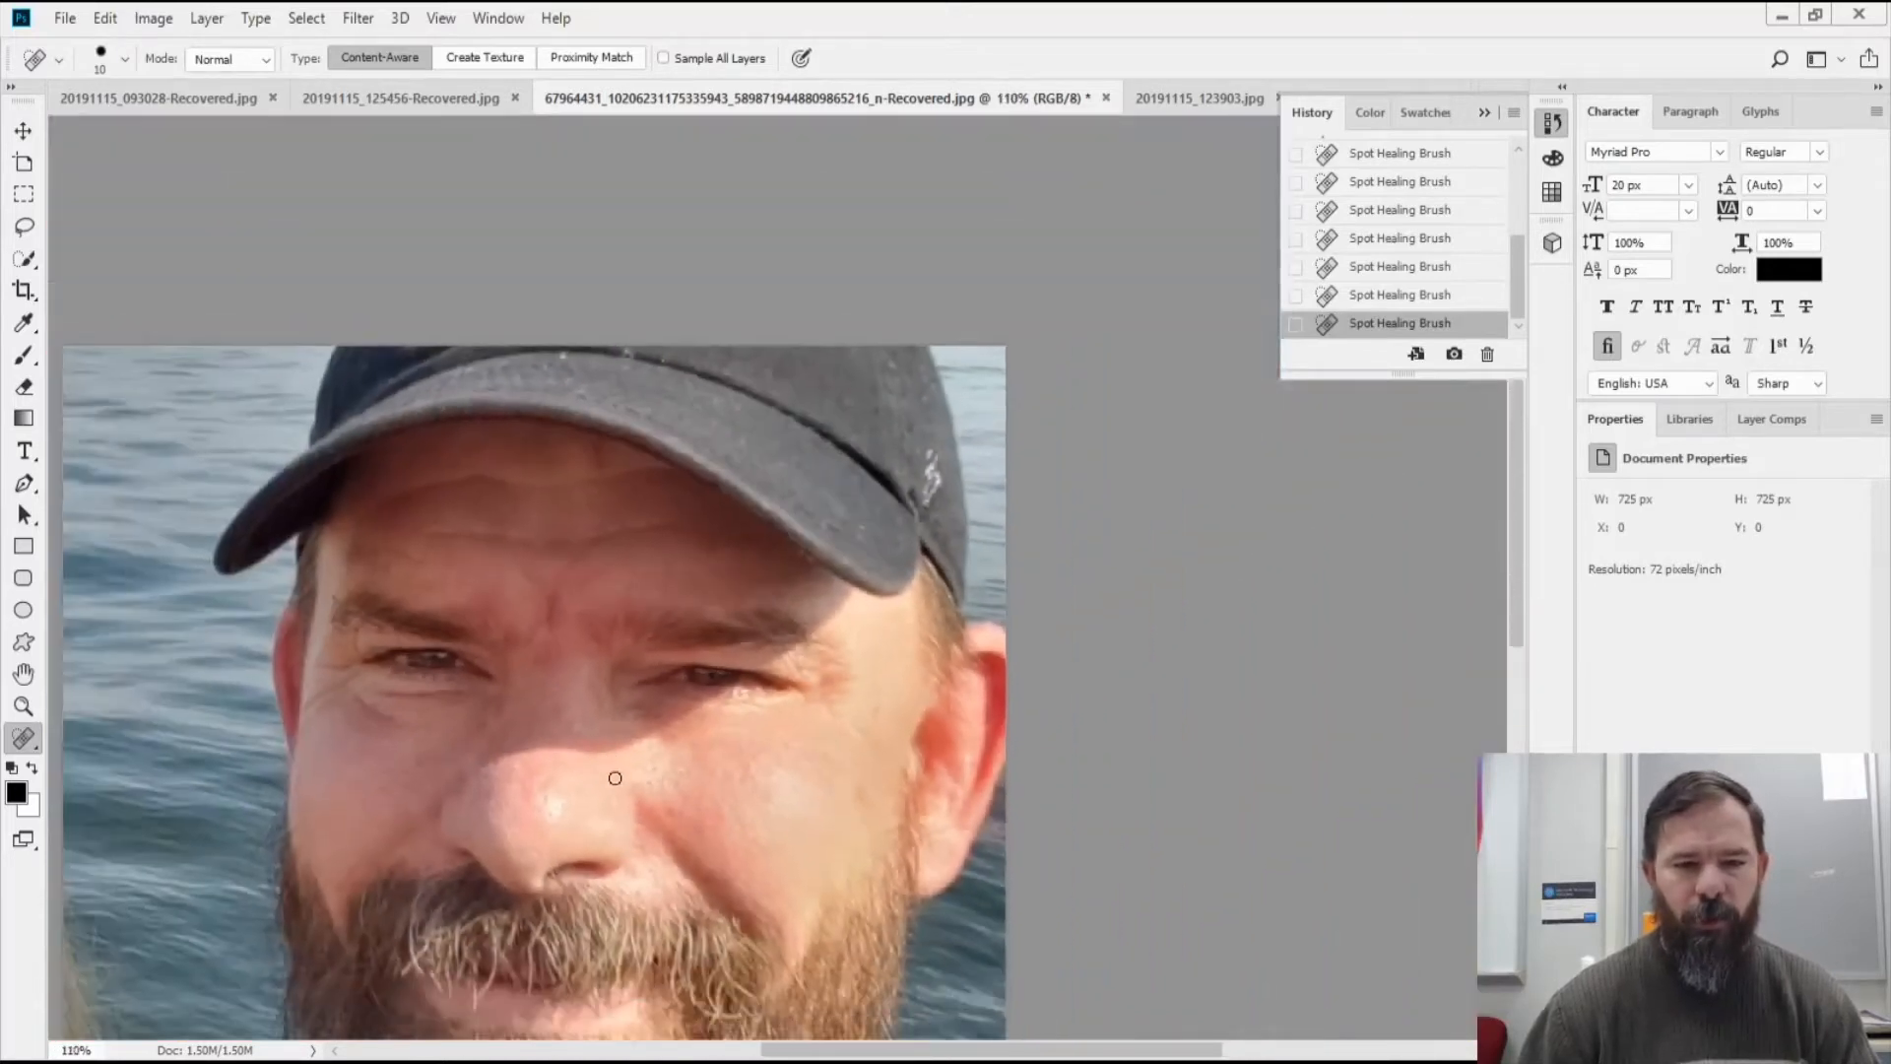
{"action": "scroll", "coordinate": [805, 700], "scroll_direction": "down", "scroll_amount": 1}
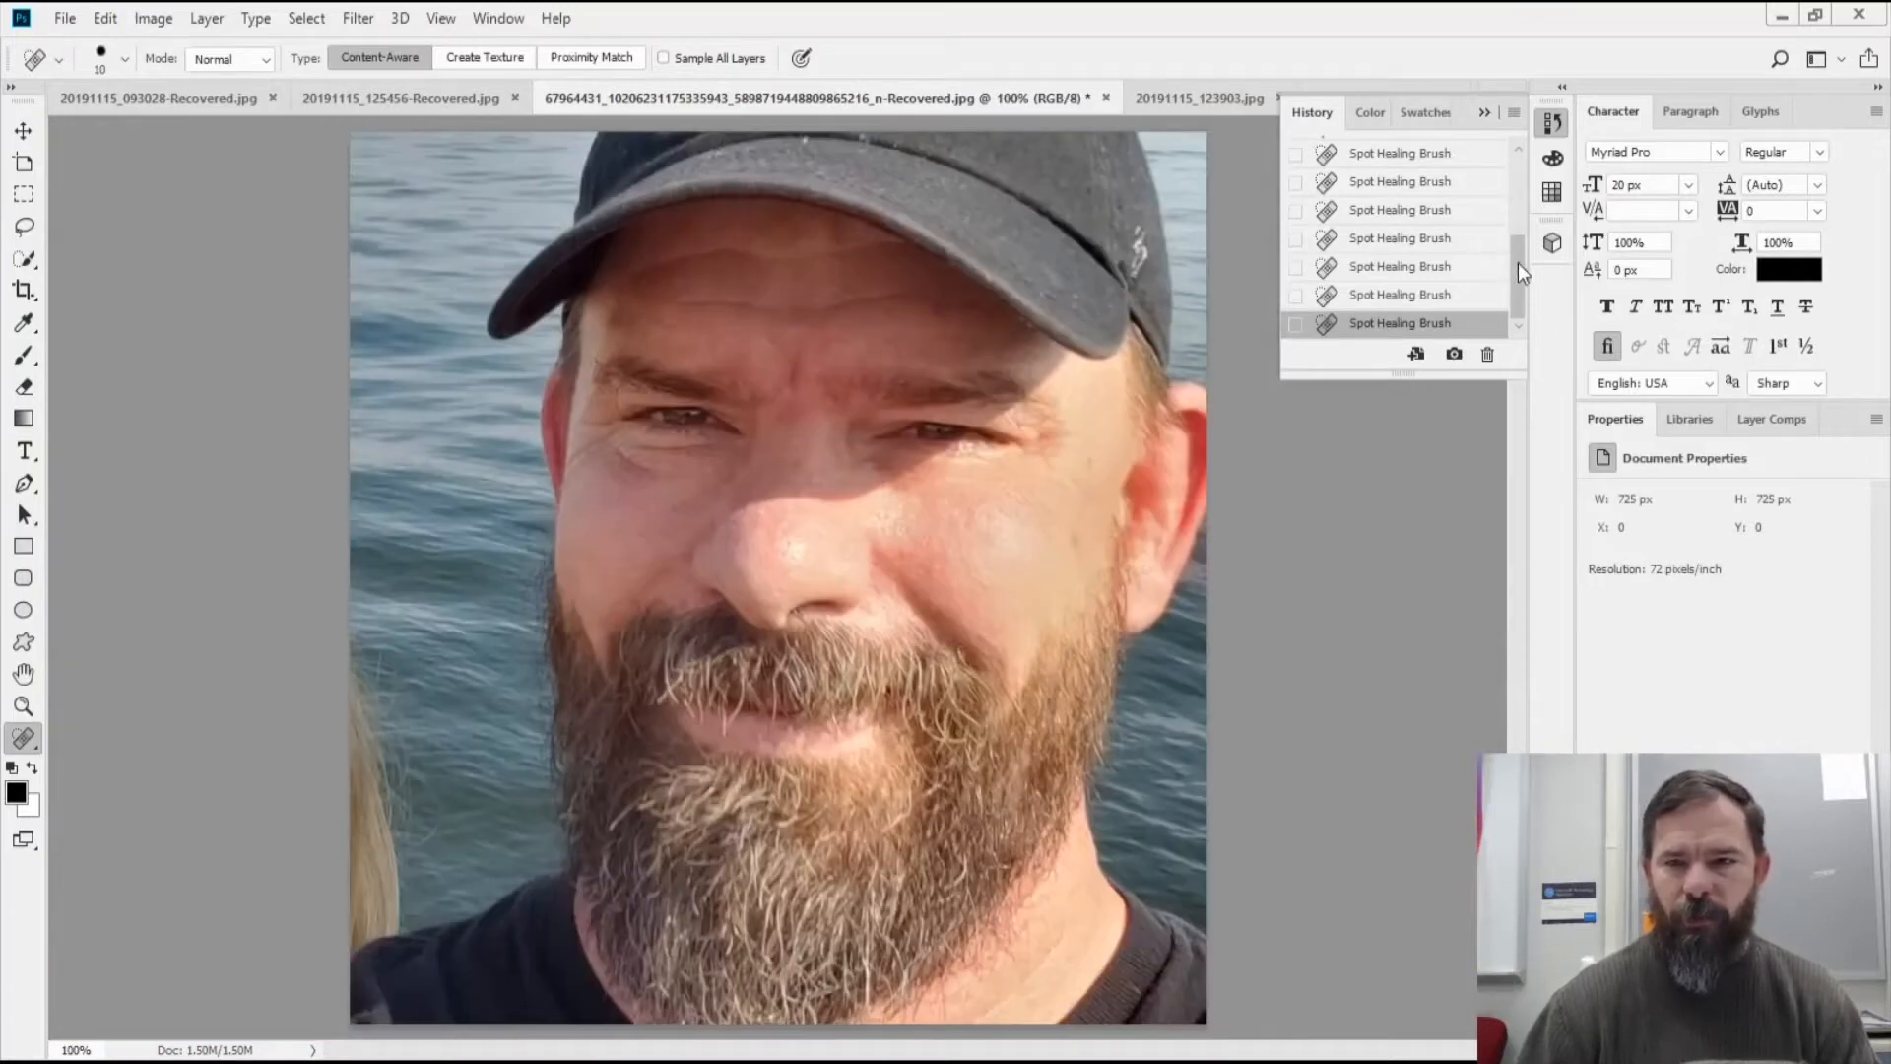
{"action": "left_click_drag", "start_coordinate": [1516, 263], "coordinate": [1517, 157]}
{"action": "left_click", "coordinate": [1350, 202]}
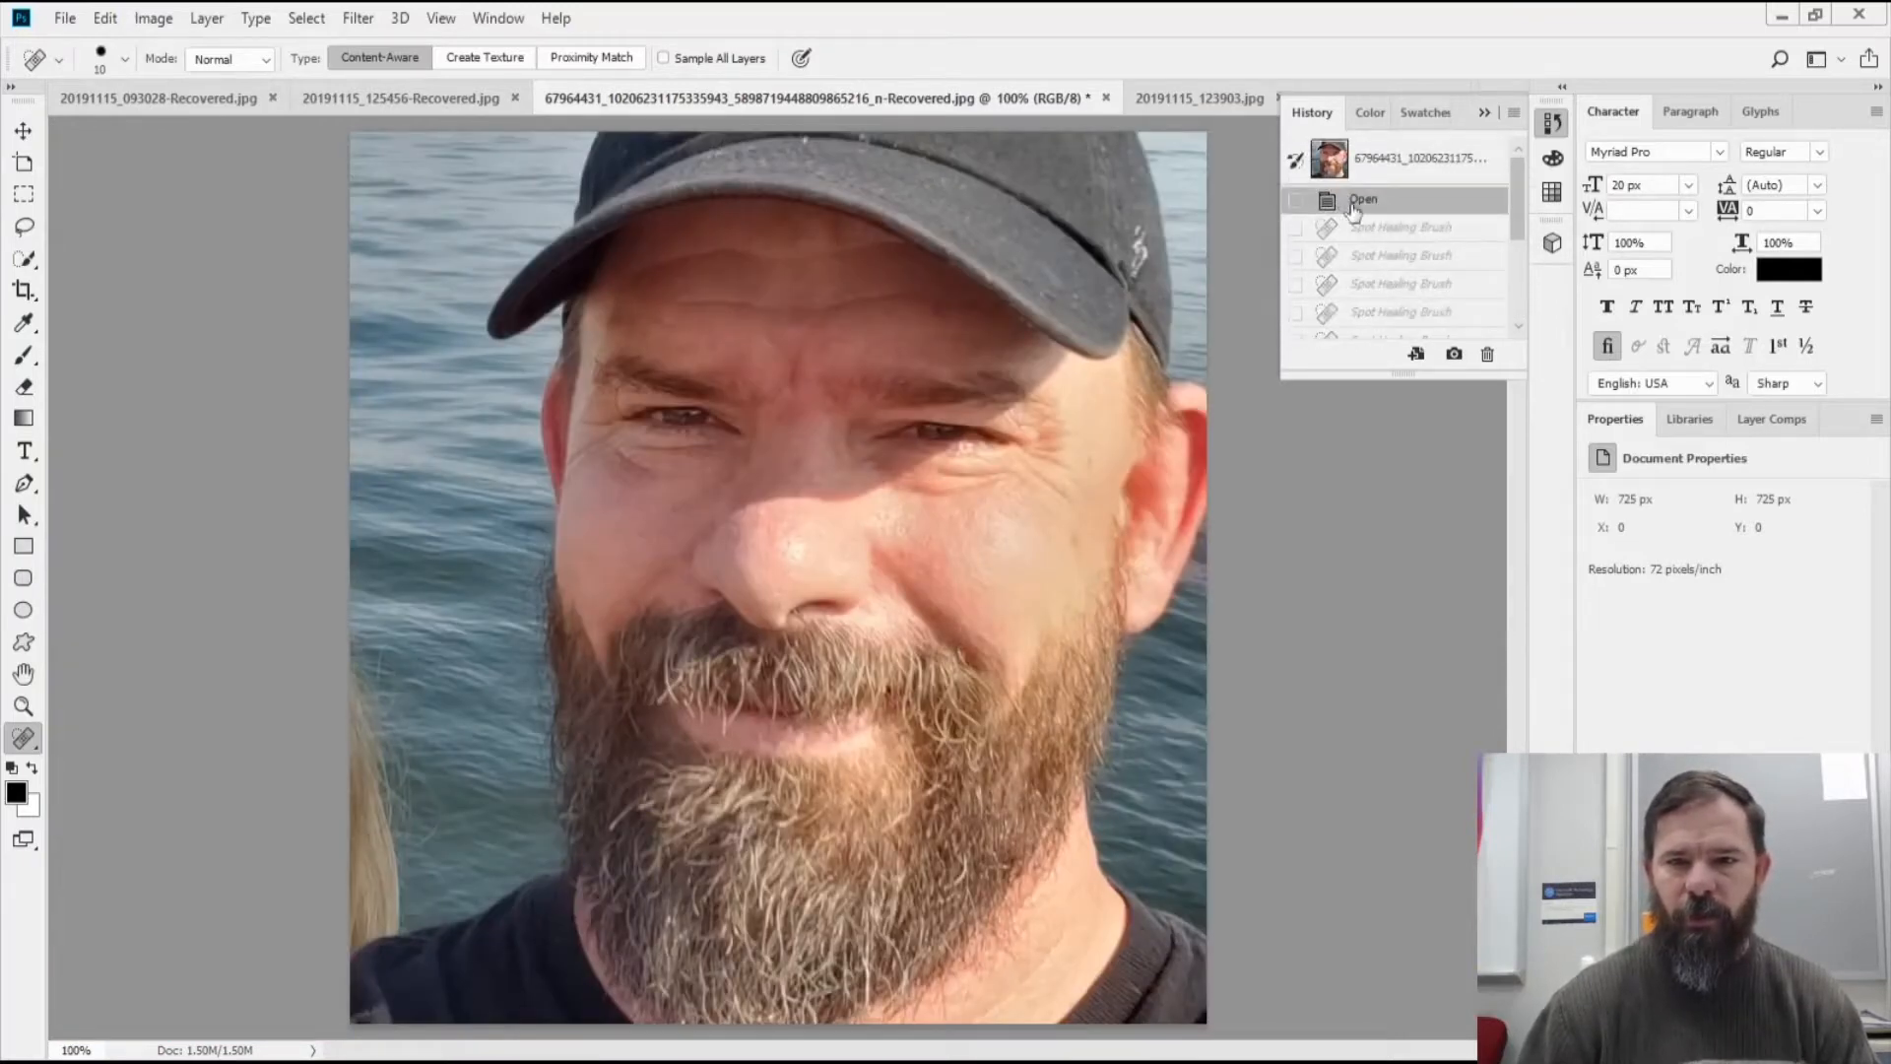
{"action": "scroll", "coordinate": [1448, 315], "scroll_direction": "down", "scroll_amount": 2}
{"action": "left_click", "coordinate": [1429, 325]}
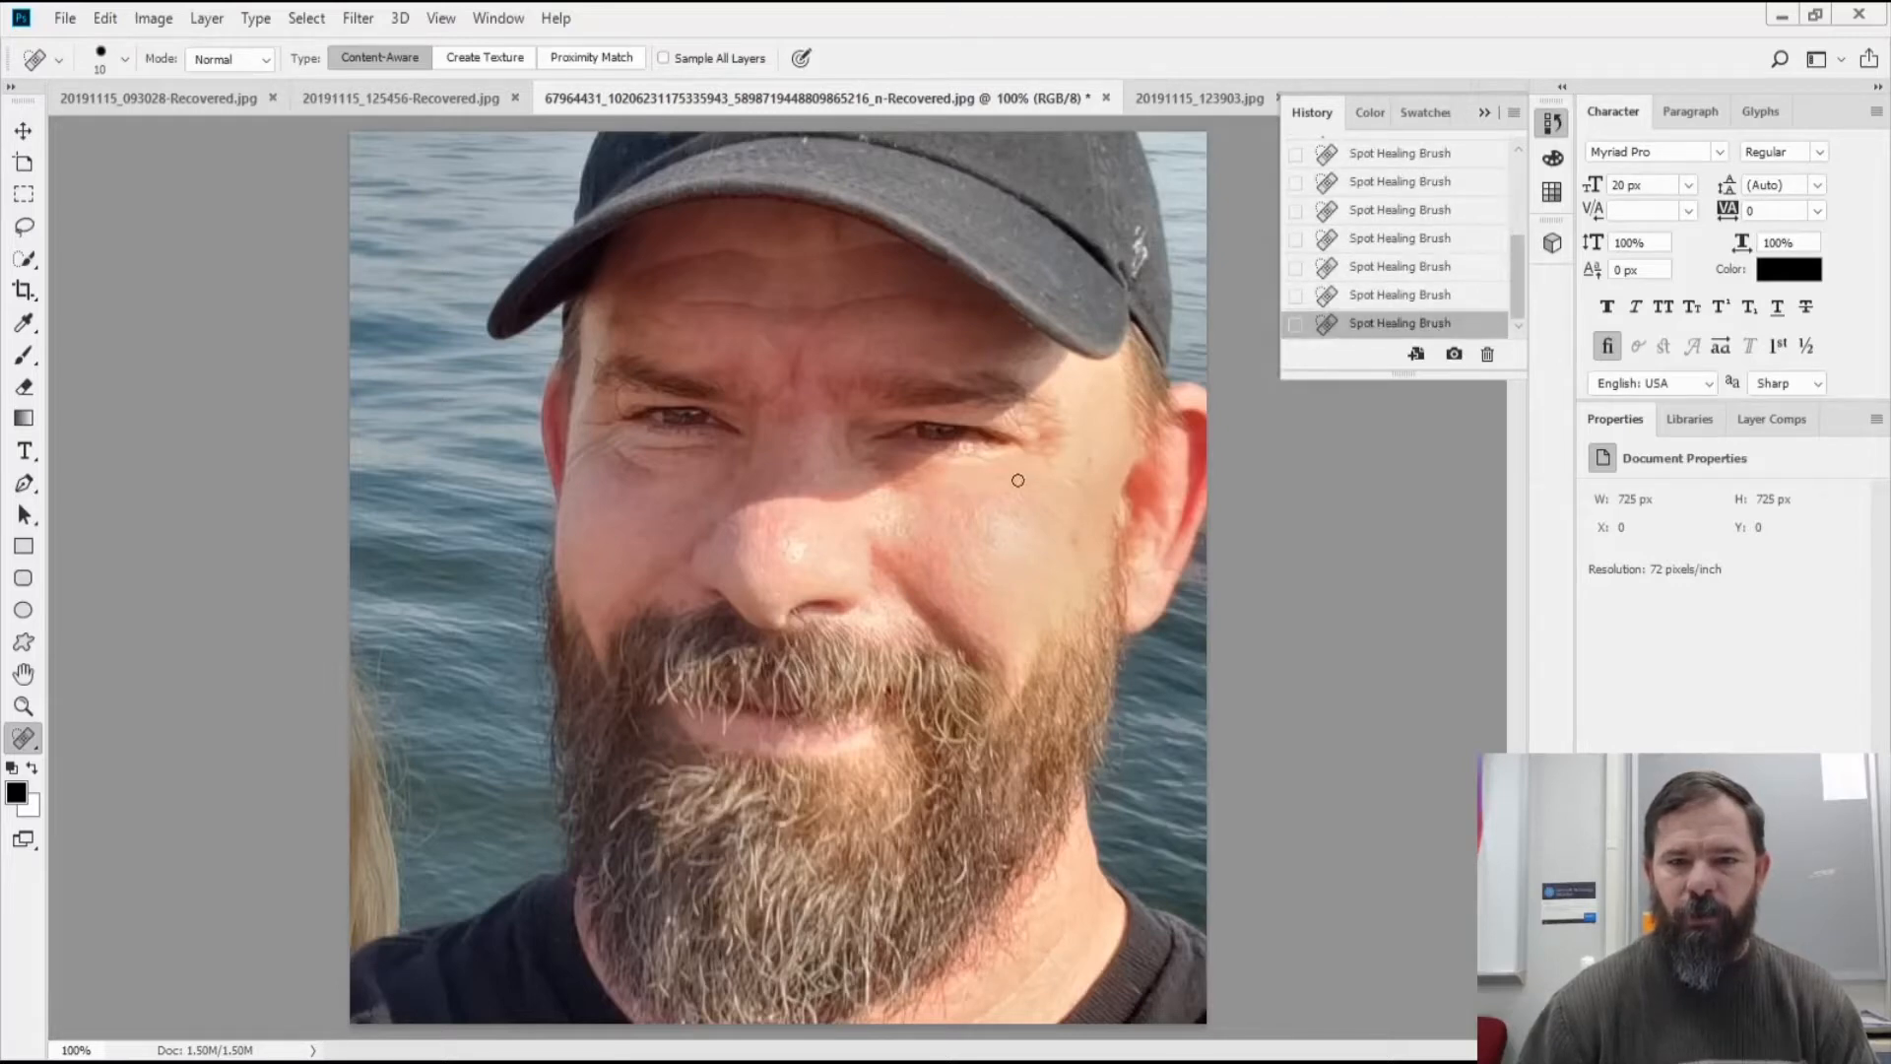
{"action": "scroll", "coordinate": [1440, 182], "scroll_direction": "up", "scroll_amount": 5}
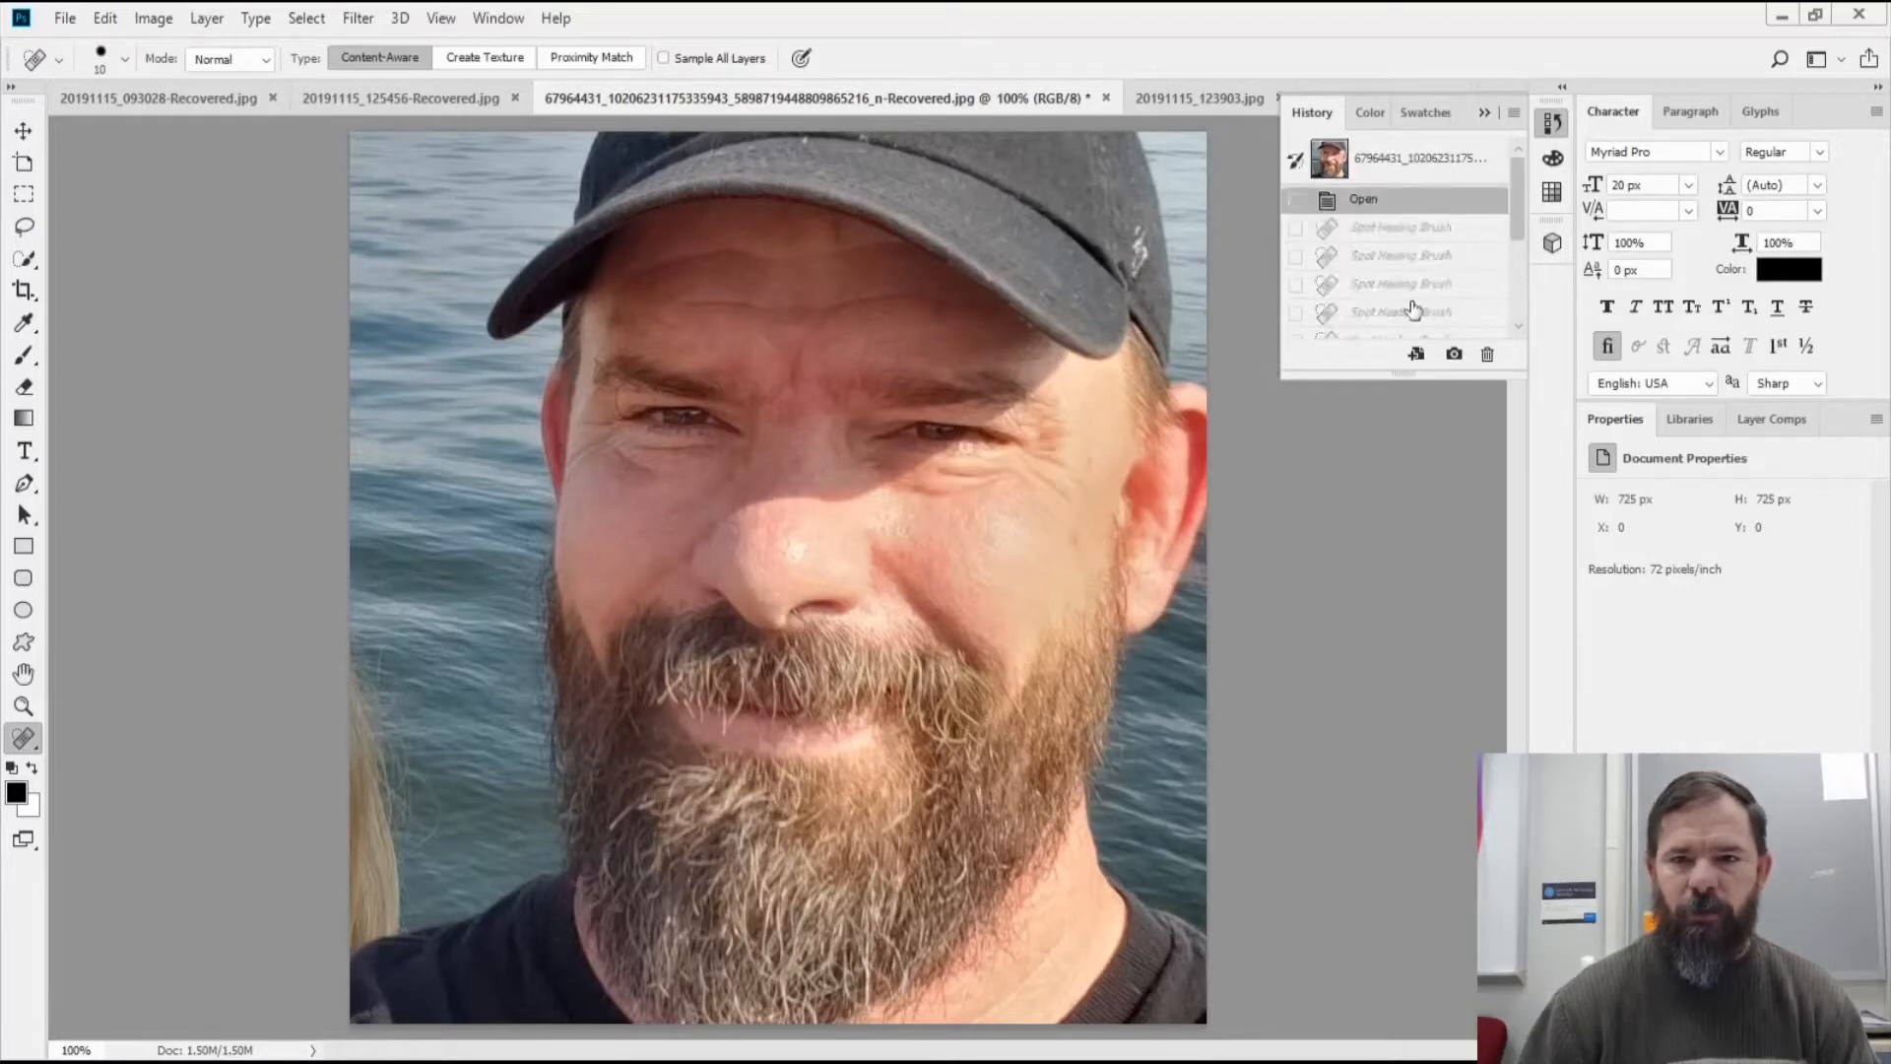
{"action": "scroll", "coordinate": [1407, 320], "scroll_direction": "down", "scroll_amount": 5}
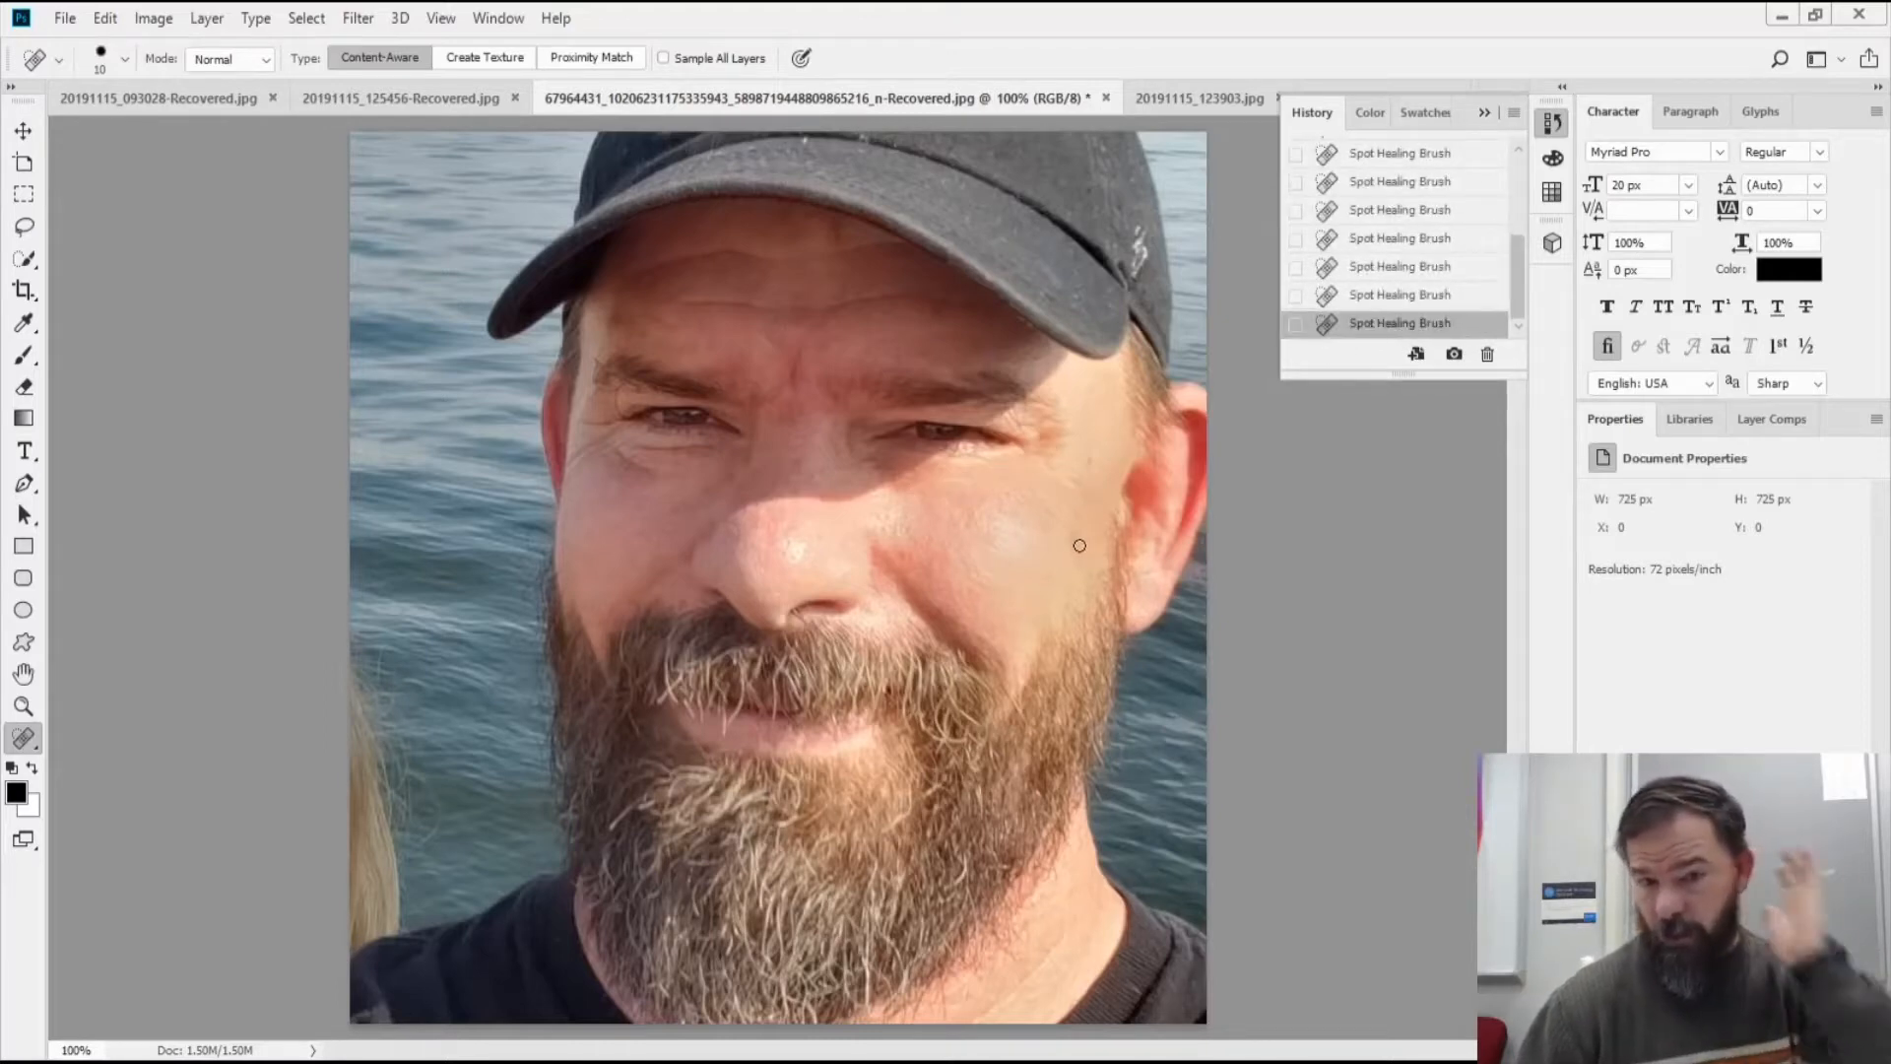
Heal the brown spot on the sunlit cheek near the sideburn with a short stroke
{"action": "scroll", "coordinate": [1096, 529], "scroll_direction": "up", "scroll_amount": 3}
{"action": "scroll", "coordinate": [1080, 544], "scroll_direction": "up", "scroll_amount": 5}
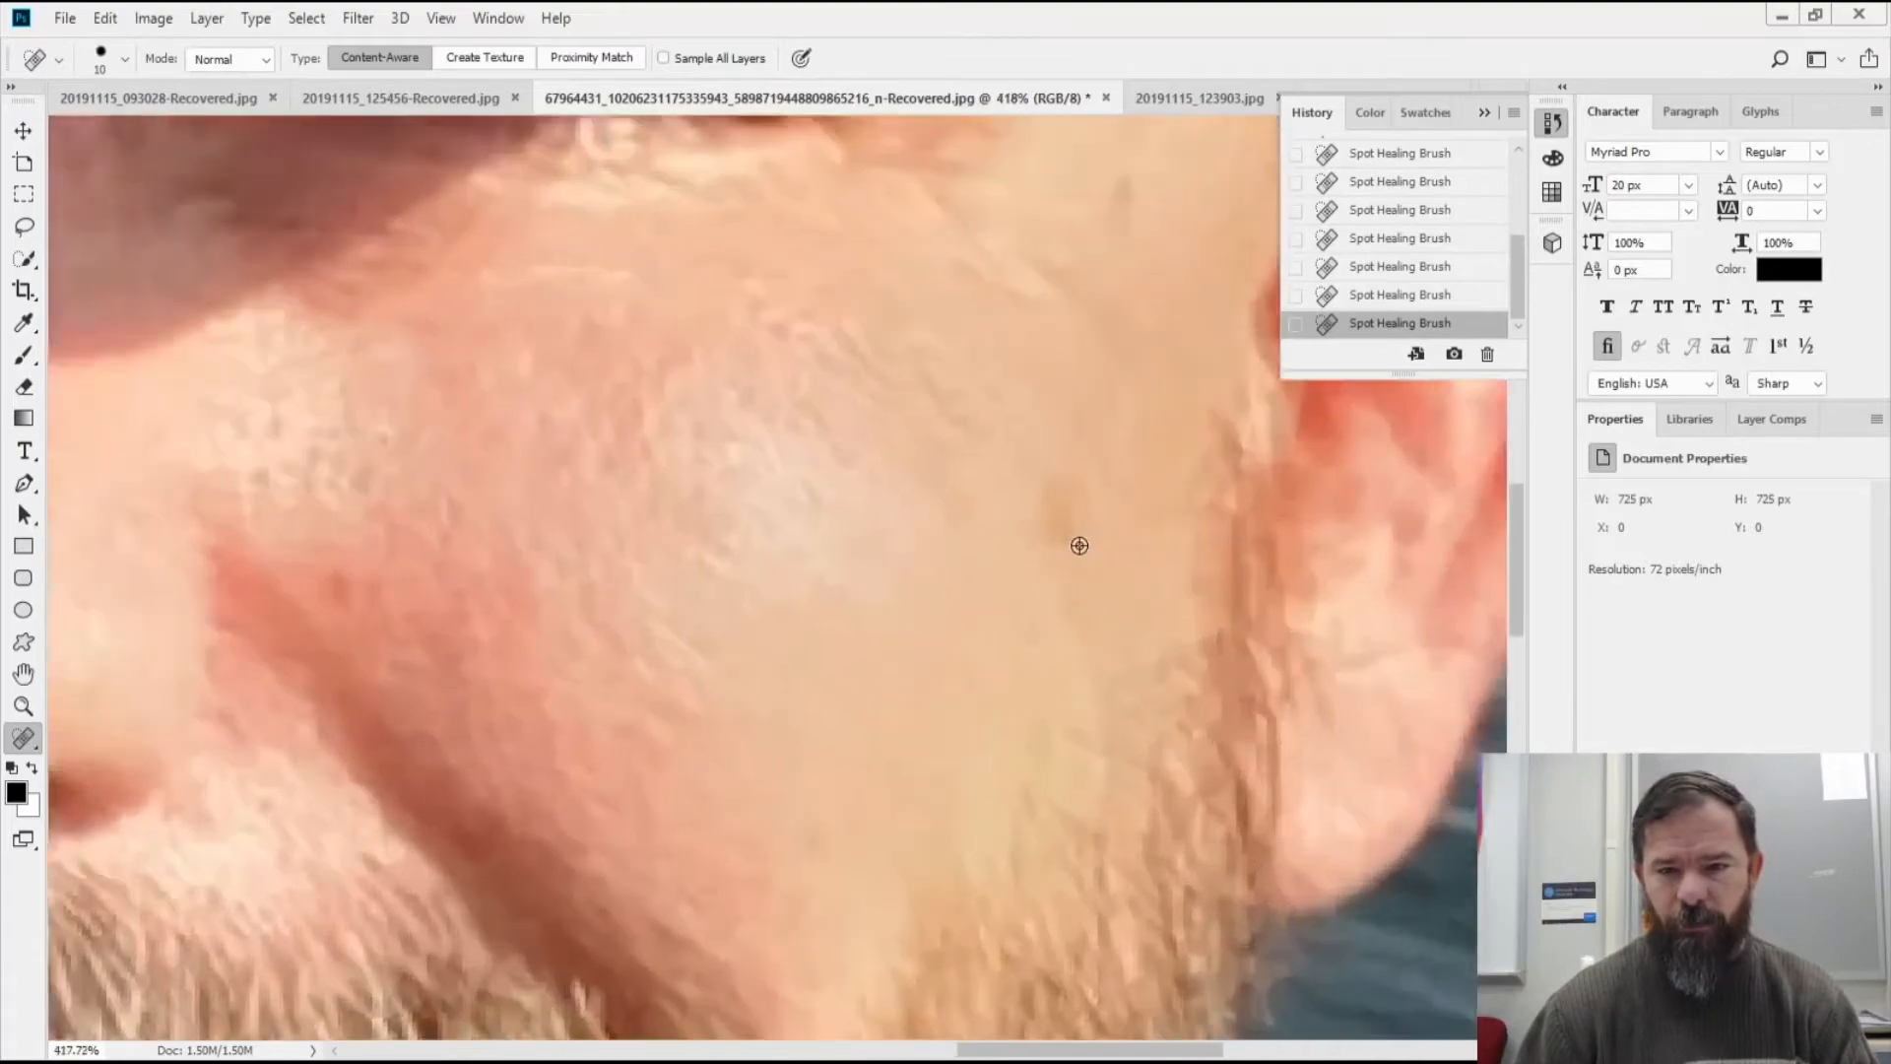
{"action": "scroll", "coordinate": [1080, 545], "scroll_direction": "down", "scroll_amount": 1}
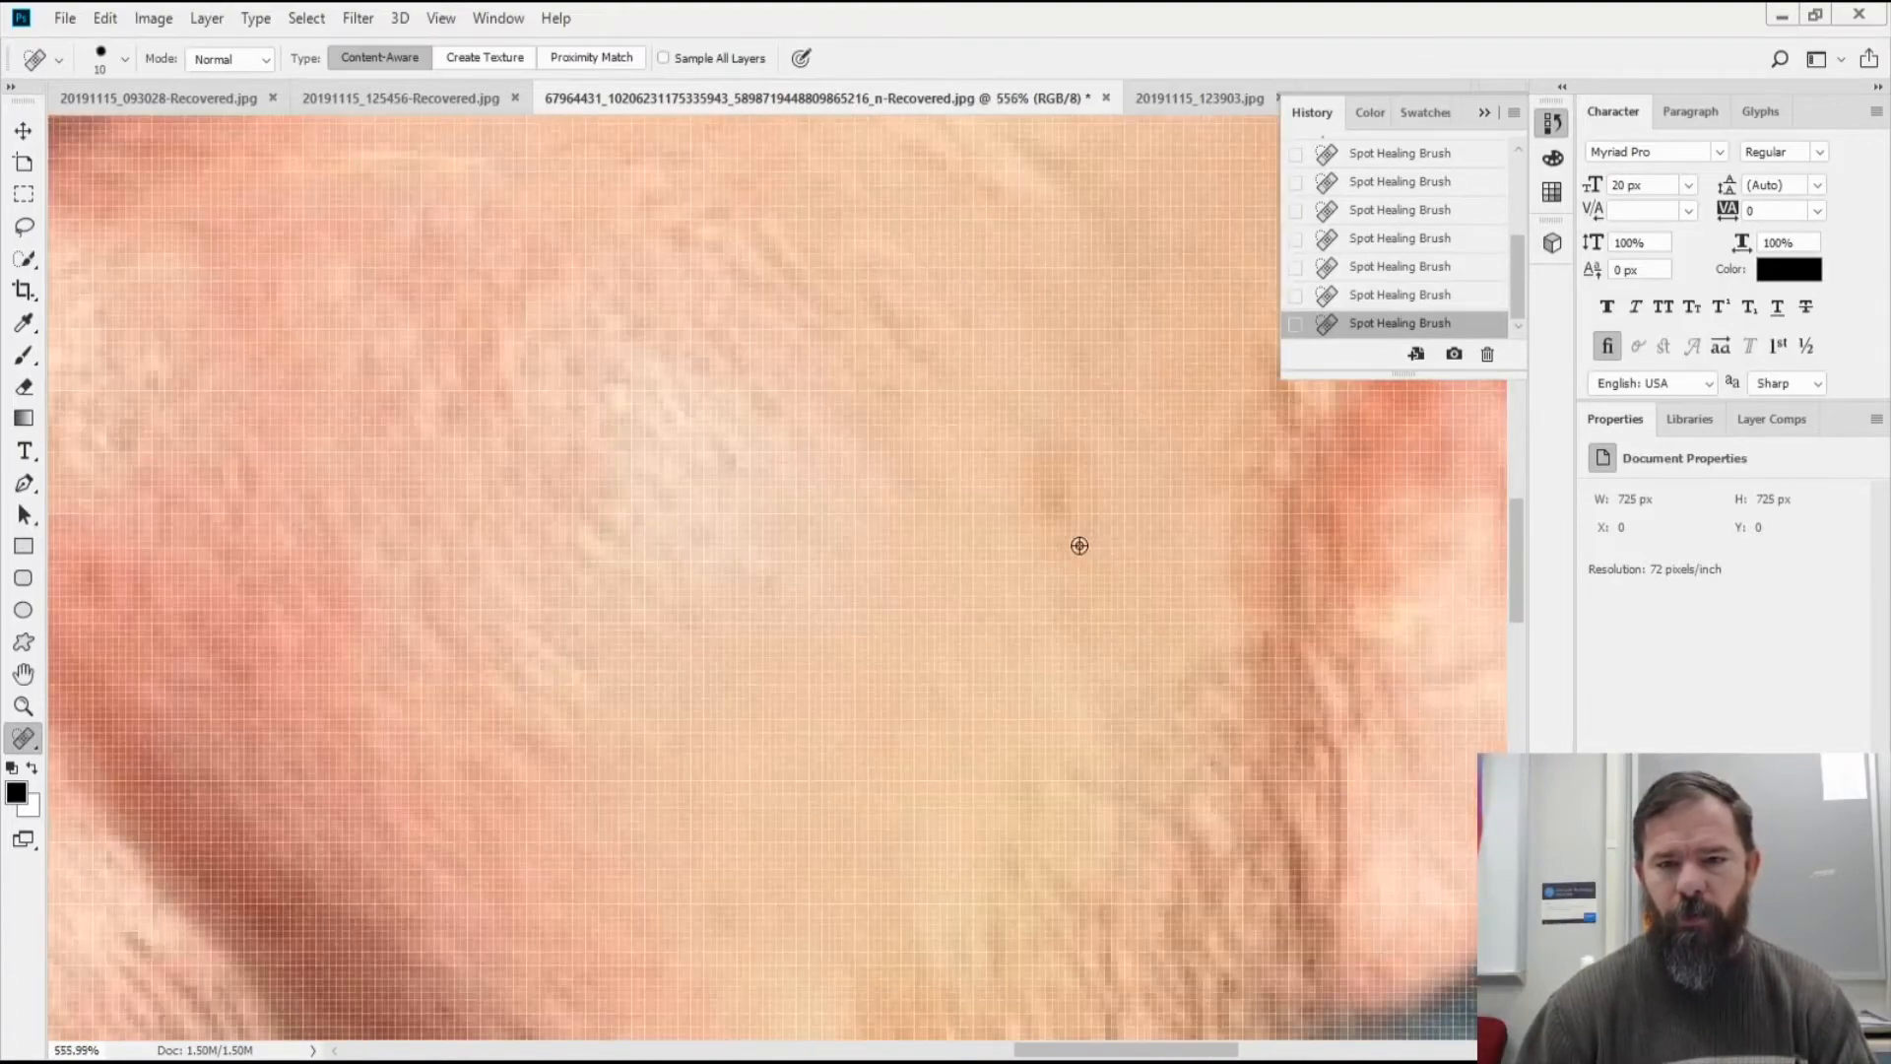
{"action": "mouse_move", "coordinate": [1080, 477]}
{"action": "left_mouse_down"}
{"action": "mouse_move", "coordinate": [1042, 461]}
{"action": "mouse_move", "coordinate": [1035, 492]}
{"action": "mouse_move", "coordinate": [1076, 505]}
{"action": "left_mouse_up"}
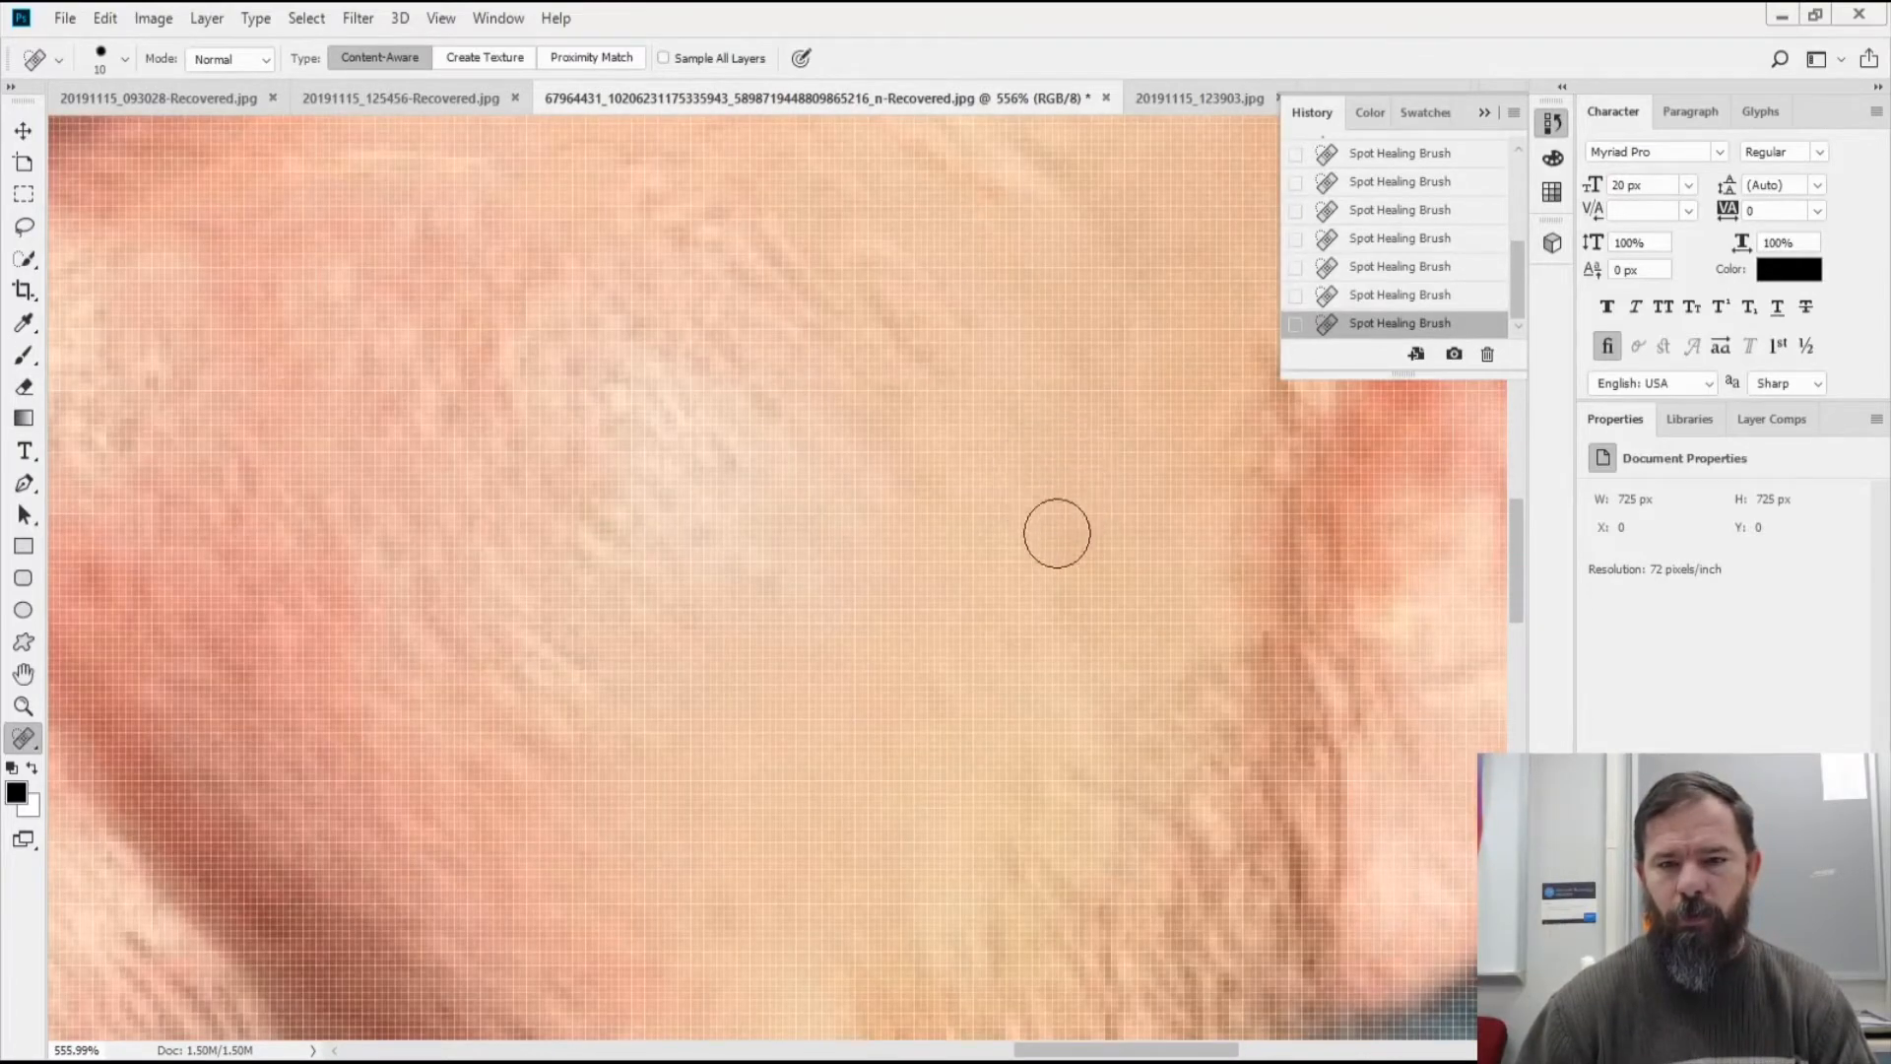
Compare the face with its opened state once more, including the cheek spot repair, and restore the latest healing stroke
{"action": "scroll", "coordinate": [1005, 600], "scroll_direction": "down", "scroll_amount": 8}
{"action": "scroll", "coordinate": [1006, 603], "scroll_direction": "down", "scroll_amount": 2}
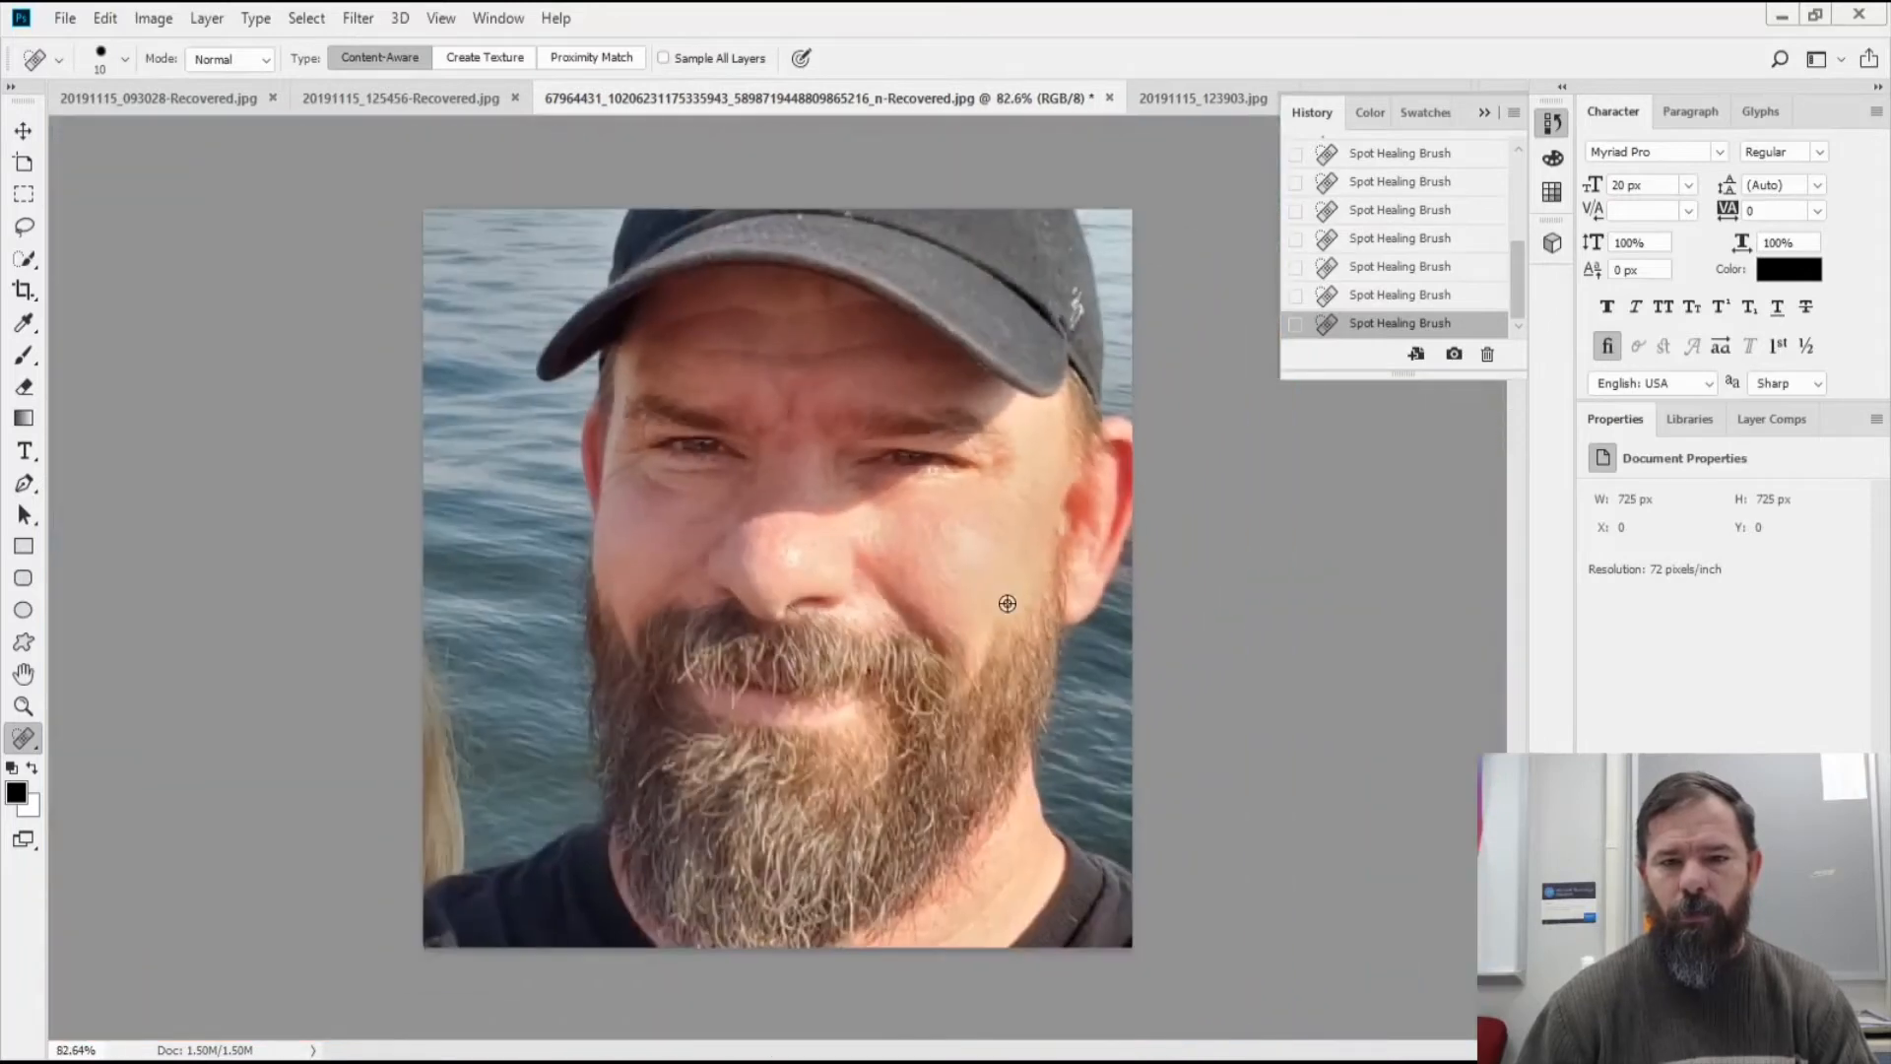
{"action": "scroll", "coordinate": [1416, 255], "scroll_direction": "up", "scroll_amount": 2}
{"action": "scroll", "coordinate": [1417, 254], "scroll_direction": "up", "scroll_amount": 3}
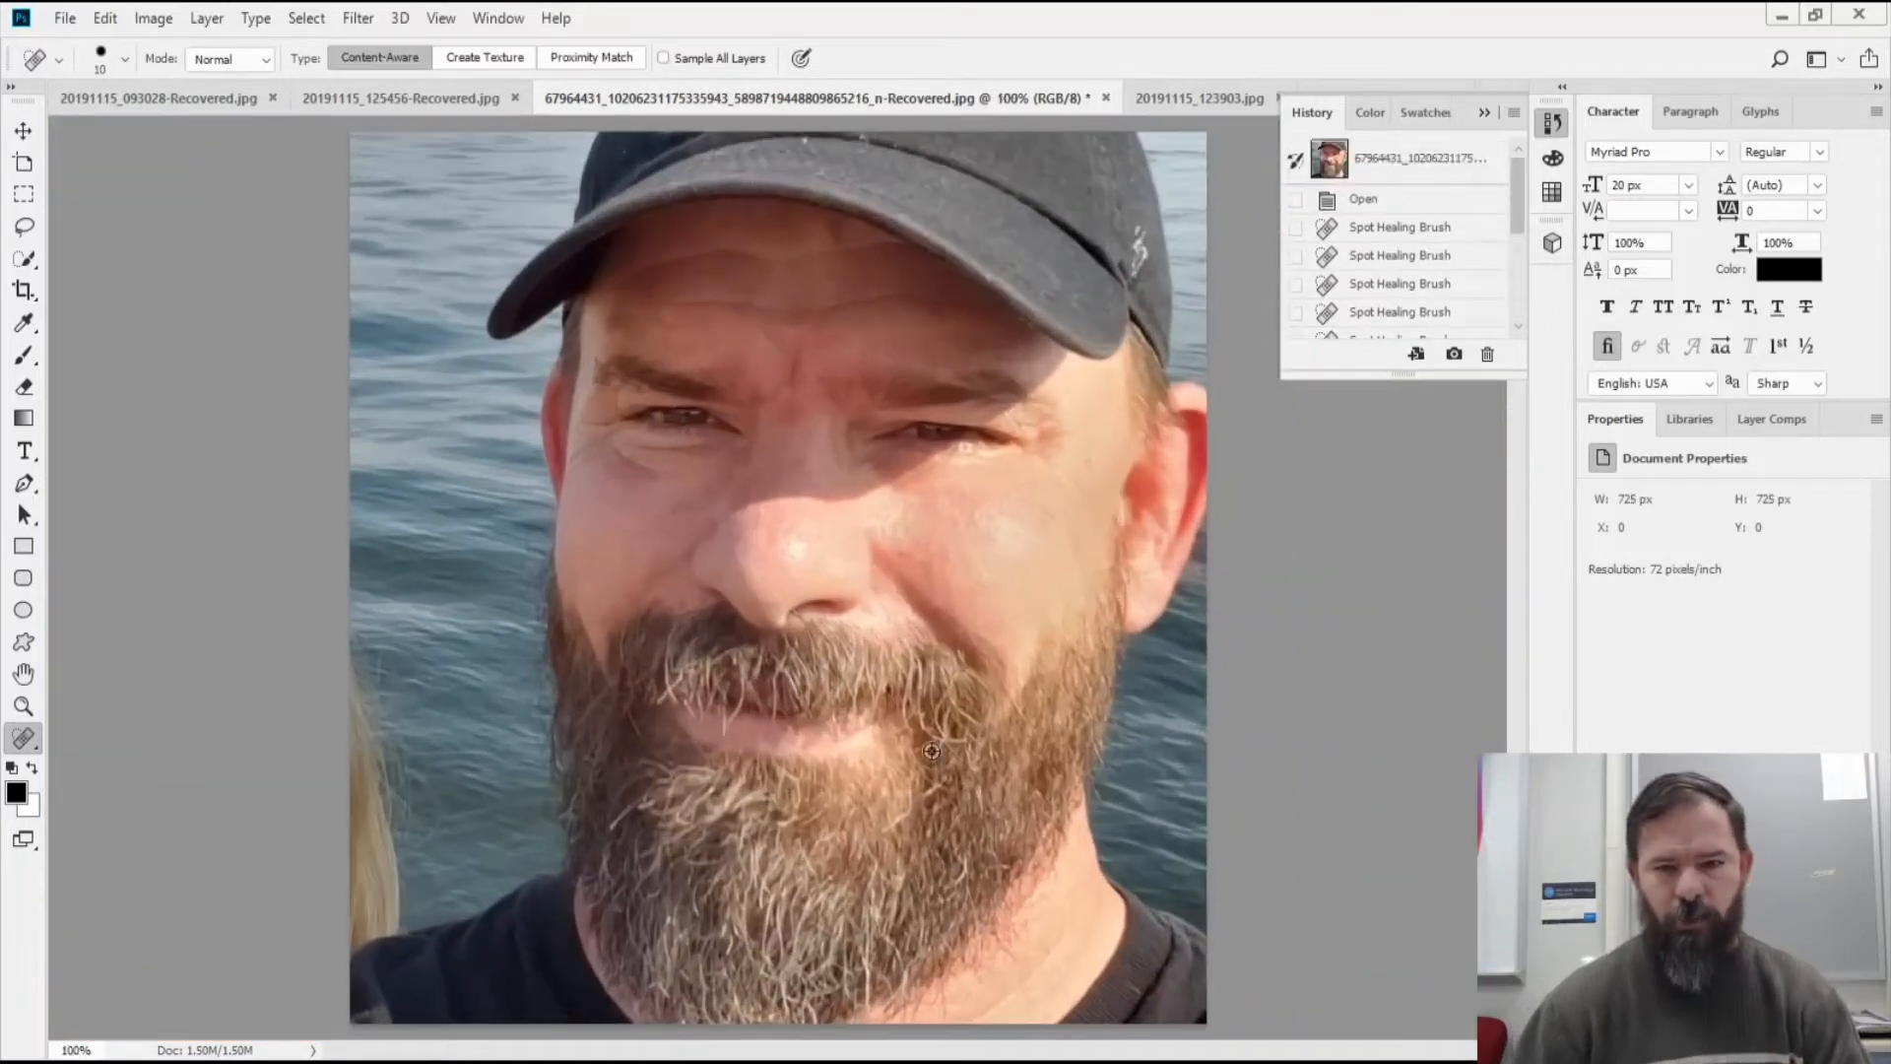
{"action": "scroll", "coordinate": [931, 756], "scroll_direction": "up", "scroll_amount": 3}
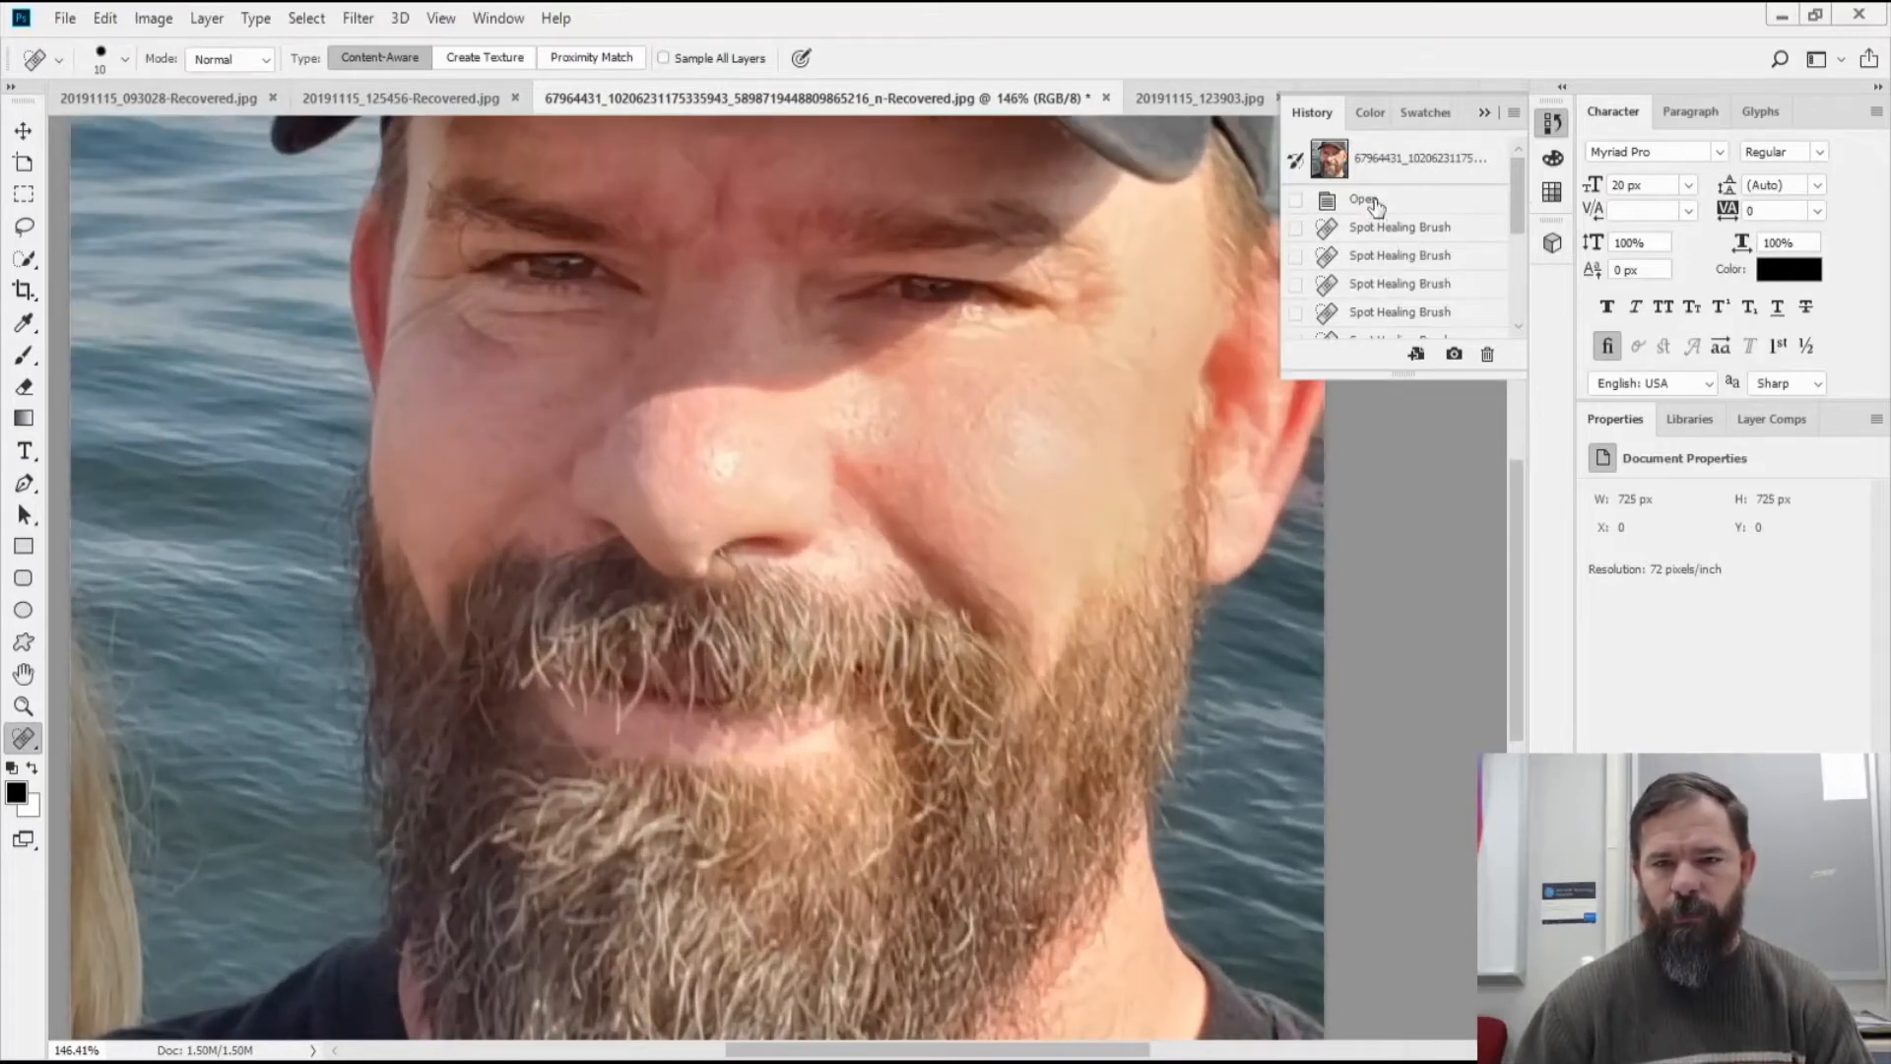
{"action": "left_click", "coordinate": [1367, 200]}
{"action": "scroll", "coordinate": [1363, 296], "scroll_direction": "down", "scroll_amount": 5}
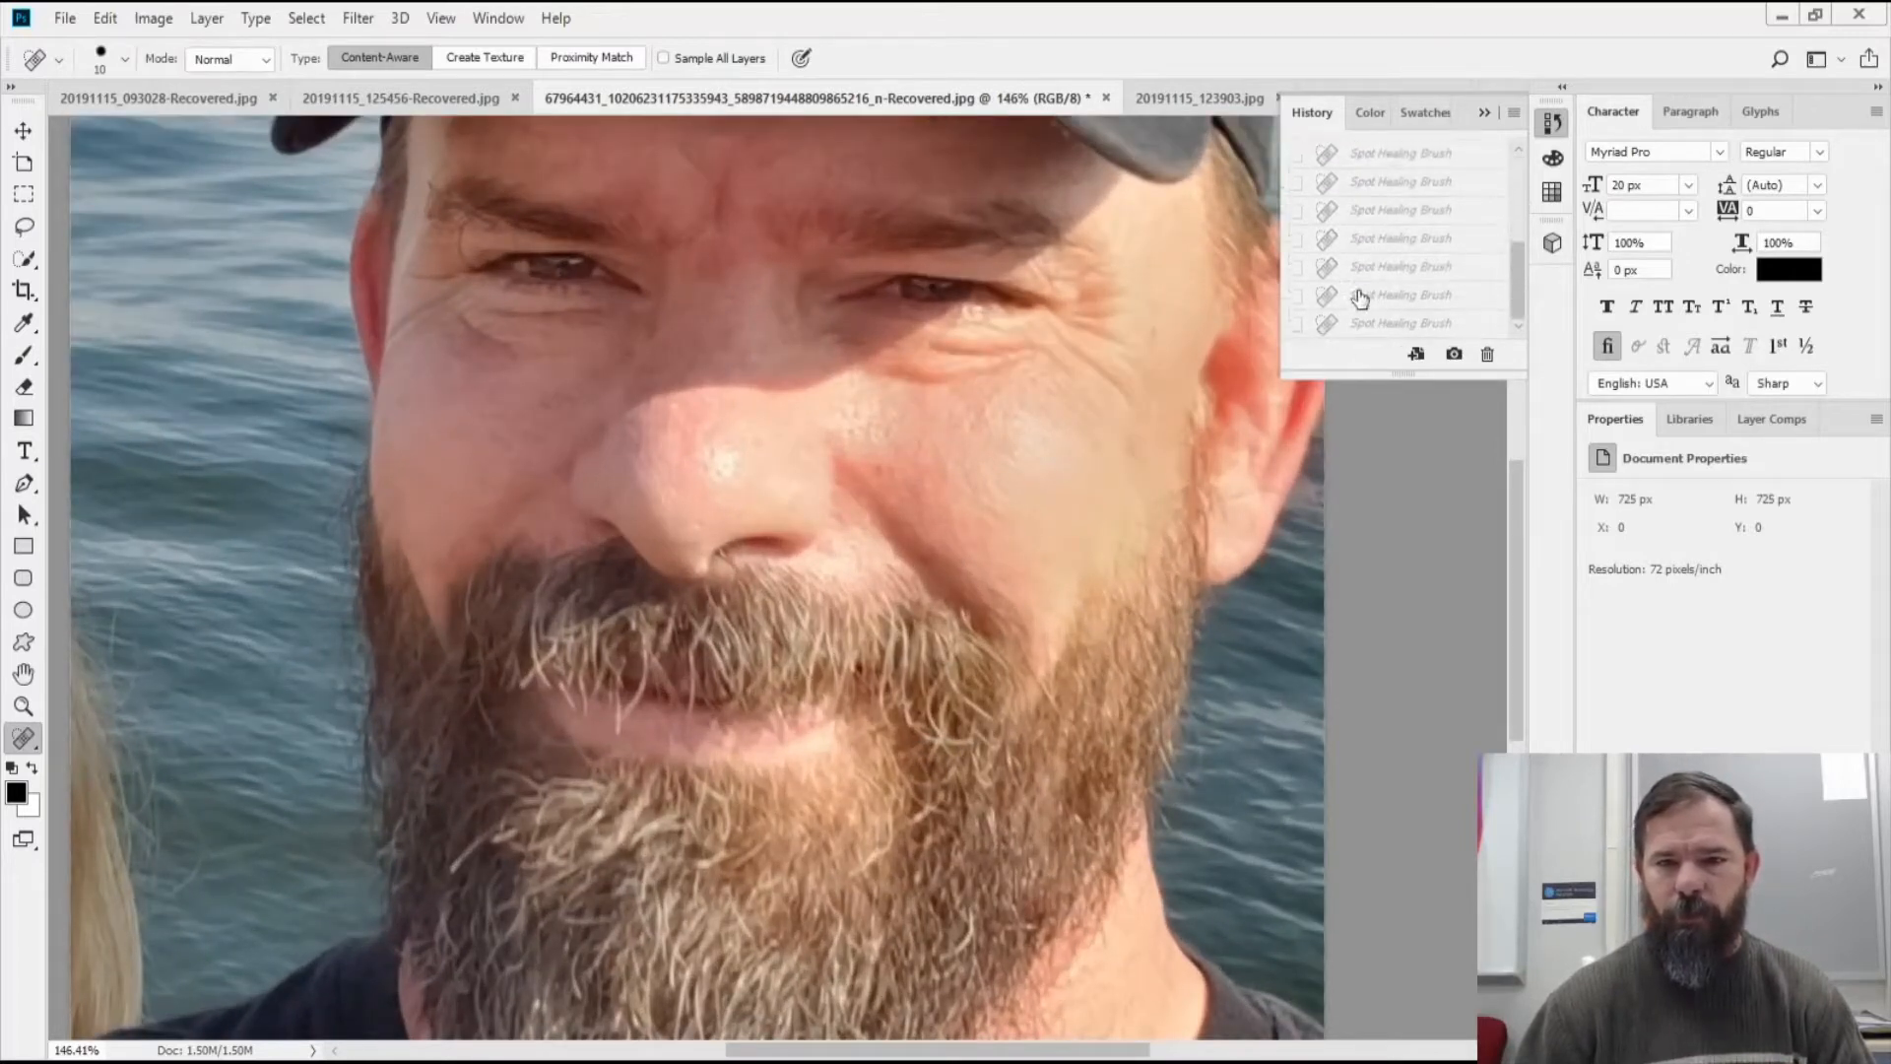
{"action": "left_click", "coordinate": [1369, 325]}
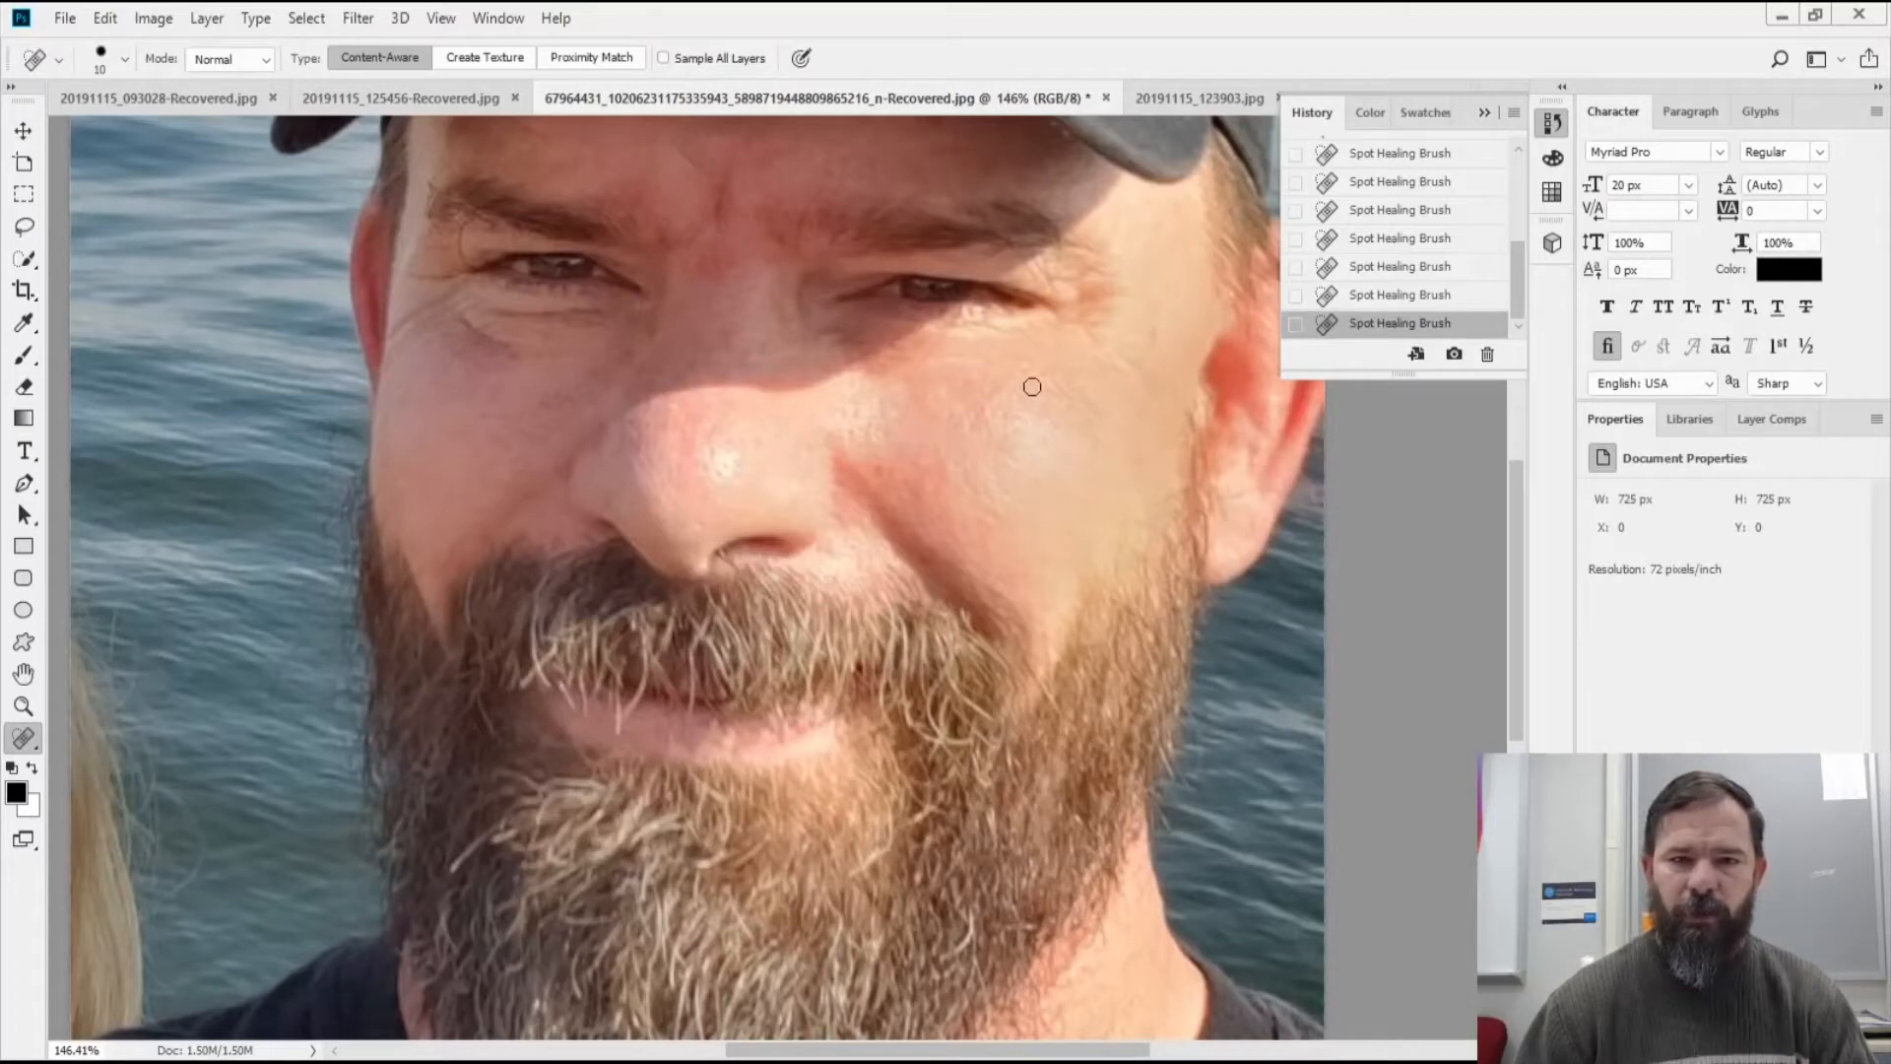
{"action": "scroll", "coordinate": [994, 515], "scroll_direction": "up", "scroll_amount": 2}
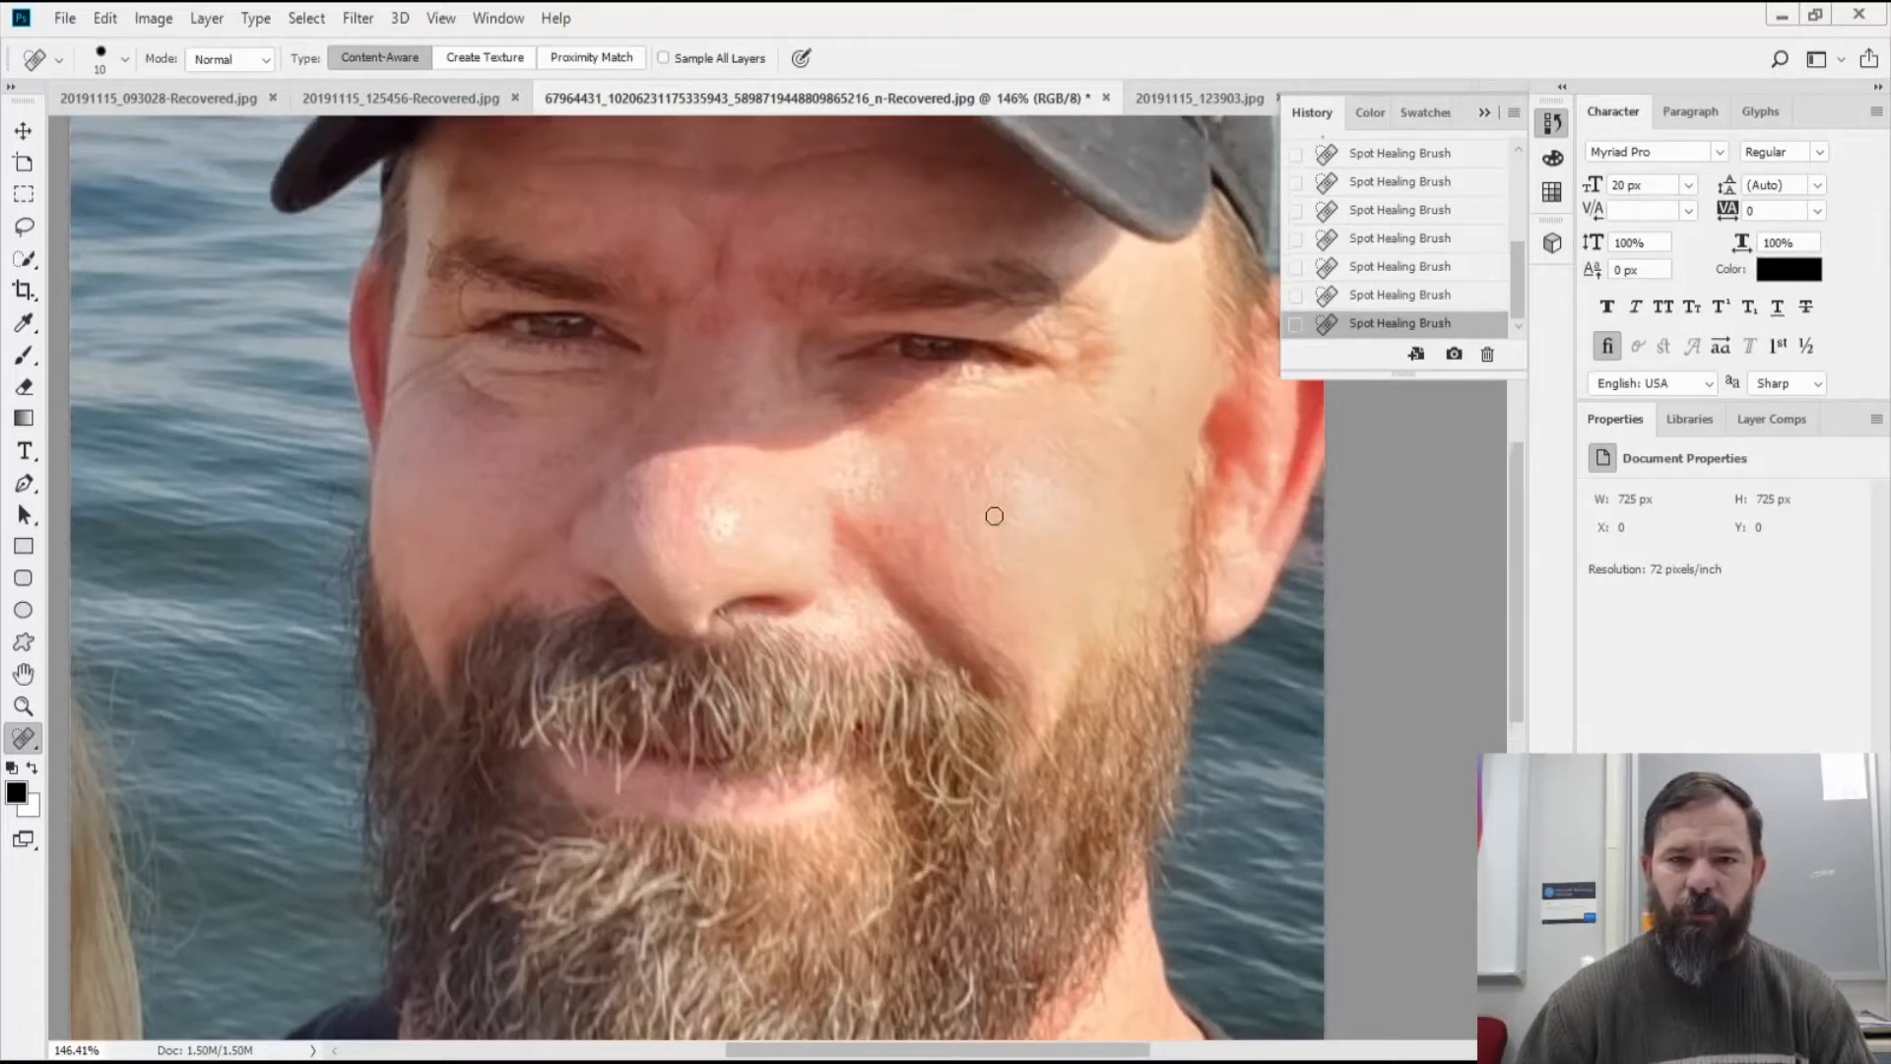
Switch to the pavement photo 20191115_123903.jpg
{"action": "left_click", "coordinate": [514, 110]}
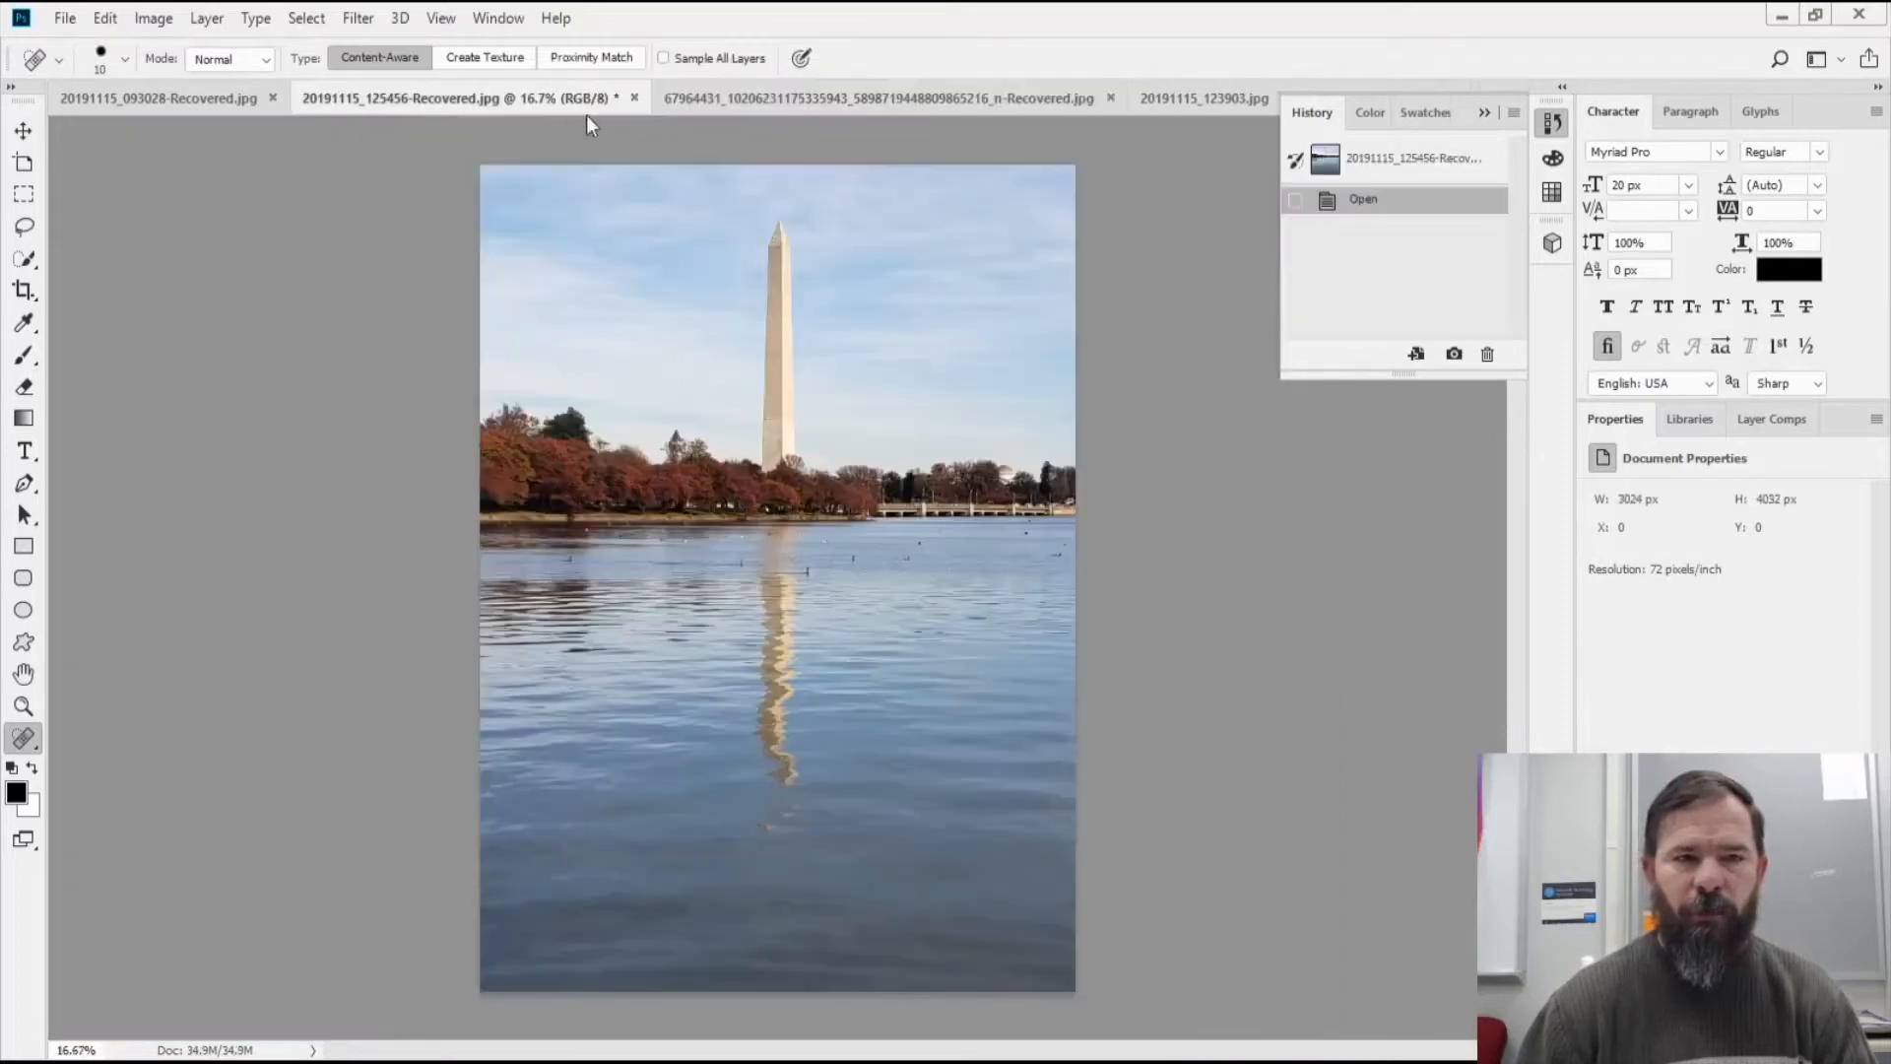
{"action": "left_click", "coordinate": [765, 99]}
{"action": "left_click", "coordinate": [1231, 101]}
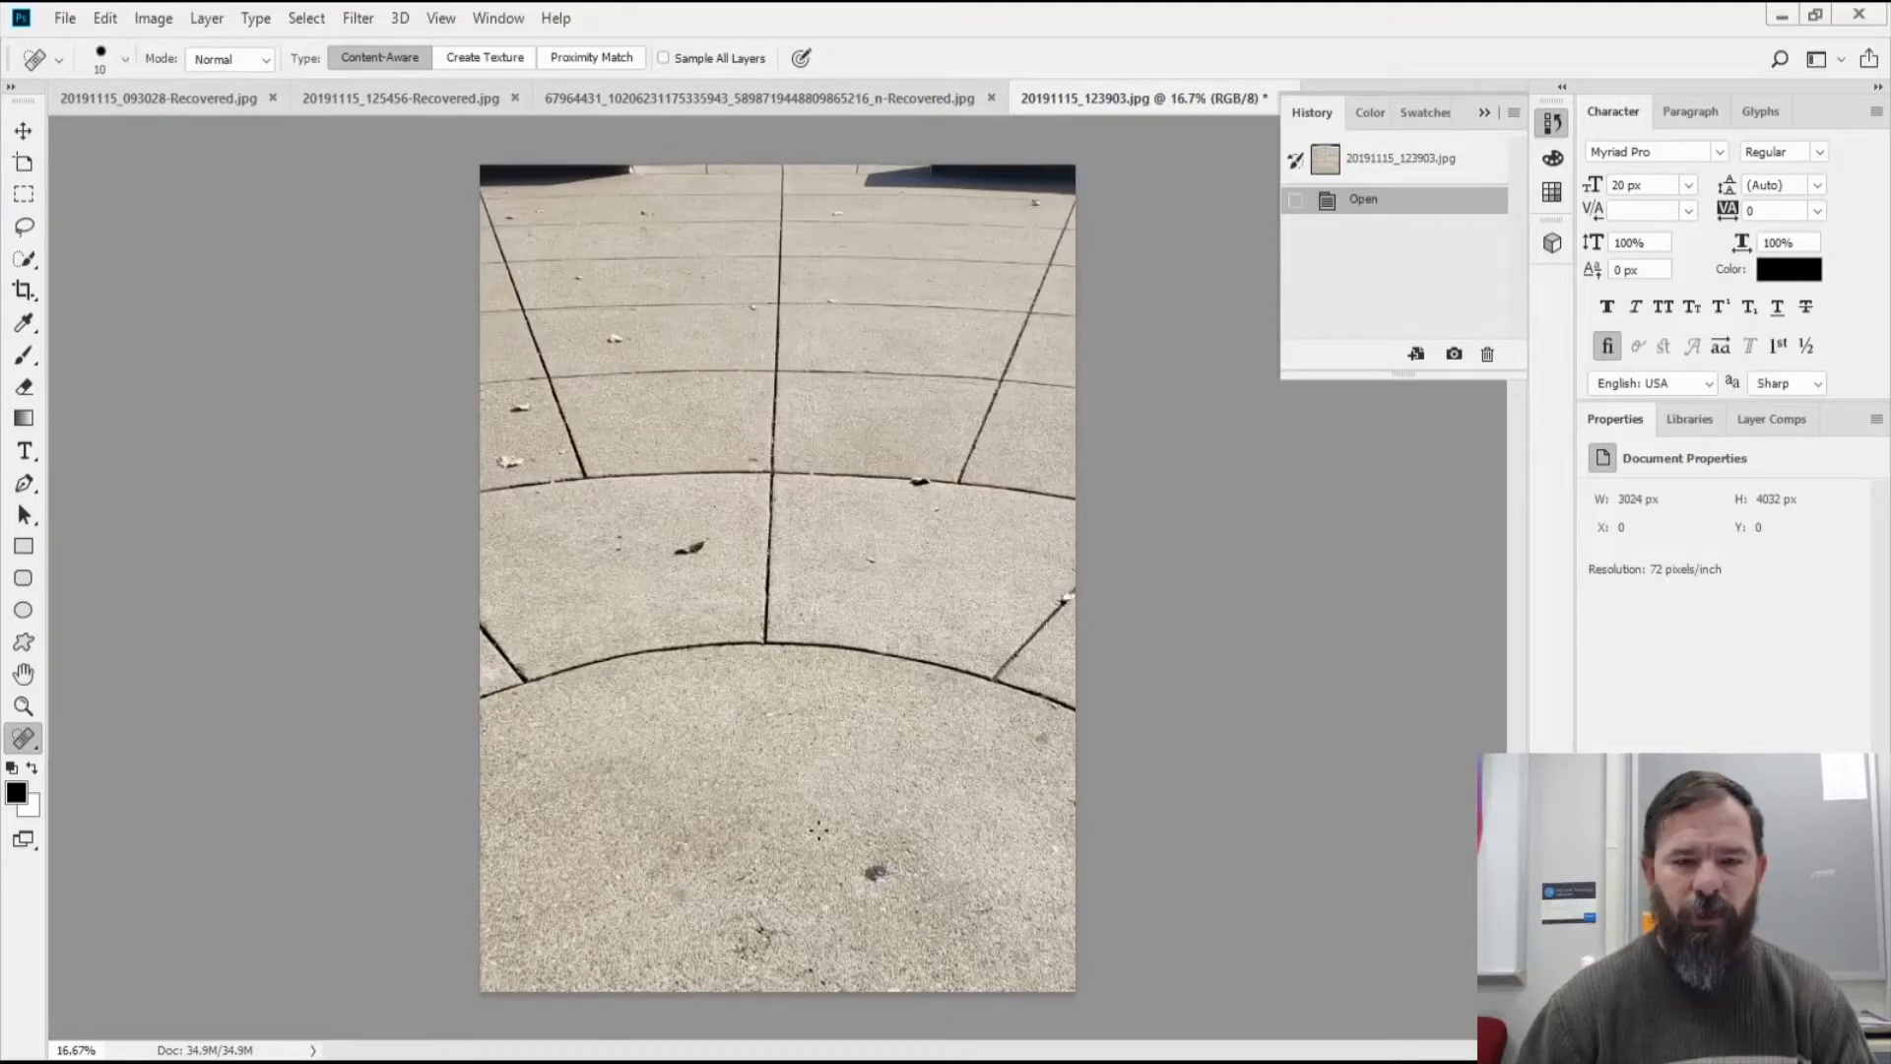
Set the healing brush size to 20 px and heal the dark spot on the front slab and the specks on the left middle slab
{"action": "left_click", "coordinate": [125, 59]}
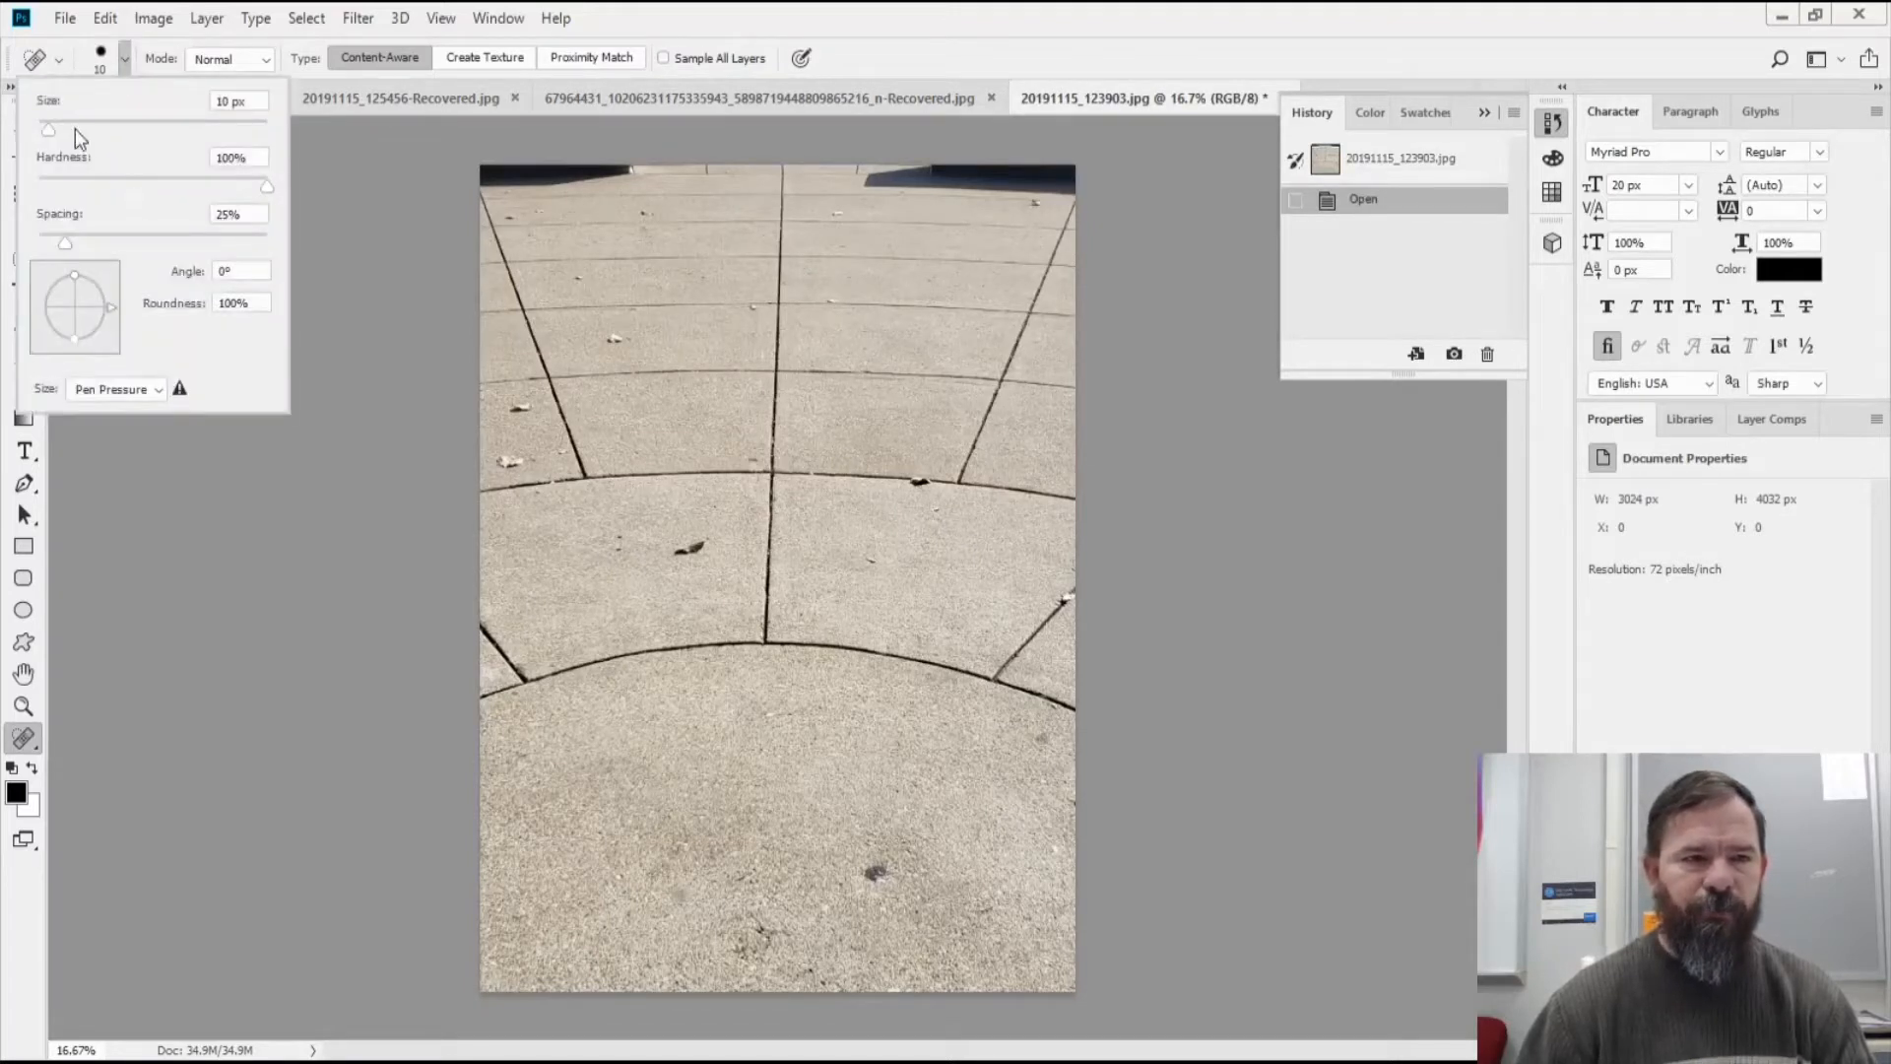
{"action": "left_click_drag", "start_coordinate": [57, 127], "coordinate": [59, 126]}
{"action": "left_click", "coordinate": [851, 863]}
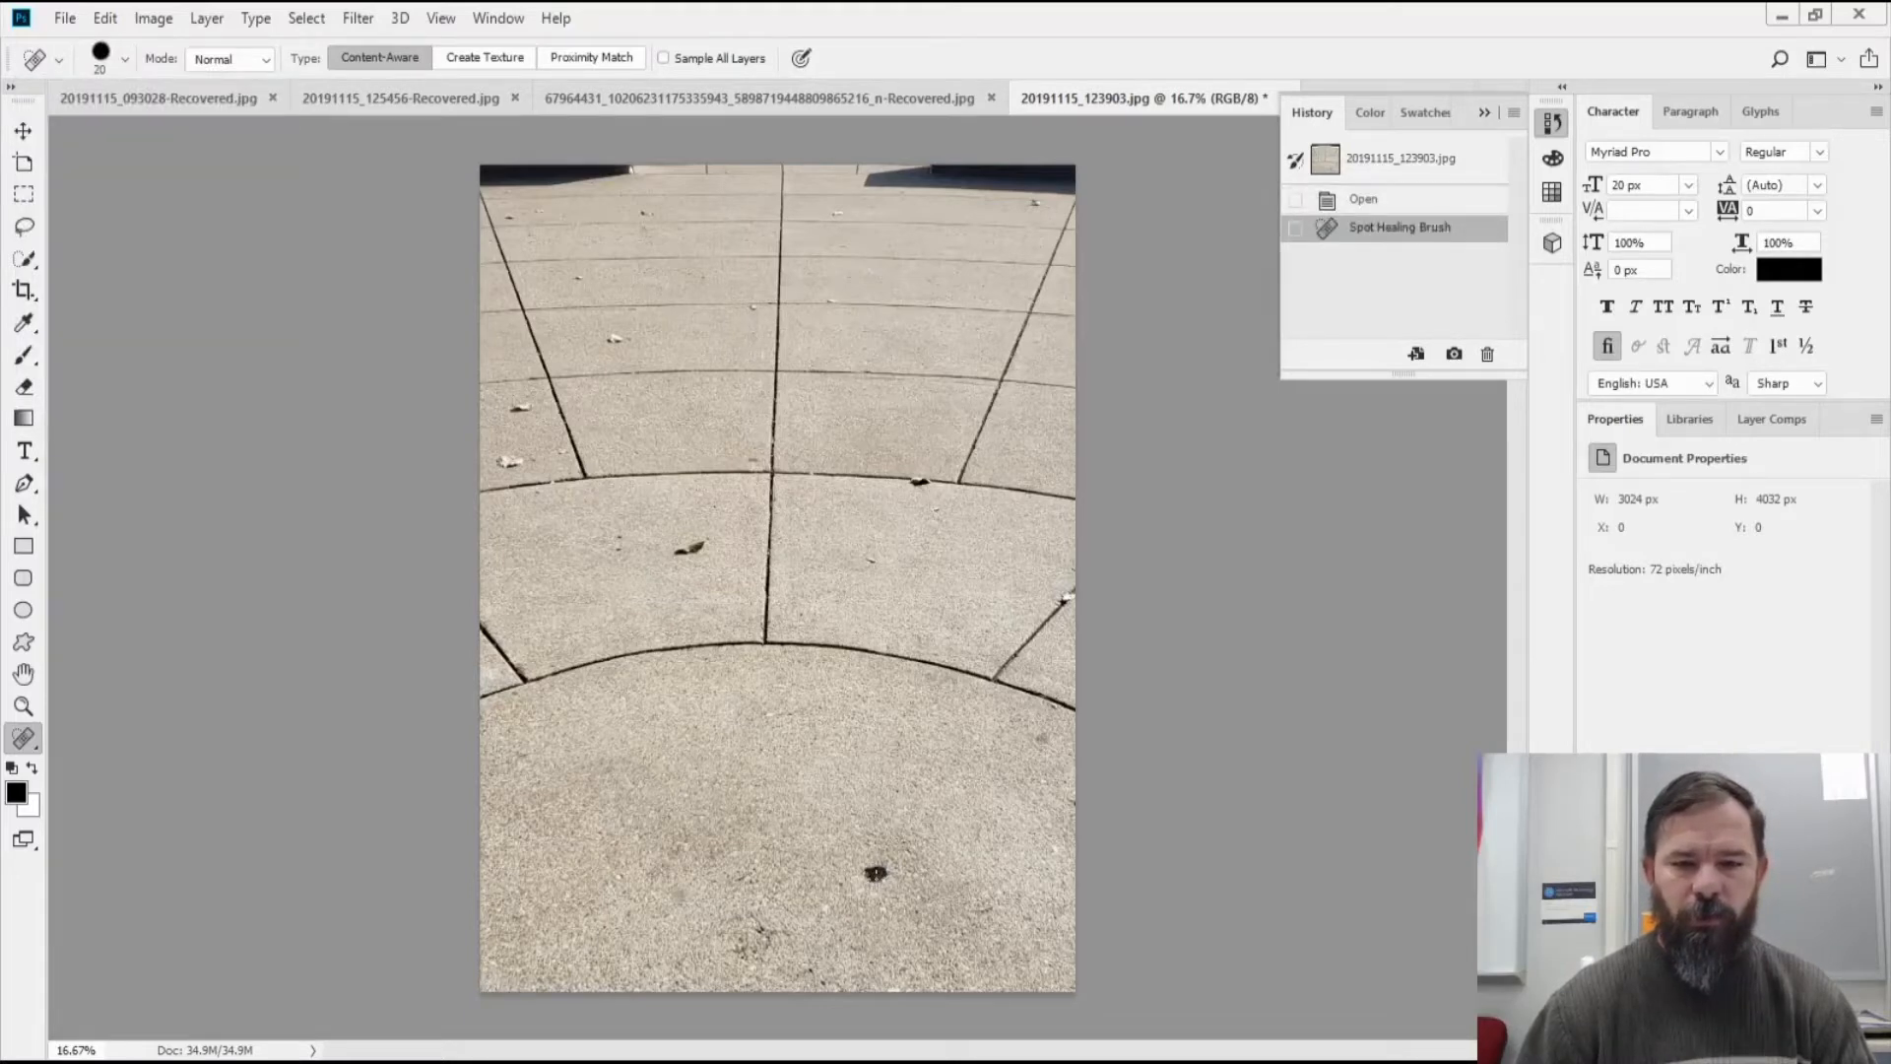
{"action": "left_click", "coordinate": [876, 873]}
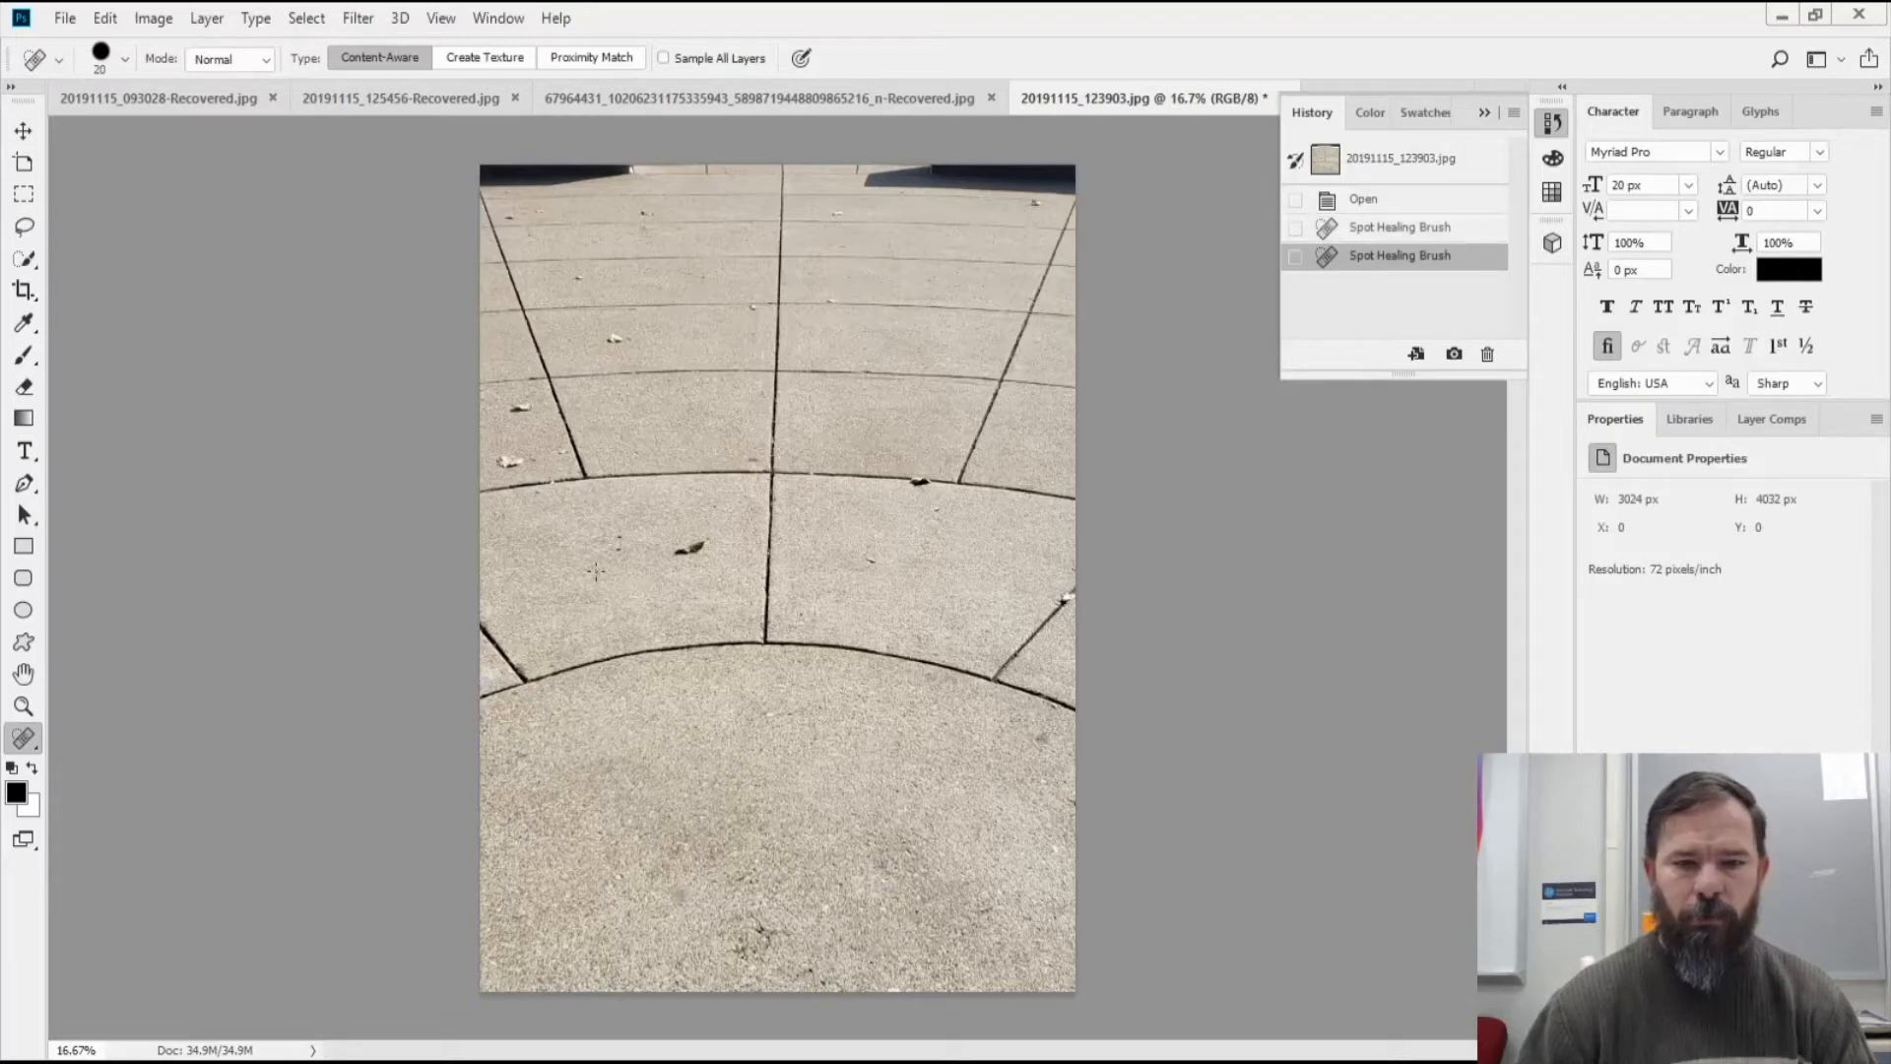
{"action": "left_click_drag", "start_coordinate": [618, 538], "coordinate": [619, 557]}
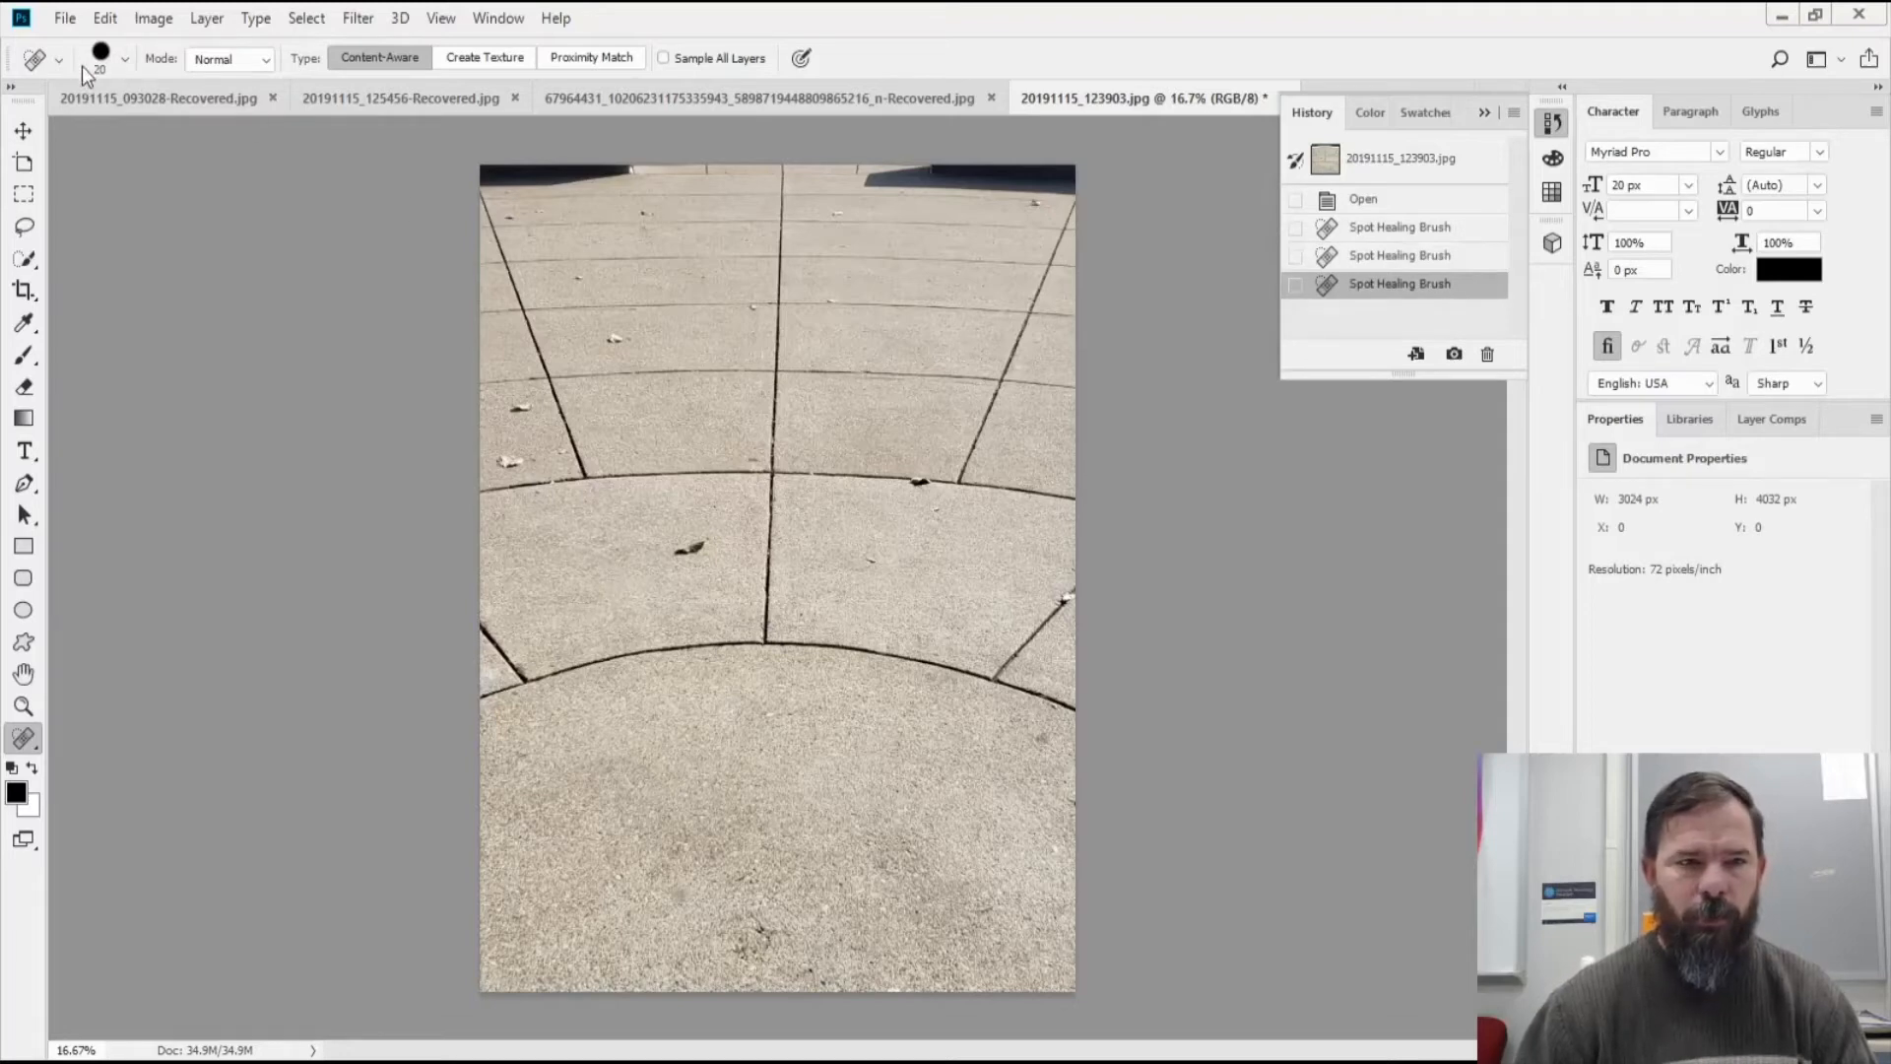
Enlarge the healing brush to 60 px and remove the dark leaf on the left middle slab
{"action": "left_click", "coordinate": [124, 58]}
{"action": "left_click_drag", "start_coordinate": [66, 131], "coordinate": [105, 130]}
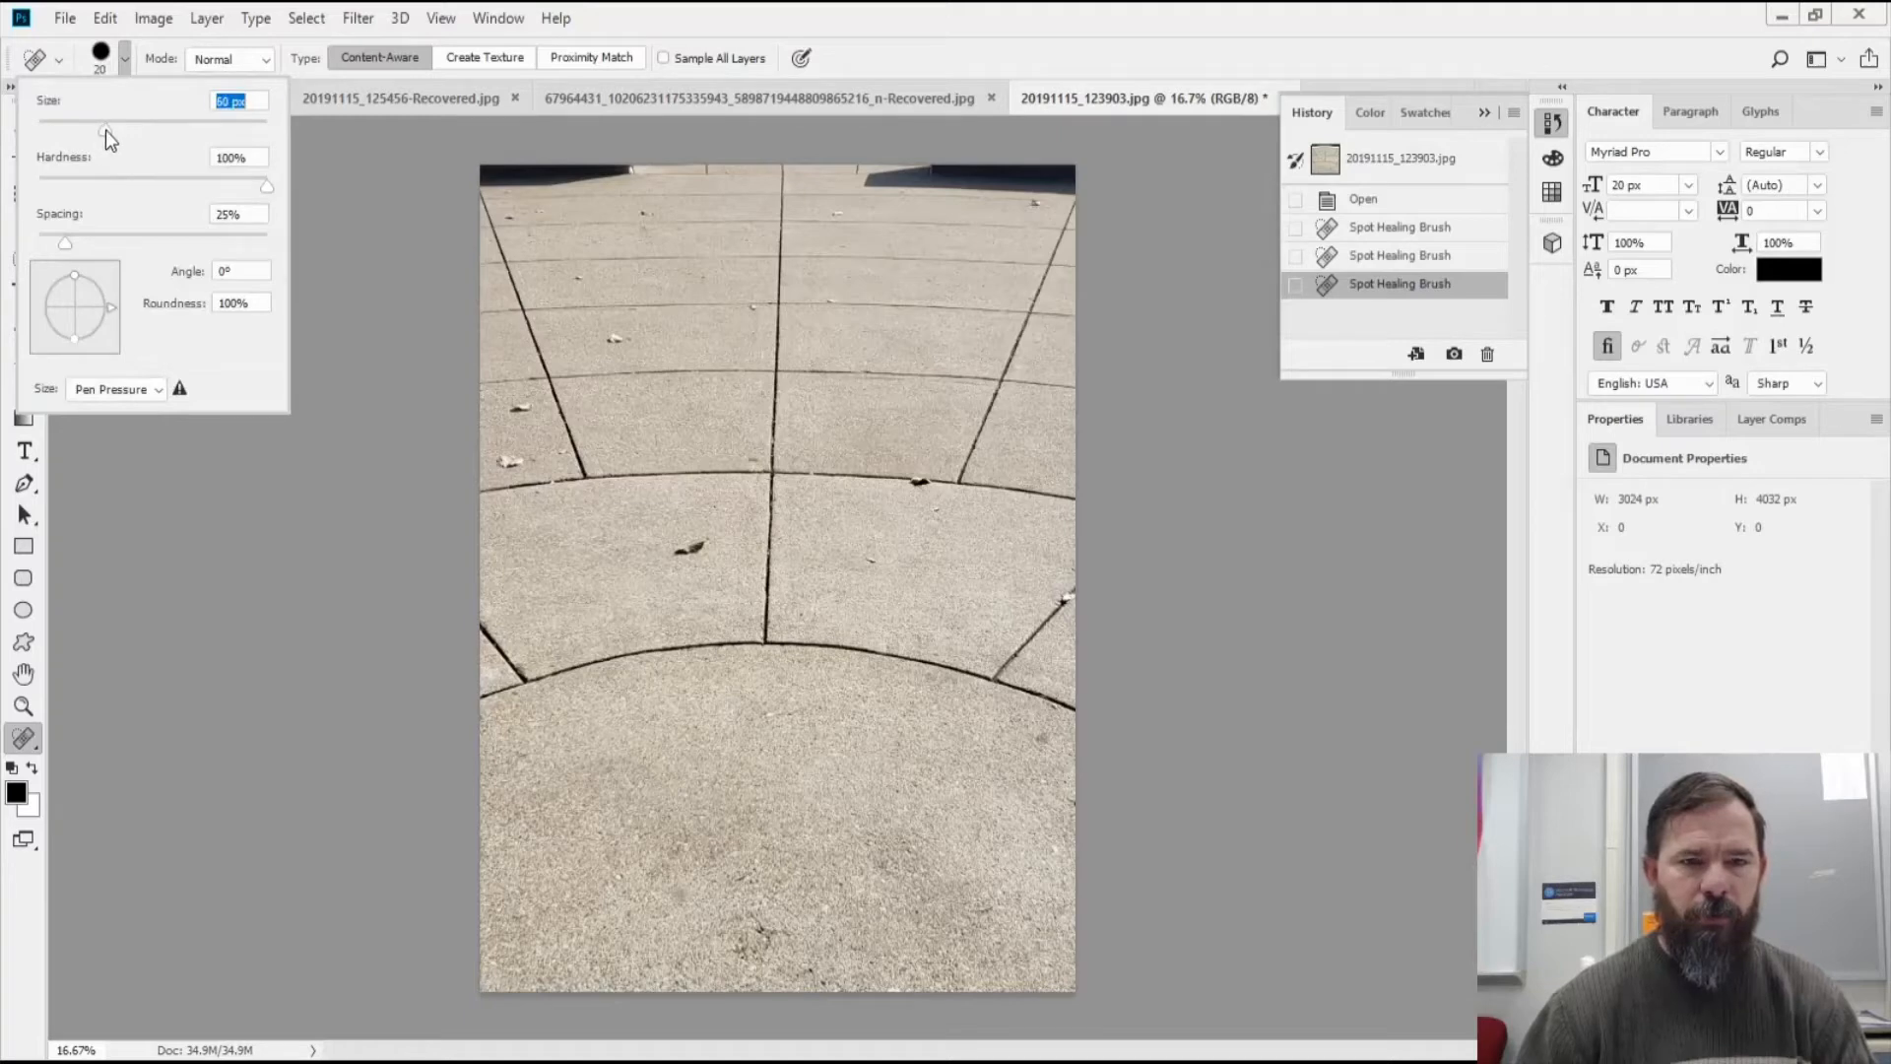
{"action": "left_click", "coordinate": [675, 553]}
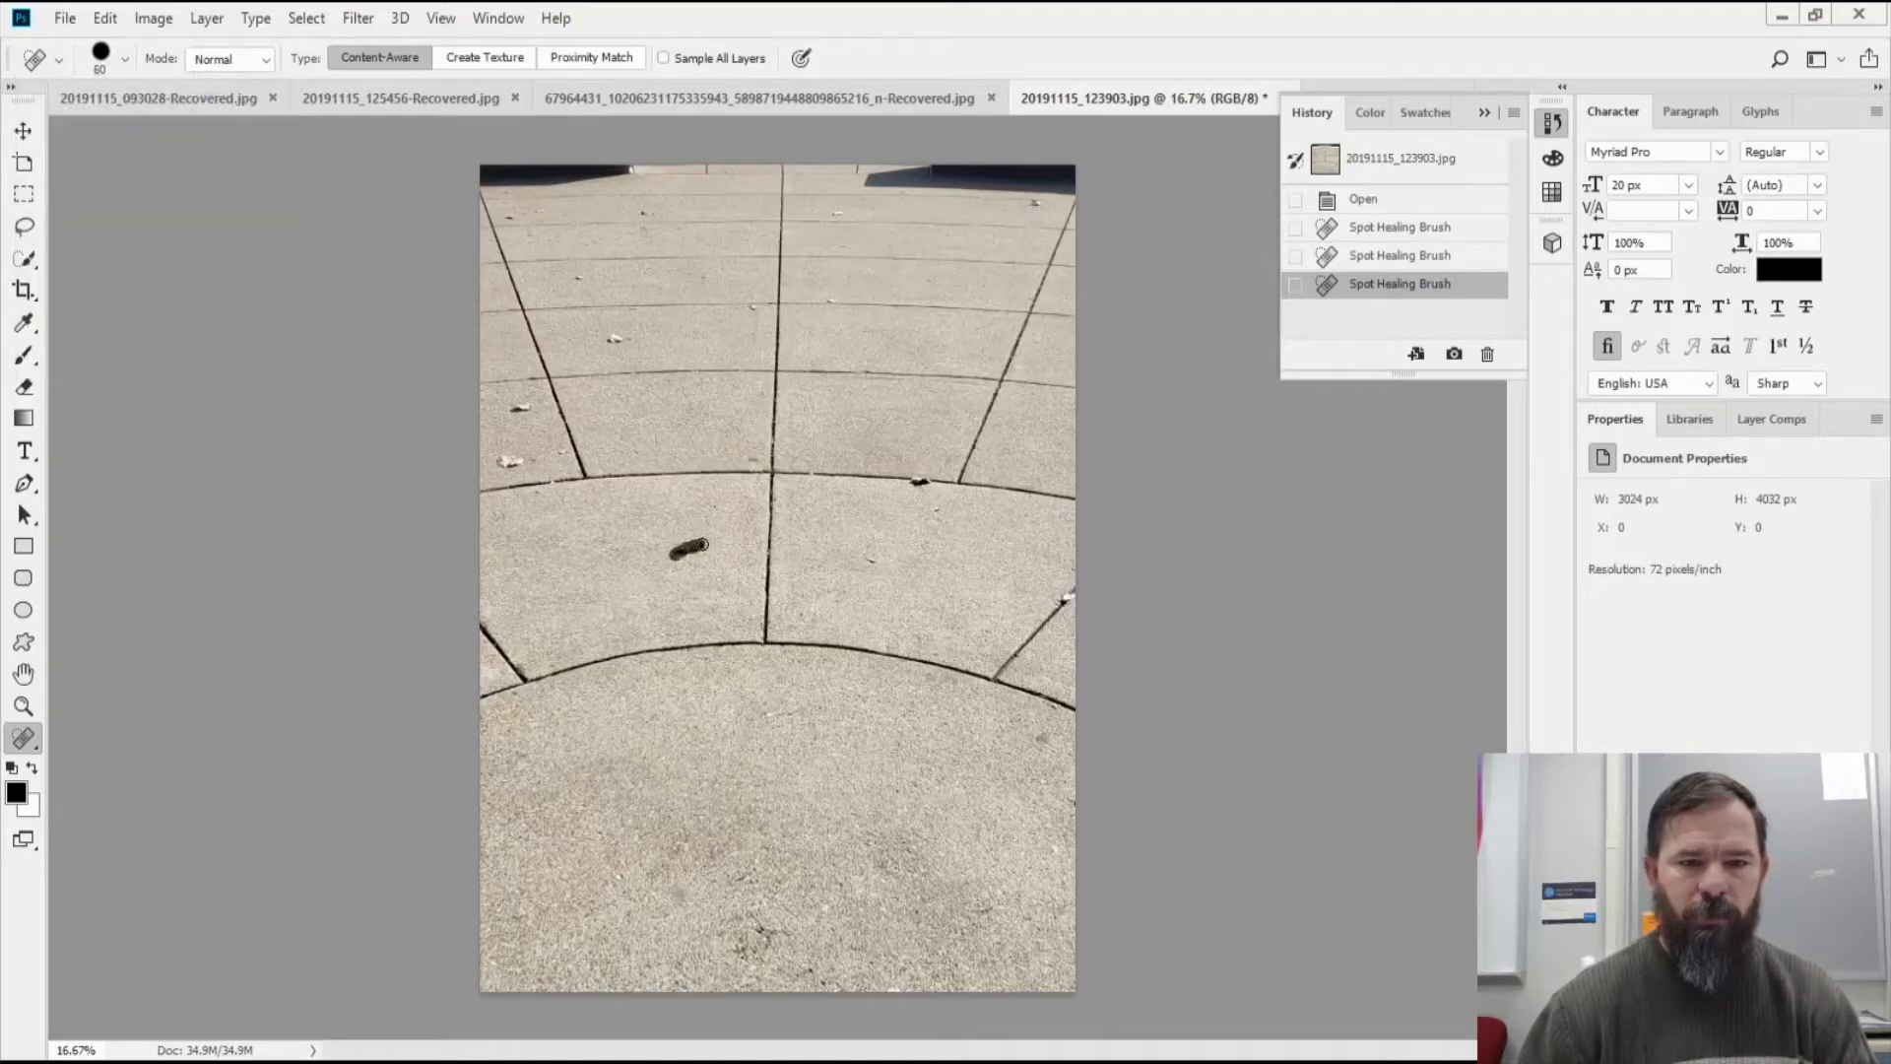
{"action": "left_click_drag", "start_coordinate": [695, 543], "coordinate": [701, 552]}
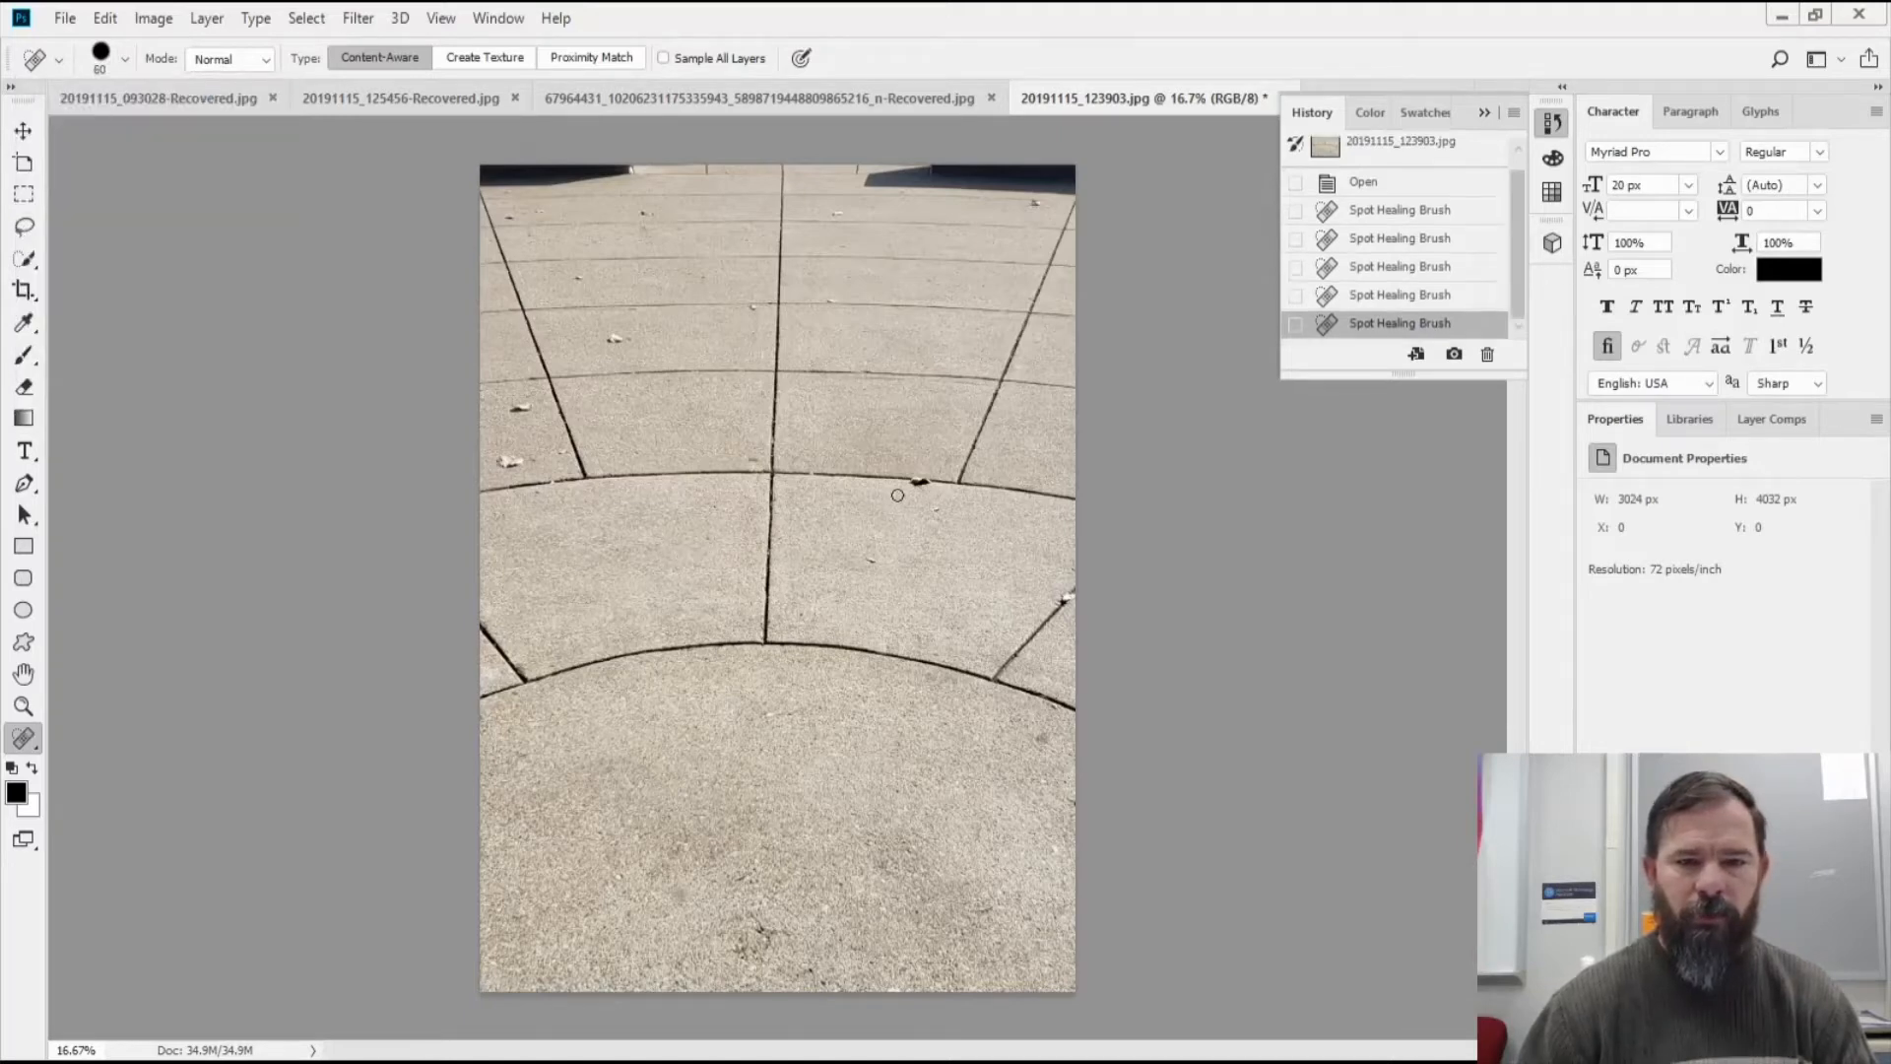
Heal the two small specks on the right middle slab and the brown spot just above the slab joint near the centre line
{"action": "left_click_drag", "start_coordinate": [892, 589], "coordinate": [871, 558]}
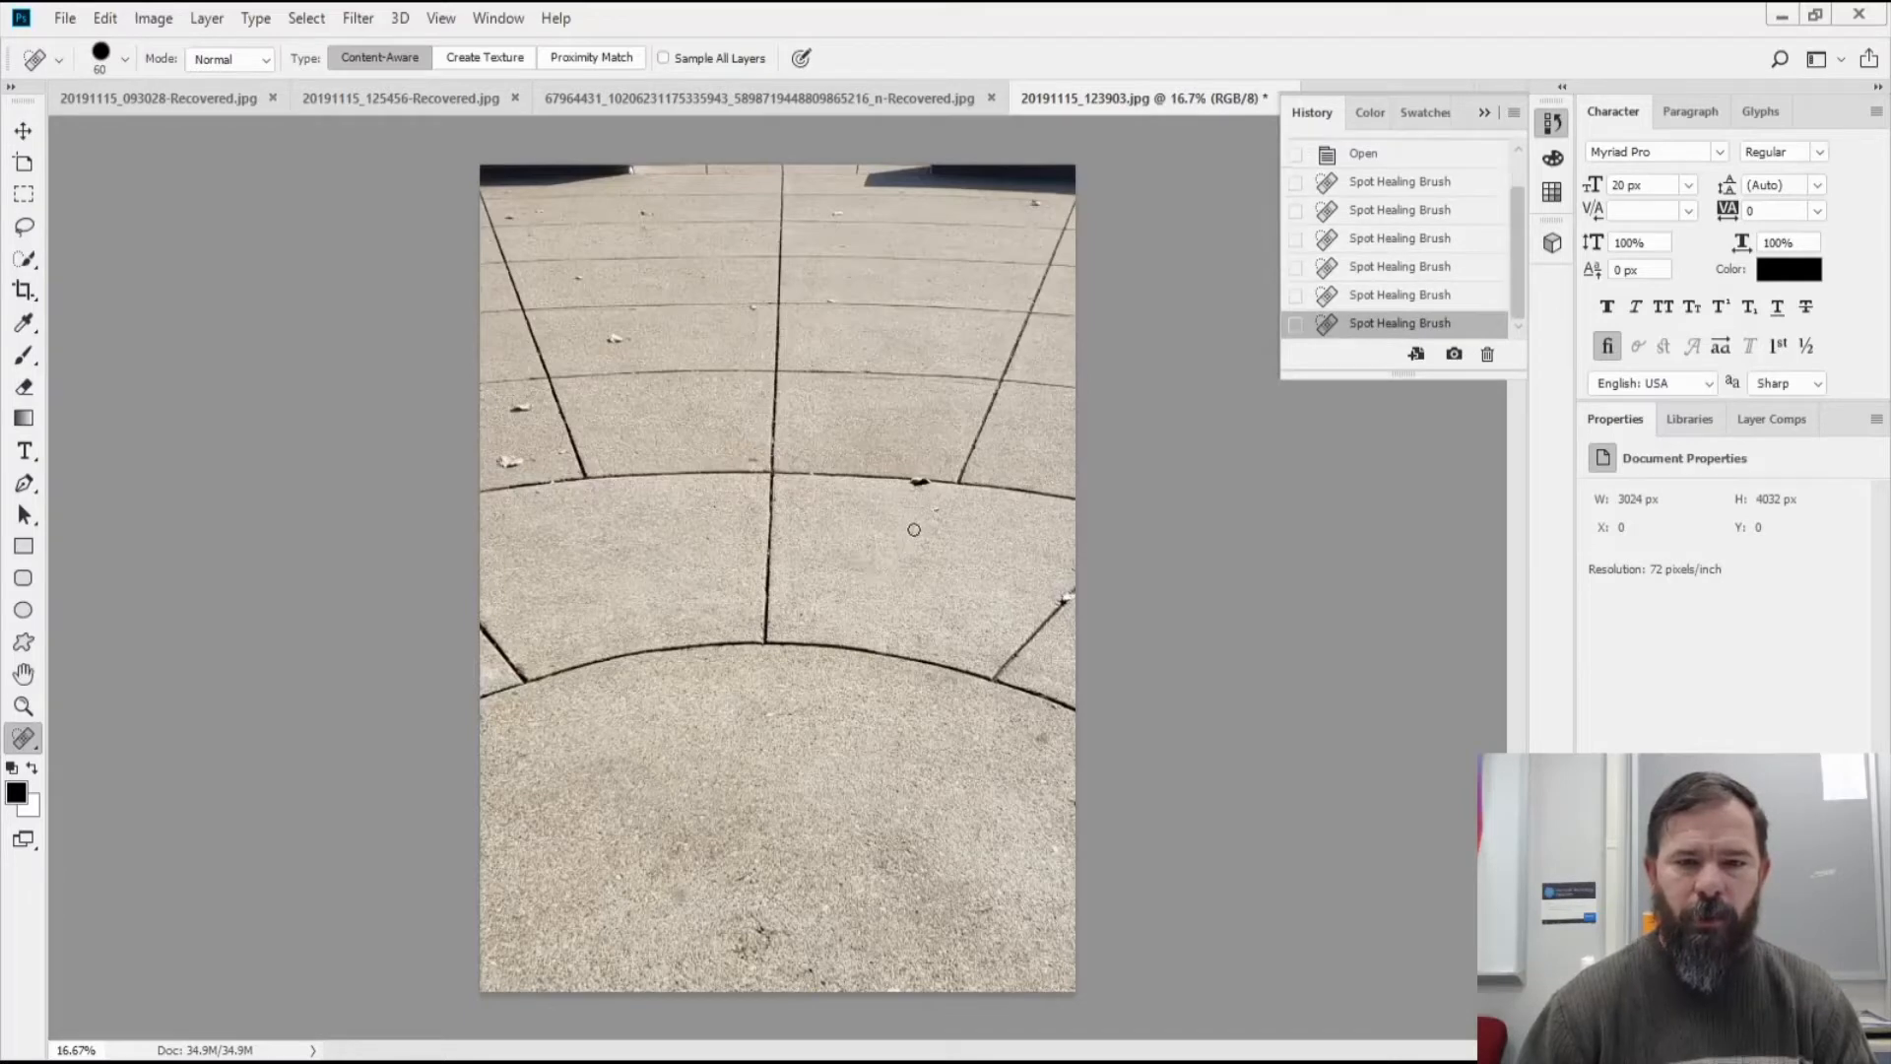
{"action": "left_click", "coordinate": [936, 511]}
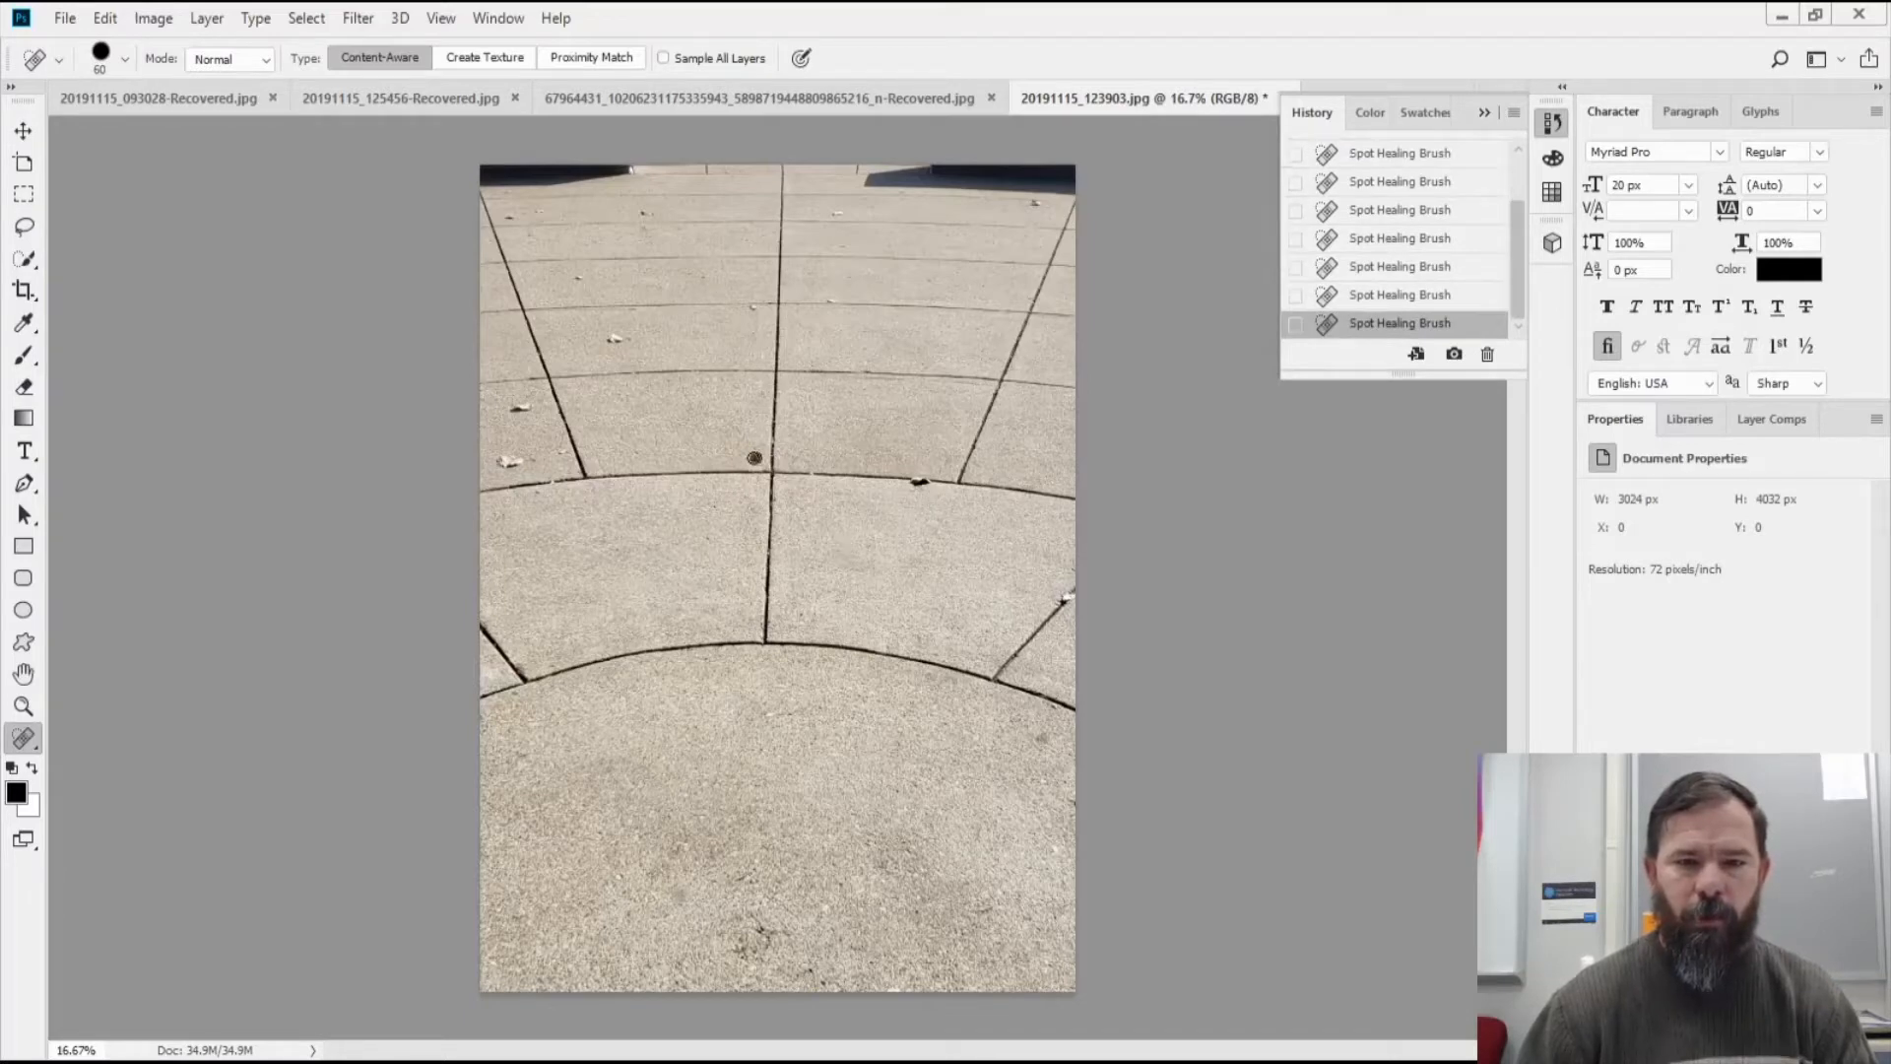
{"action": "left_click", "coordinate": [754, 458]}
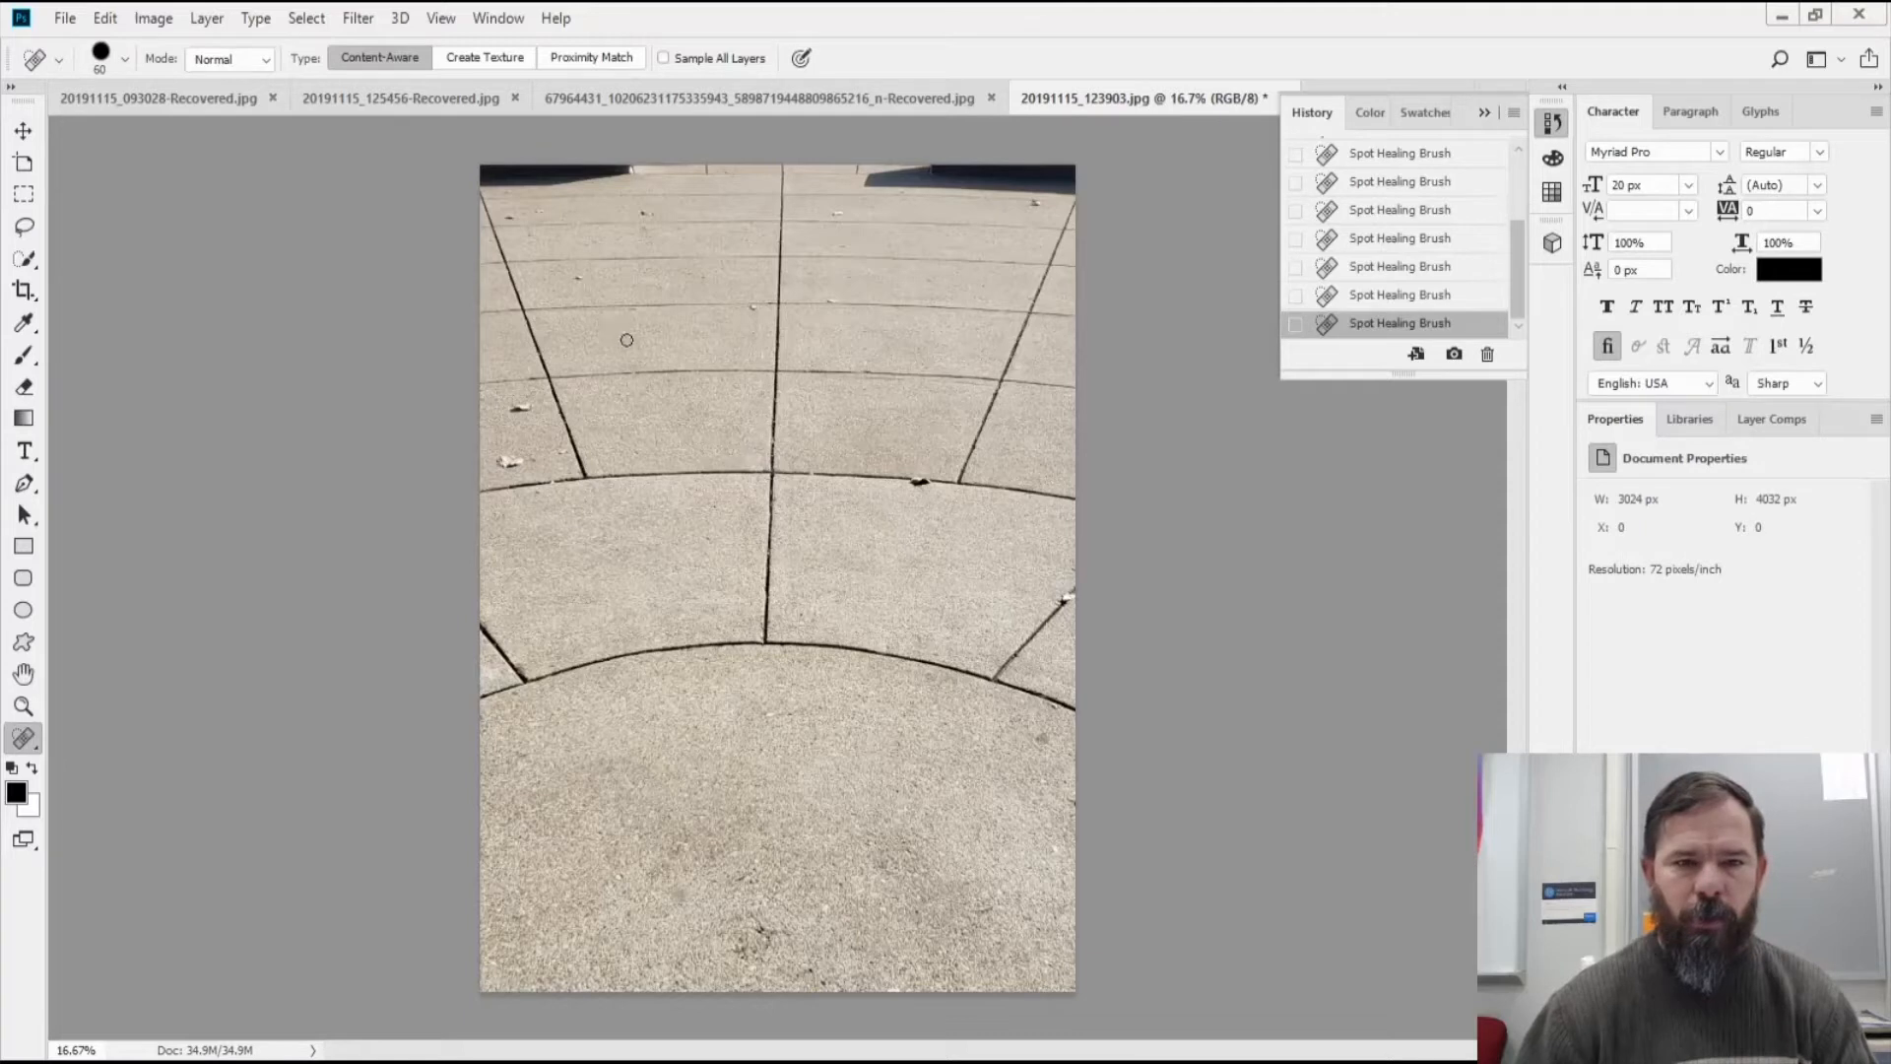
Remove the two pale leaves beside the left slanted joint and the small dark speck farther up the pavement with the Spot Healing Brush
{"action": "left_click", "coordinate": [516, 406]}
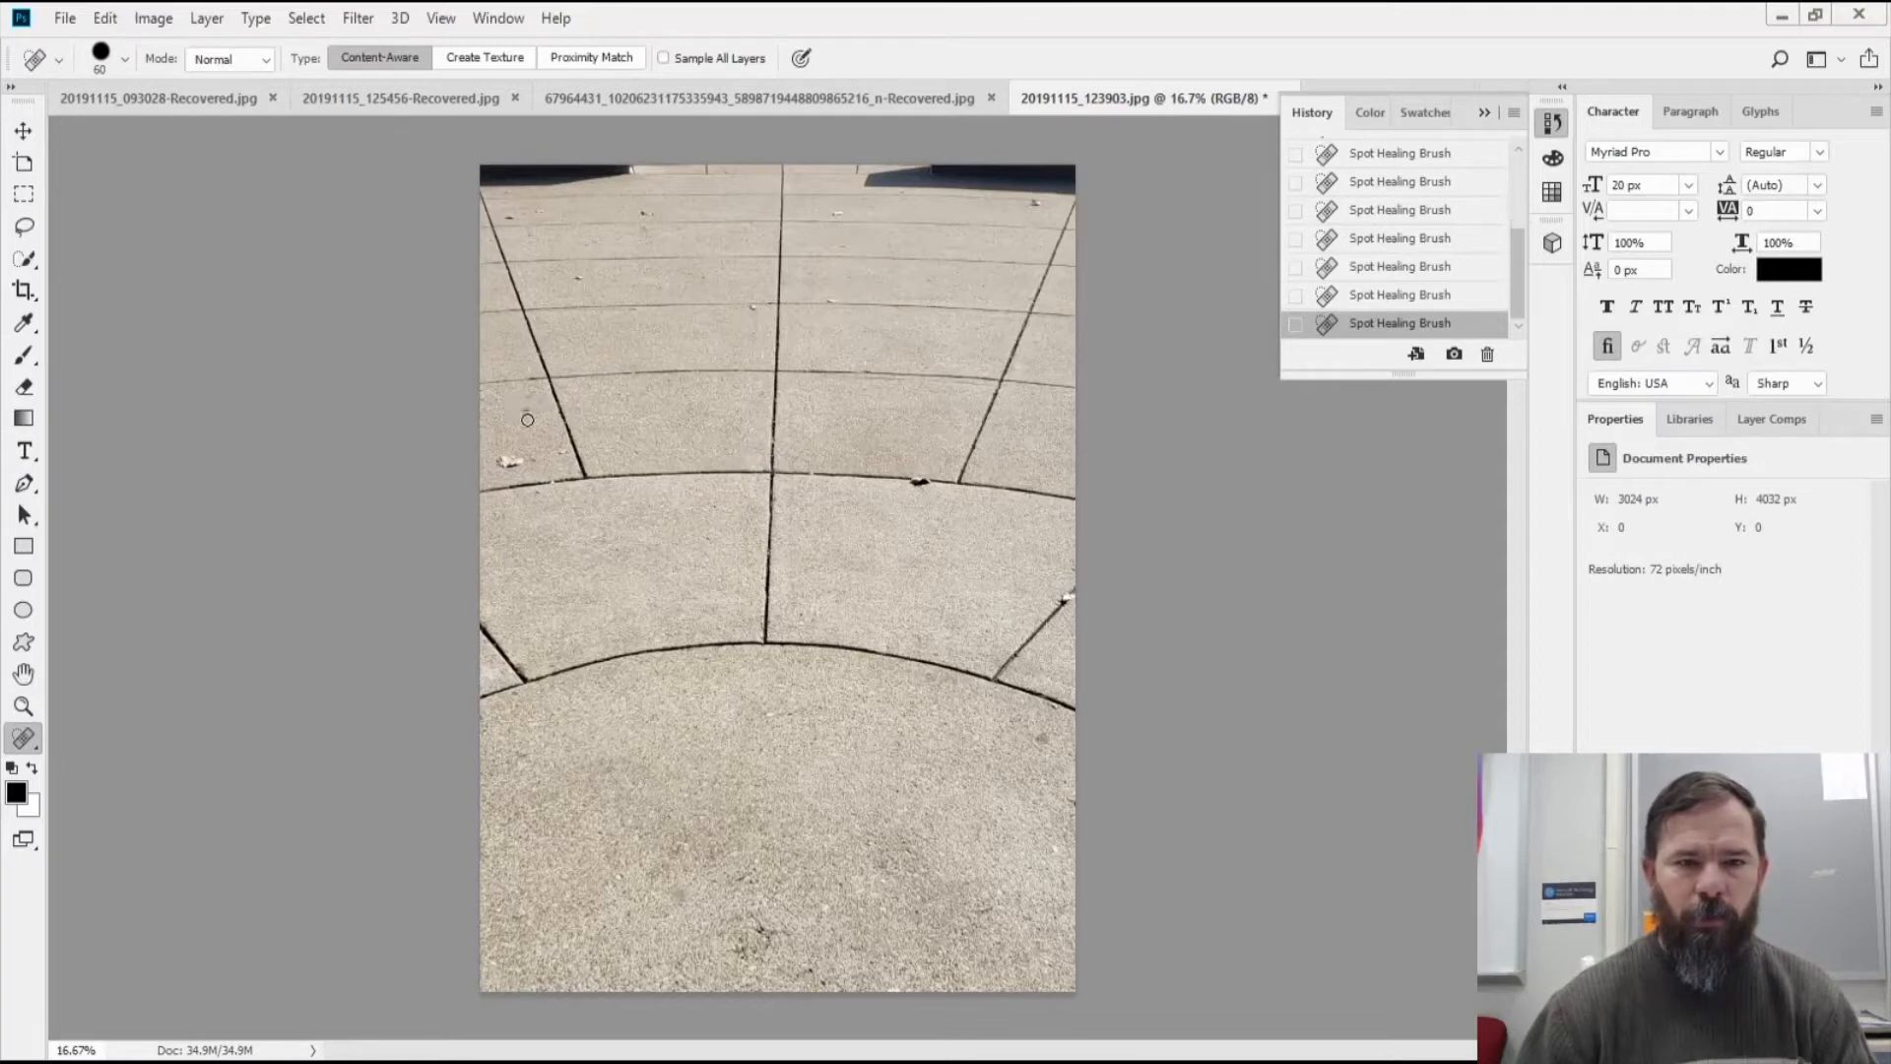
{"action": "left_click", "coordinate": [529, 407]}
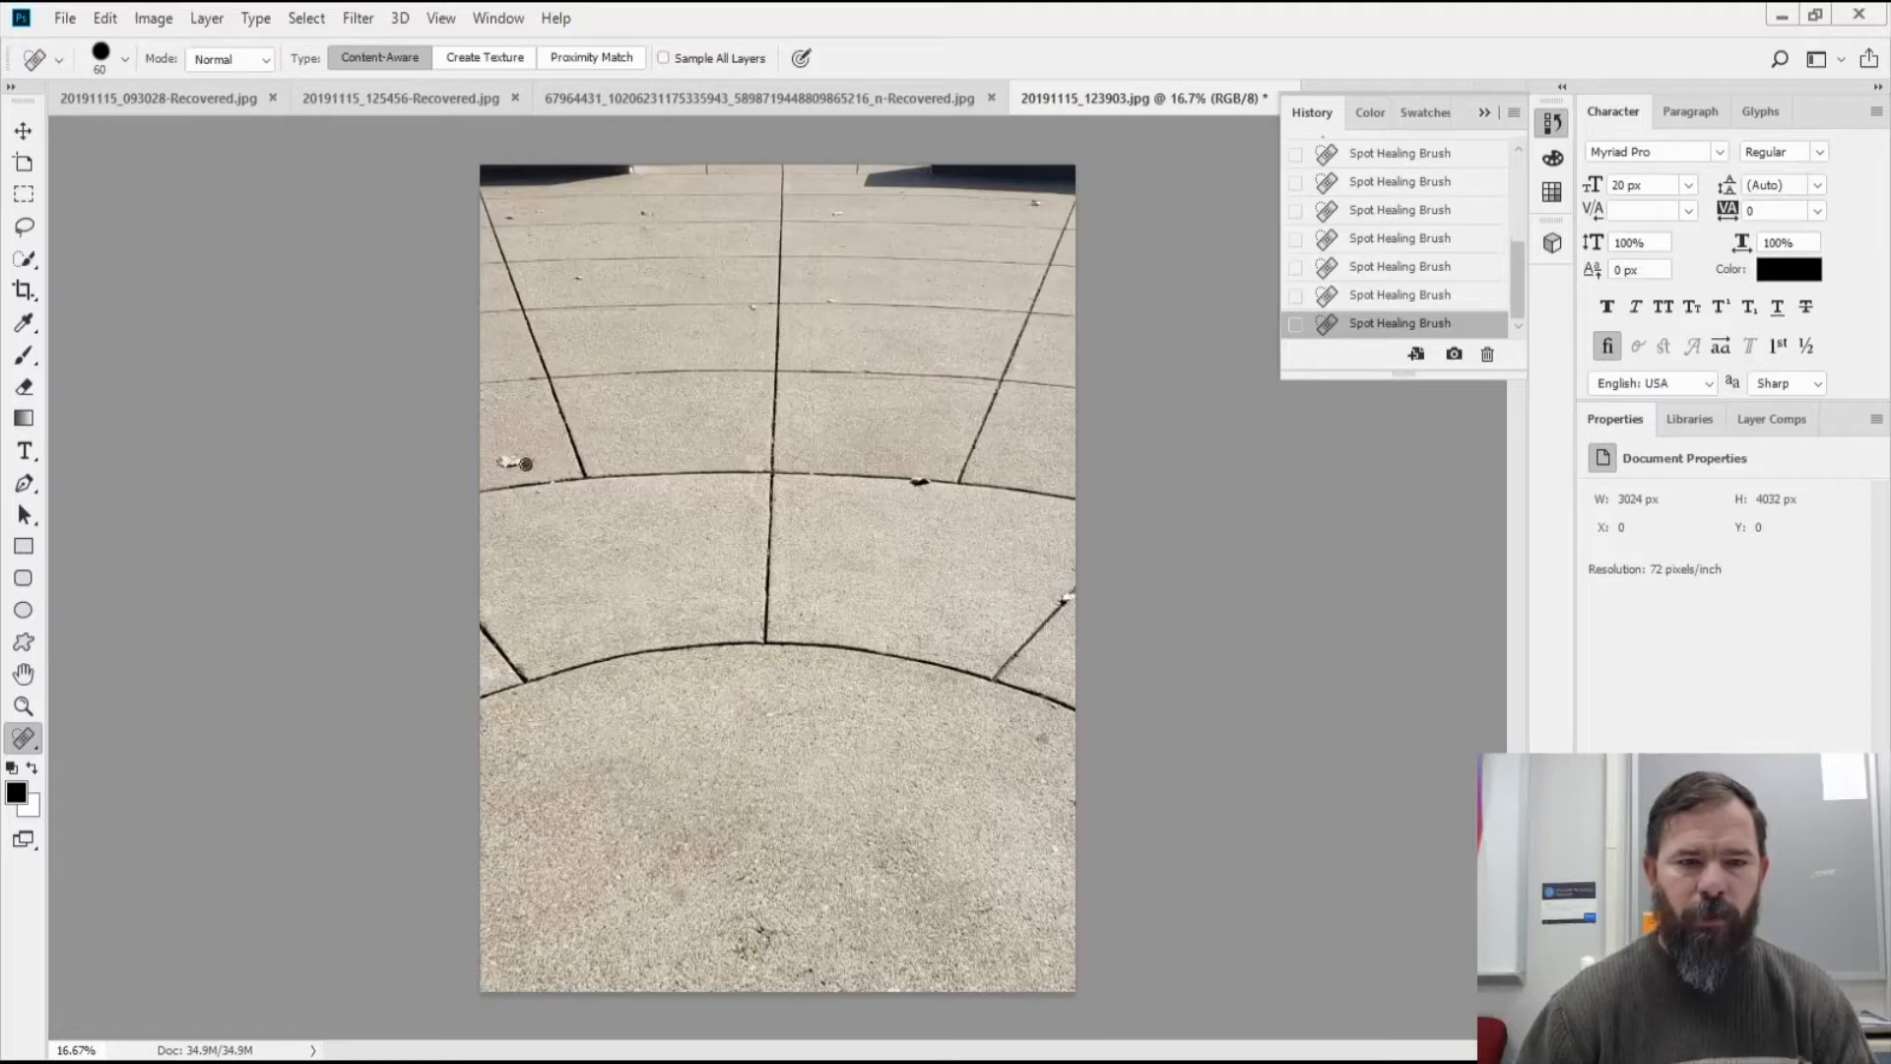
{"action": "left_click", "coordinate": [508, 461]}
{"action": "left_click", "coordinate": [572, 280]}
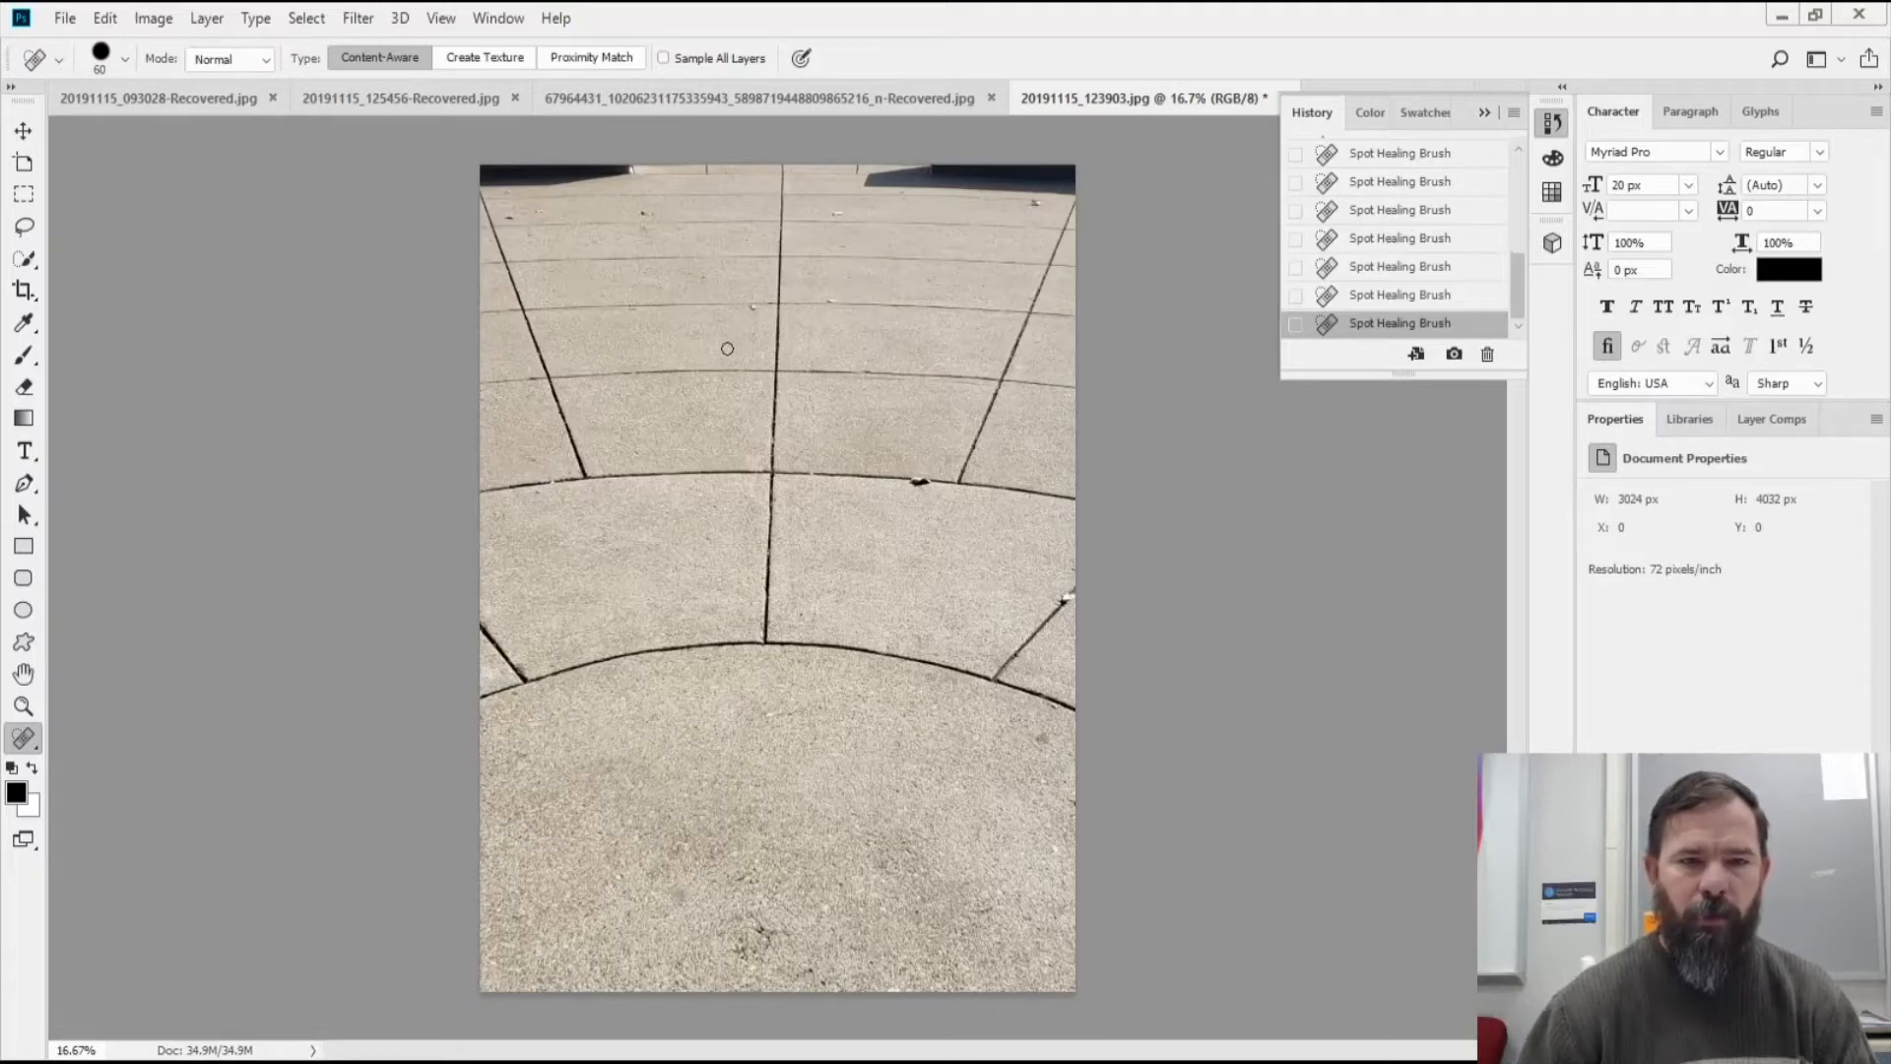
Heal away the two small leaf fragments lying along the horizontal joint on either side of the centre line
{"action": "key", "text": "super"}
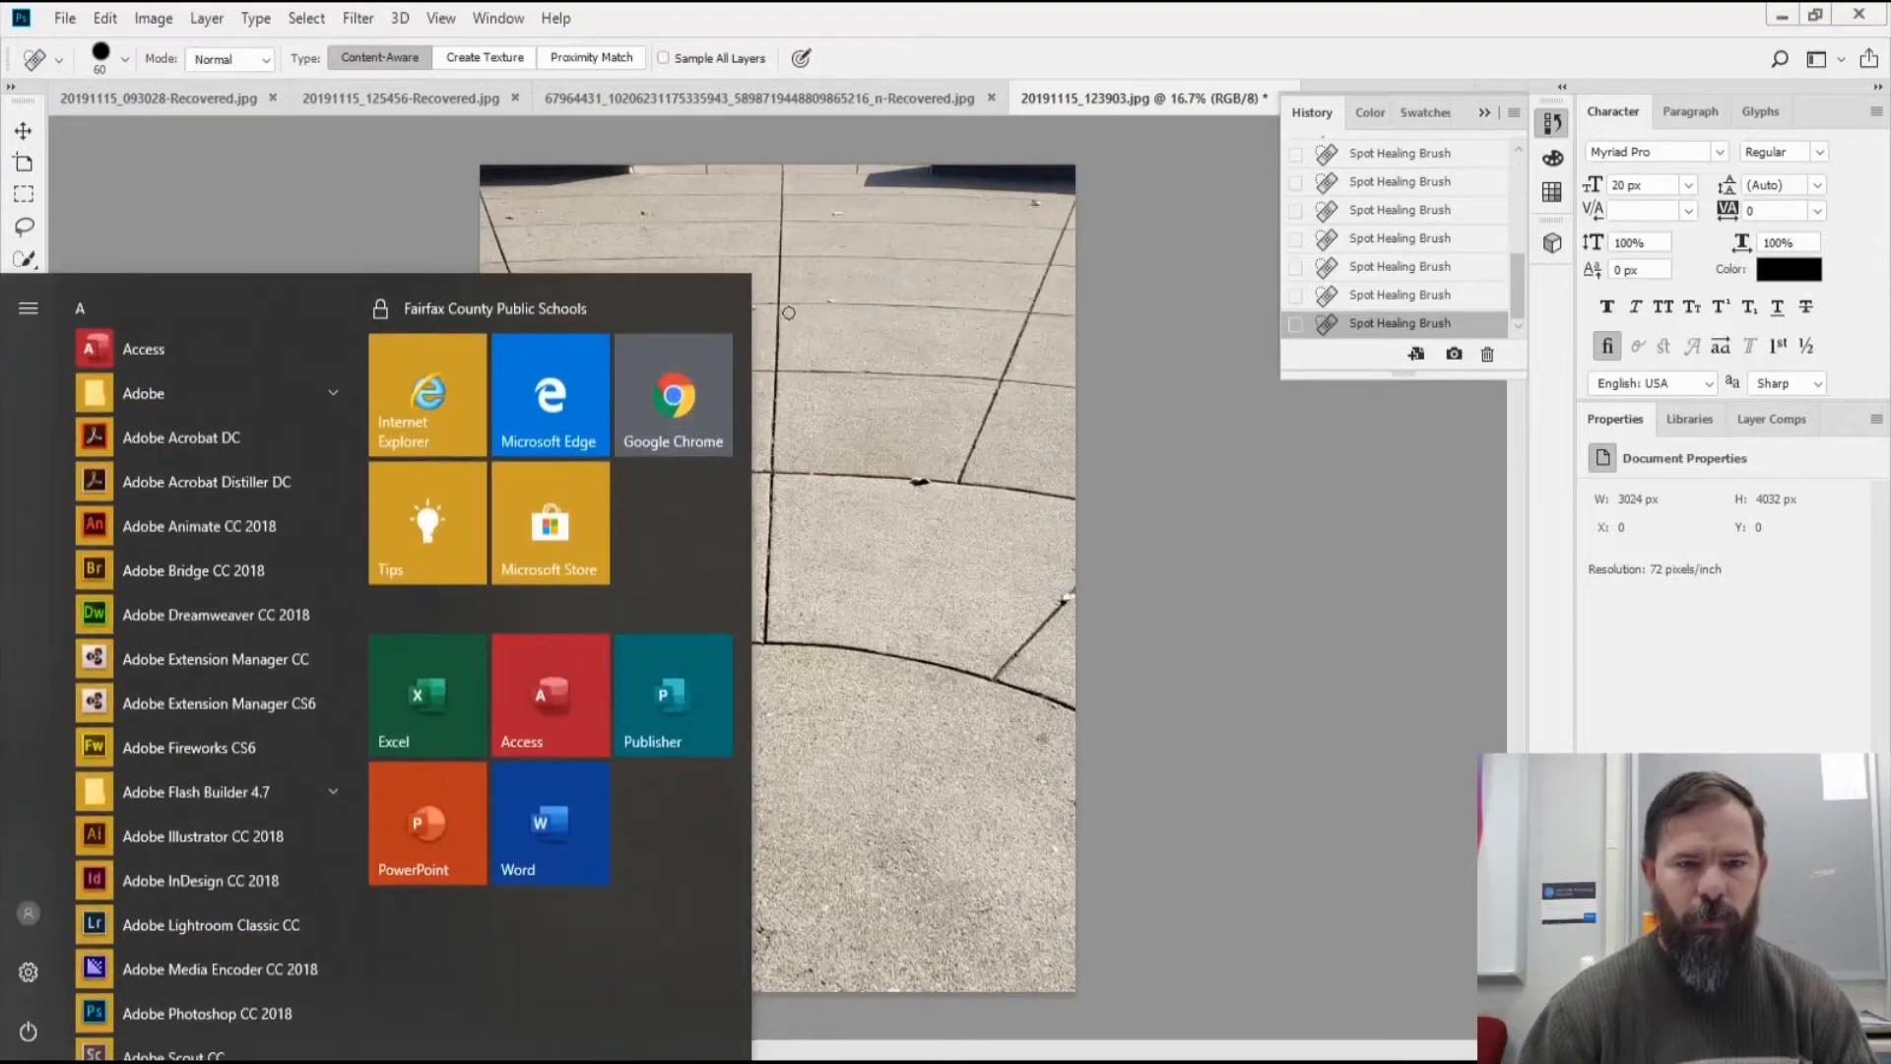
{"action": "key", "text": "Escape"}
{"action": "scroll", "coordinate": [764, 315], "scroll_direction": "up", "scroll_amount": 3}
{"action": "scroll", "coordinate": [764, 315], "scroll_direction": "up", "scroll_amount": 2}
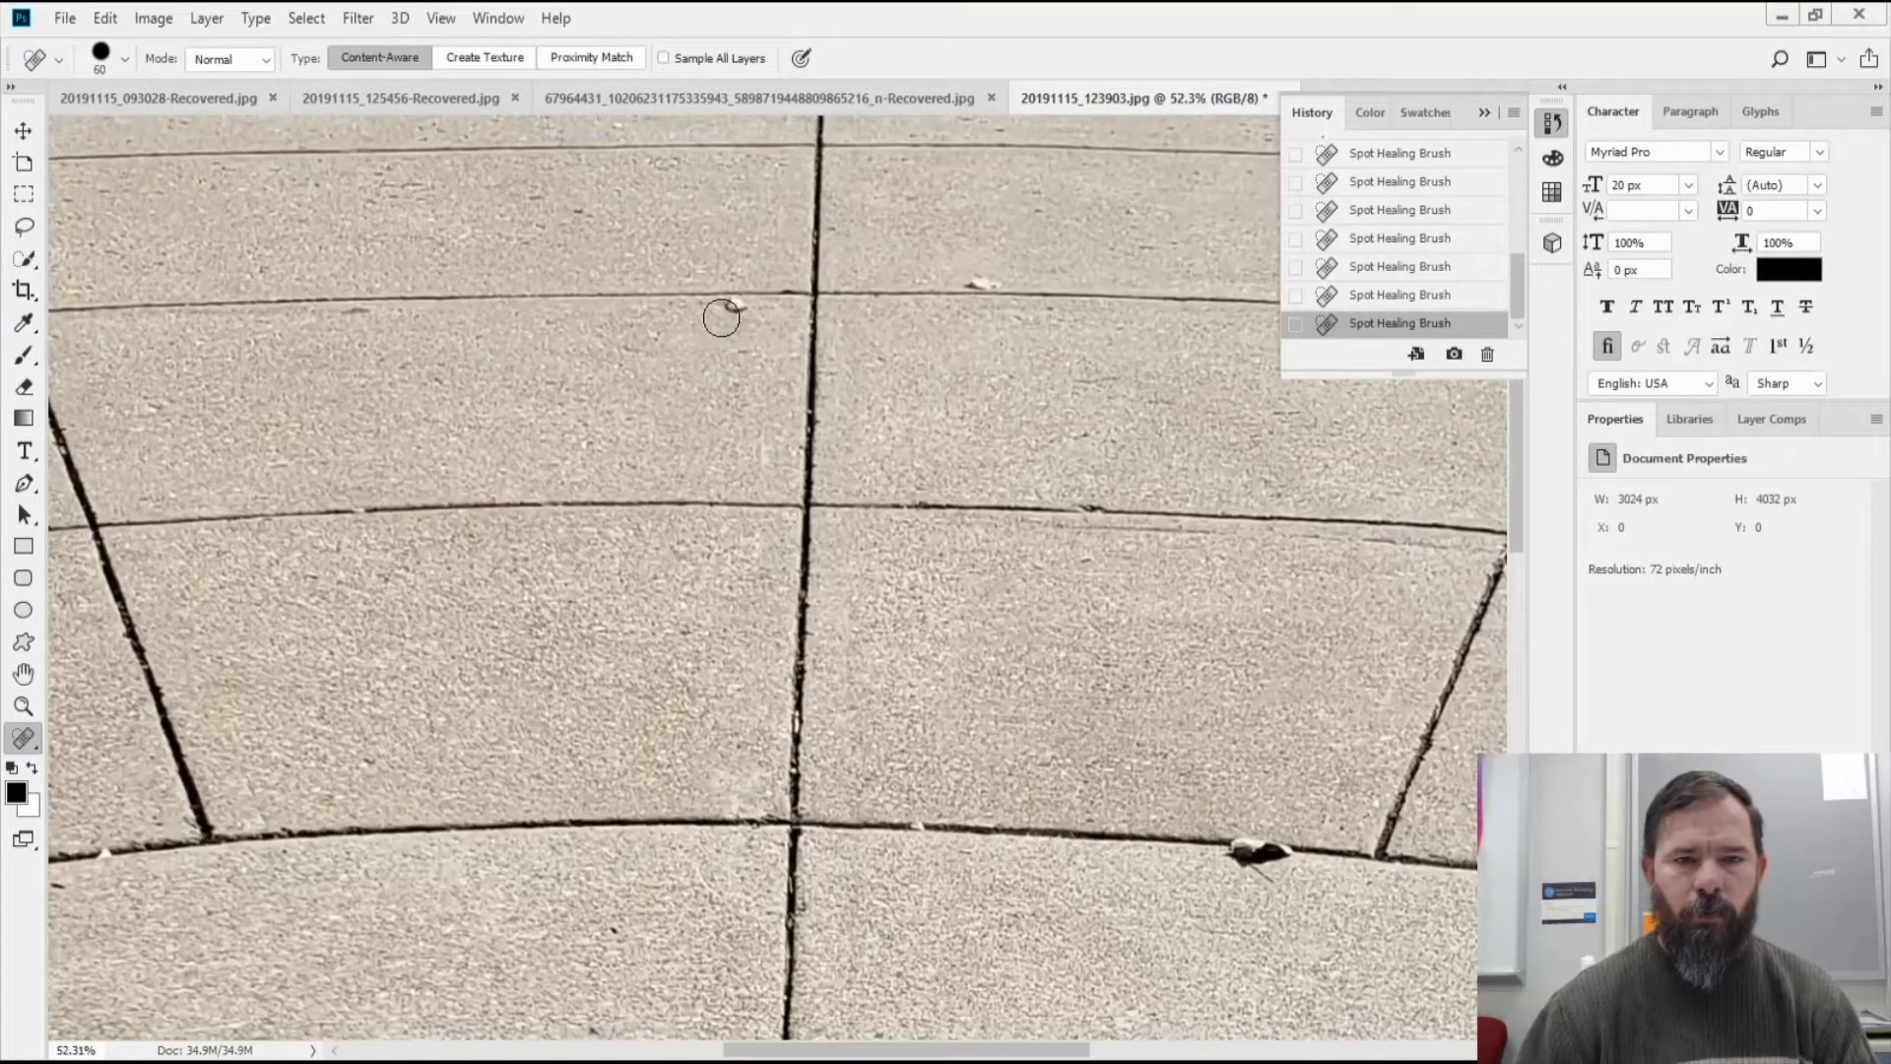
{"action": "left_click_drag", "start_coordinate": [719, 318], "coordinate": [759, 316]}
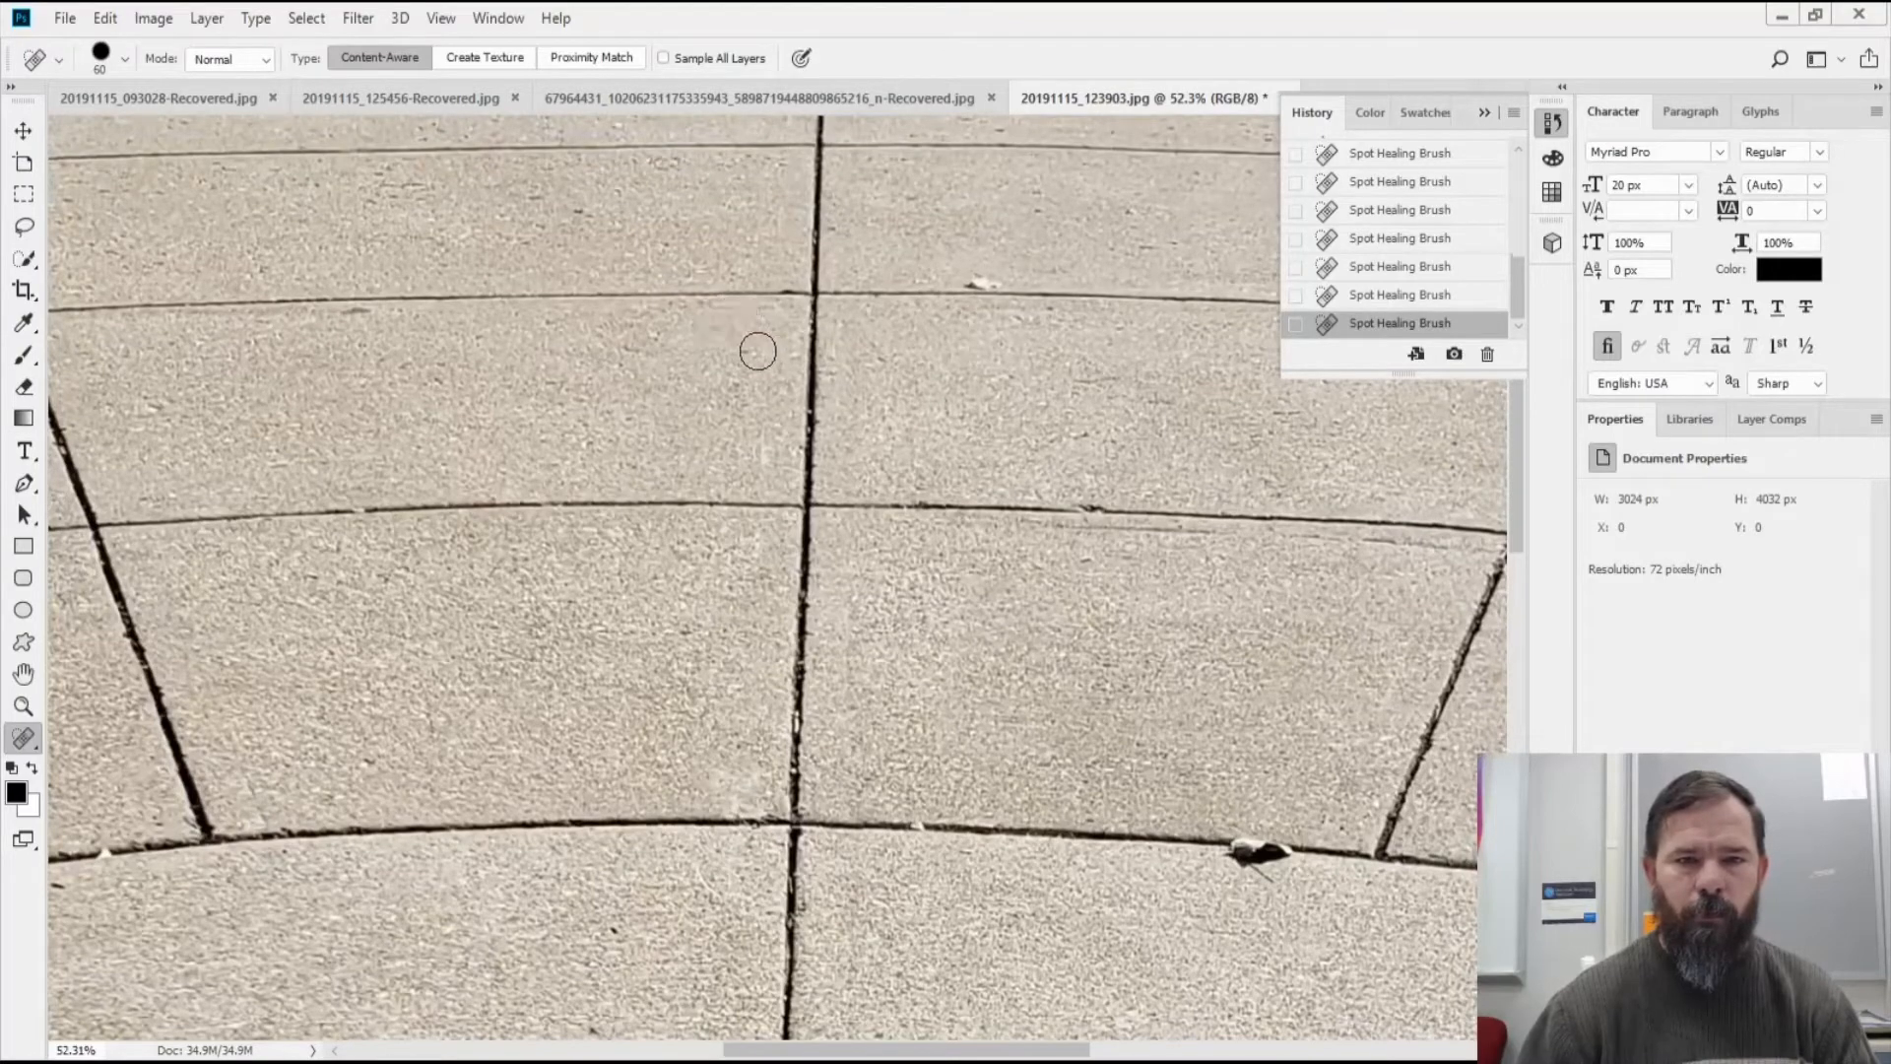
{"action": "left_click_drag", "start_coordinate": [966, 267], "coordinate": [988, 266]}
{"action": "left_click", "coordinate": [988, 266]}
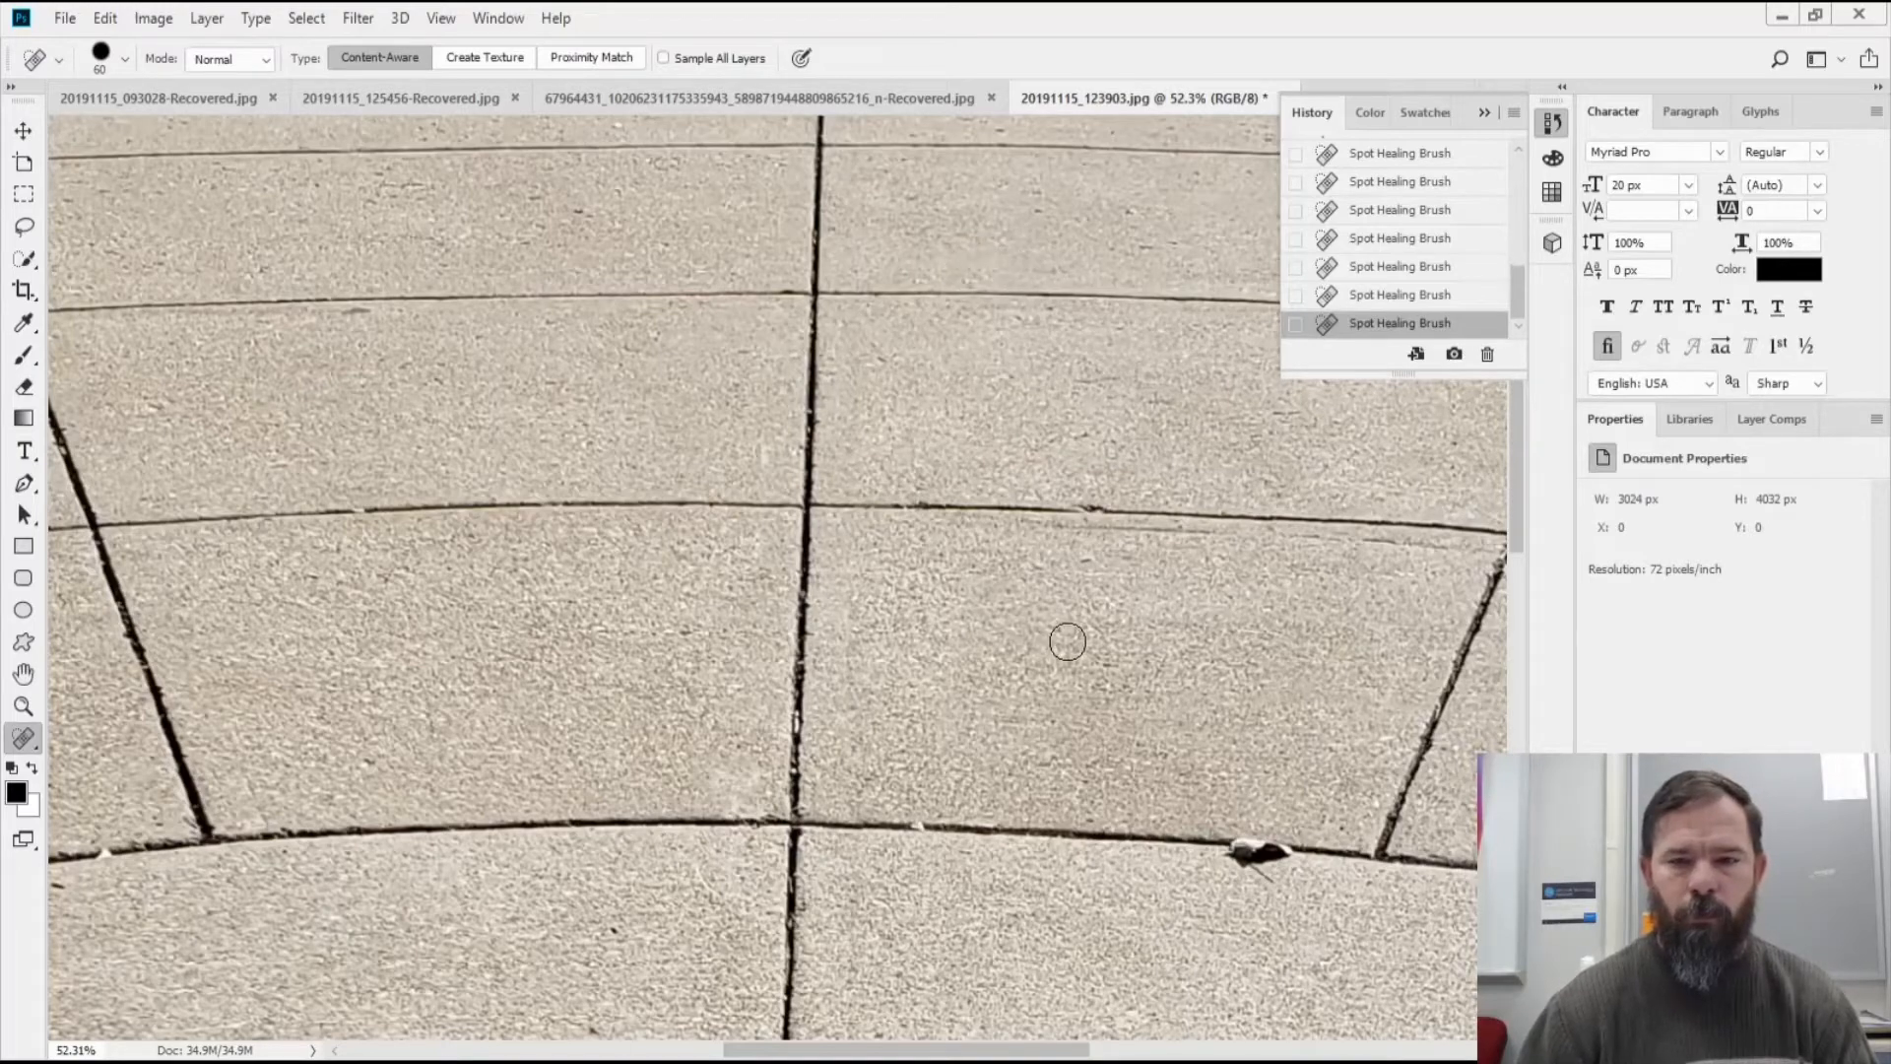
Remove the pale leaf from the far slab just right of the centre line
{"action": "scroll", "coordinate": [1068, 642], "scroll_direction": "down", "scroll_amount": 5}
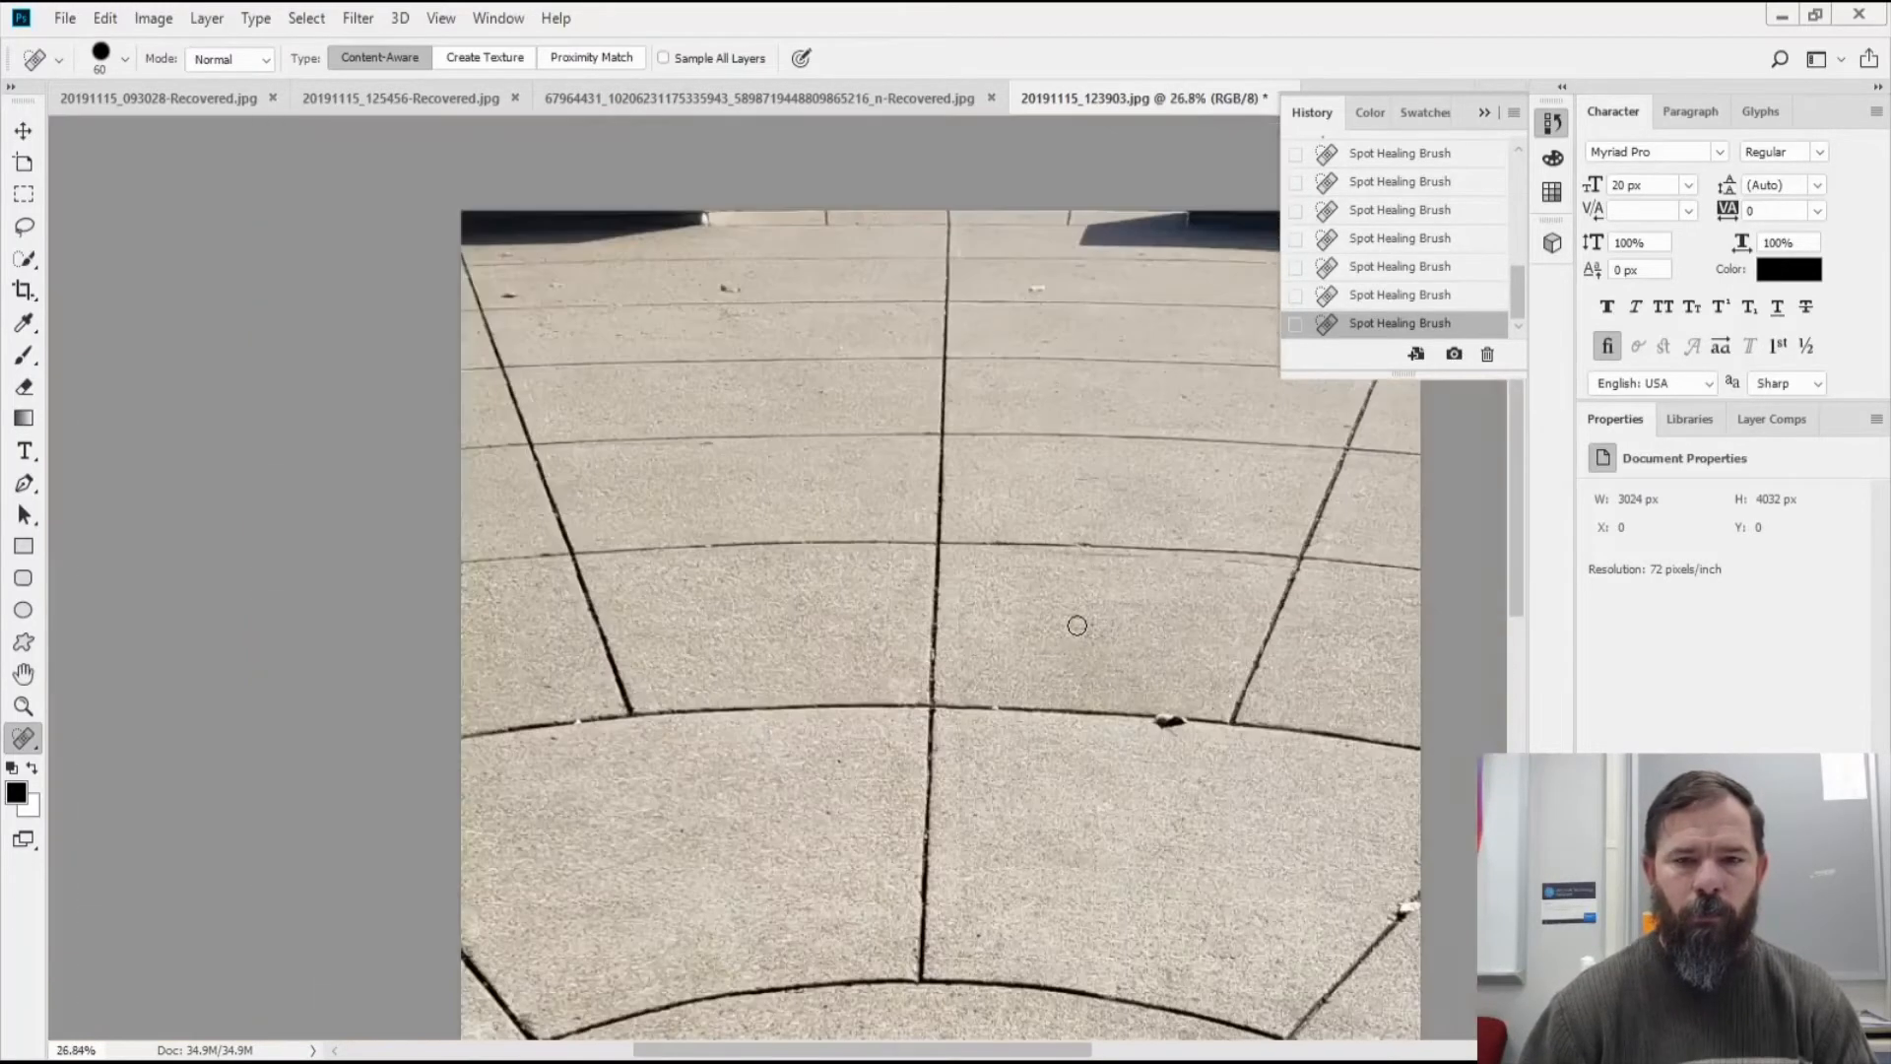
{"action": "scroll", "coordinate": [1046, 302], "scroll_direction": "up", "scroll_amount": 7}
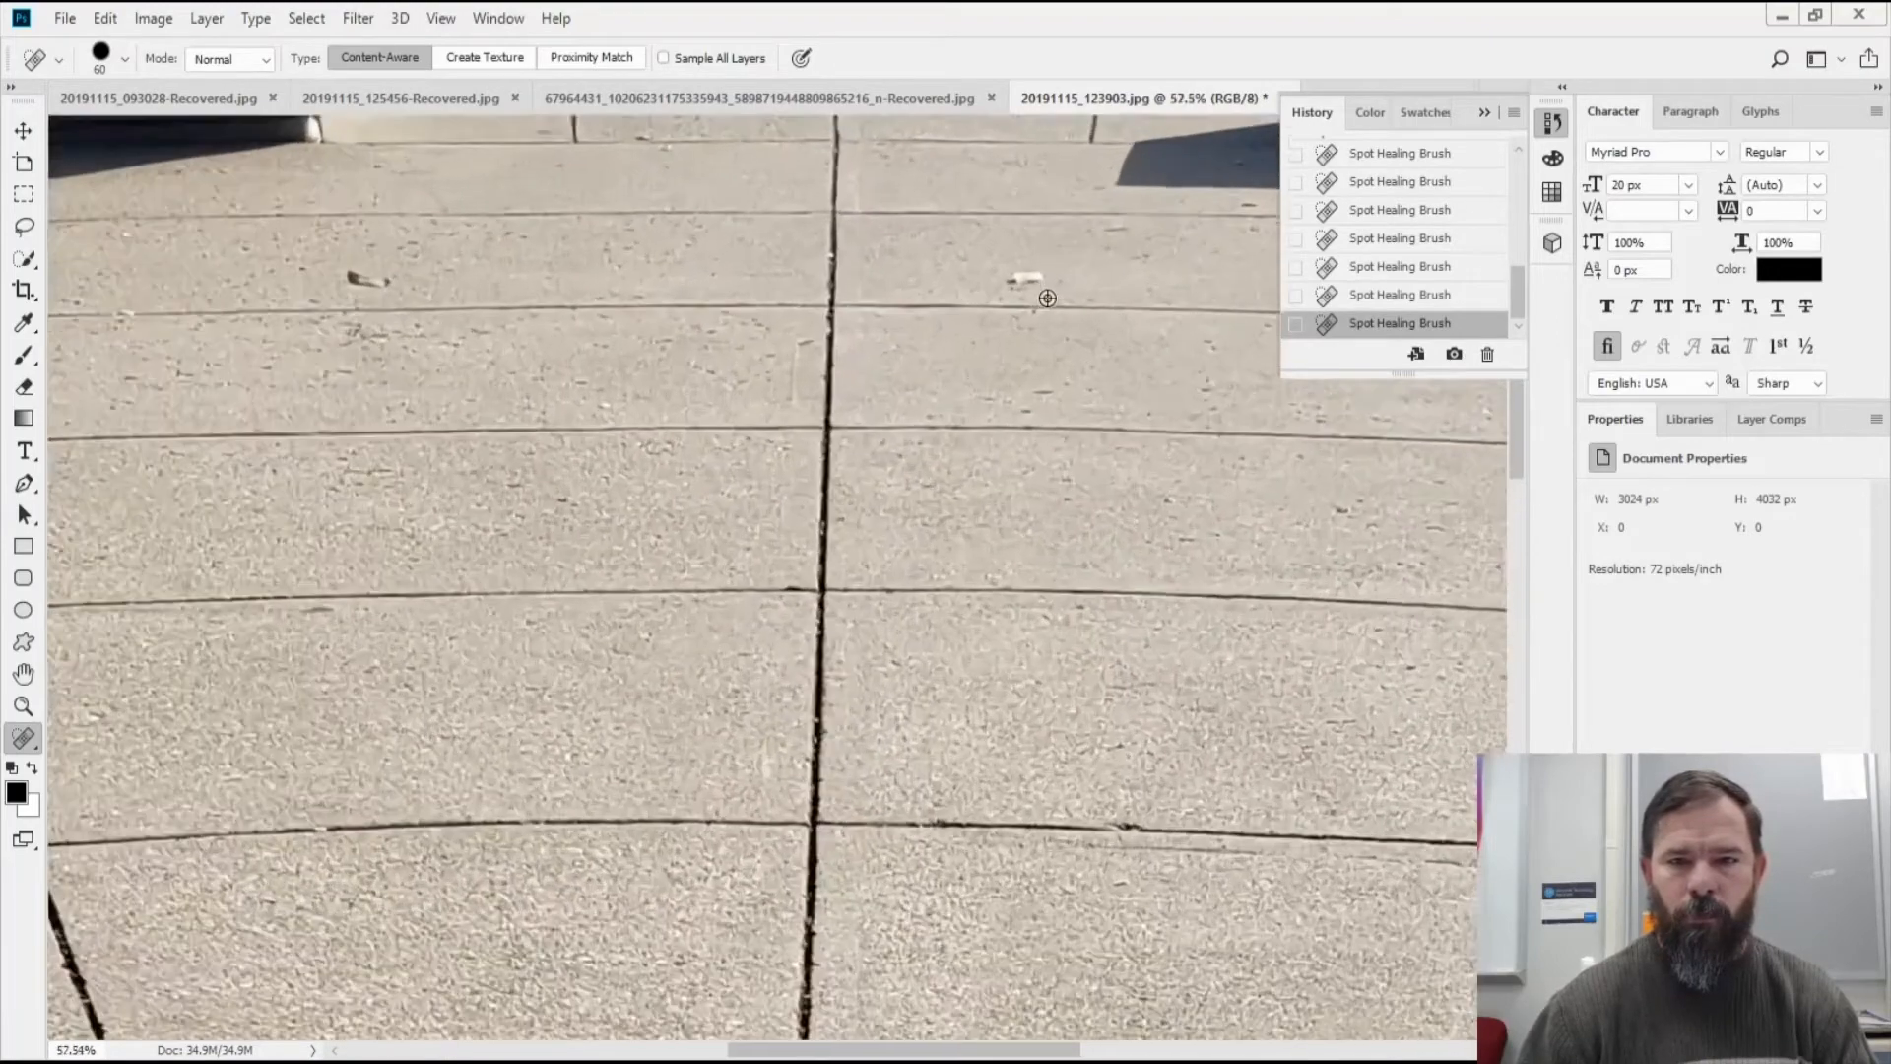
{"action": "left_click_drag", "start_coordinate": [961, 258], "coordinate": [1020, 254]}
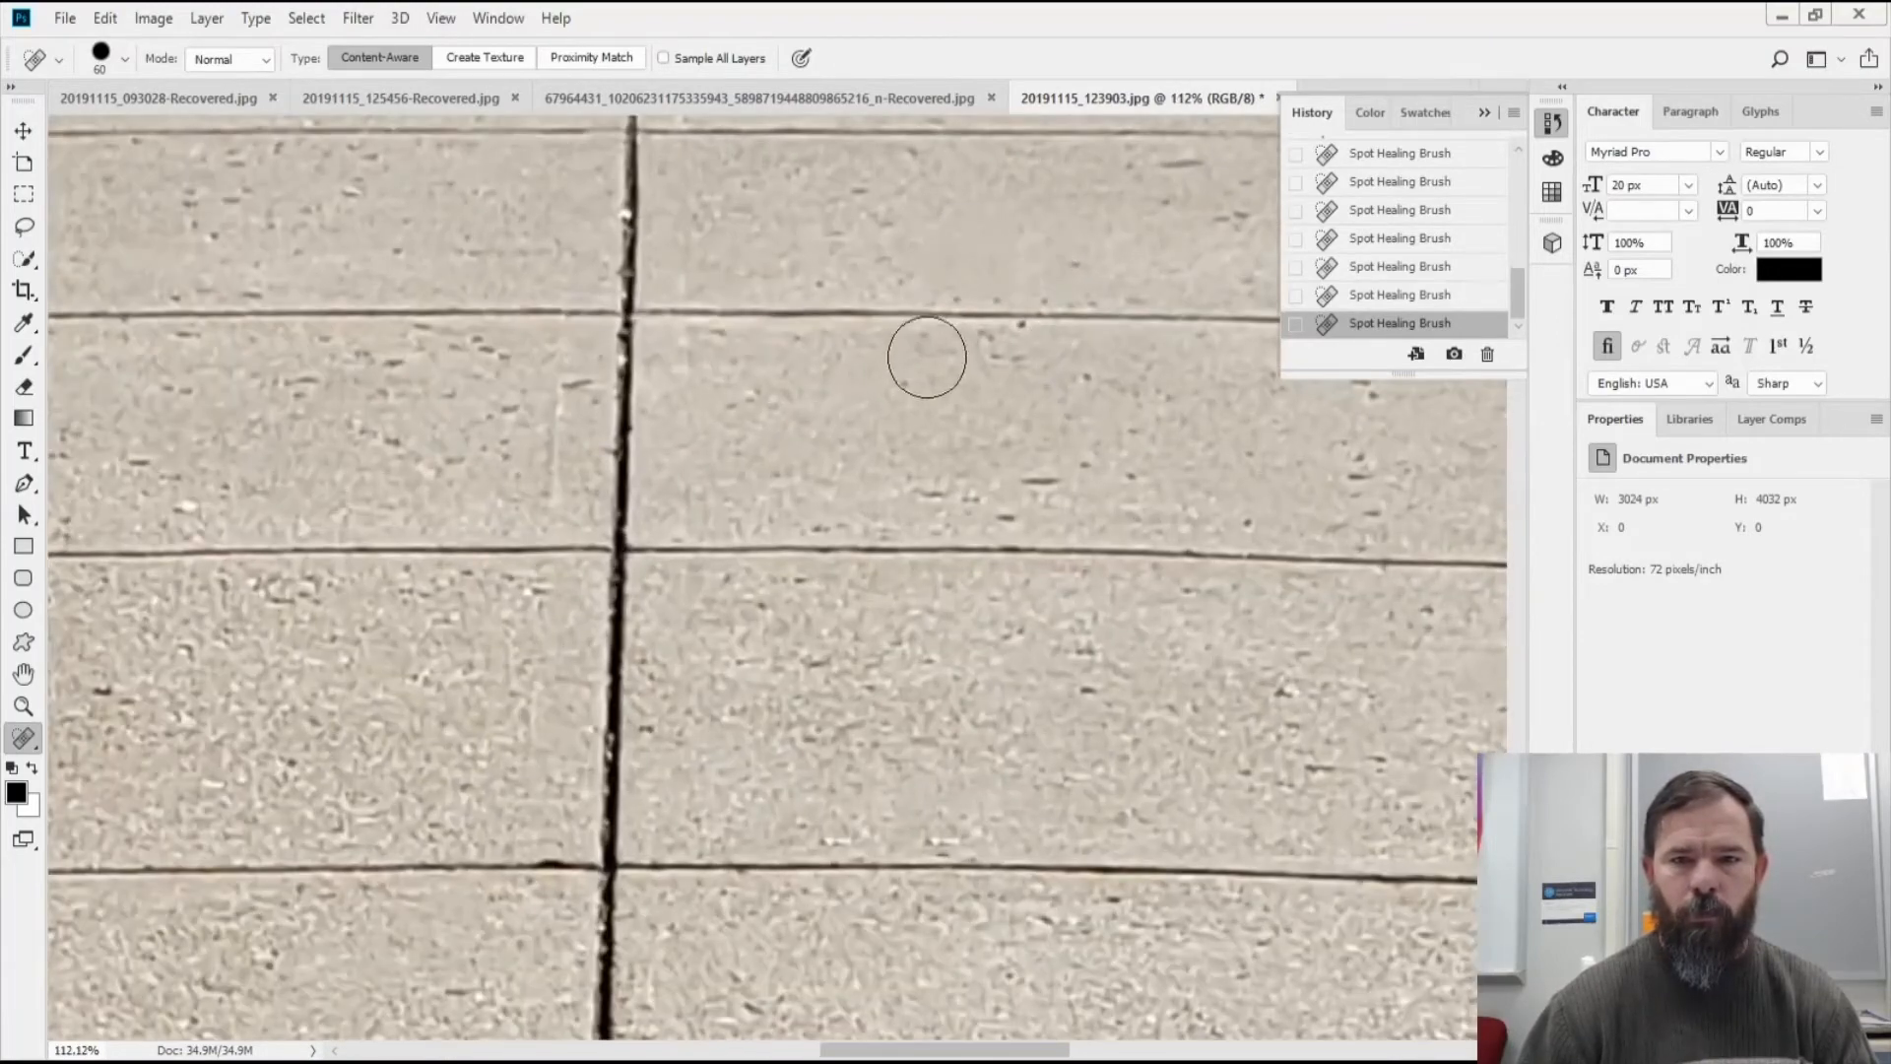
{"action": "scroll", "coordinate": [633, 345], "scroll_direction": "down", "scroll_amount": 2}
{"action": "scroll", "coordinate": [642, 353], "scroll_direction": "up", "scroll_amount": 2}
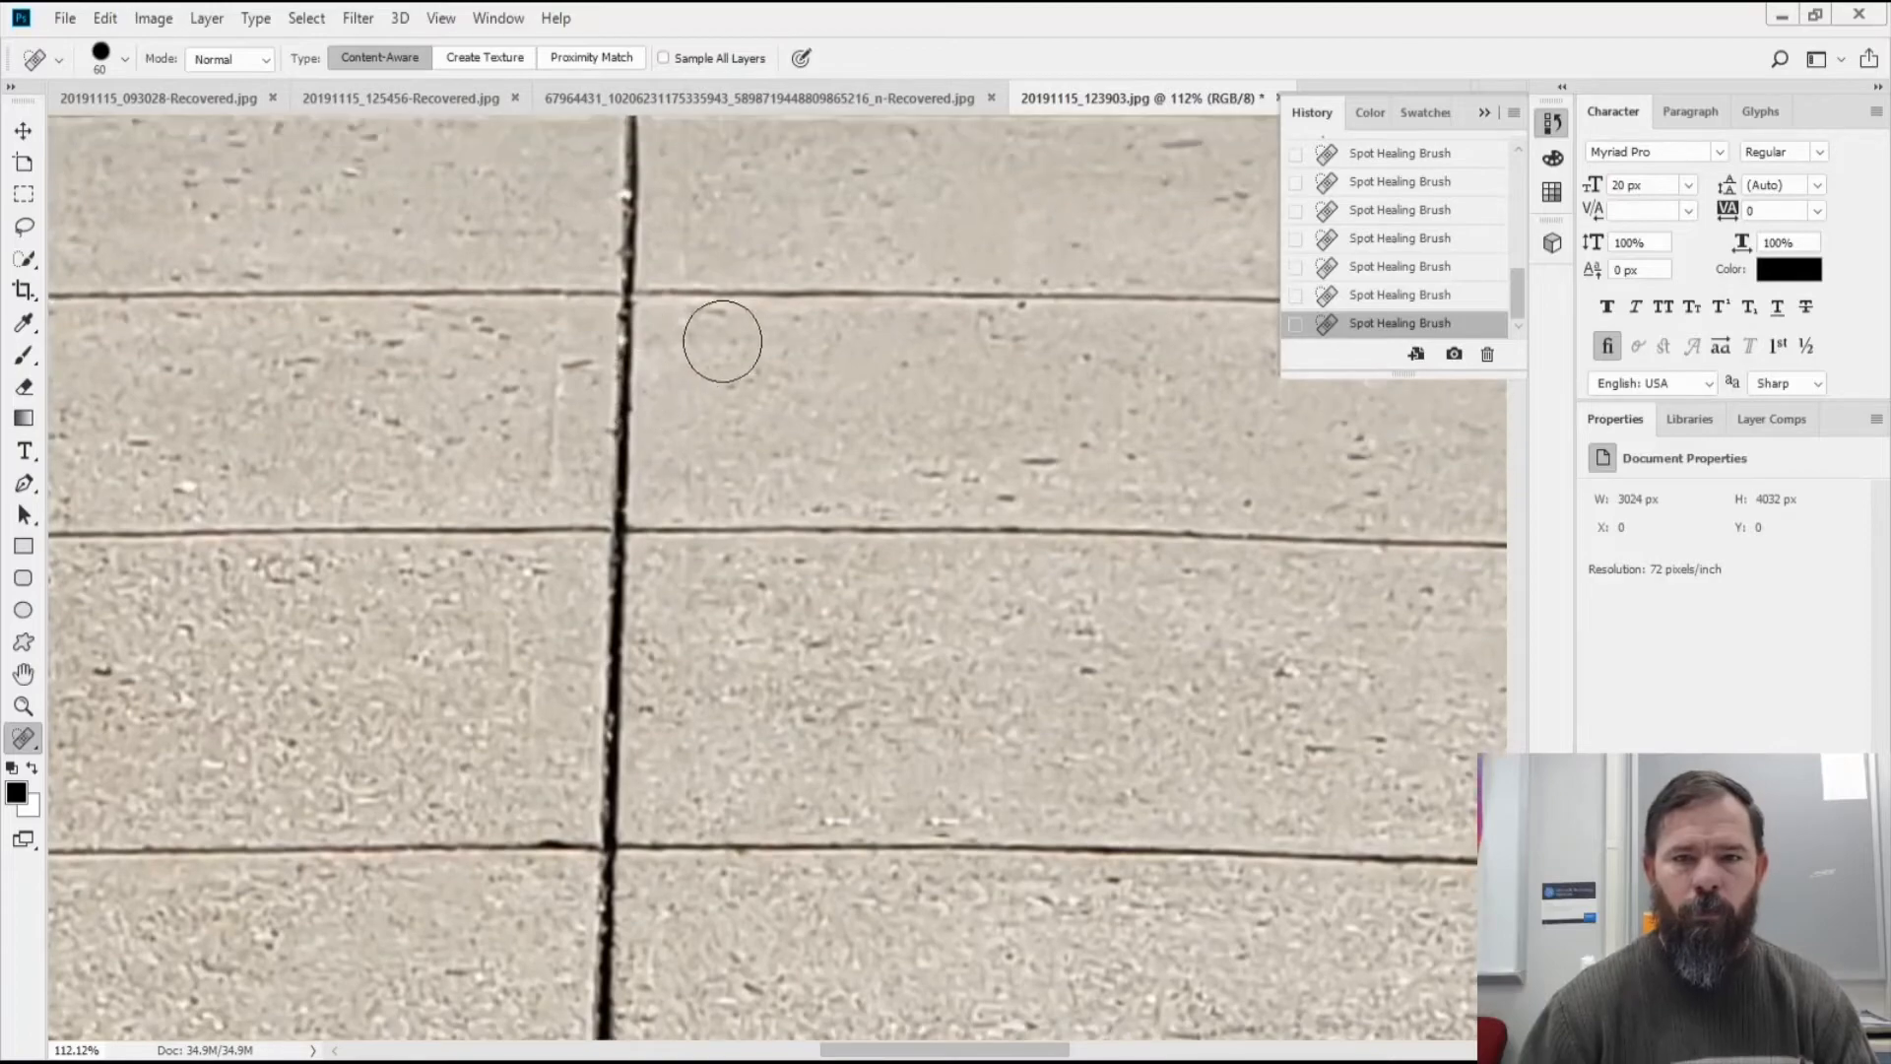
Remove the dark leaf and the remaining small debris from the far slabs left of the centre line
{"action": "scroll", "coordinate": [748, 335], "scroll_direction": "down", "scroll_amount": 5}
{"action": "scroll", "coordinate": [353, 355], "scroll_direction": "up", "scroll_amount": 1}
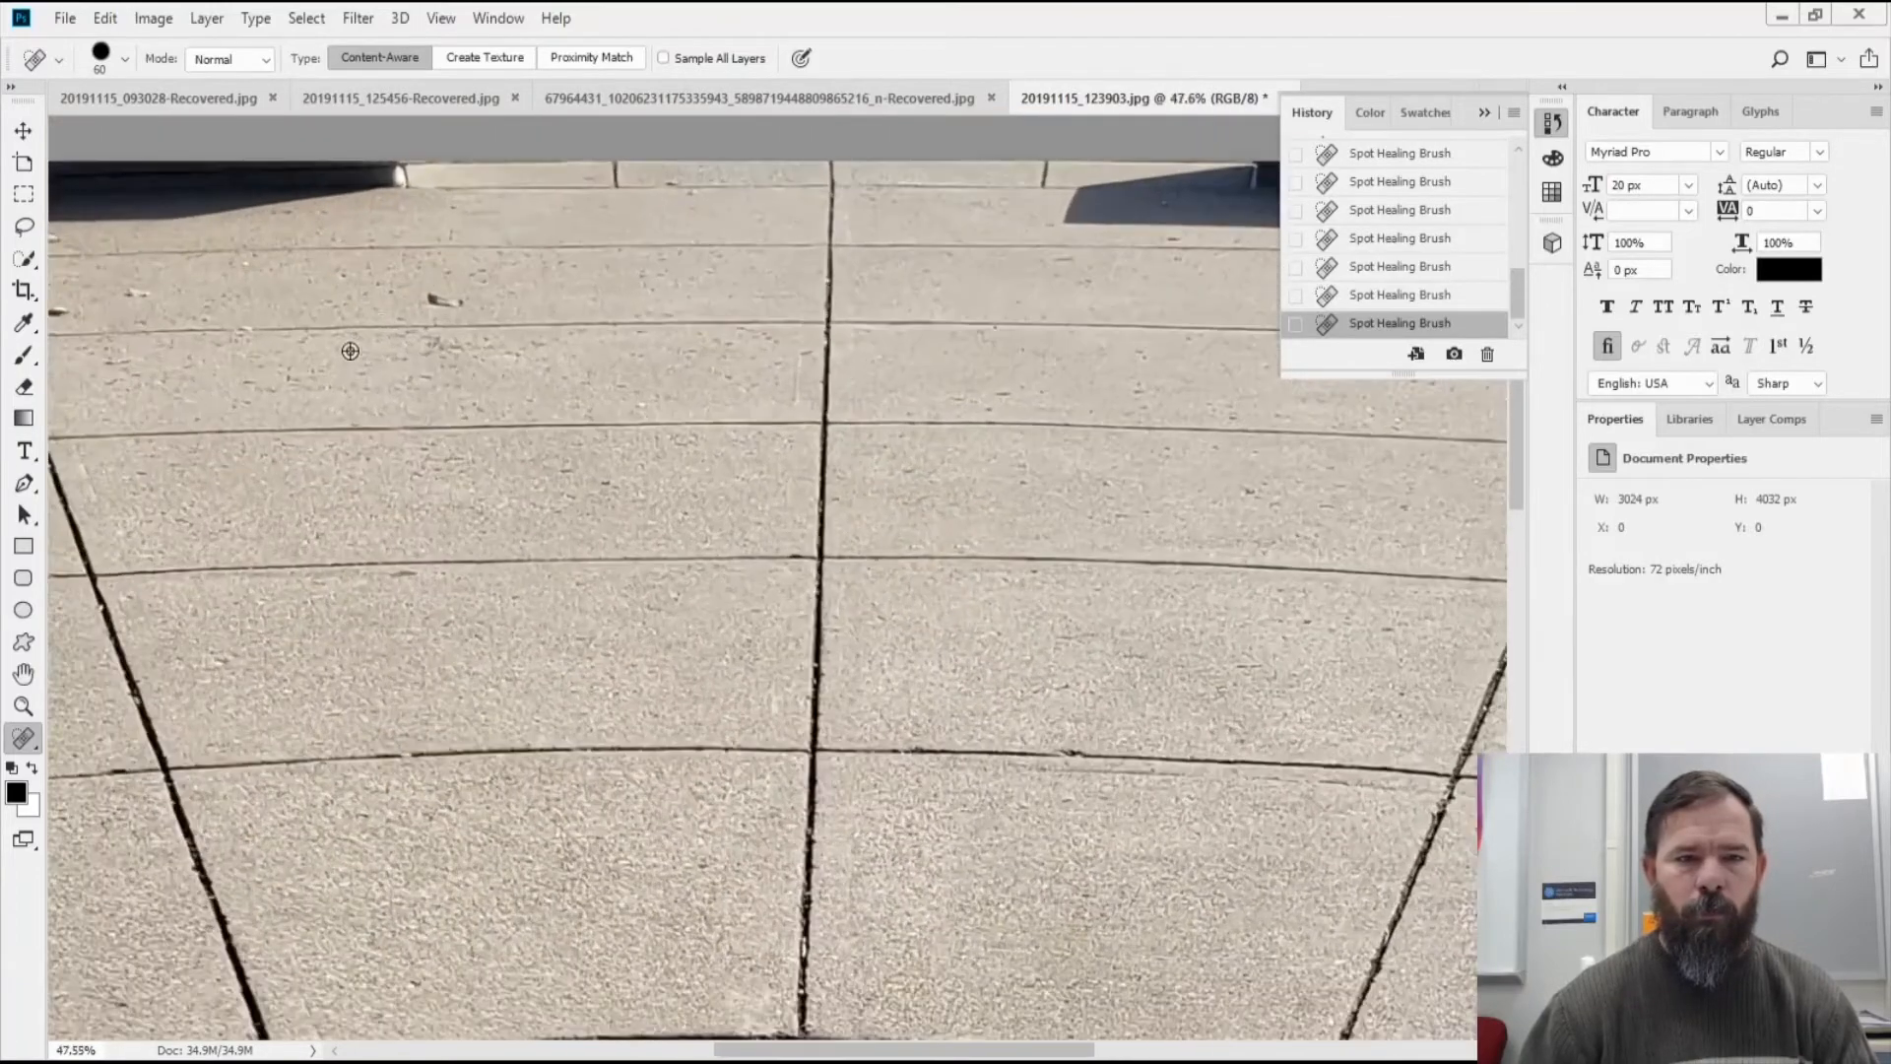
{"action": "left_click_drag", "start_coordinate": [409, 286], "coordinate": [471, 296]}
{"action": "scroll", "coordinate": [346, 341], "scroll_direction": "down", "scroll_amount": 1}
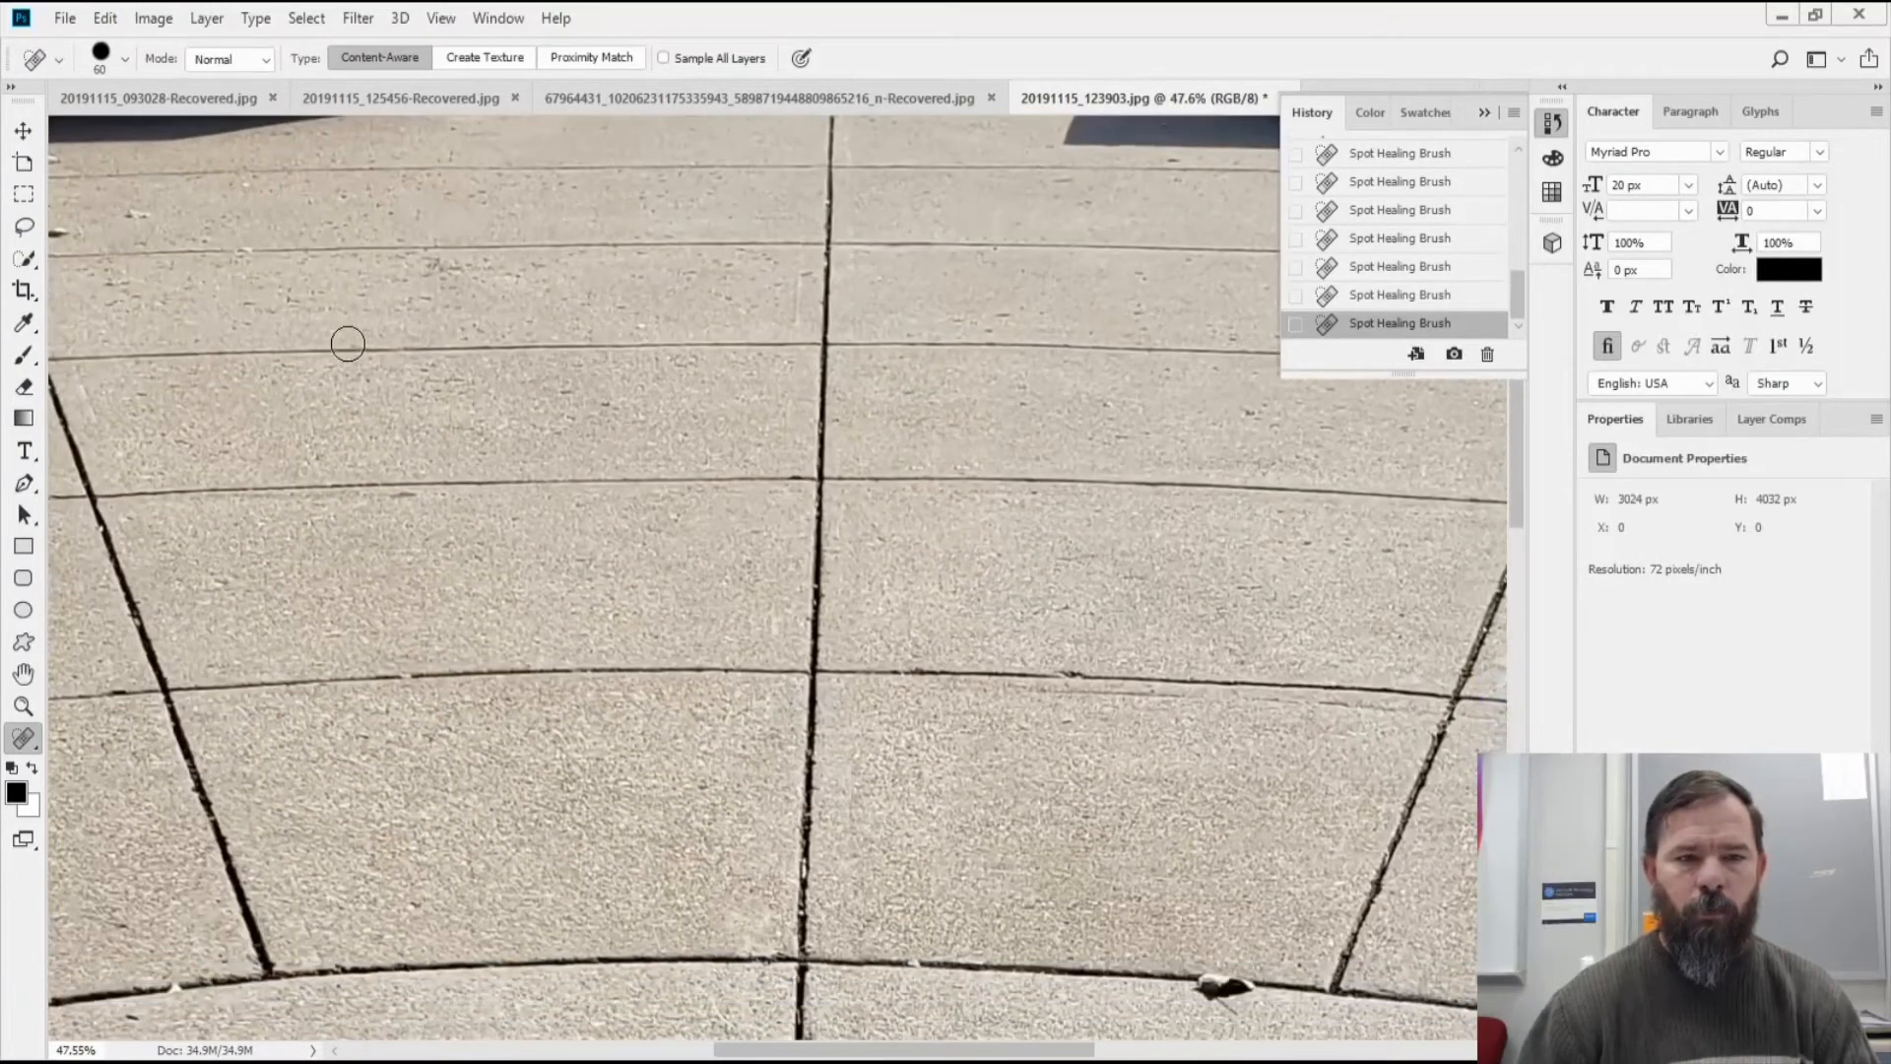
{"action": "scroll", "coordinate": [346, 338], "scroll_direction": "down", "scroll_amount": 3}
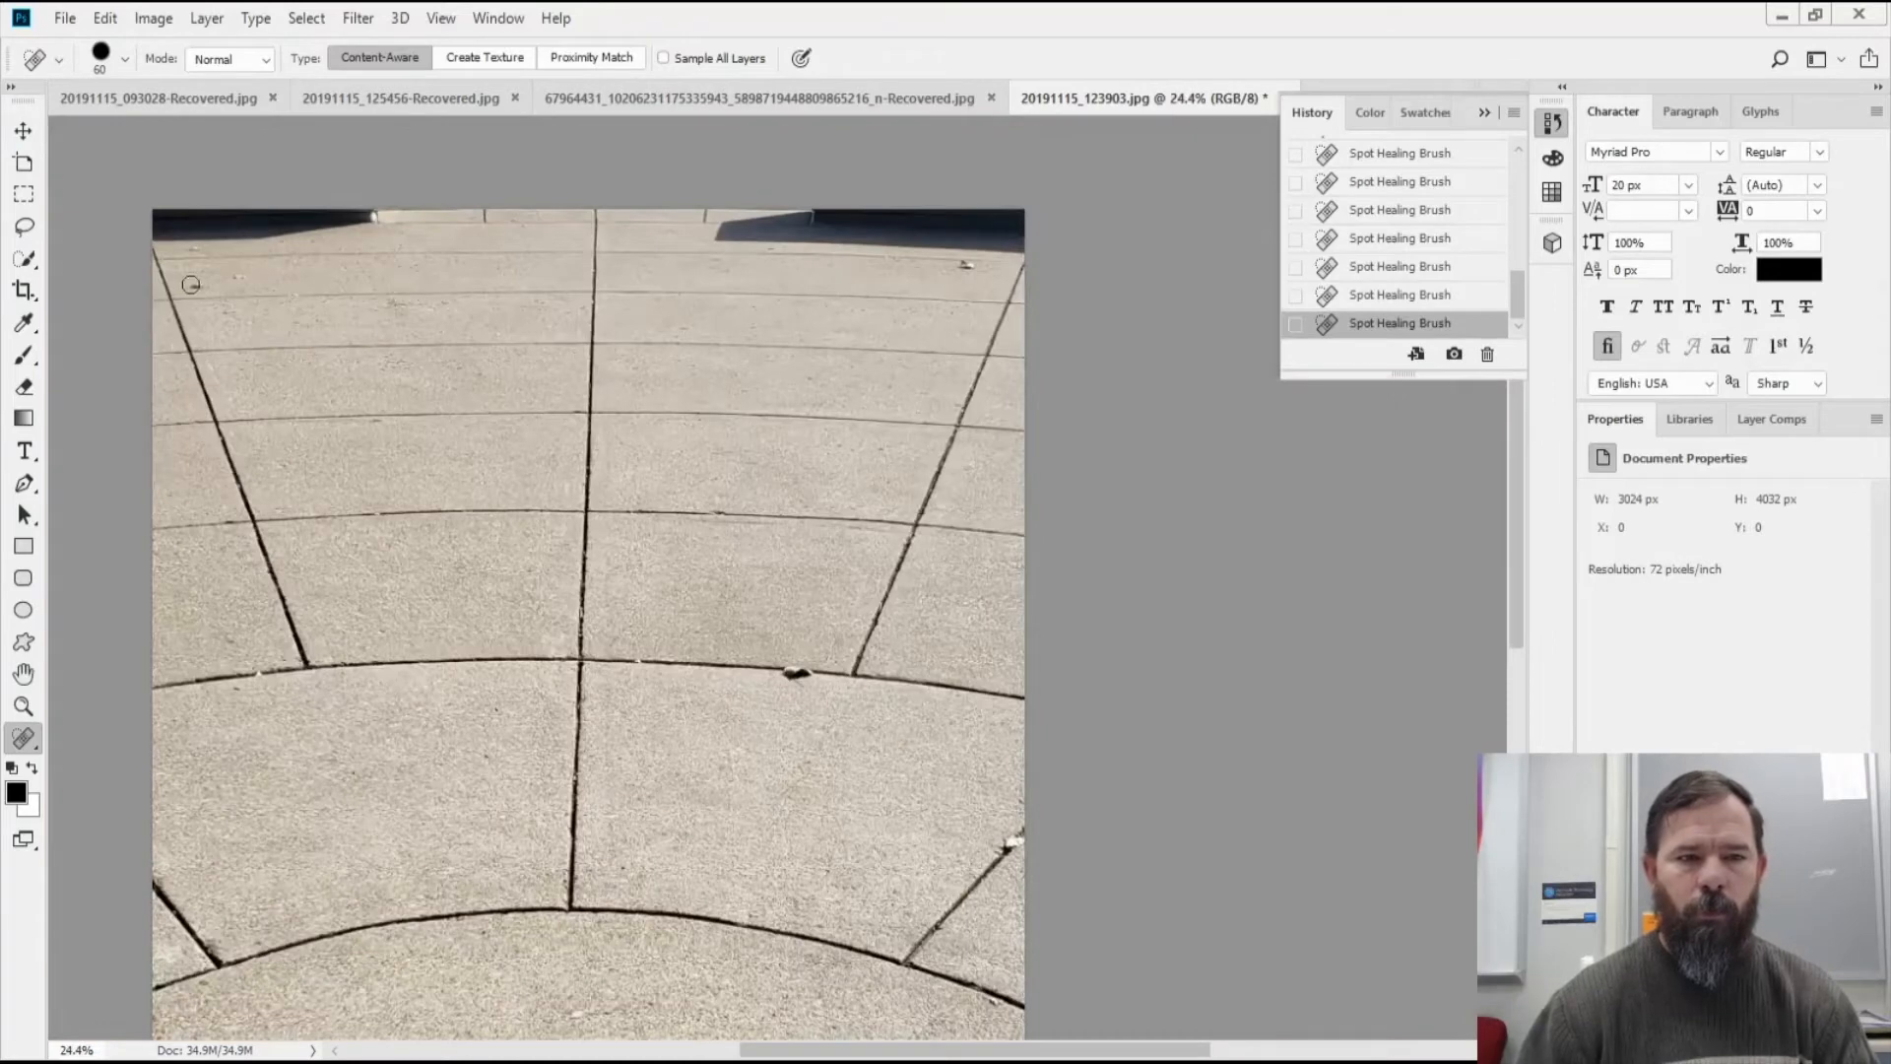
{"action": "left_click_drag", "start_coordinate": [233, 273], "coordinate": [255, 277]}
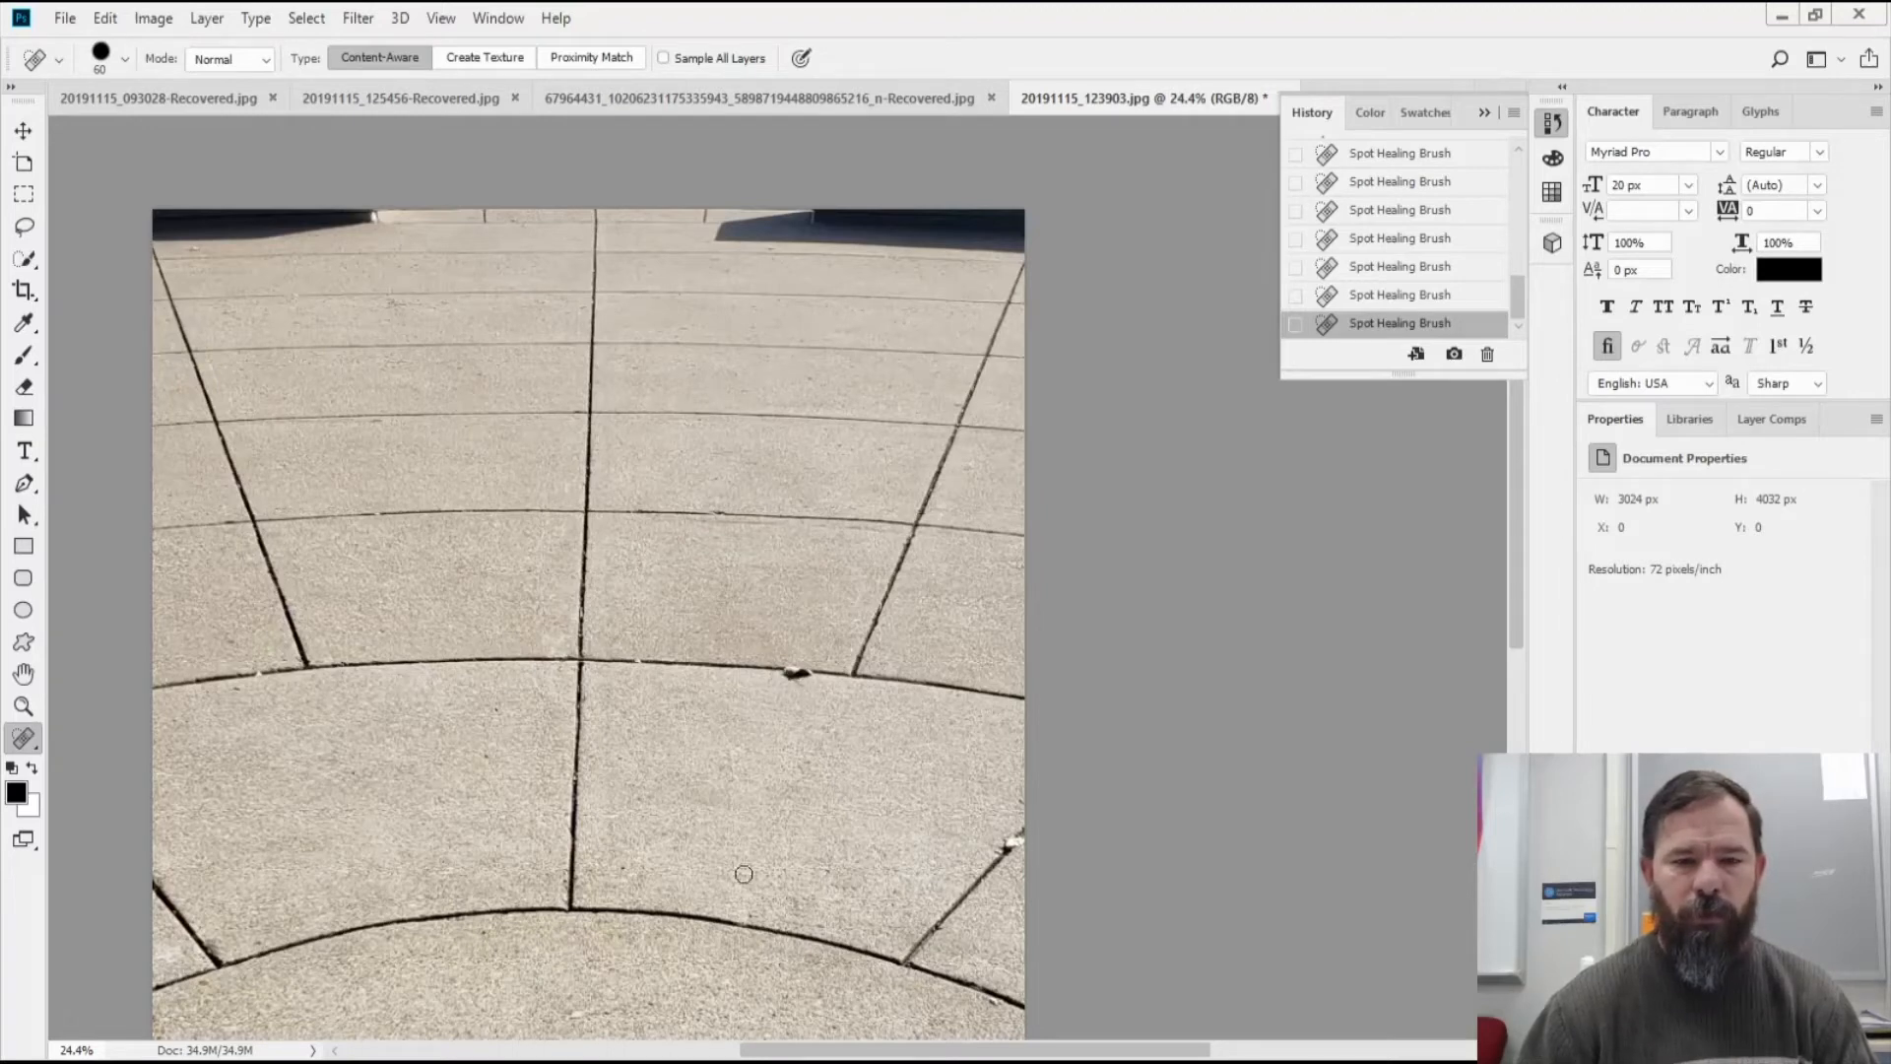
Heal the dark spot near the right edge of the large front slab and check the rest of the pavement
{"action": "scroll", "coordinate": [744, 873], "scroll_direction": "down", "scroll_amount": 3}
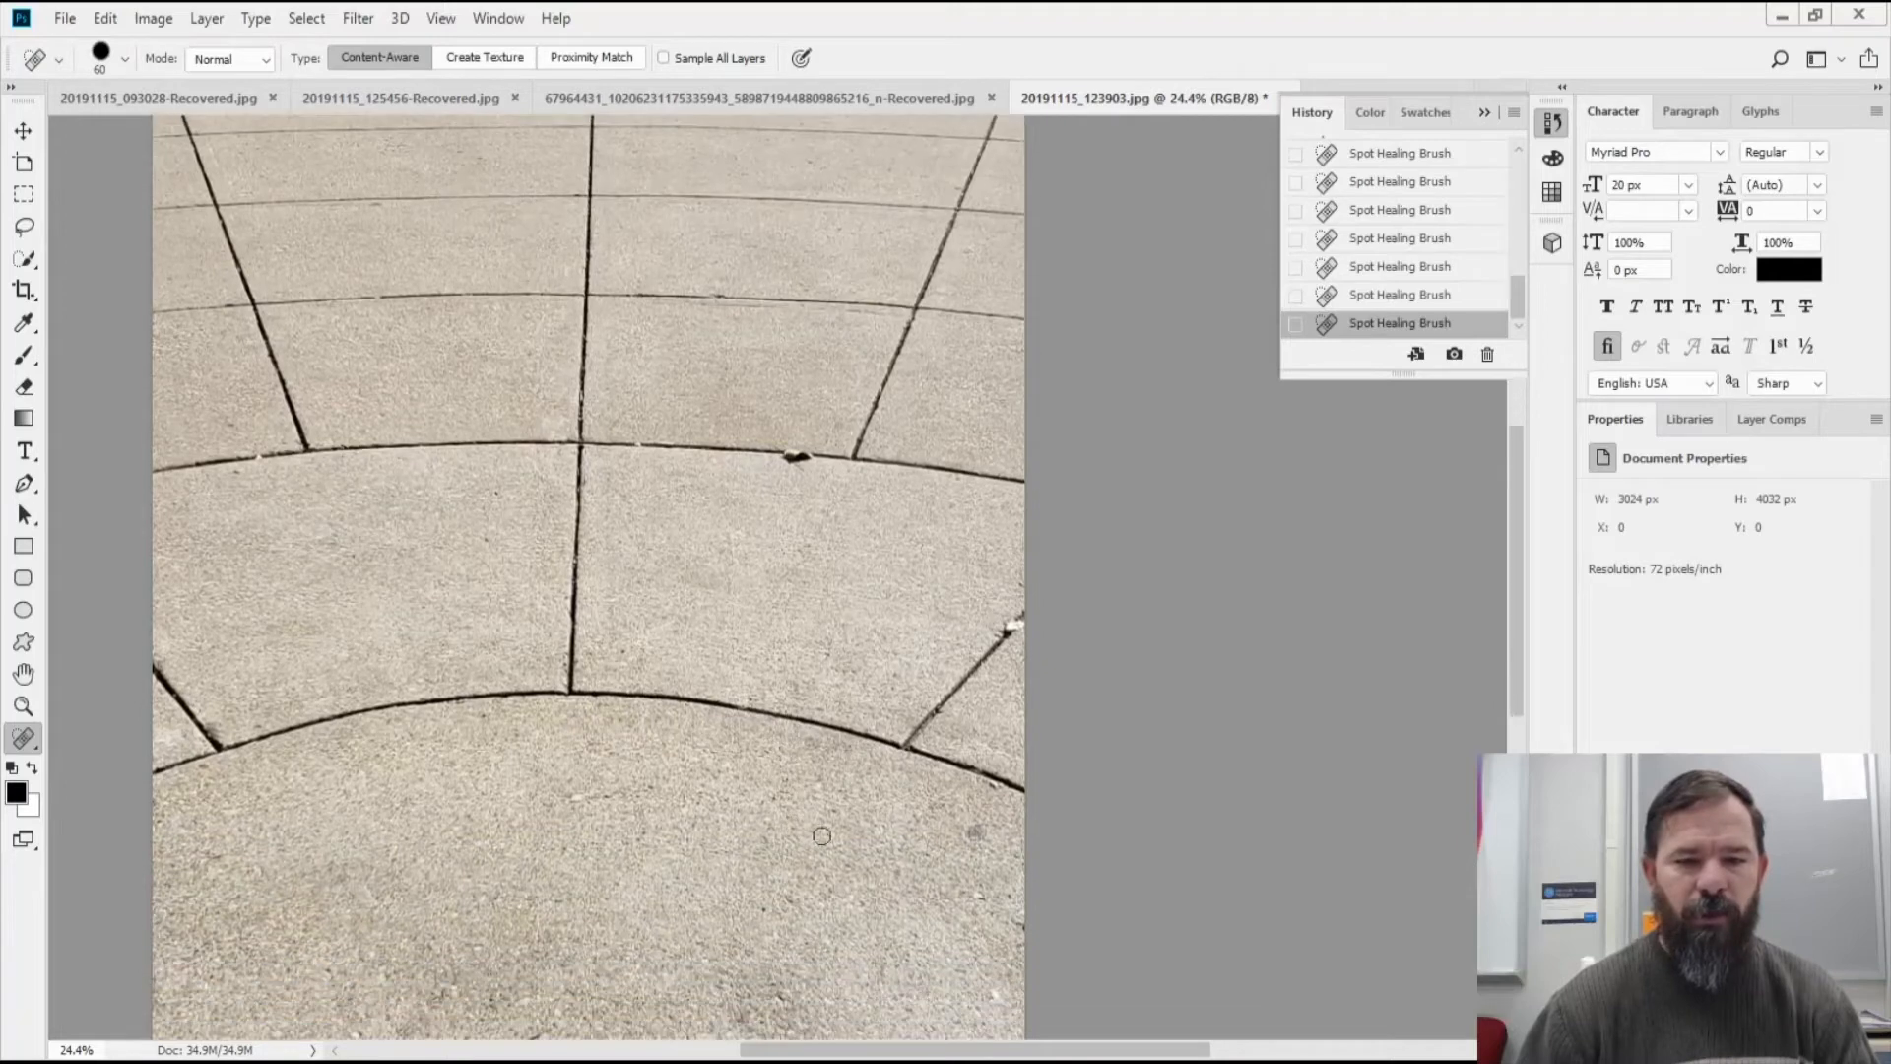
{"action": "left_click_drag", "start_coordinate": [975, 827], "coordinate": [976, 832]}
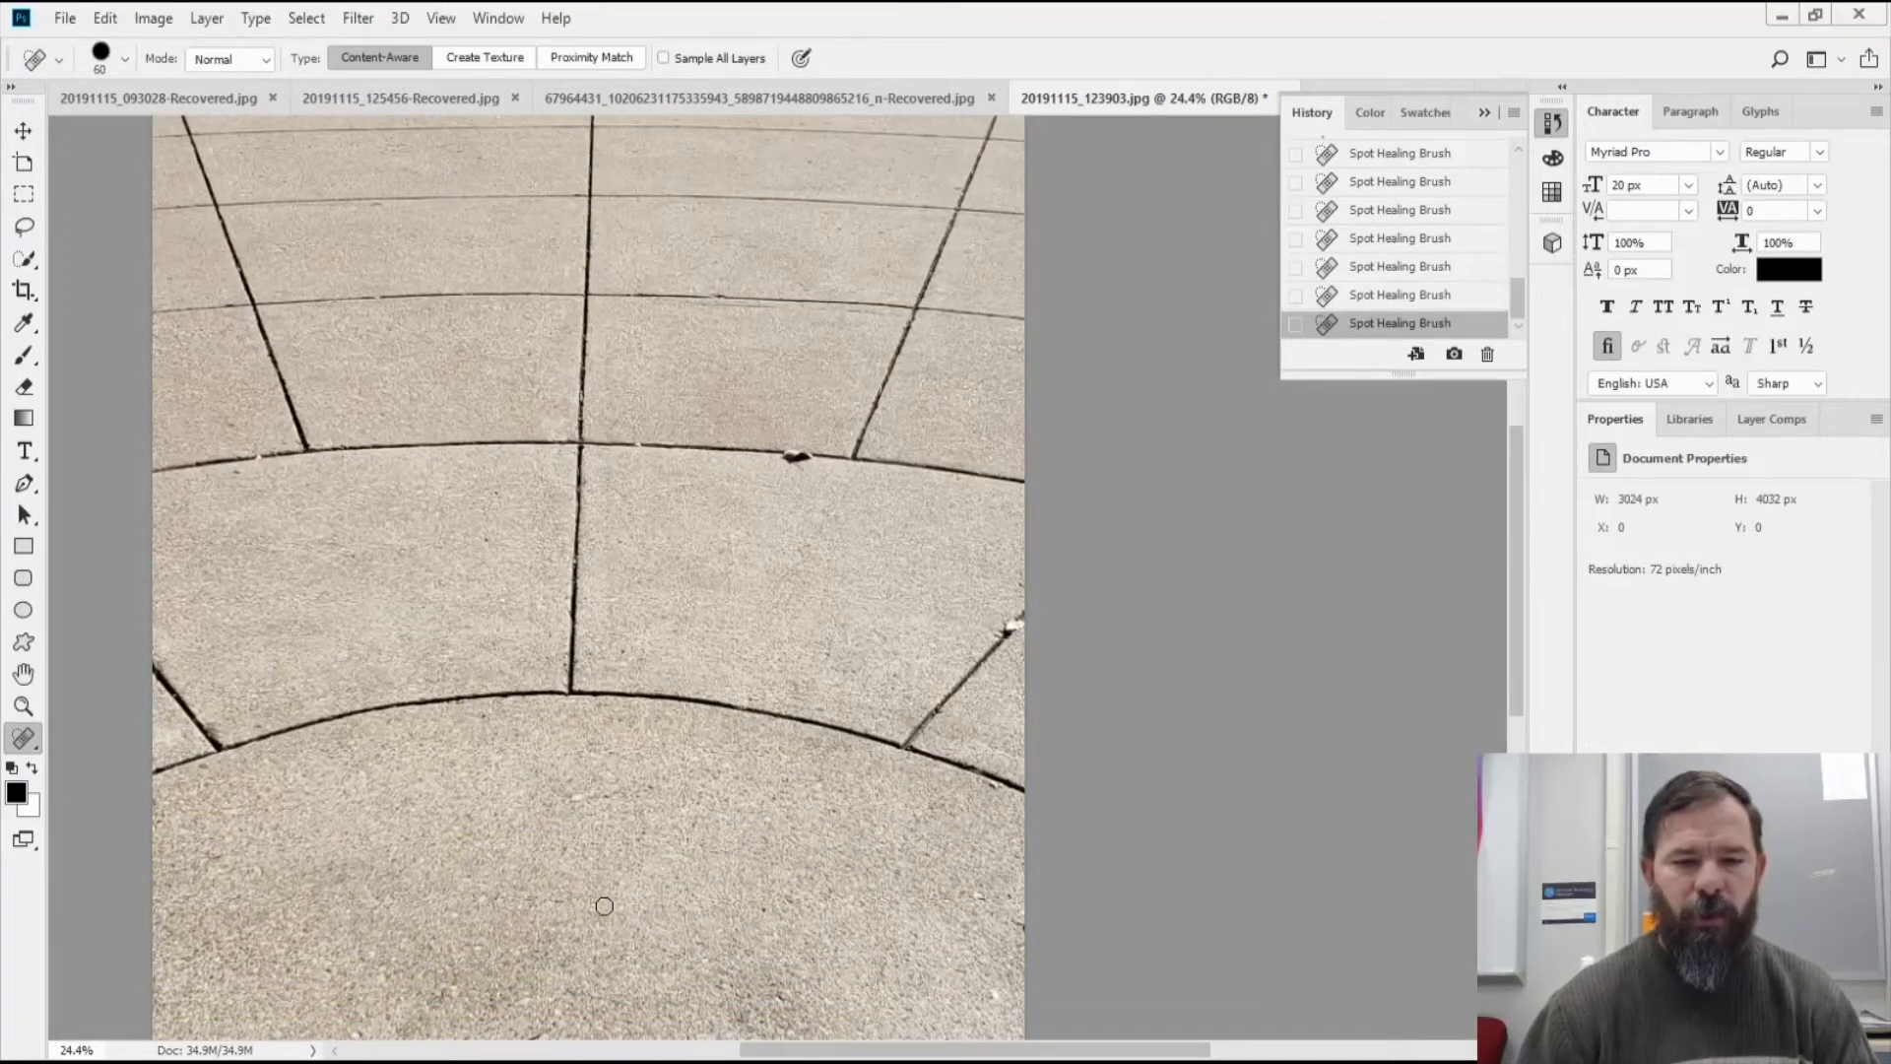
{"action": "scroll", "coordinate": [600, 891], "scroll_direction": "down", "scroll_amount": 2}
{"action": "scroll", "coordinate": [585, 852], "scroll_direction": "up", "scroll_amount": 1}
{"action": "scroll", "coordinate": [585, 852], "scroll_direction": "up", "scroll_amount": 4}
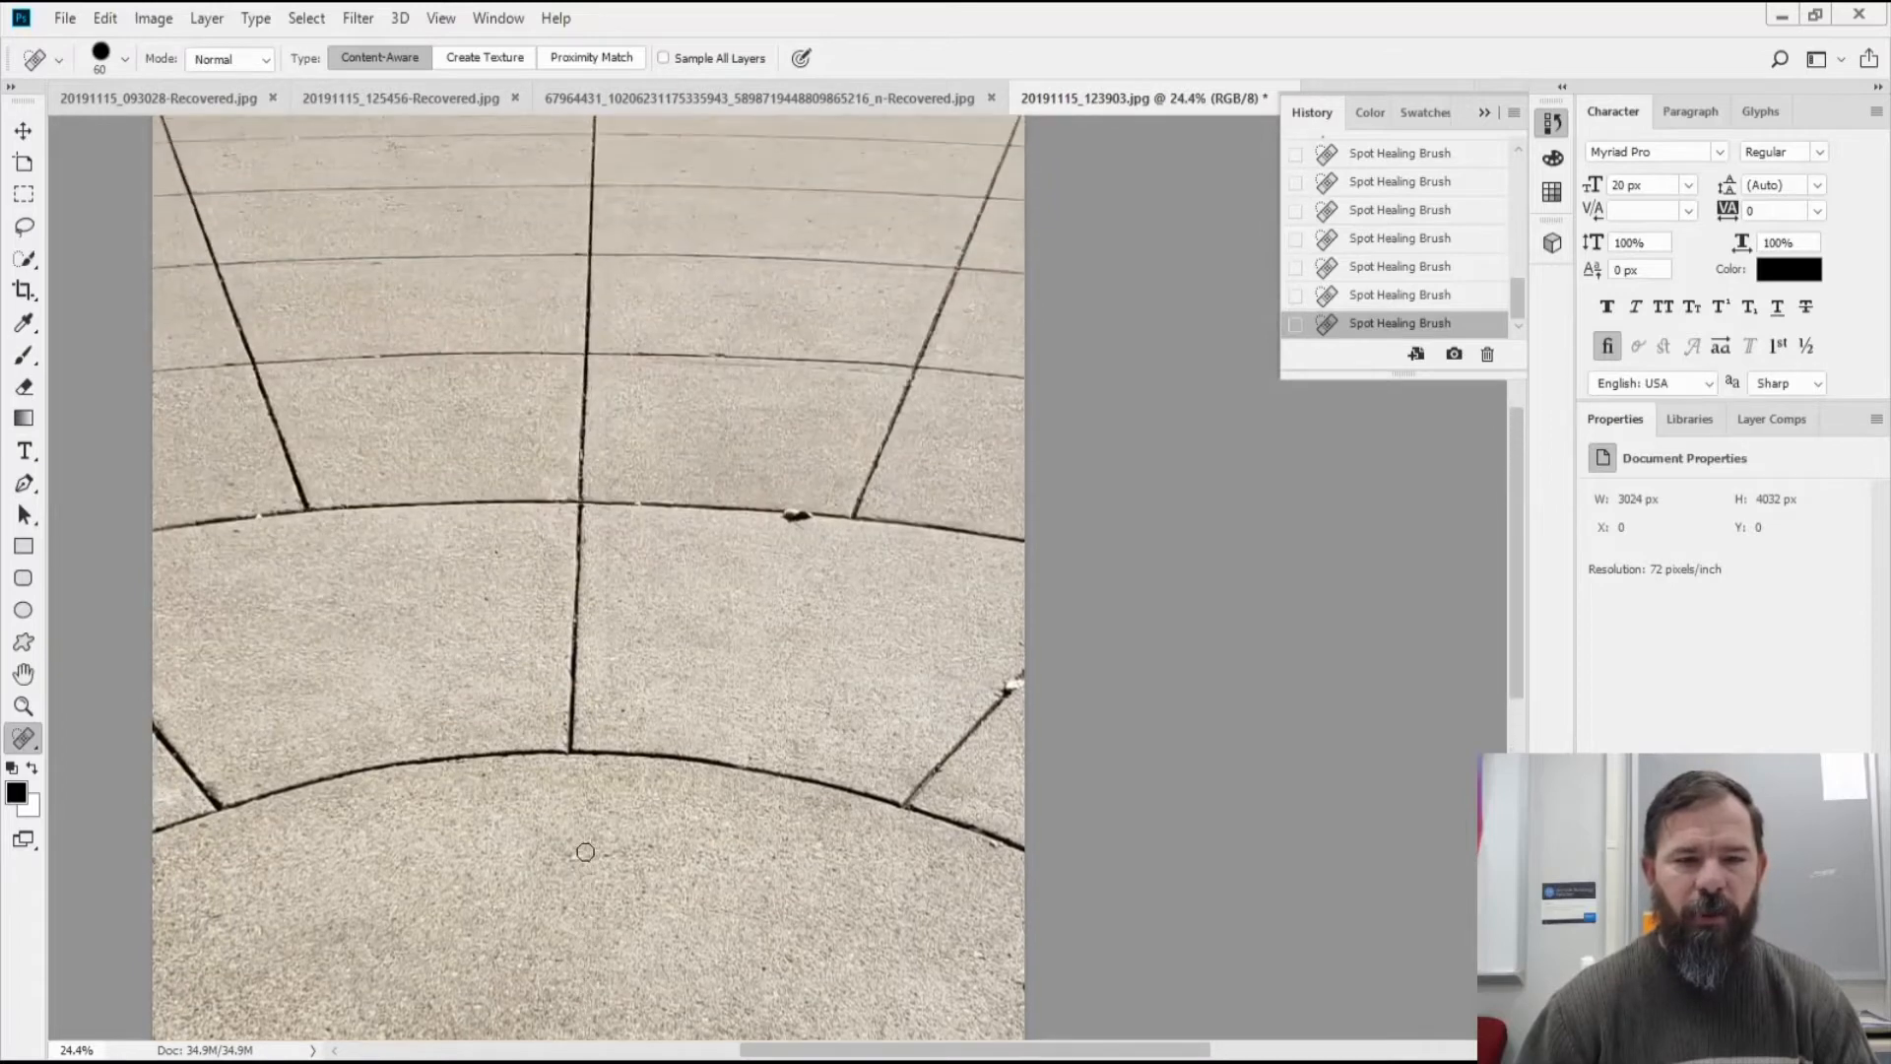
{"action": "scroll", "coordinate": [585, 863], "scroll_direction": "down", "scroll_amount": 2}
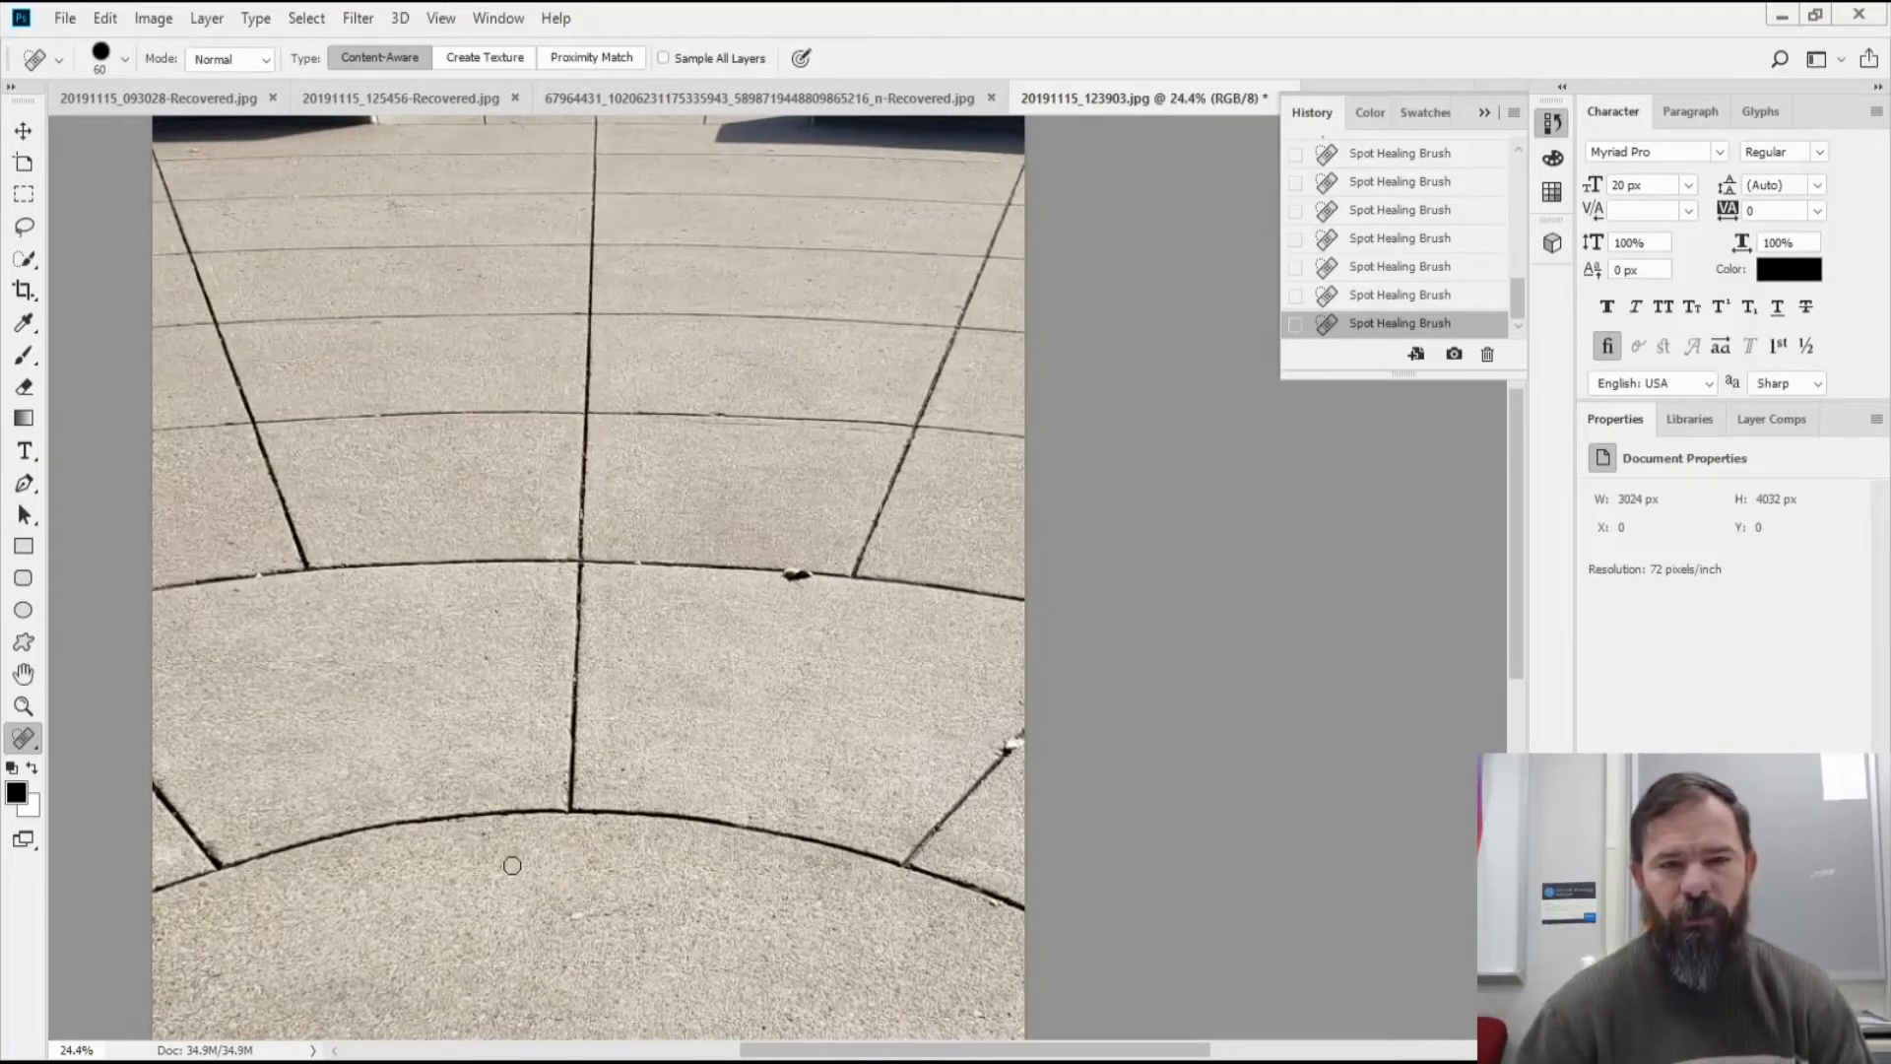
Switch back to the portrait of the man in the cap and compare its opened state with the latest healing stroke
{"action": "left_click", "coordinate": [936, 99]}
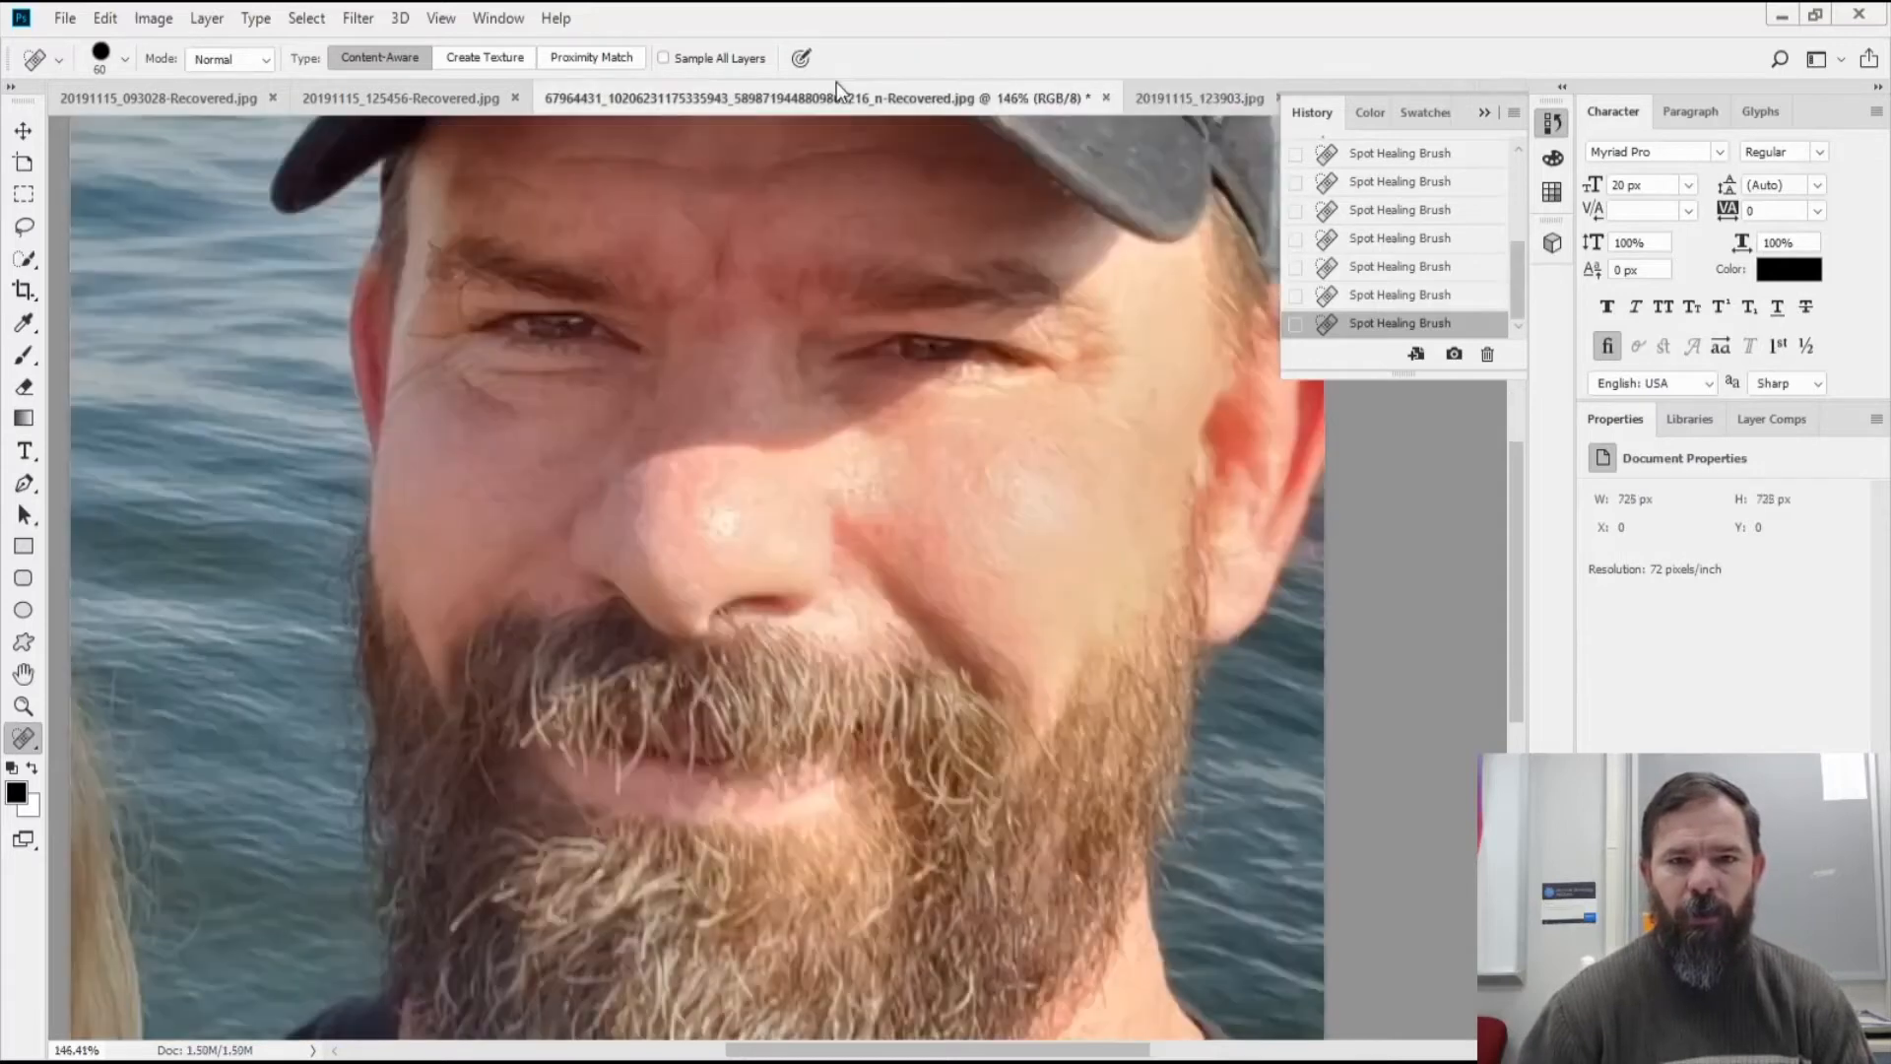
{"action": "scroll", "coordinate": [1400, 214], "scroll_direction": "up", "scroll_amount": 5}
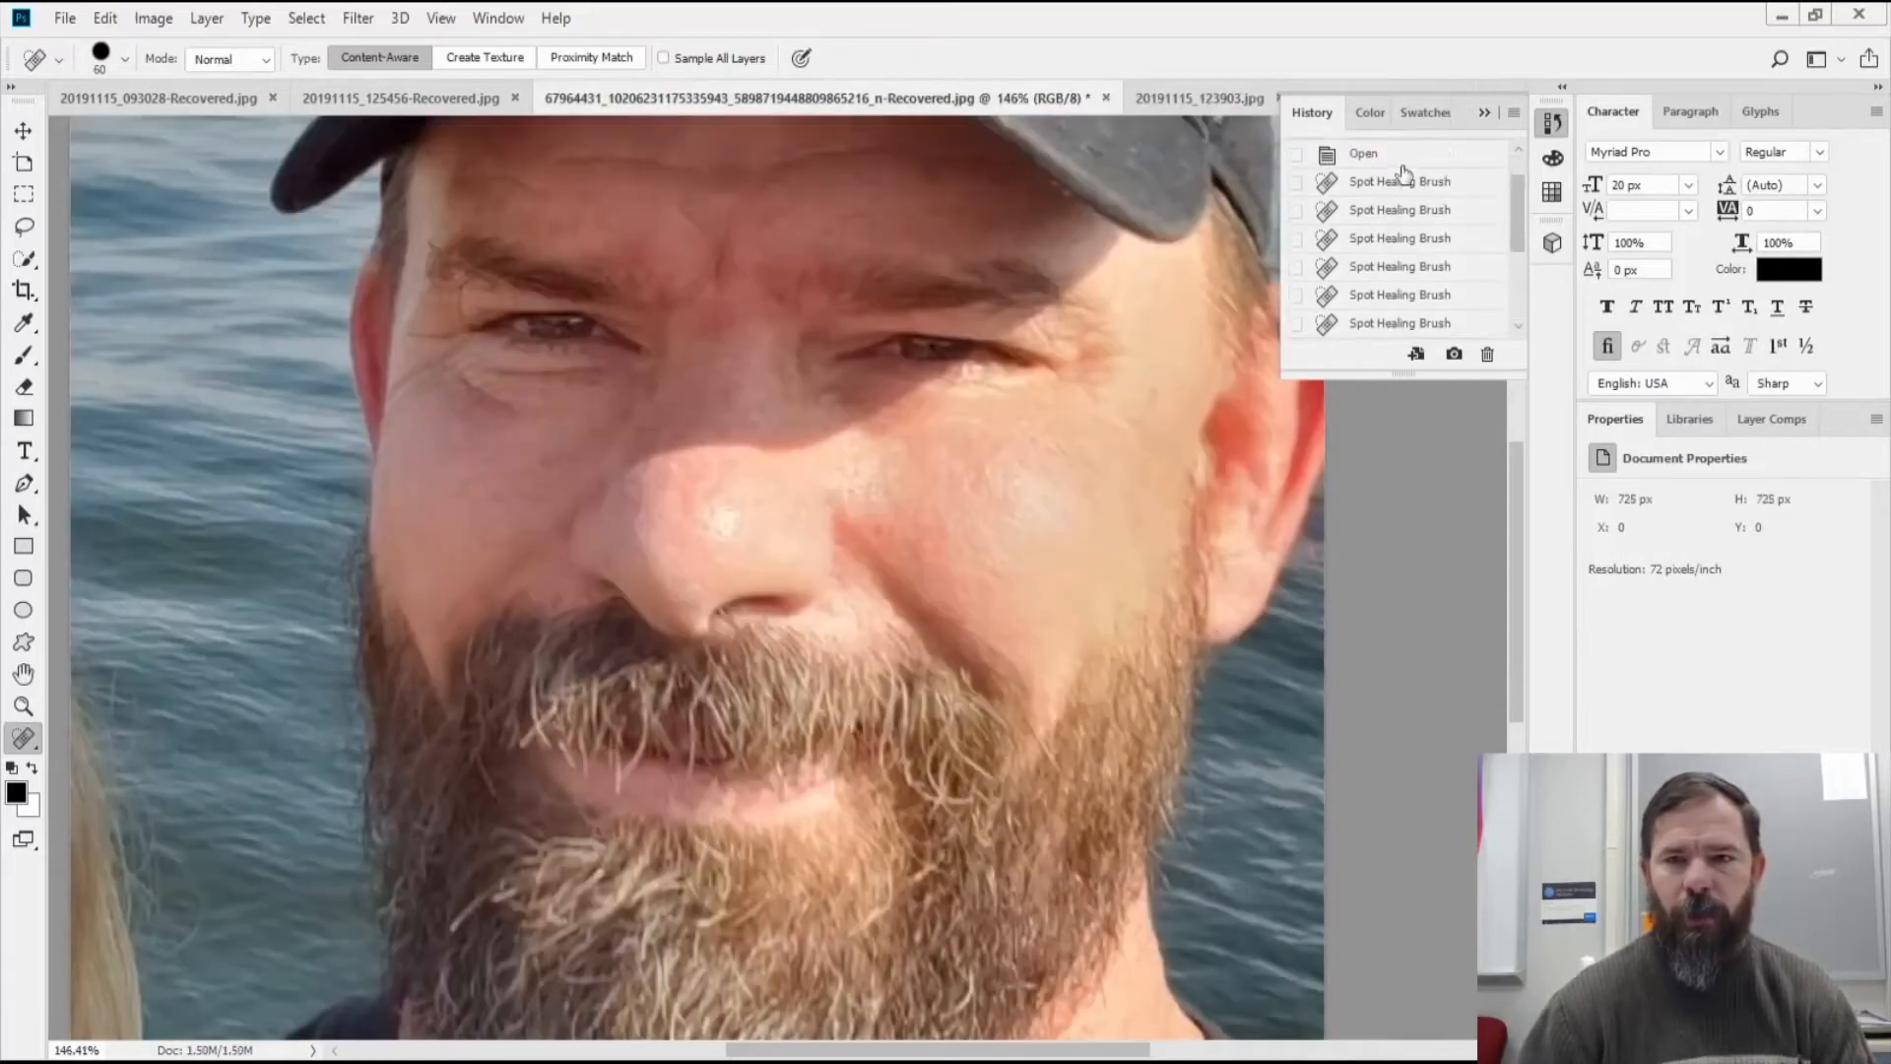
{"action": "left_click", "coordinate": [1406, 162]}
{"action": "scroll", "coordinate": [1406, 209], "scroll_direction": "down", "scroll_amount": 3}
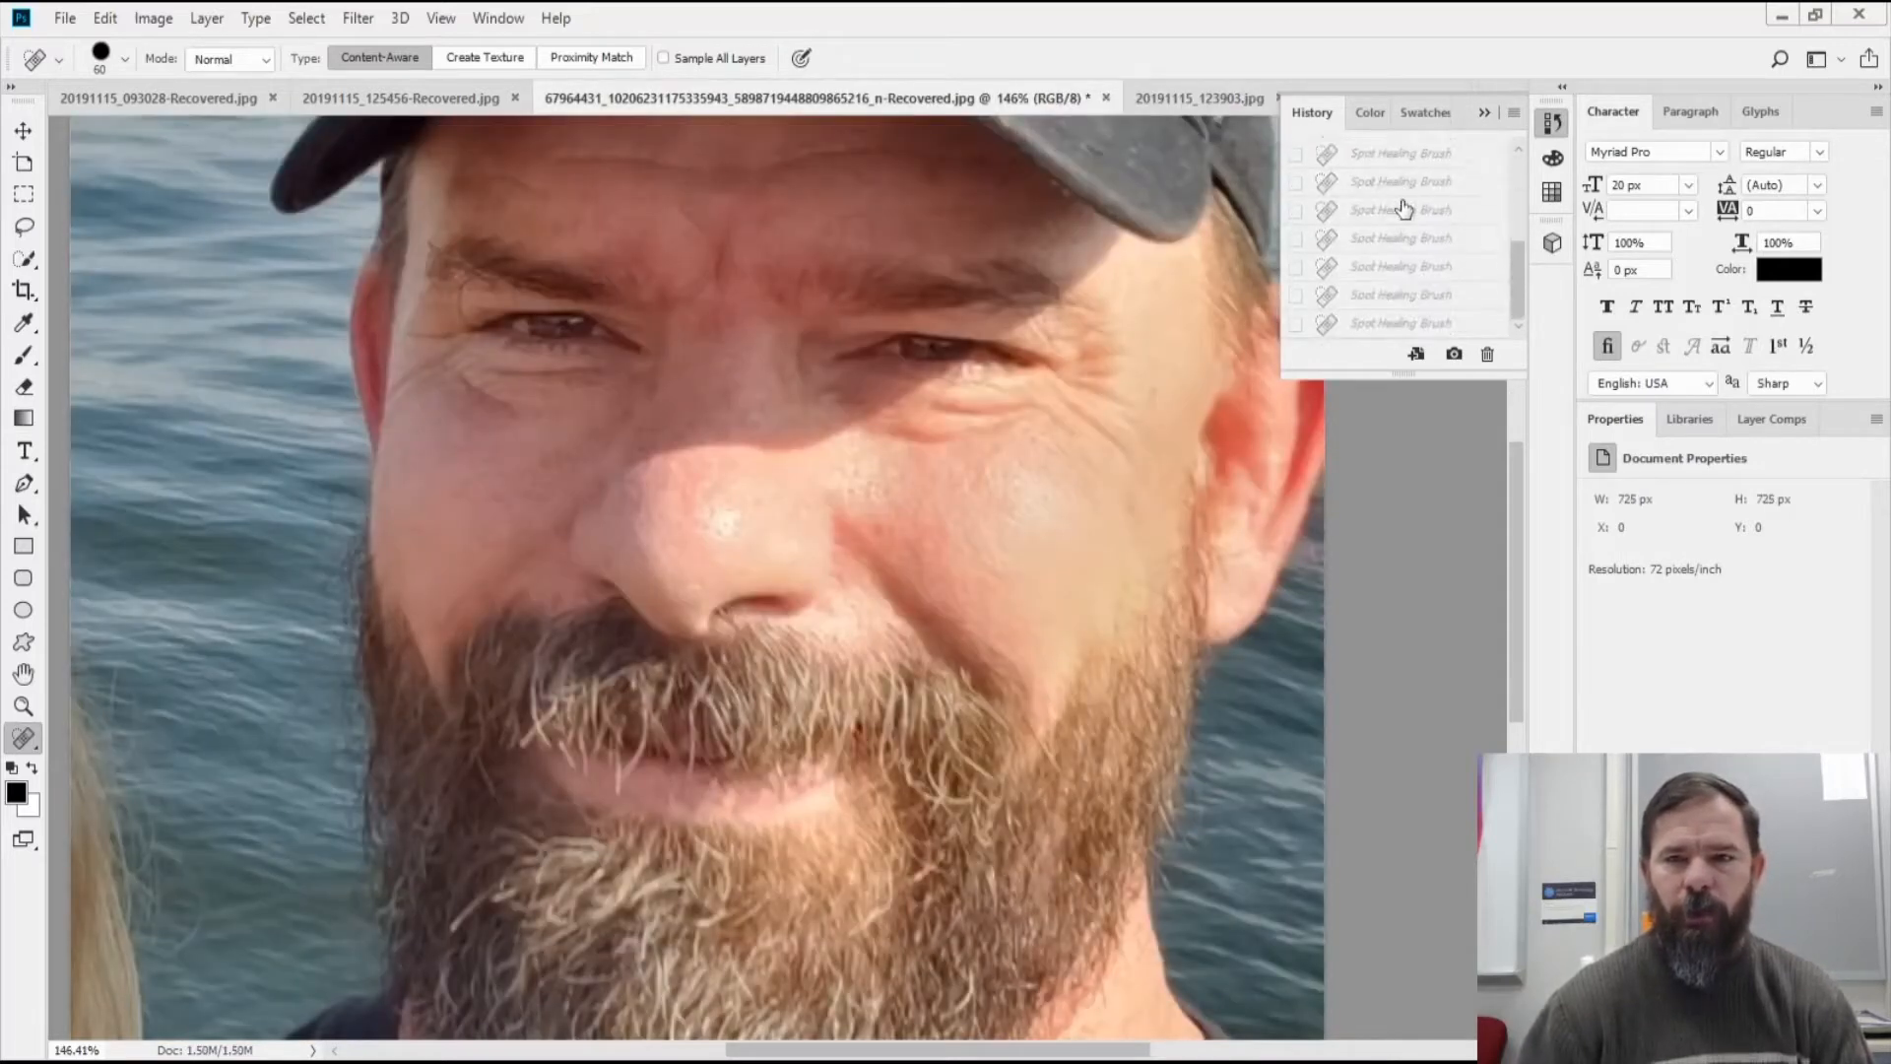
{"action": "left_click", "coordinate": [1399, 323]}
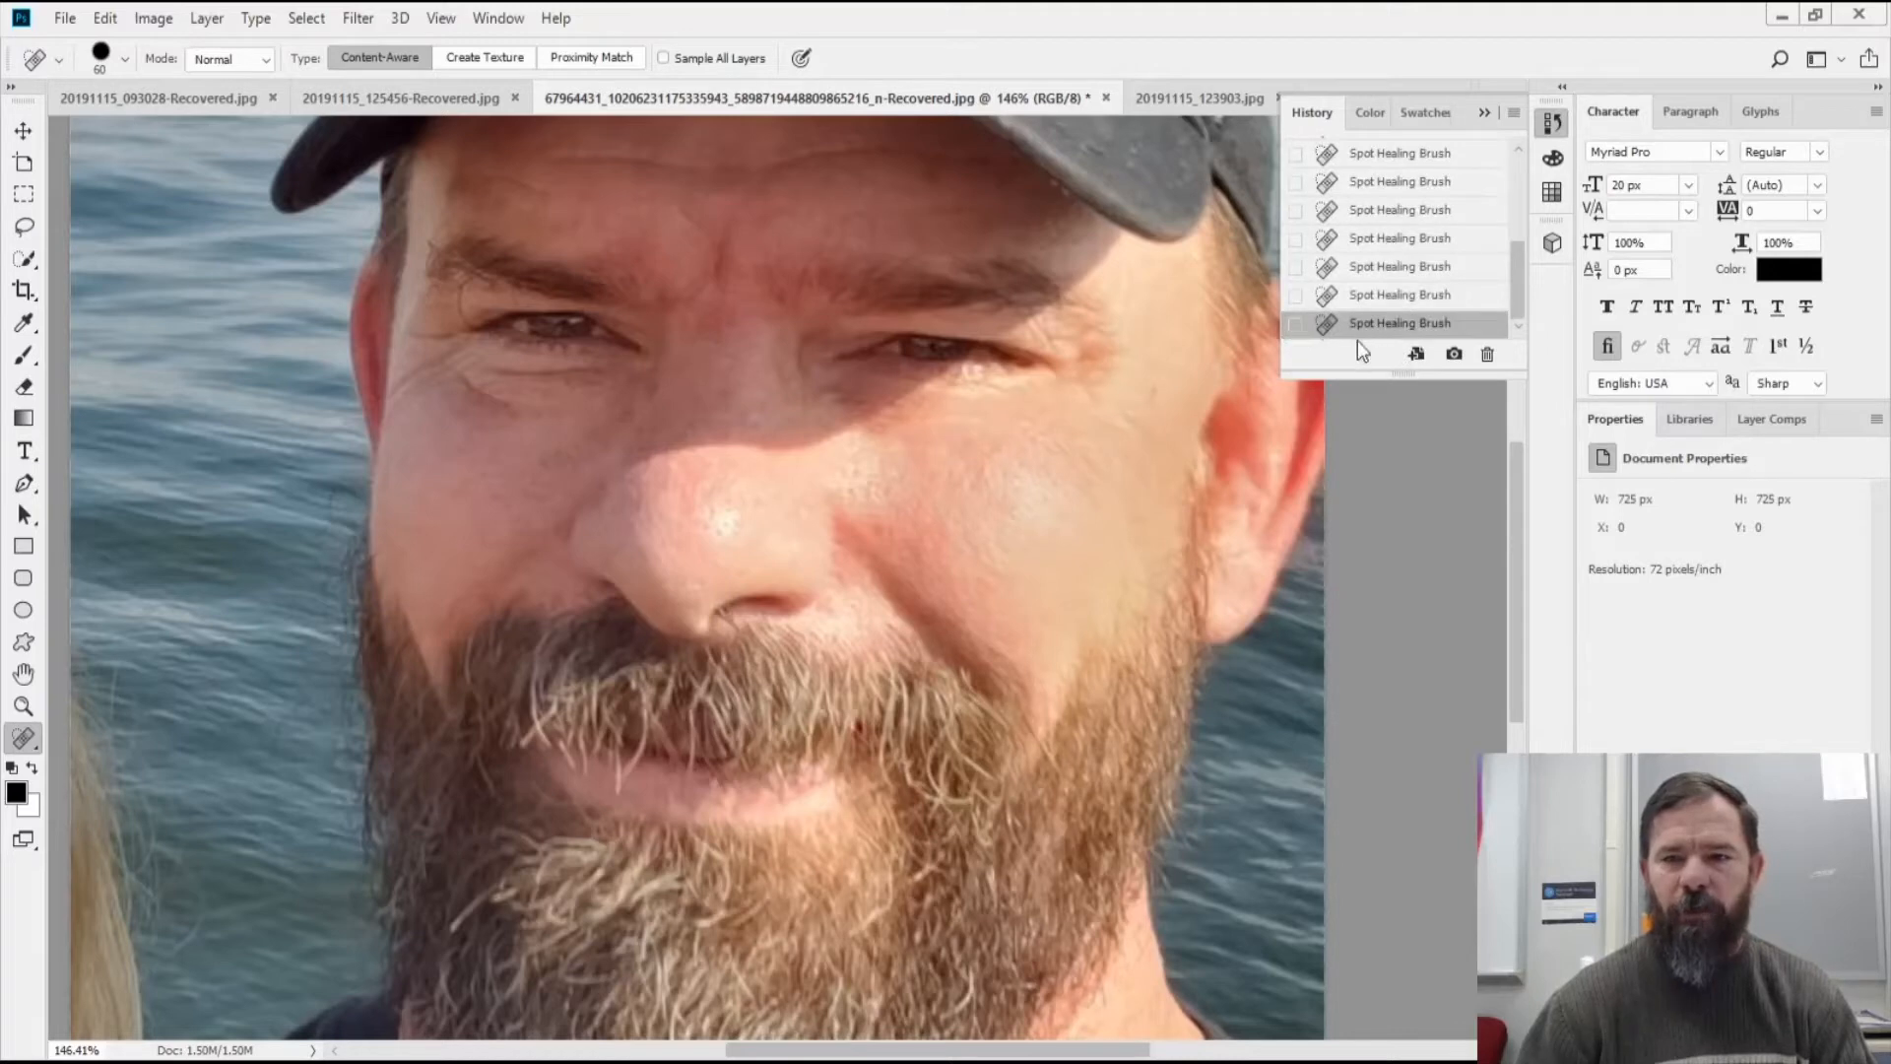
Create a history snapshot of the healed portrait and make it the active state
{"action": "left_click", "coordinate": [1451, 358]}
{"action": "left_click_drag", "start_coordinate": [1517, 290], "coordinate": [1517, 144]}
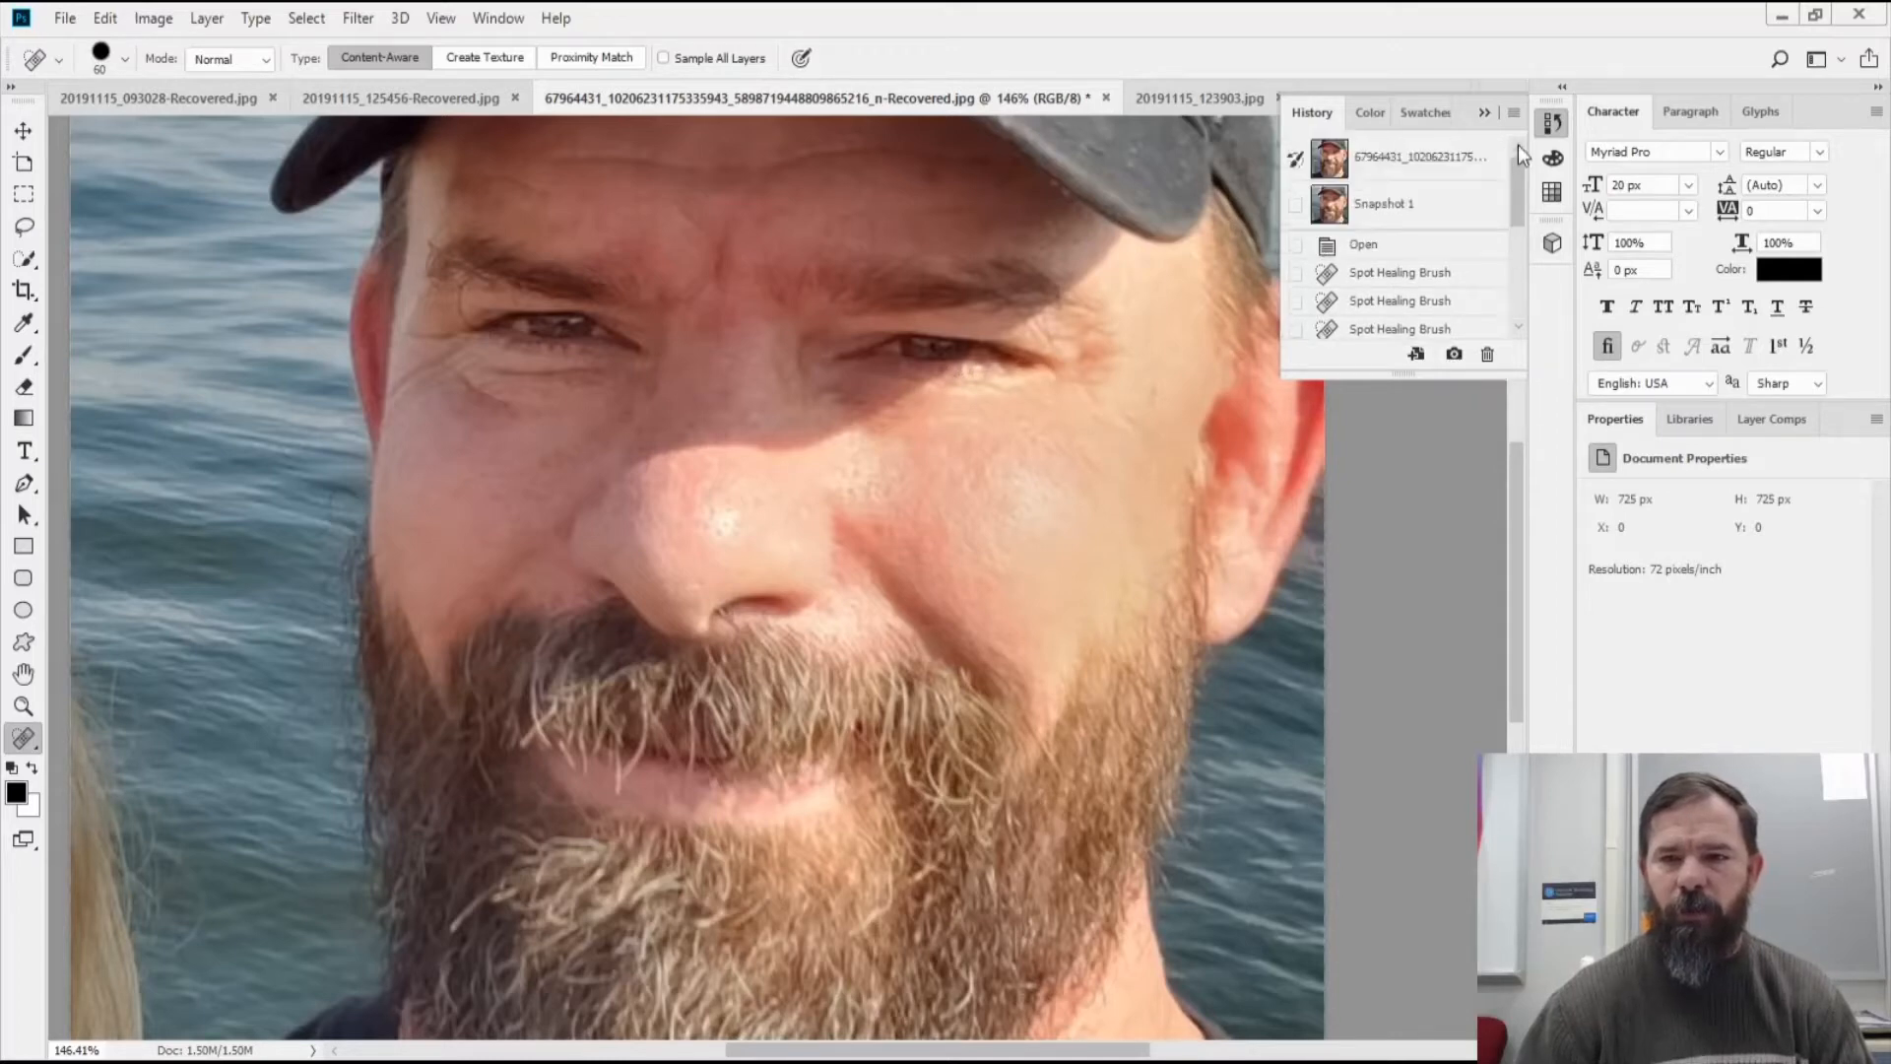
{"action": "left_click", "coordinate": [1375, 209]}
Compare the original portrait repeatedly with the healed snapshot, ending on the snapshot
{"action": "left_click", "coordinate": [1404, 157]}
{"action": "left_click", "coordinate": [1391, 205]}
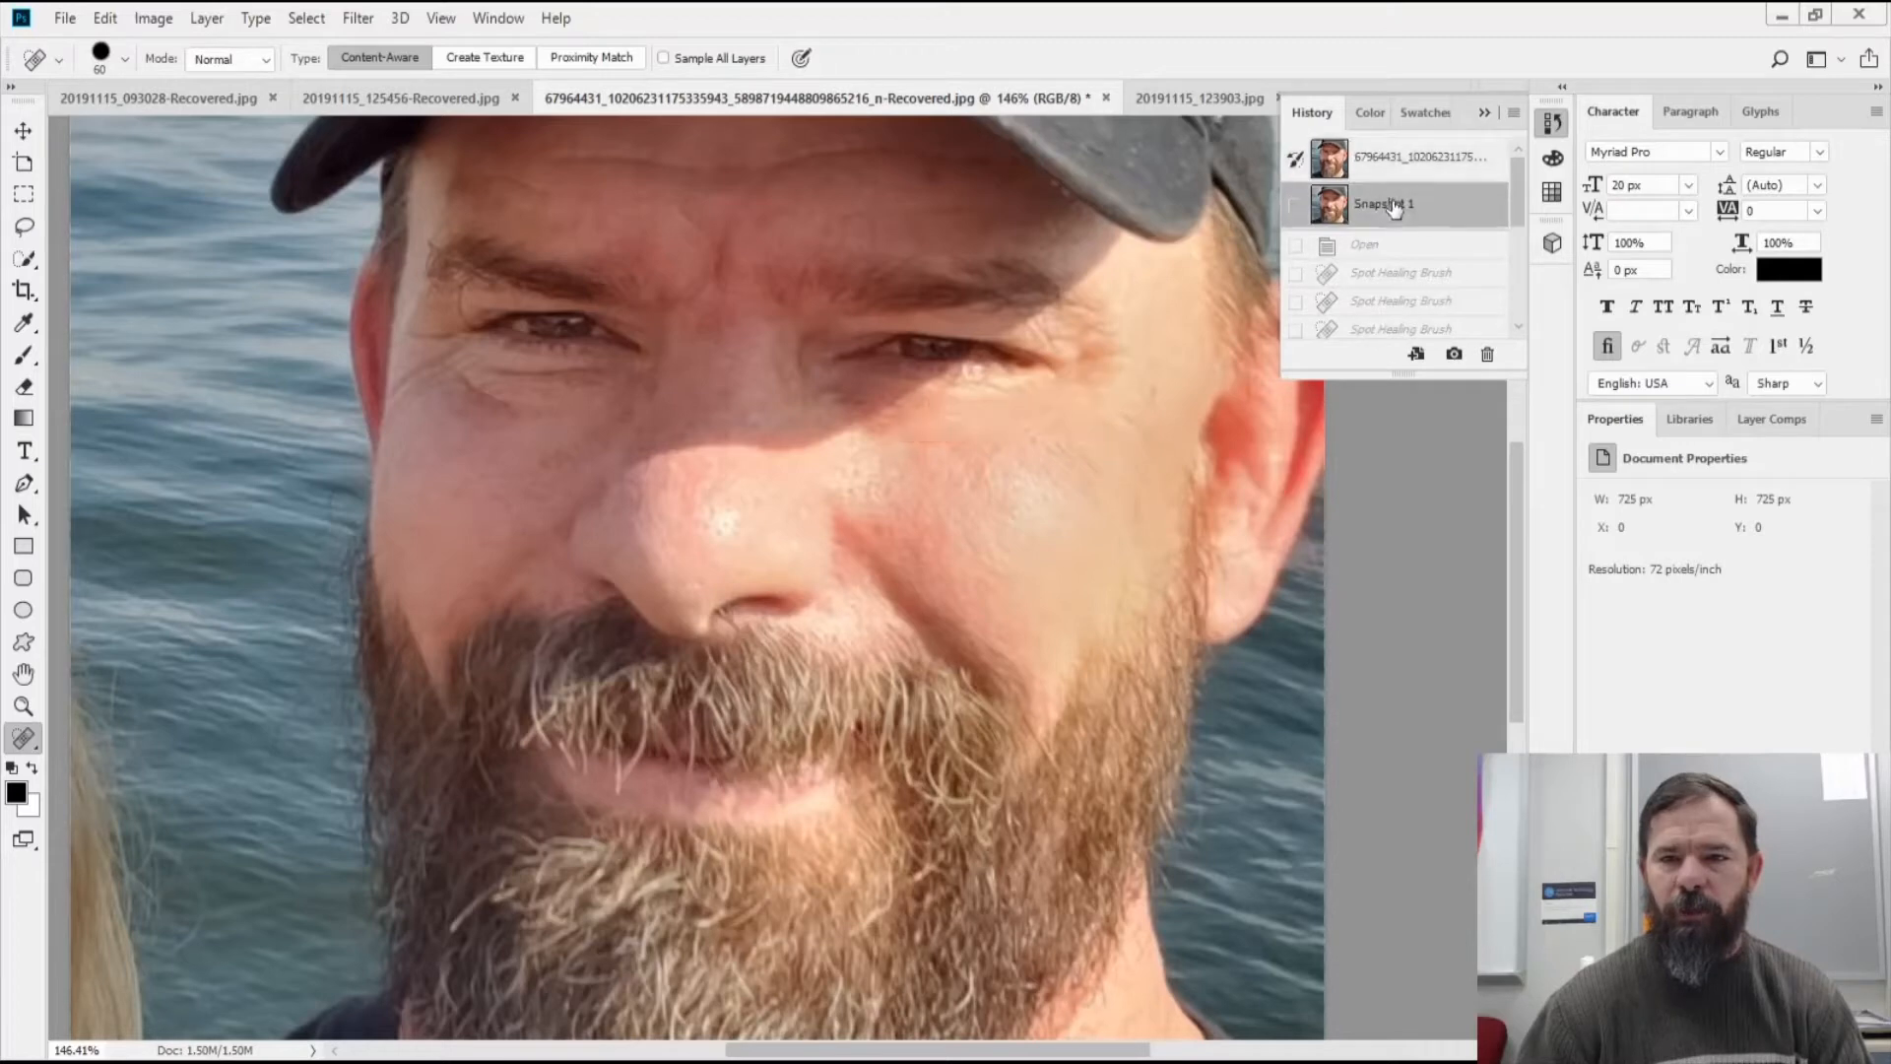
{"action": "left_click", "coordinate": [1405, 157]}
{"action": "left_click", "coordinate": [1399, 207]}
{"action": "left_click", "coordinate": [1404, 158]}
{"action": "left_click", "coordinate": [1397, 209]}
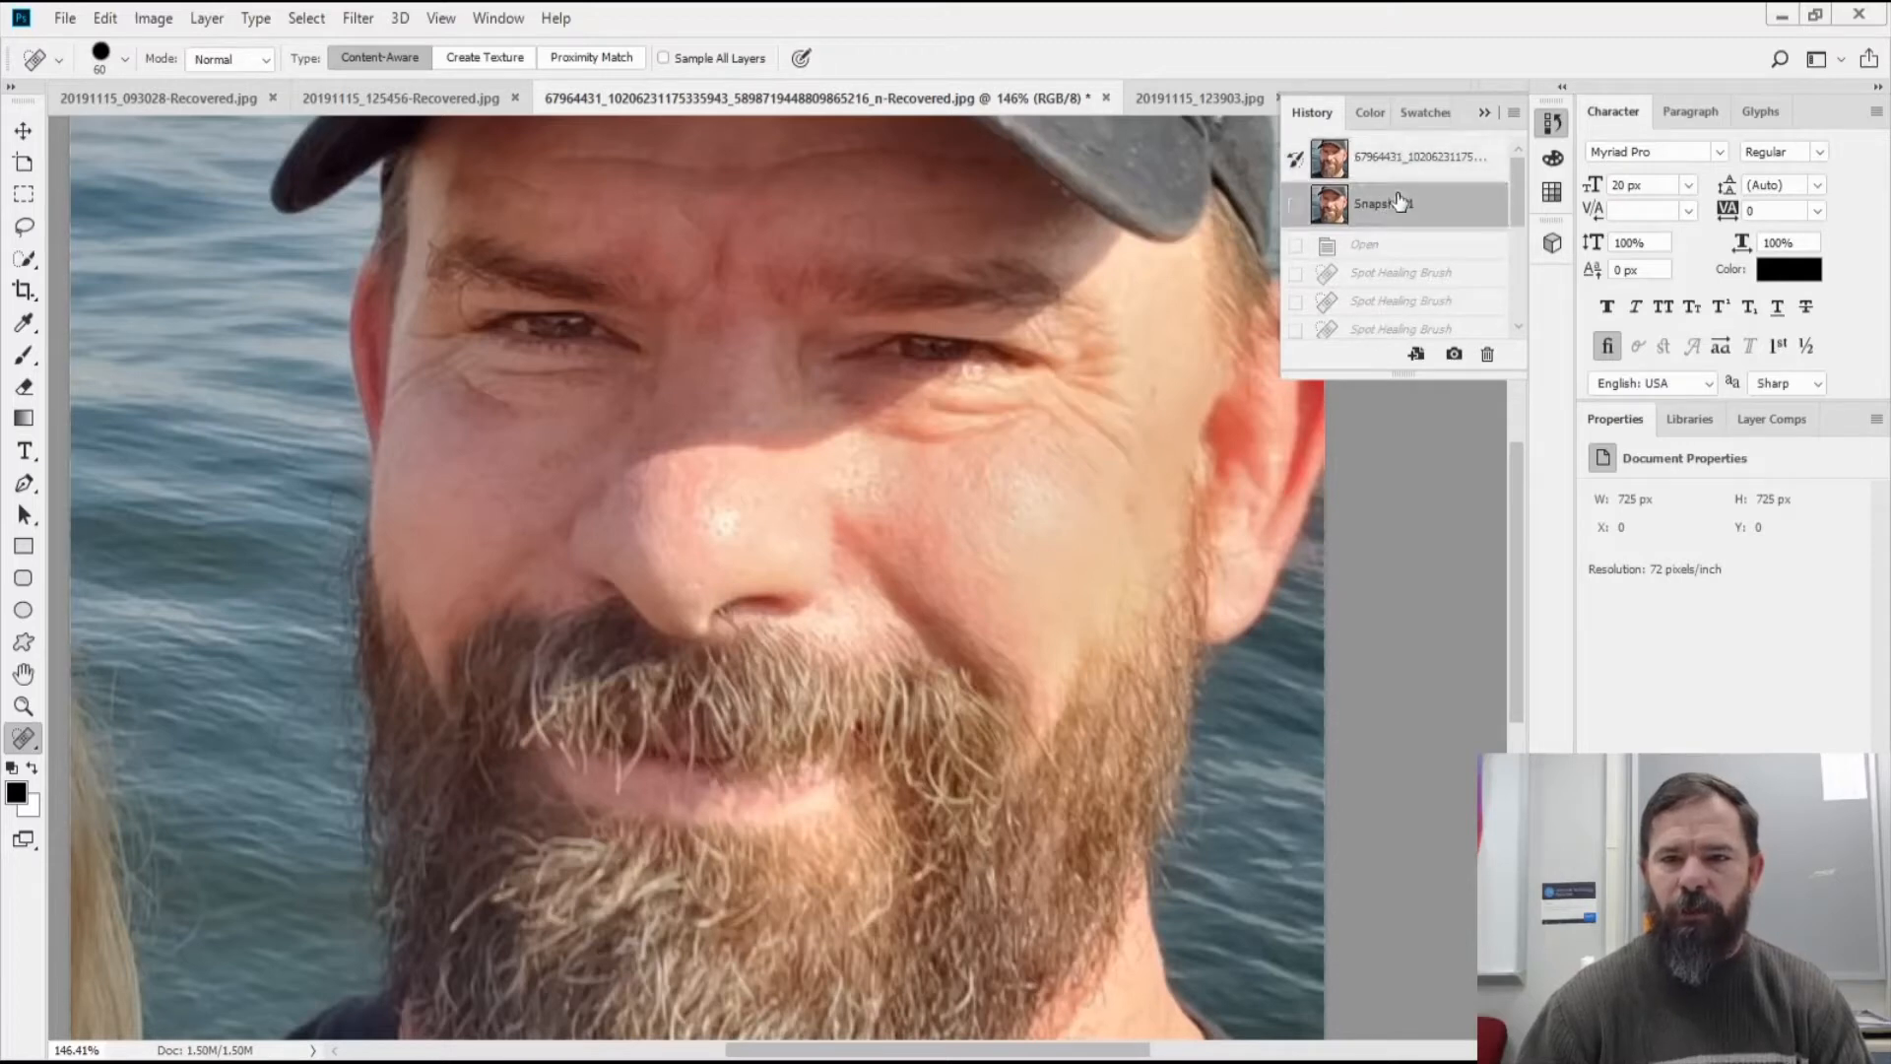
{"action": "left_click", "coordinate": [1410, 166]}
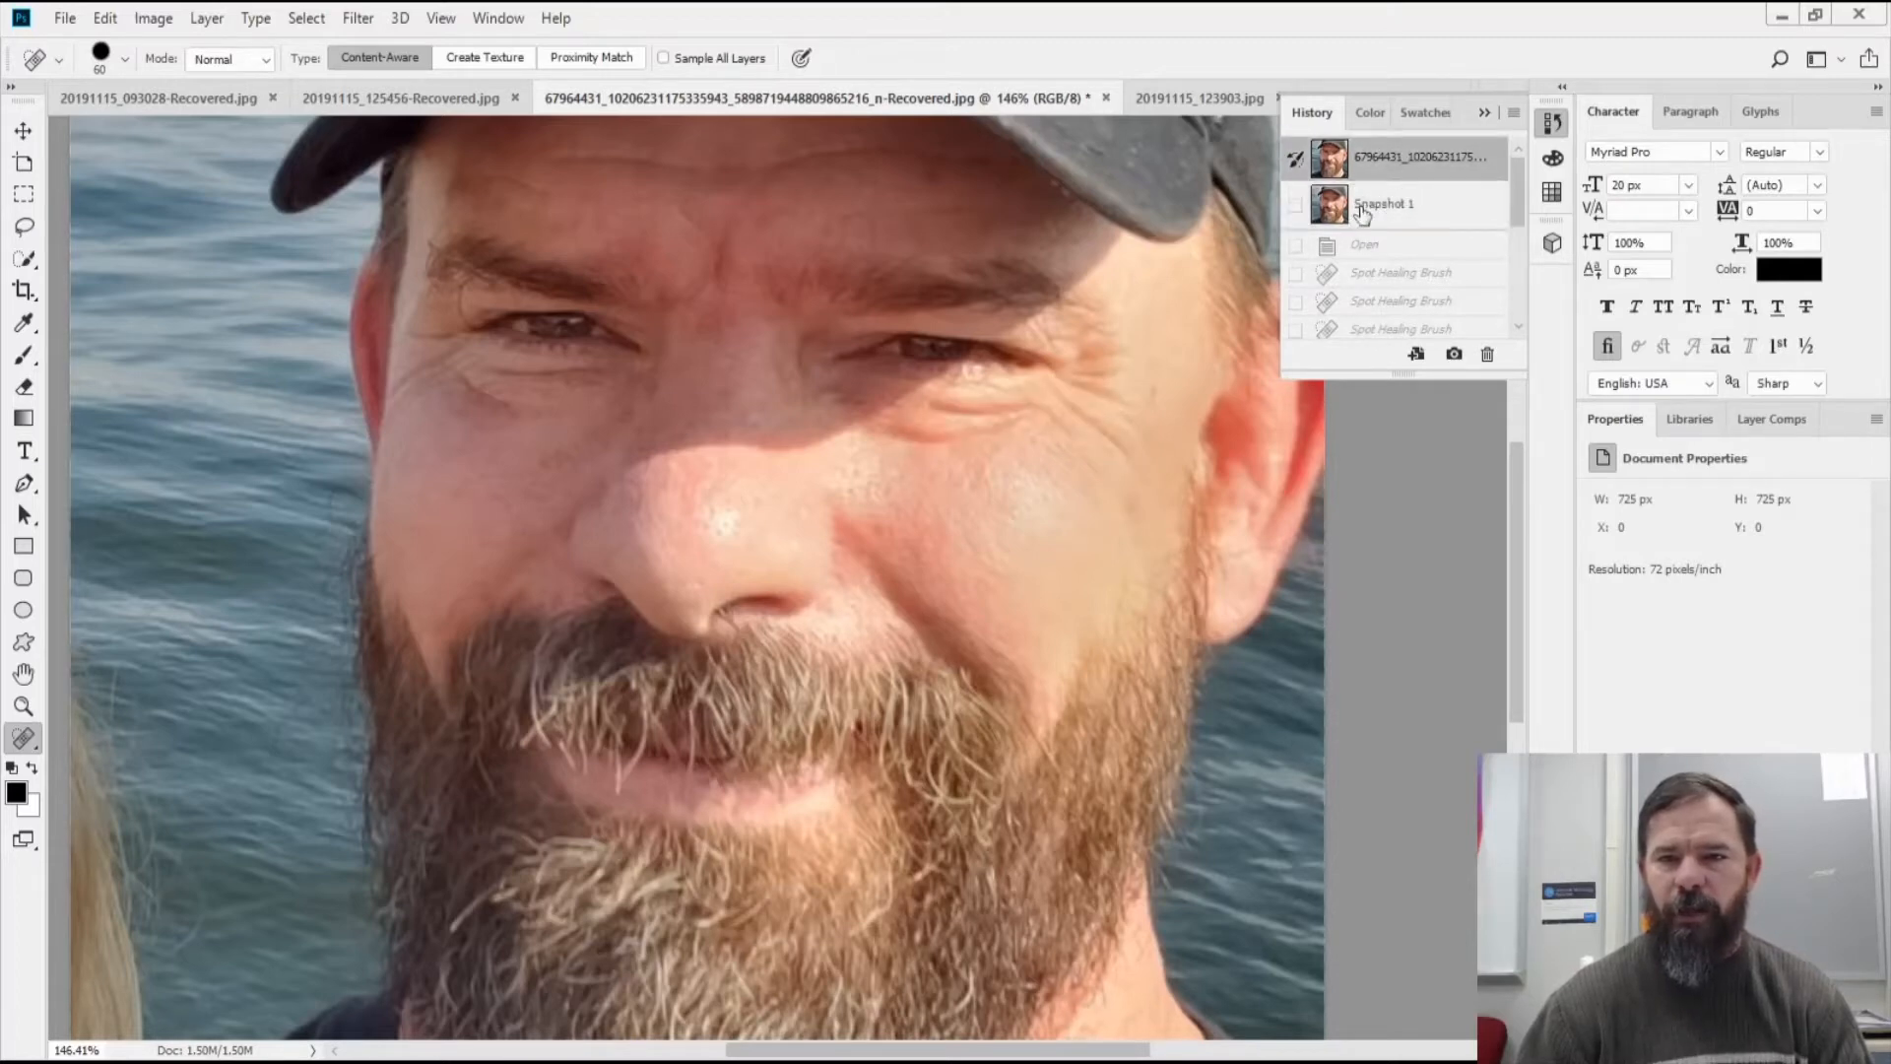
{"action": "left_click", "coordinate": [1389, 211]}
{"action": "left_click", "coordinate": [1390, 176]}
{"action": "left_click", "coordinate": [1387, 205]}
{"action": "left_click", "coordinate": [1394, 169]}
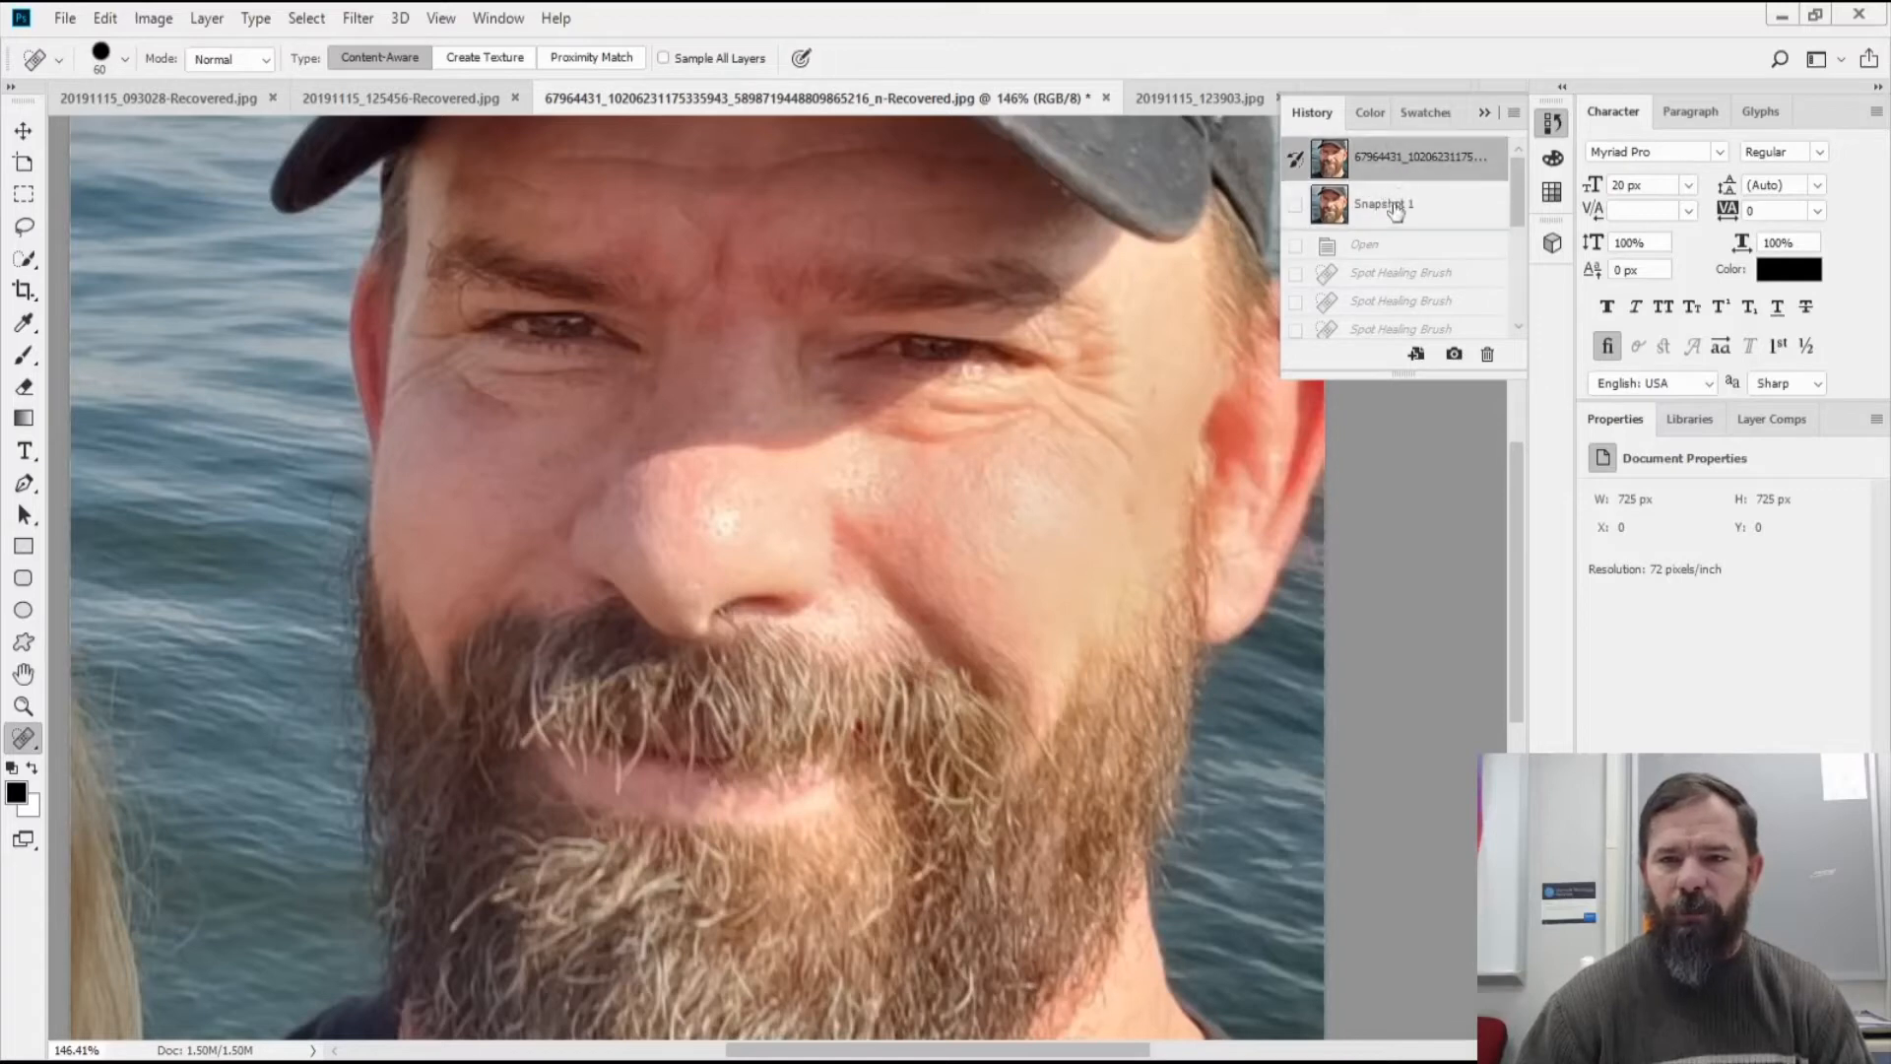
{"action": "left_click", "coordinate": [1392, 217]}
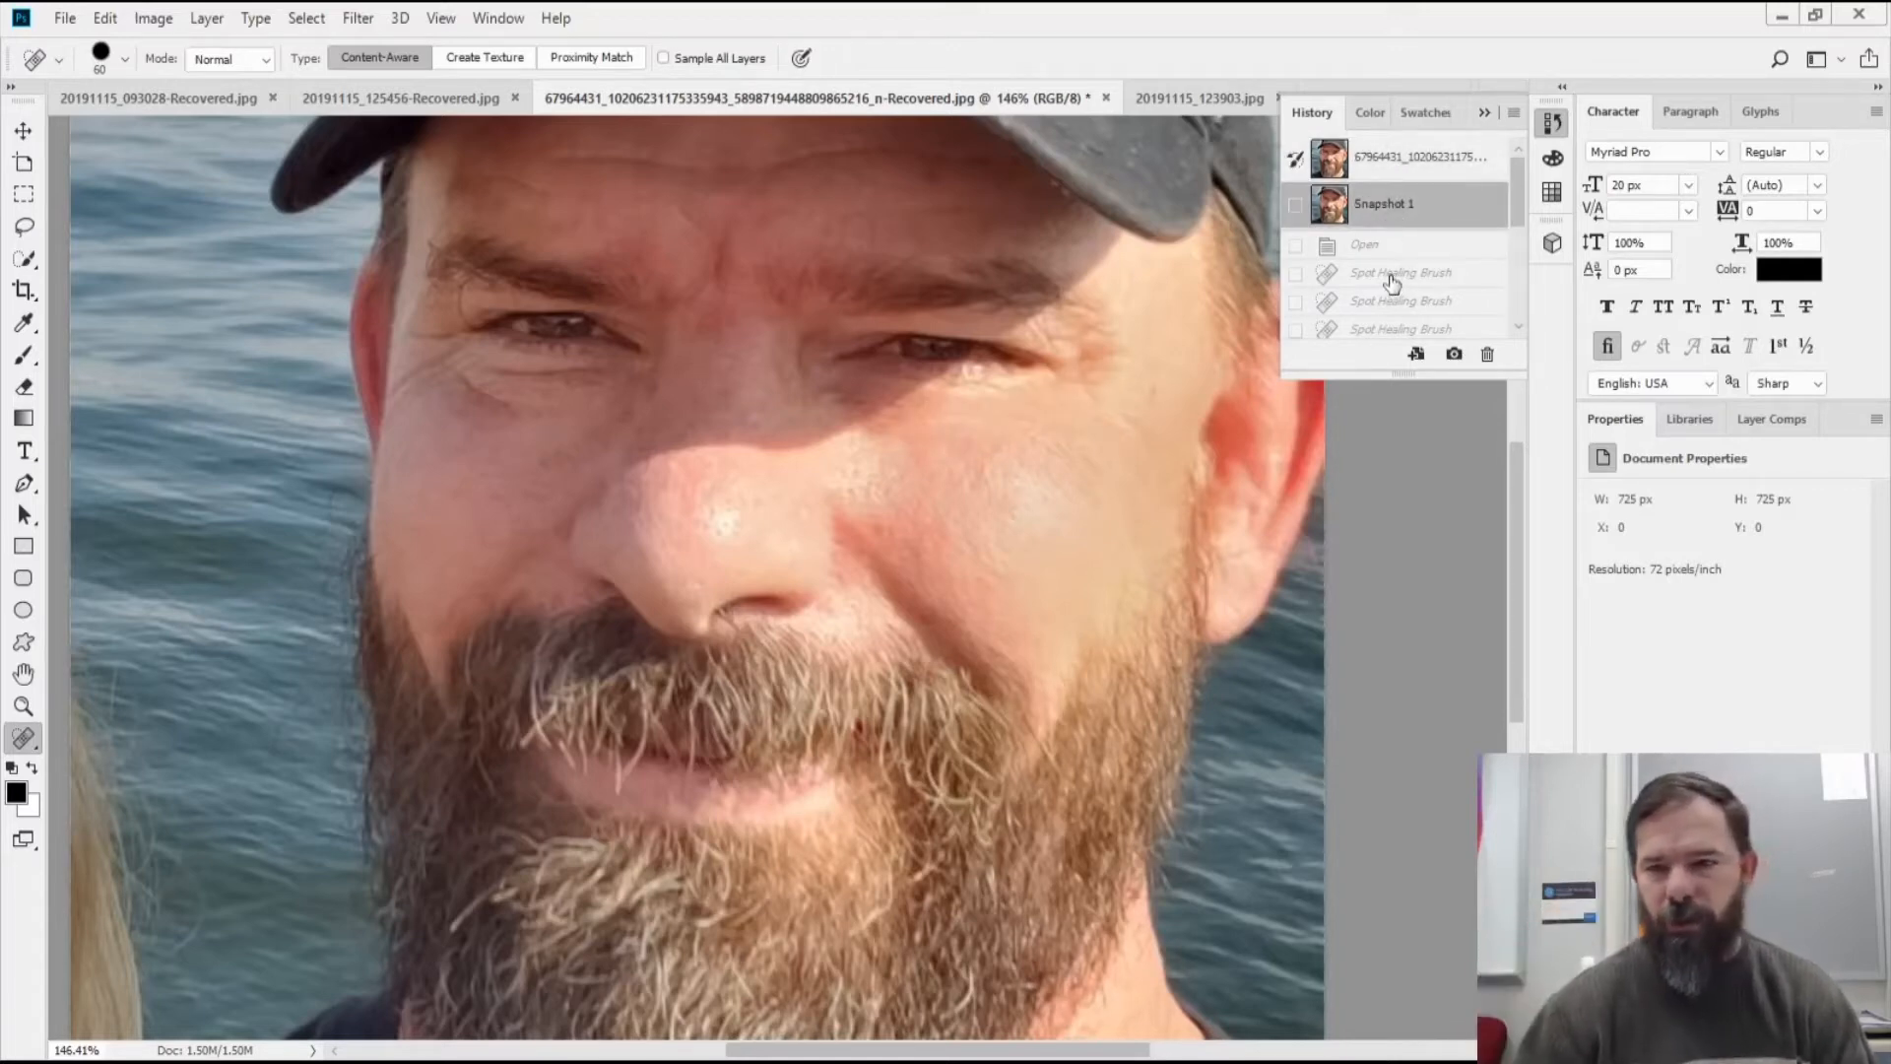
{"action": "scroll", "coordinate": [1391, 283], "scroll_direction": "down", "scroll_amount": 3}
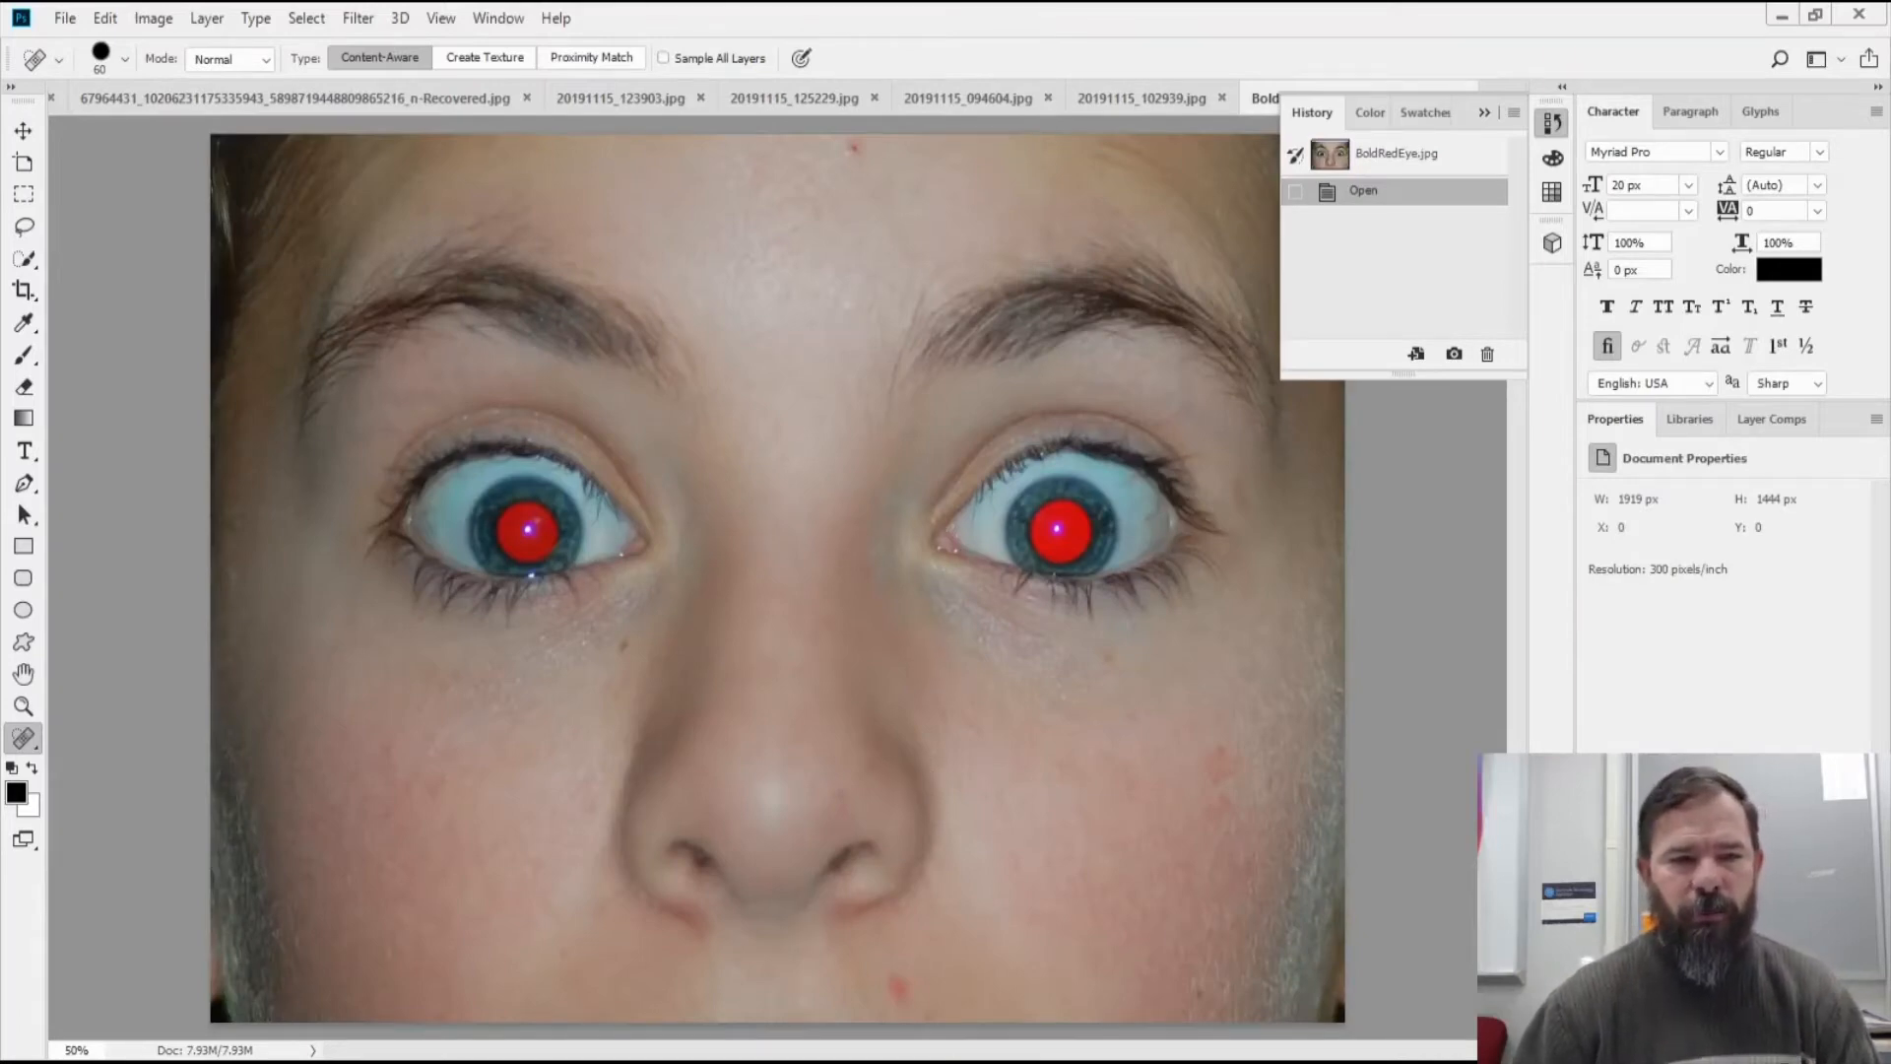
Correct the red pupils of both eyes in BoldRedEye.jpg with the Red Eye tool
{"action": "left_click", "coordinate": [31, 758]}
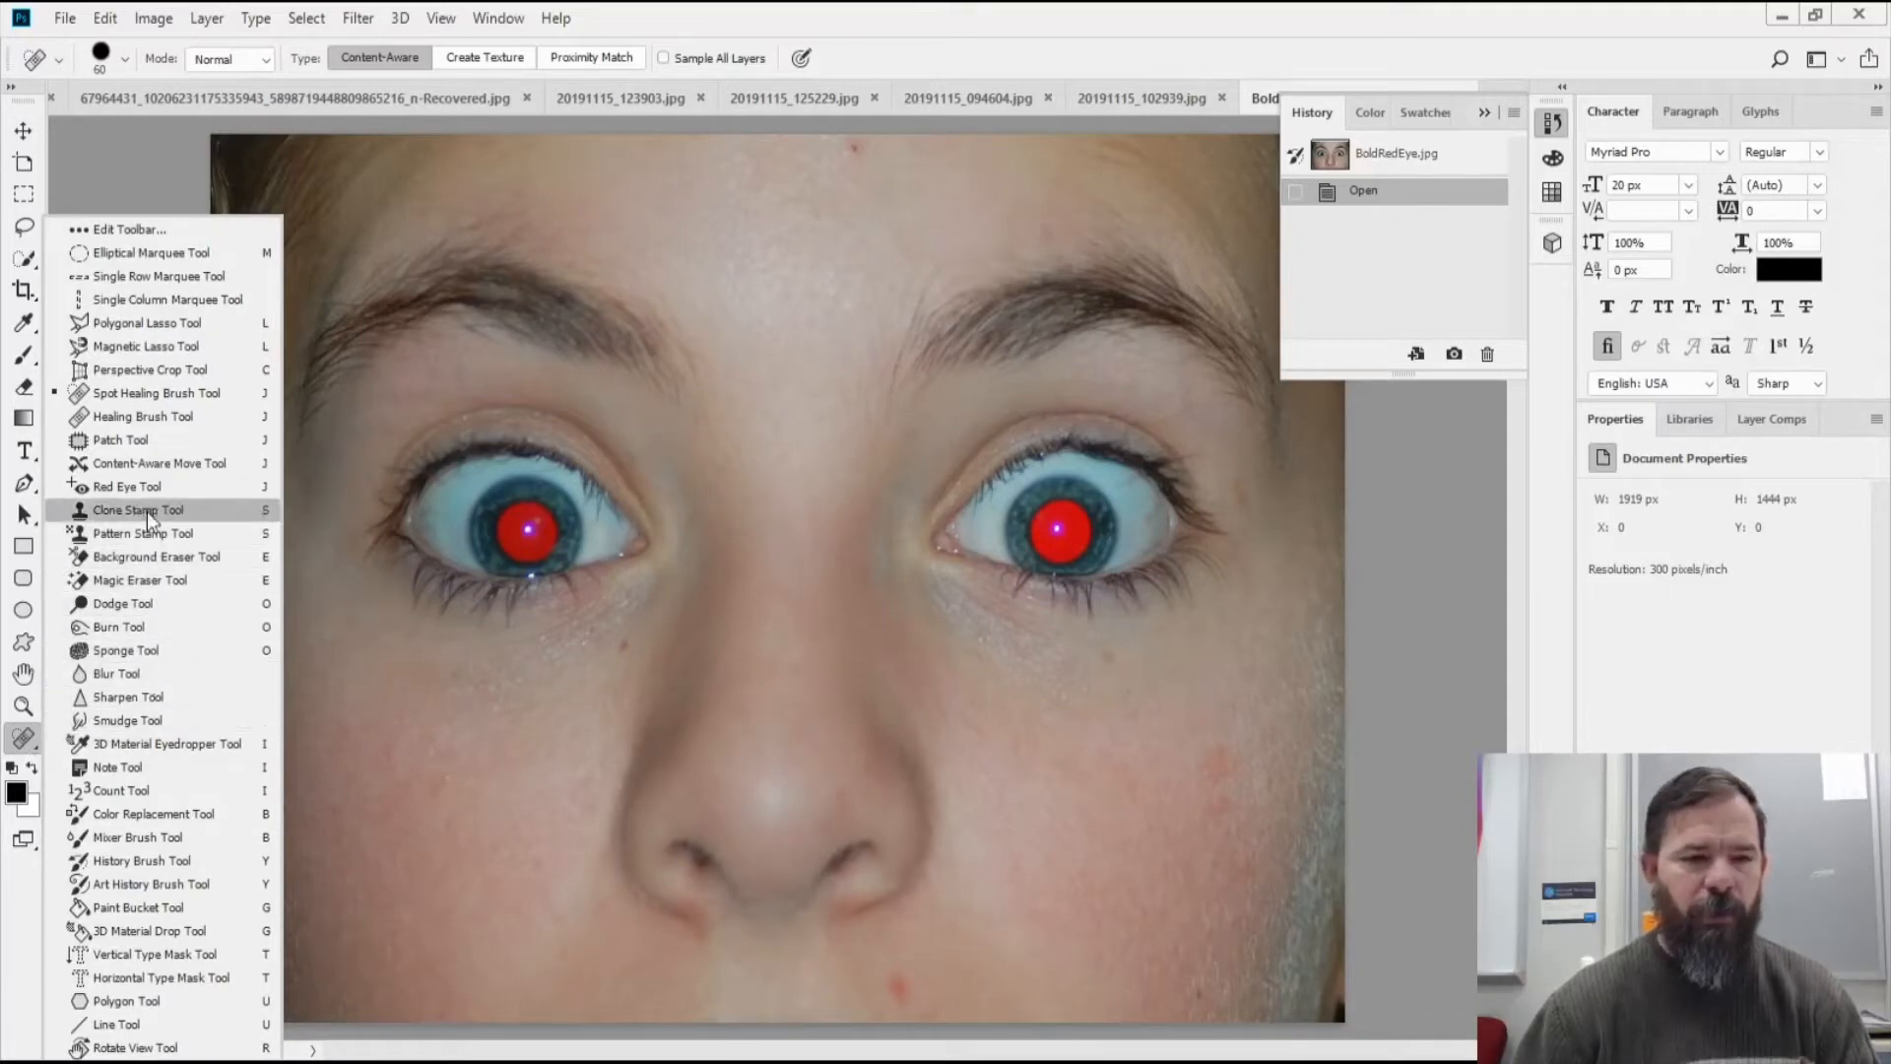
{"action": "left_click", "coordinate": [140, 486]}
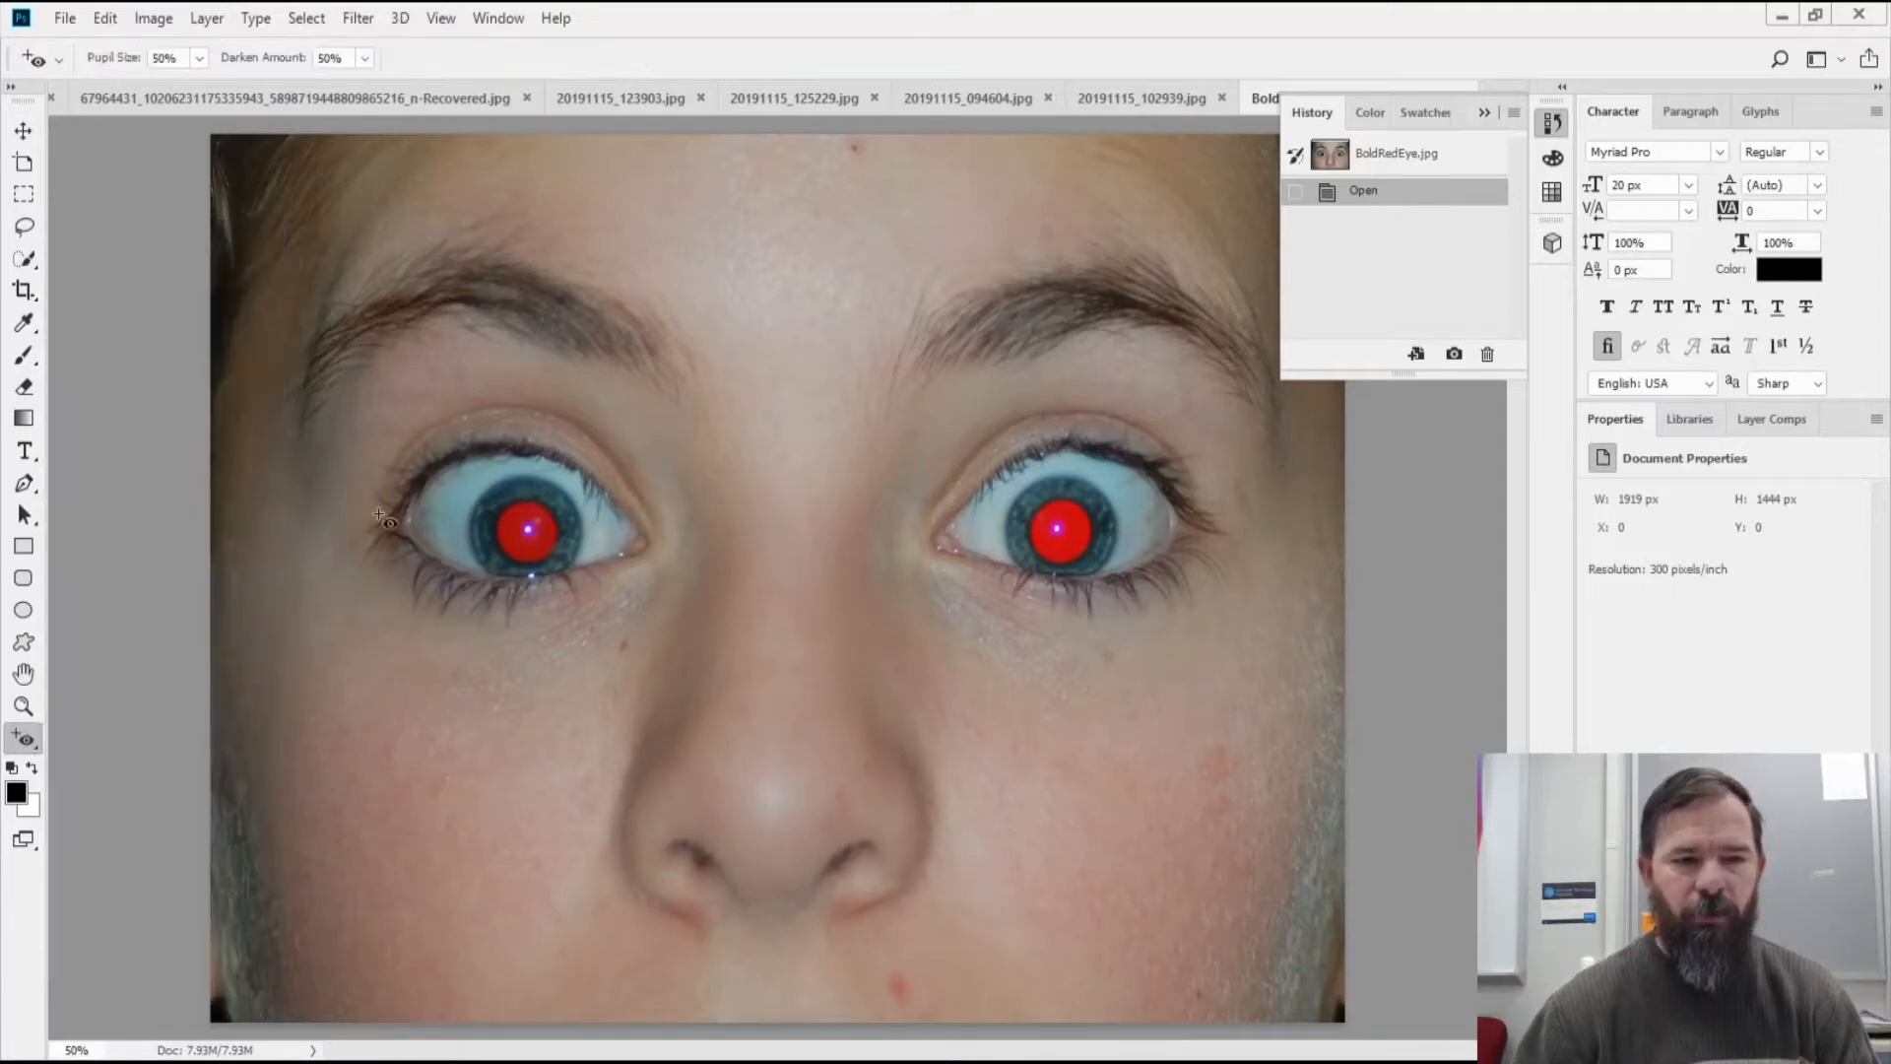
{"action": "left_click", "coordinate": [516, 558]}
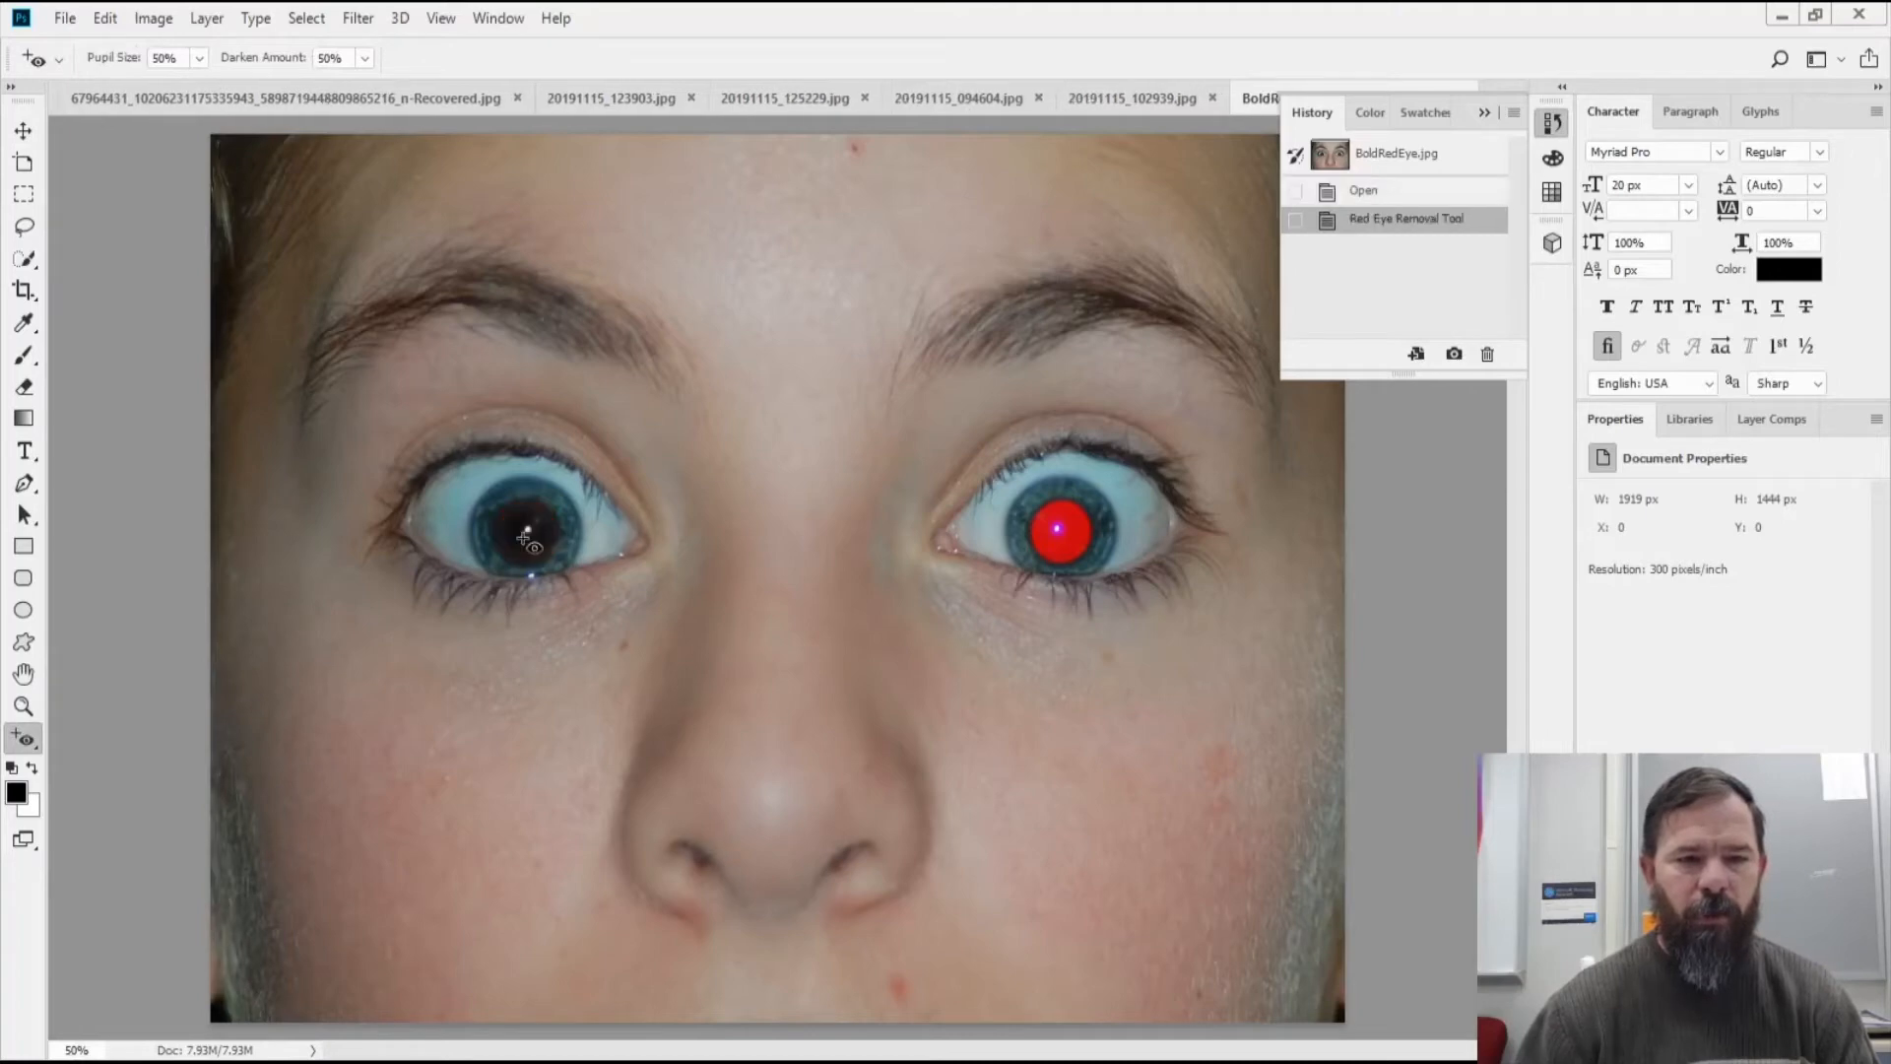
{"action": "left_click", "coordinate": [1059, 587]}
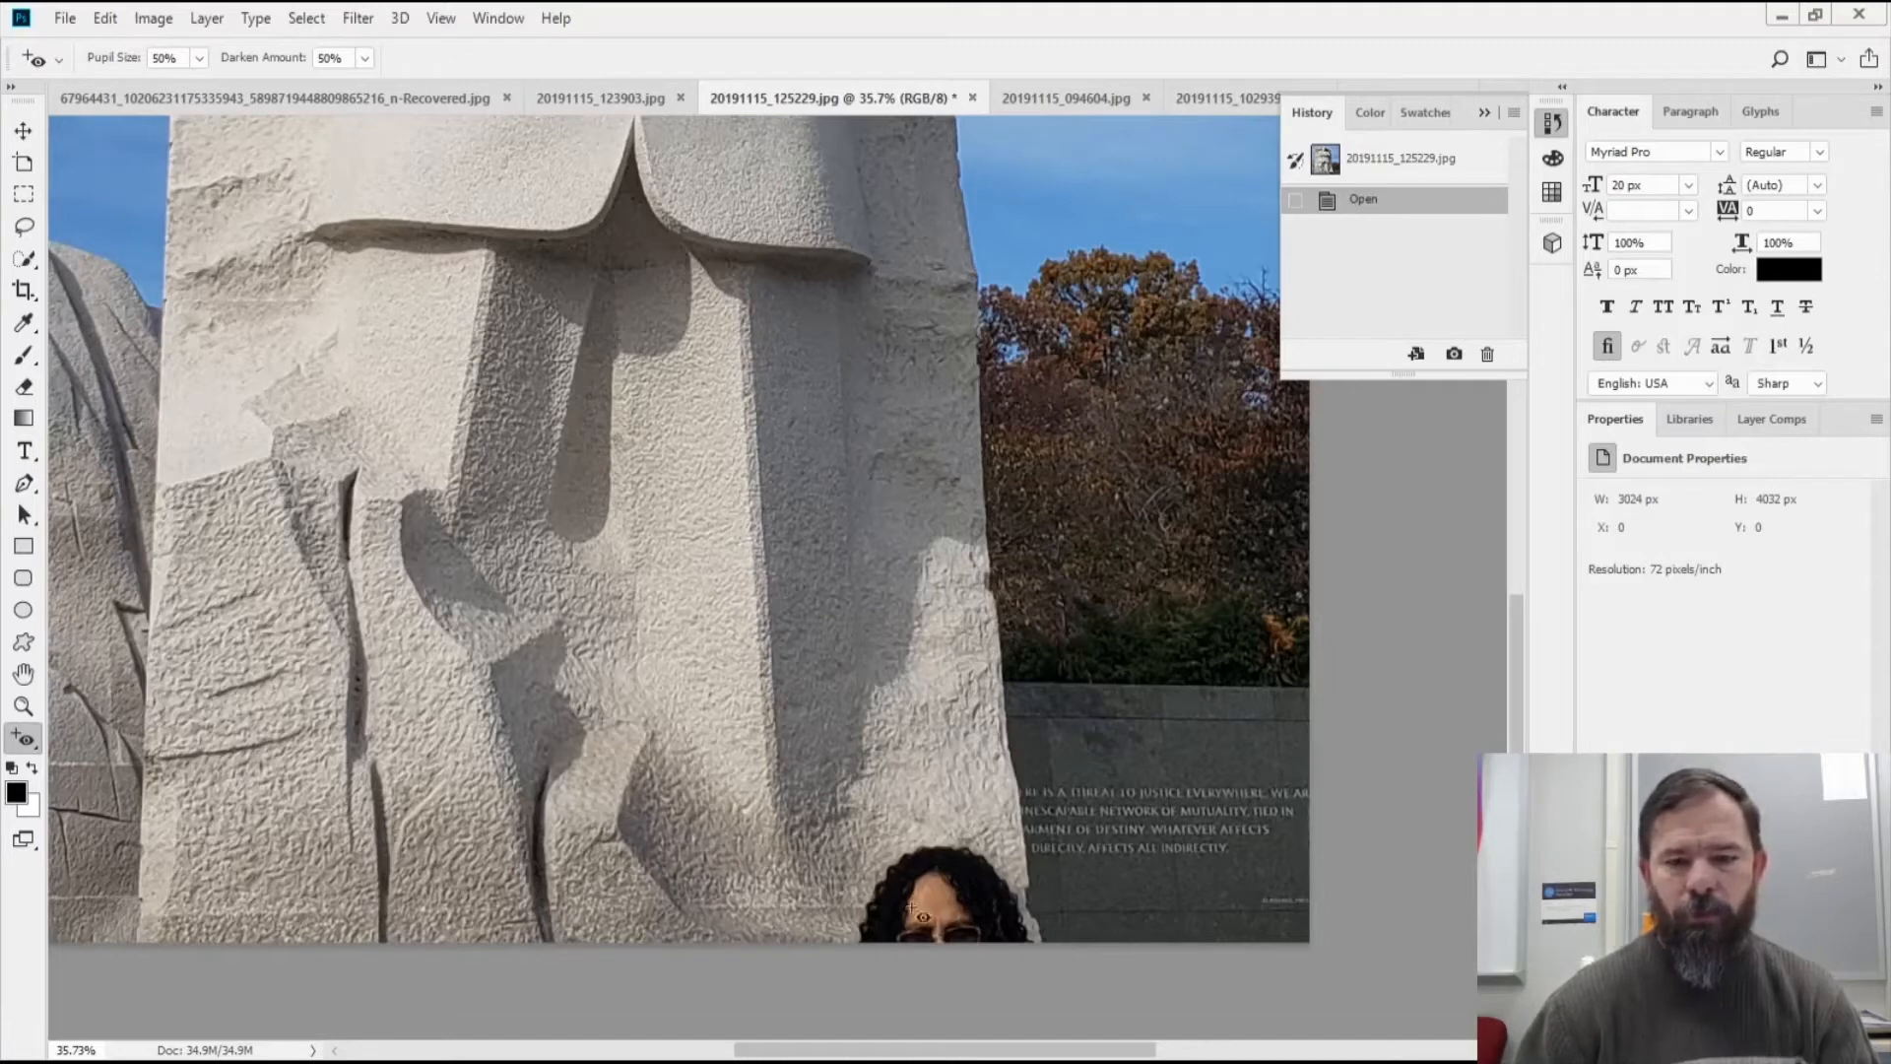
Outline the dark-haired head at the bottom edge of the stone monument in 20191115_125229.jpg with the Patch tool
{"action": "right_click", "coordinate": [33, 751]}
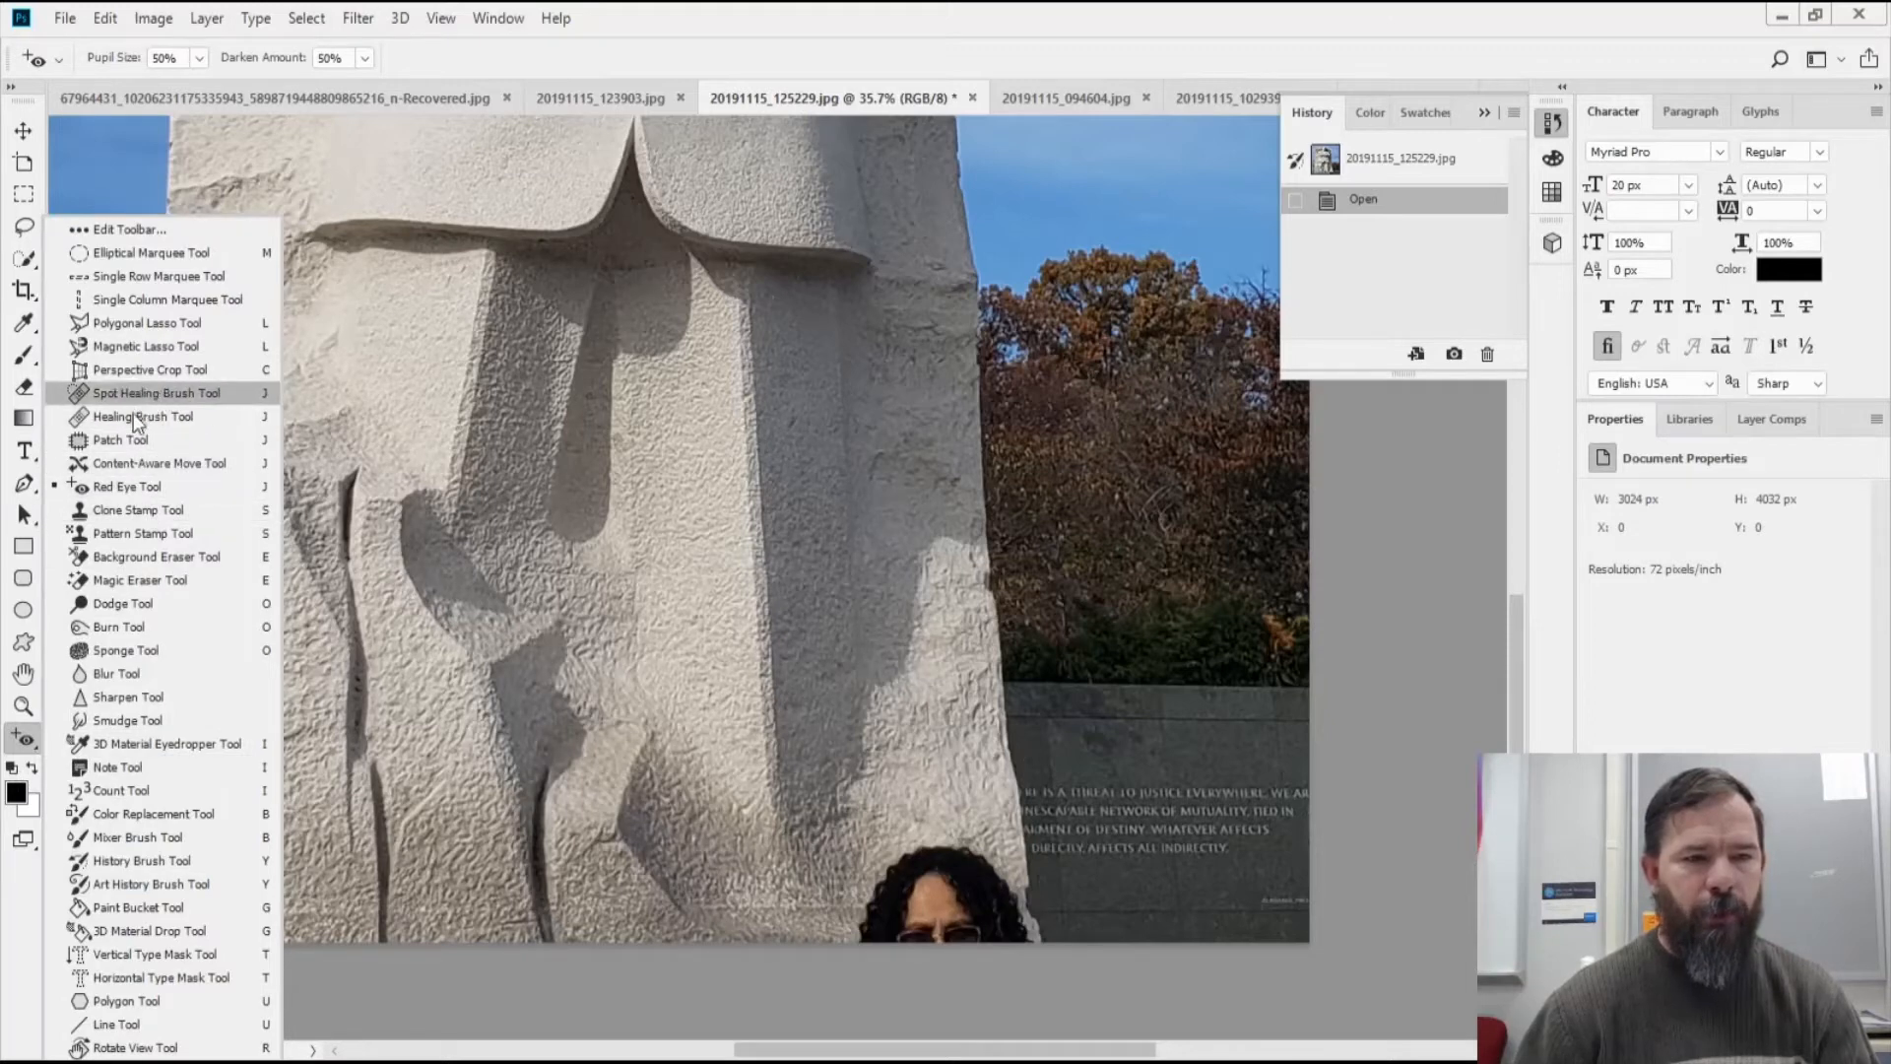
{"action": "left_click", "coordinate": [114, 440]}
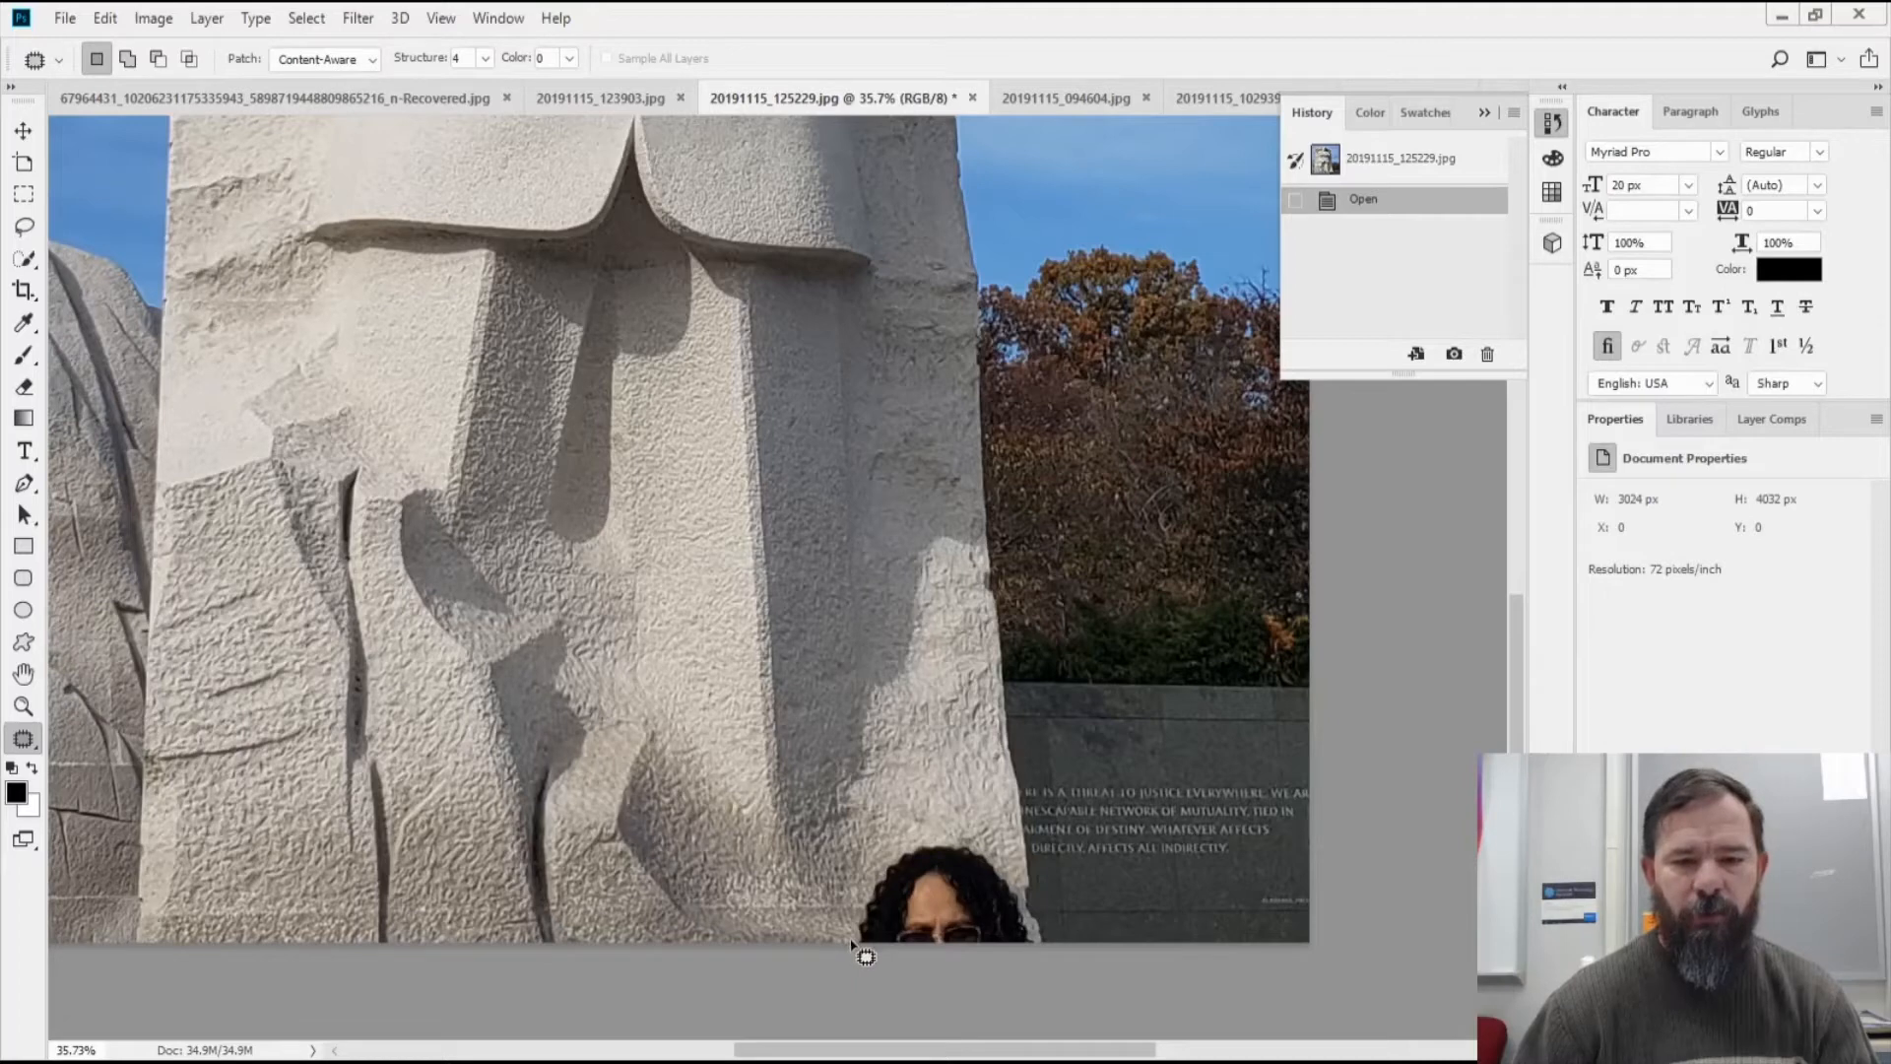
{"action": "mouse_move", "coordinate": [853, 944]}
{"action": "left_mouse_down"}
{"action": "mouse_move", "coordinate": [874, 866]}
{"action": "mouse_move", "coordinate": [945, 842]}
{"action": "mouse_move", "coordinate": [1007, 876]}
{"action": "mouse_move", "coordinate": [1042, 949]}
{"action": "mouse_move", "coordinate": [846, 951]}
{"action": "left_mouse_up"}
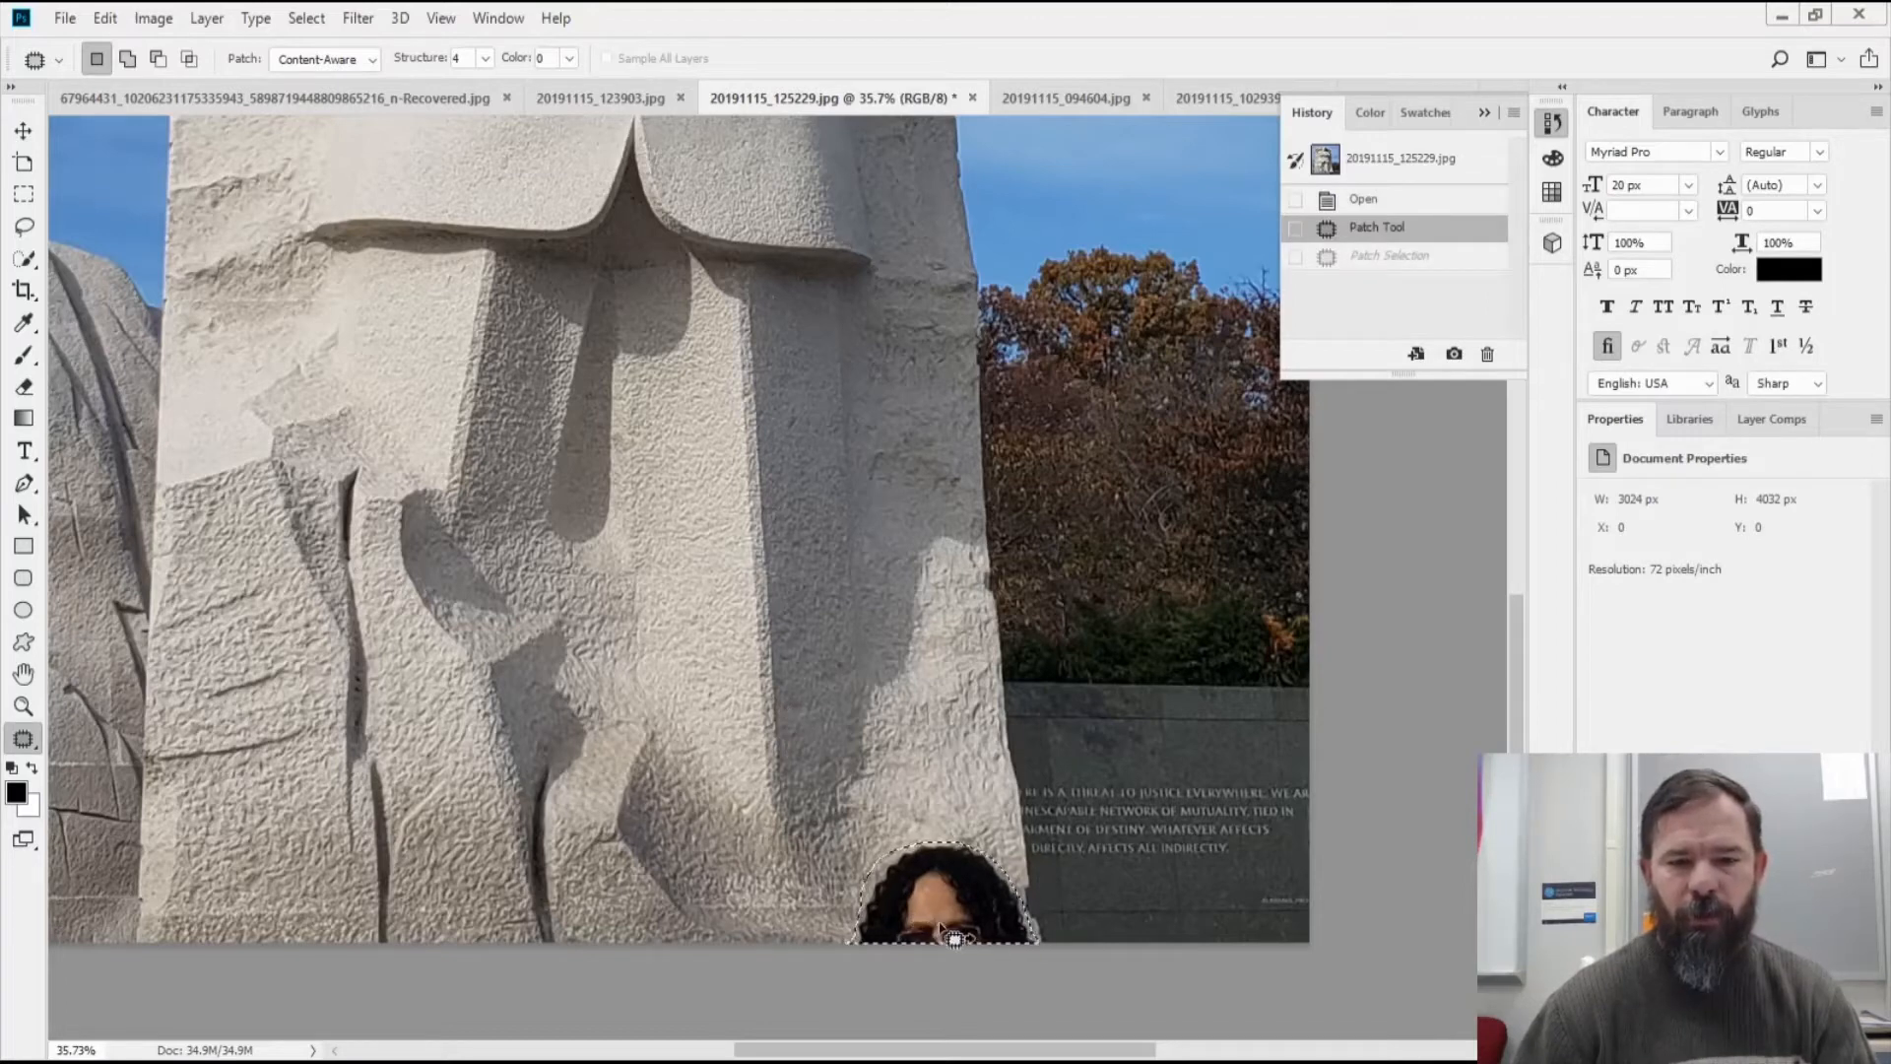
Patch the outlined head with the stone texture directly above it and clear the selection
{"action": "left_click_drag", "start_coordinate": [941, 915], "coordinate": [926, 813]}
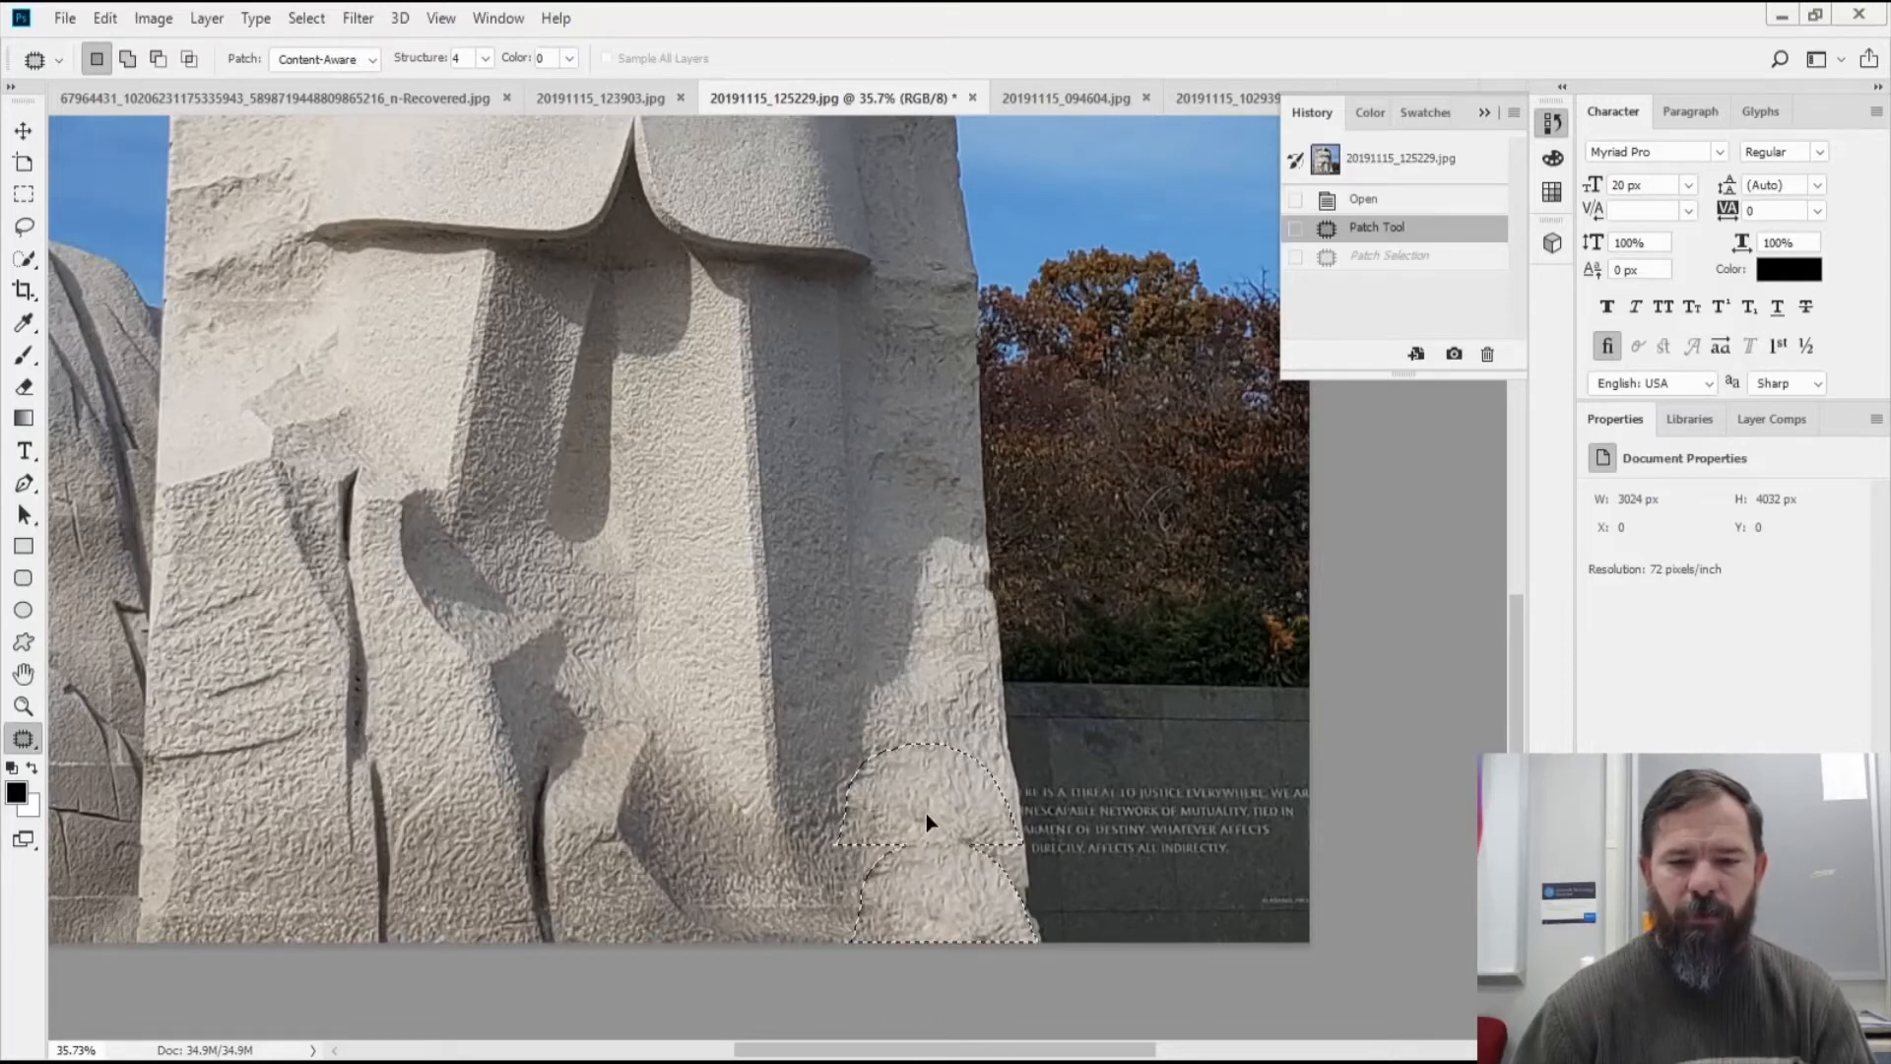
{"action": "left_click_drag", "start_coordinate": [926, 813], "coordinate": [926, 812]}
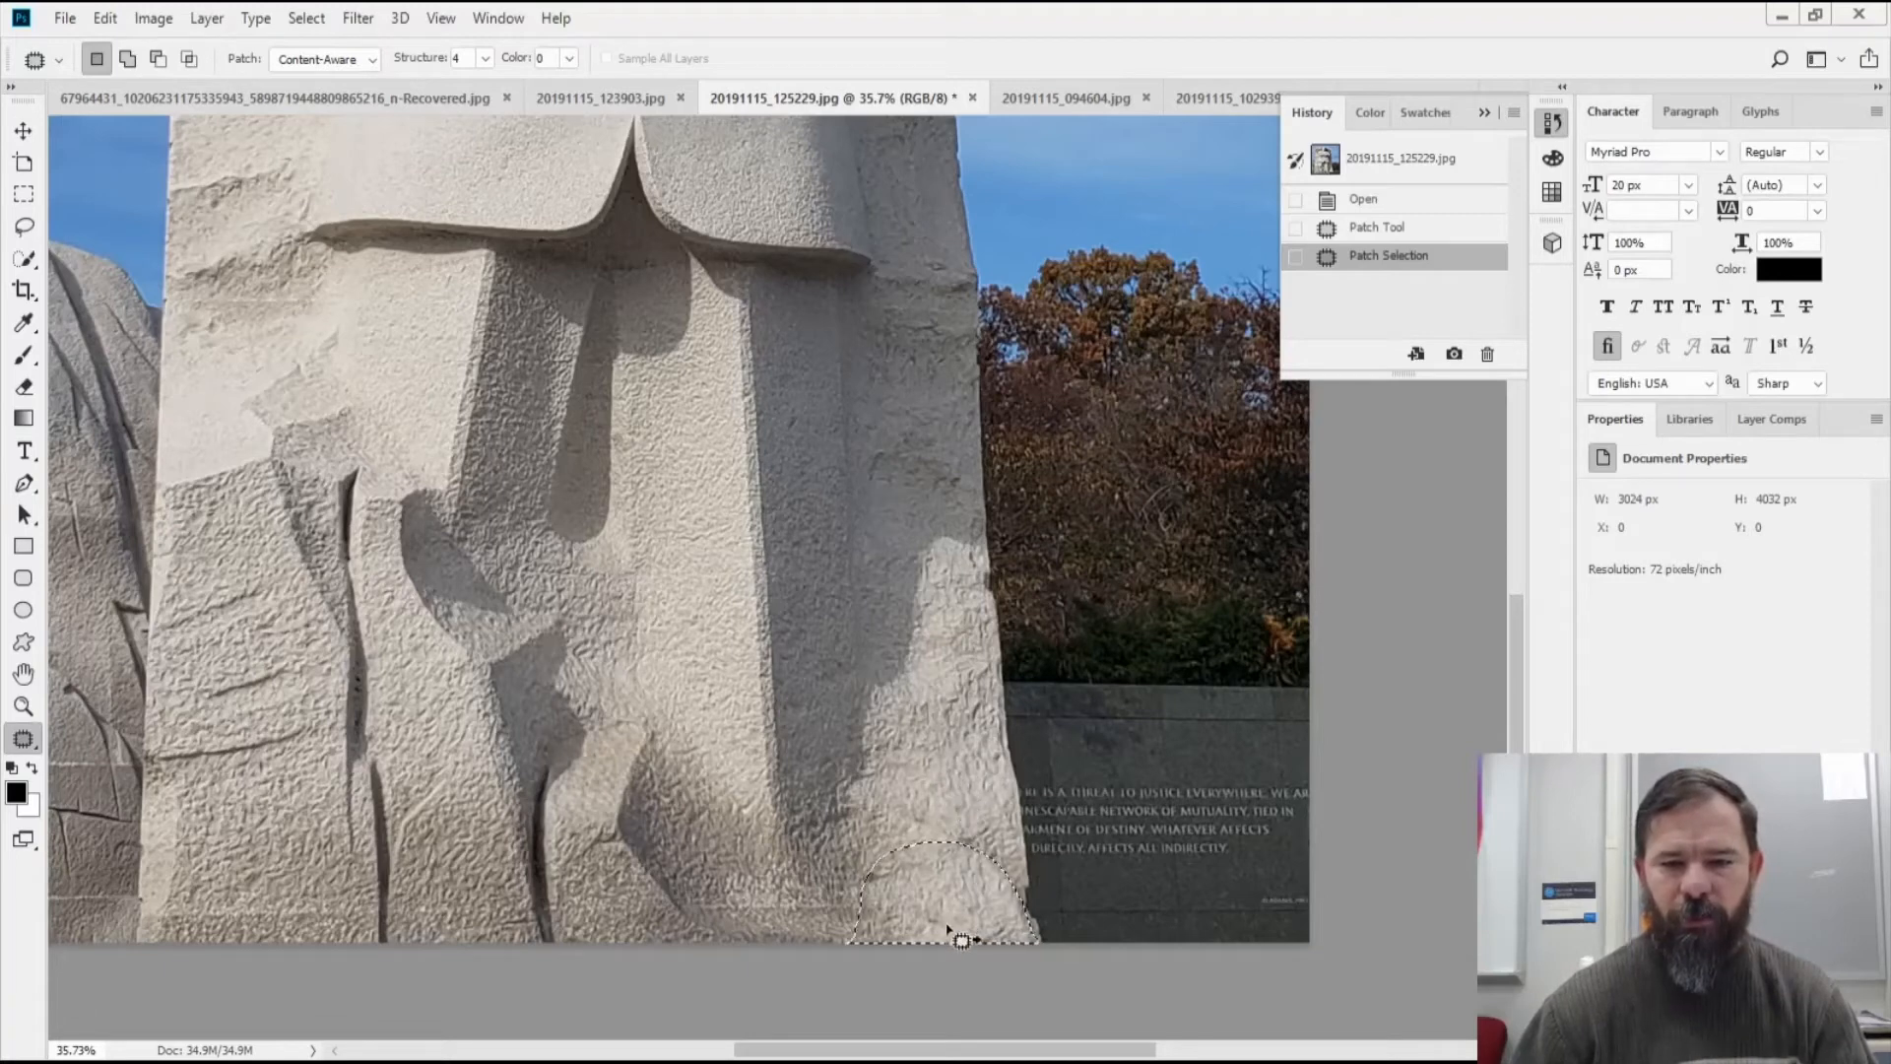
{"action": "left_click", "coordinate": [306, 18]}
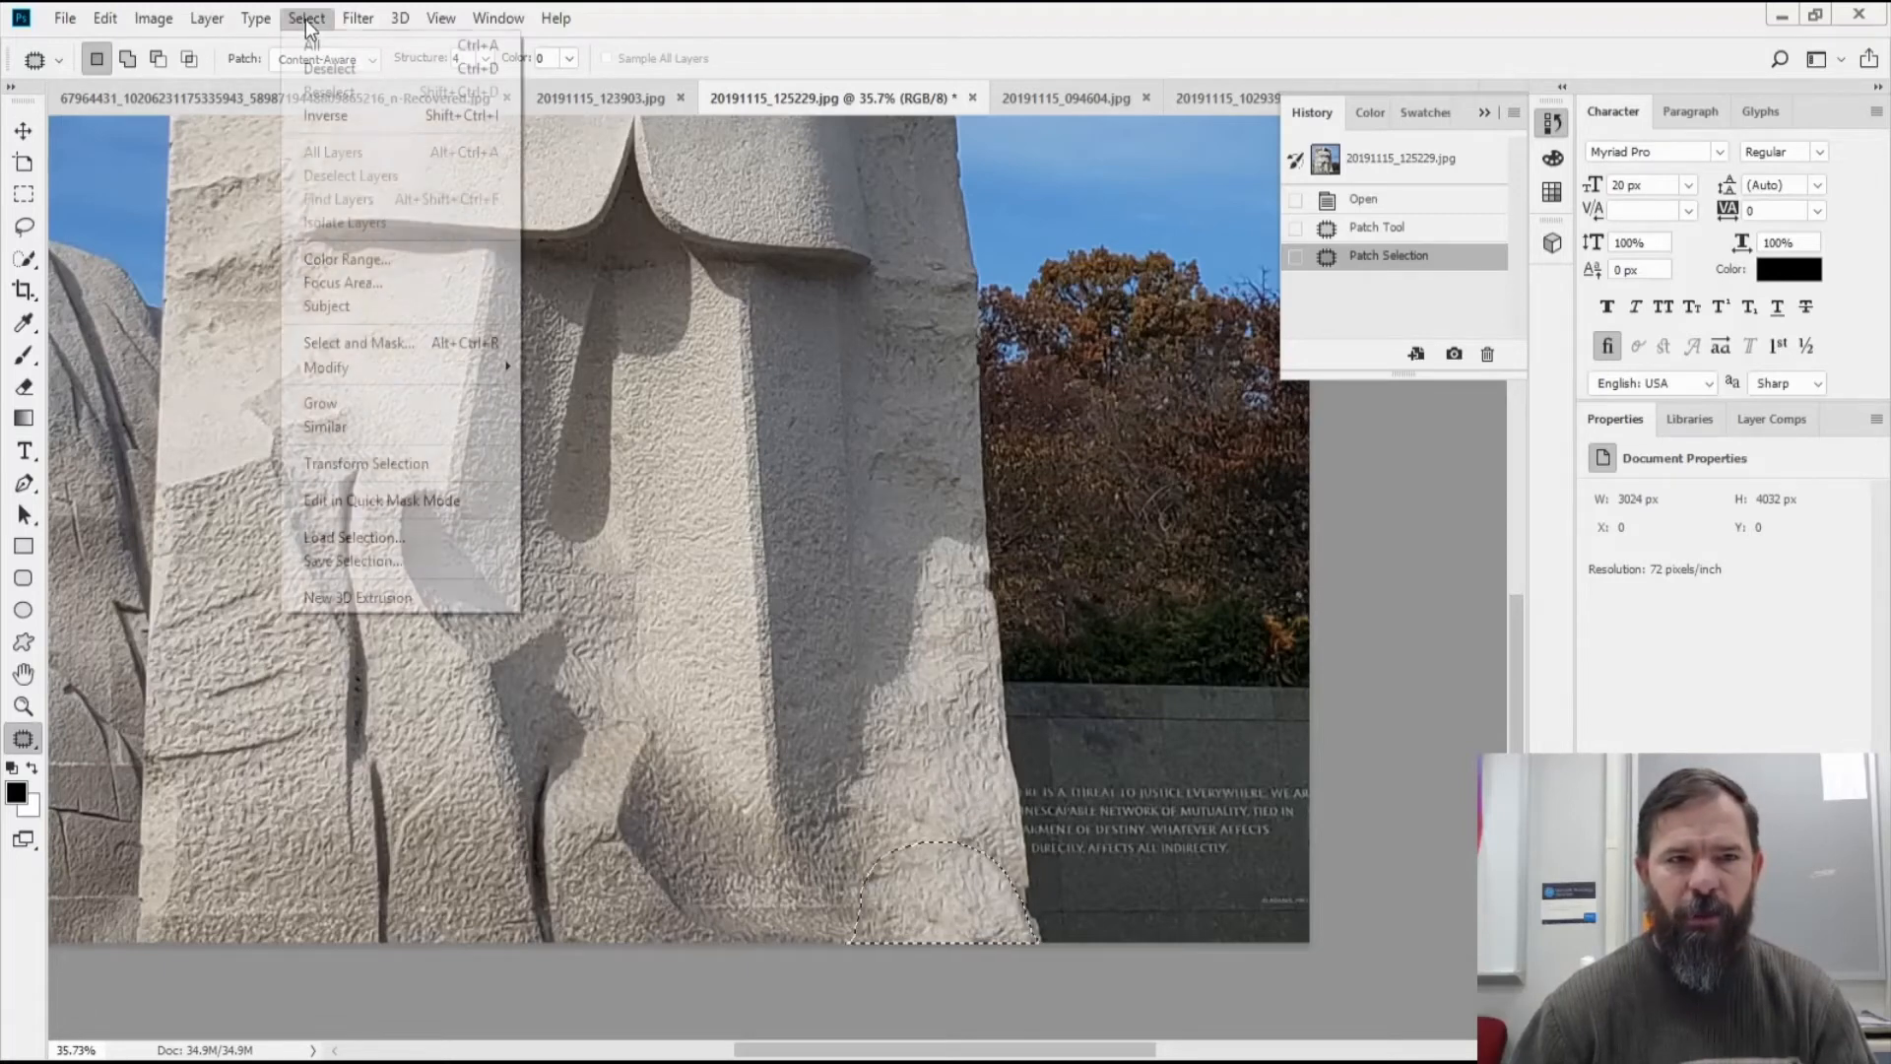
{"action": "left_click", "coordinate": [335, 66]}
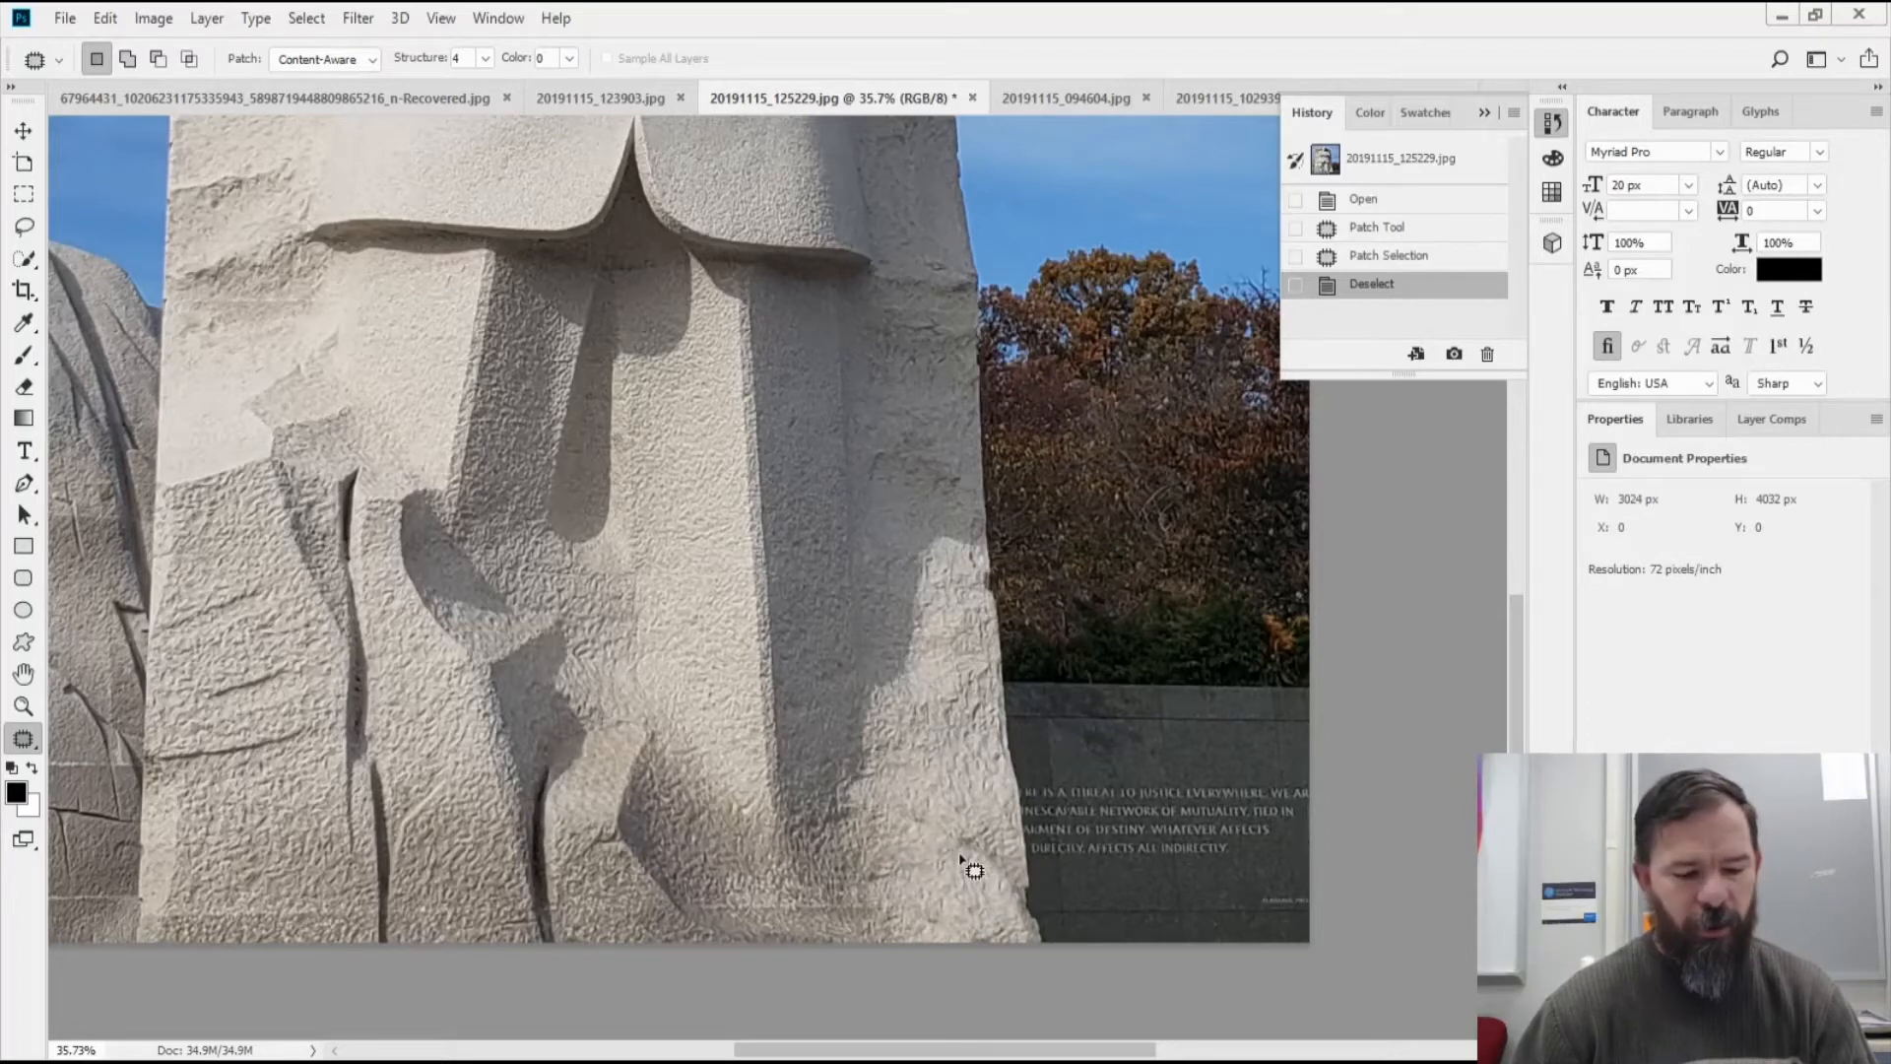
{"action": "scroll", "coordinate": [960, 855], "scroll_direction": "right", "scroll_amount": 1}
{"action": "scroll", "coordinate": [858, 797], "scroll_direction": "left", "scroll_amount": 2}
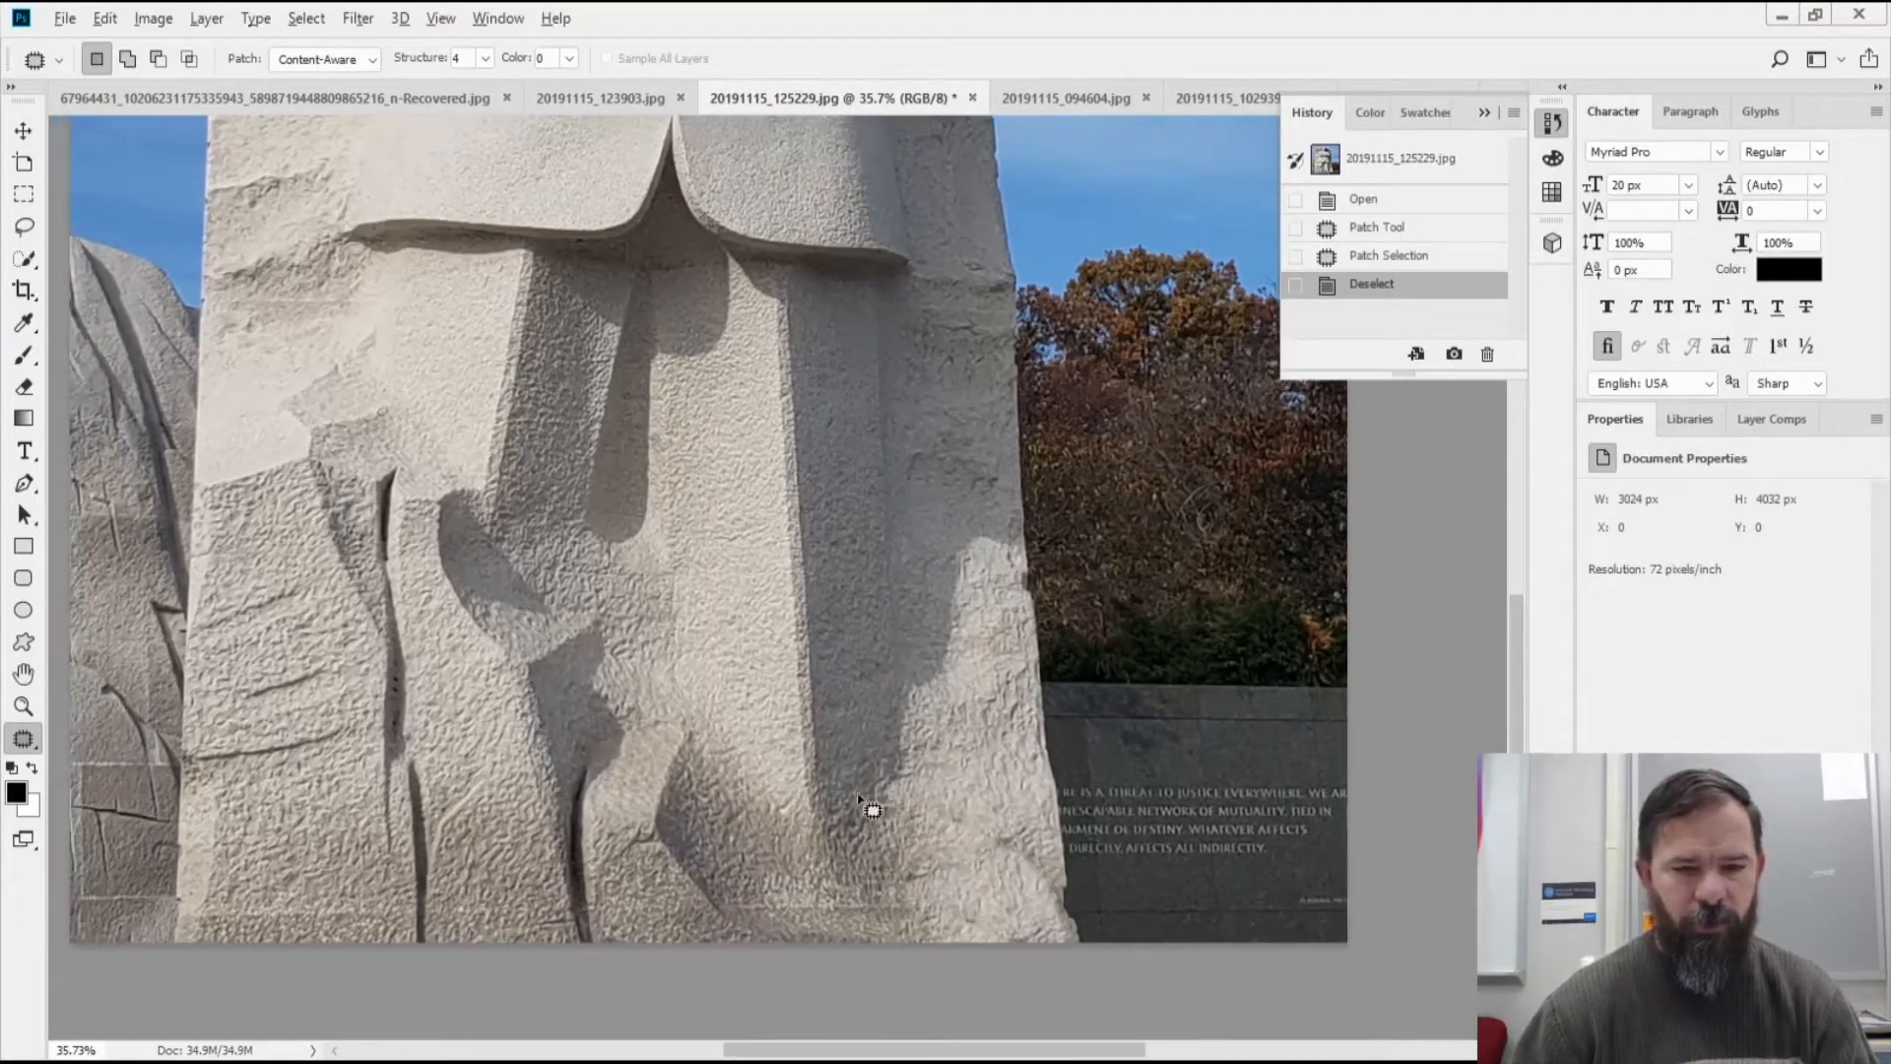
{"action": "scroll", "coordinate": [858, 799], "scroll_direction": "down", "scroll_amount": 3}
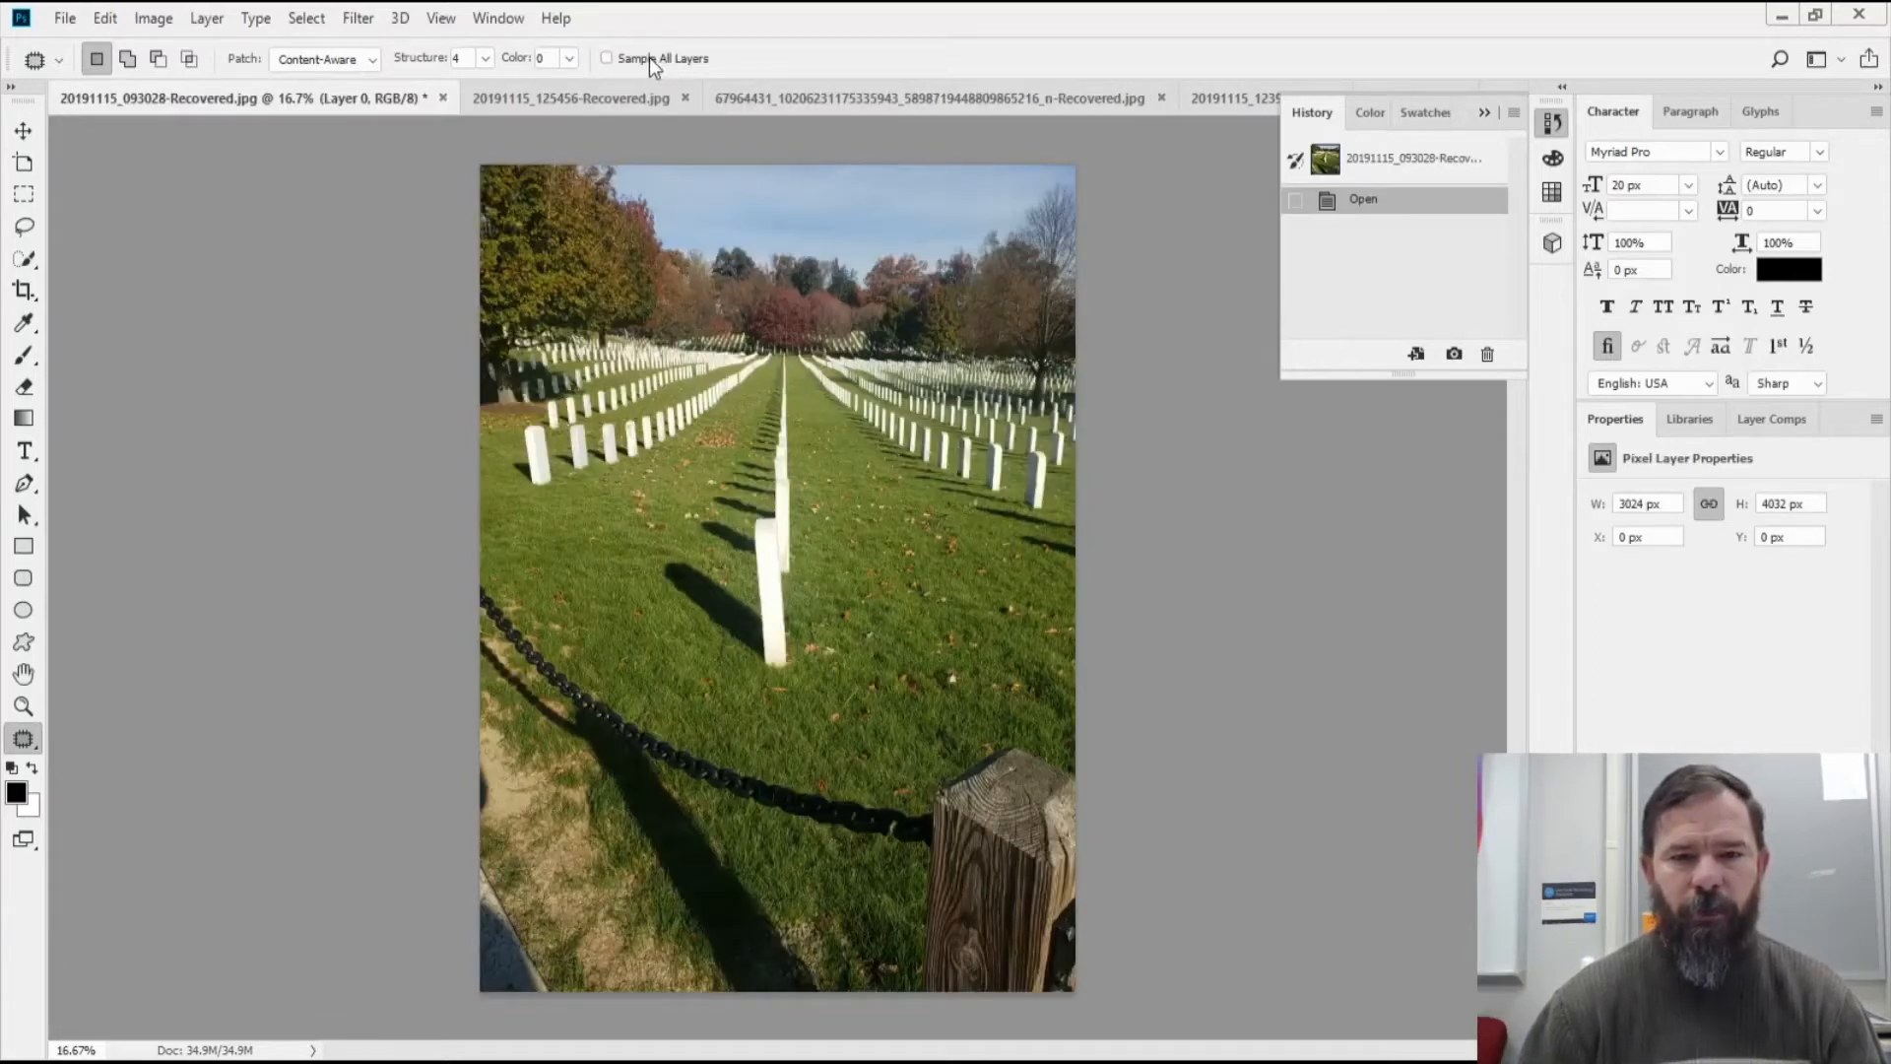
Switch to the photo of the obelisk across the water, 20191115_125456-Recovered.jpg
{"action": "left_click", "coordinate": [581, 98]}
{"action": "left_click", "coordinate": [773, 97]}
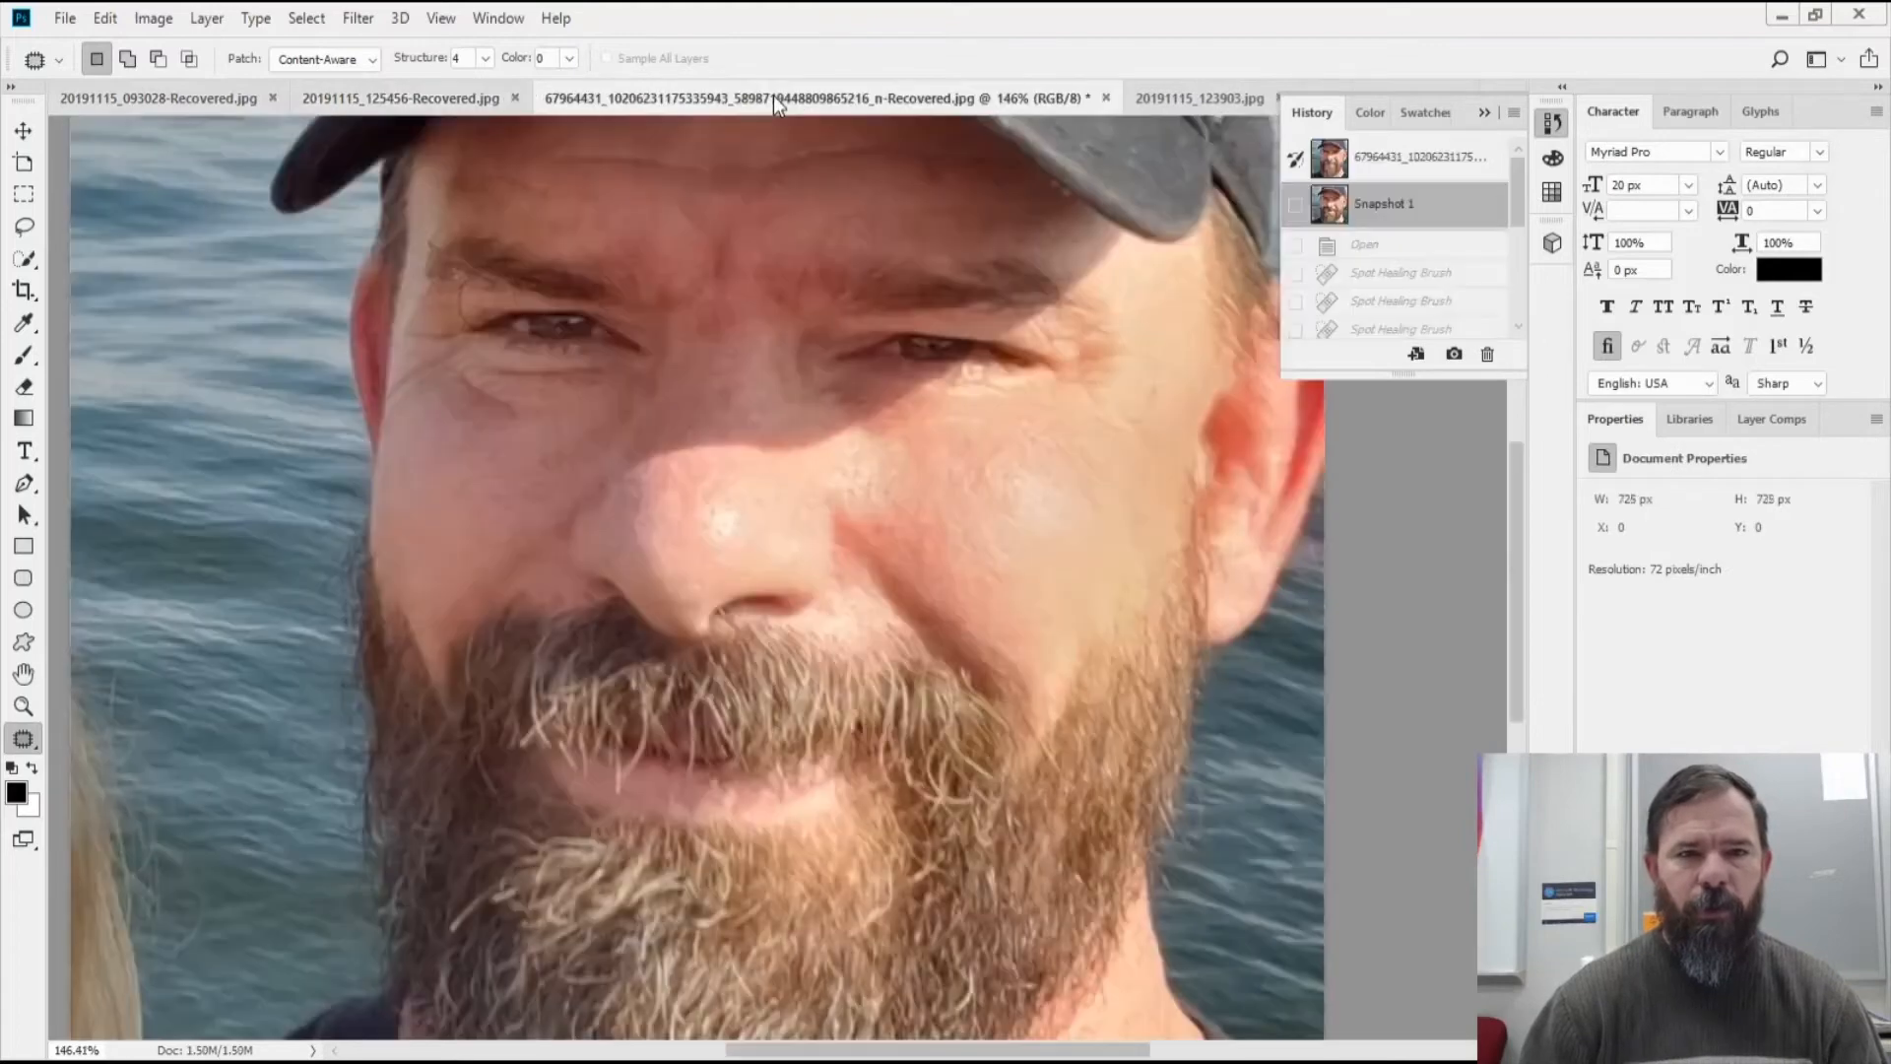
{"action": "left_click", "coordinate": [455, 104]}
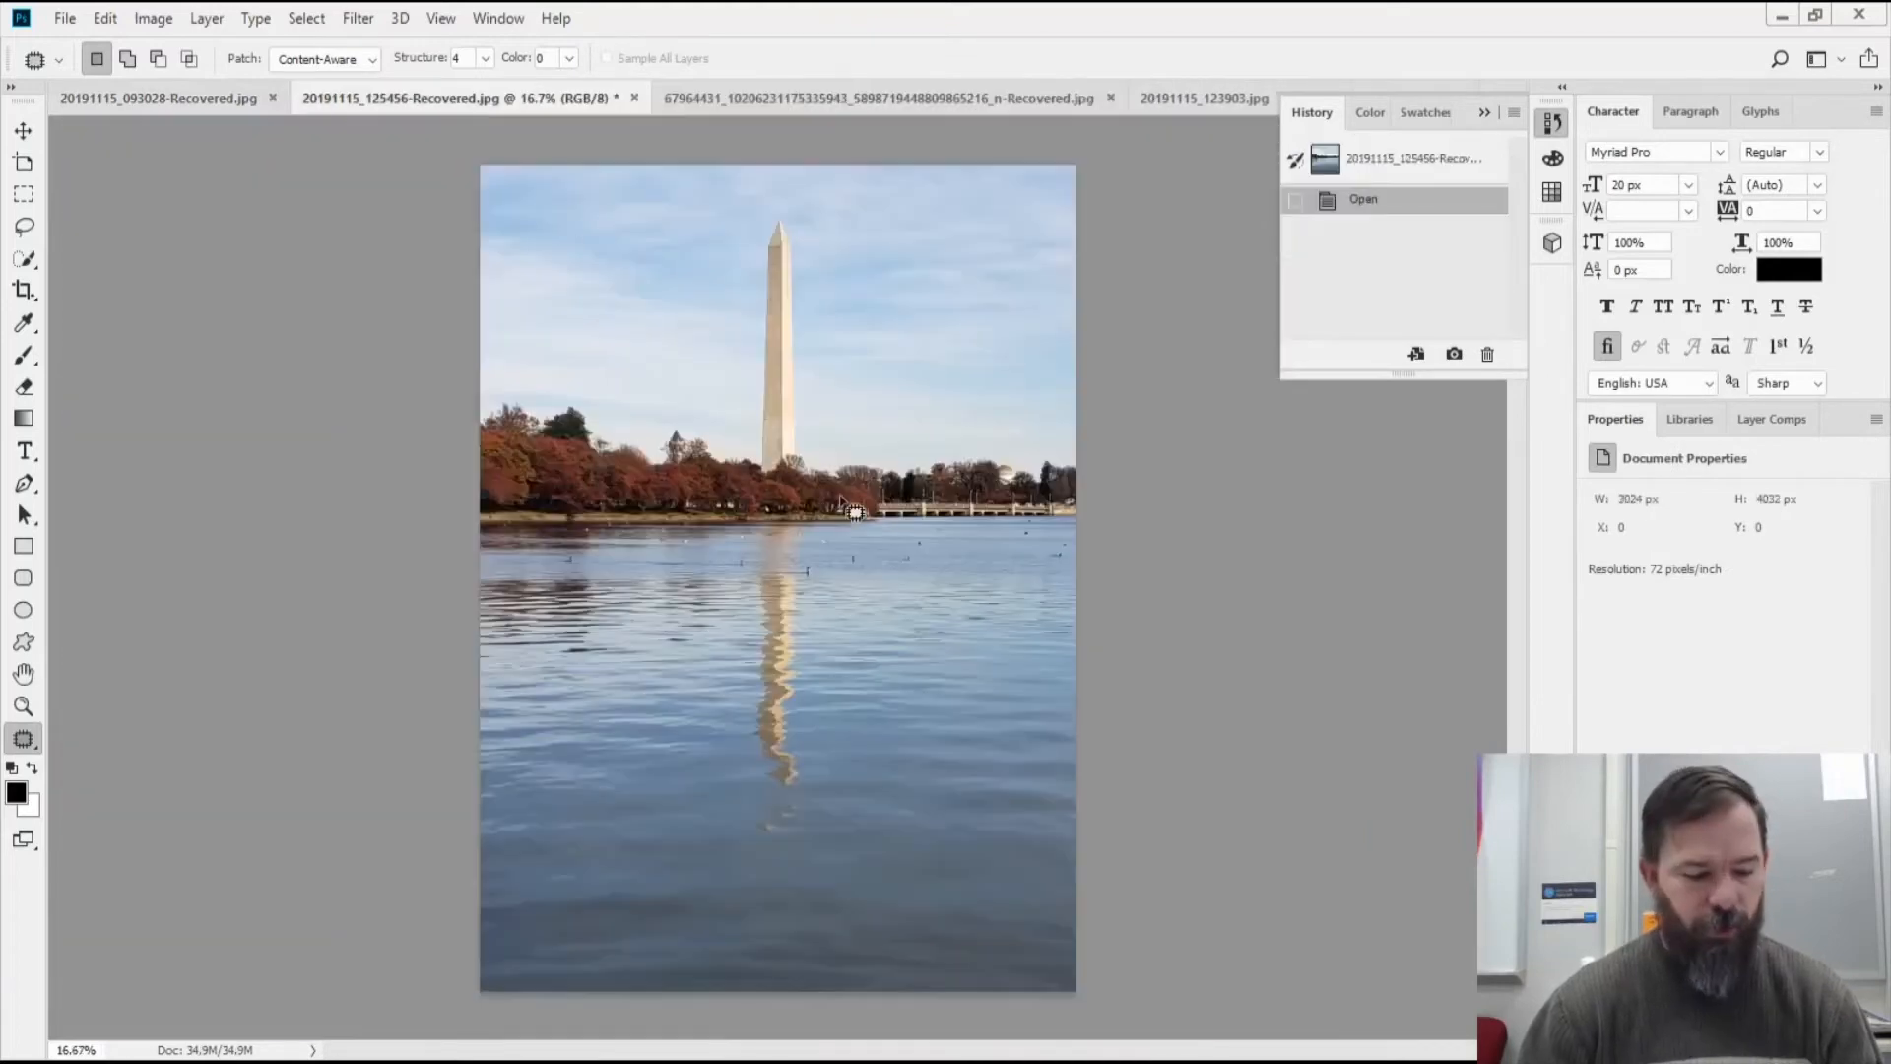
Draw a loose outline around the entire obelisk down to the treetops with the Content-Aware Move tool
{"action": "scroll", "coordinate": [855, 512], "scroll_direction": "up", "scroll_amount": 2}
{"action": "scroll", "coordinate": [780, 481], "scroll_direction": "up", "scroll_amount": 3}
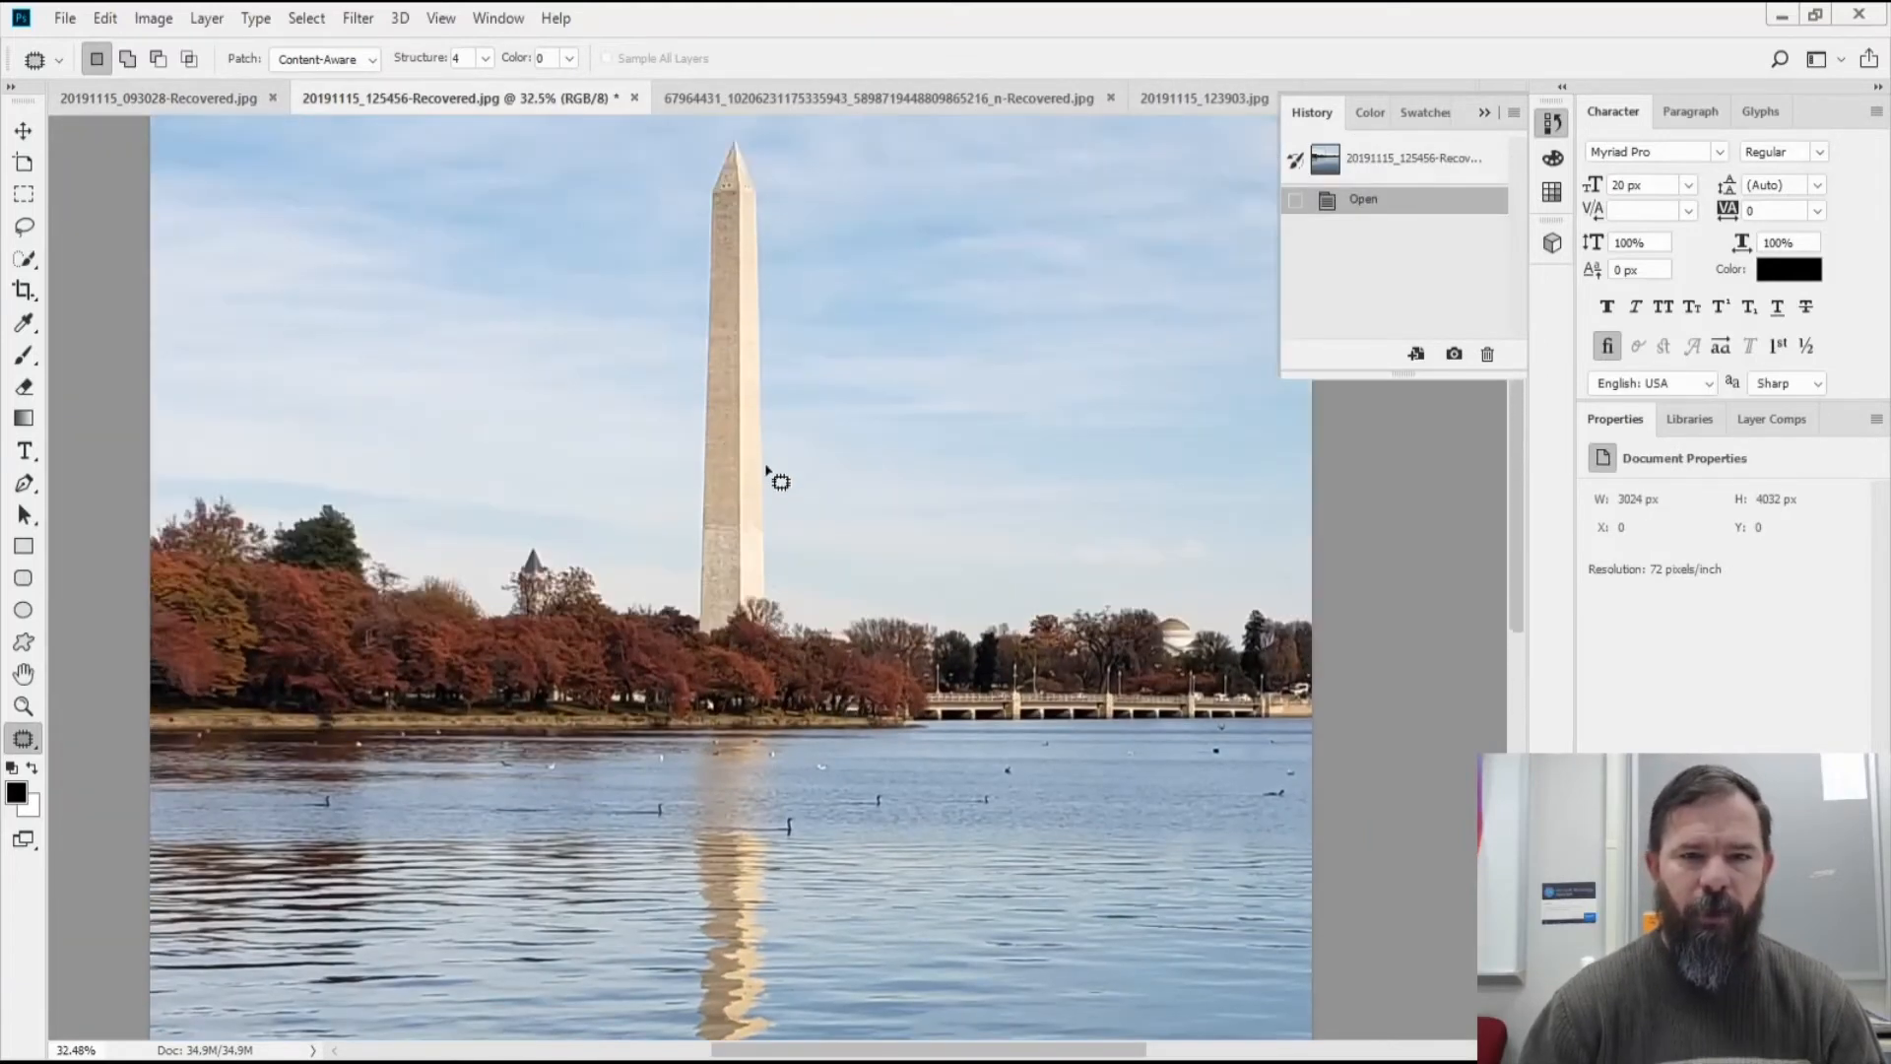
{"action": "scroll", "coordinate": [780, 482], "scroll_direction": "up", "scroll_amount": 3}
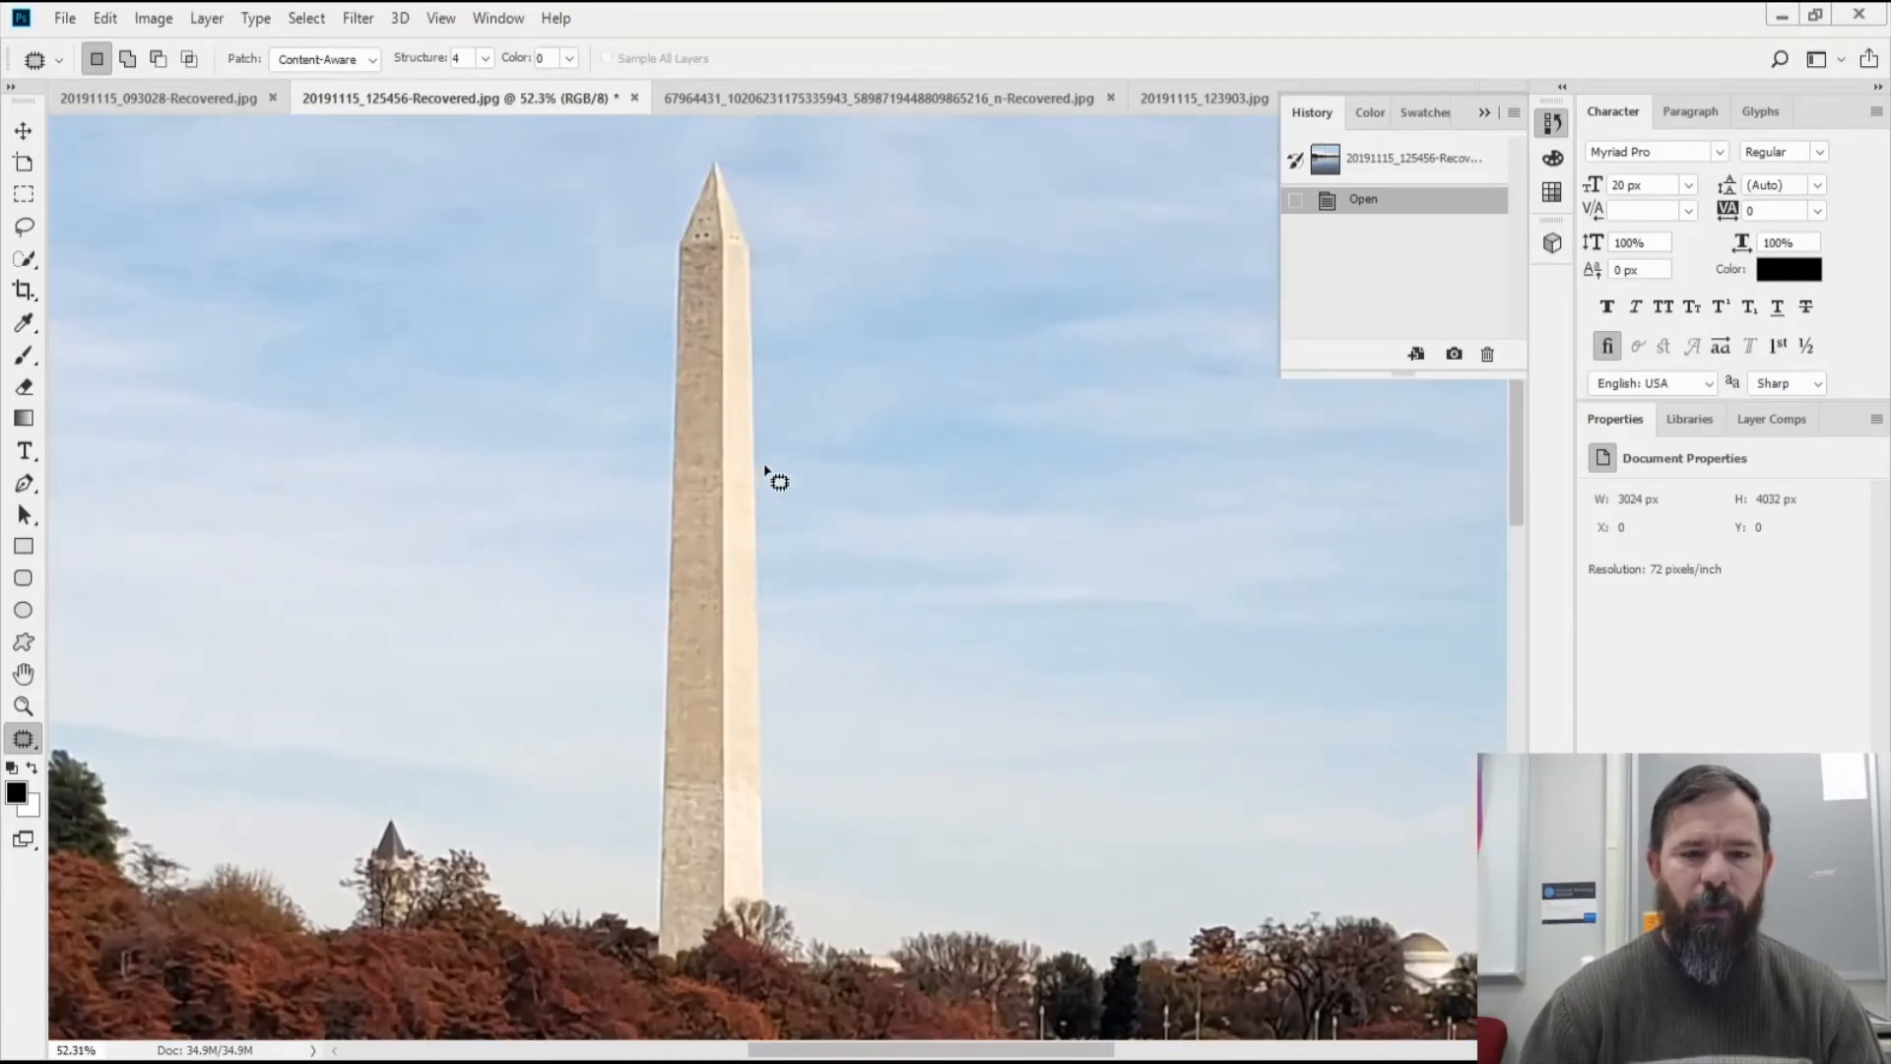
{"action": "scroll", "coordinate": [766, 469], "scroll_direction": "down", "scroll_amount": 1}
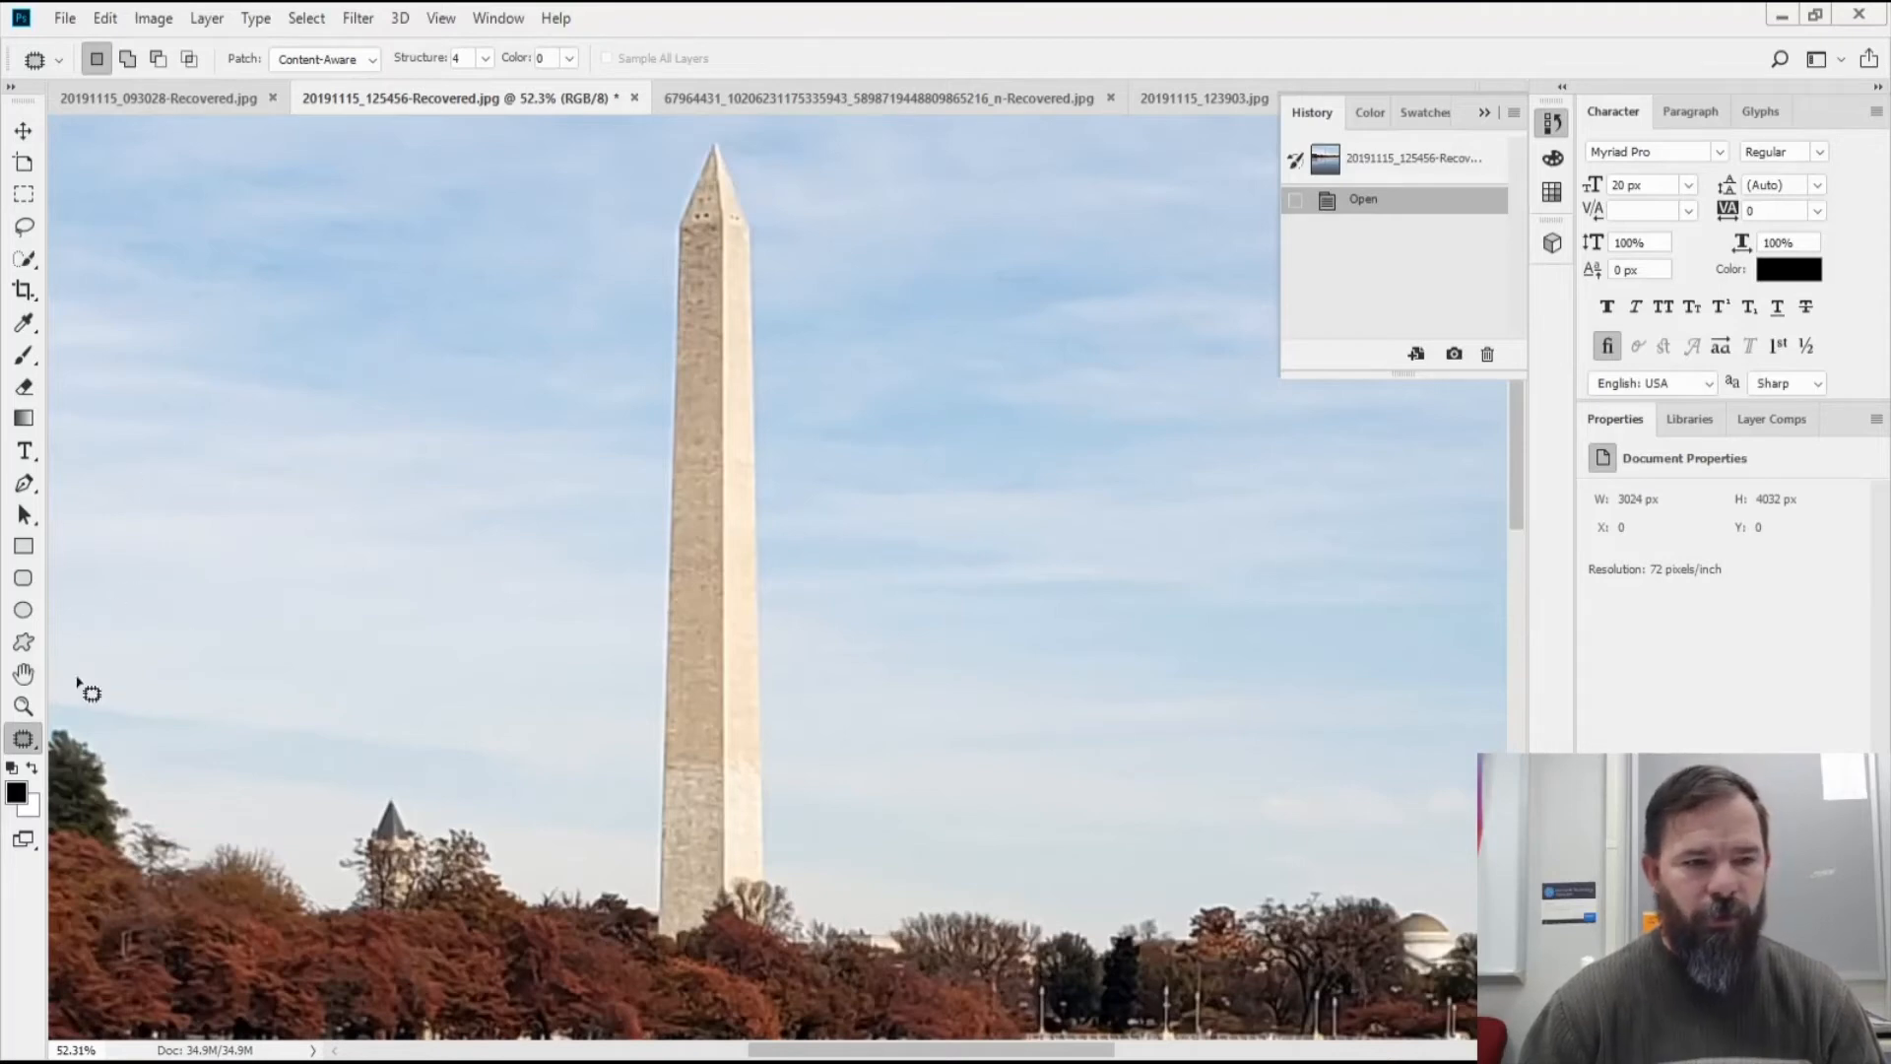
{"action": "left_click", "coordinate": [22, 757]}
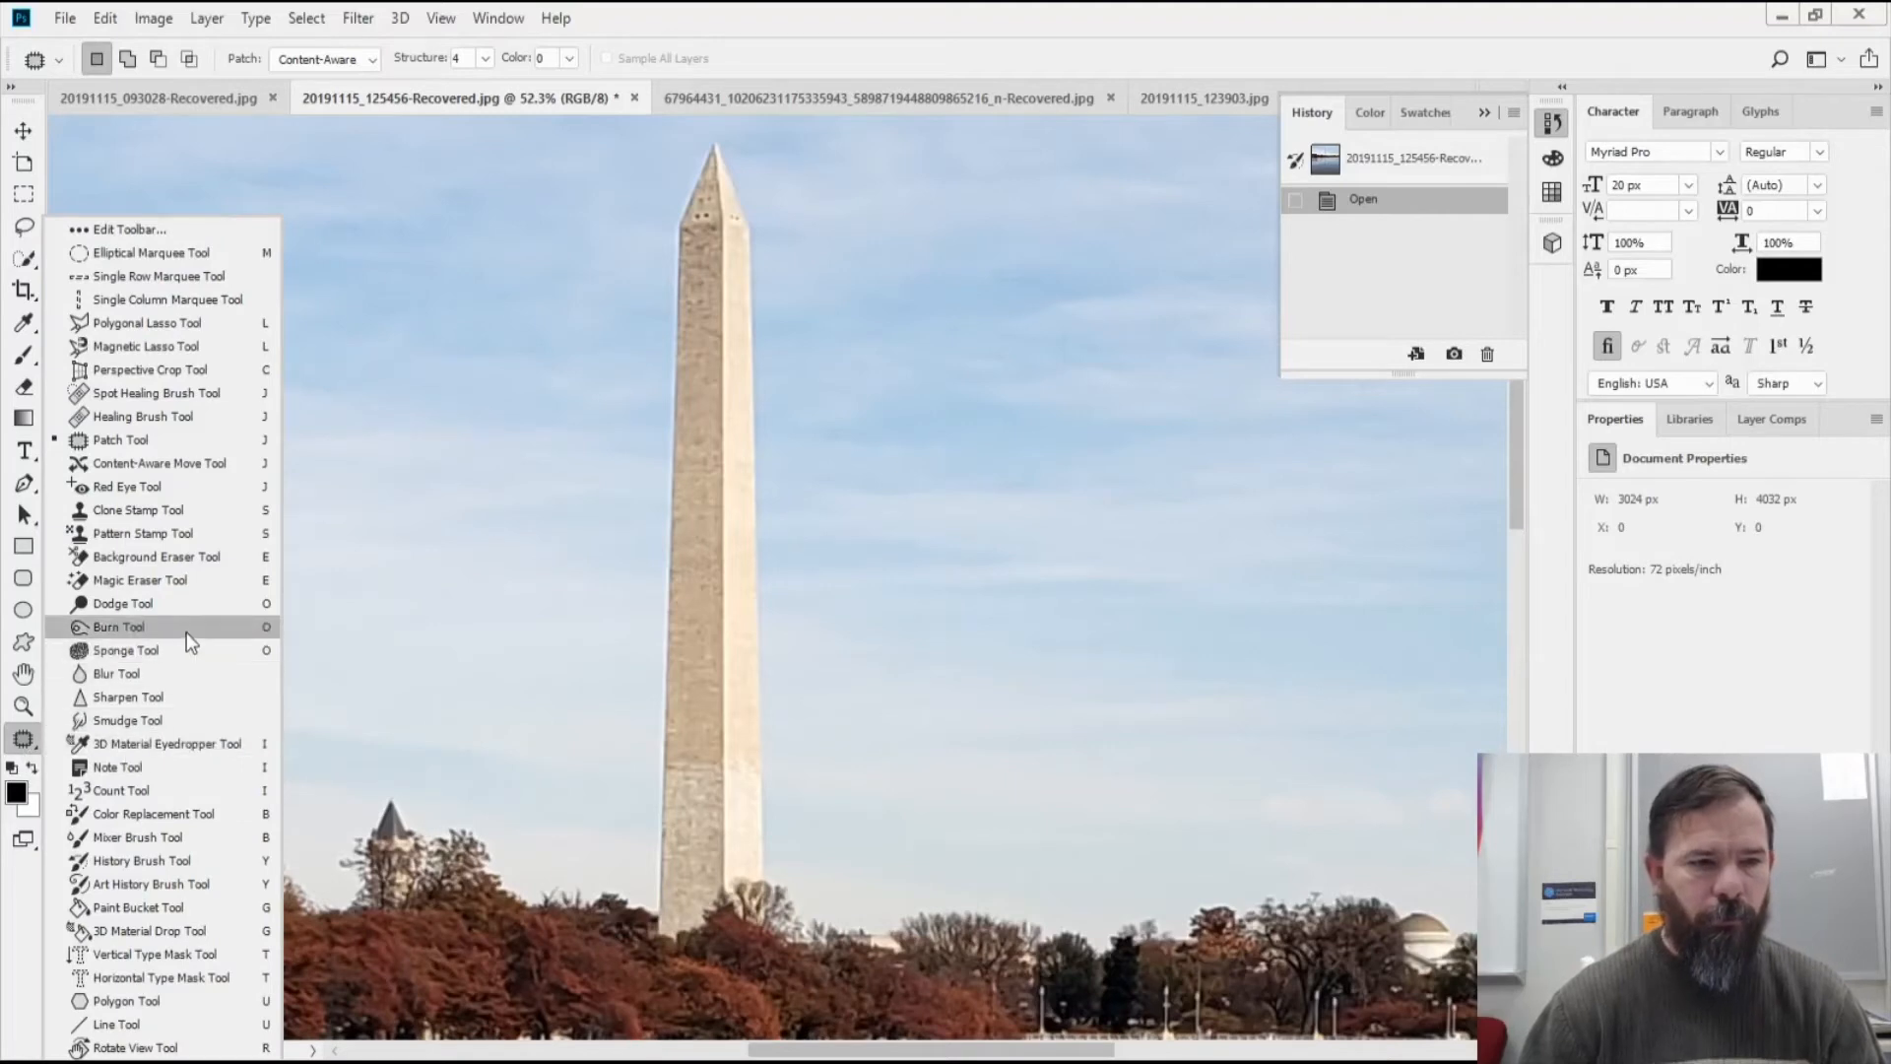
{"action": "left_click", "coordinate": [169, 465]}
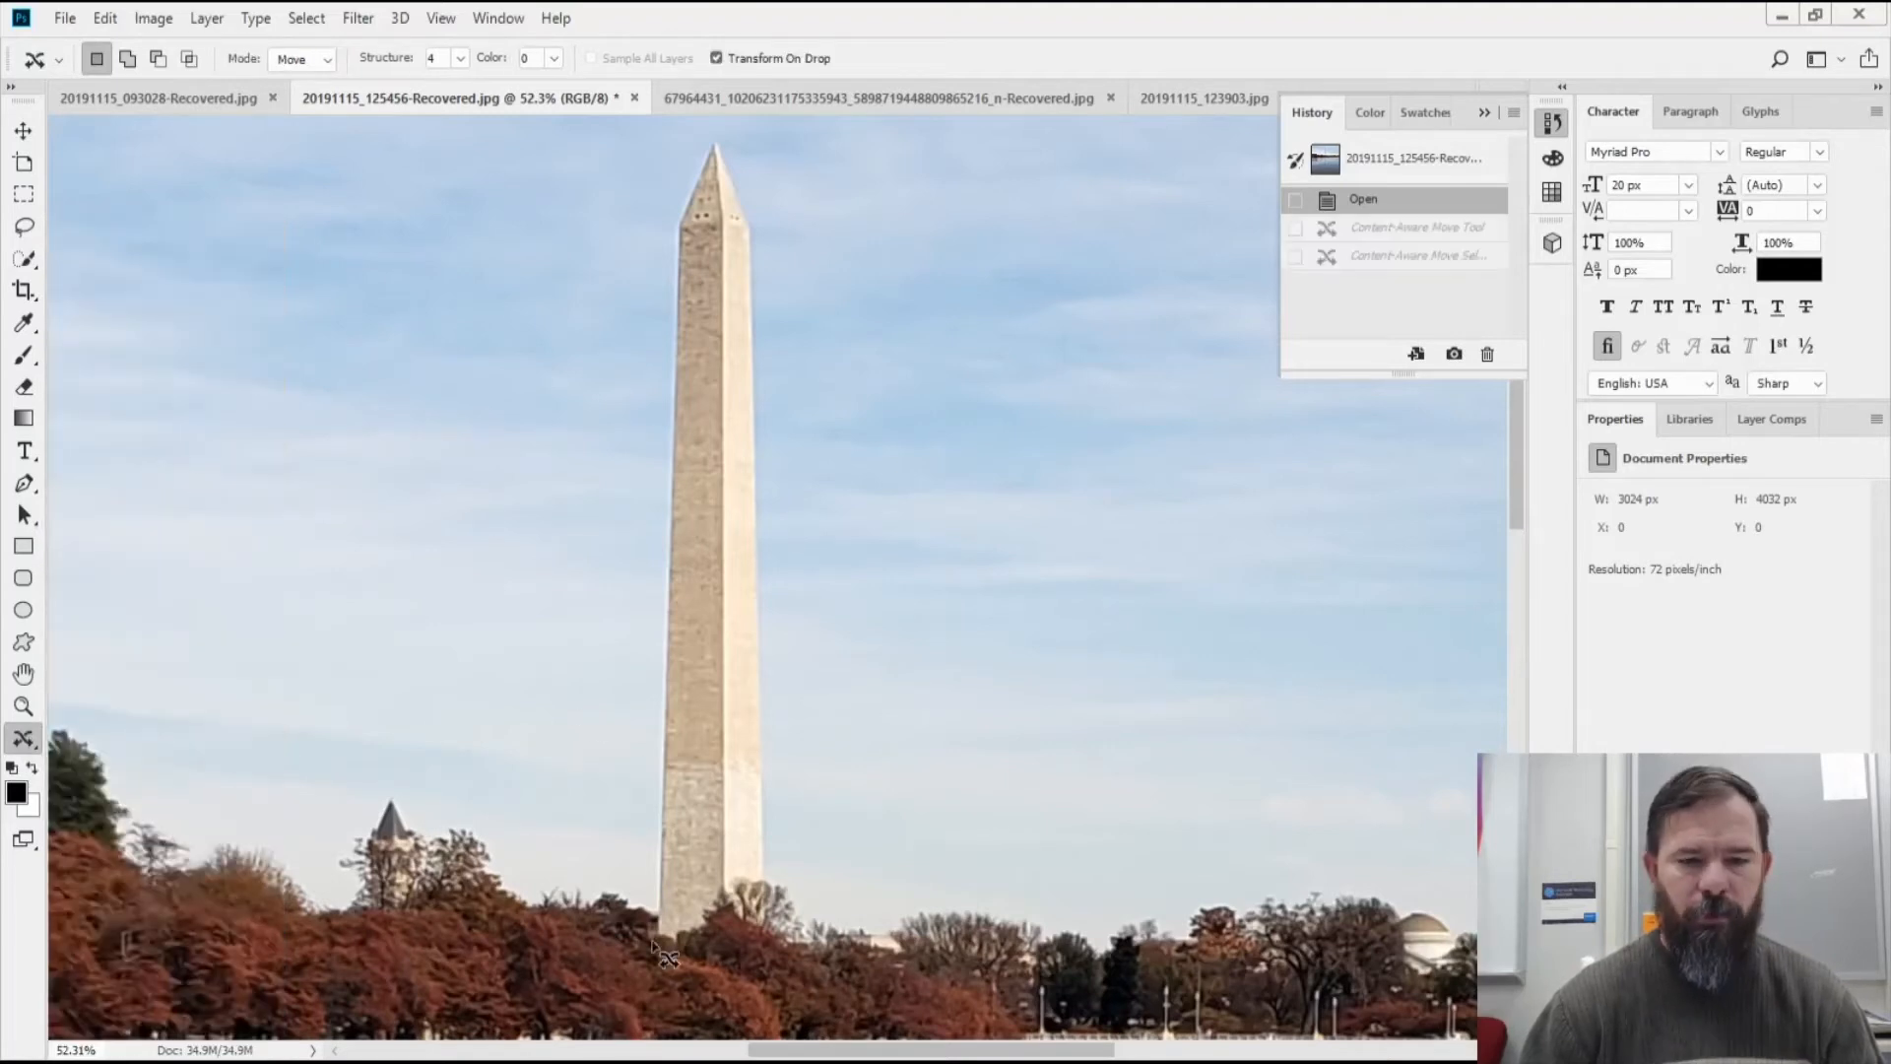
{"action": "mouse_move", "coordinate": [654, 936]}
{"action": "left_mouse_down"}
{"action": "mouse_move", "coordinate": [672, 236]}
{"action": "mouse_move", "coordinate": [716, 131]}
{"action": "mouse_move", "coordinate": [760, 258]}
{"action": "mouse_move", "coordinate": [769, 373]}
{"action": "mouse_move", "coordinate": [774, 906]}
{"action": "mouse_move", "coordinate": [758, 943]}
{"action": "mouse_move", "coordinate": [653, 943]}
{"action": "left_mouse_up"}
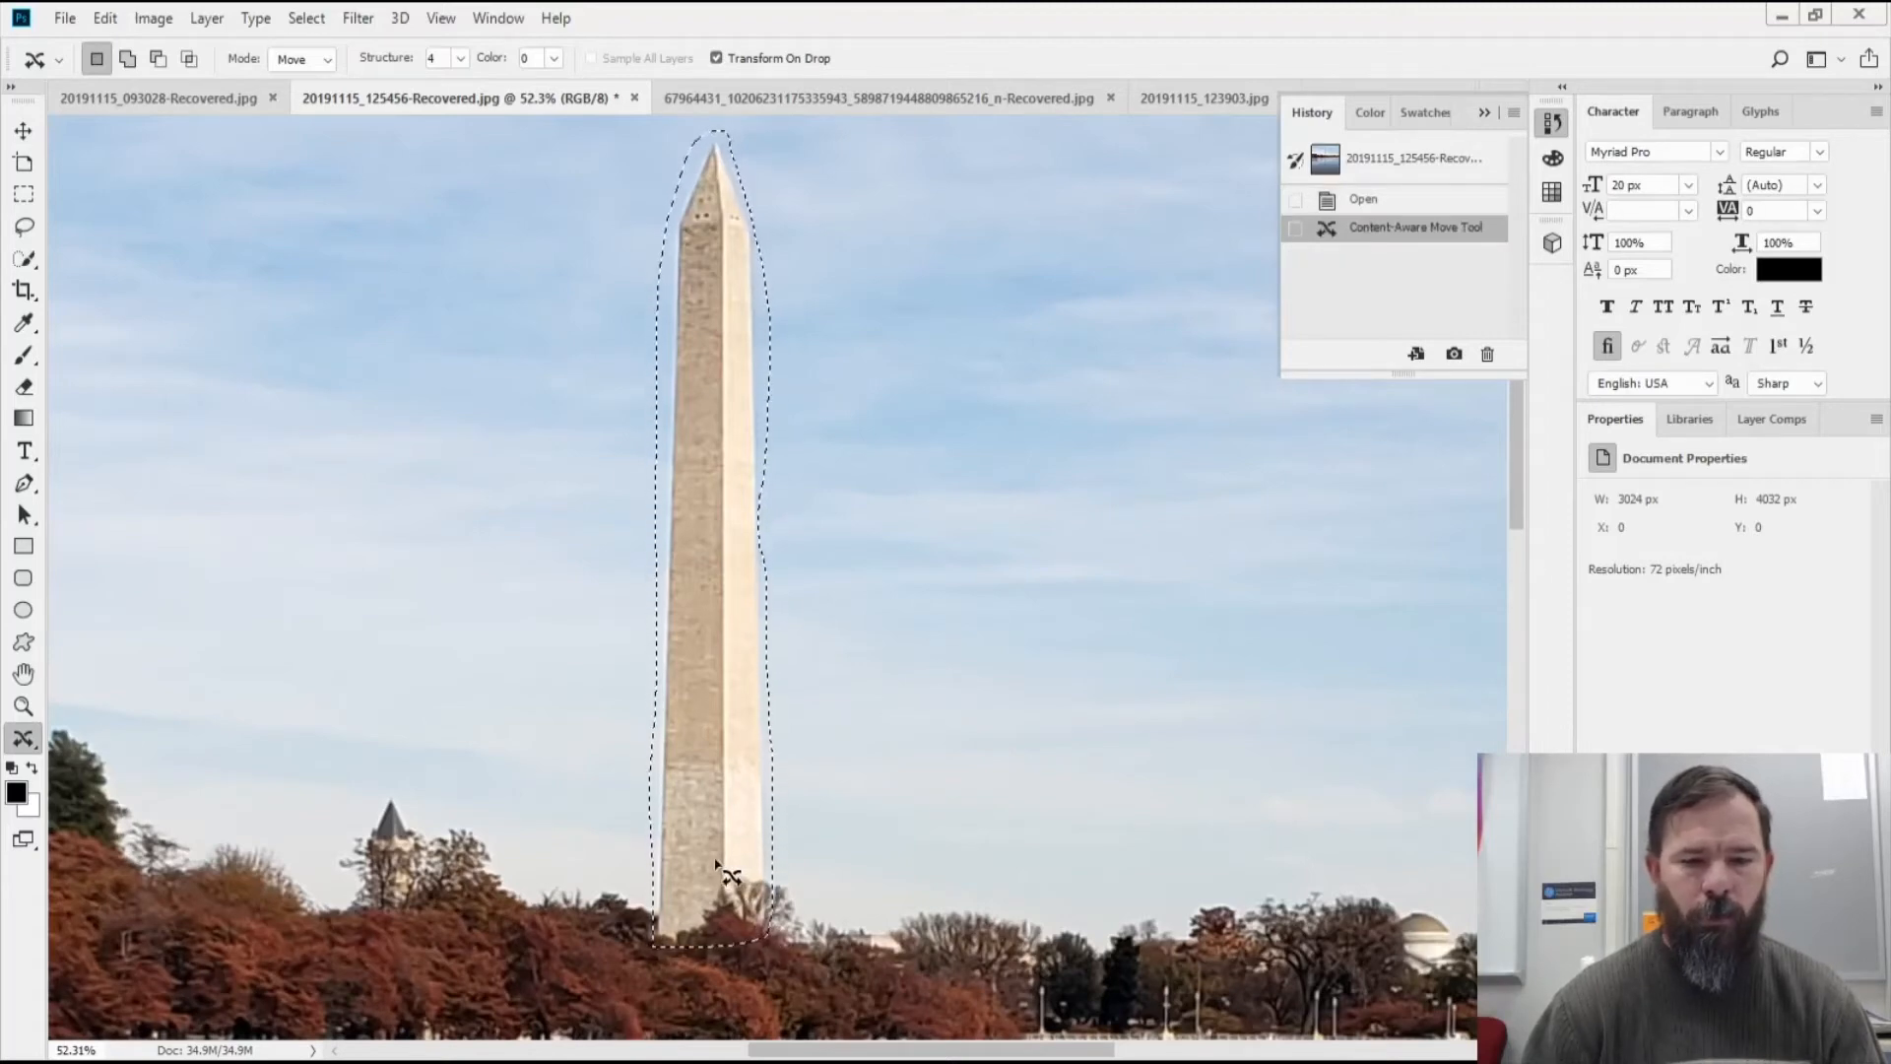
Move the outlined obelisk a short distance to the right along the treeline, commit the move and deselect it
{"action": "left_click_drag", "start_coordinate": [717, 858], "coordinate": [873, 887]}
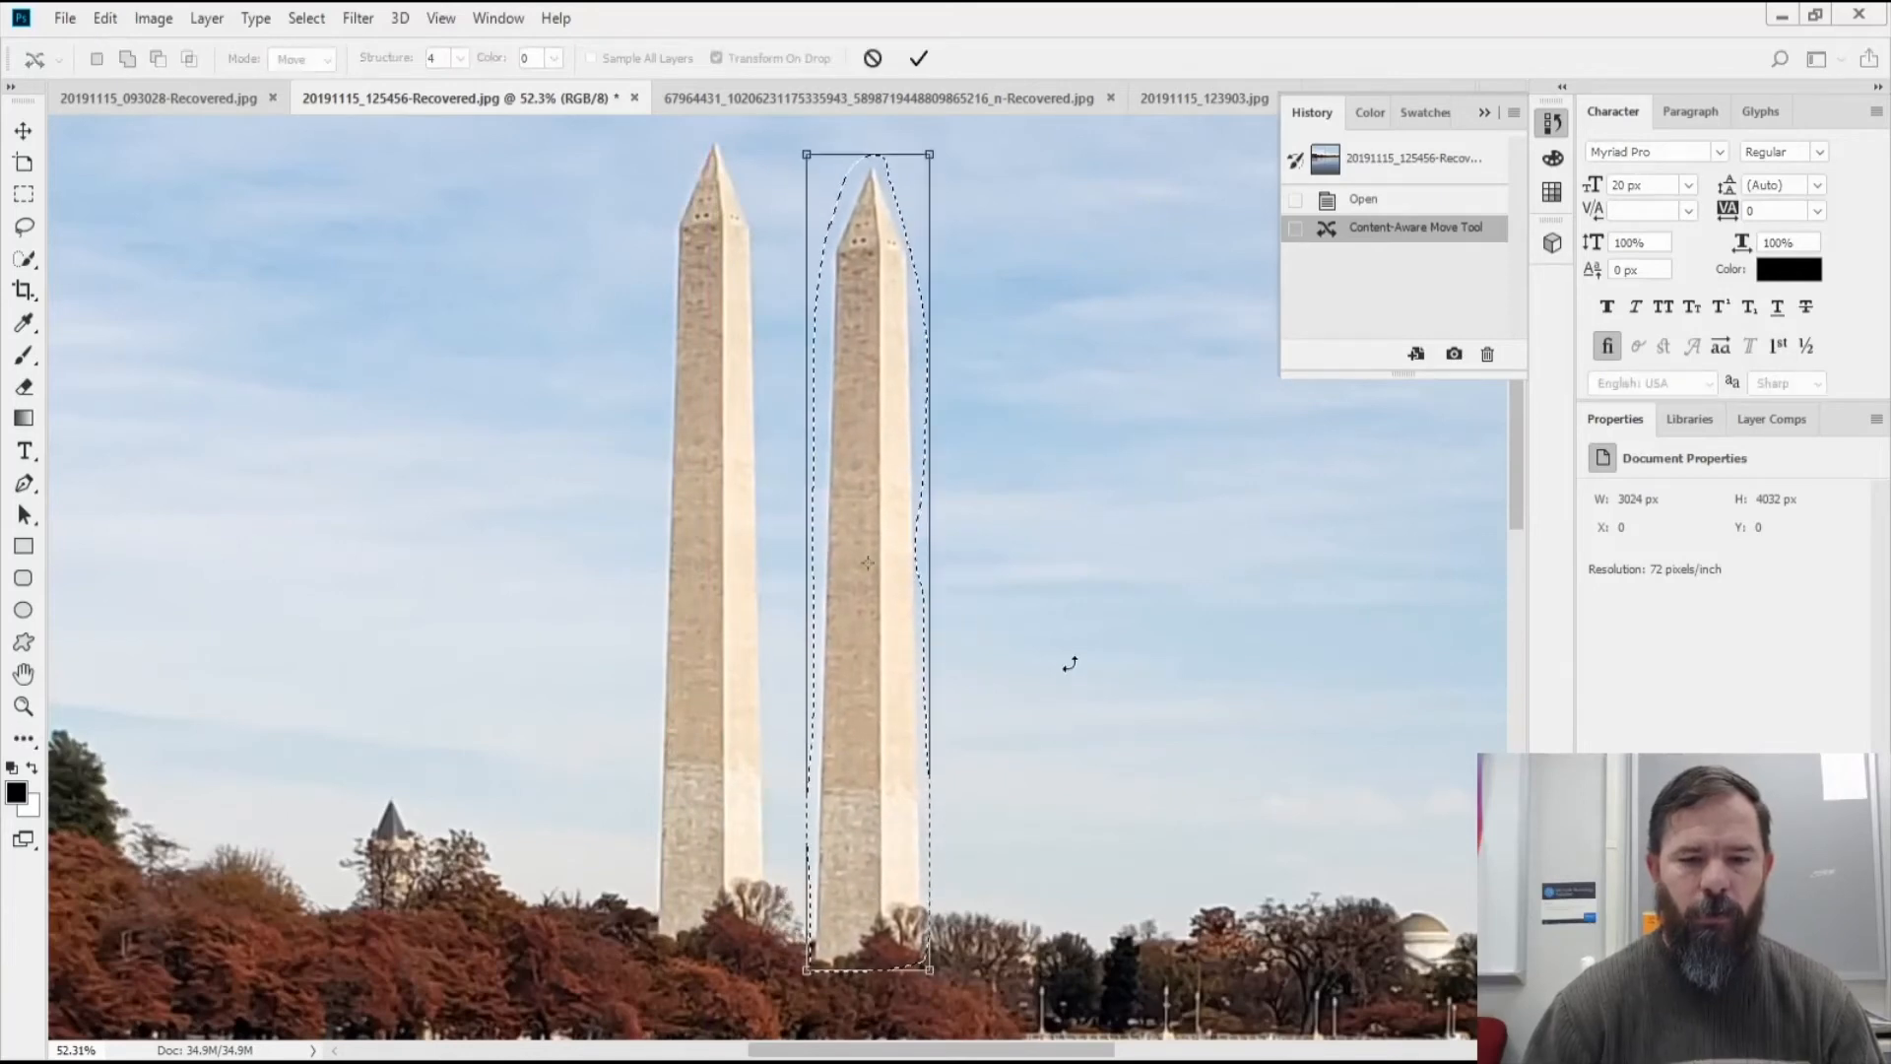
{"action": "left_click", "coordinate": [924, 63]}
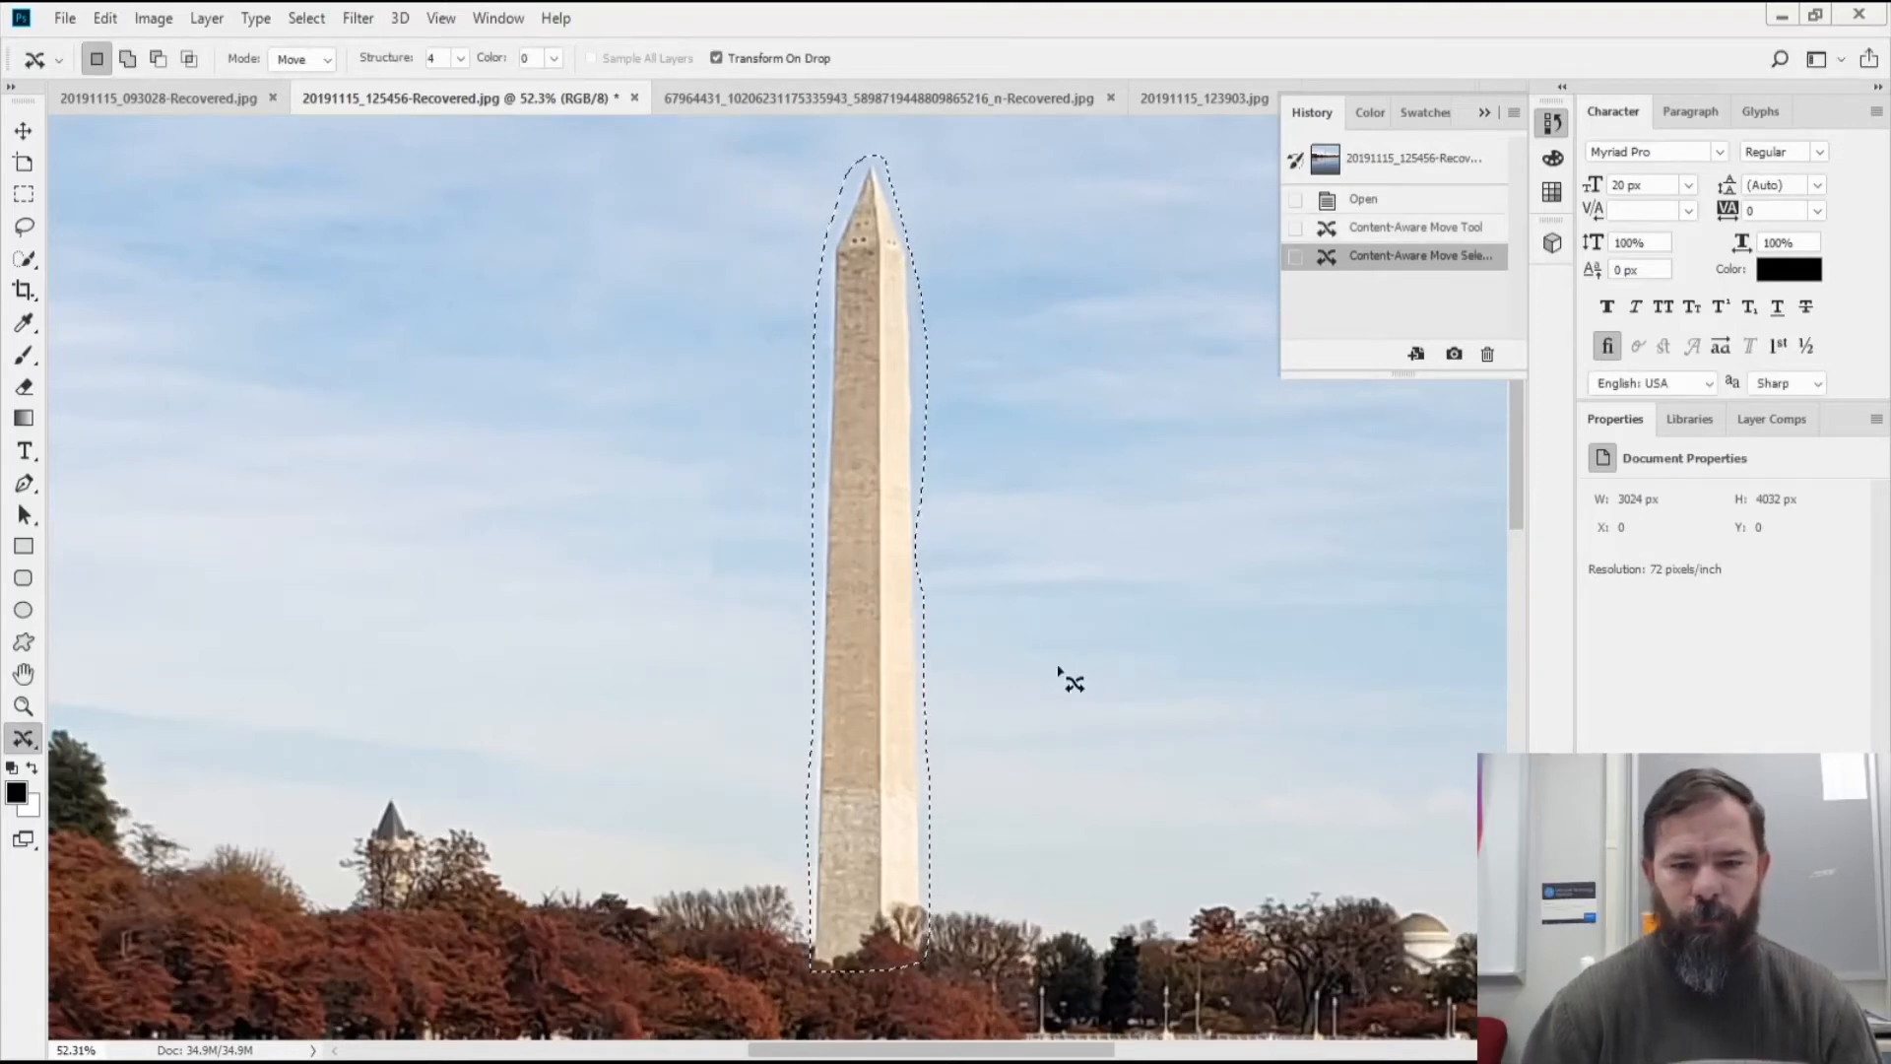
{"action": "left_click", "coordinate": [301, 18]}
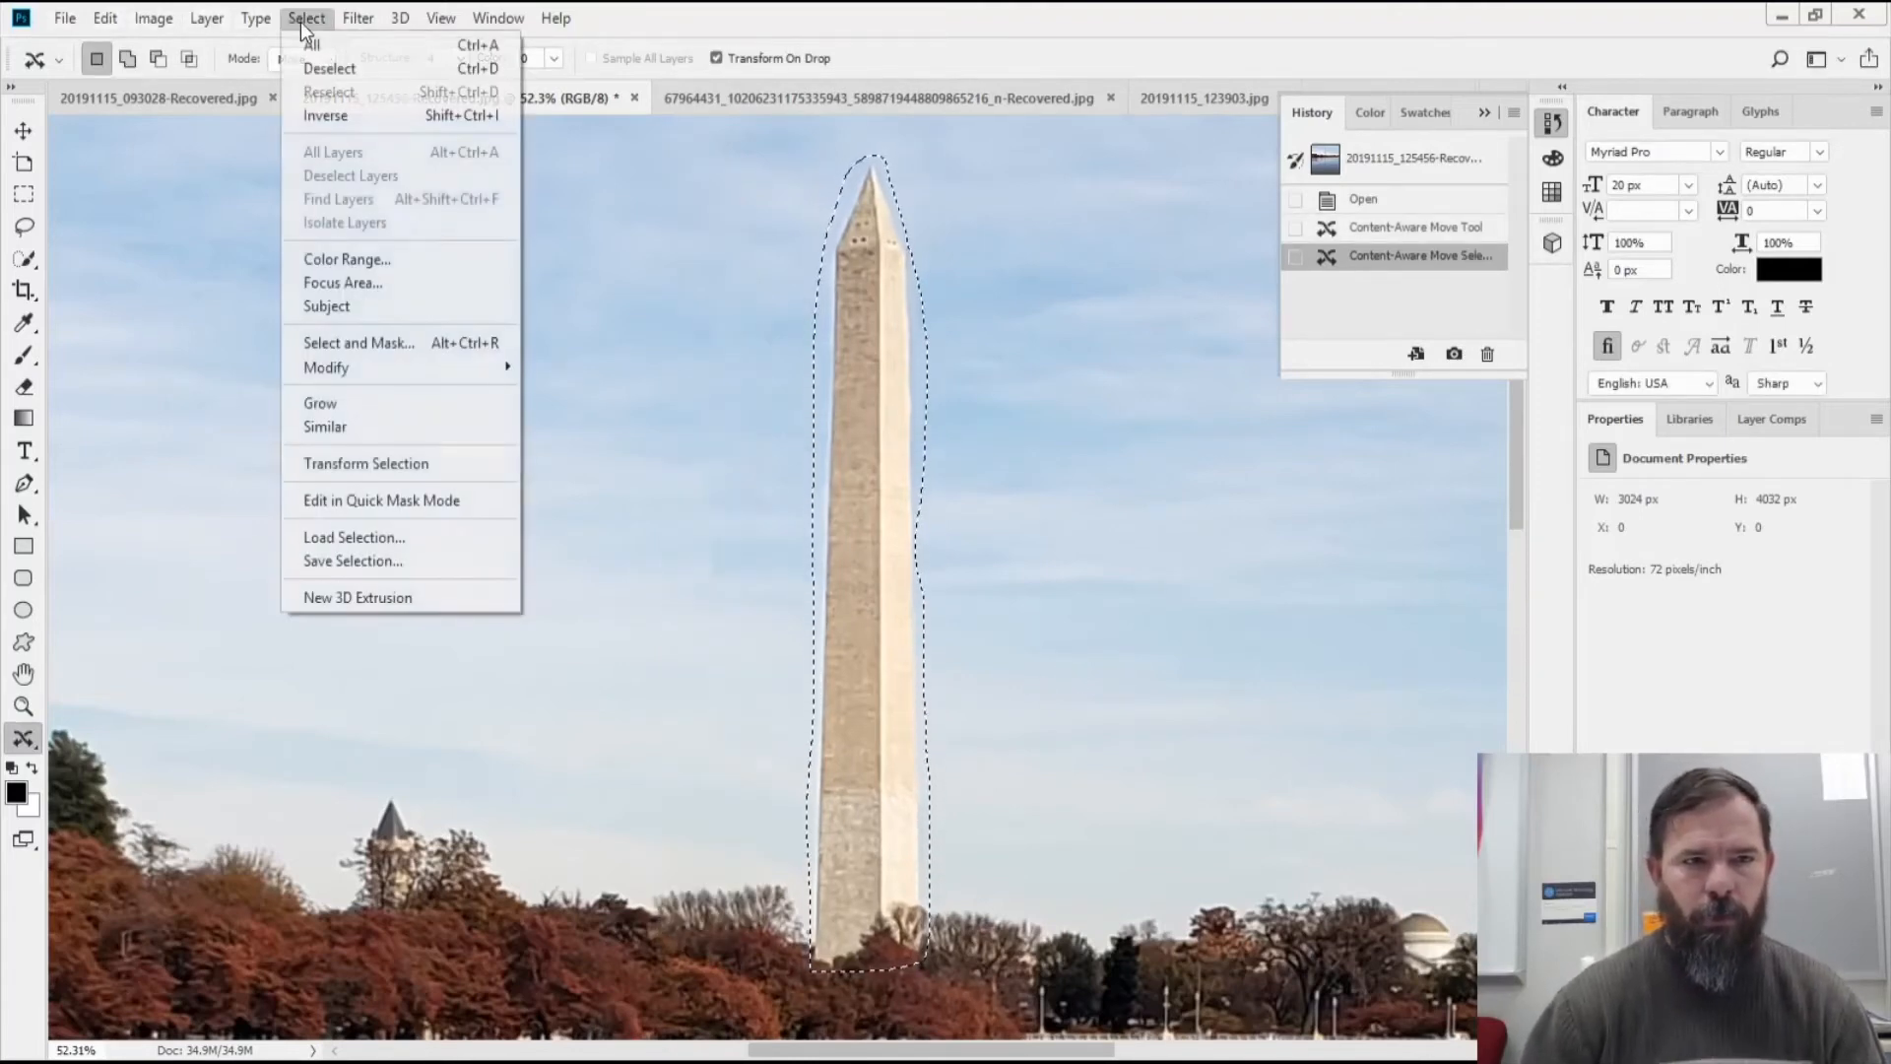
{"action": "left_click", "coordinate": [333, 69]}
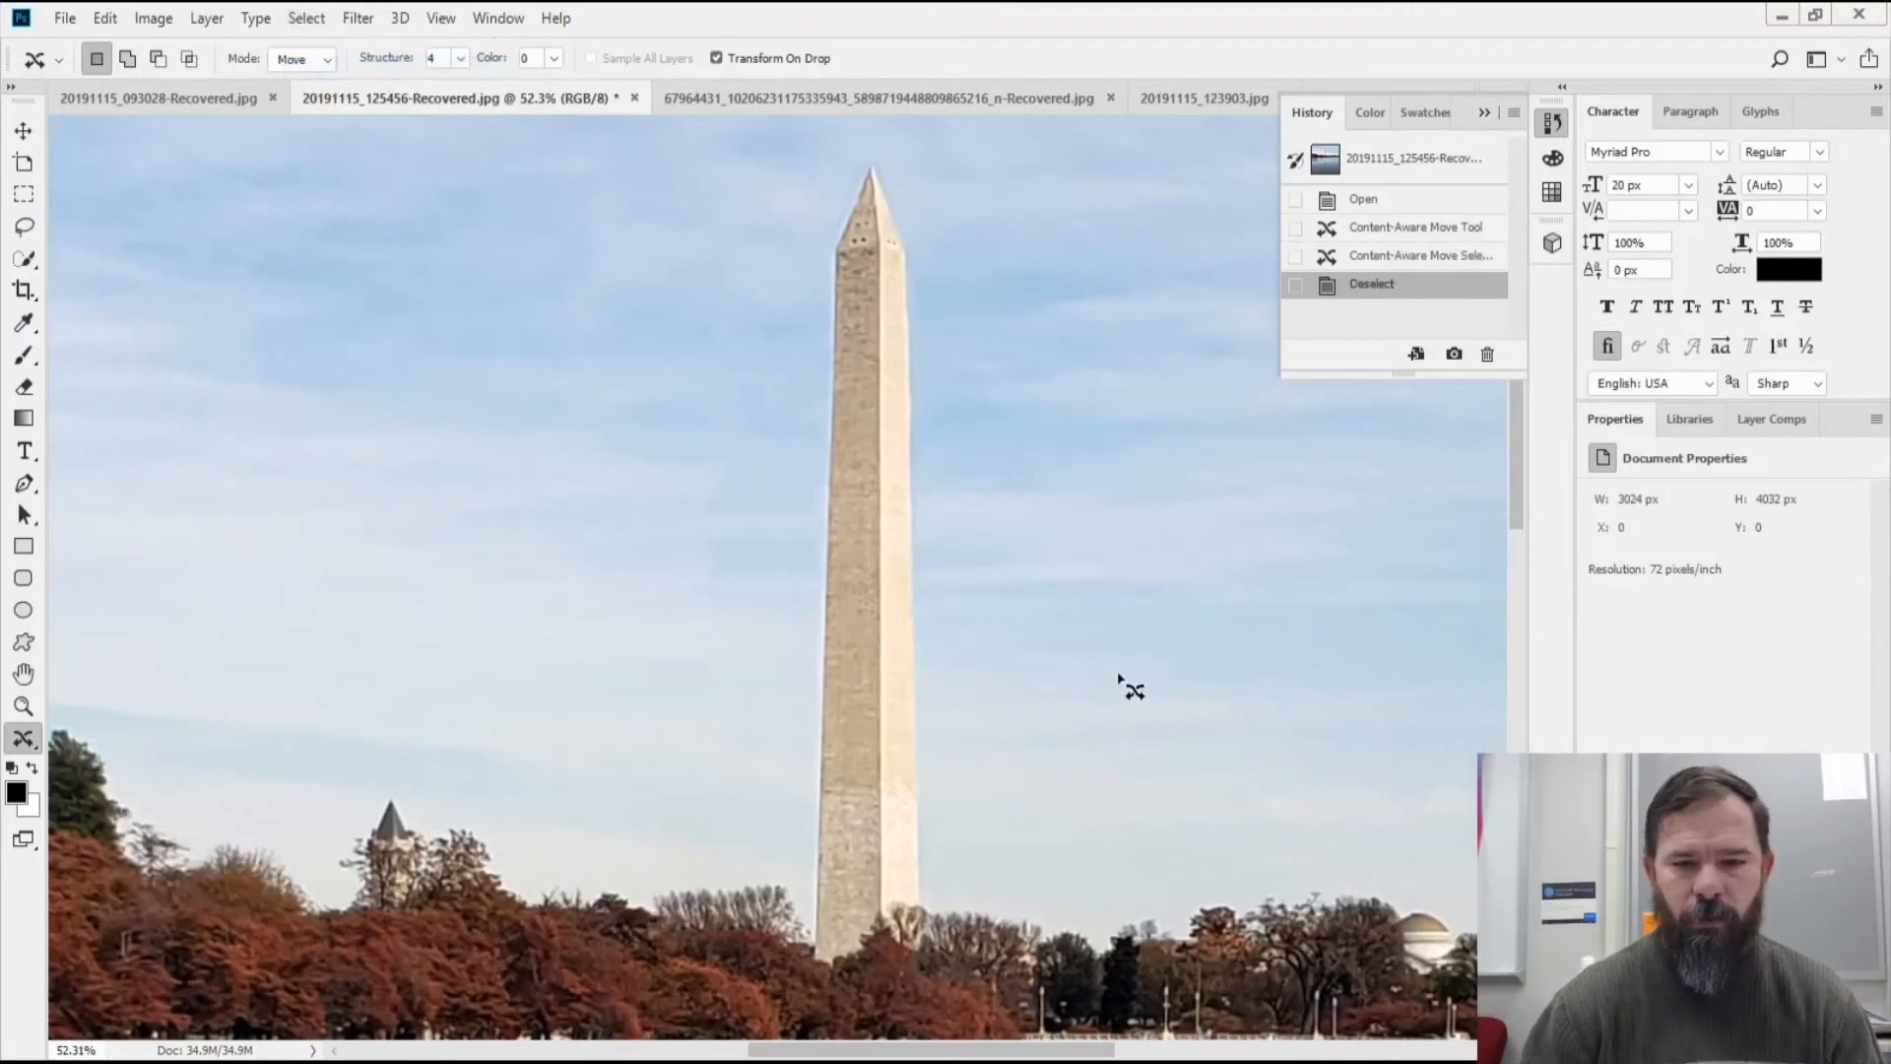
Compare the obelisk's original and moved positions in the wider view using the opened and deselected history states
{"action": "scroll", "coordinate": [1126, 684], "scroll_direction": "right", "scroll_amount": 2}
{"action": "scroll", "coordinate": [1121, 676], "scroll_direction": "down", "scroll_amount": 4}
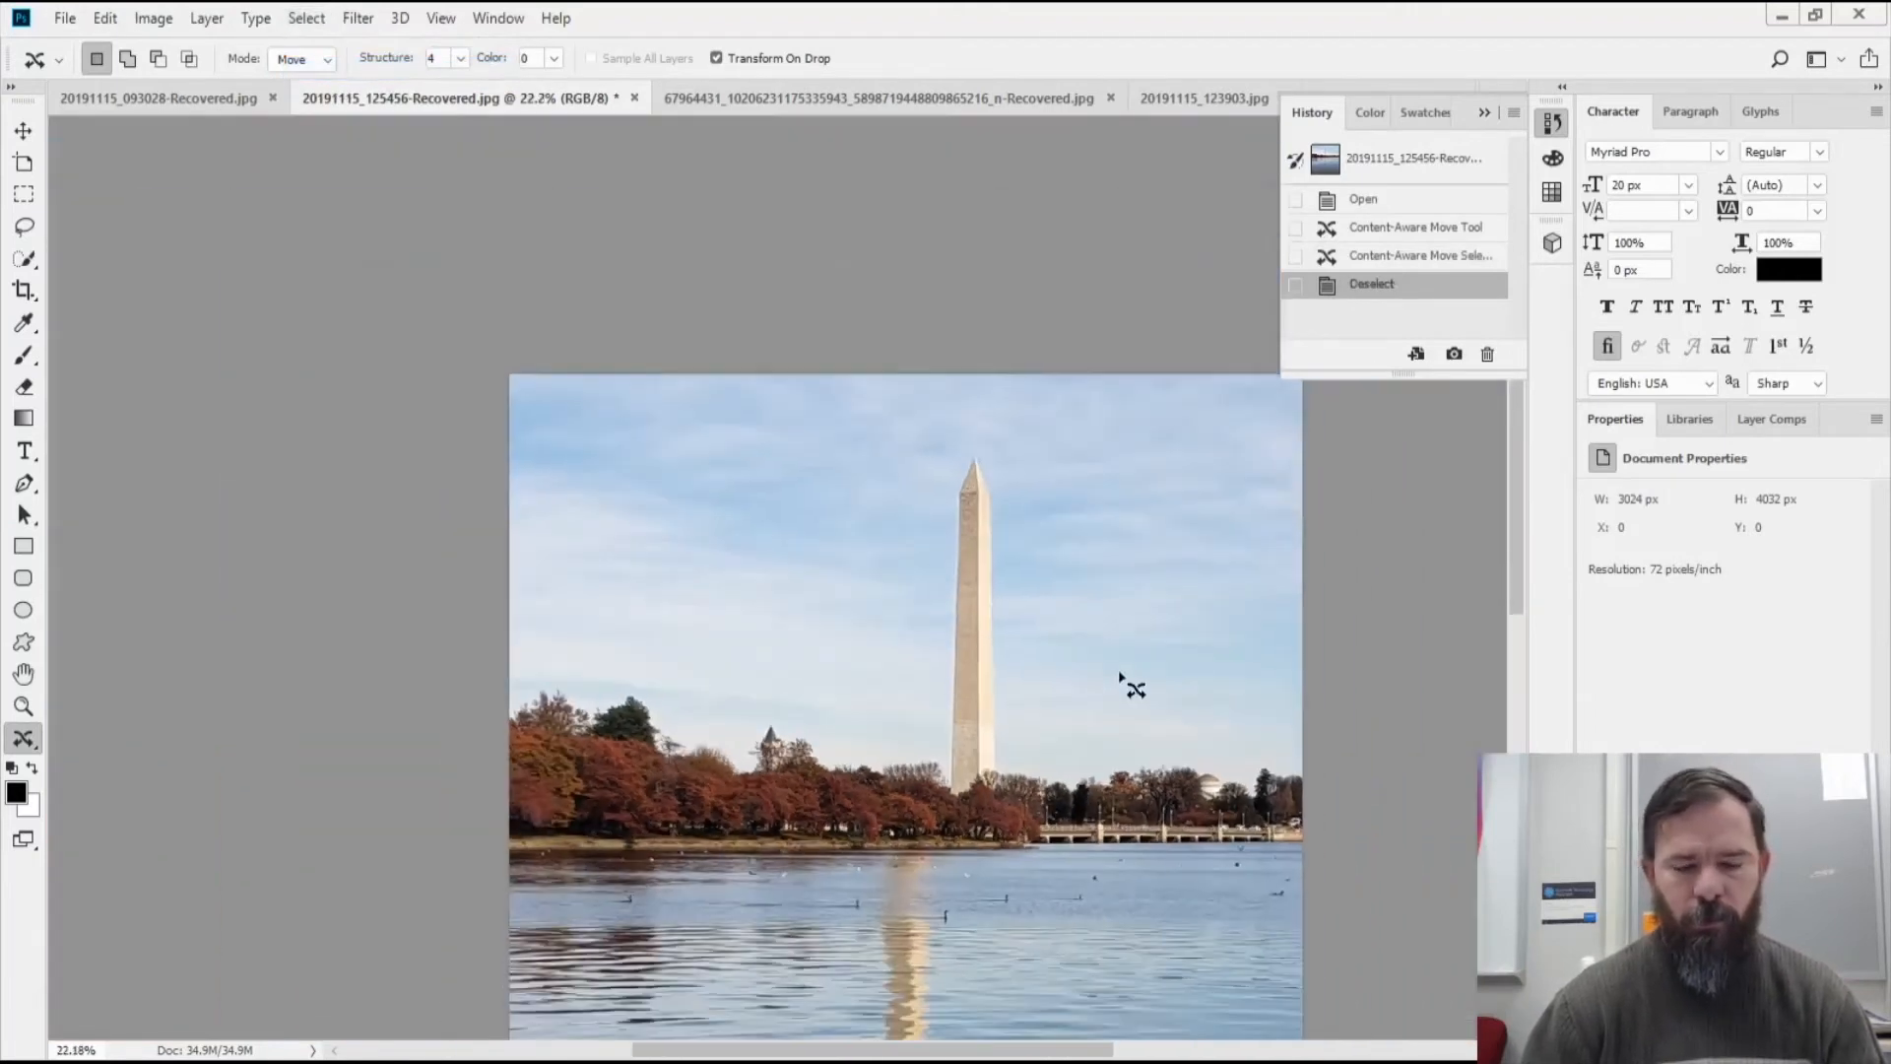
{"action": "left_click", "coordinate": [1386, 209]}
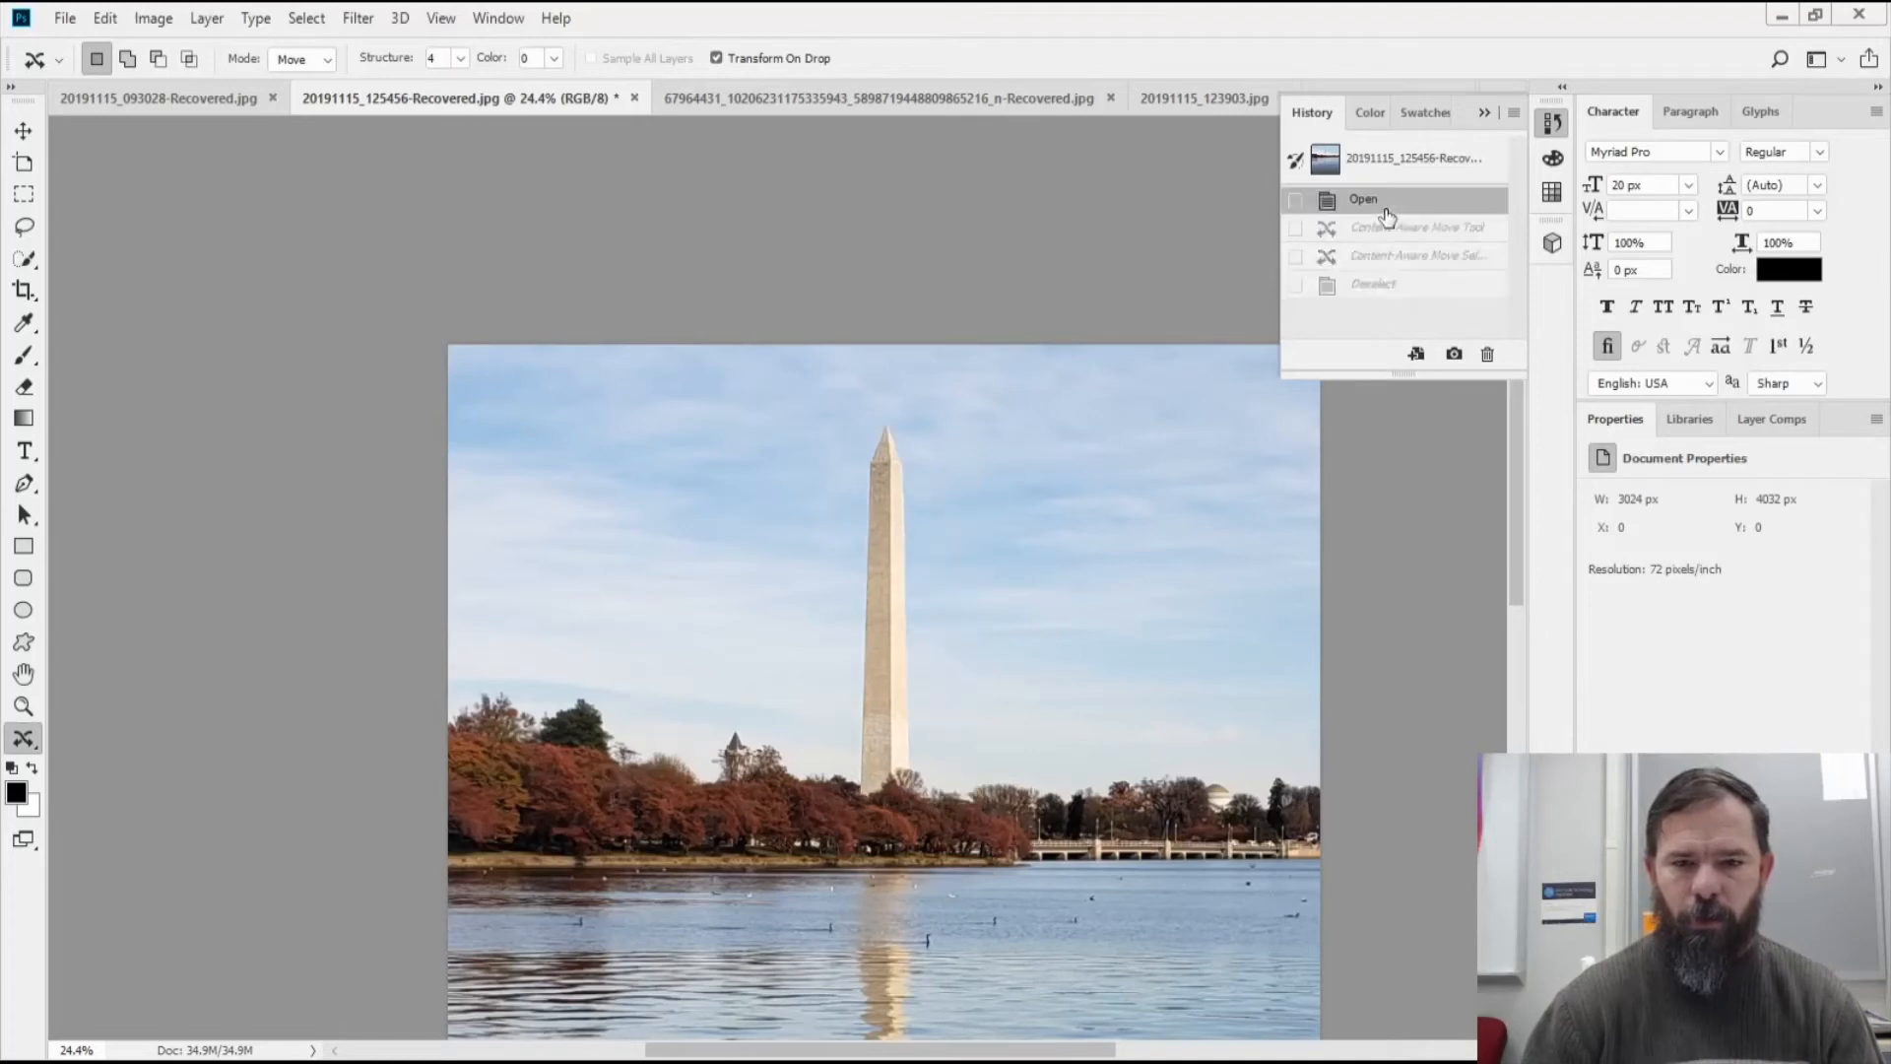
{"action": "left_click", "coordinate": [1376, 288]}
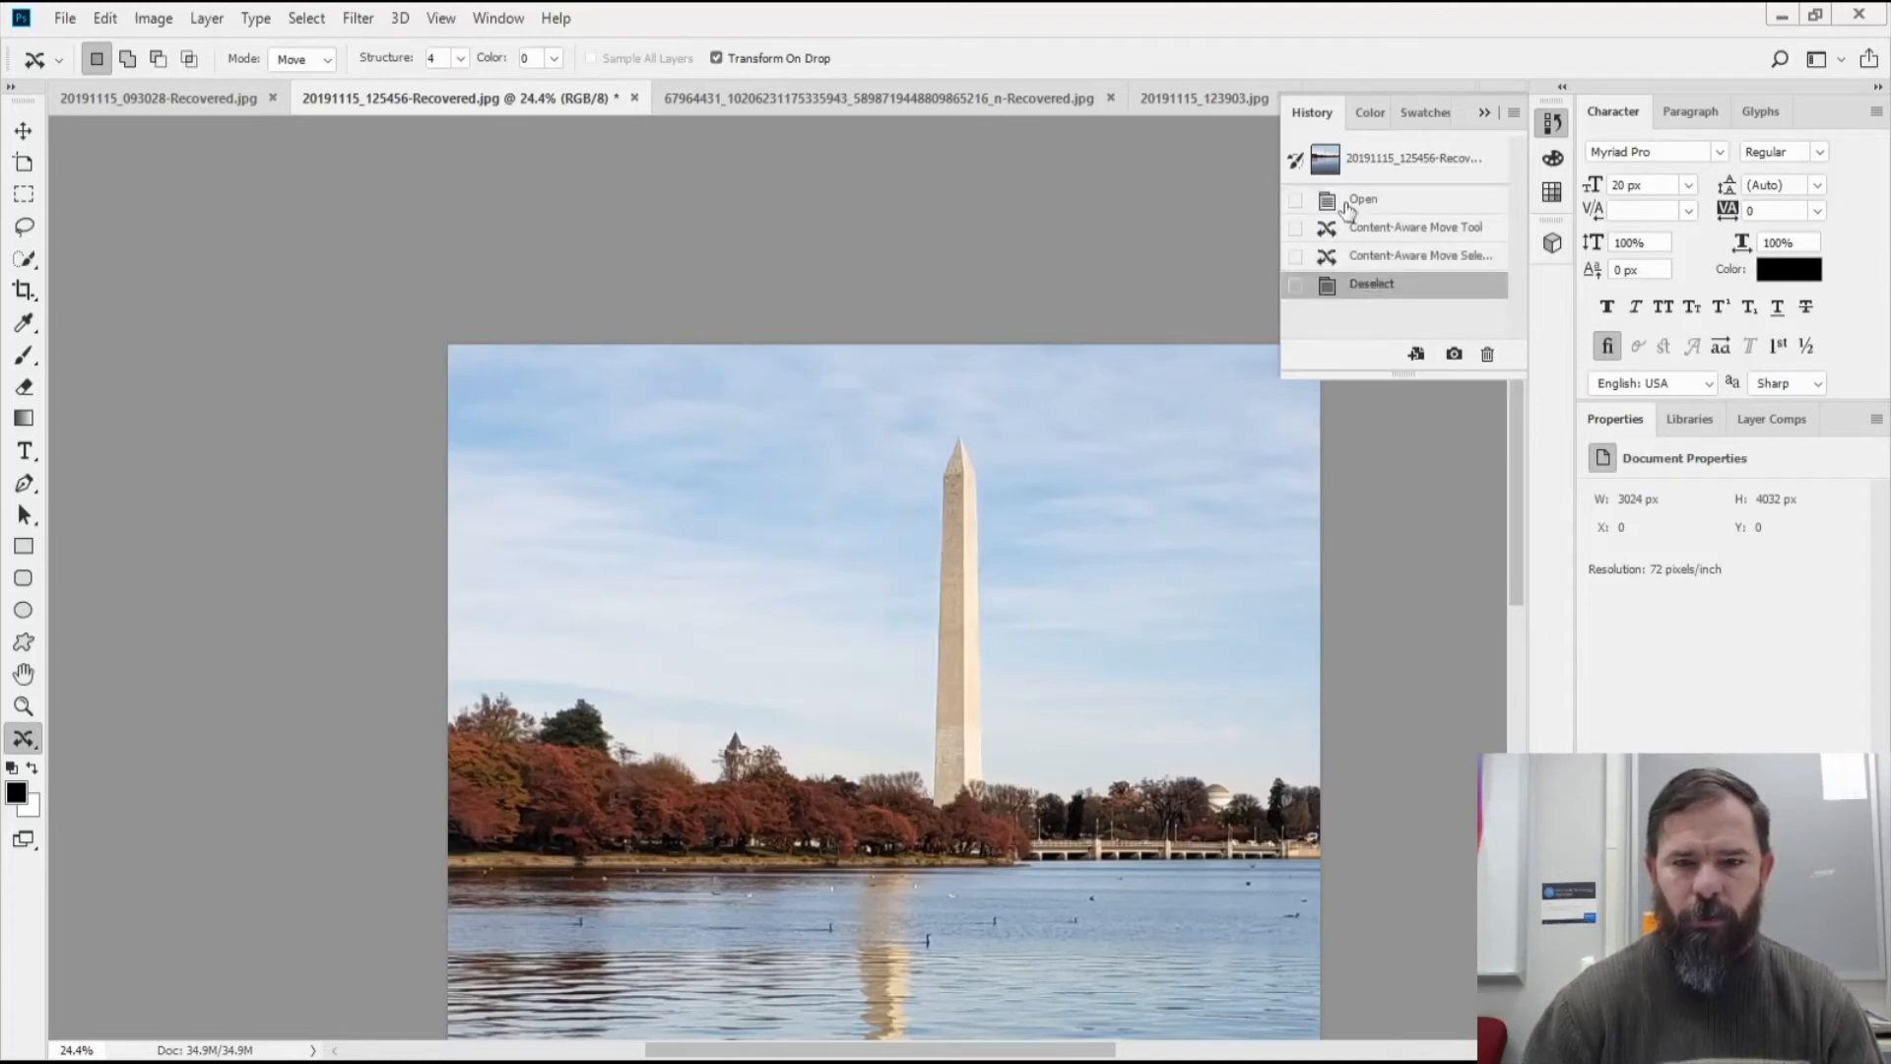
{"action": "left_click", "coordinate": [1347, 207]}
{"action": "left_click", "coordinate": [1377, 287]}
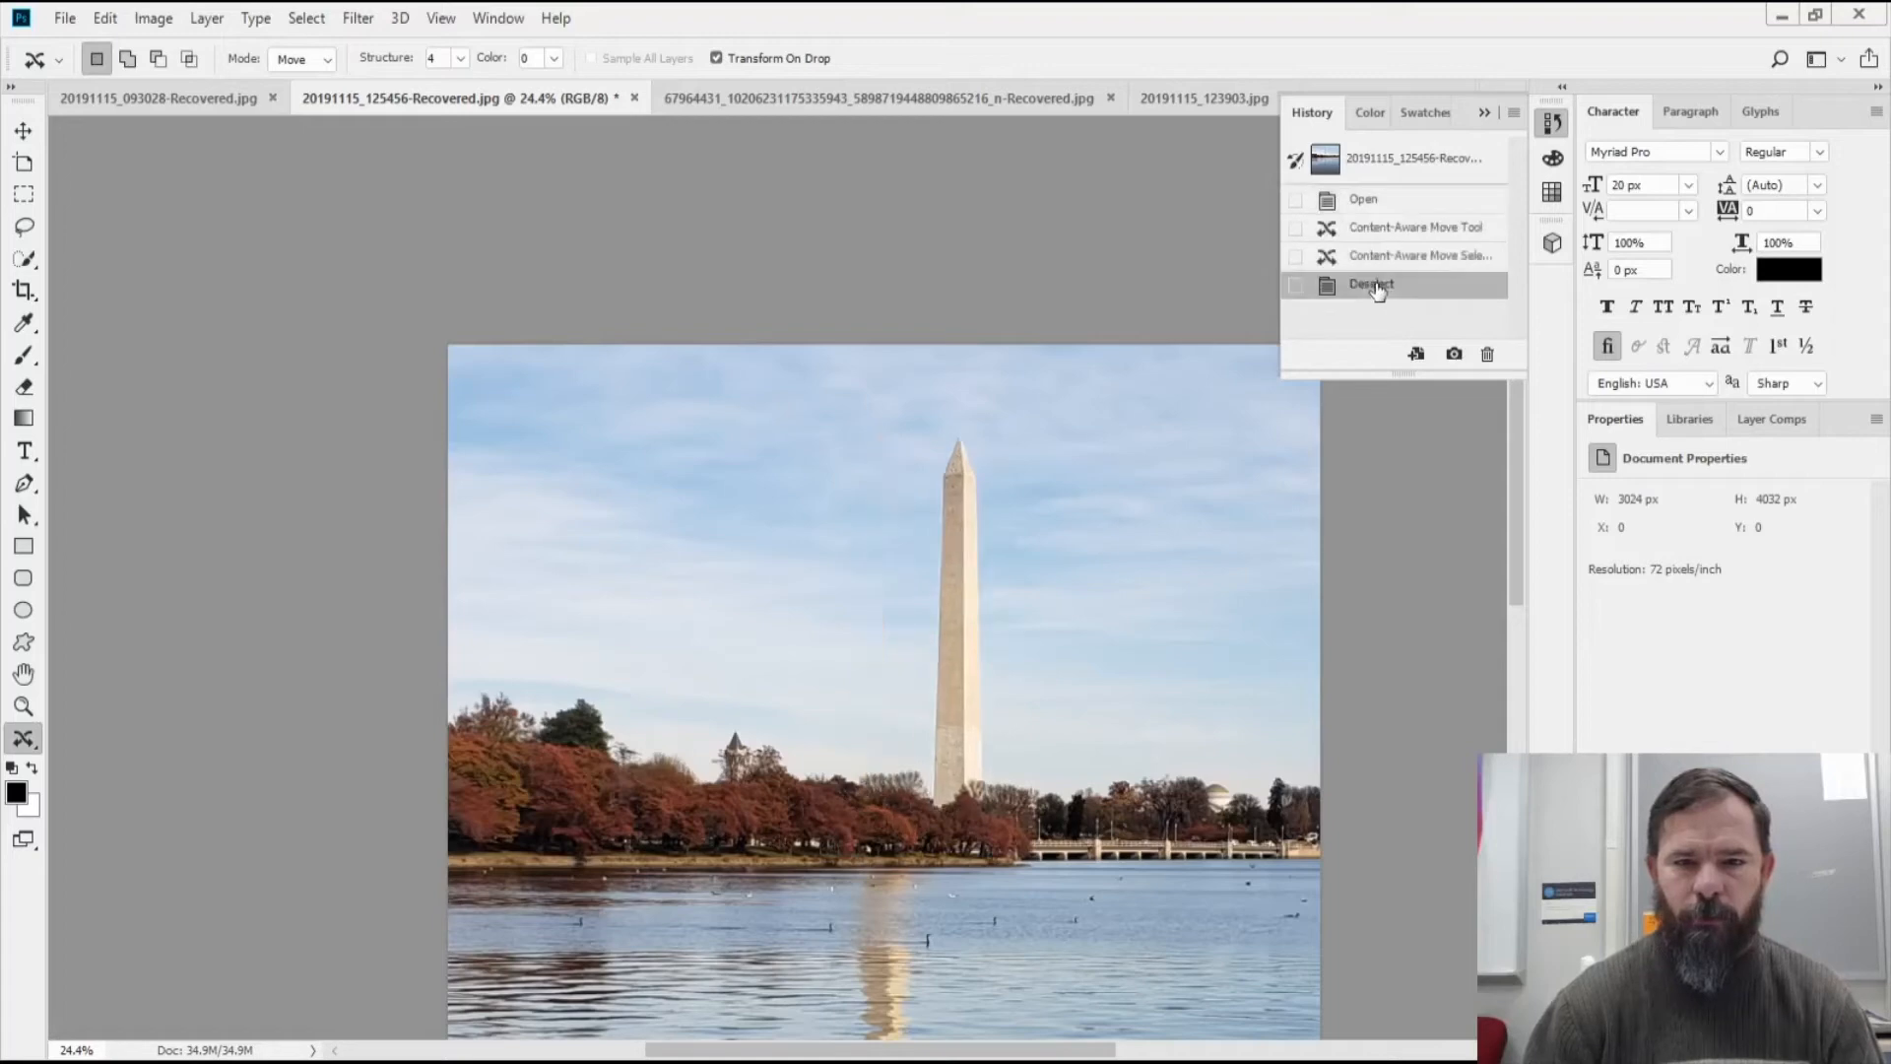
{"action": "left_click", "coordinate": [1353, 202]}
Inspect the treeline around the obelisk's base up close, alternating the original and moved history states and ending on the opened state
{"action": "scroll", "coordinate": [1082, 617], "scroll_direction": "up", "scroll_amount": 6}
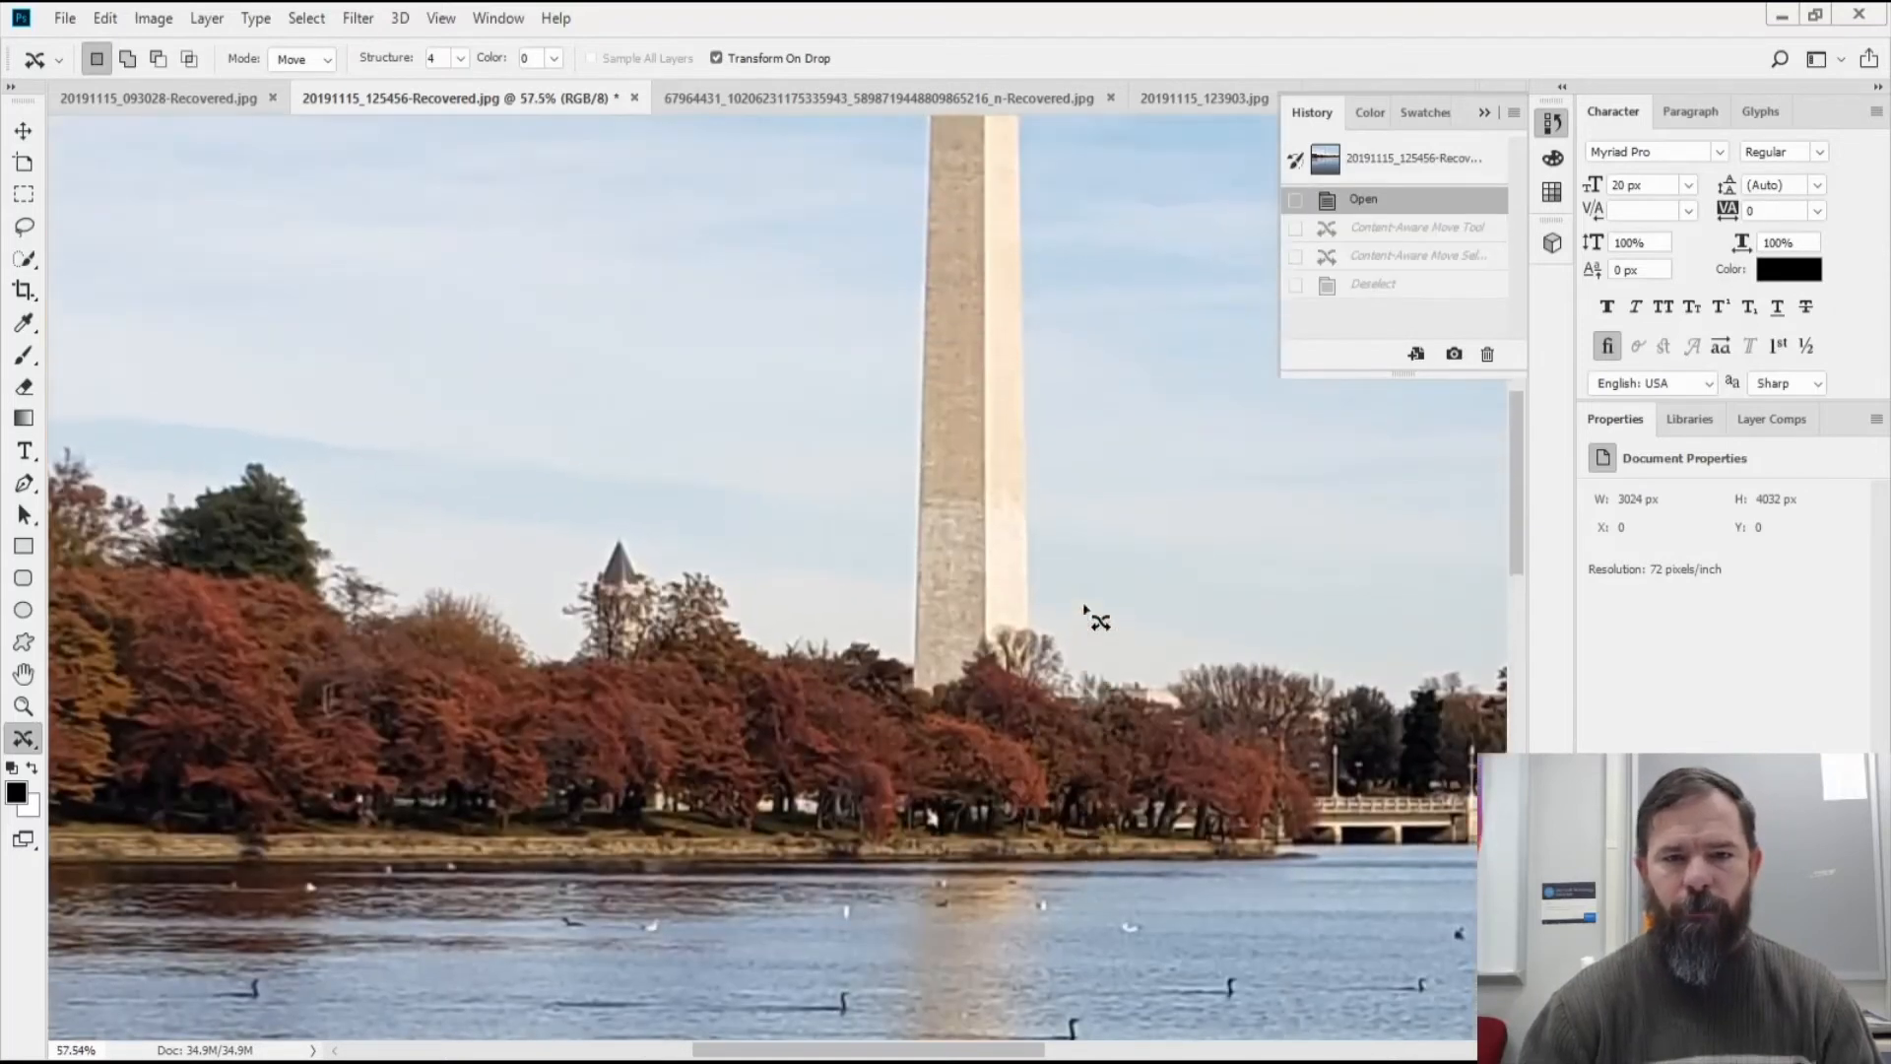
{"action": "scroll", "coordinate": [1083, 618], "scroll_direction": "up", "scroll_amount": 1}
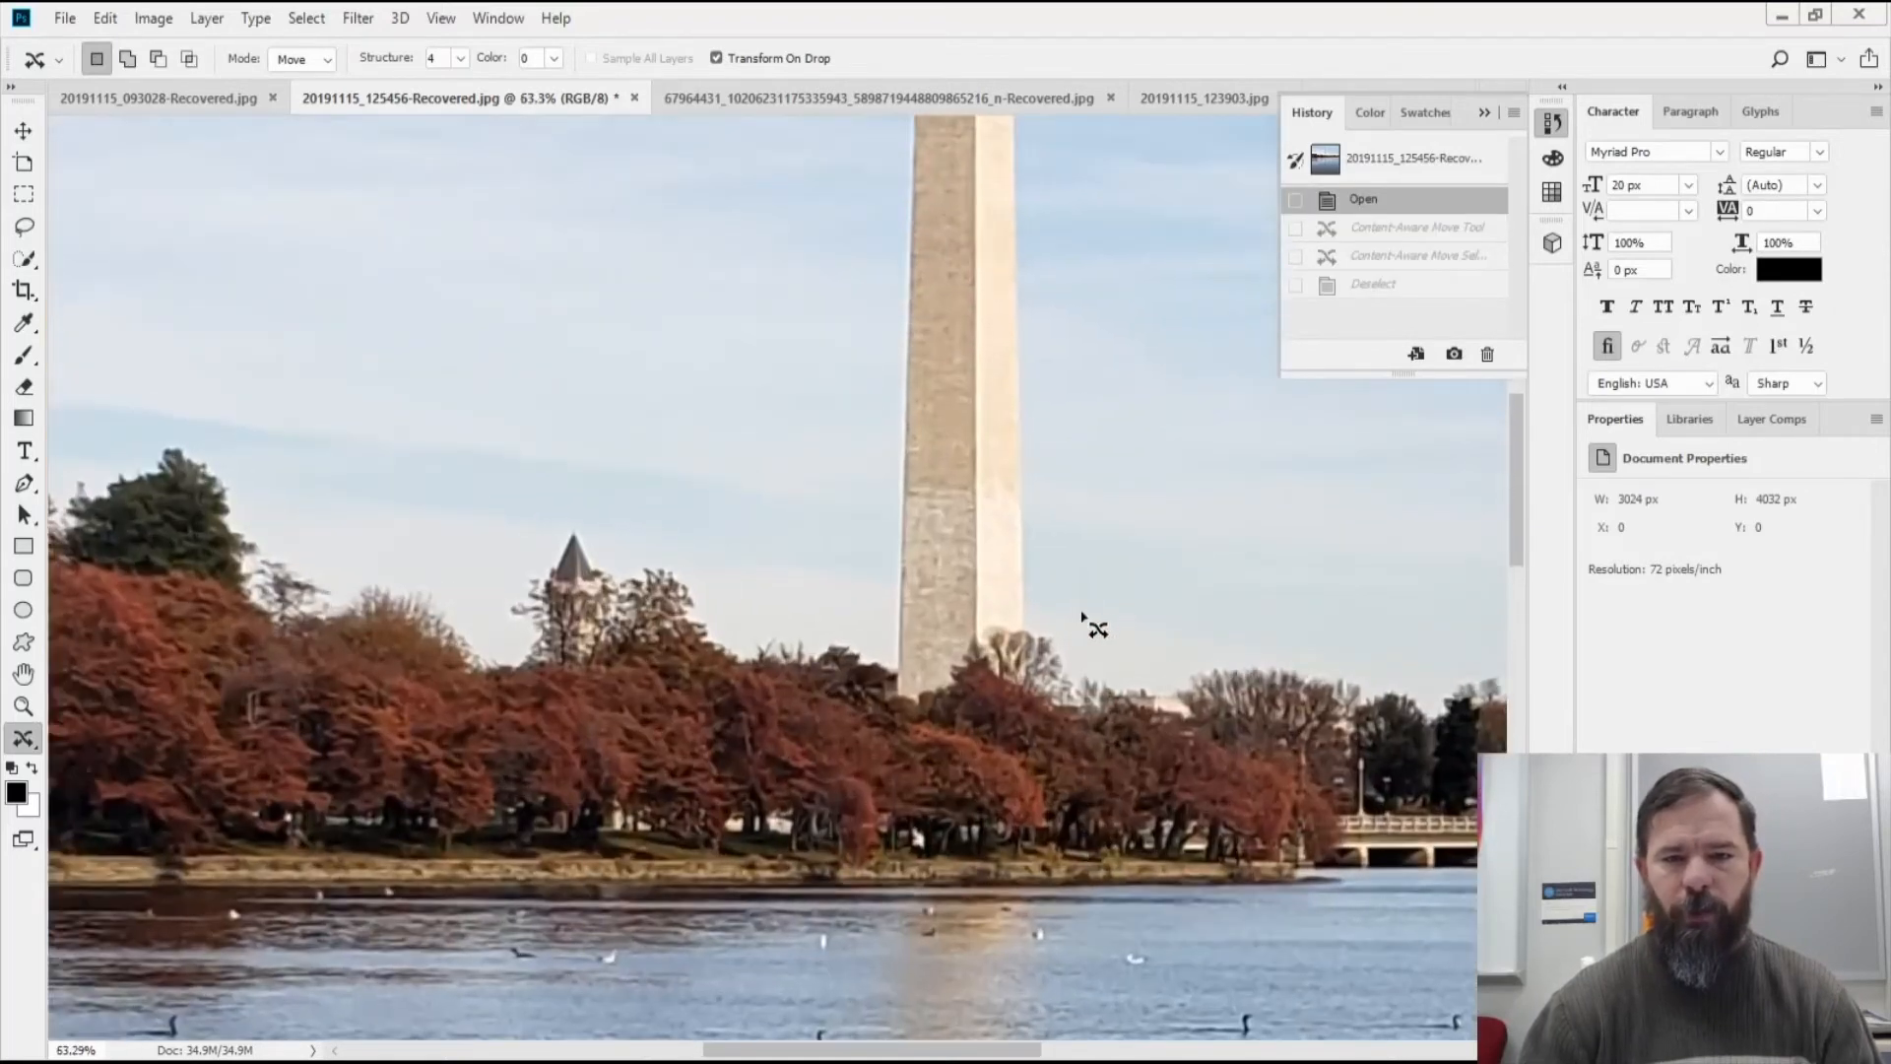
{"action": "left_click", "coordinate": [1379, 285]}
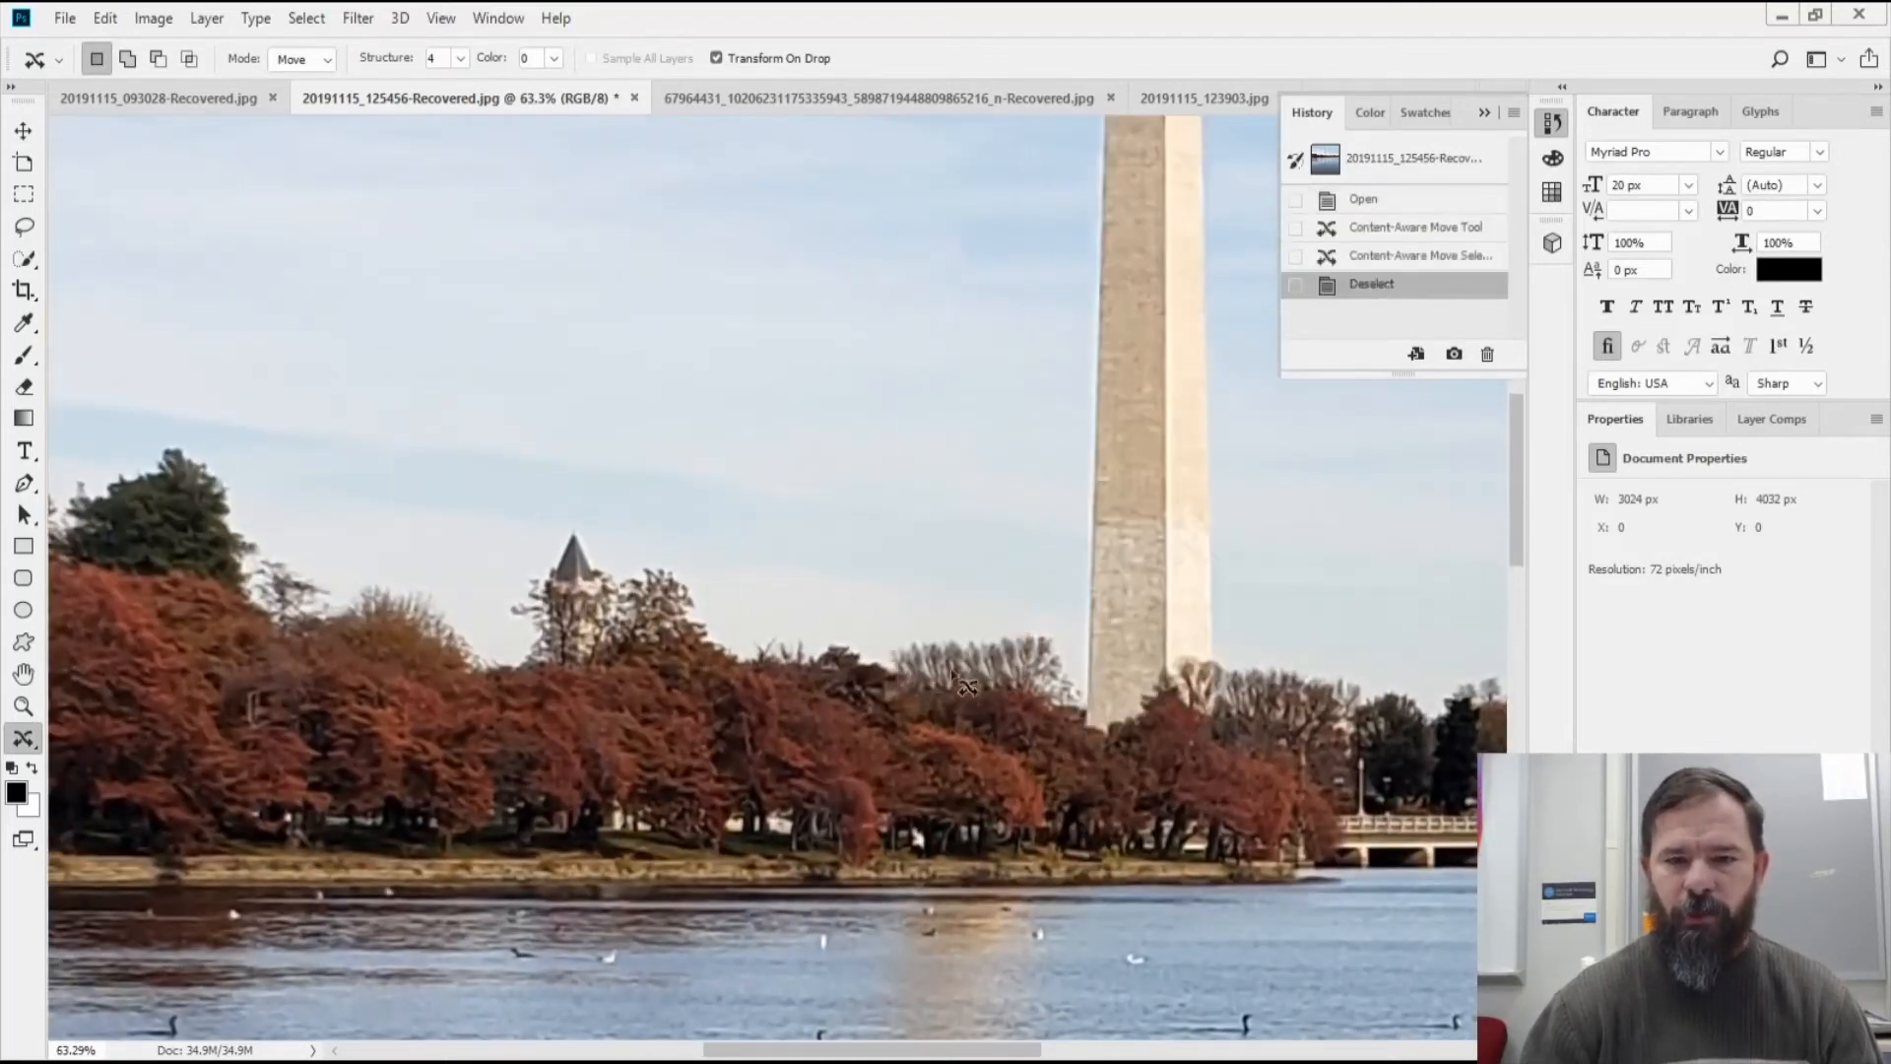
{"action": "left_click", "coordinate": [1390, 211]}
{"action": "left_click", "coordinate": [1369, 285]}
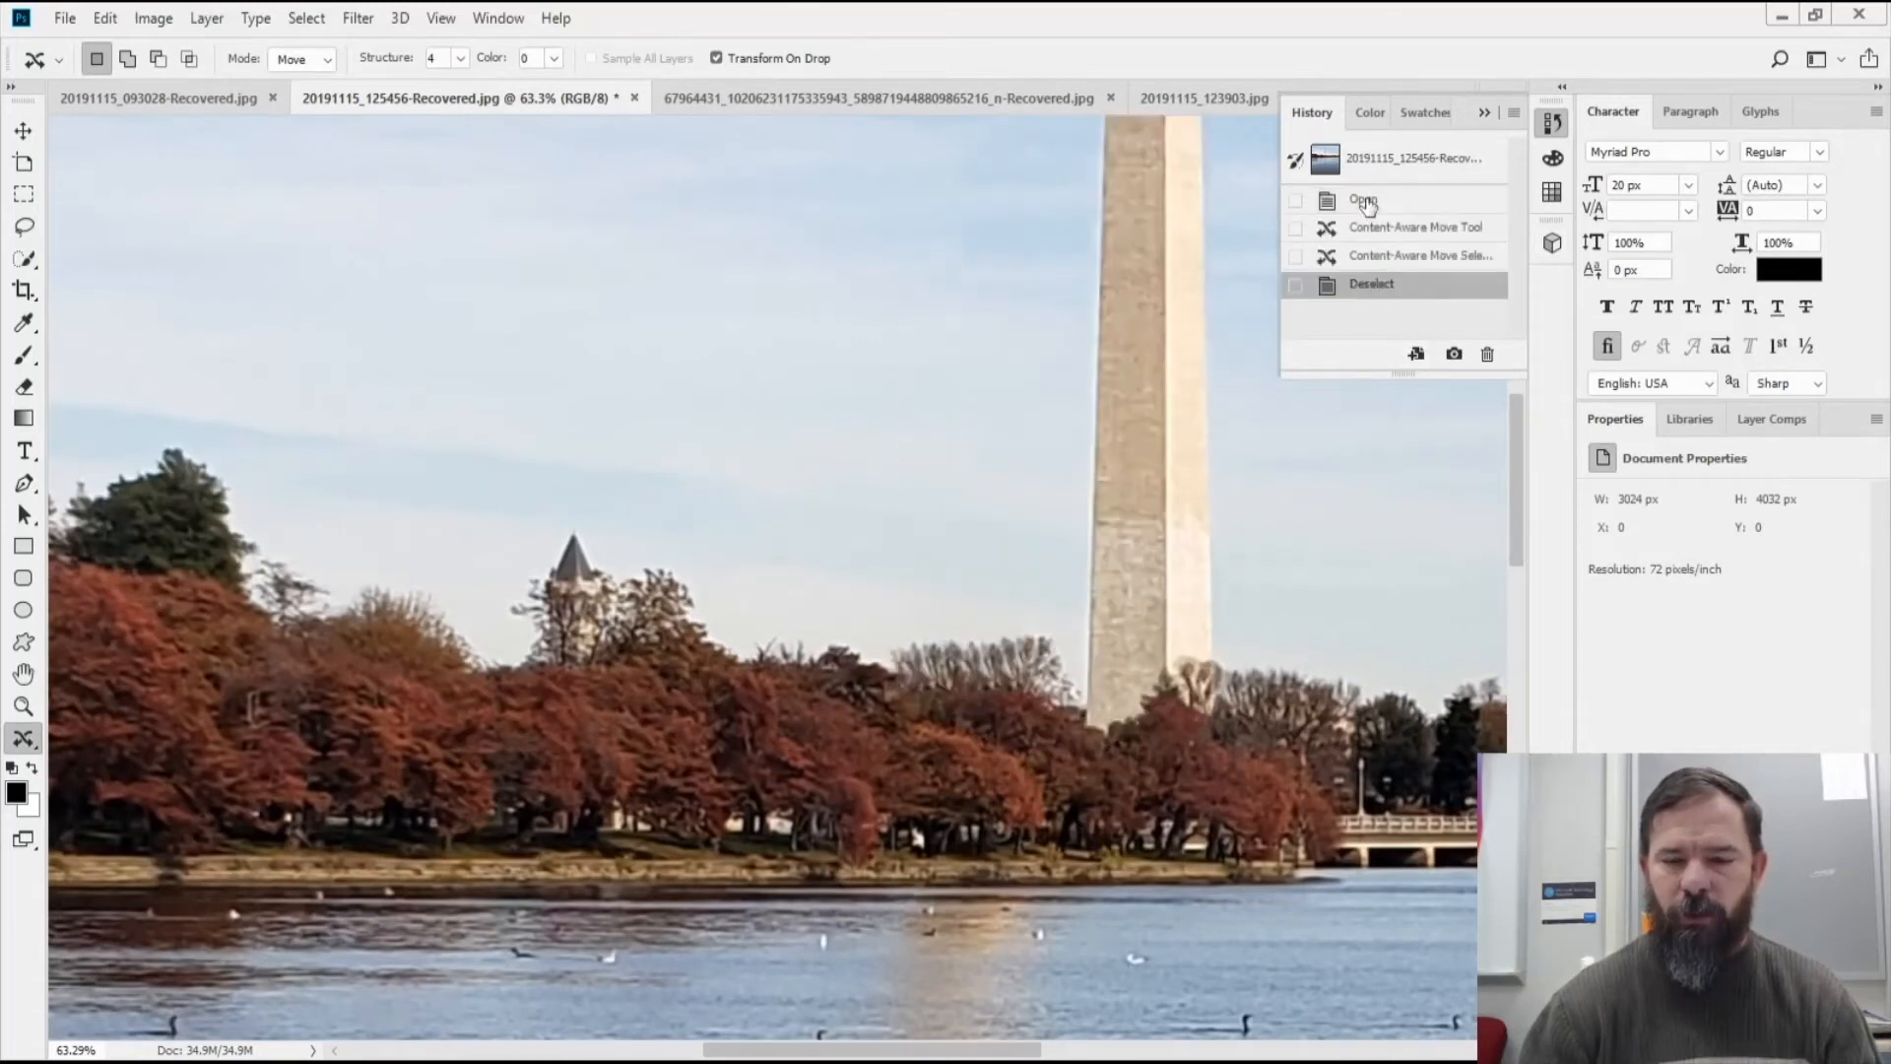
{"action": "left_click", "coordinate": [1367, 204]}
{"action": "left_click", "coordinate": [1375, 286]}
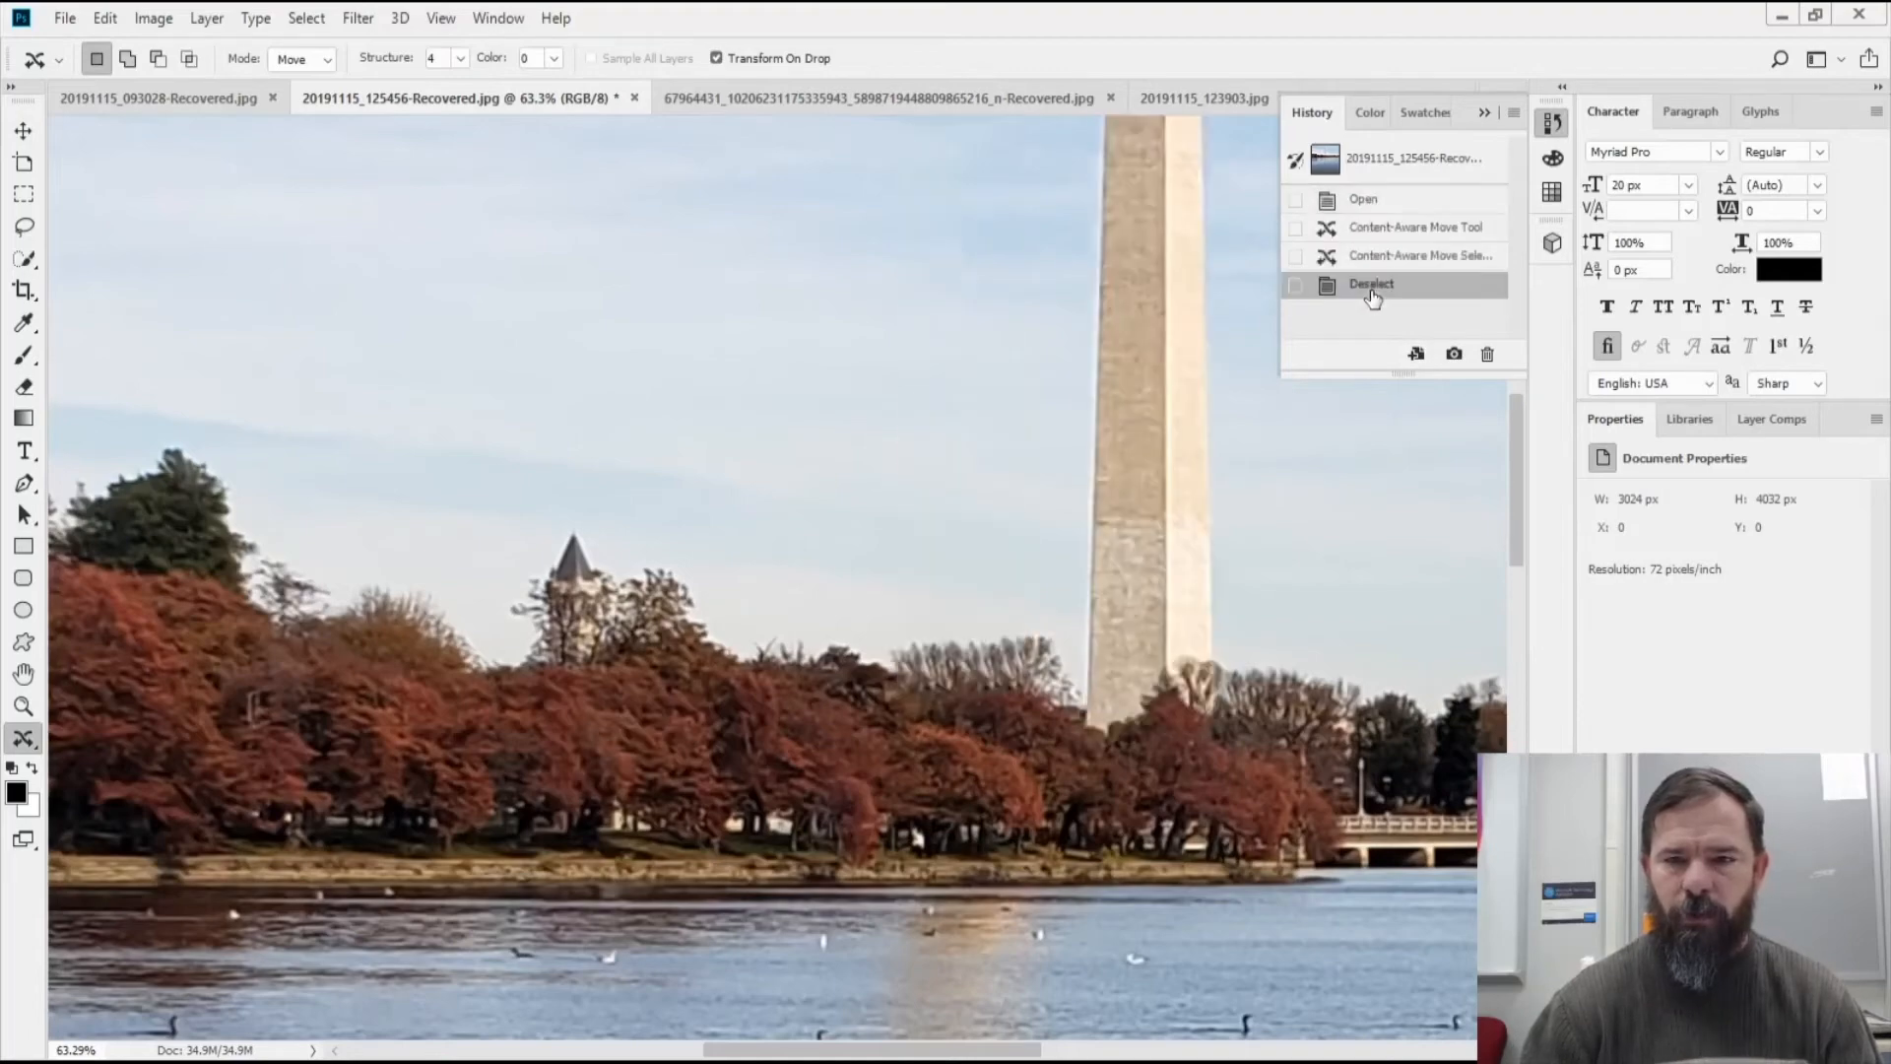
{"action": "left_click", "coordinate": [1375, 200]}
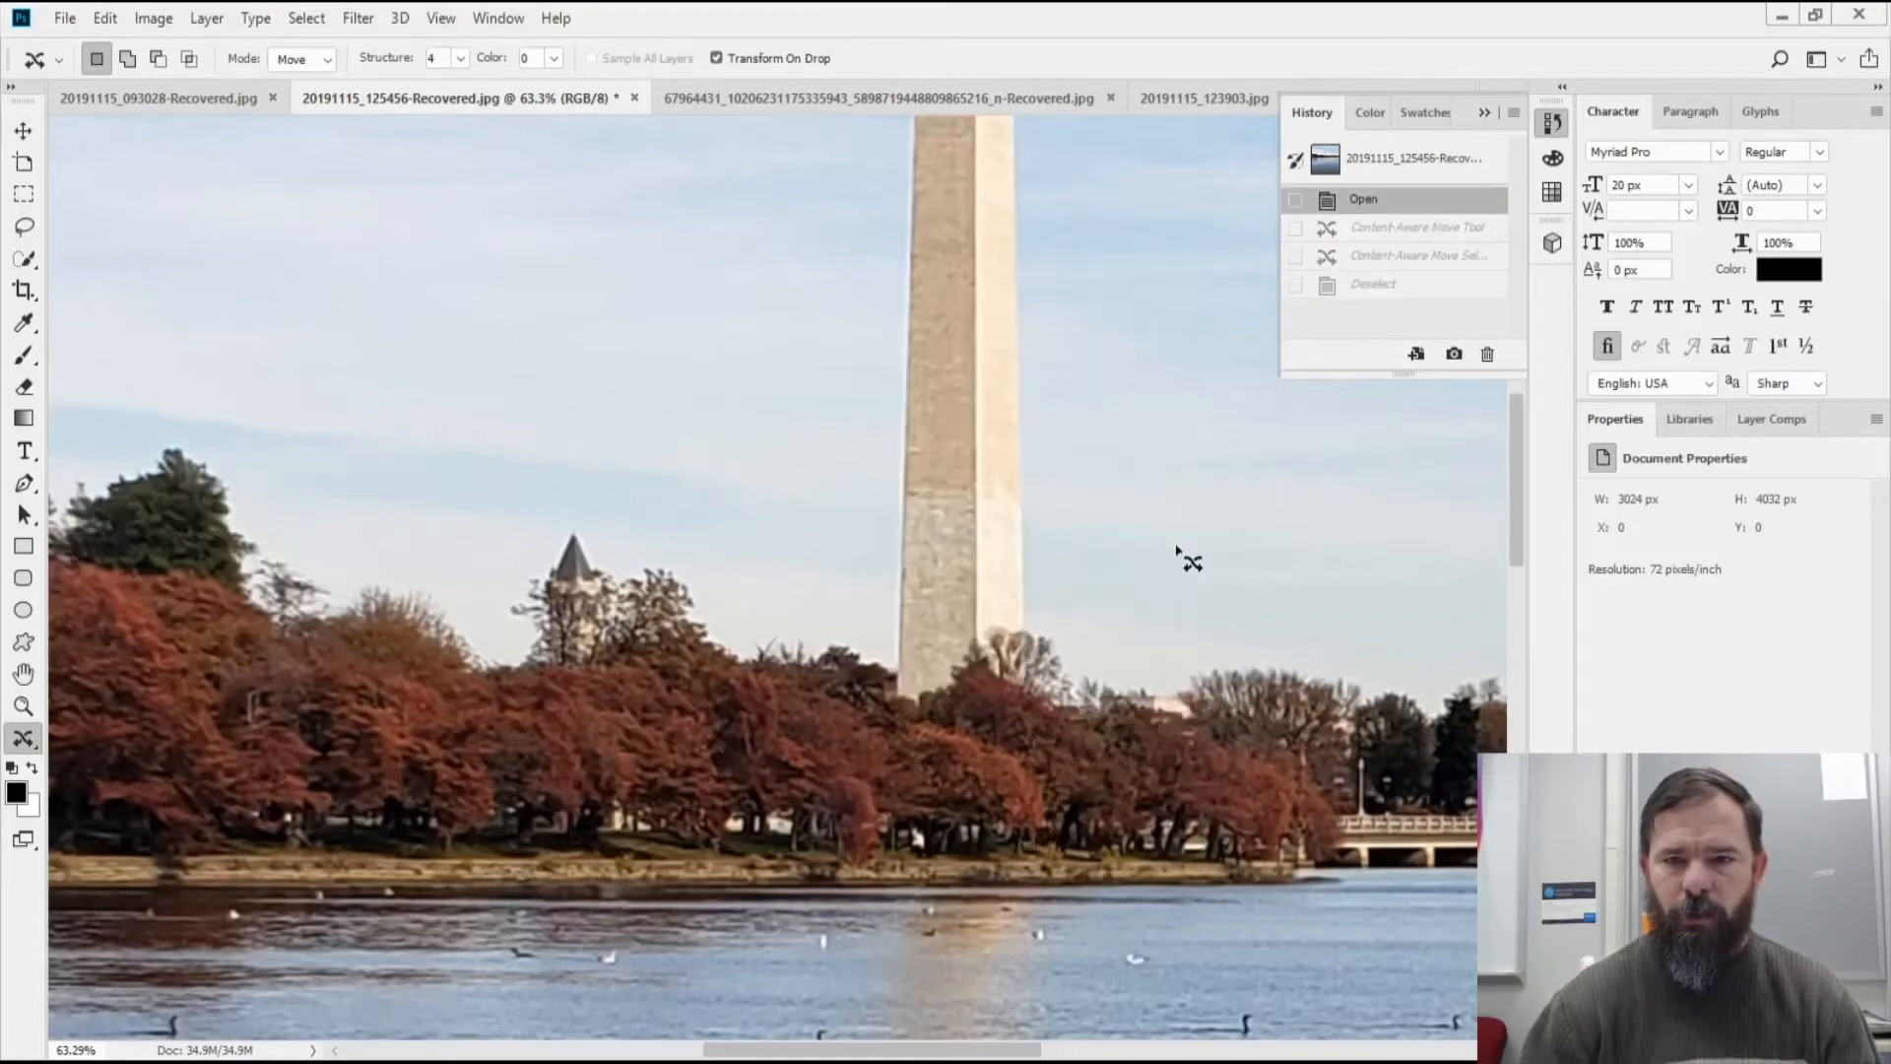
In the 20191115_093028-Recovered.jpg photo, outline the second headstone of the front left row with its shadow using the Content-Aware Move tool
{"action": "scroll", "coordinate": [1178, 552], "scroll_direction": "down", "scroll_amount": 5}
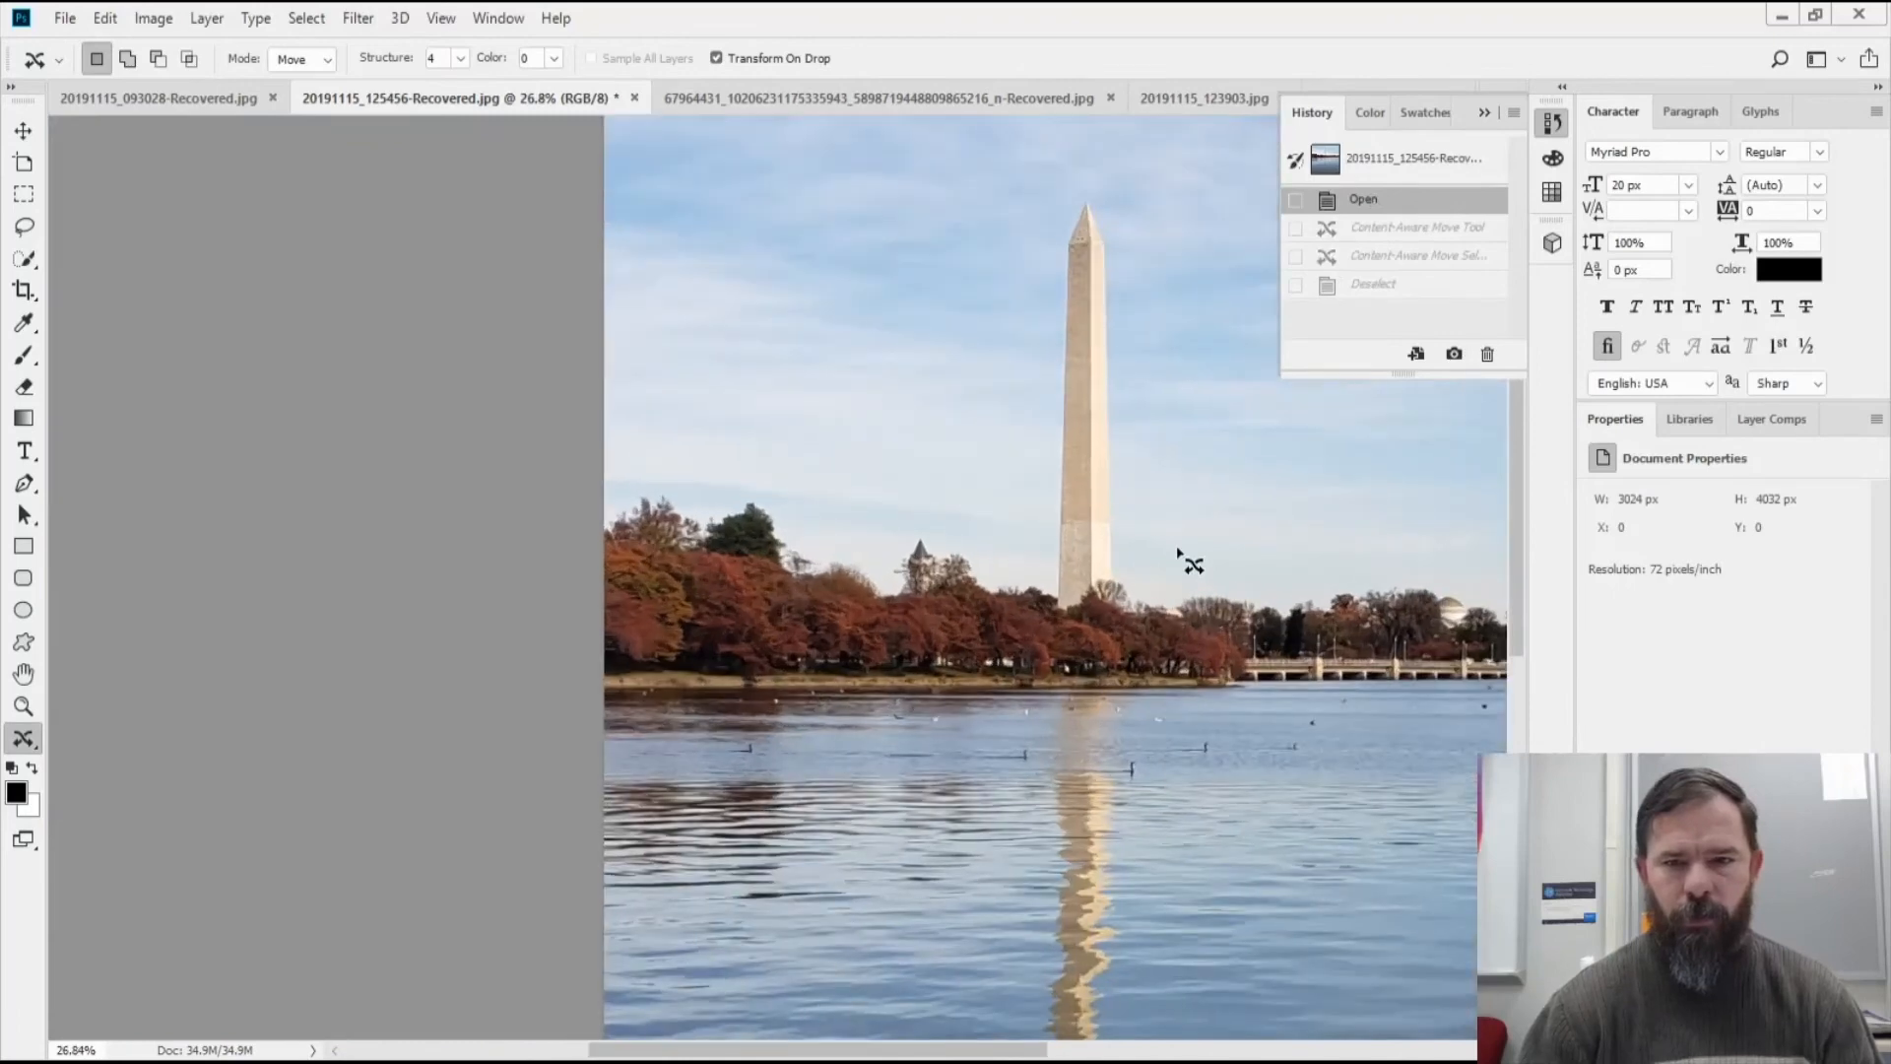
{"action": "left_click", "coordinate": [158, 98]}
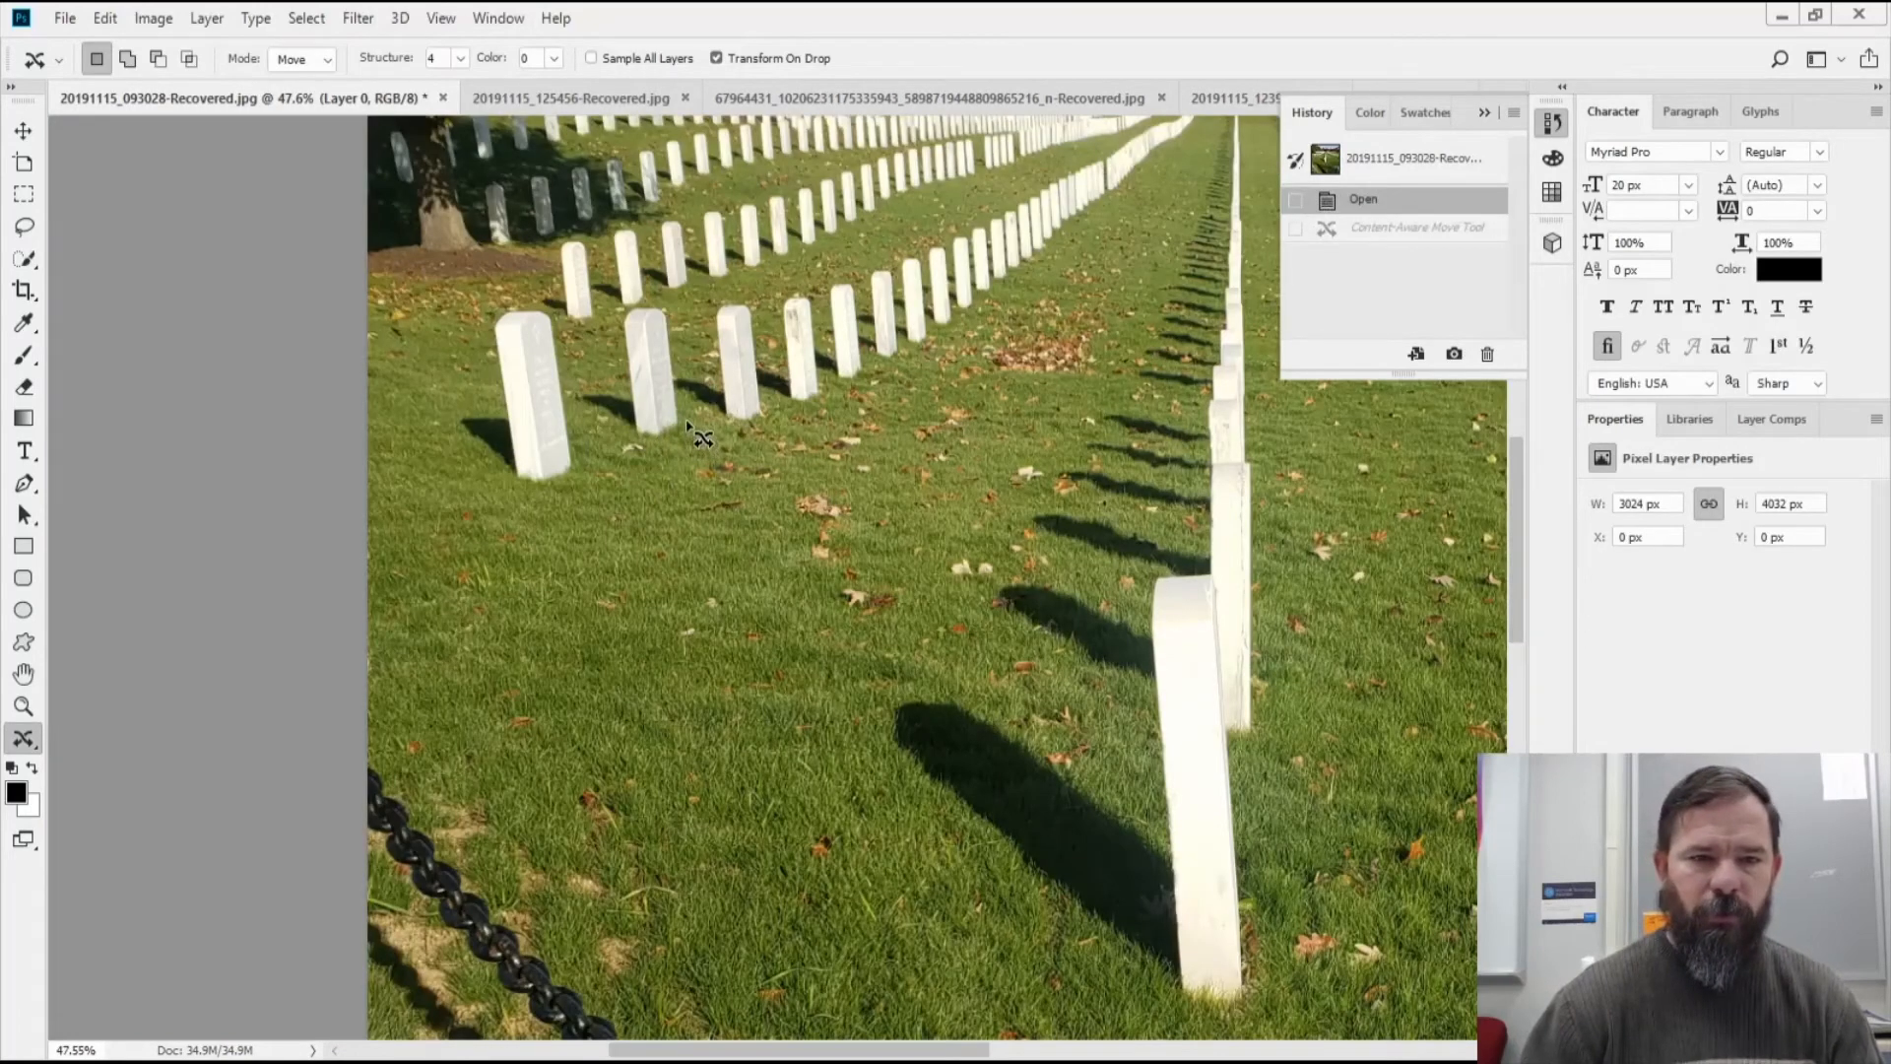
{"action": "left_click_drag", "start_coordinate": [687, 419], "coordinate": [673, 313]}
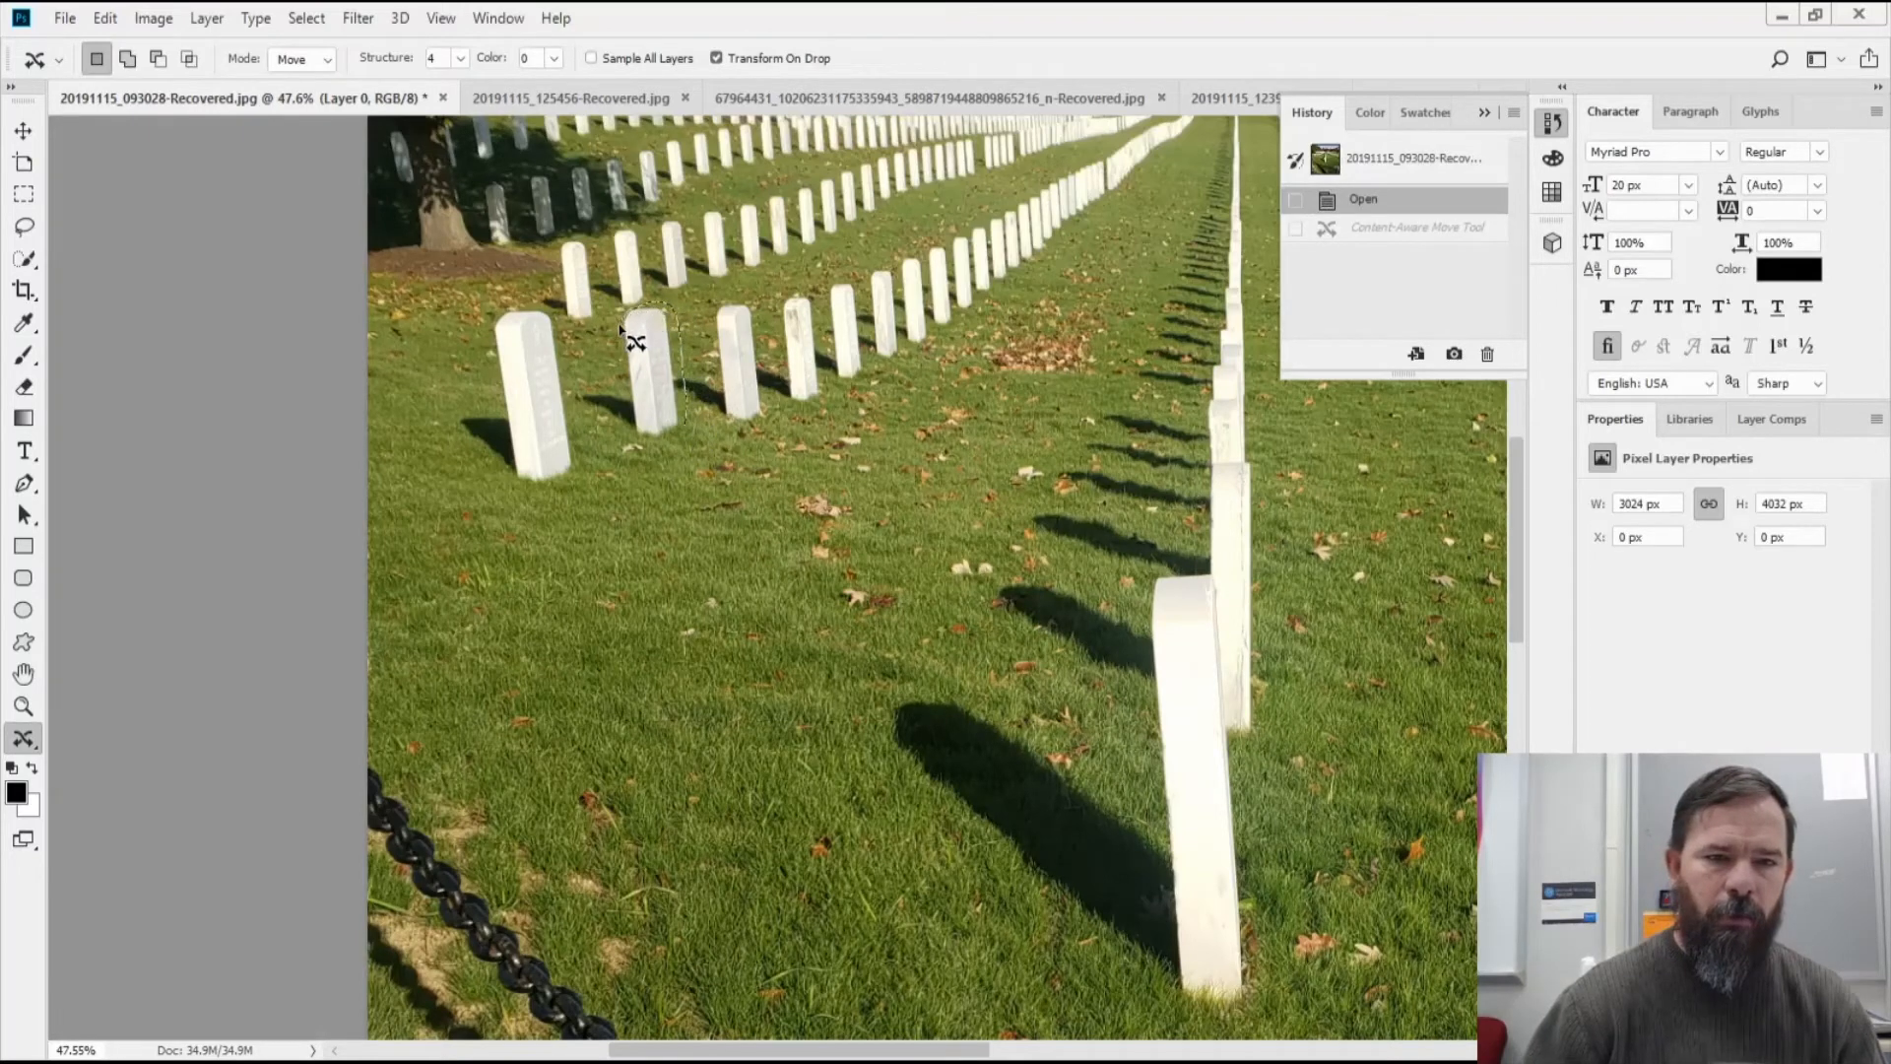
{"action": "mouse_move", "coordinate": [620, 330]}
{"action": "left_mouse_down"}
{"action": "mouse_move", "coordinate": [568, 404]}
{"action": "mouse_move", "coordinate": [616, 441]}
{"action": "mouse_move", "coordinate": [683, 435]}
{"action": "left_mouse_up"}
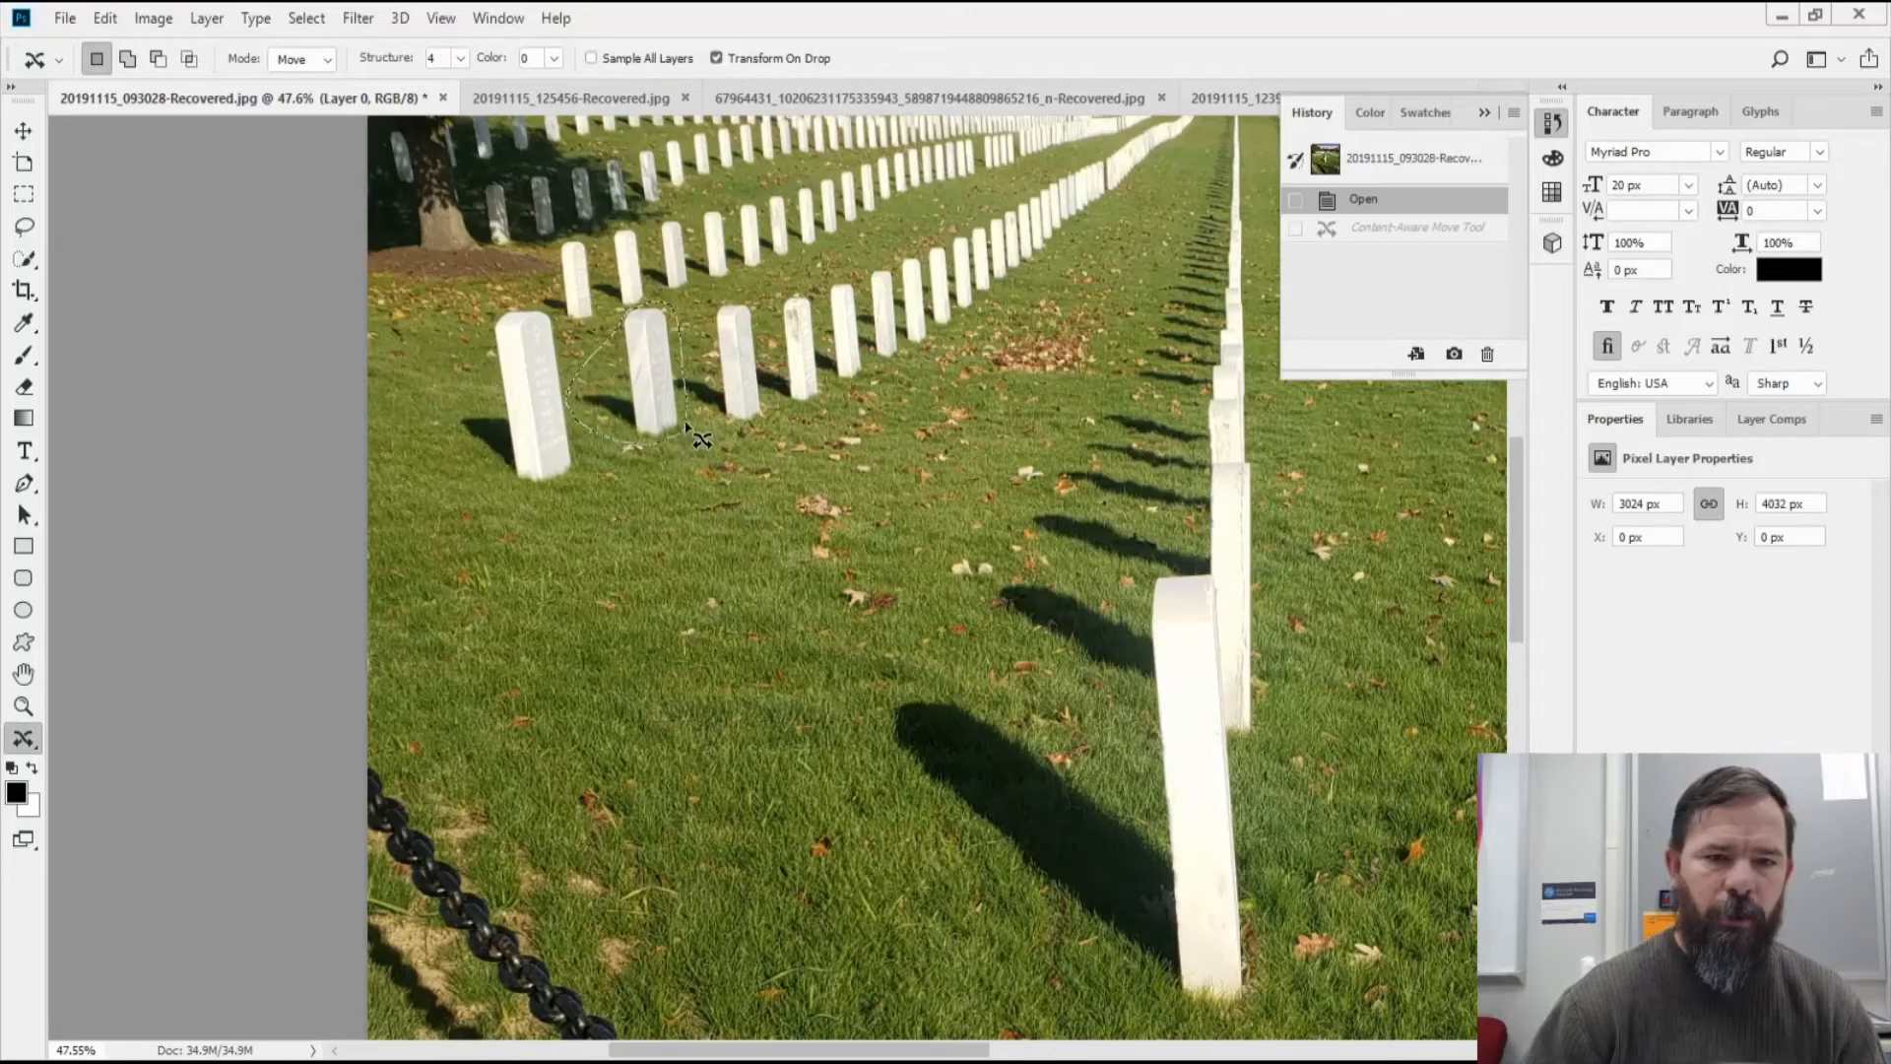
Move the outlined headstone slightly down and to the right, commit the move and deselect it
{"action": "left_click_drag", "start_coordinate": [665, 408], "coordinate": [666, 412]}
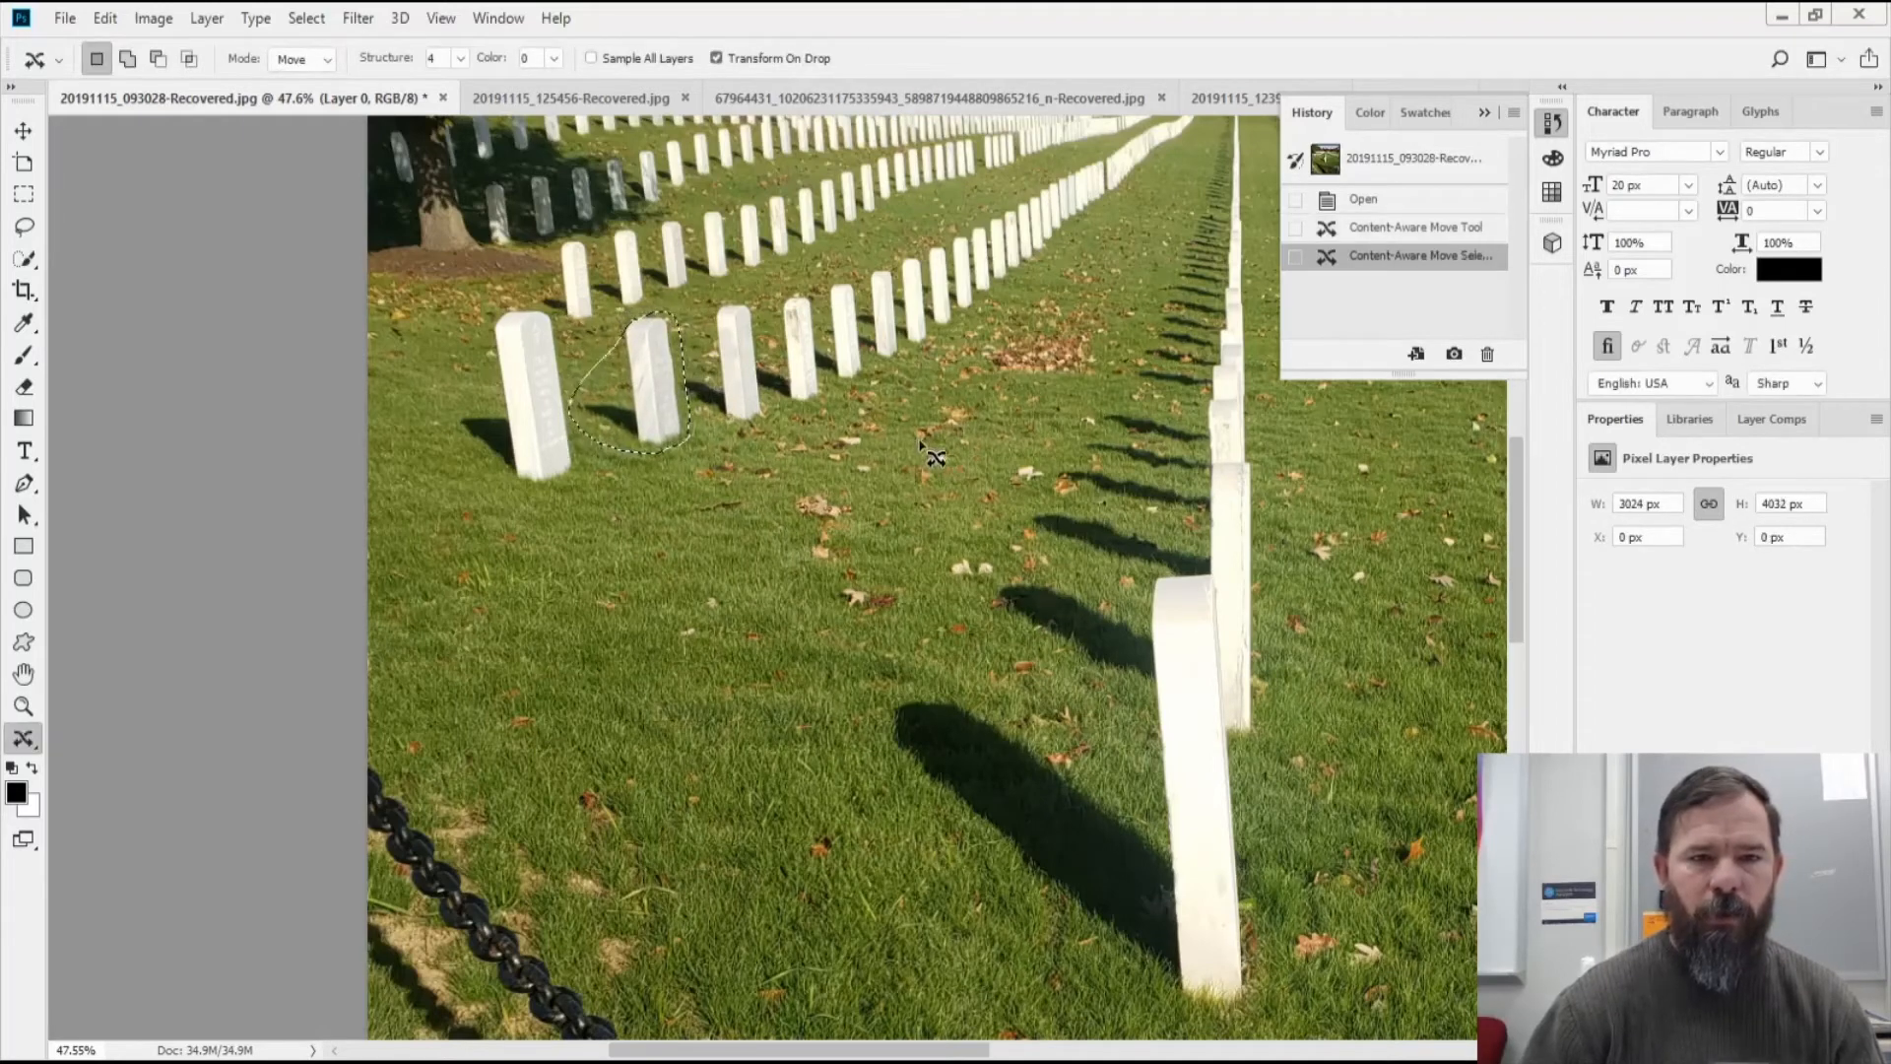
{"action": "left_click", "coordinate": [306, 17]}
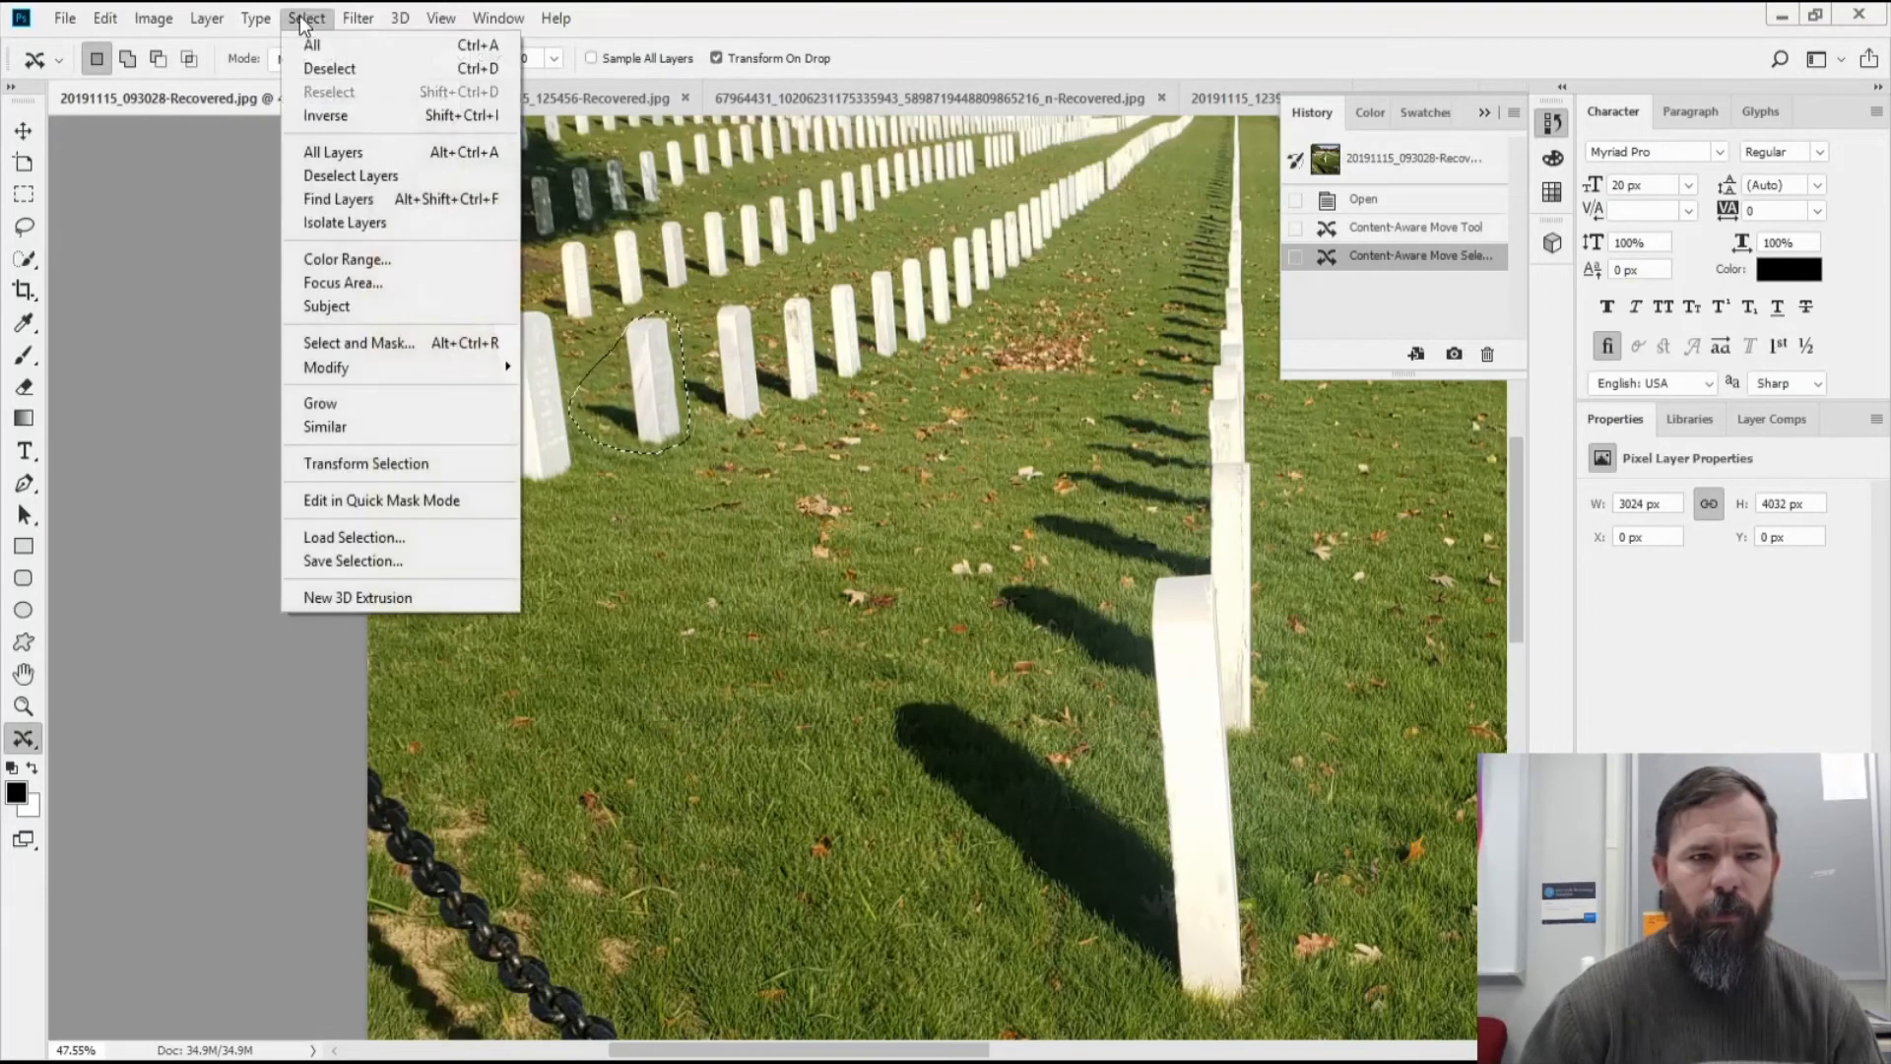
{"action": "left_click", "coordinate": [325, 69]}
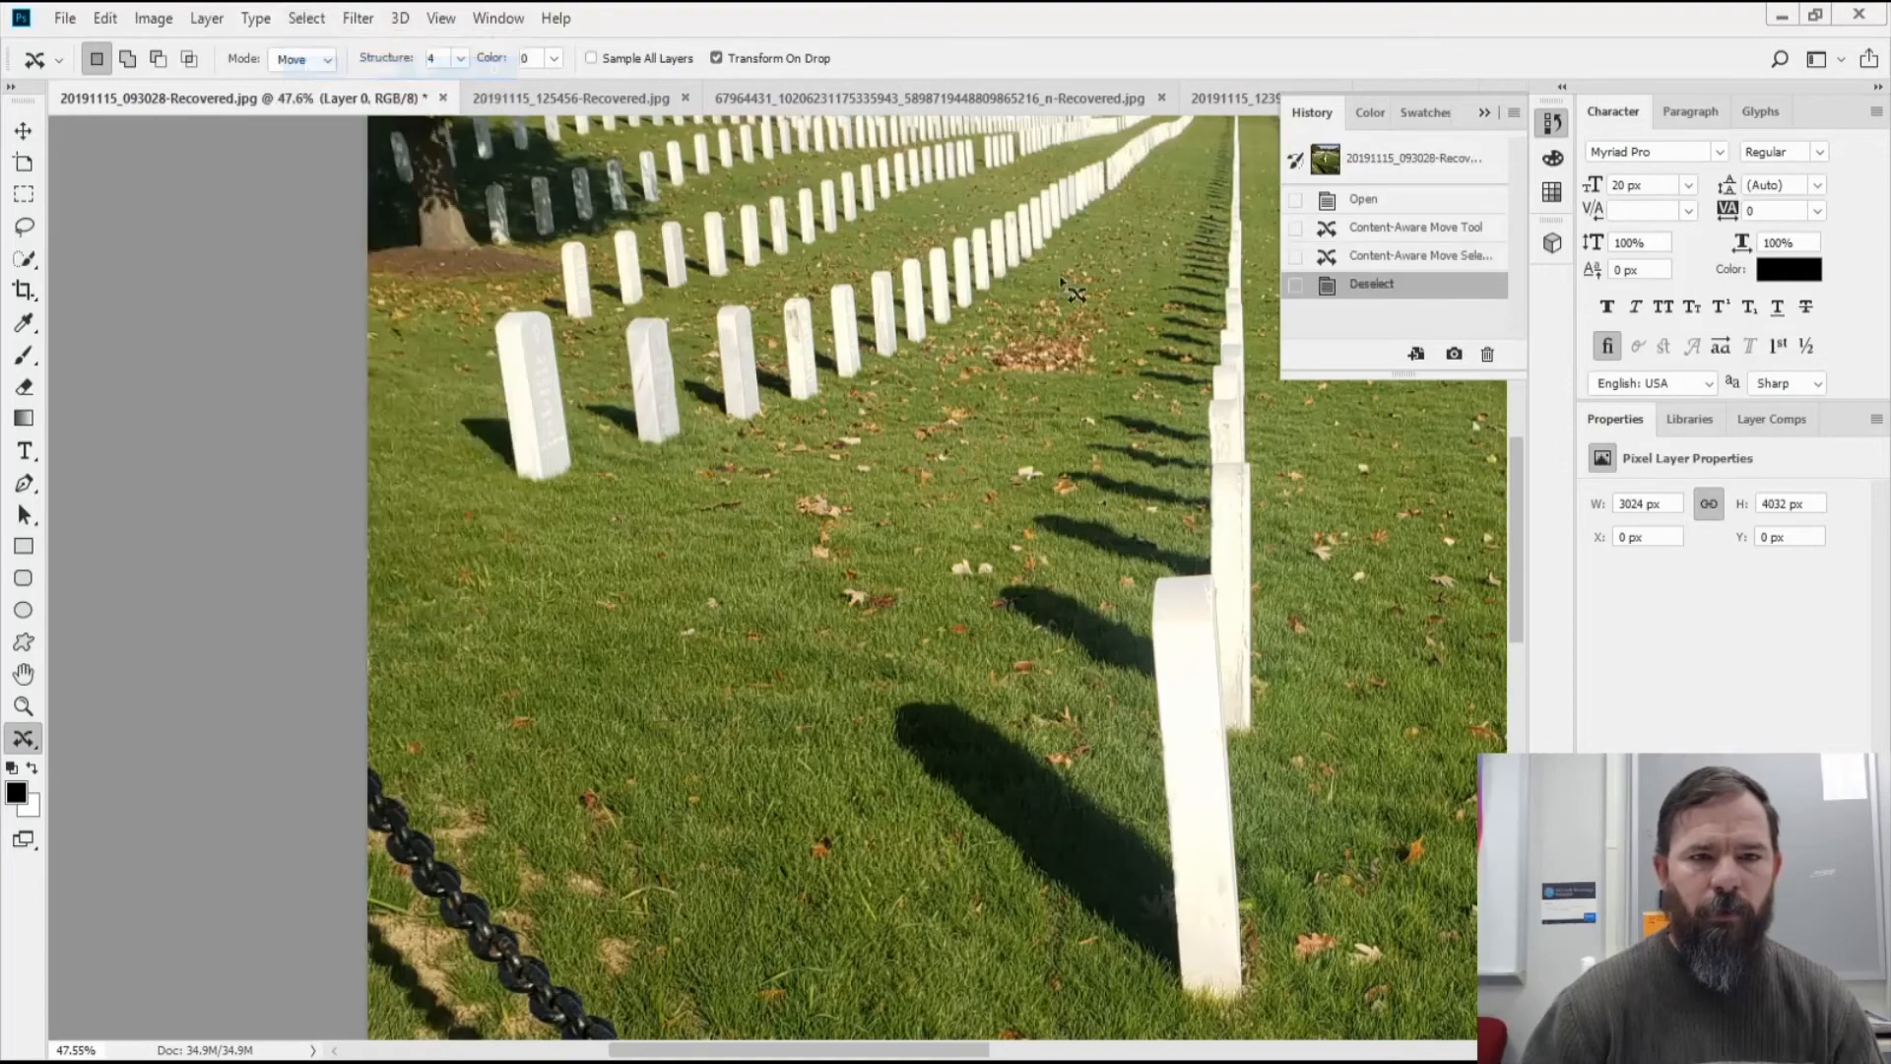
Compare the headstone's original and moved positions by alternating the opened and deselected history states, ending on the opened state
{"action": "left_click", "coordinate": [1362, 199]}
{"action": "left_click", "coordinate": [1372, 286]}
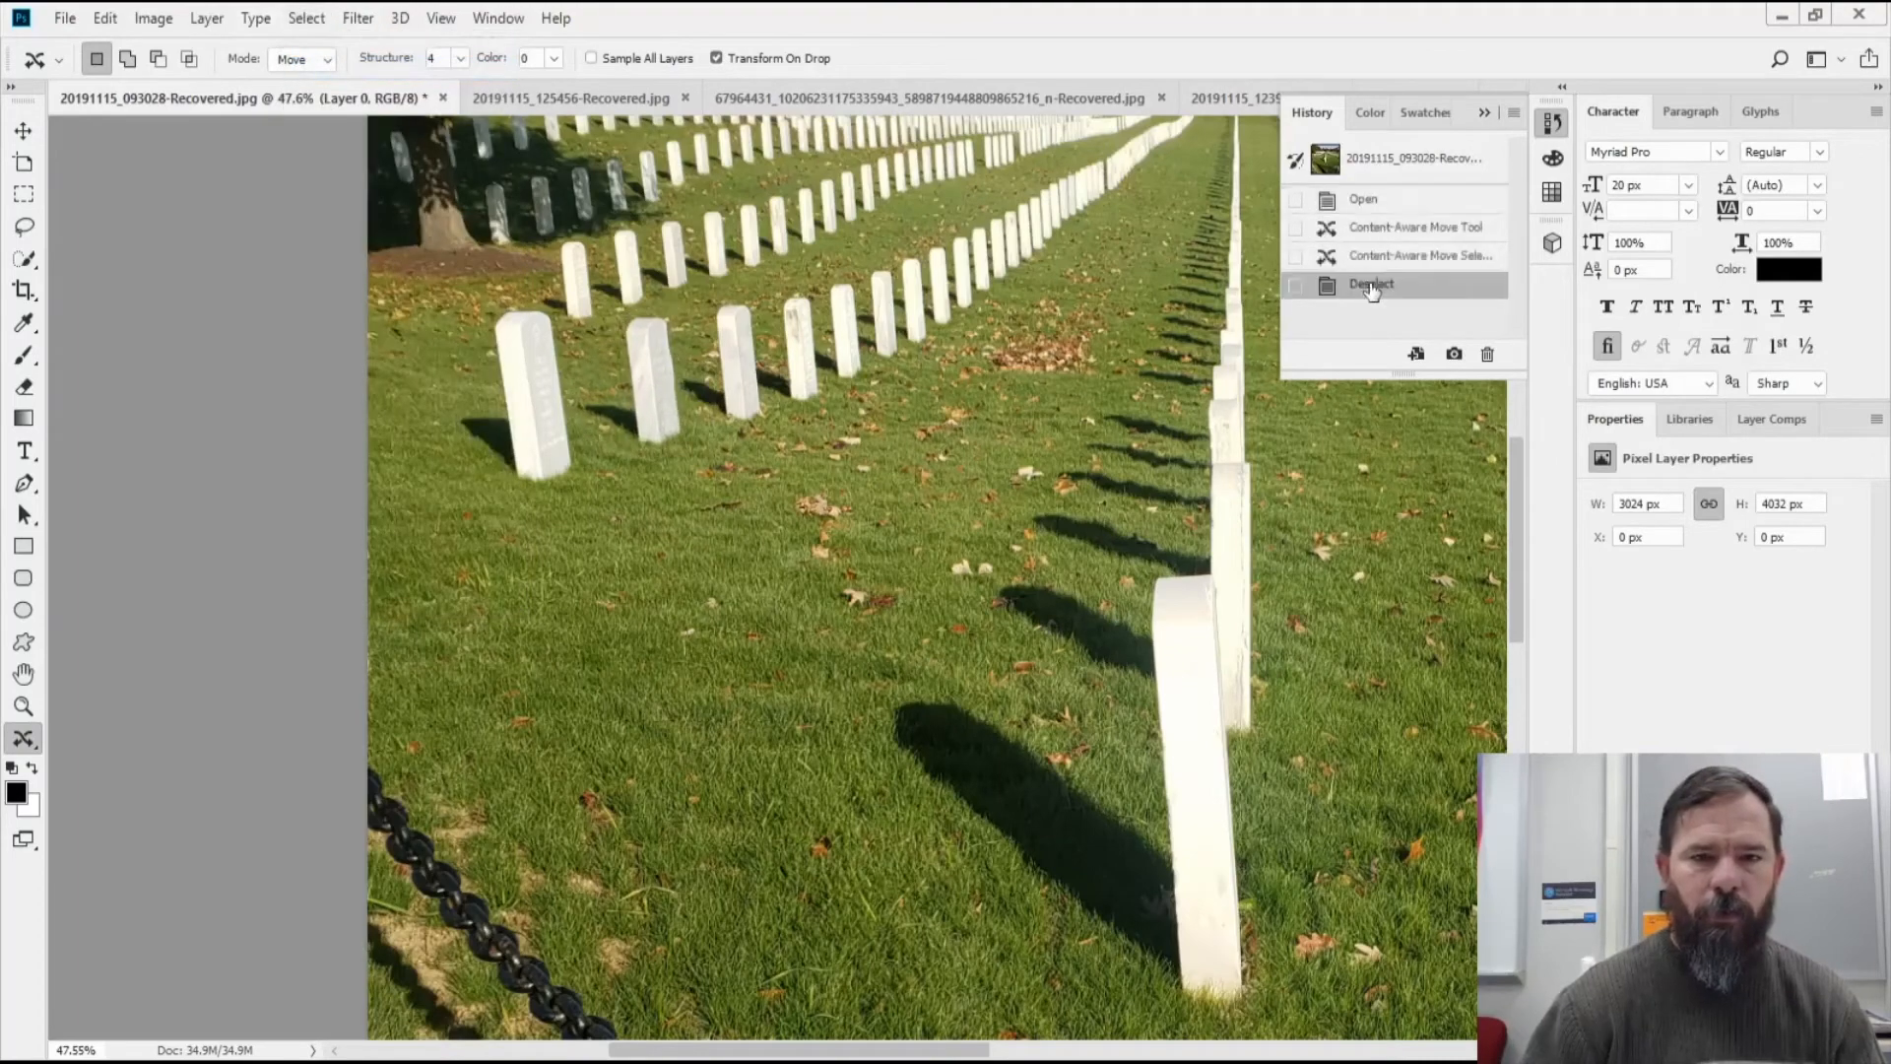
{"action": "left_click", "coordinate": [1361, 201]}
{"action": "left_click", "coordinate": [1370, 287]}
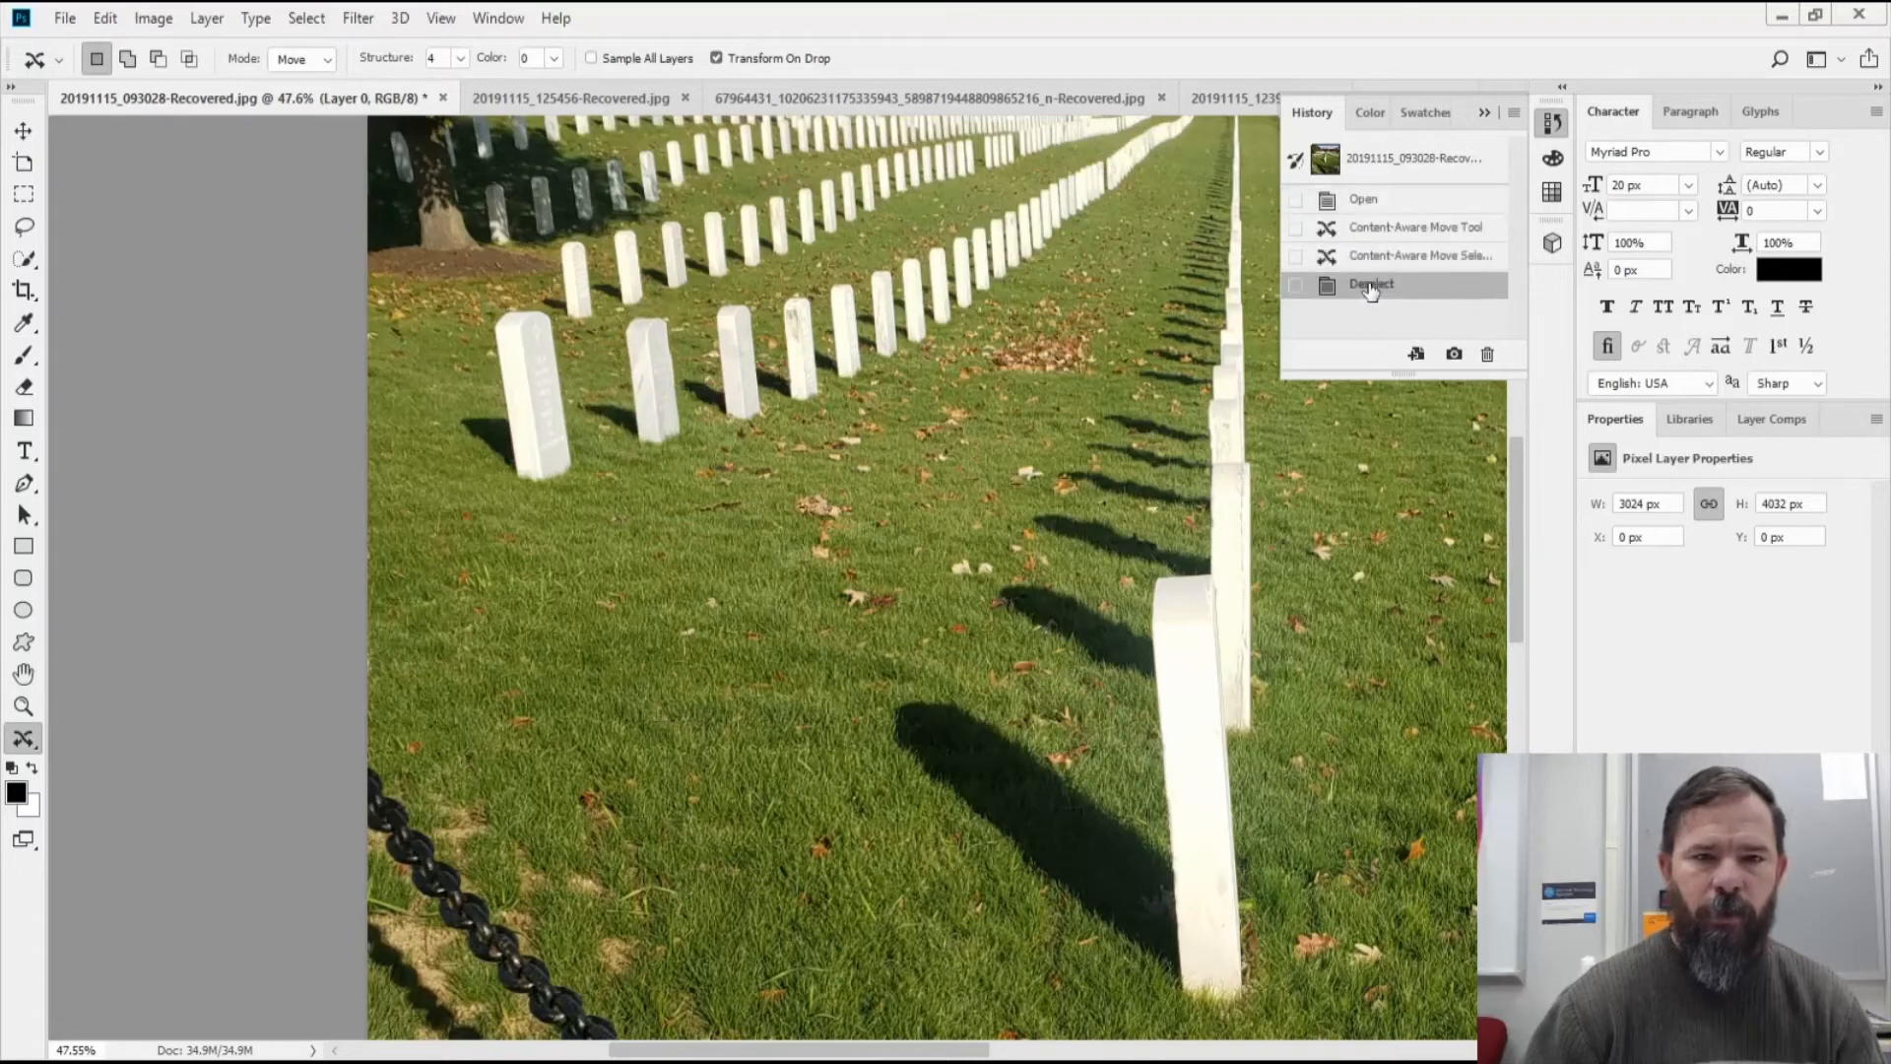
{"action": "left_click", "coordinate": [1365, 201]}
{"action": "left_click", "coordinate": [1365, 283]}
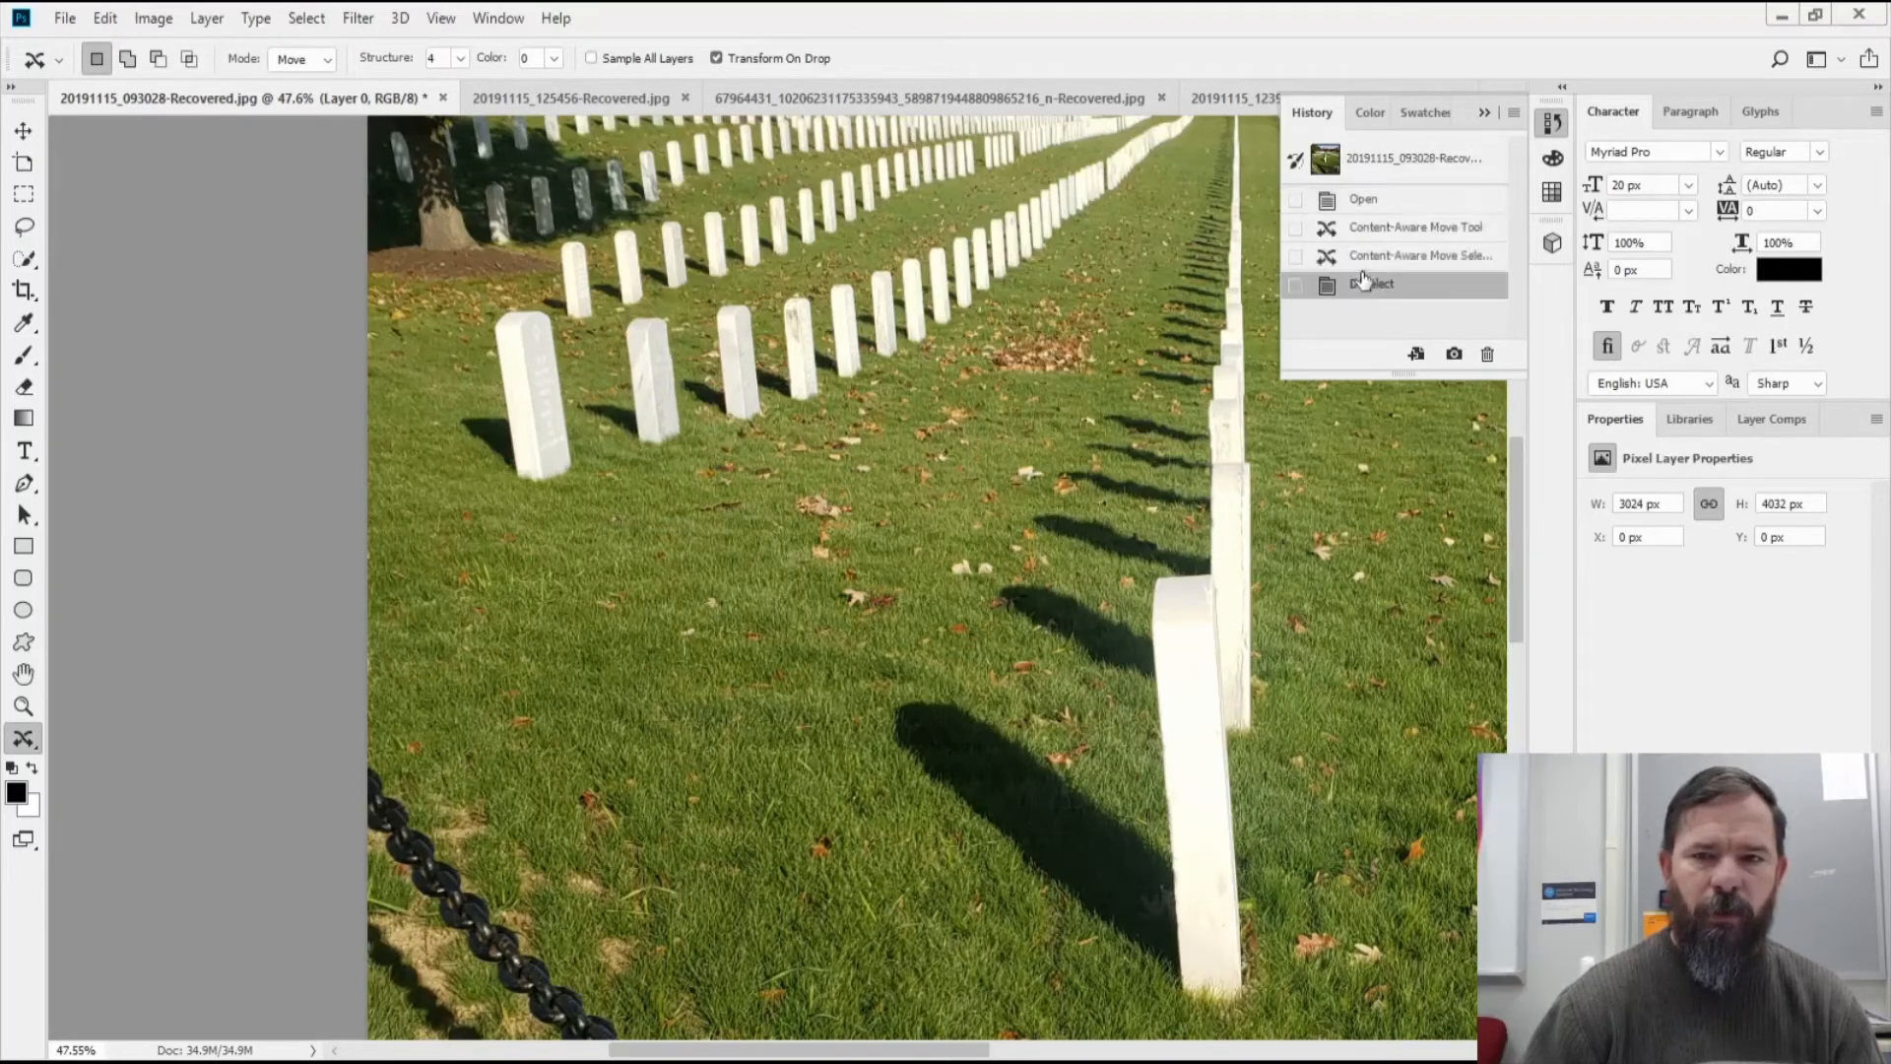
{"action": "left_click", "coordinate": [1362, 201]}
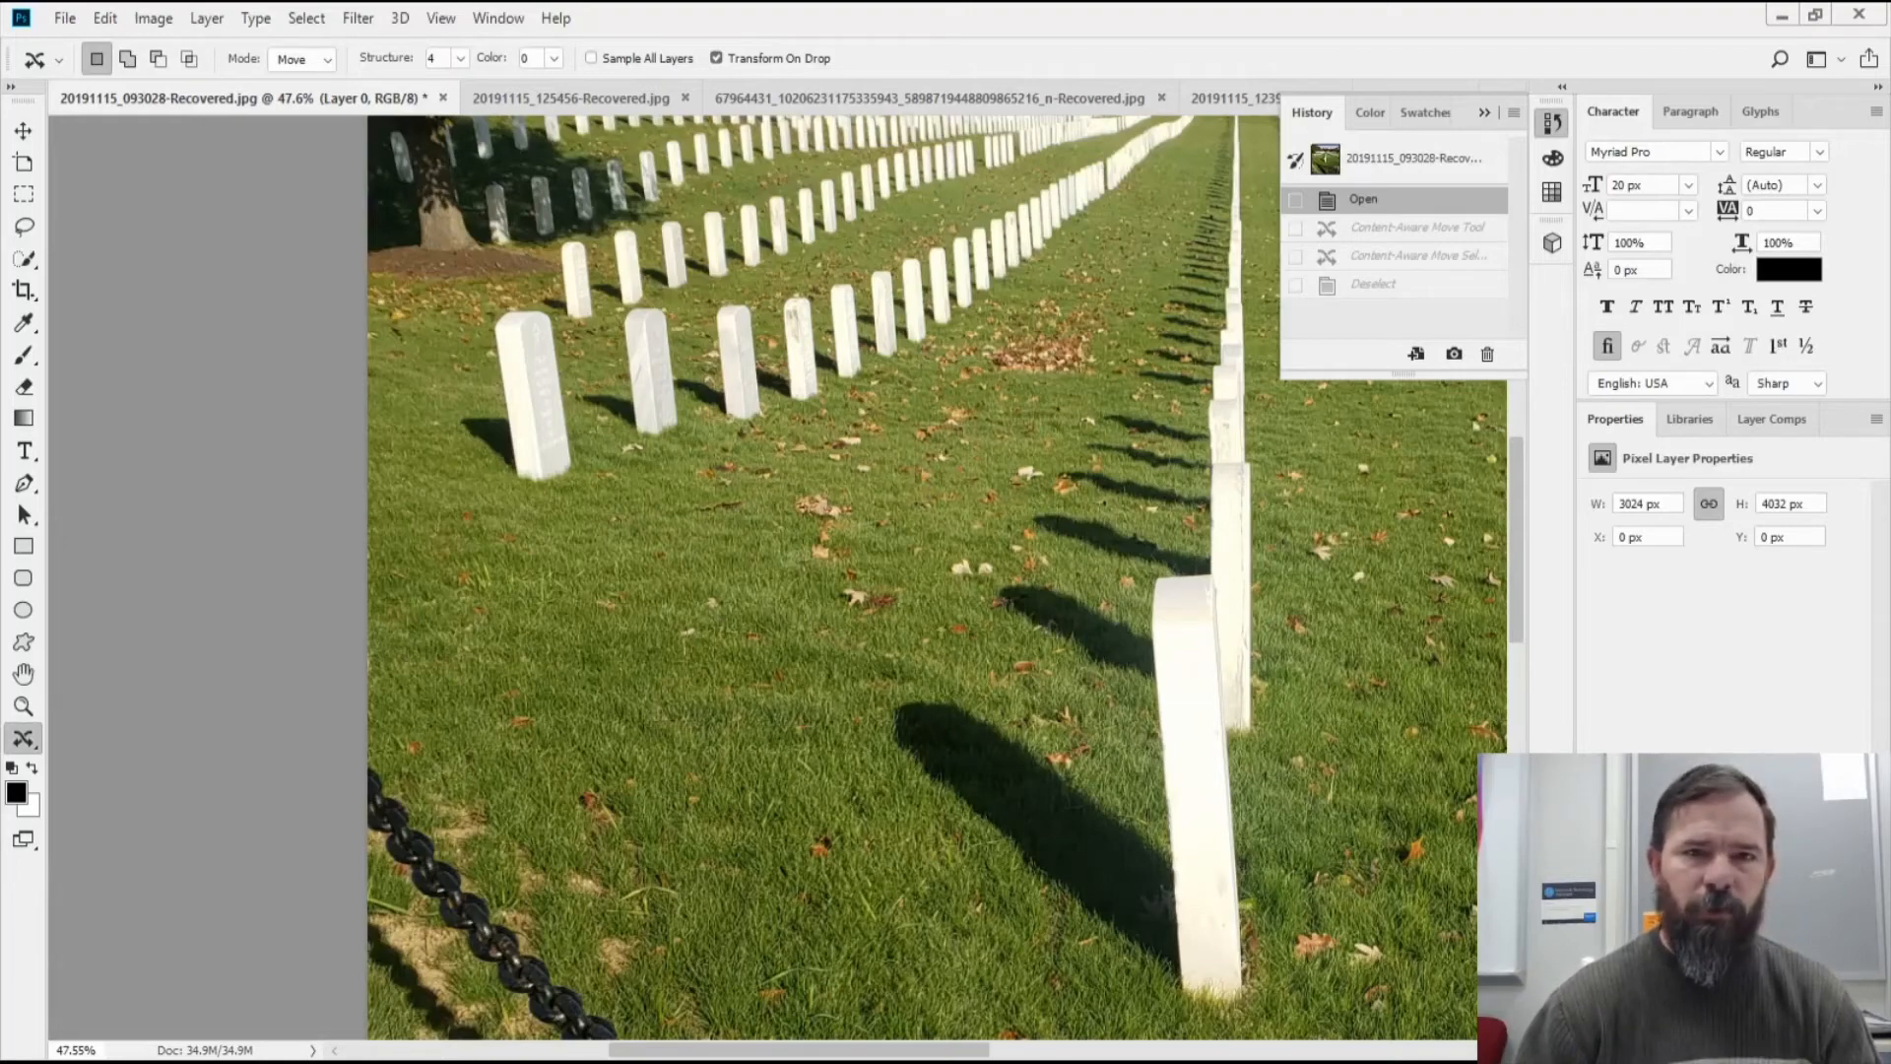
Return to the obelisk photo and fit the whole image on screen
{"action": "key", "text": "ctrl+Tab"}
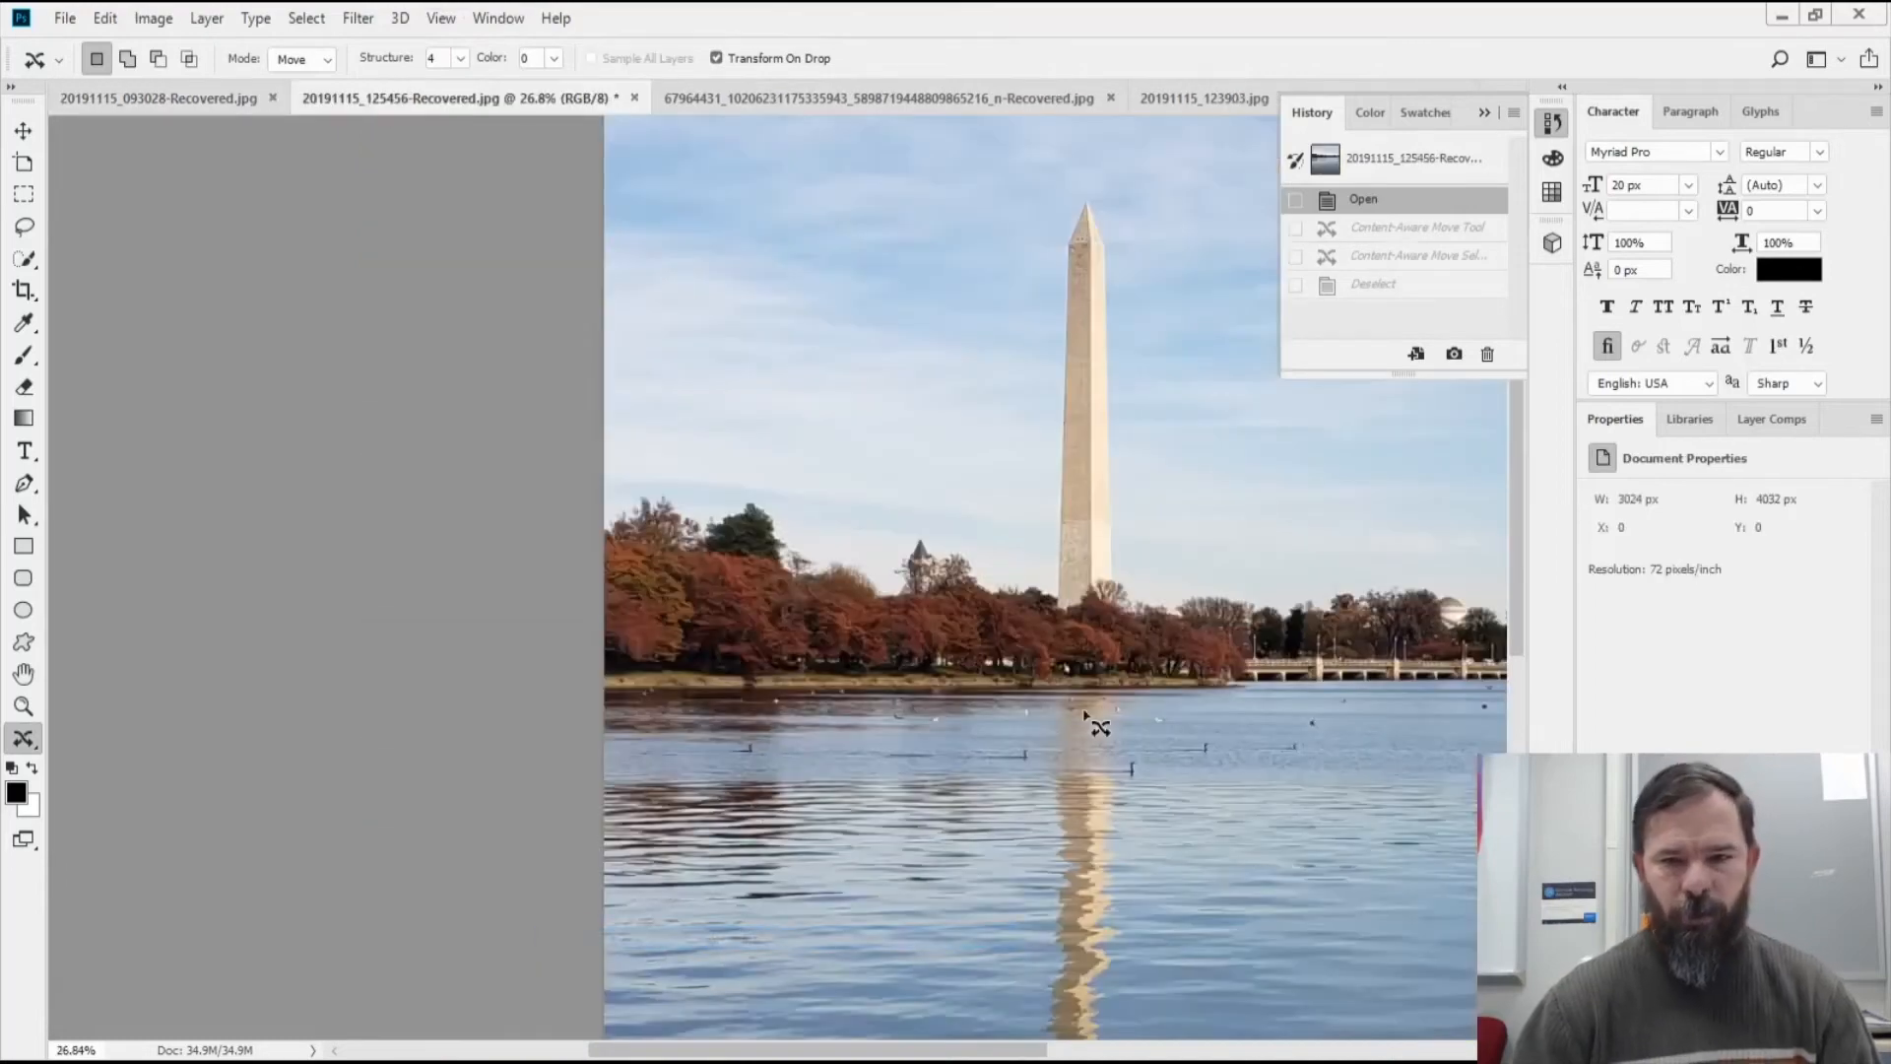
{"action": "scroll", "coordinate": [1087, 718], "scroll_direction": "down", "scroll_amount": 3}
{"action": "scroll", "coordinate": [1085, 715], "scroll_direction": "up", "scroll_amount": 2}
{"action": "scroll", "coordinate": [1086, 714], "scroll_direction": "right", "scroll_amount": 3}
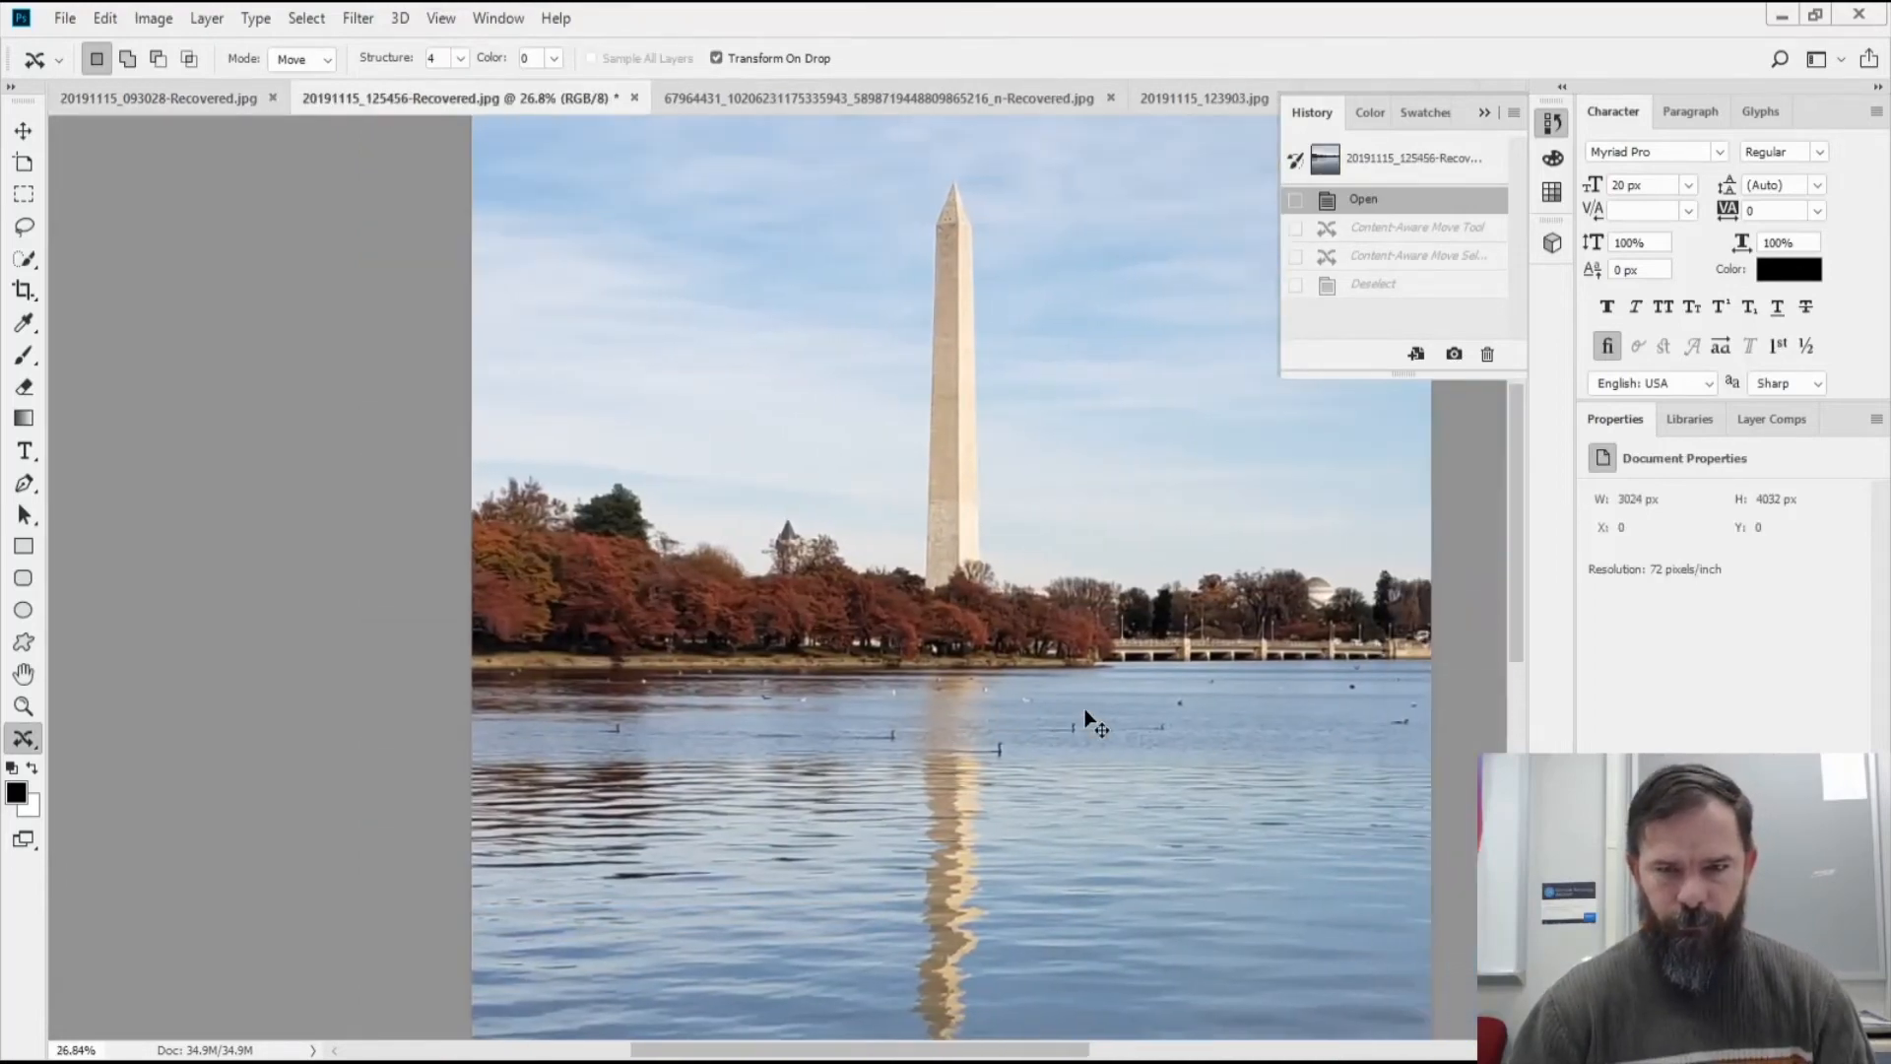
{"action": "scroll", "coordinate": [1170, 605], "scroll_direction": "right", "scroll_amount": 1}
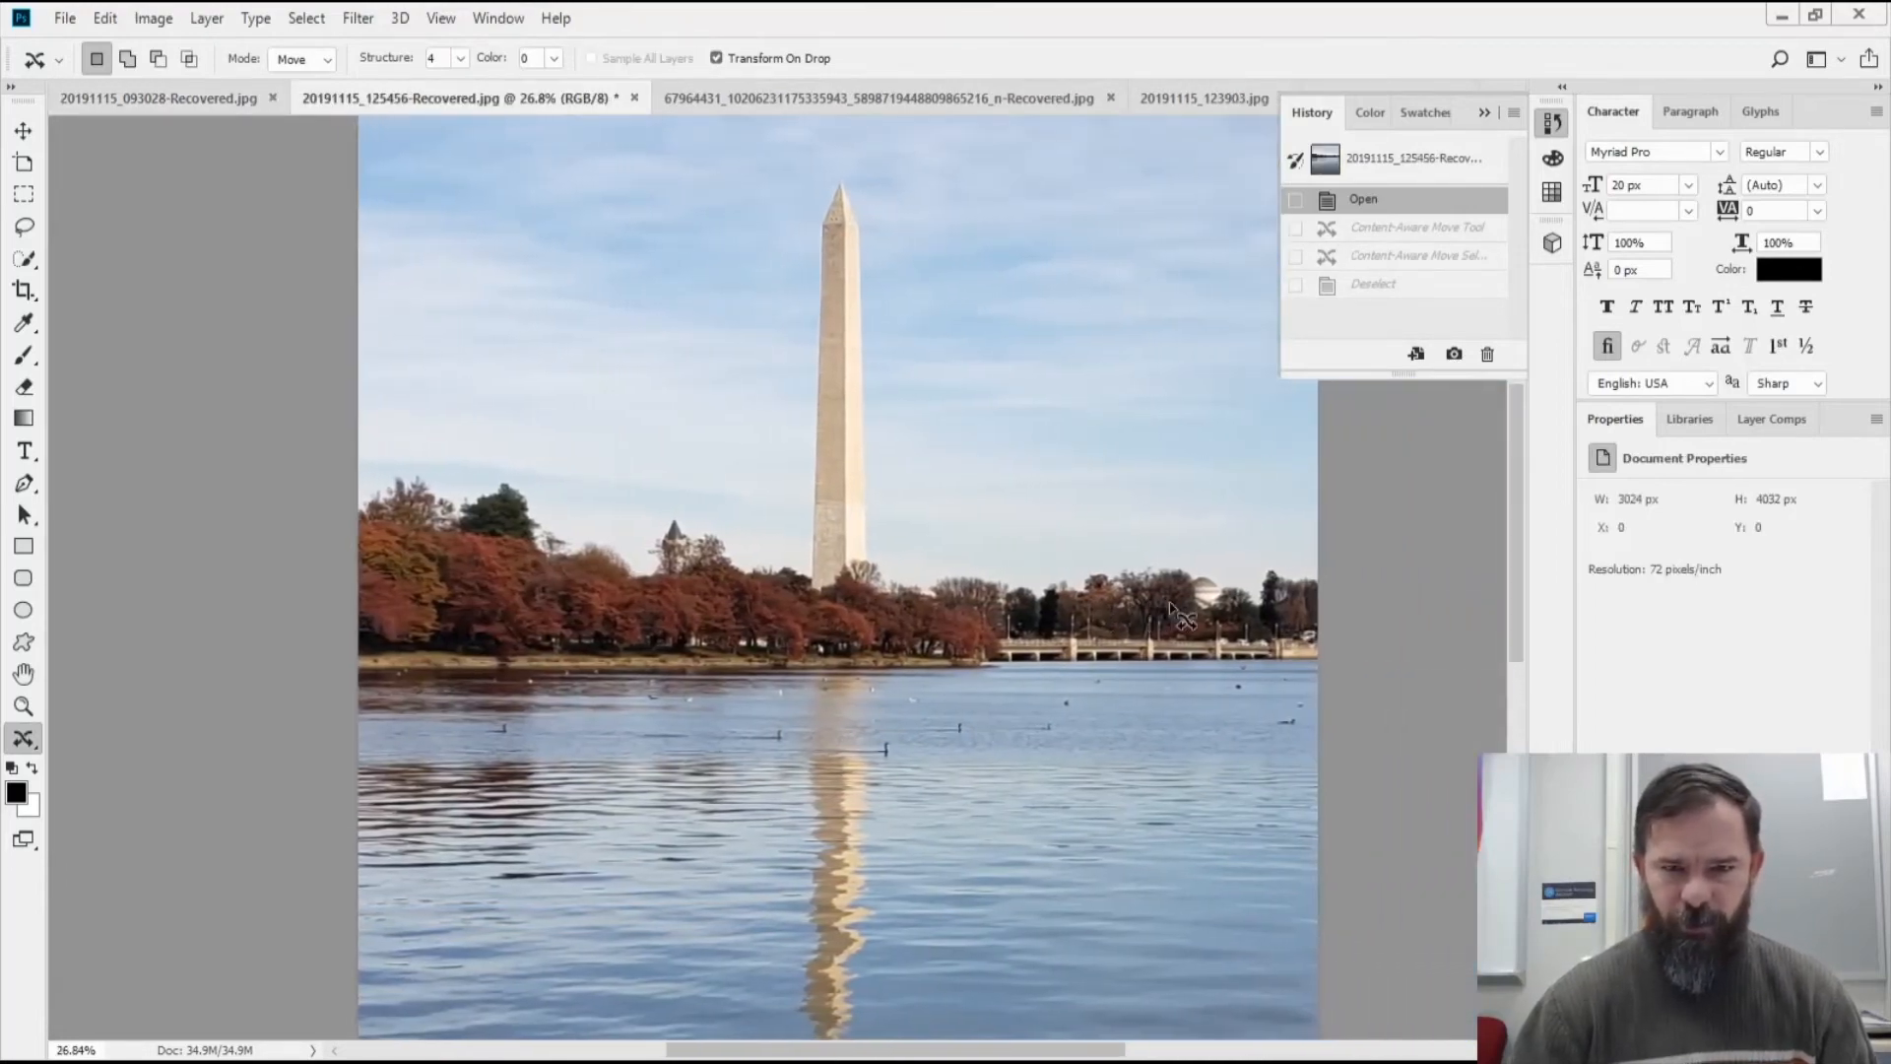
{"action": "scroll", "coordinate": [1172, 611], "scroll_direction": "down", "scroll_amount": 5}
{"action": "scroll", "coordinate": [1172, 610], "scroll_direction": "up", "scroll_amount": 5}
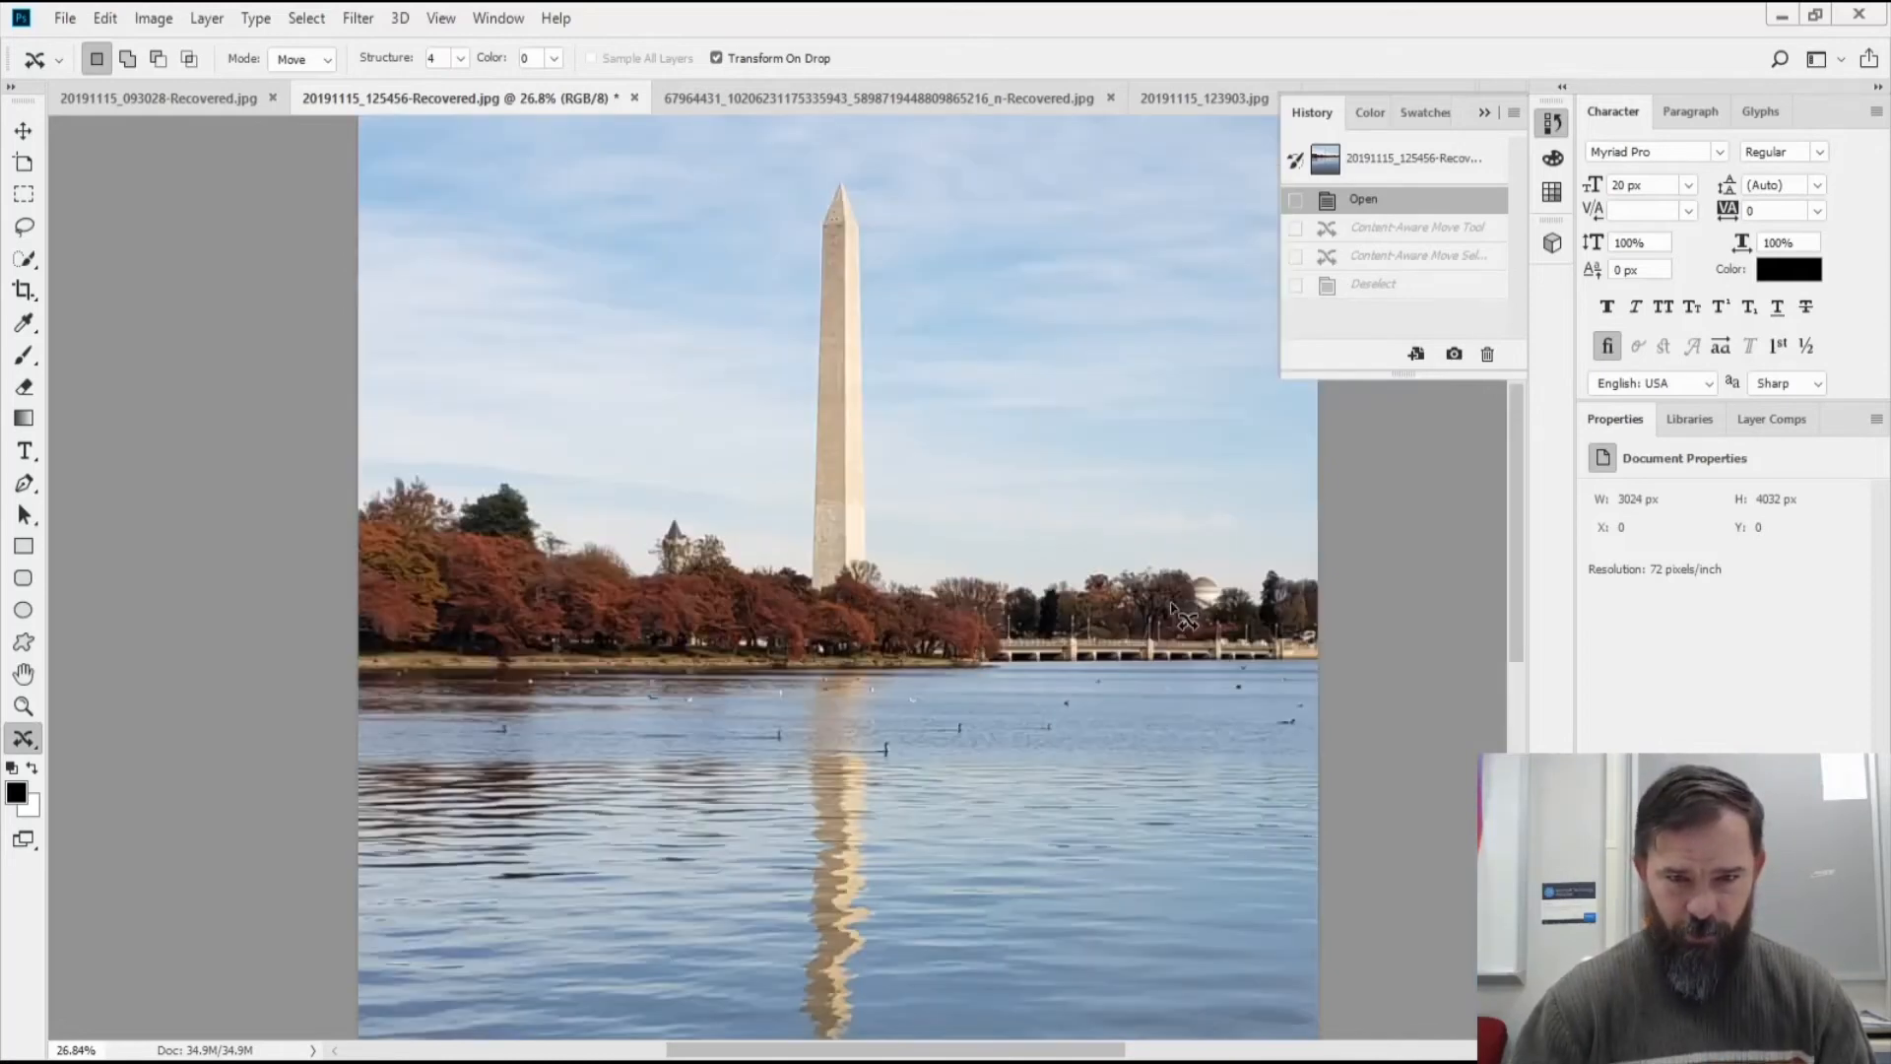
{"action": "scroll", "coordinate": [1179, 615], "scroll_direction": "down", "scroll_amount": 1}
{"action": "scroll", "coordinate": [1178, 613], "scroll_direction": "down", "scroll_amount": 1}
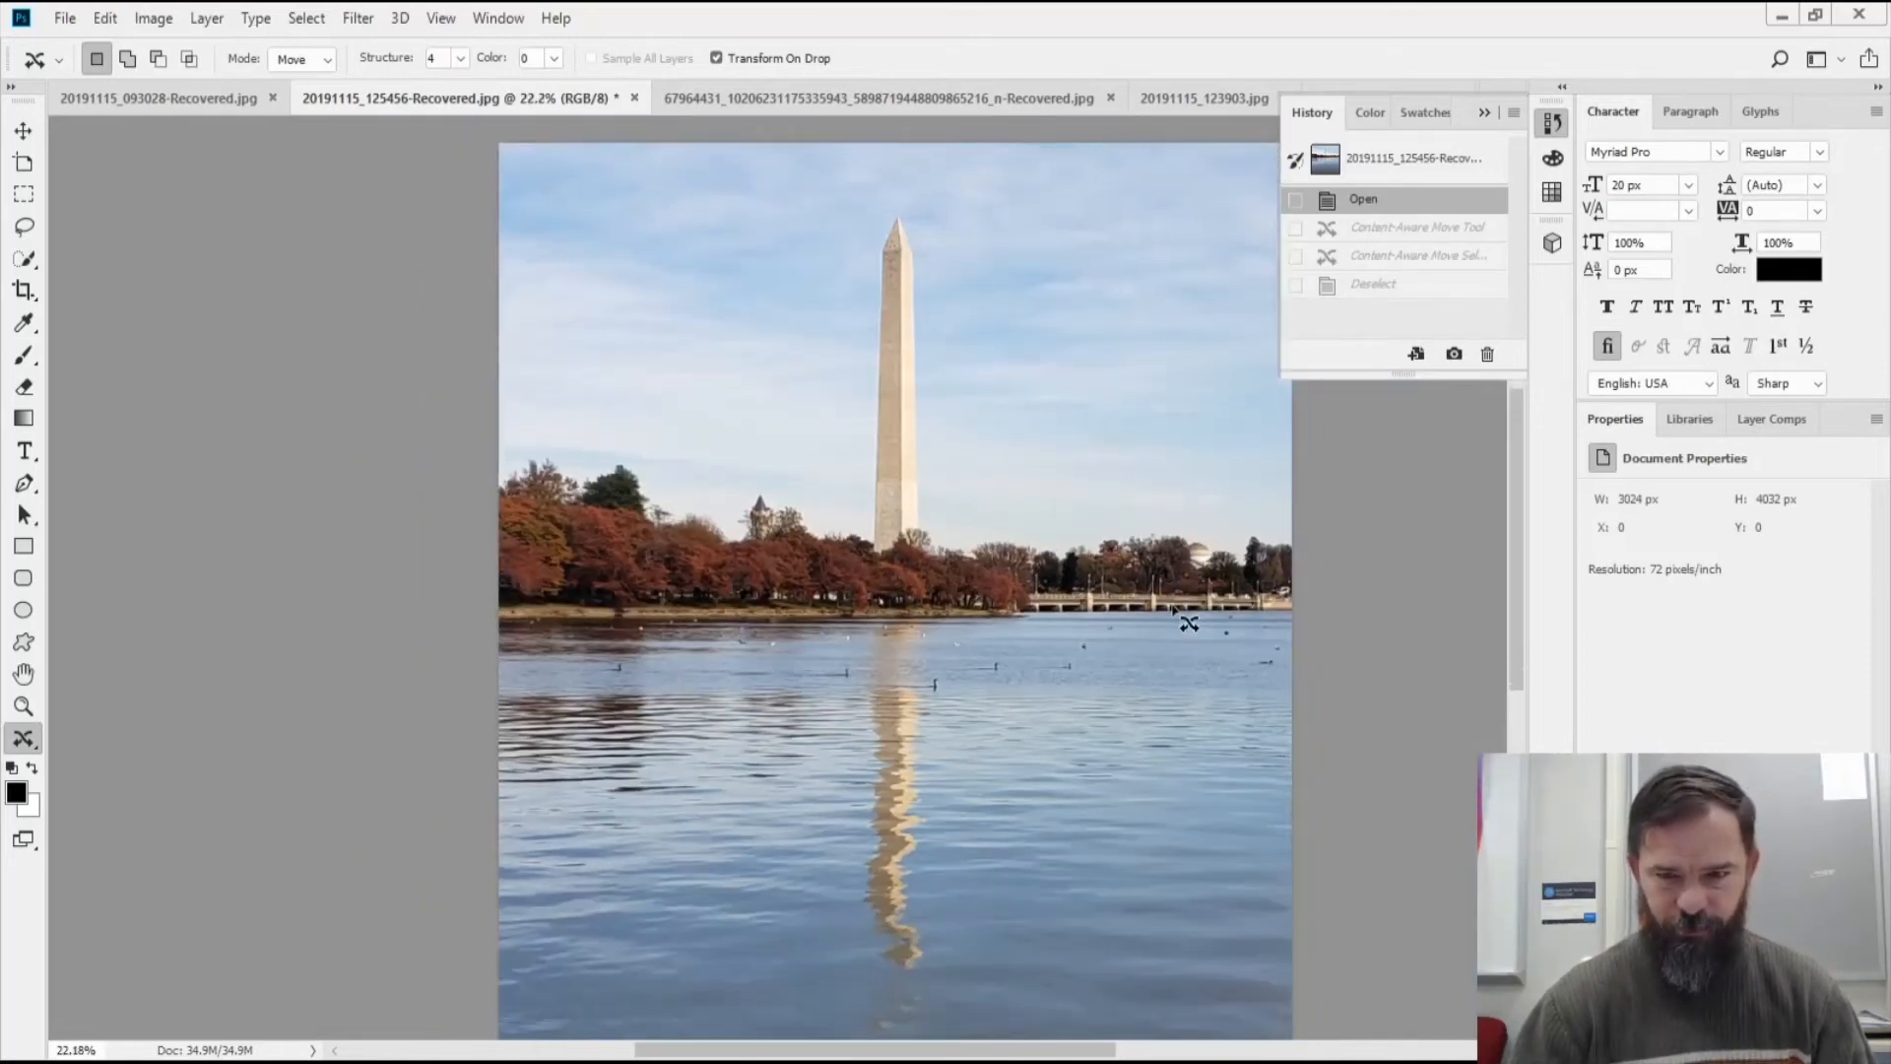
{"action": "left_click", "coordinate": [441, 17]}
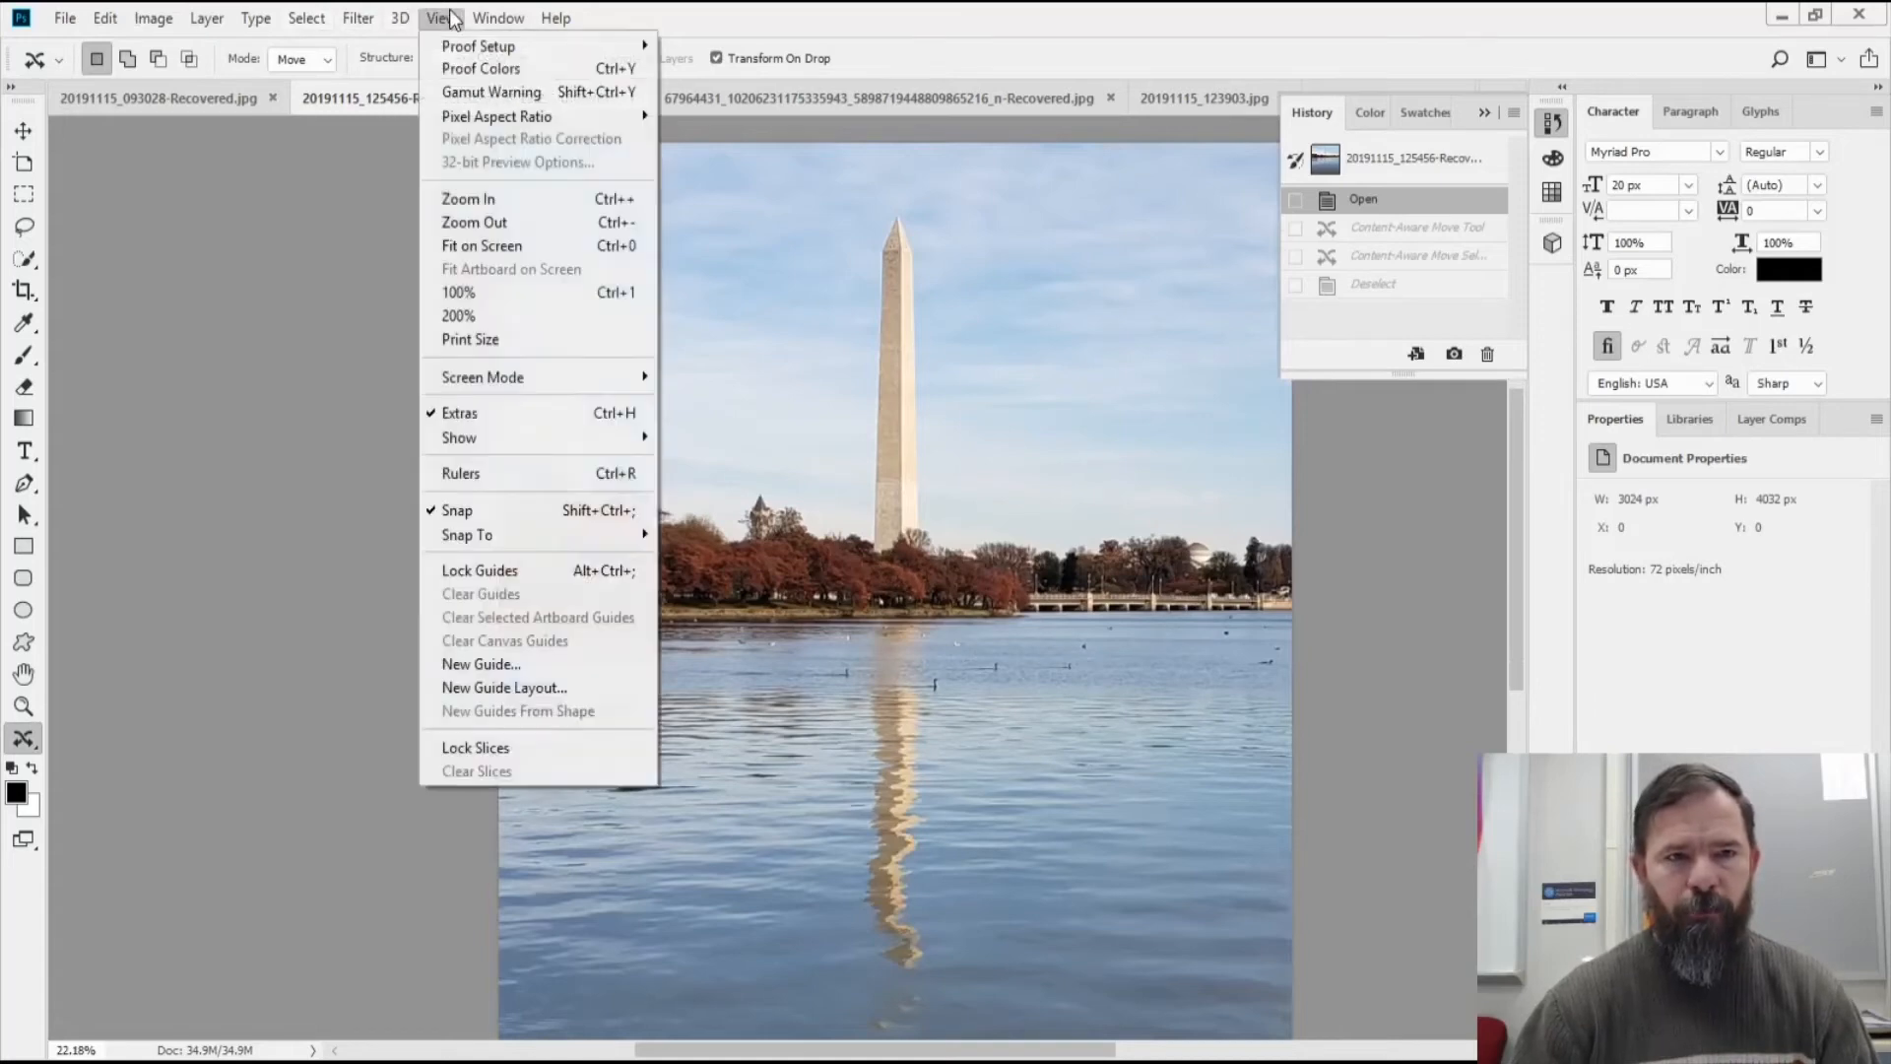
{"action": "left_click", "coordinate": [498, 245]}
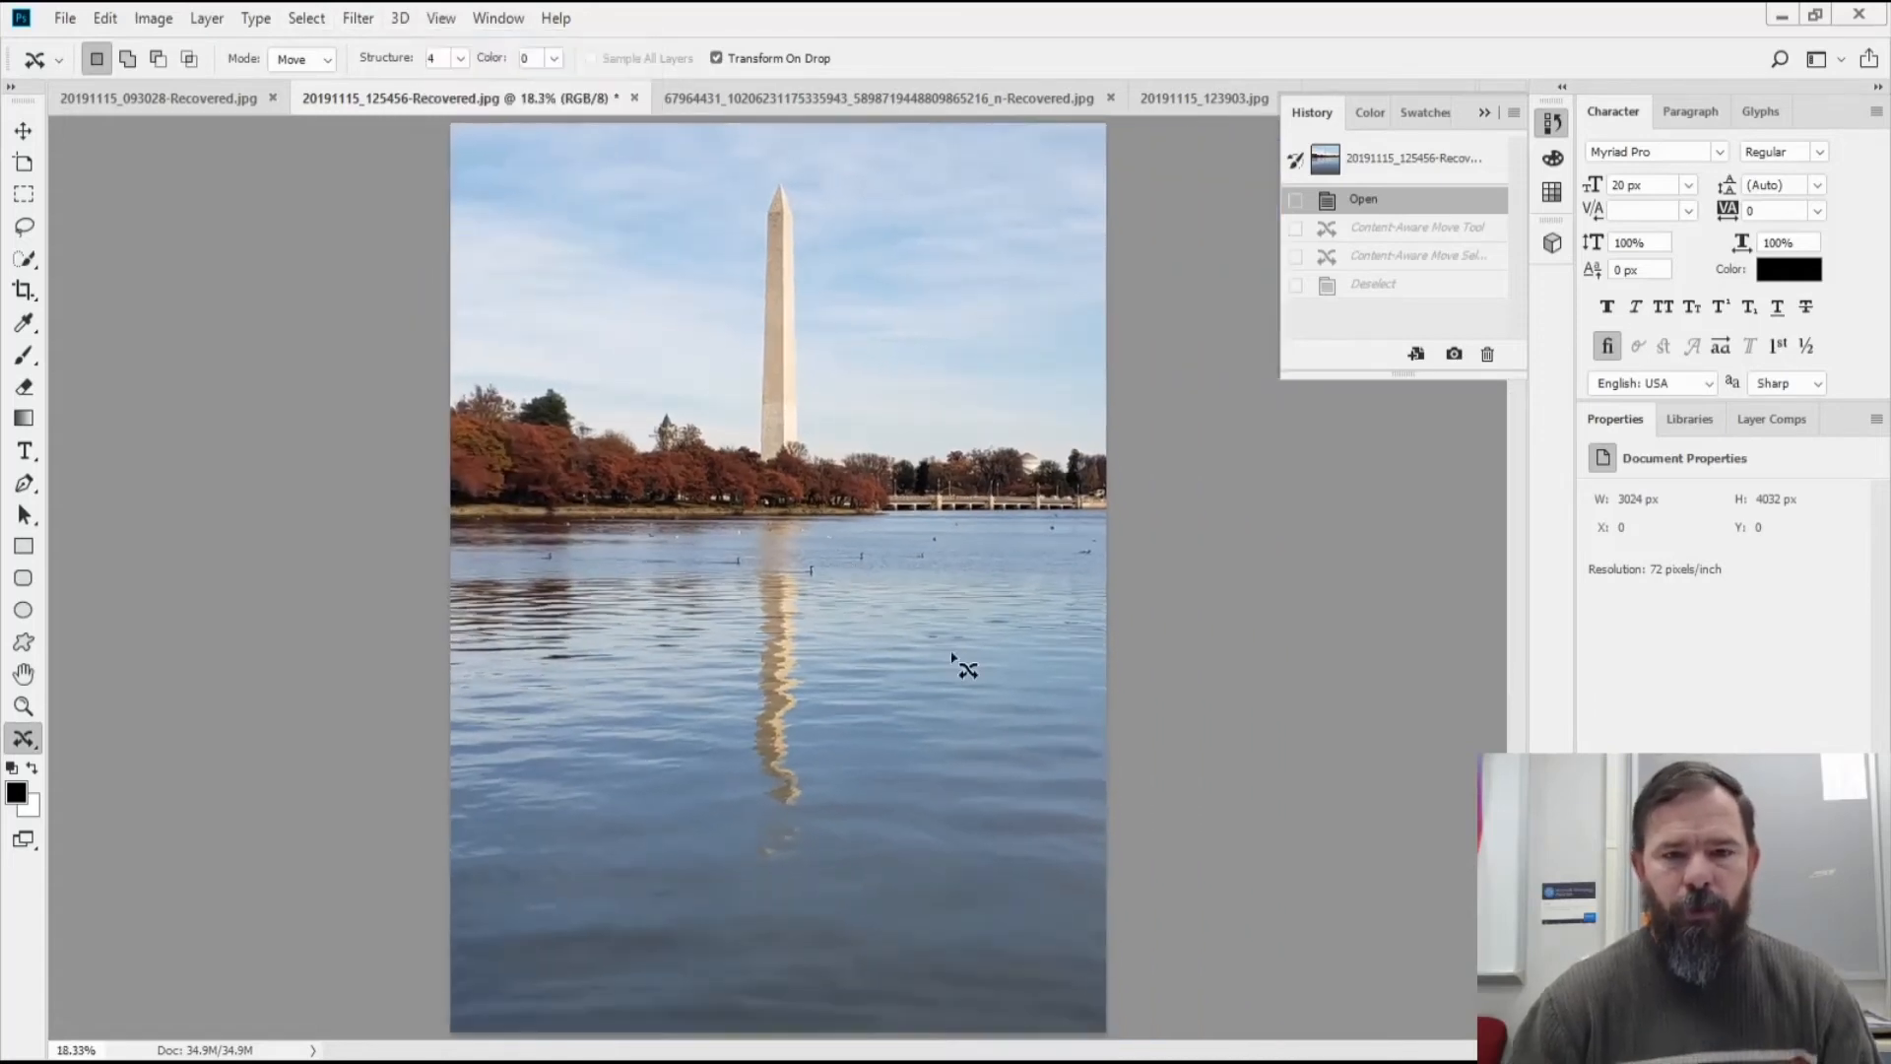
Apply the Smart Sharpen filter to the obelisk photo with the Default preset: amount 200%, radius 1.0 px, noise reduction 10%, removing Lens Blur
{"action": "left_click", "coordinate": [363, 27]}
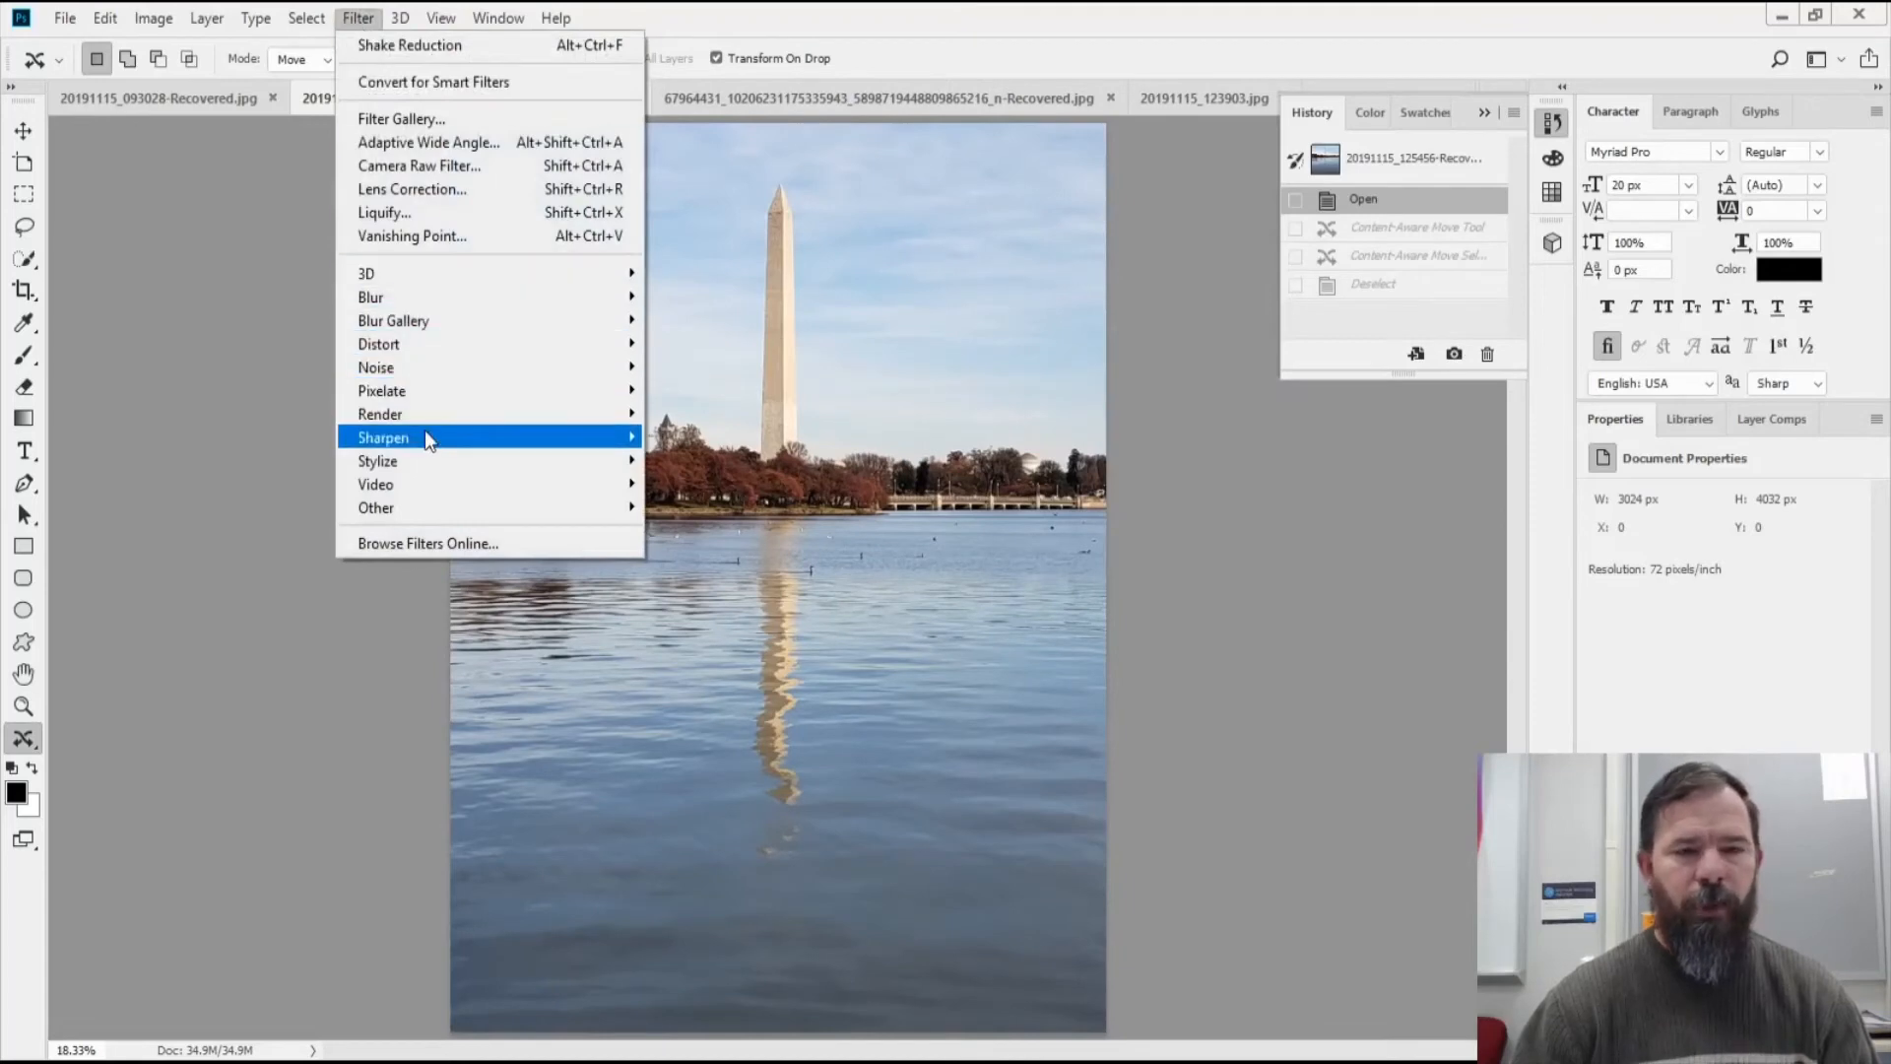
{"action": "mouse_move", "coordinate": [425, 433]}
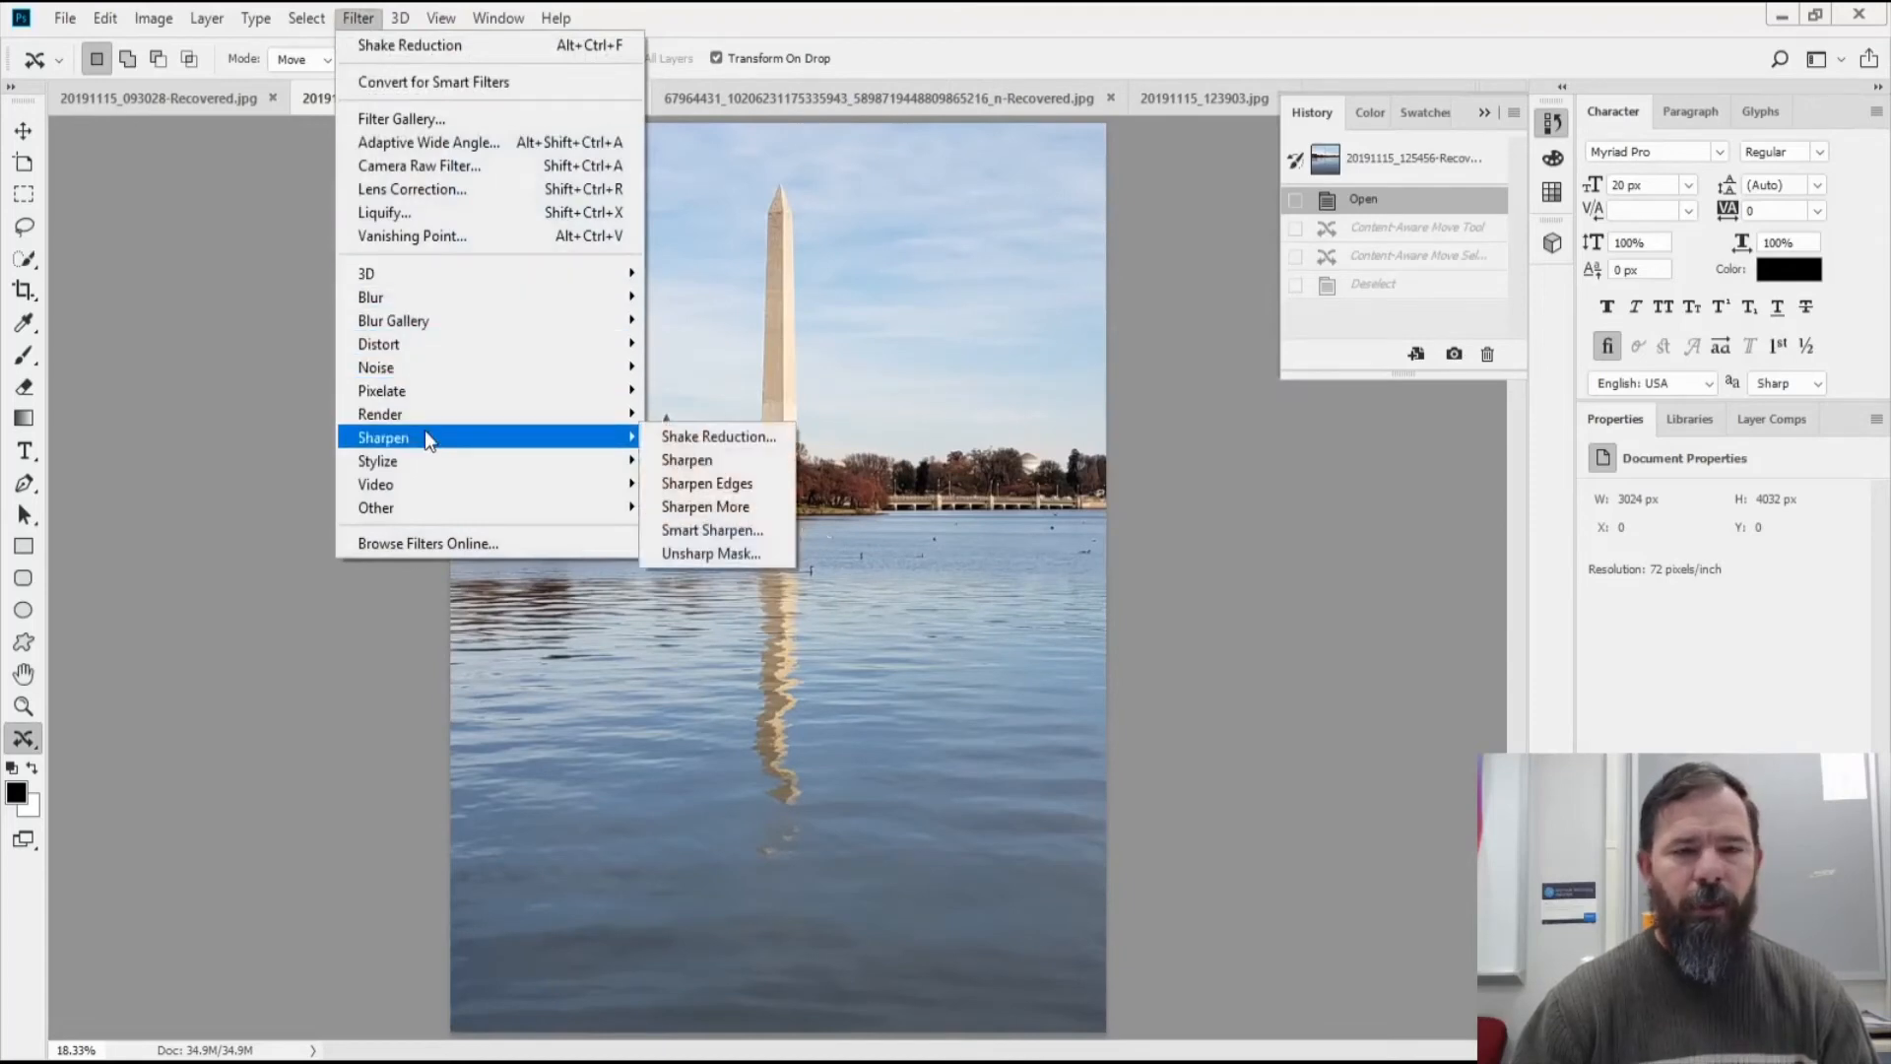
{"action": "left_click", "coordinate": [694, 533]}
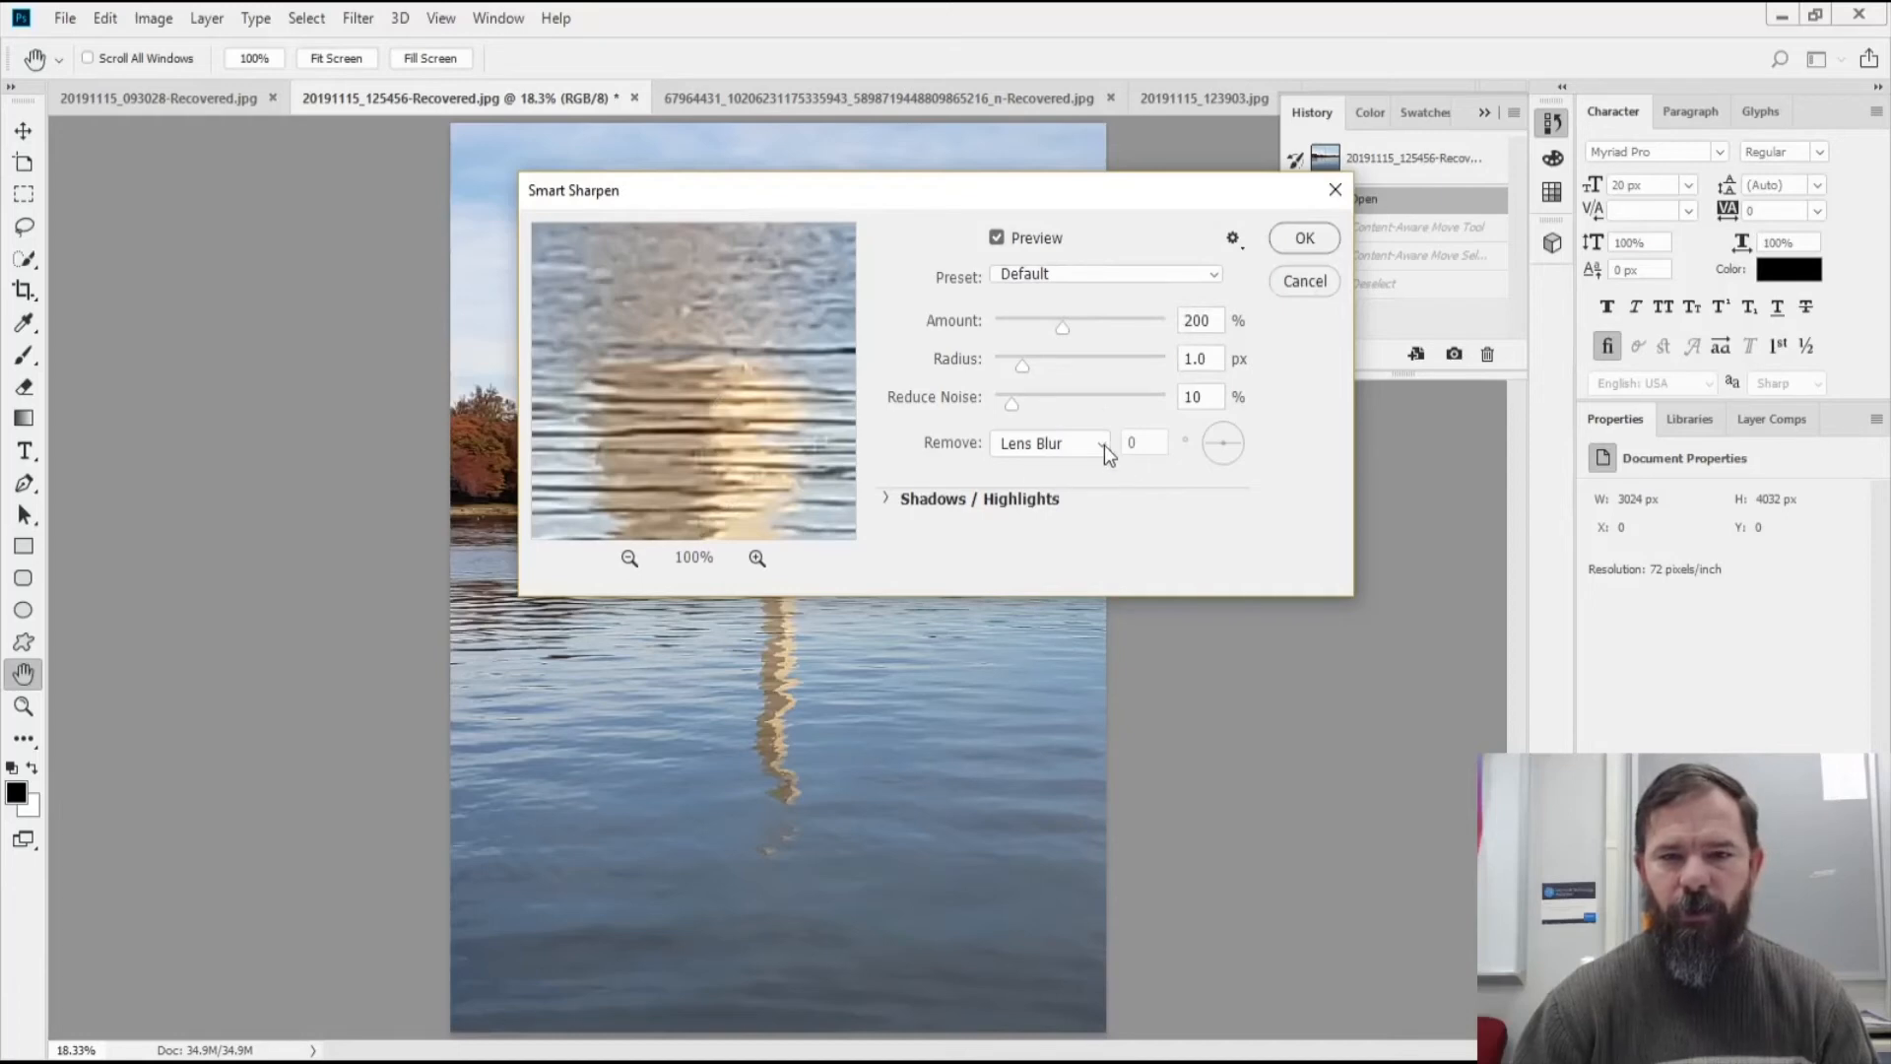
{"action": "left_click_drag", "start_coordinate": [1058, 199], "coordinate": [1515, 239]}
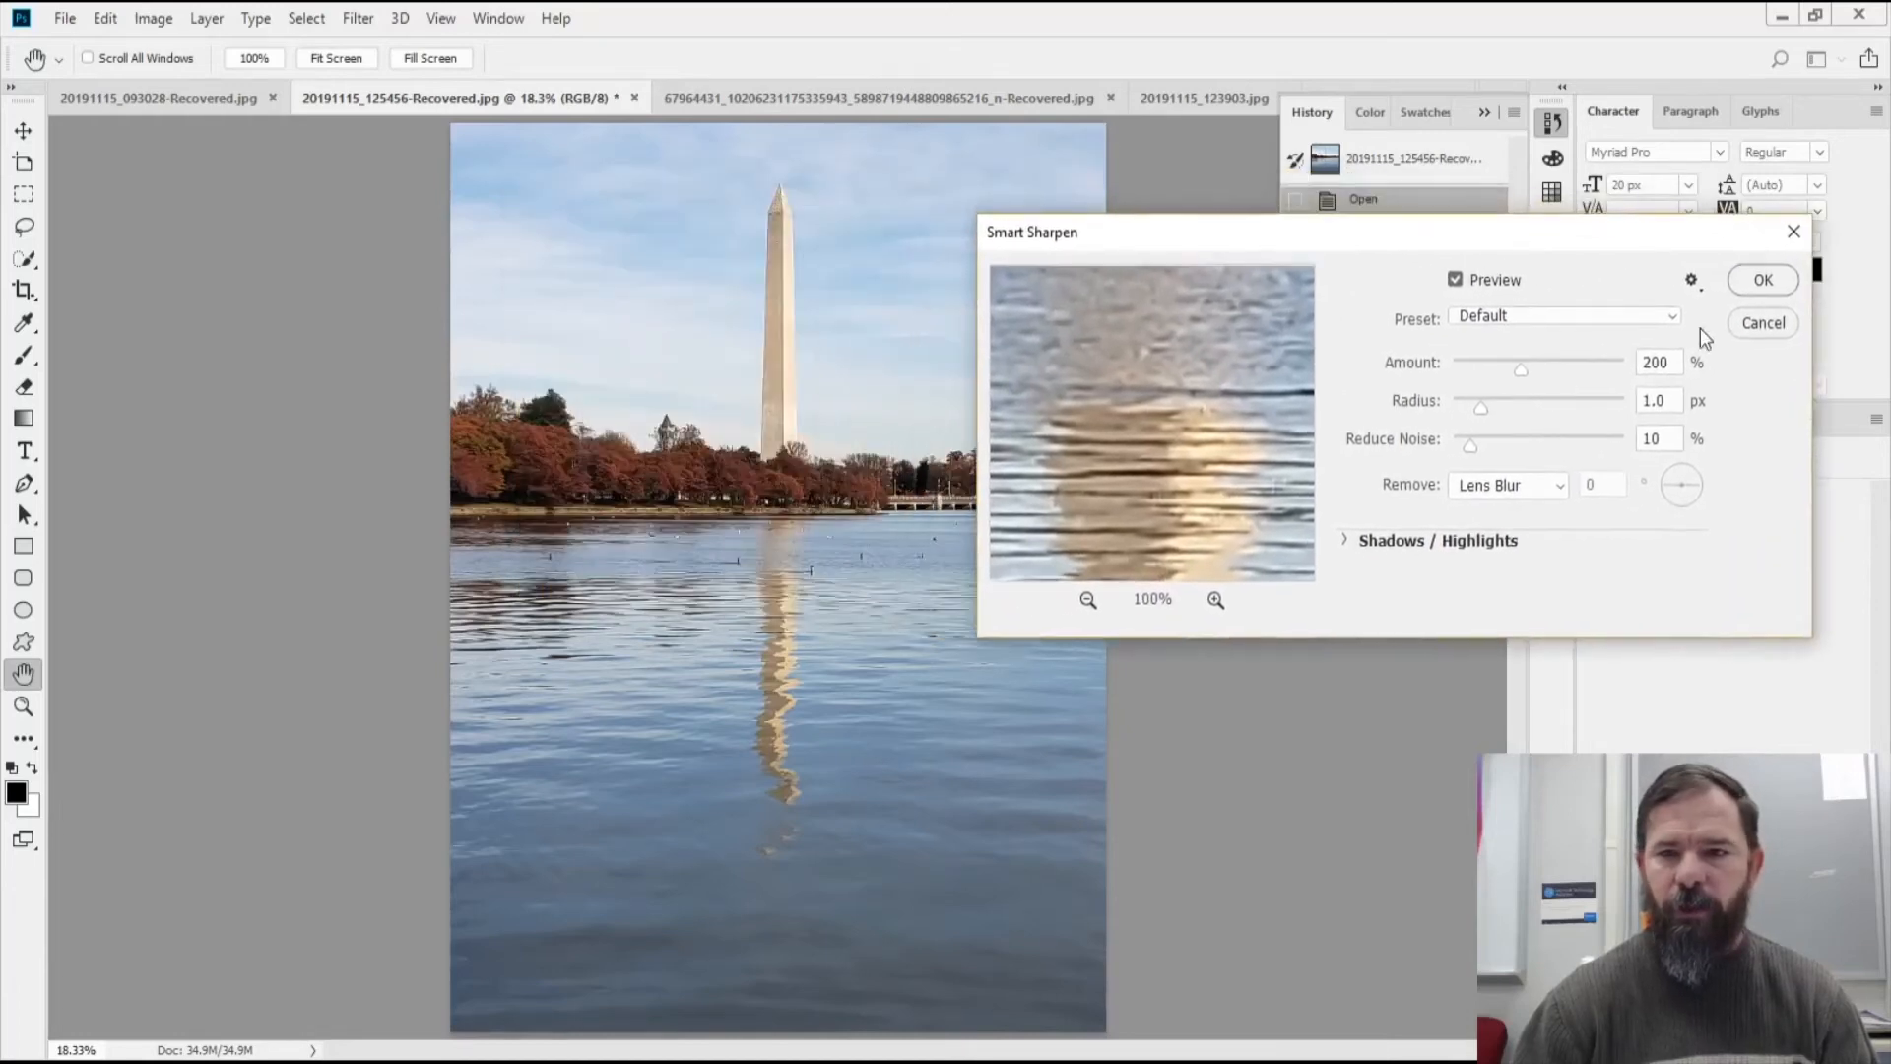
{"action": "left_click", "coordinate": [1762, 282]}
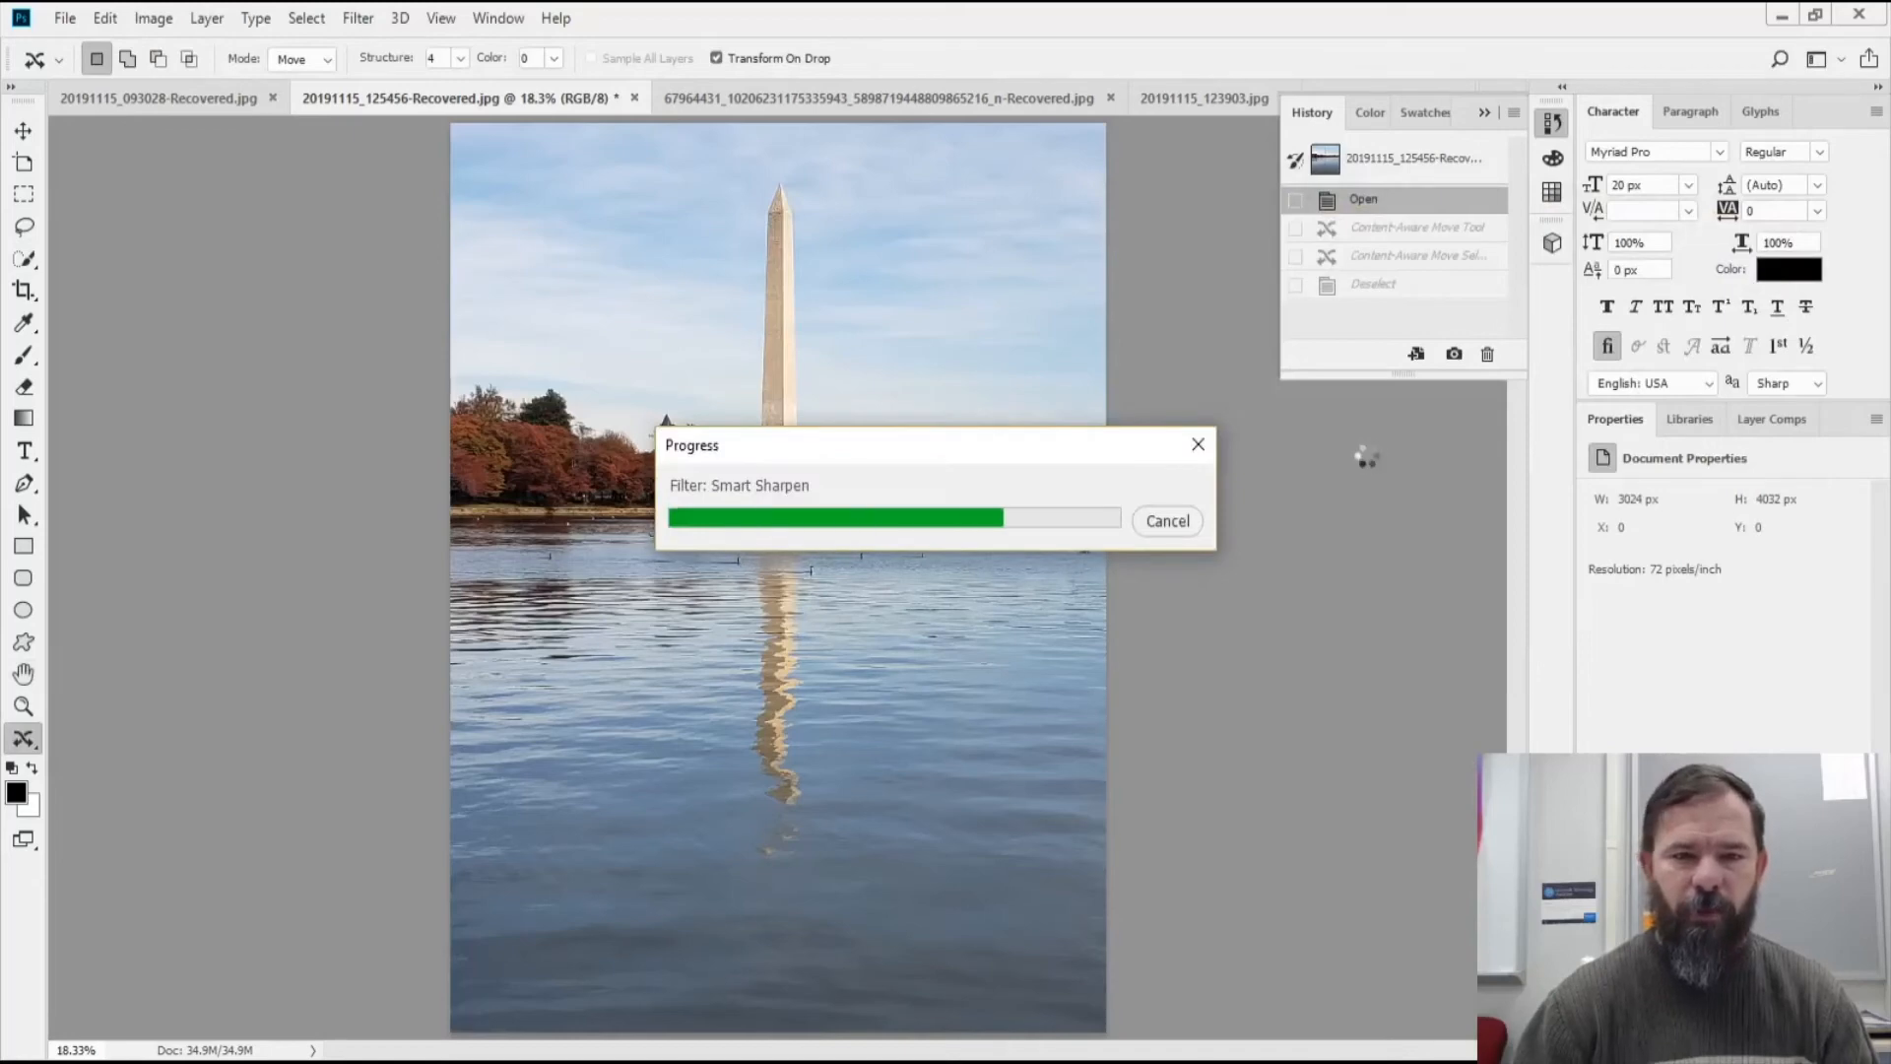
Compare the obelisk photo before and after the default sharpening through its history states, ending on the opened state
{"action": "left_click", "coordinate": [1361, 201]}
{"action": "left_click", "coordinate": [1362, 233]}
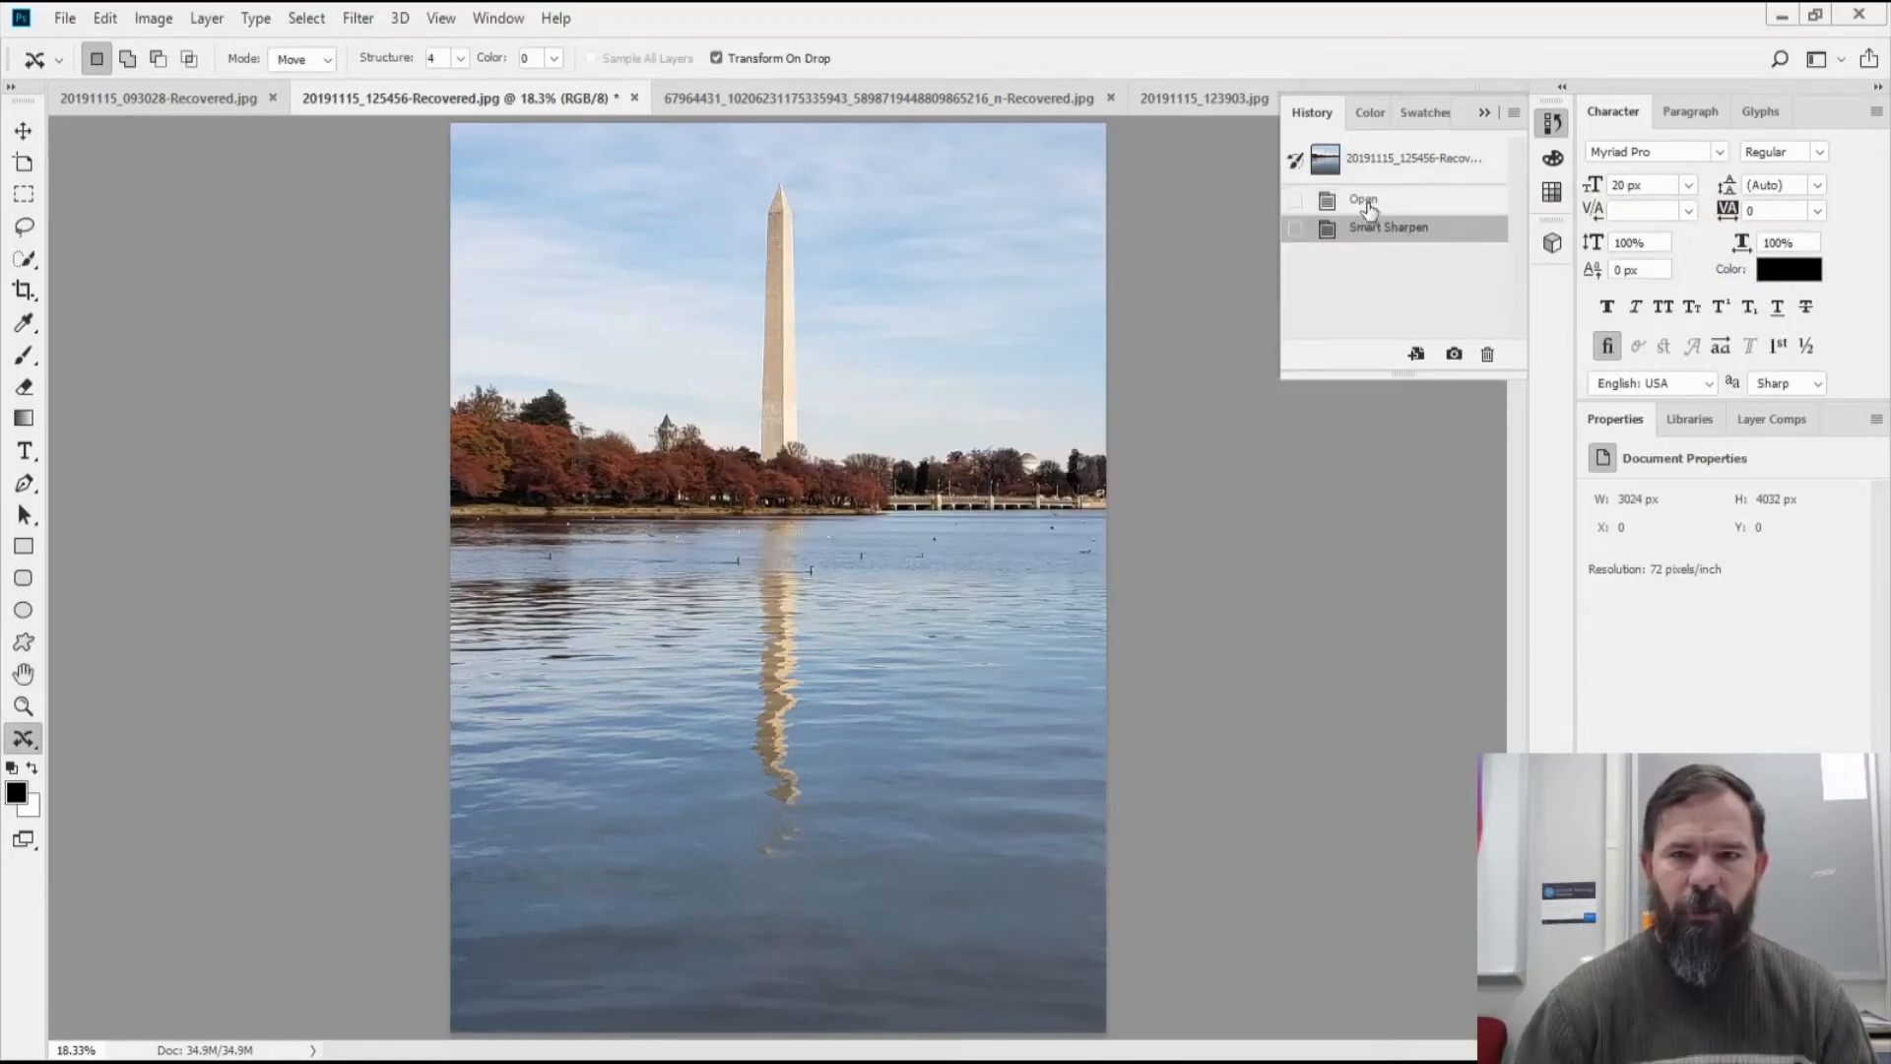
{"action": "left_click", "coordinate": [1364, 202]}
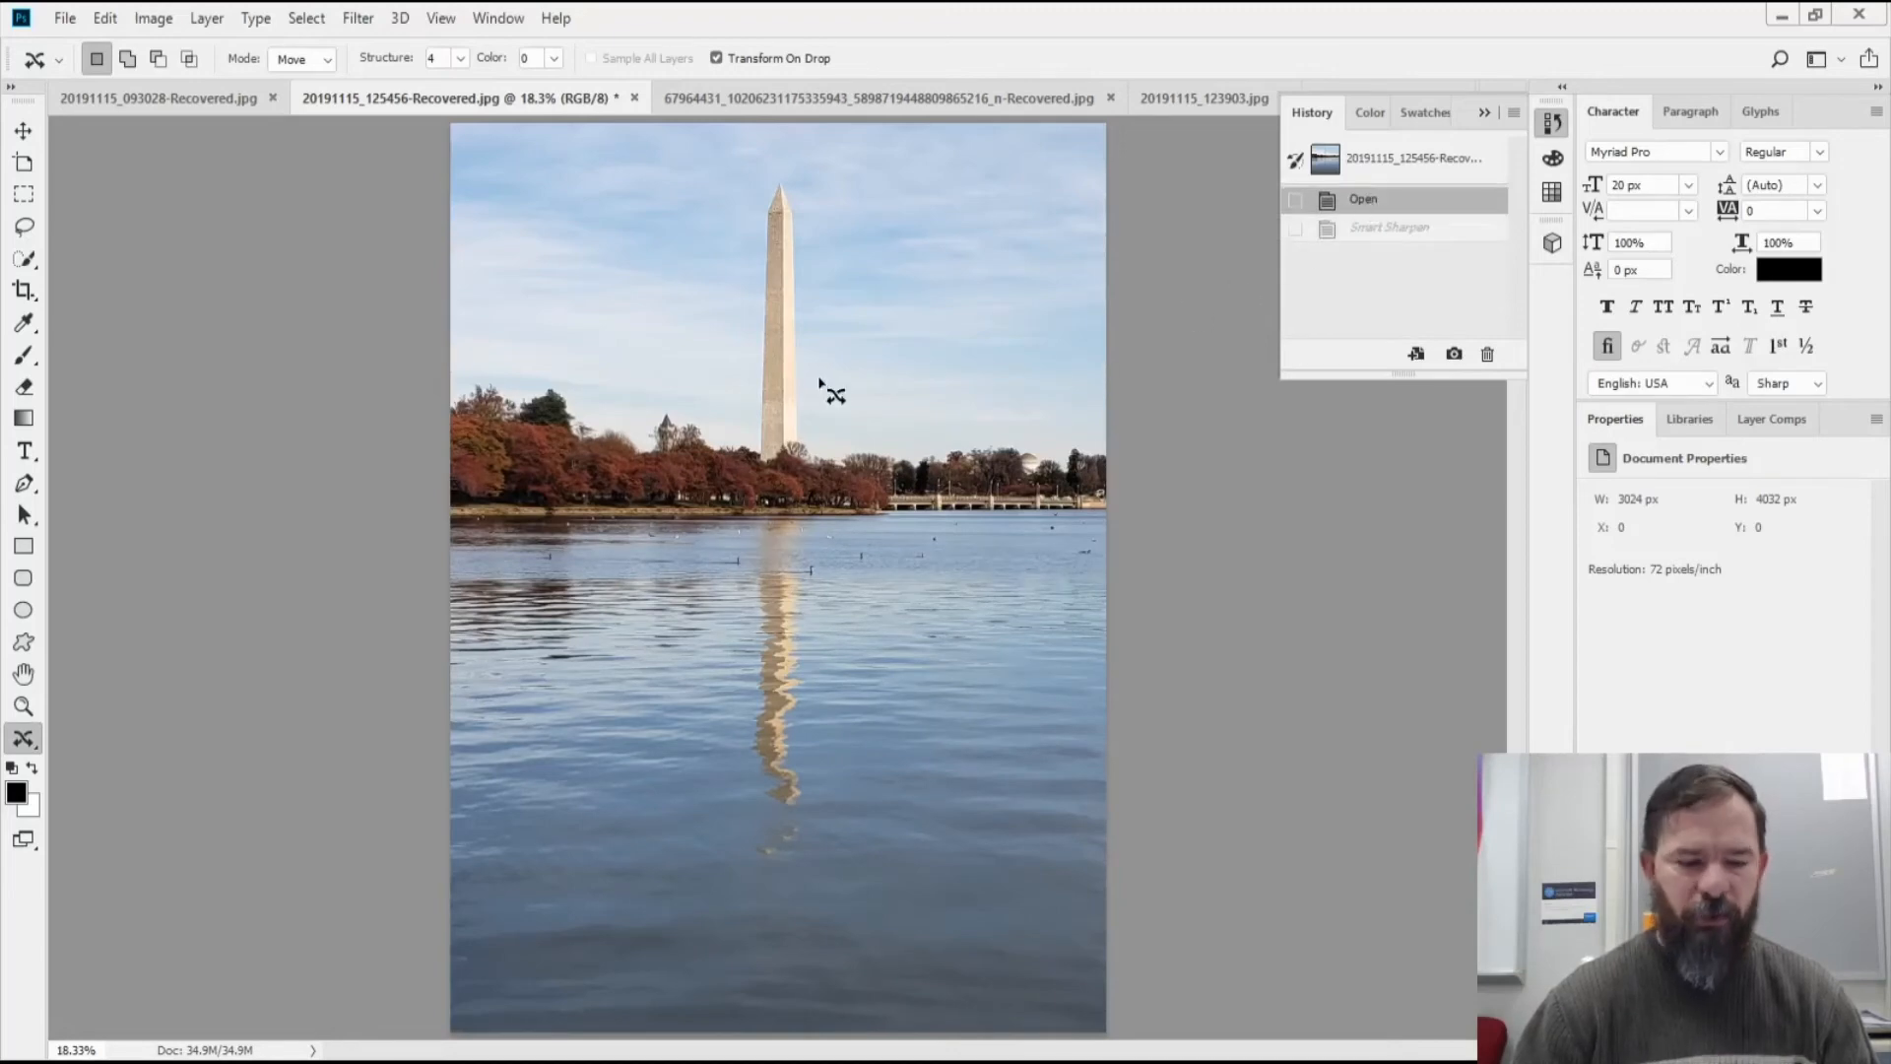
Apply Smart Sharpen while previewing the obelisk's base, with amount 297%, radius 3.1 px and Gaussian Blur as the blur to remove
{"action": "scroll", "coordinate": [820, 385], "scroll_direction": "up", "scroll_amount": 6}
{"action": "scroll", "coordinate": [820, 384], "scroll_direction": "up", "scroll_amount": 4}
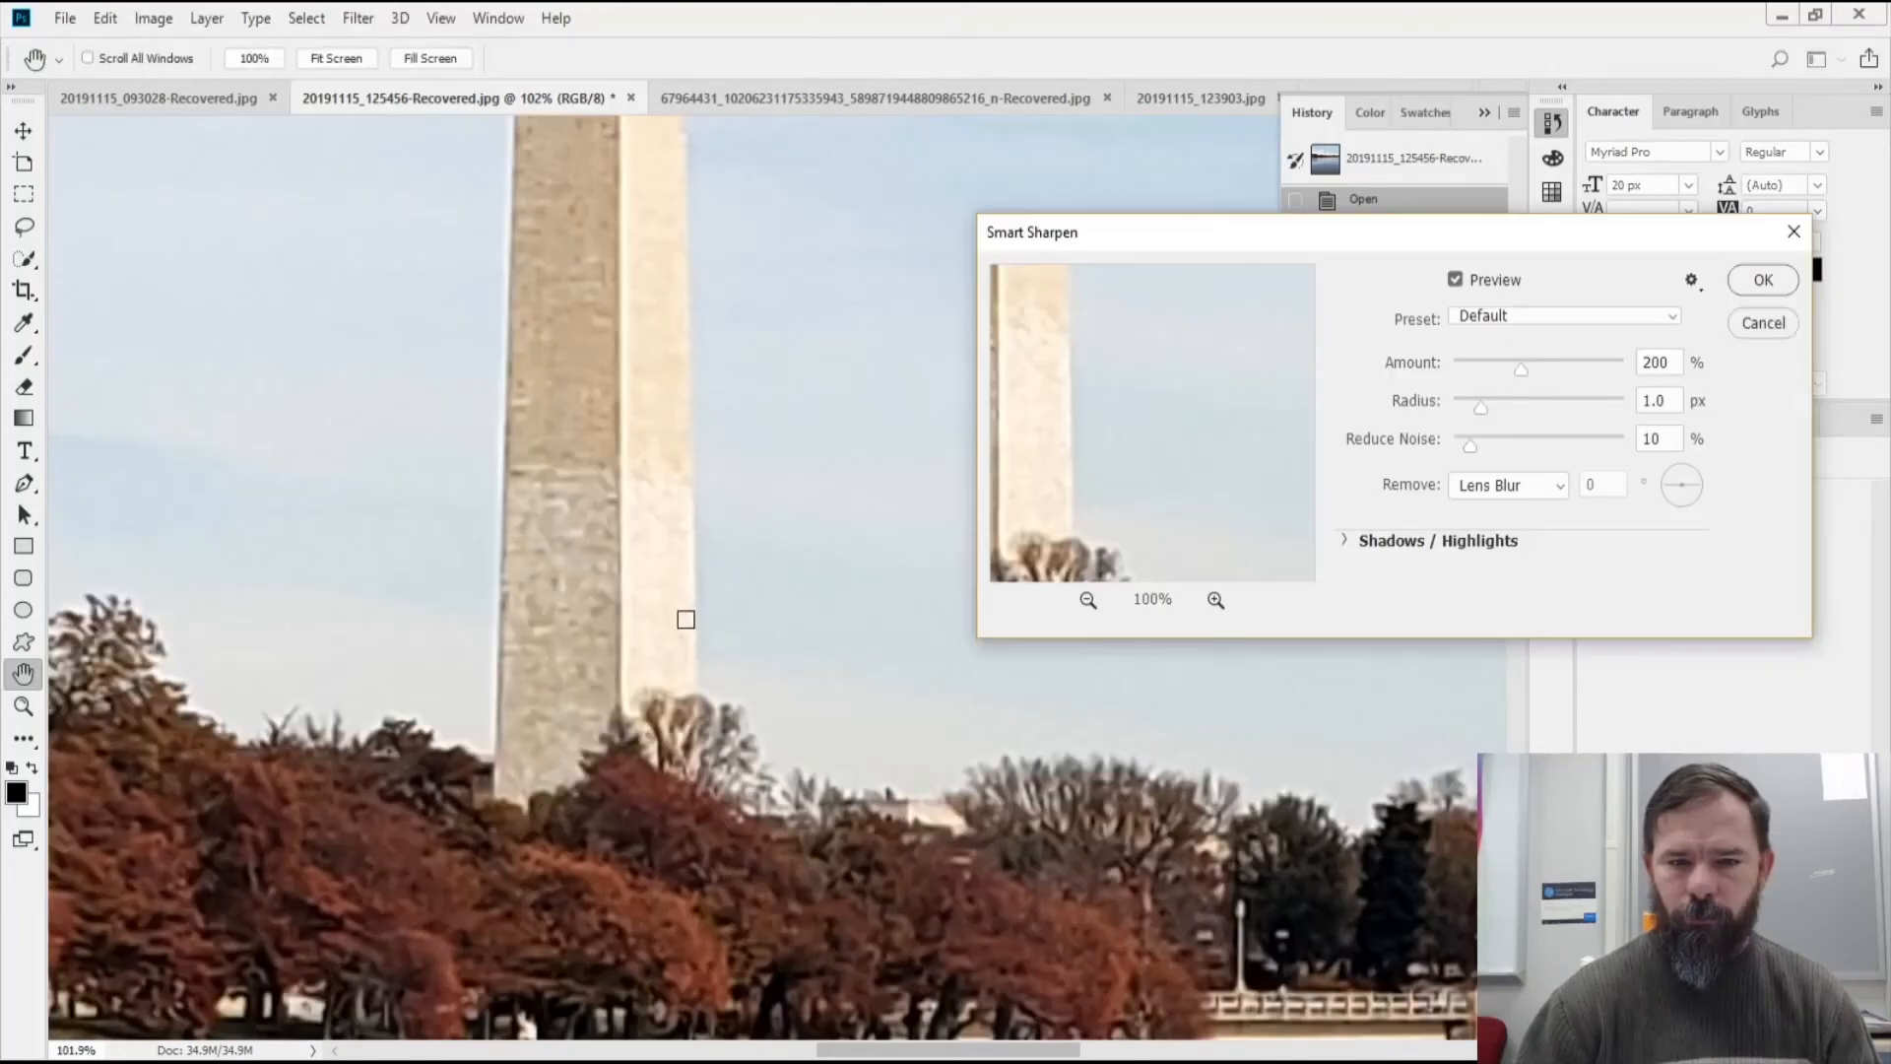
{"action": "left_click", "coordinate": [698, 693]}
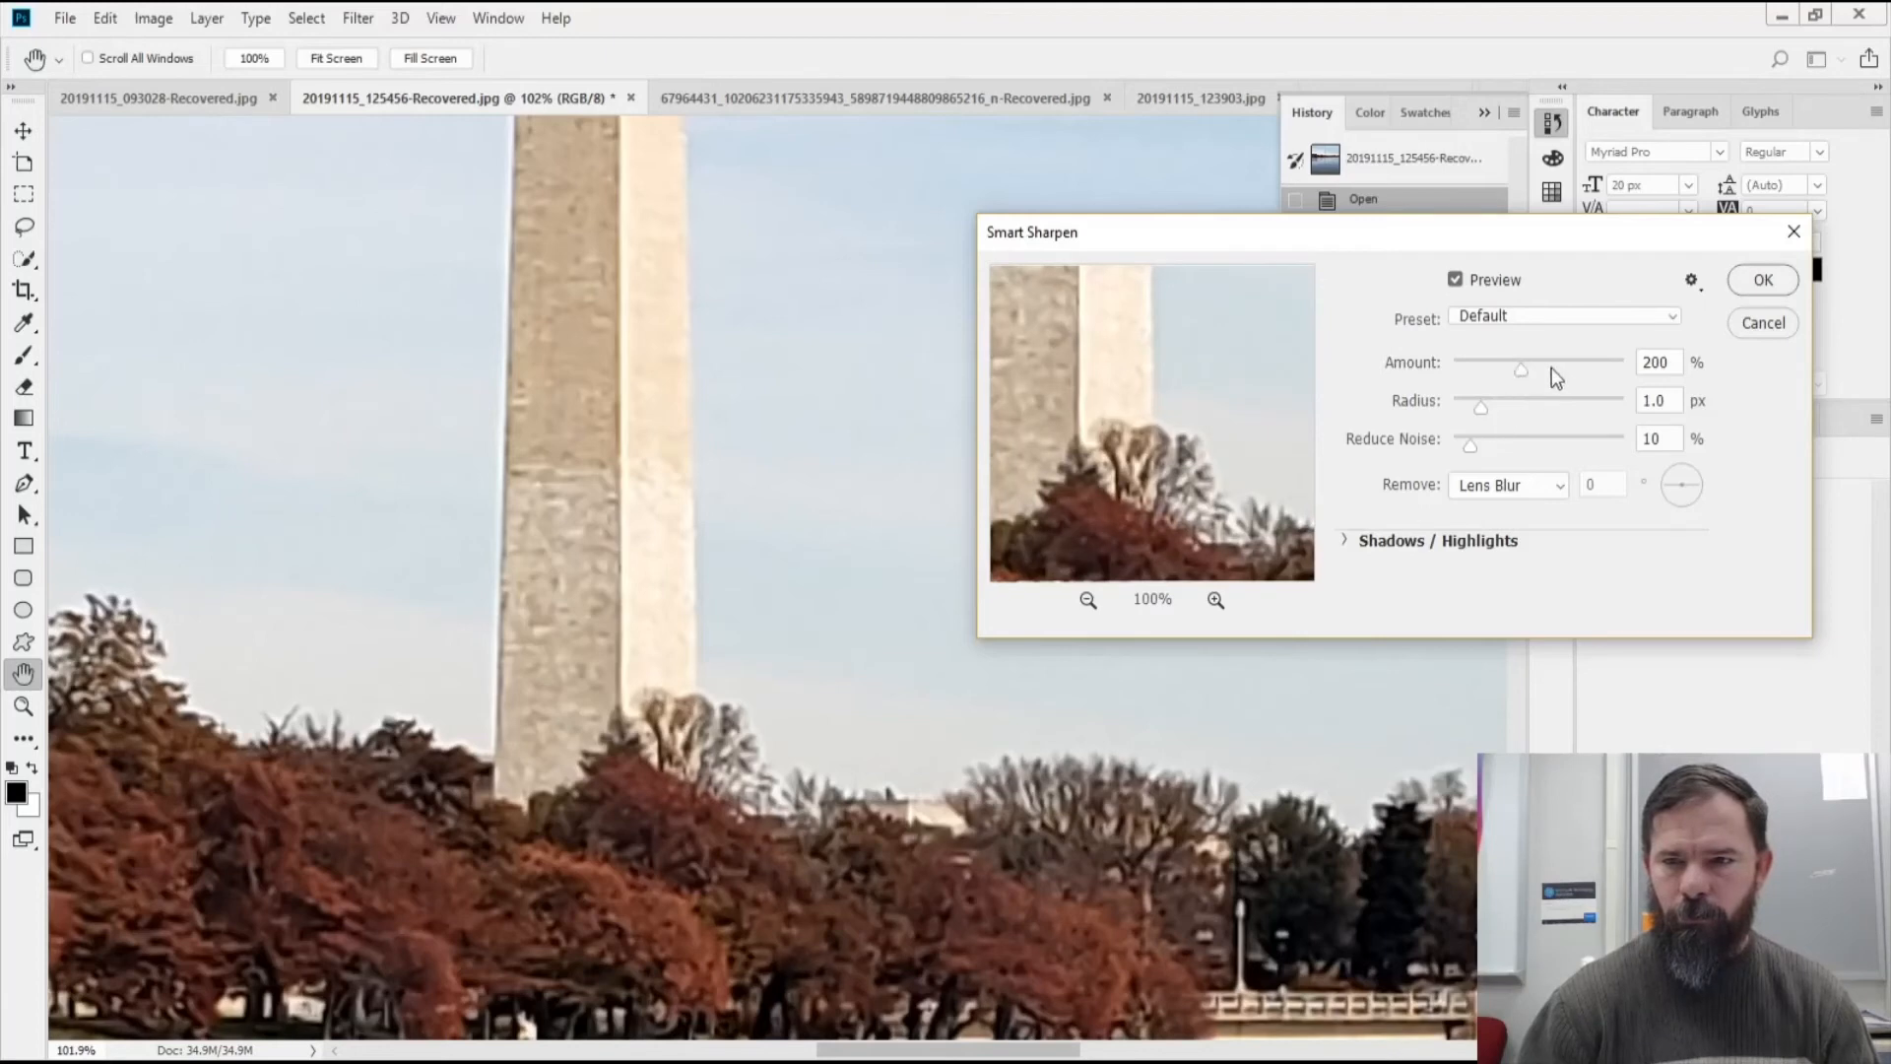
{"action": "left_click_drag", "start_coordinate": [1551, 369], "coordinate": [1554, 369]}
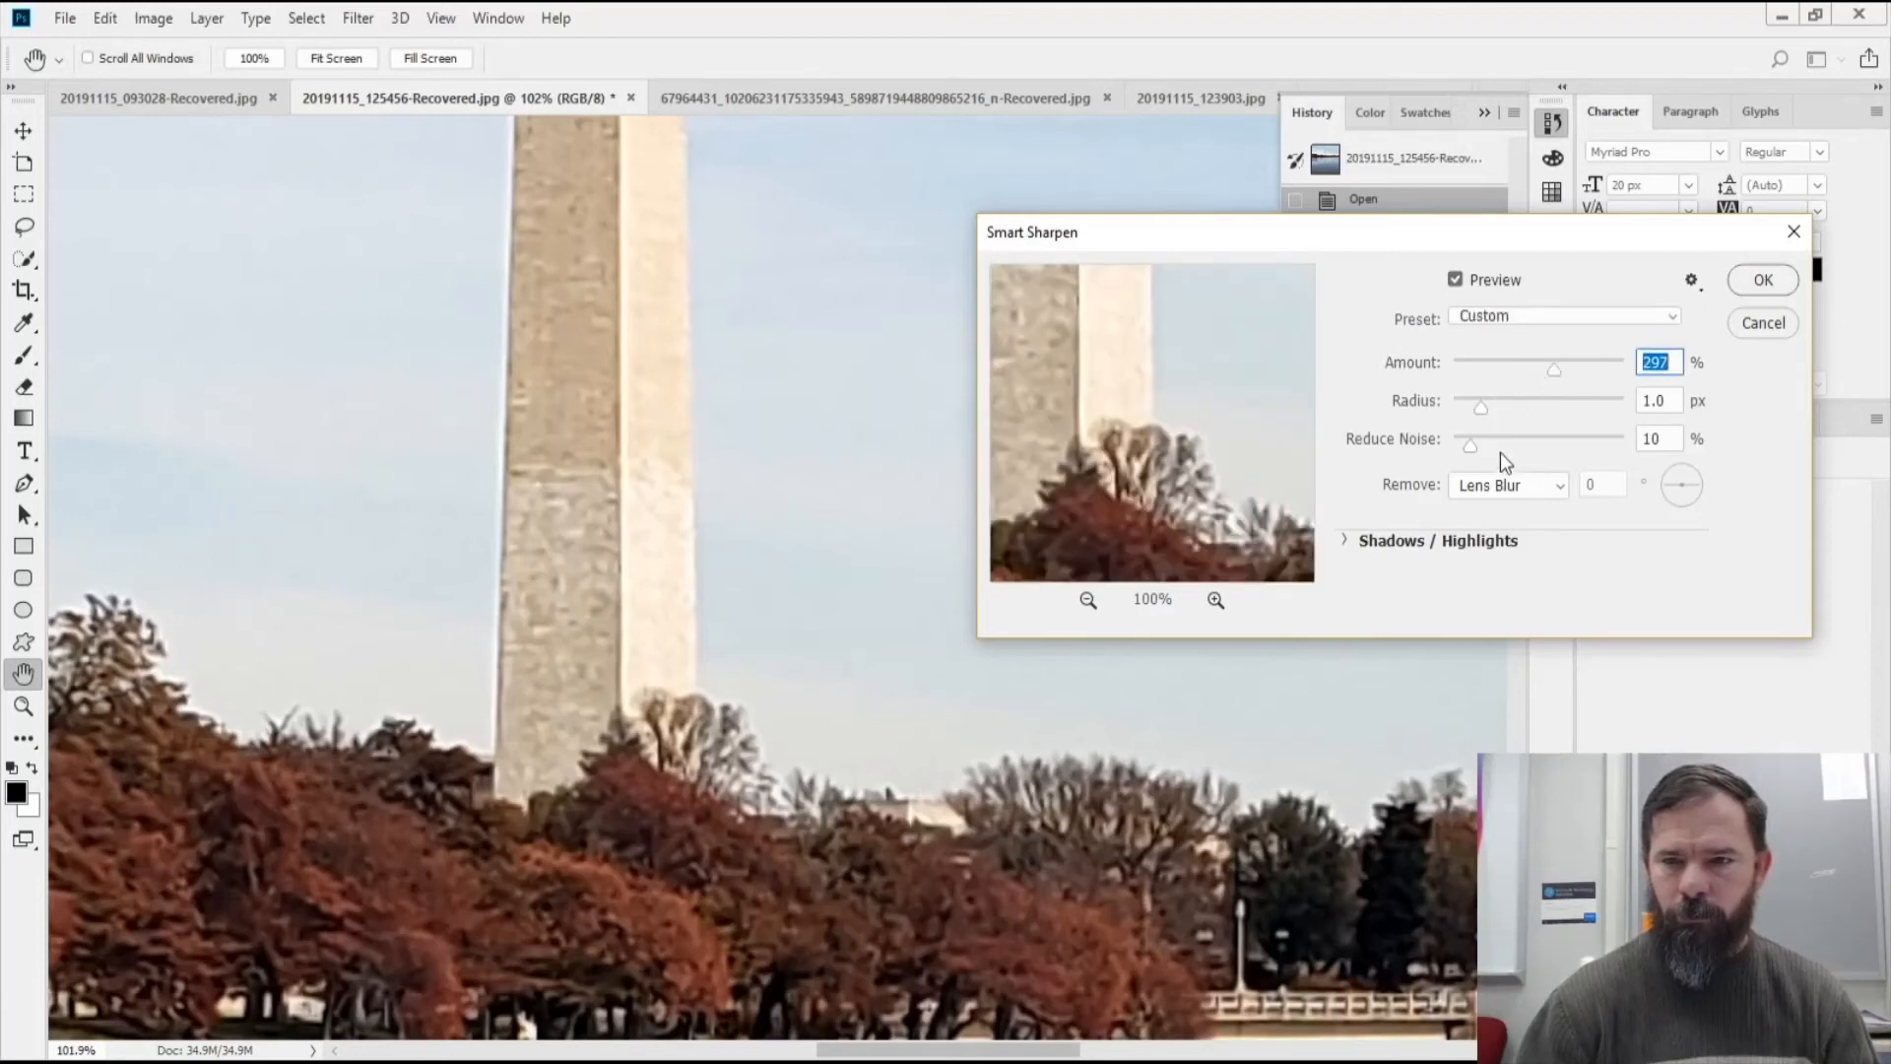
{"action": "left_click", "coordinate": [1505, 400]}
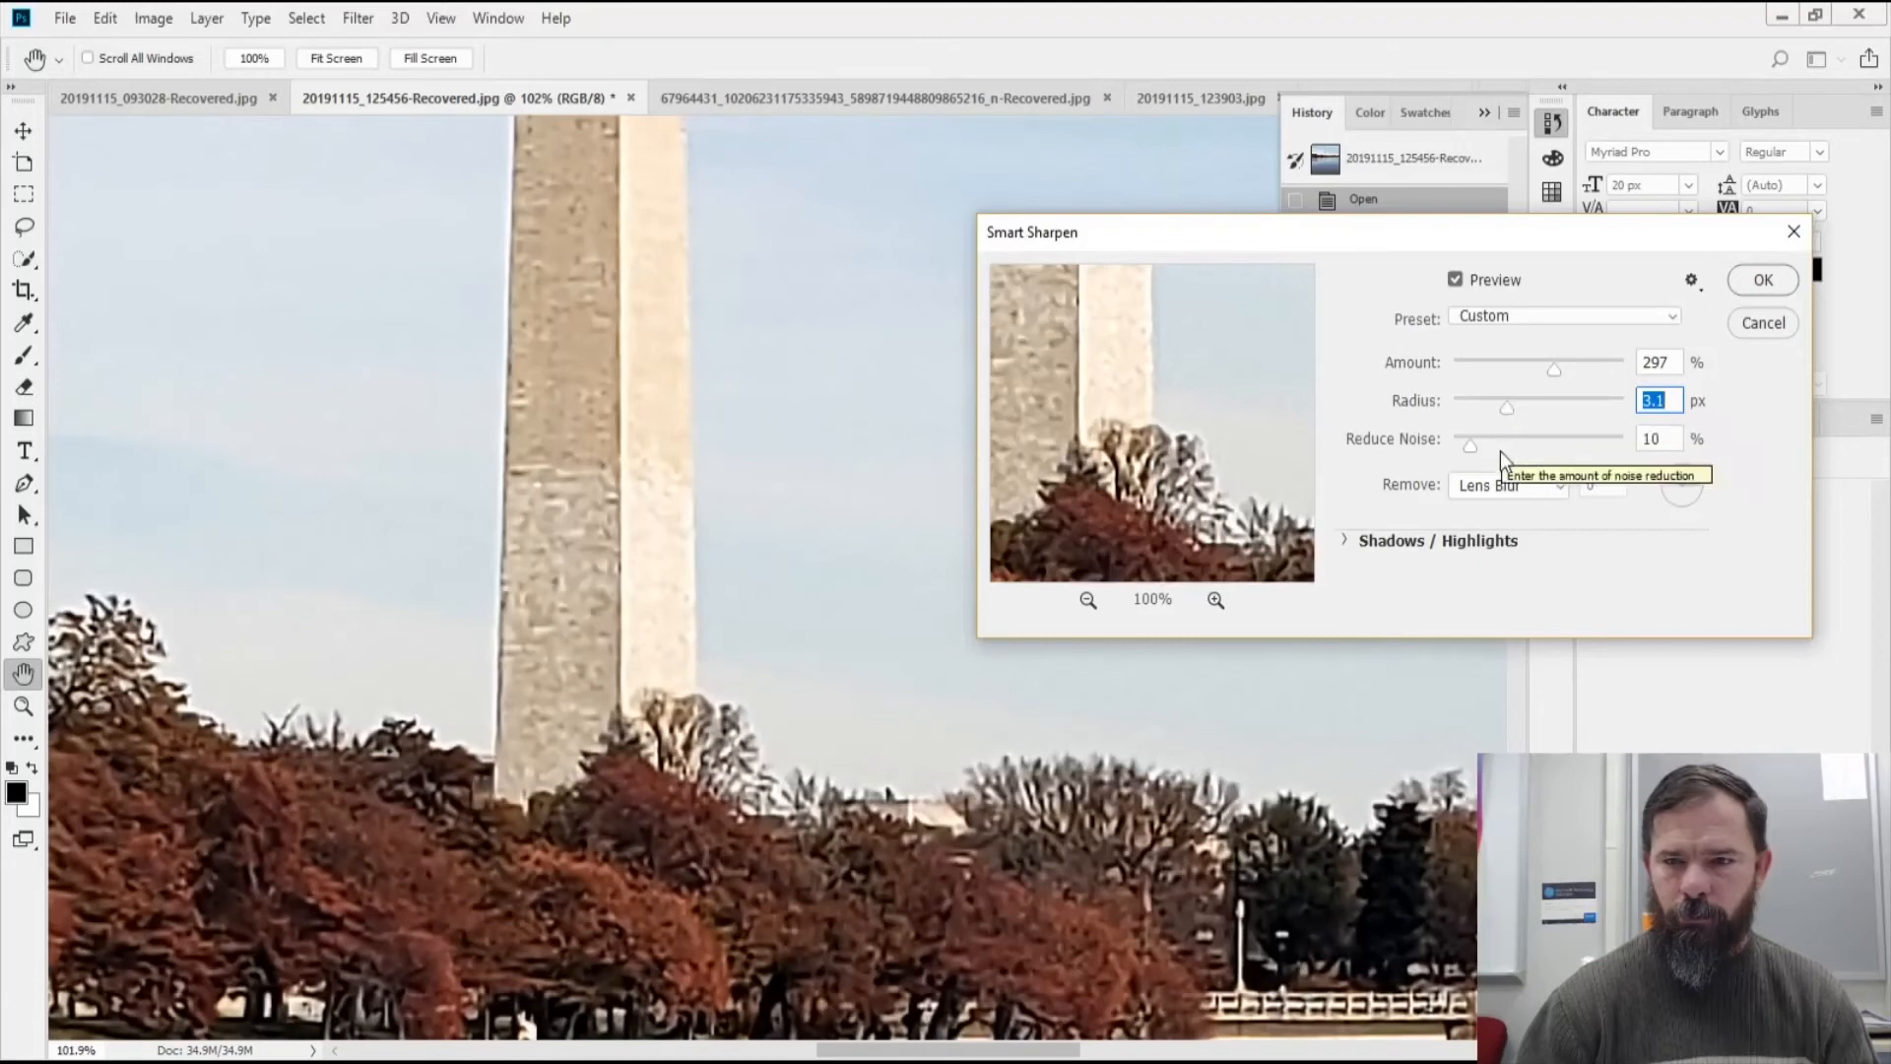
{"action": "left_click", "coordinate": [1501, 487]}
{"action": "left_click", "coordinate": [1505, 514]}
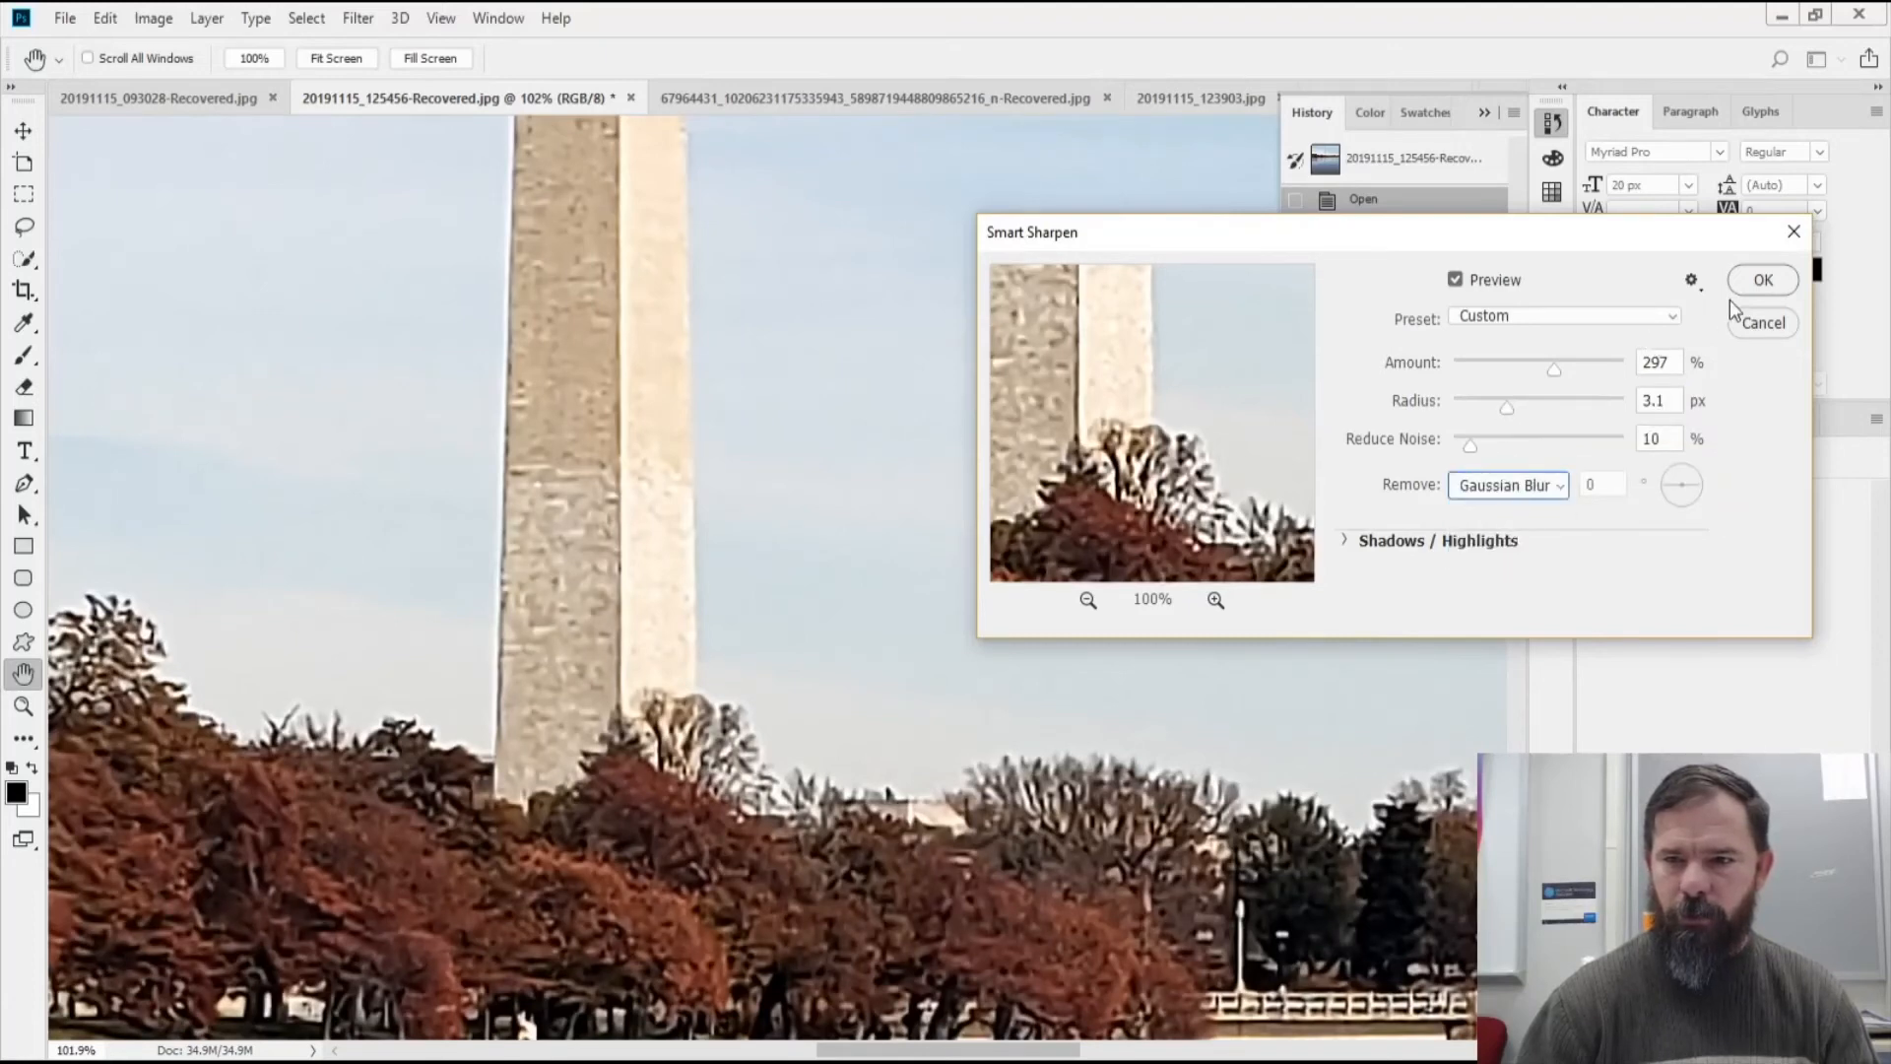
{"action": "left_click", "coordinate": [1763, 281]}
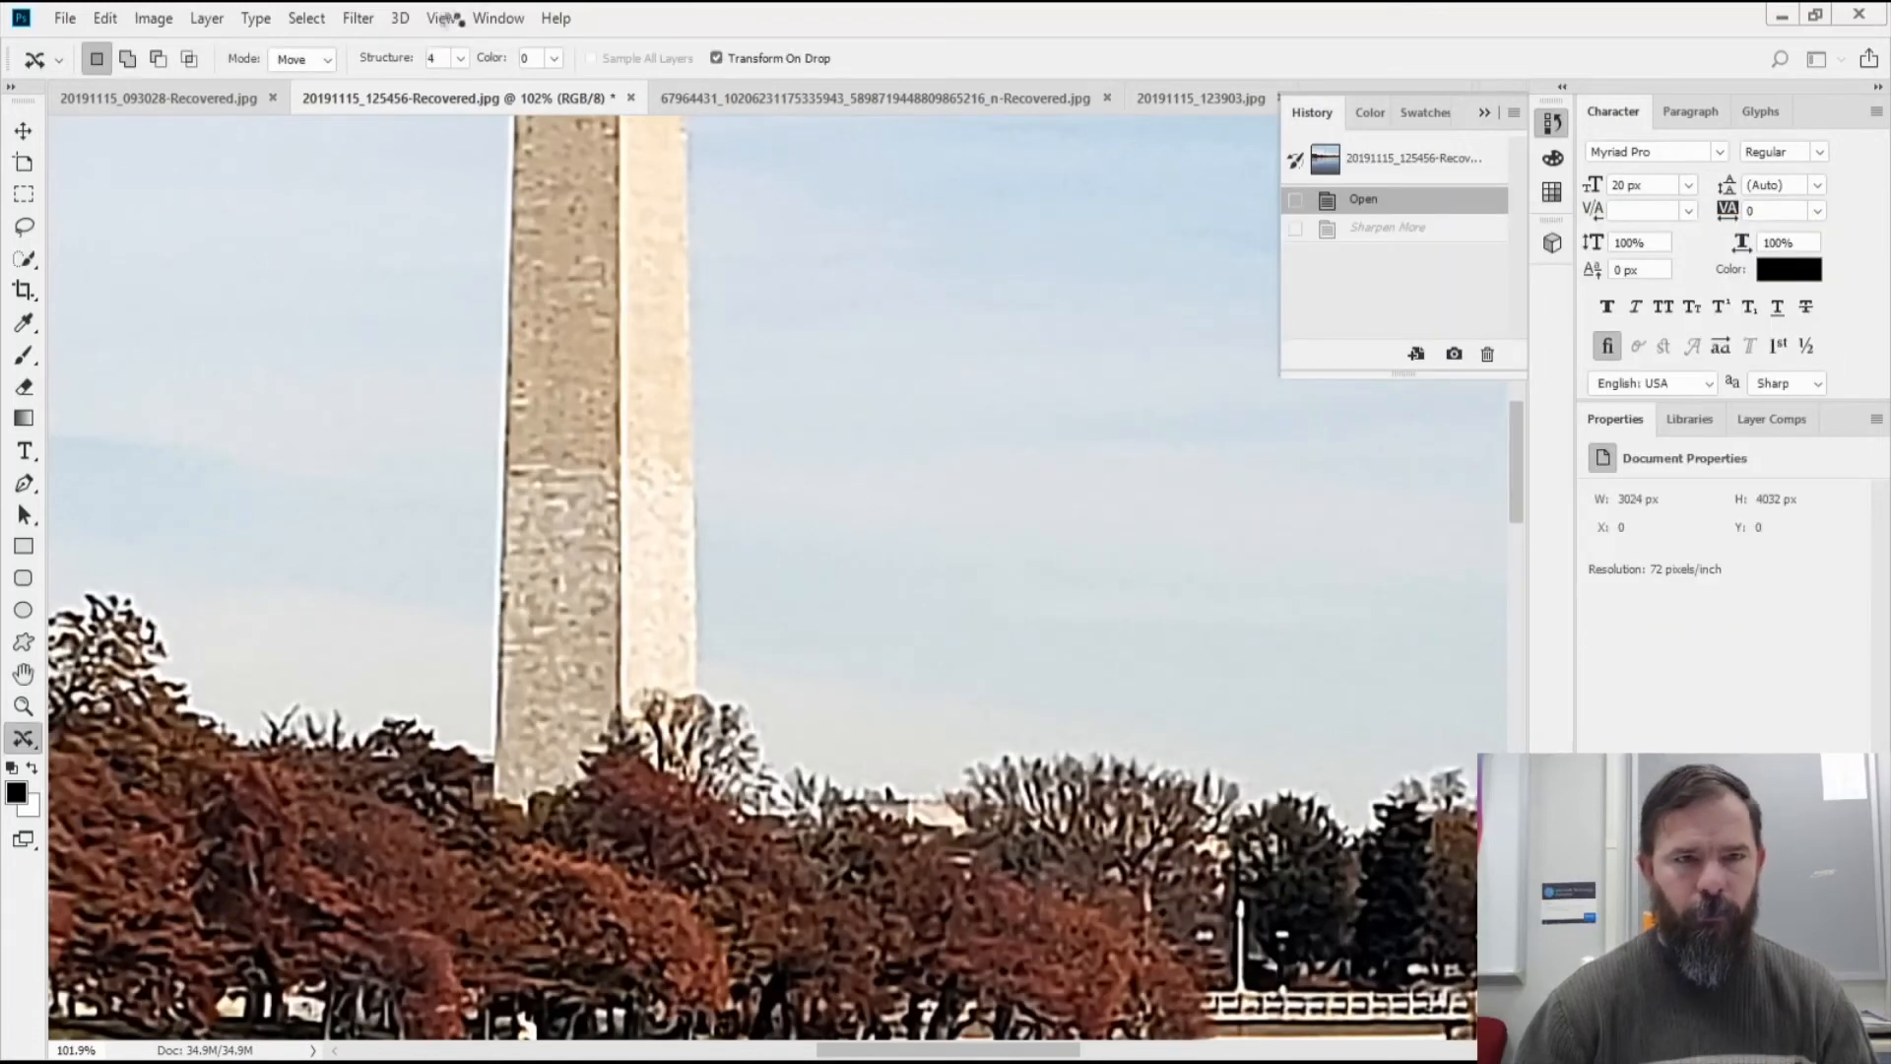
Compare the whole photo before and after the stronger sharpening, end on the Smart Sharpen state and inspect the obelisk closer
{"action": "left_click", "coordinate": [440, 18]}
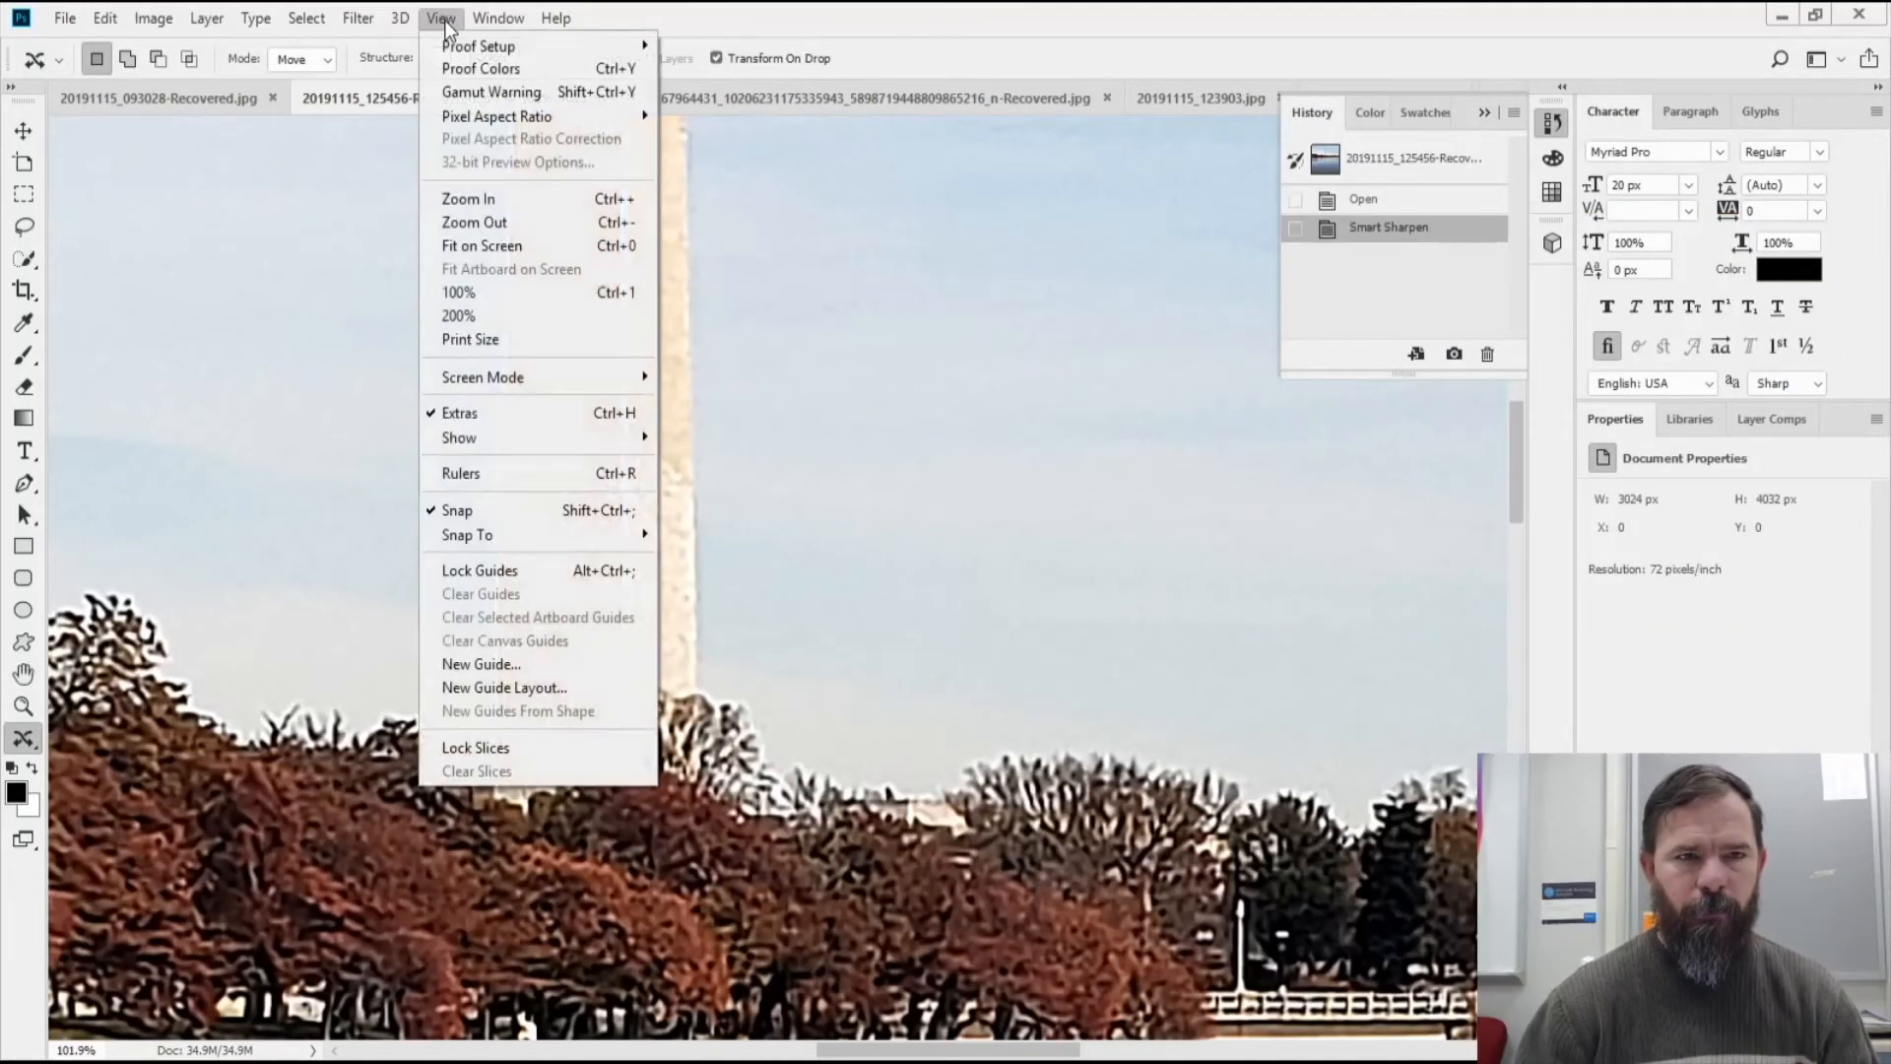
{"action": "left_click", "coordinate": [494, 245]}
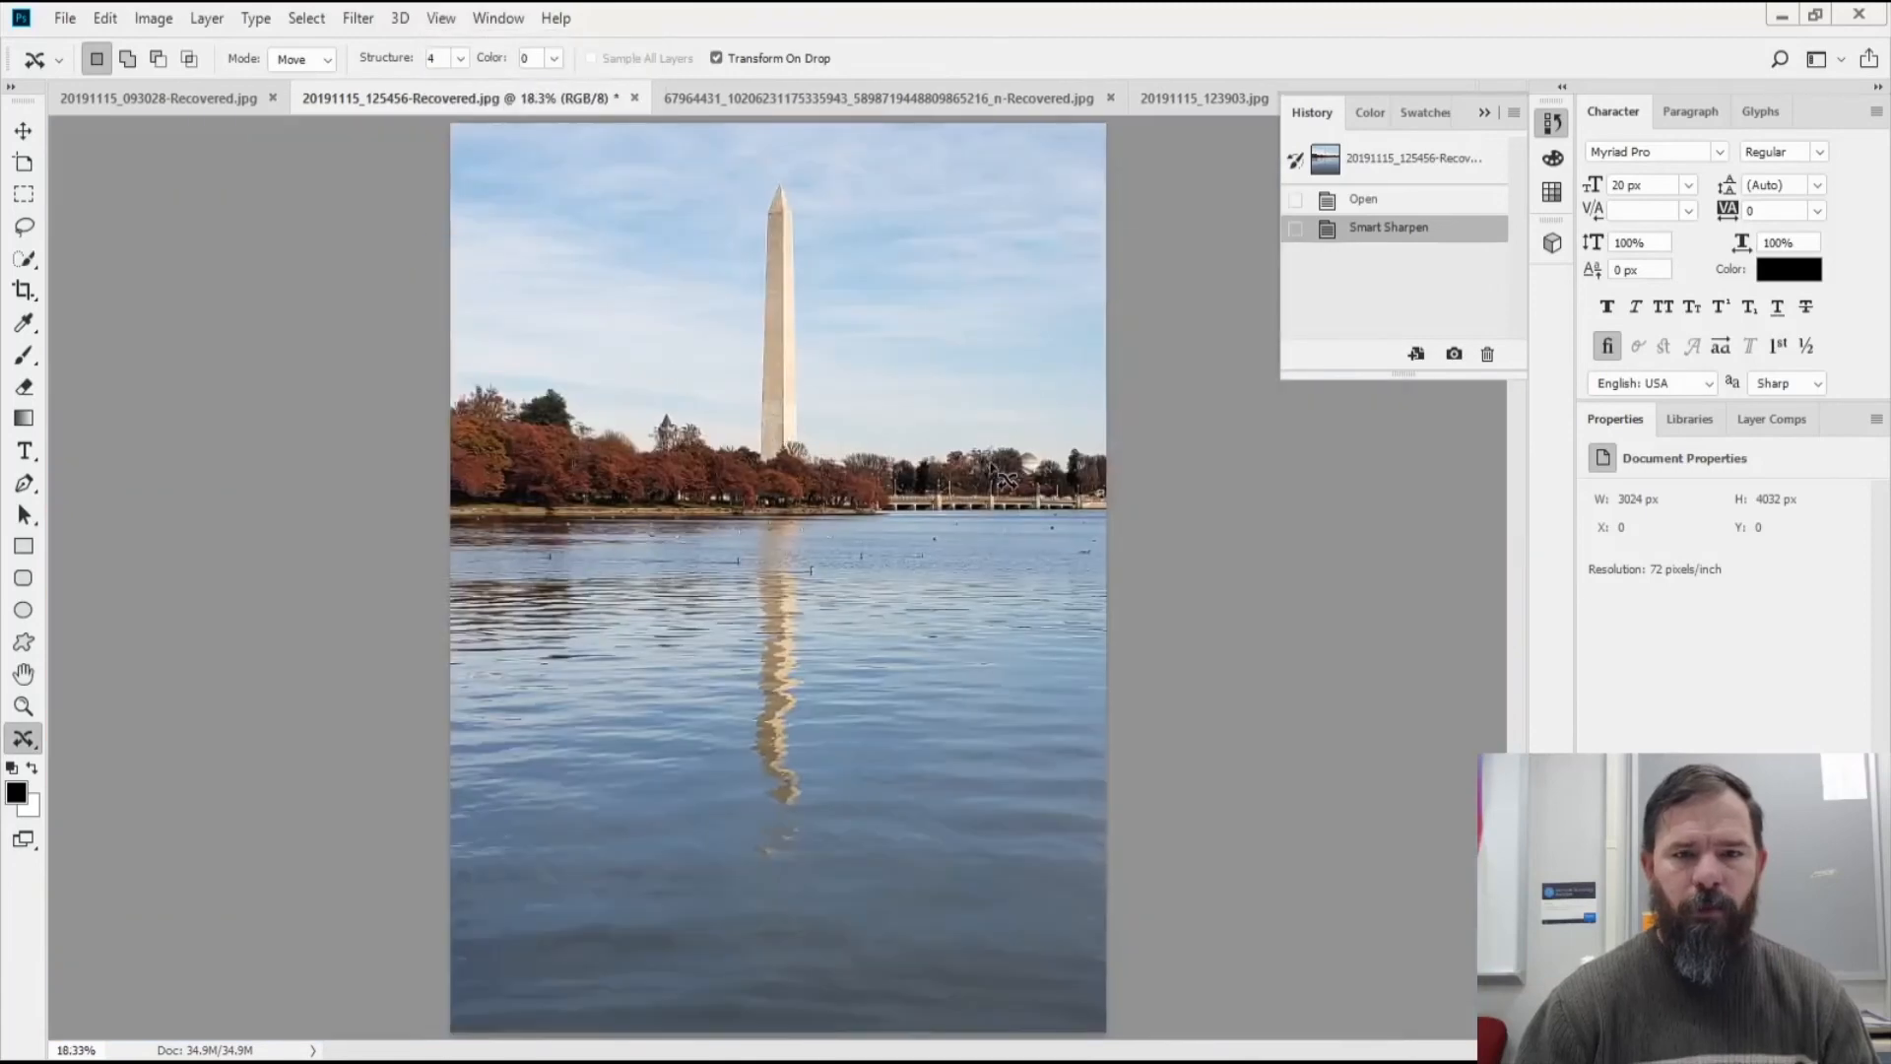
{"action": "left_click", "coordinate": [1379, 203]}
{"action": "left_click", "coordinate": [1384, 233]}
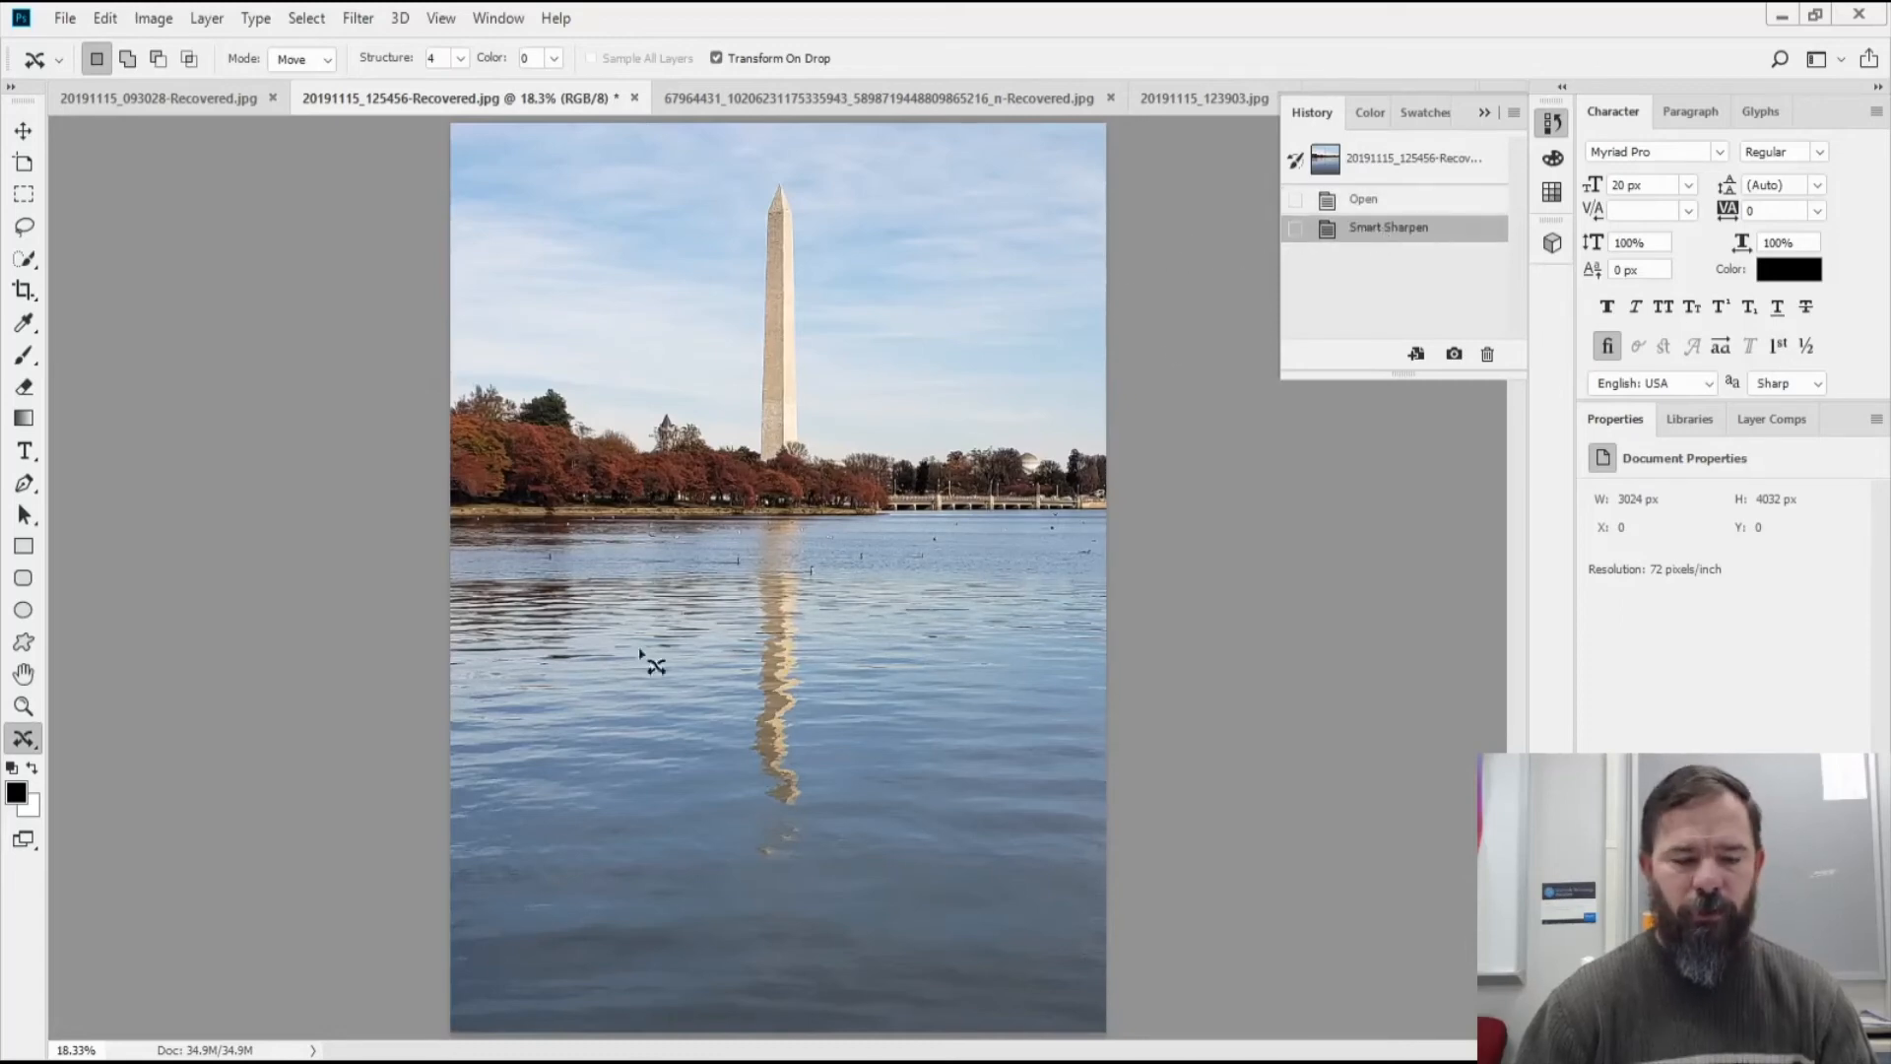
{"action": "scroll", "coordinate": [468, 611], "scroll_direction": "up", "scroll_amount": 1}
{"action": "scroll", "coordinate": [452, 598], "scroll_direction": "up", "scroll_amount": 3}
{"action": "scroll", "coordinate": [975, 558], "scroll_direction": "up", "scroll_amount": 4}
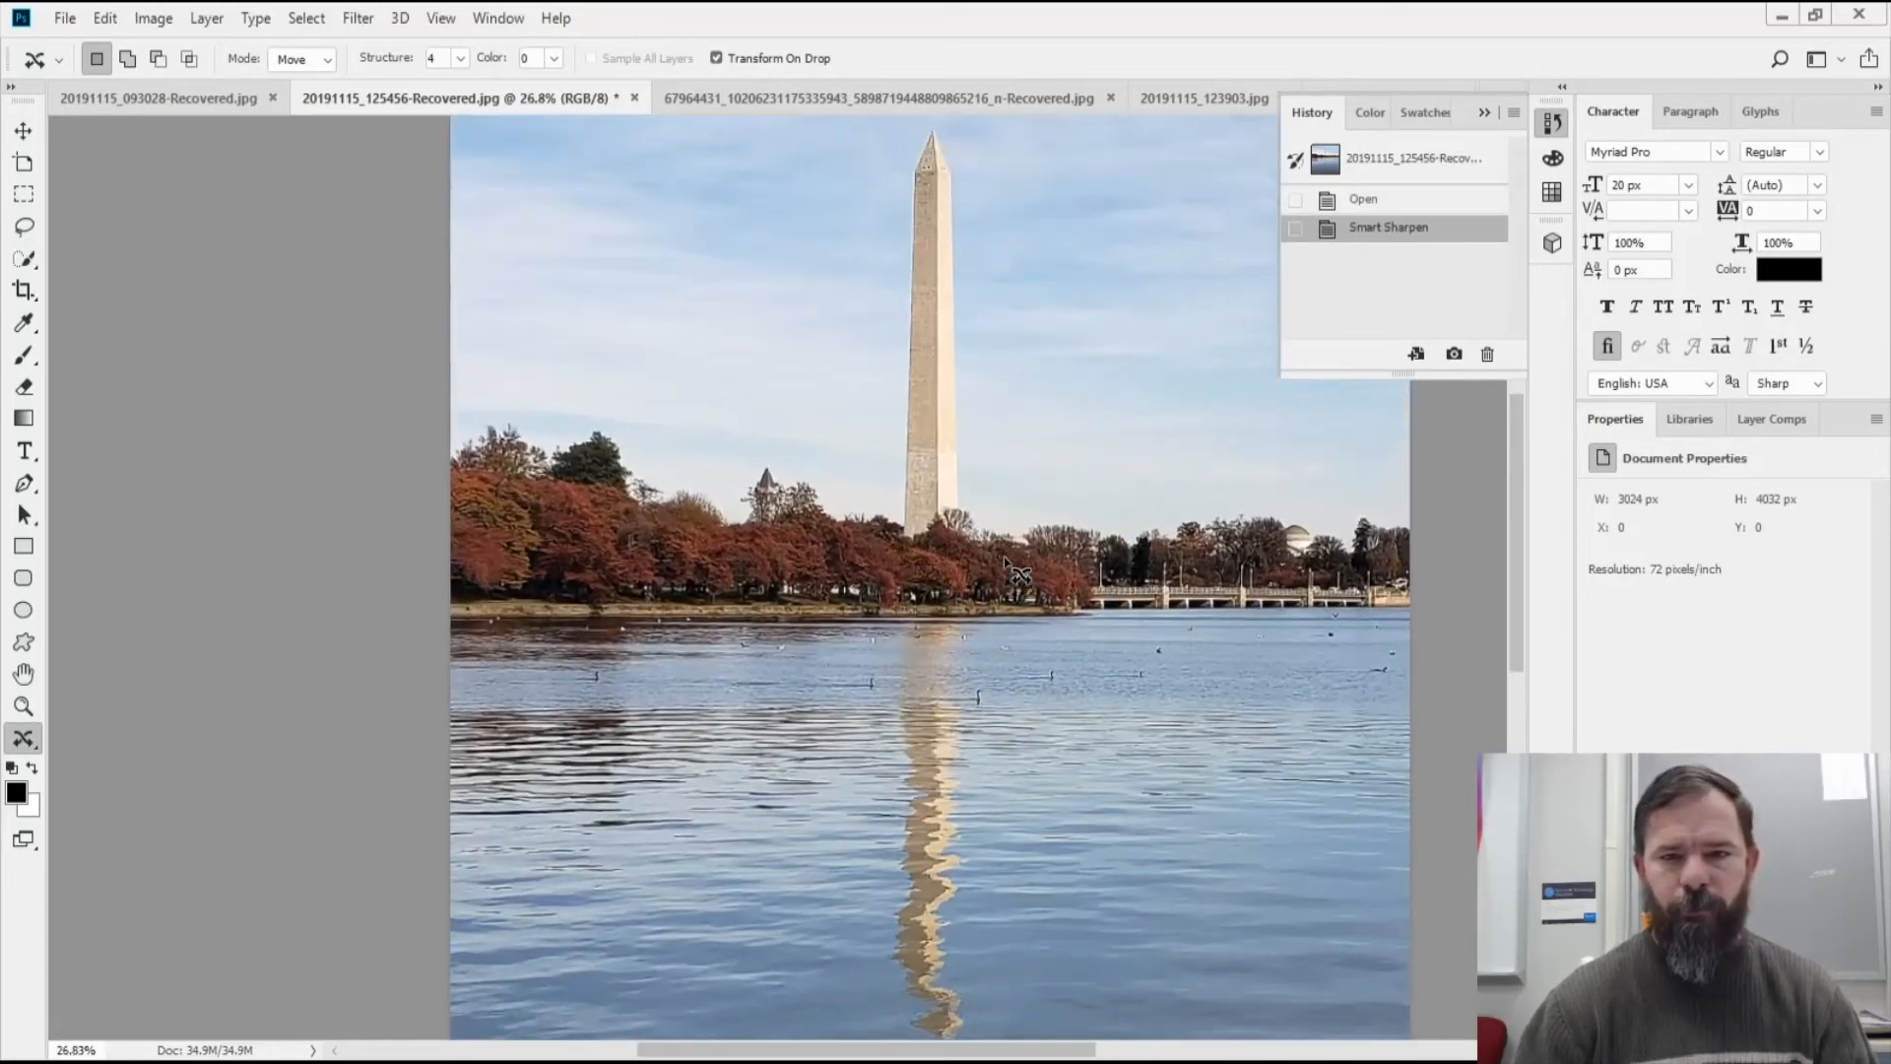
Compare the obelisk photo before and after sharpening by alternating its history states, ending on the Smart Sharpen state
{"action": "left_click", "coordinate": [1369, 200]}
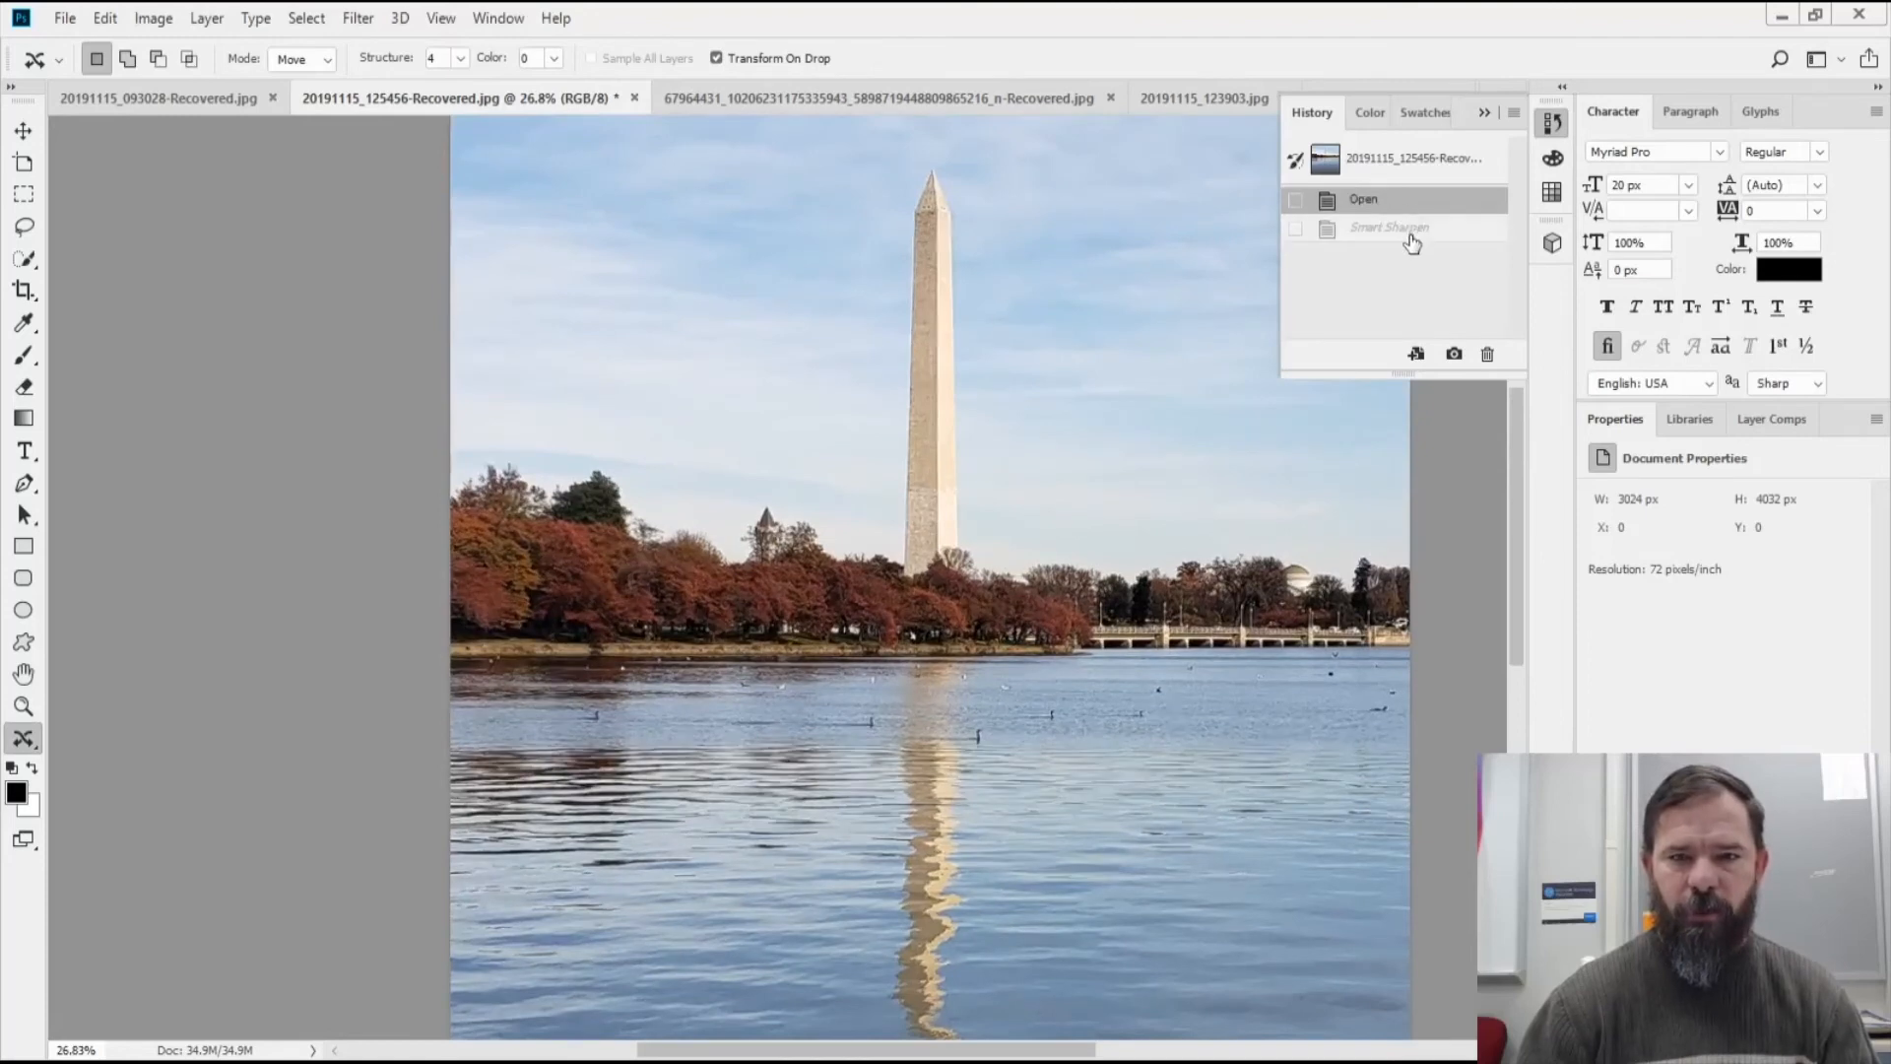
{"action": "left_click", "coordinate": [1410, 236]}
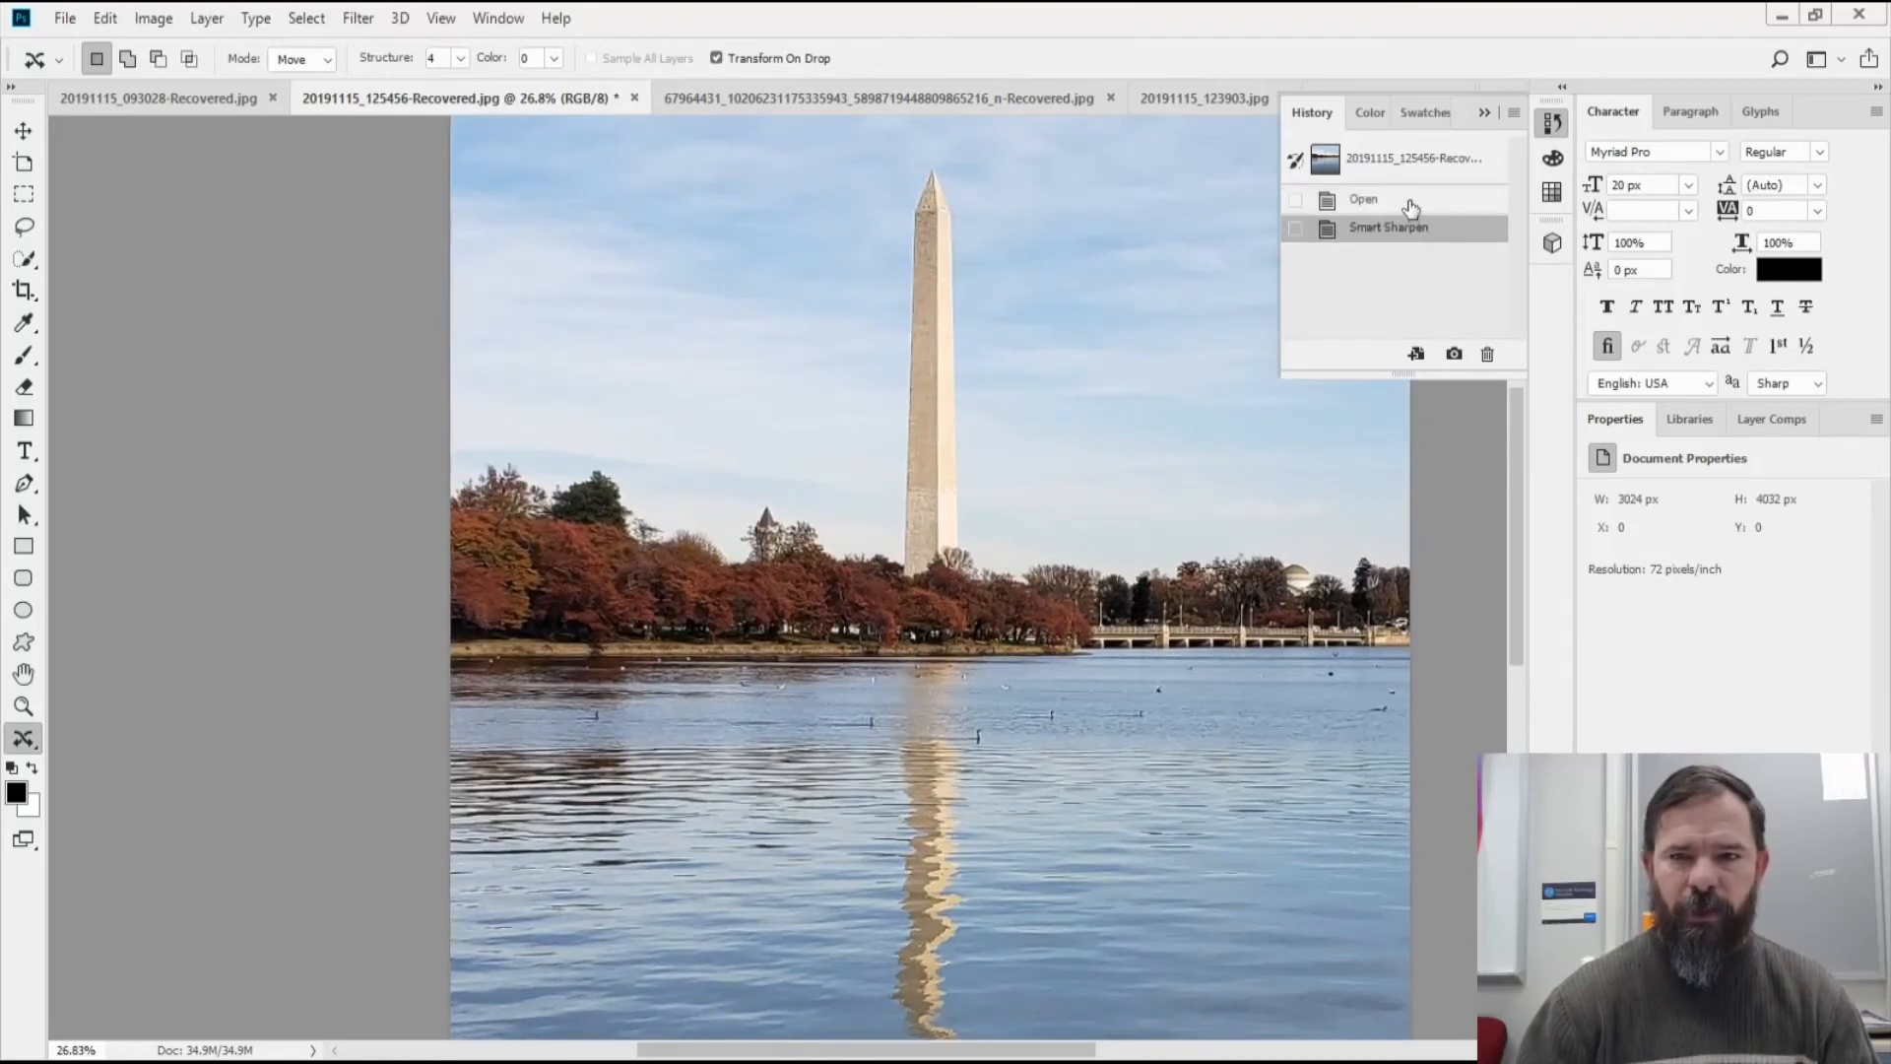
{"action": "left_click", "coordinate": [1410, 205]}
{"action": "left_click", "coordinate": [1402, 237]}
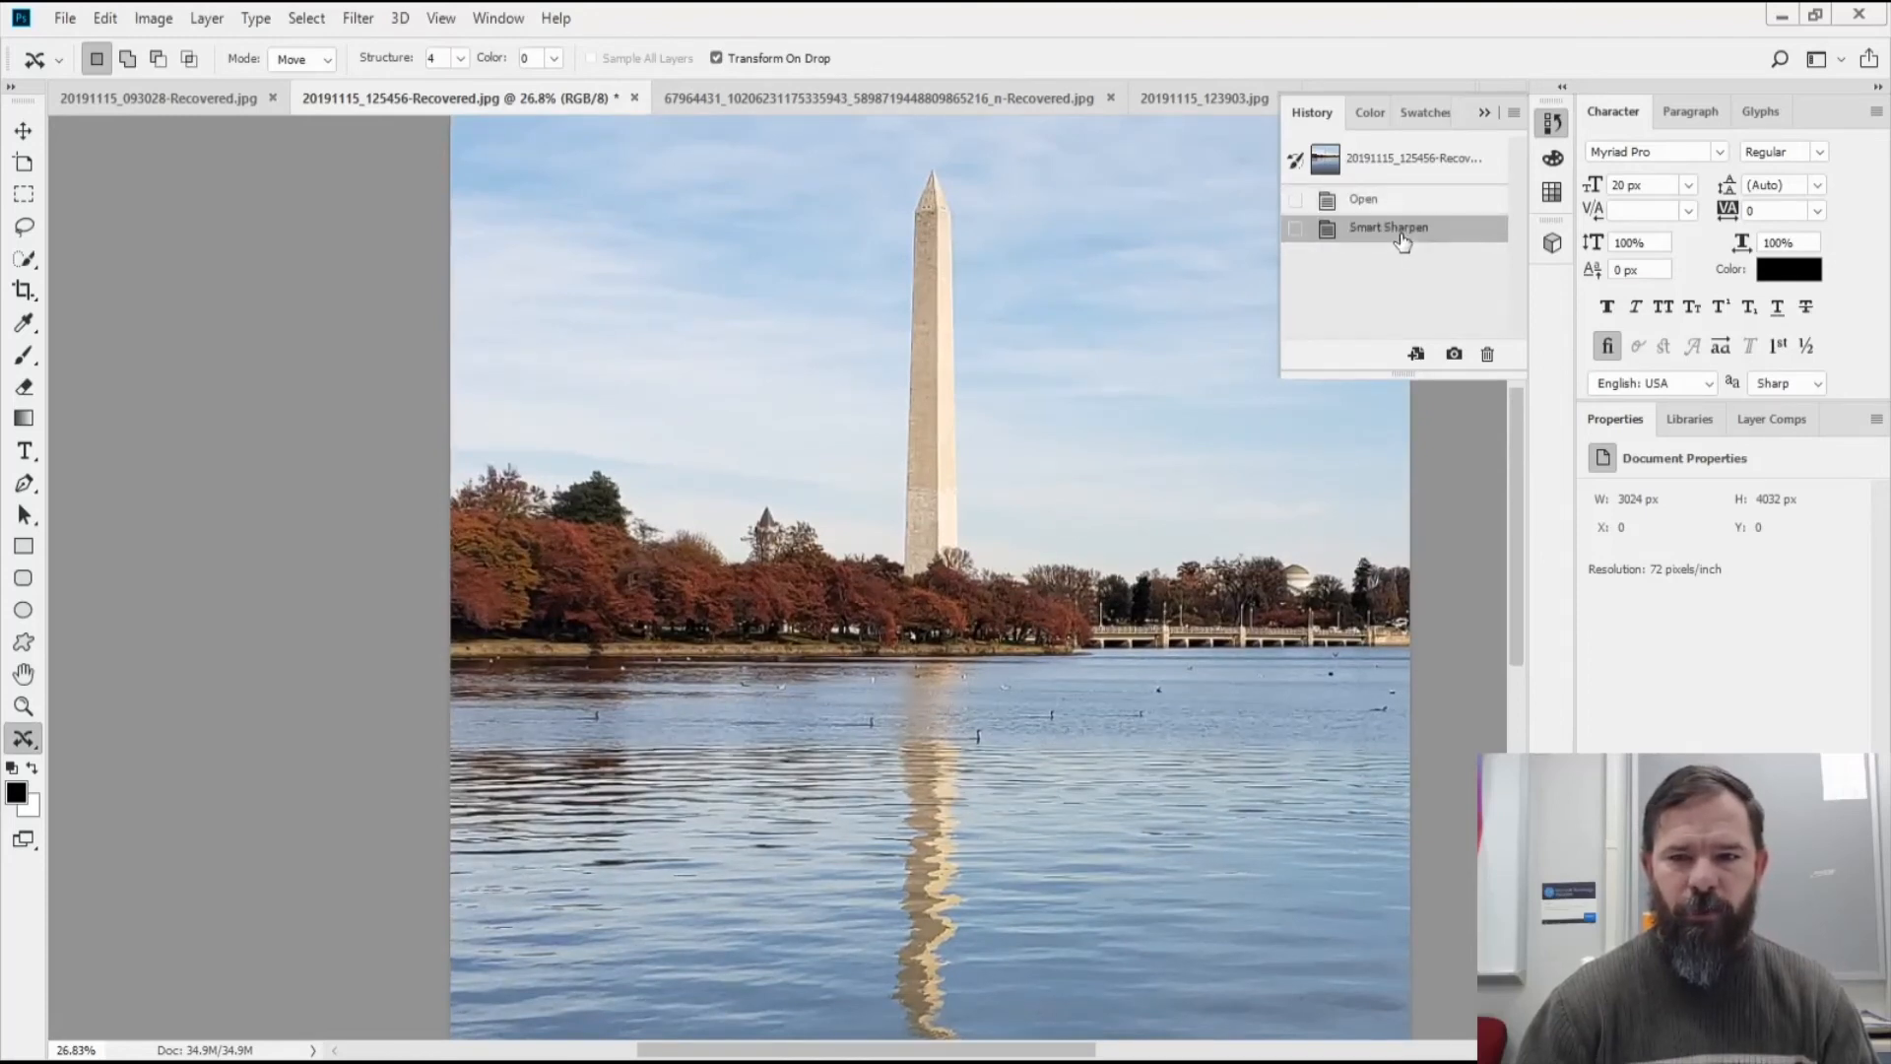
{"action": "left_click", "coordinate": [1398, 209]}
{"action": "left_click", "coordinate": [1397, 238]}
{"action": "left_click", "coordinate": [1399, 215]}
{"action": "left_click", "coordinate": [1397, 230]}
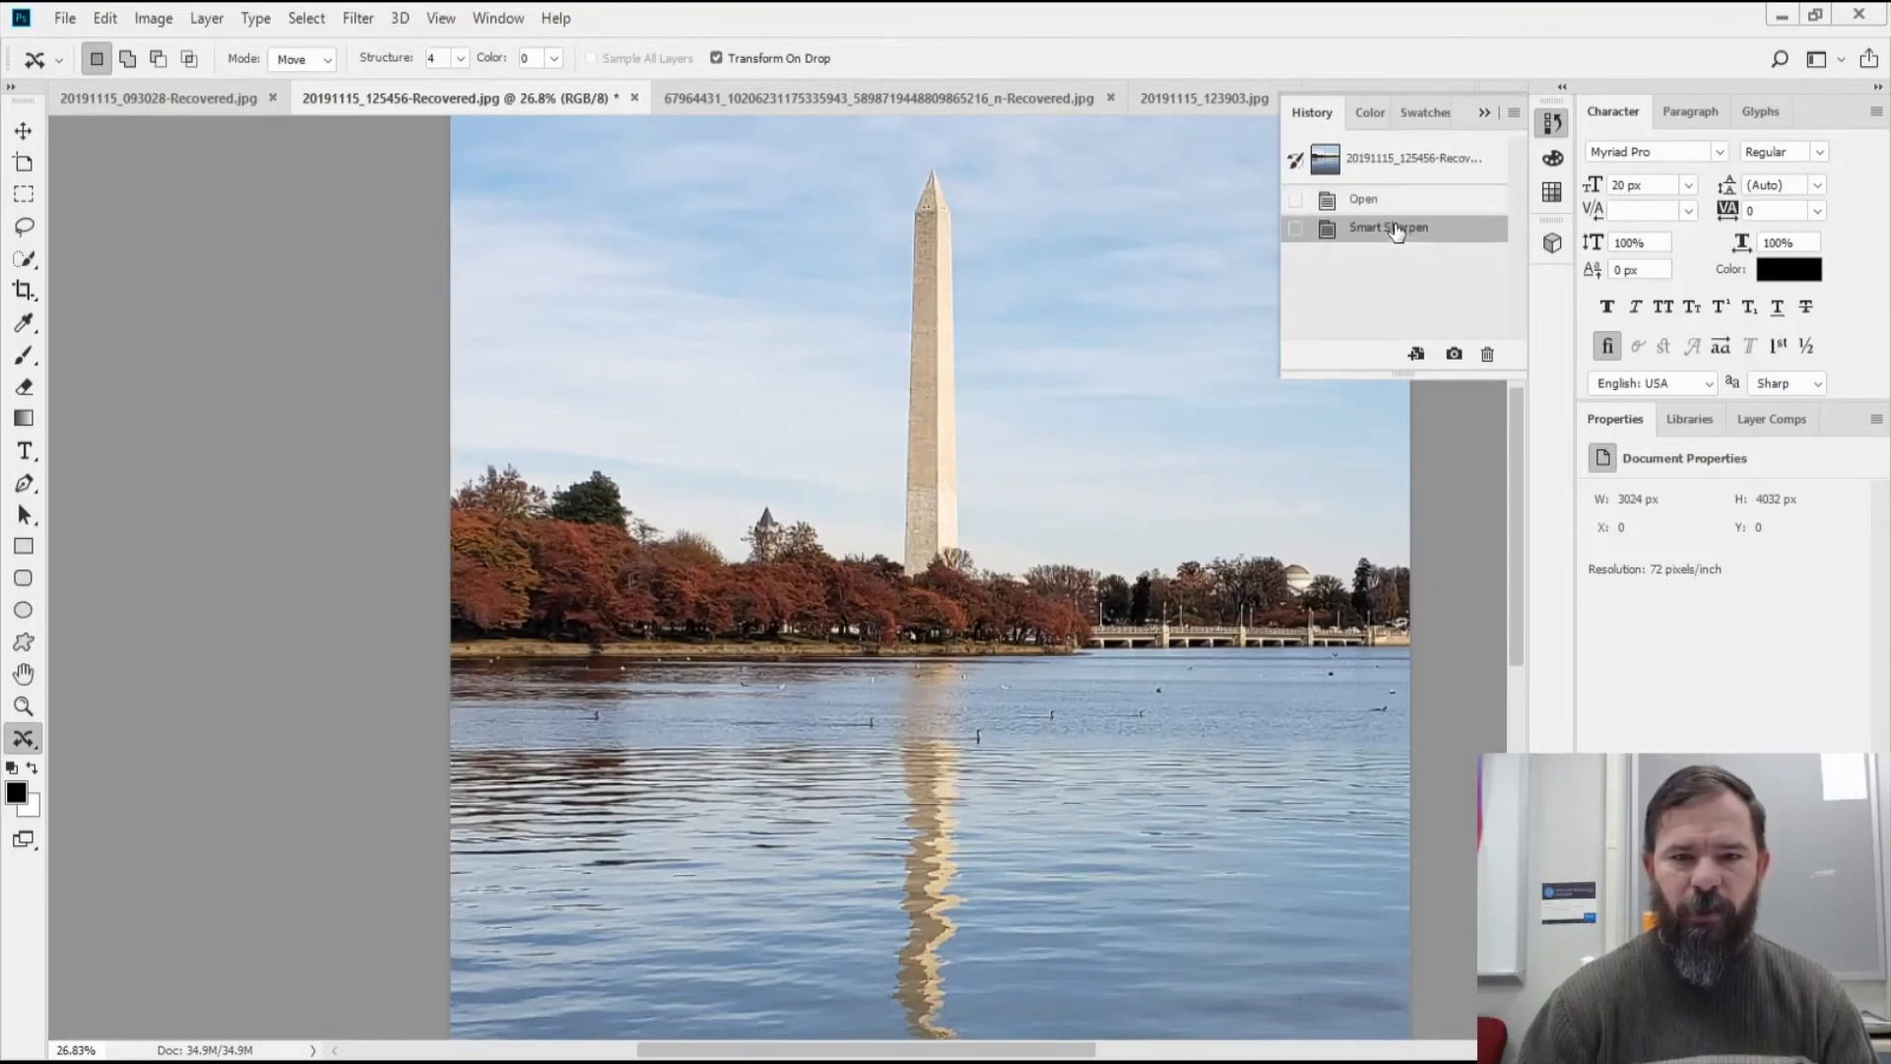
{"action": "left_click", "coordinate": [1399, 212]}
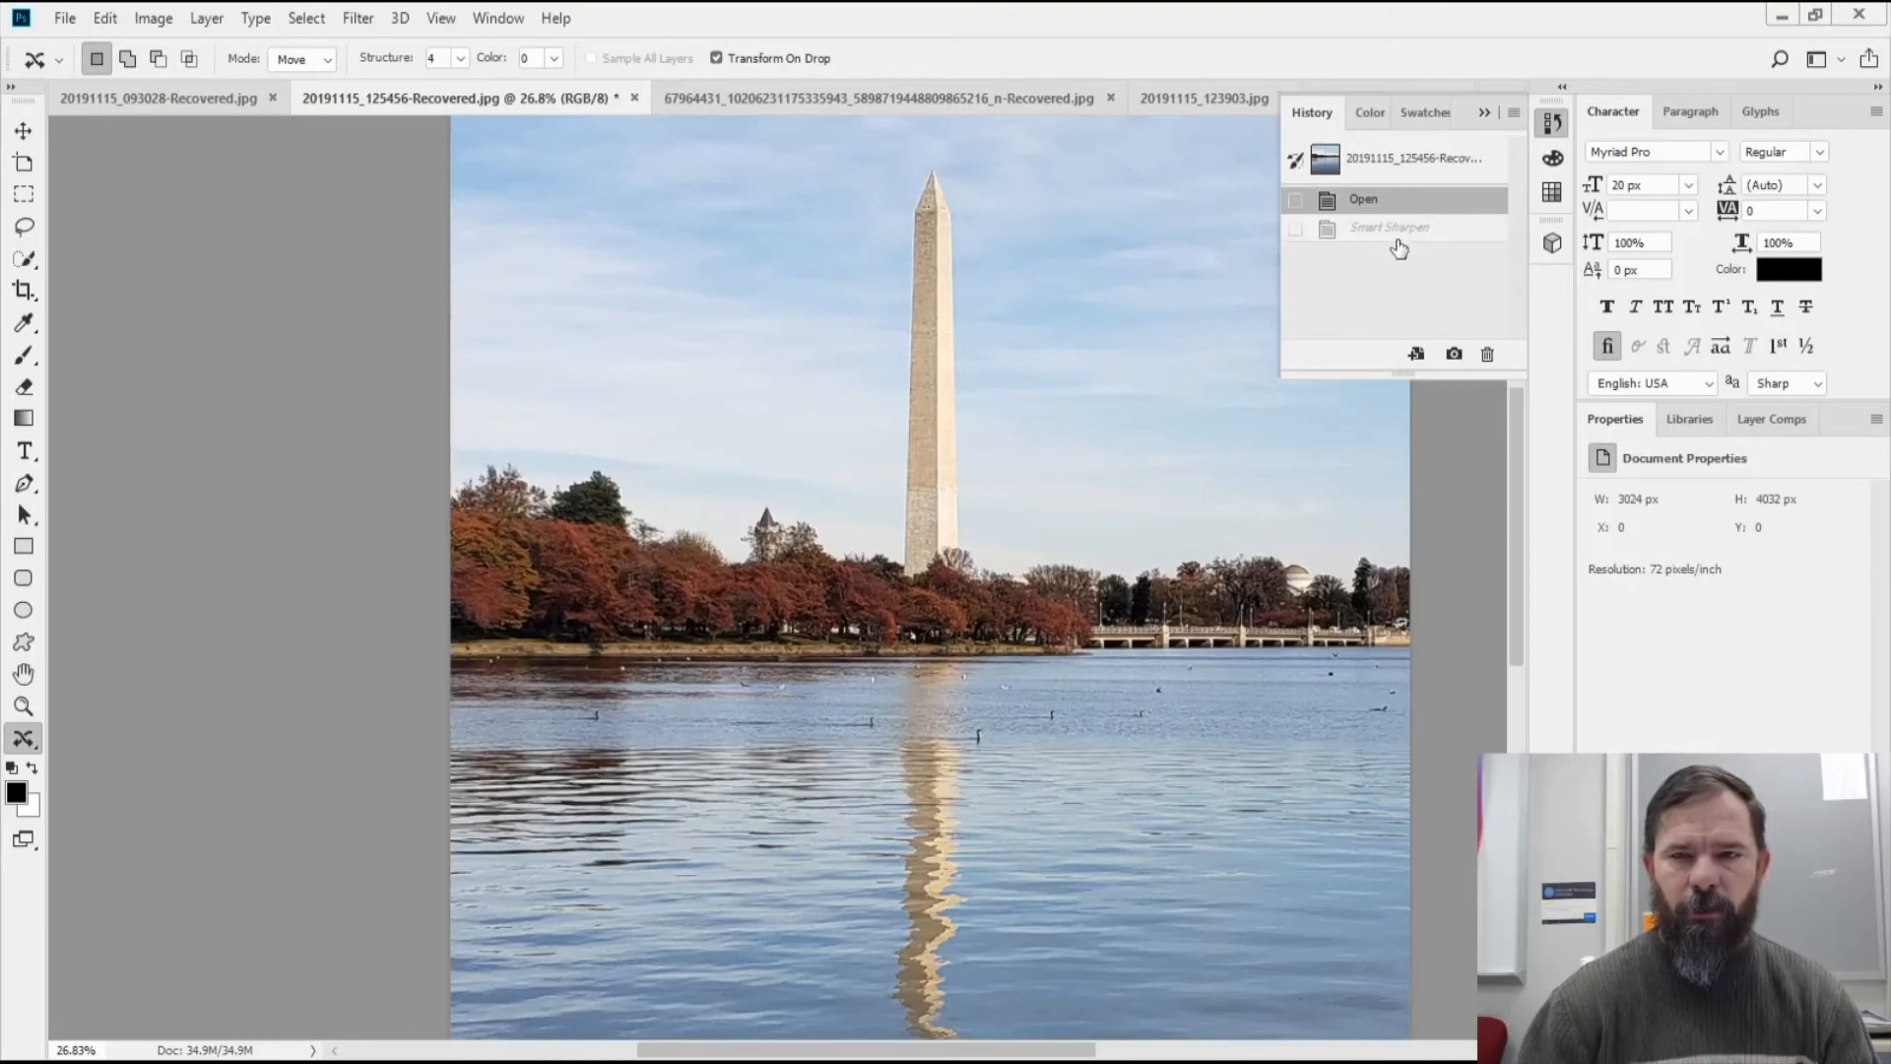
{"action": "left_click", "coordinate": [1399, 234]}
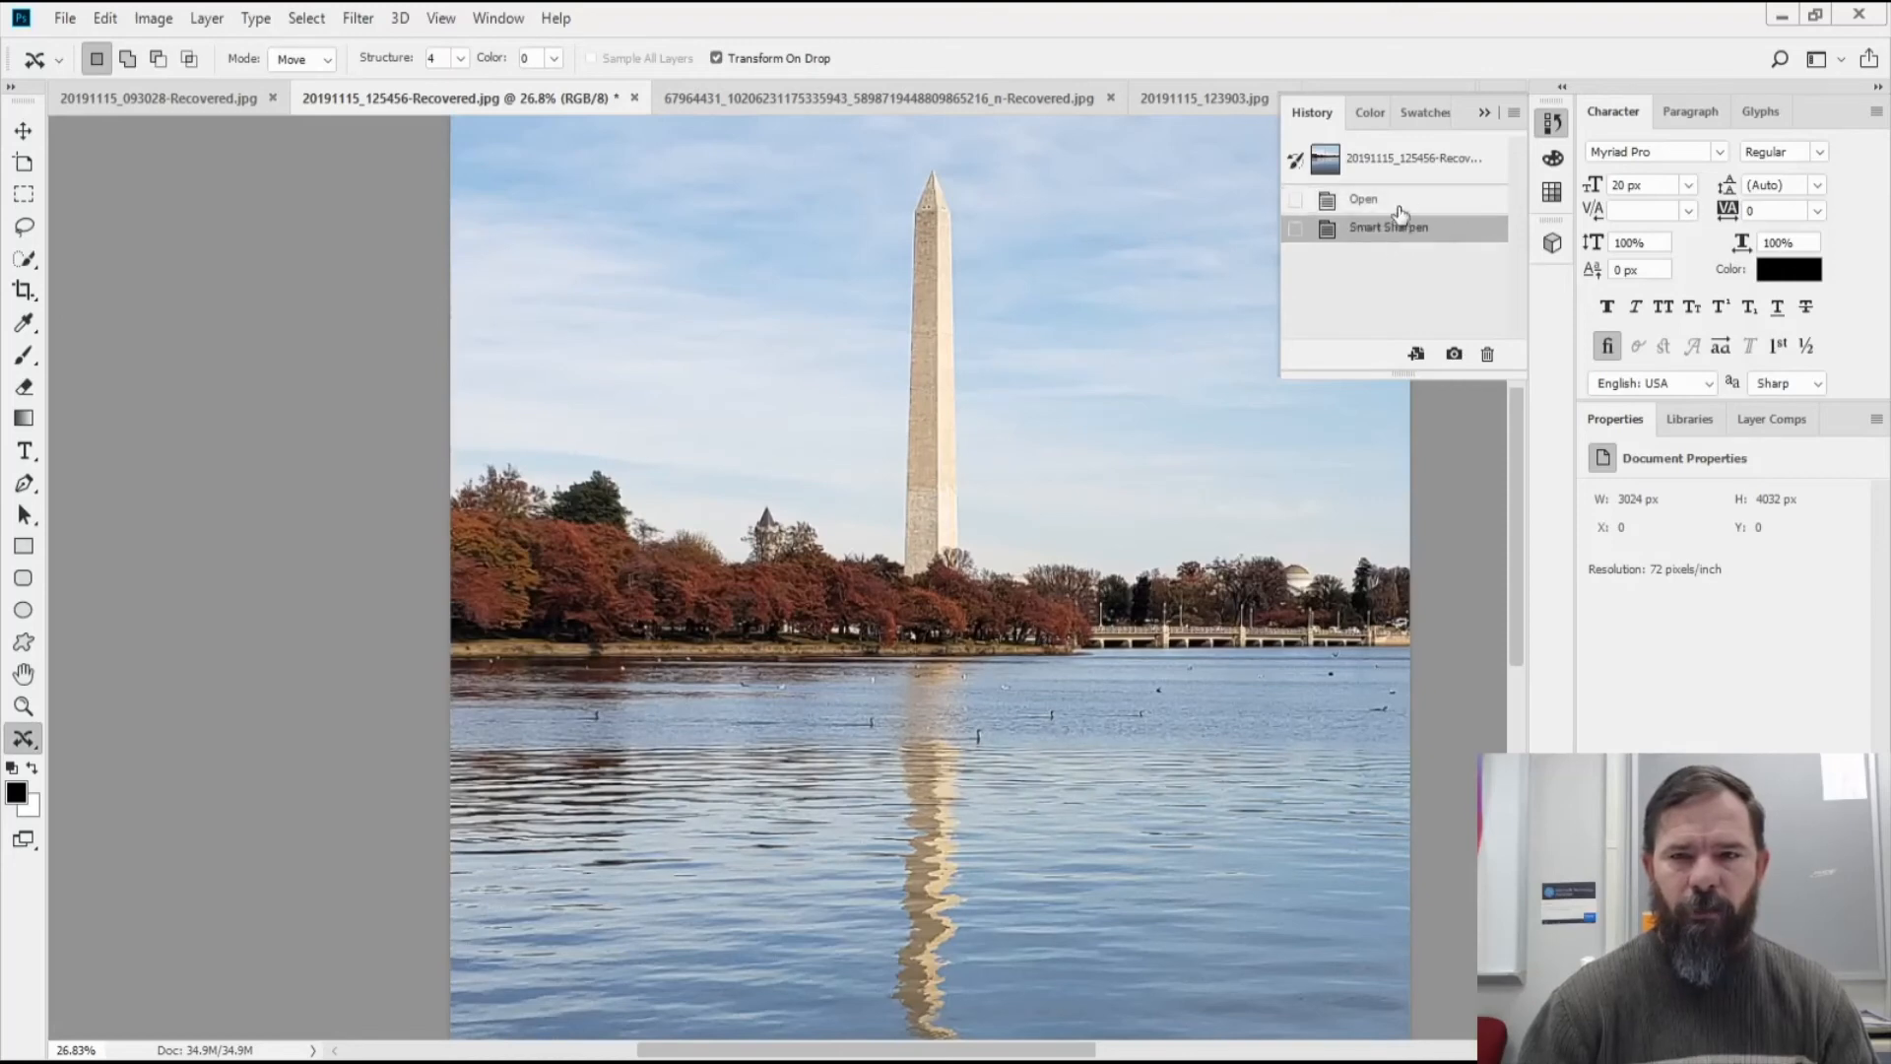
{"action": "left_click", "coordinate": [1401, 203]}
{"action": "left_click", "coordinate": [1401, 228]}
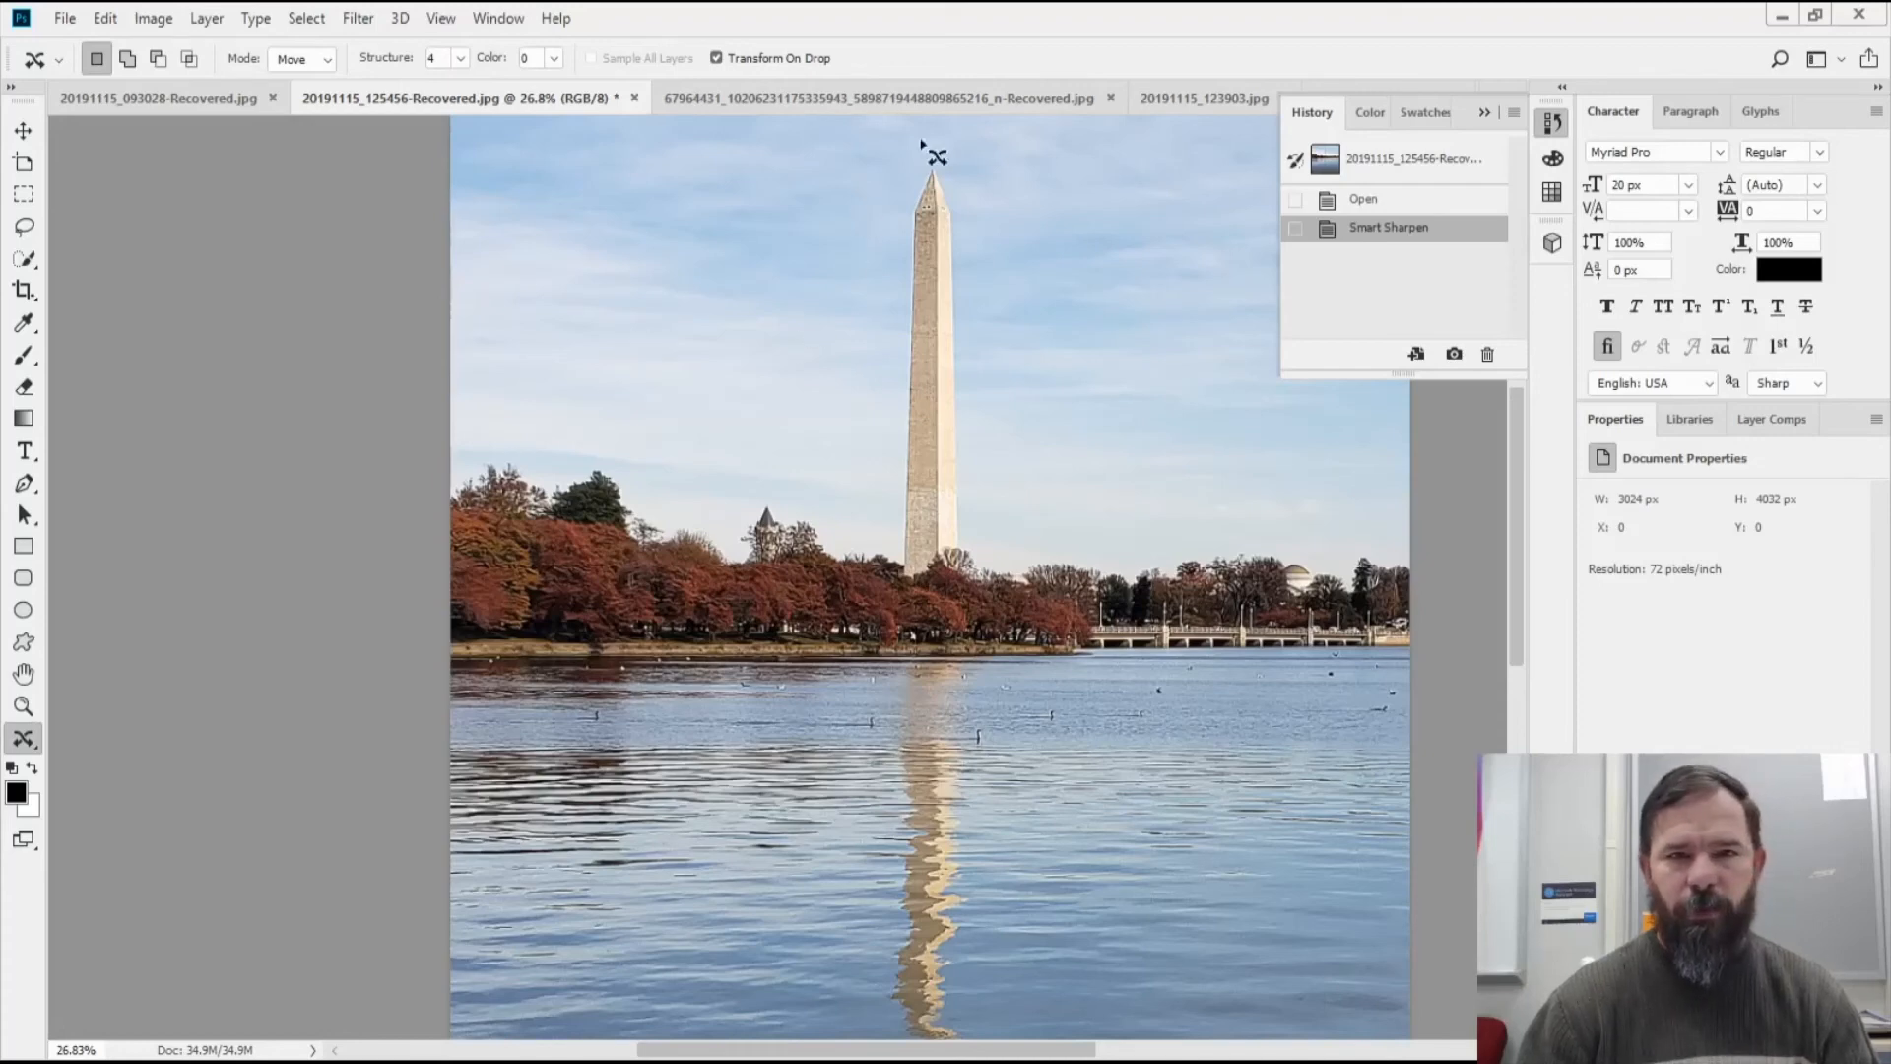
Switch to the yellow leaves photo 20191115_102939.jpg and examine its leaves closer
{"action": "left_click", "coordinate": [943, 101]}
{"action": "left_click", "coordinate": [1167, 103]}
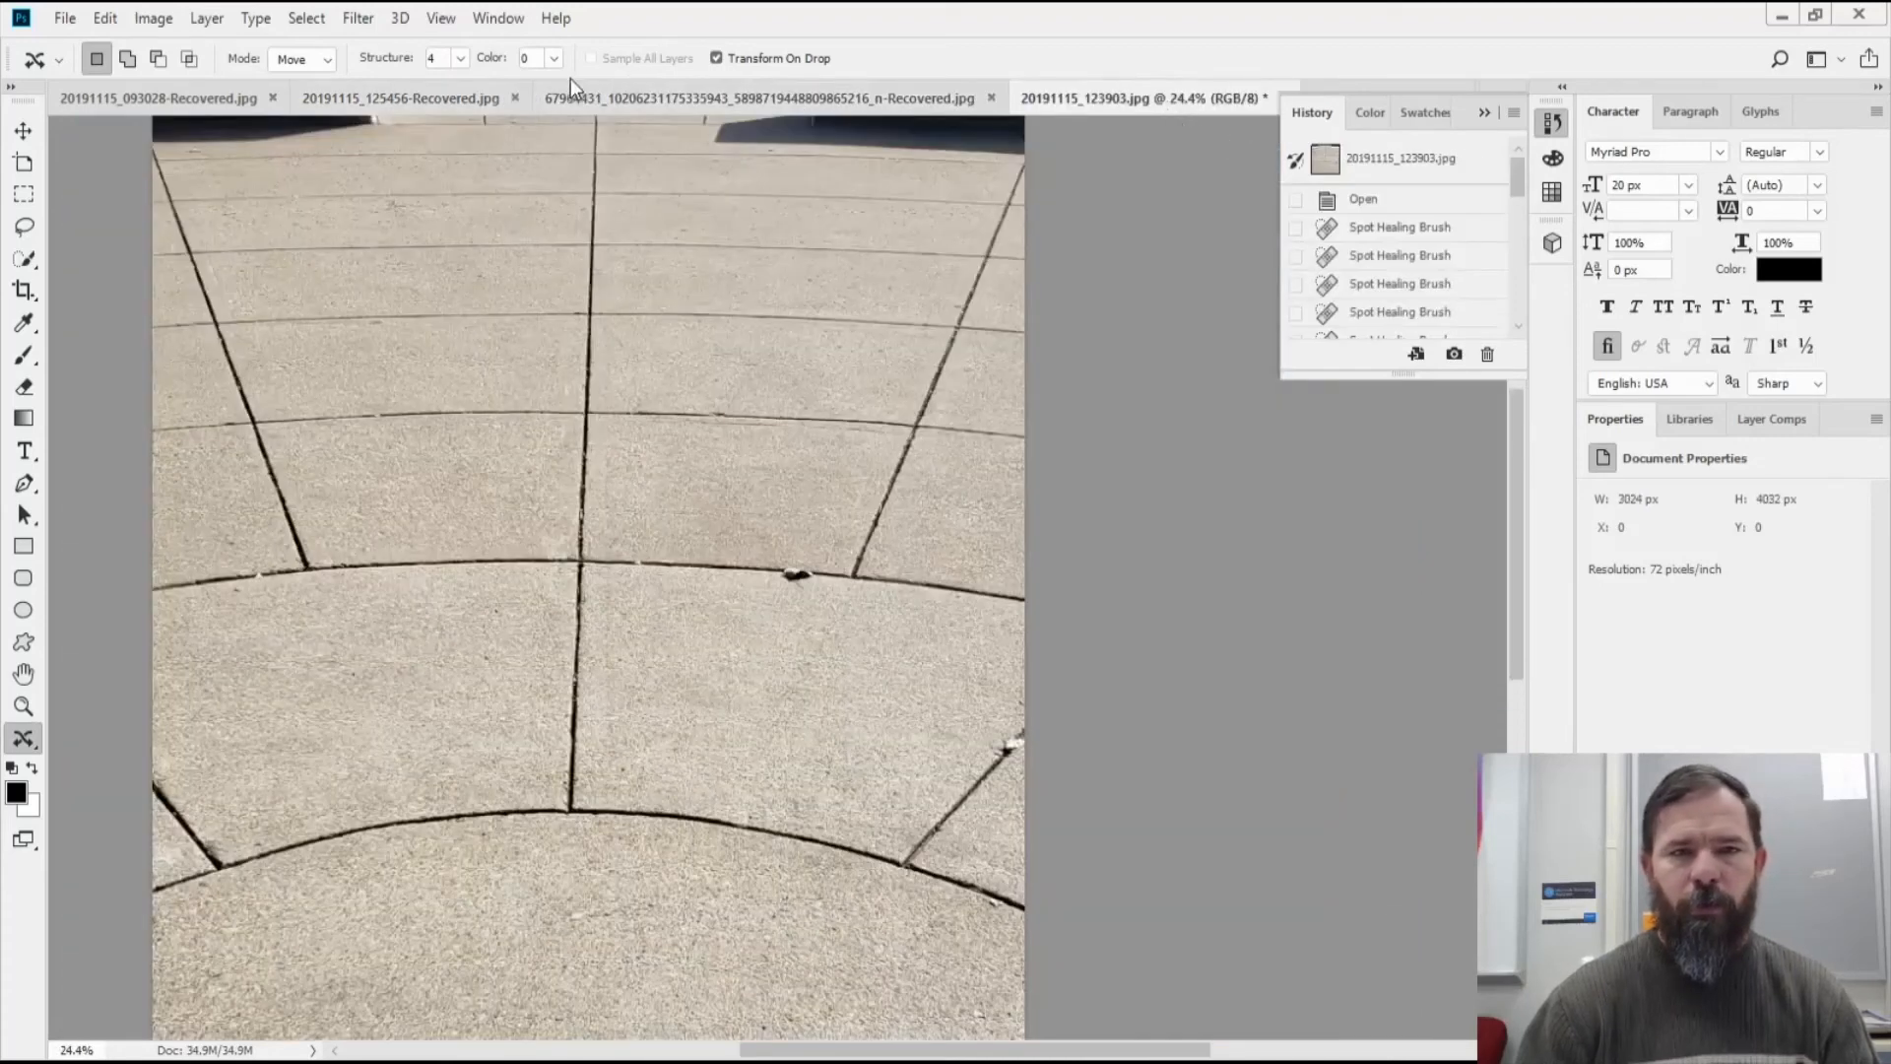
{"action": "left_click", "coordinate": [505, 19]}
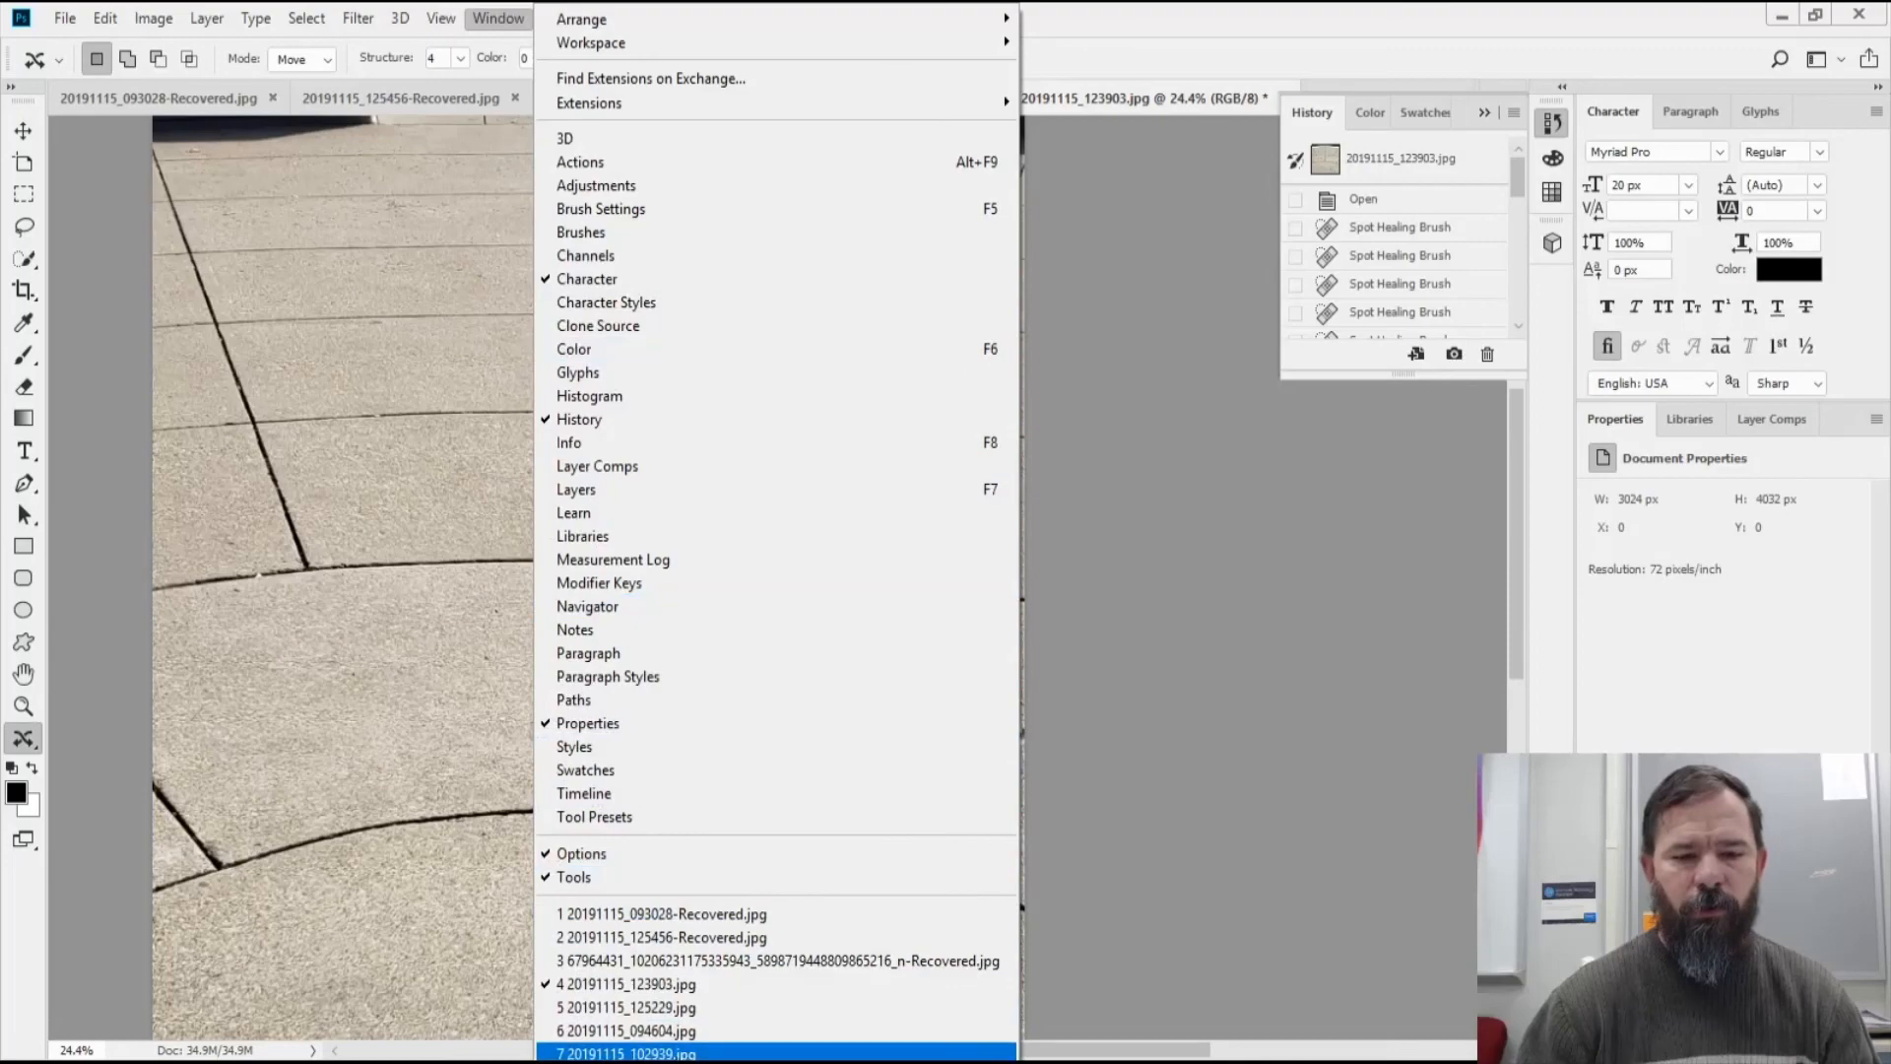
{"action": "left_click", "coordinate": [631, 1052]}
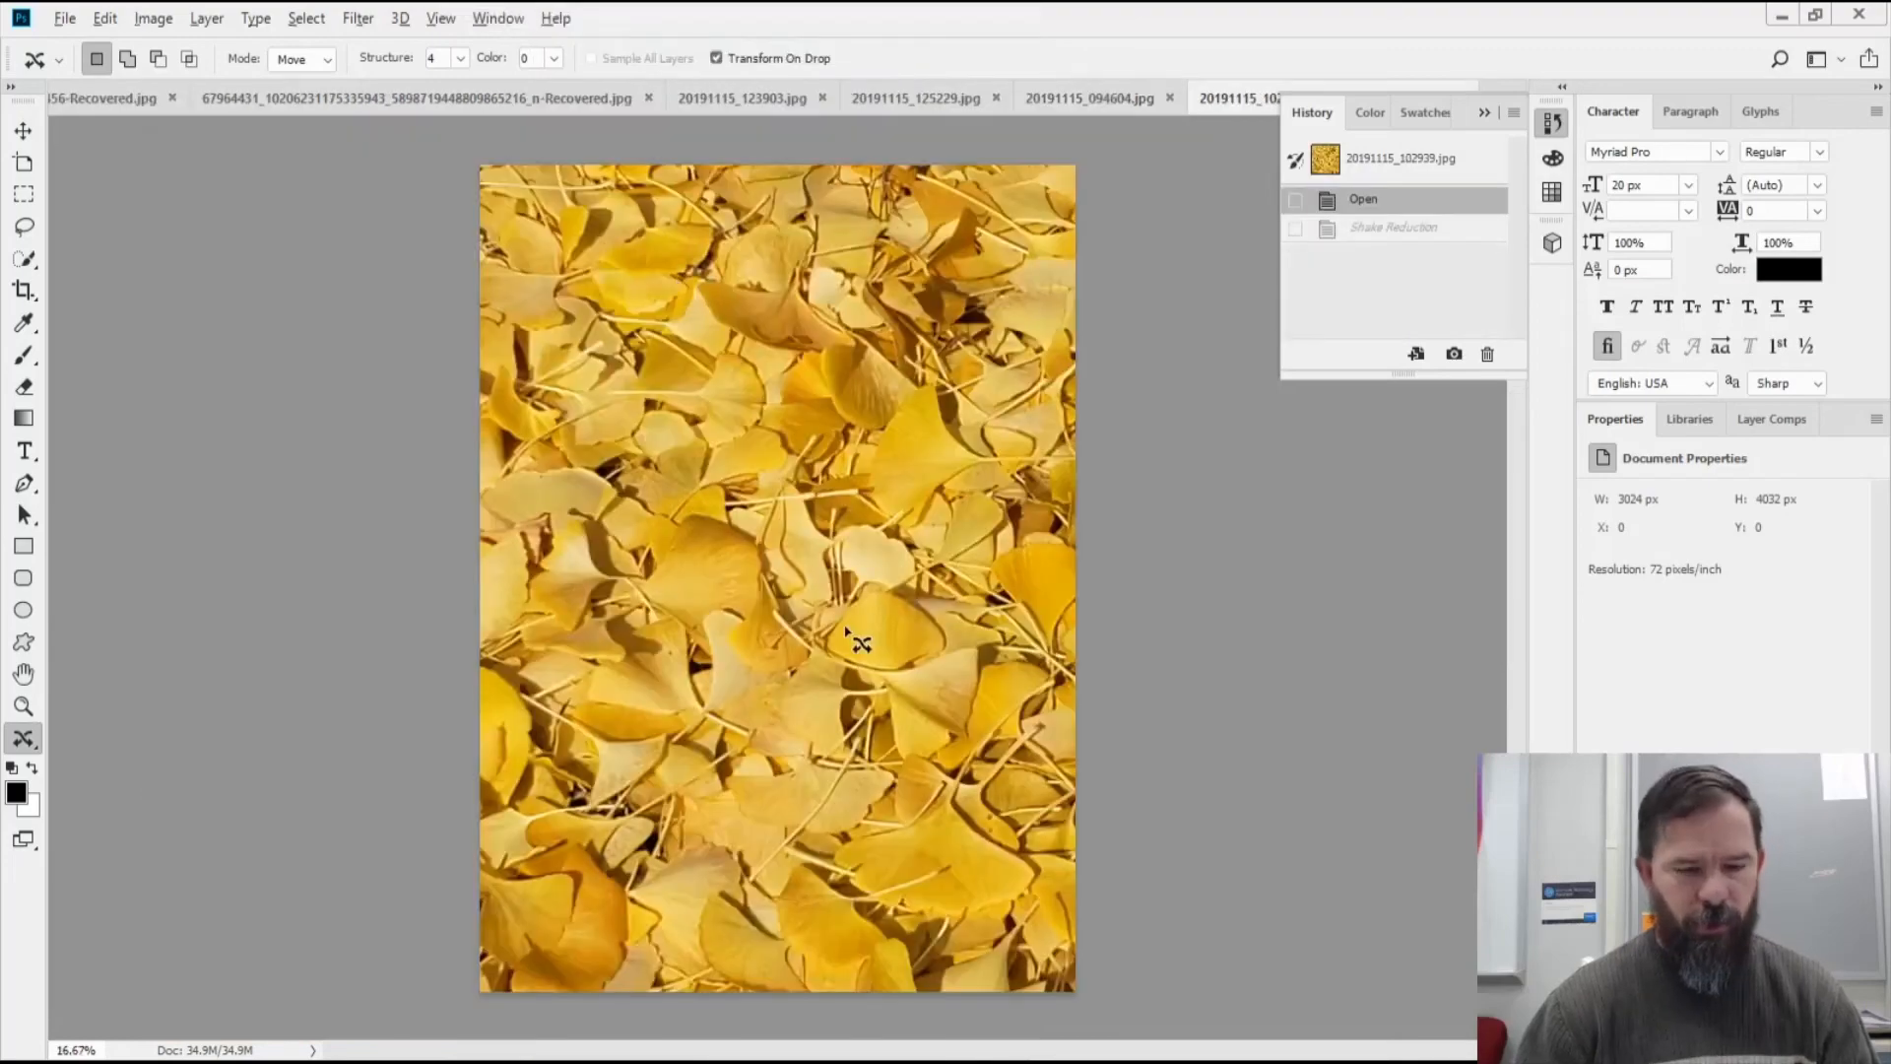
{"action": "scroll", "coordinate": [849, 638], "scroll_direction": "up", "scroll_amount": 2}
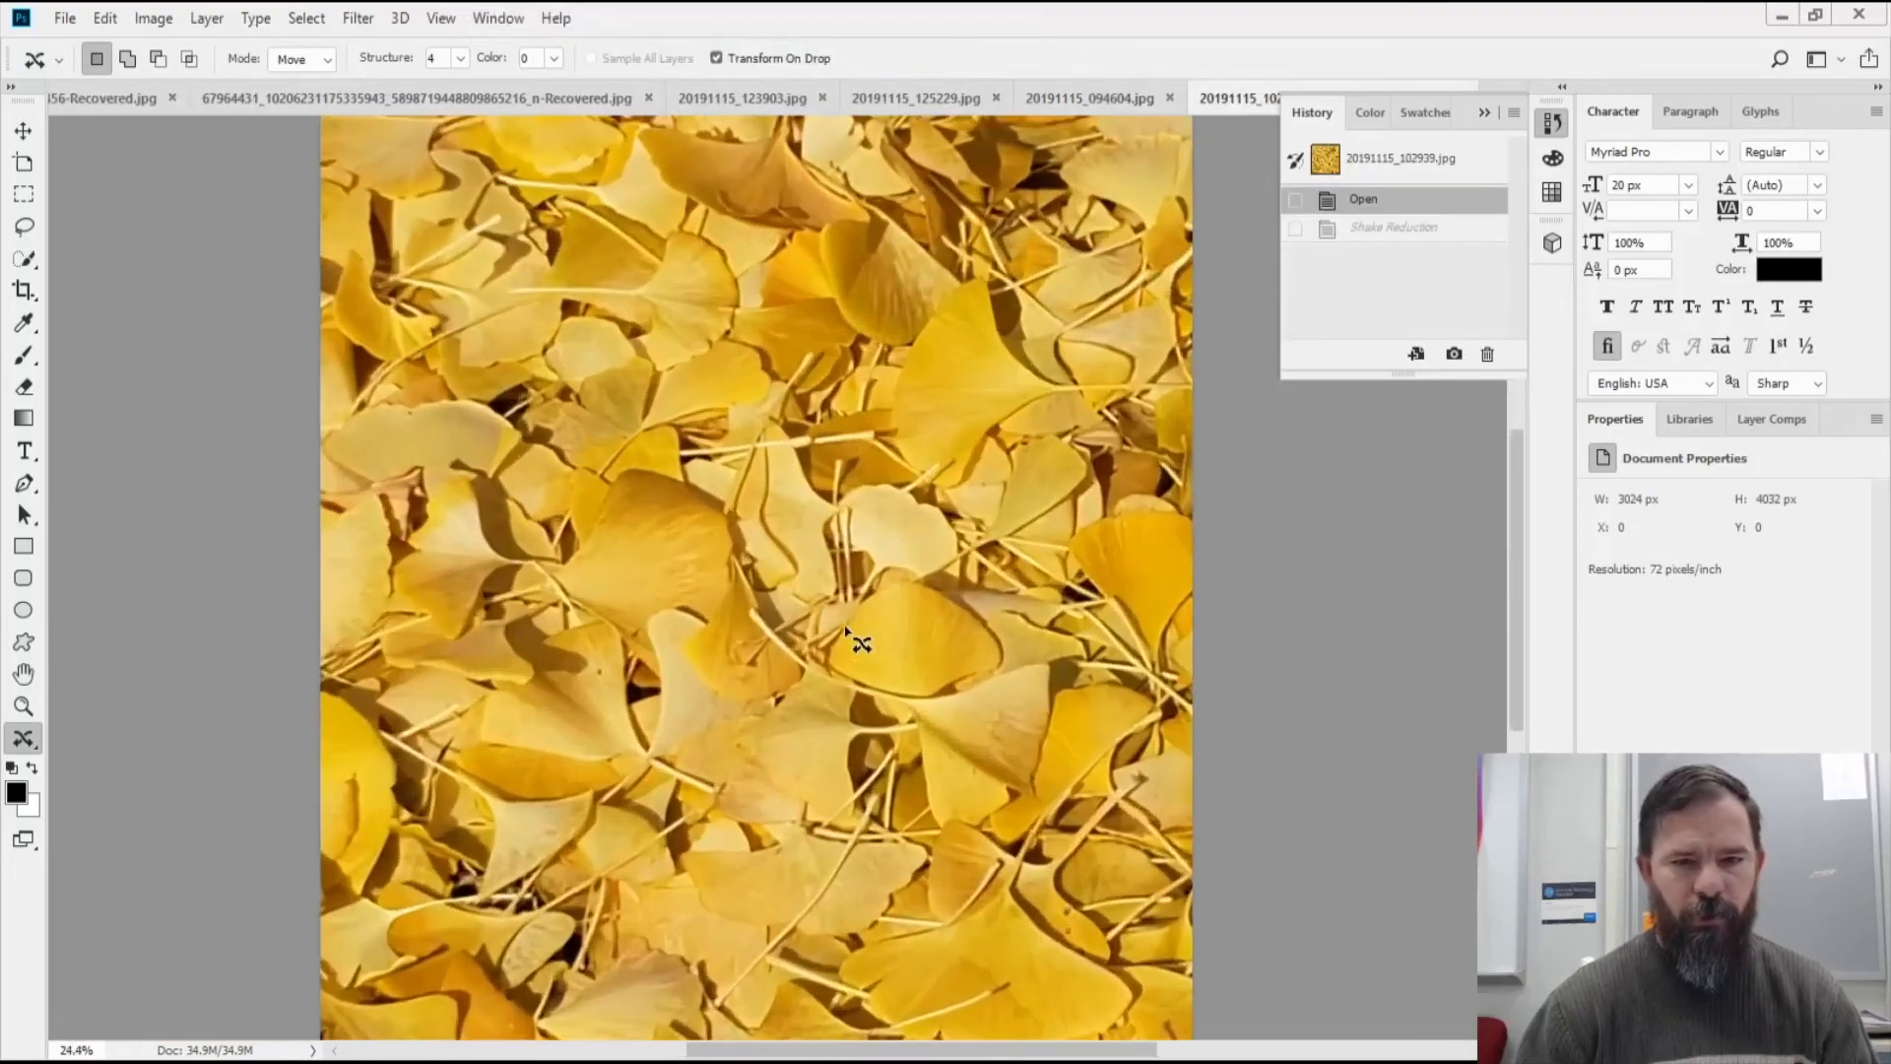
Compare the green leaves photo 20191115_094604.jpg with the yellow leaves photo 20191115_102939.jpg, ending on the yellow one
{"action": "left_click", "coordinate": [506, 28]}
{"action": "left_click", "coordinate": [679, 1032]}
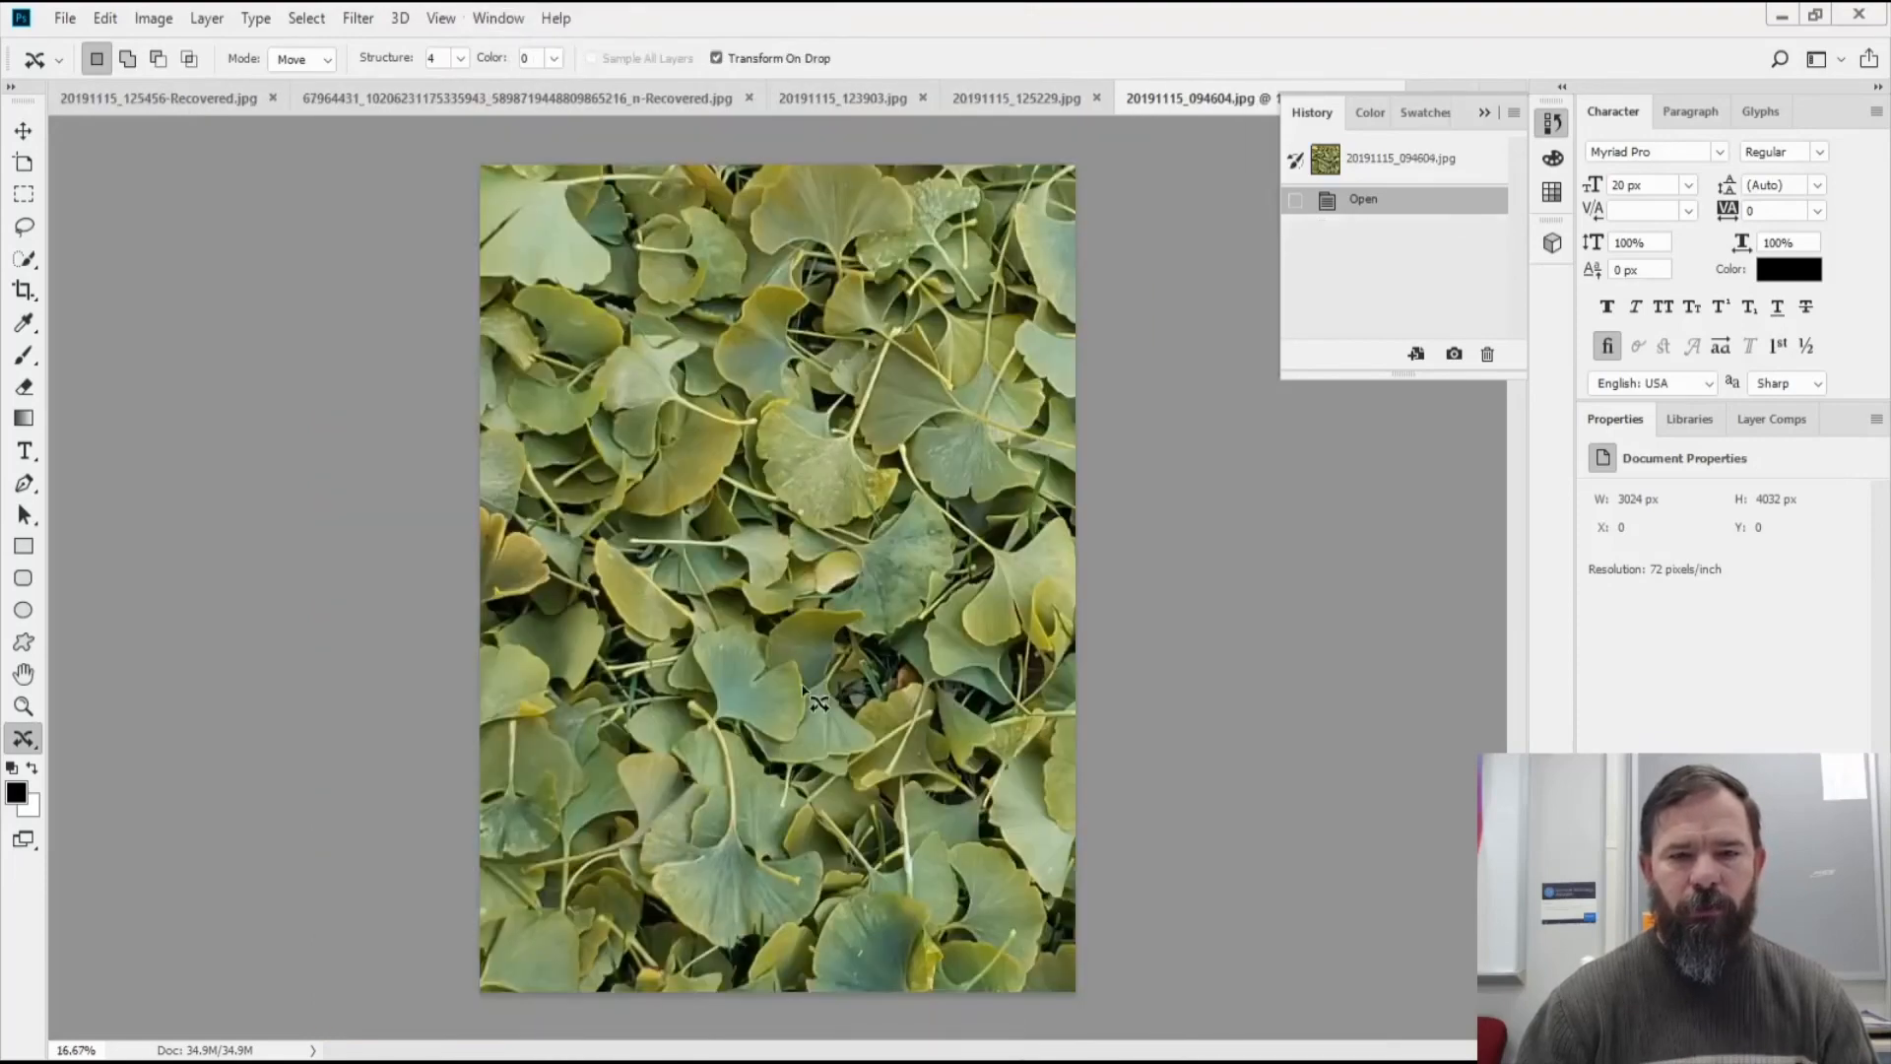
{"action": "scroll", "coordinate": [818, 701], "scroll_direction": "up", "scroll_amount": 2}
{"action": "scroll", "coordinate": [812, 699], "scroll_direction": "up", "scroll_amount": 1}
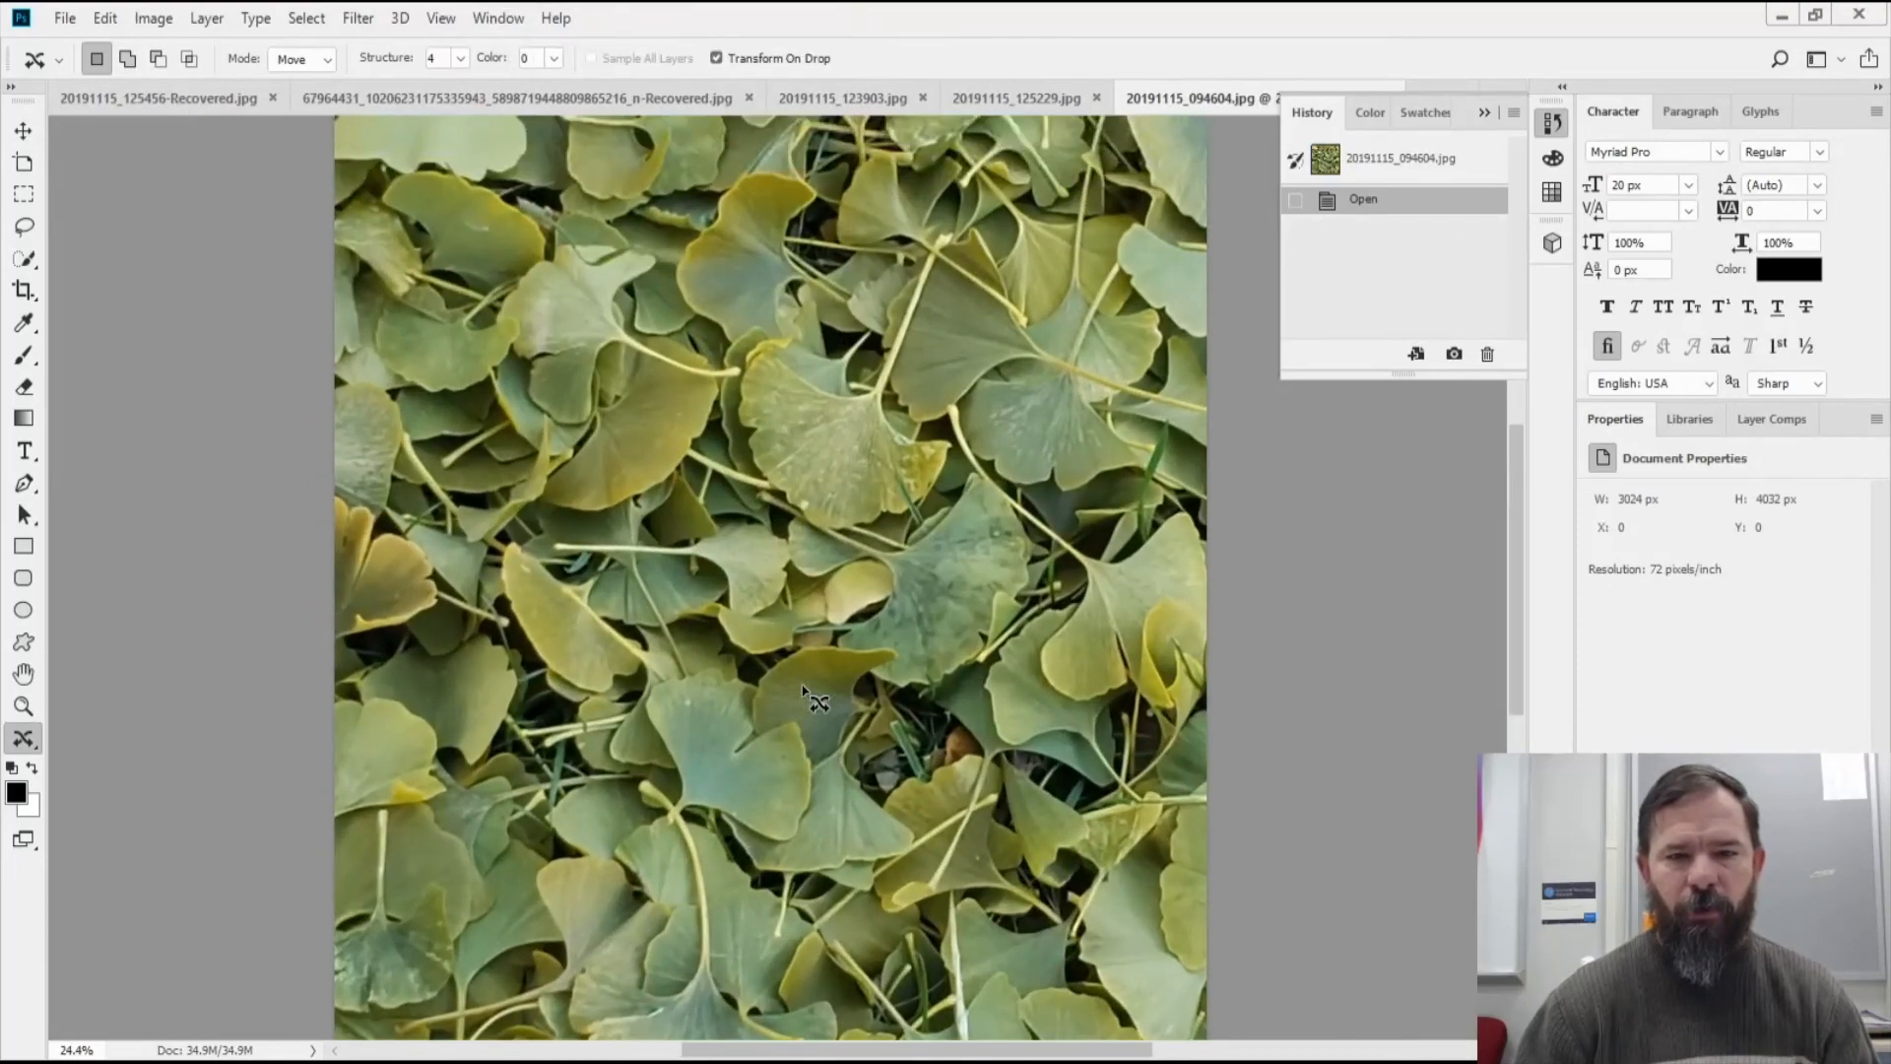
{"action": "left_click", "coordinate": [507, 28]}
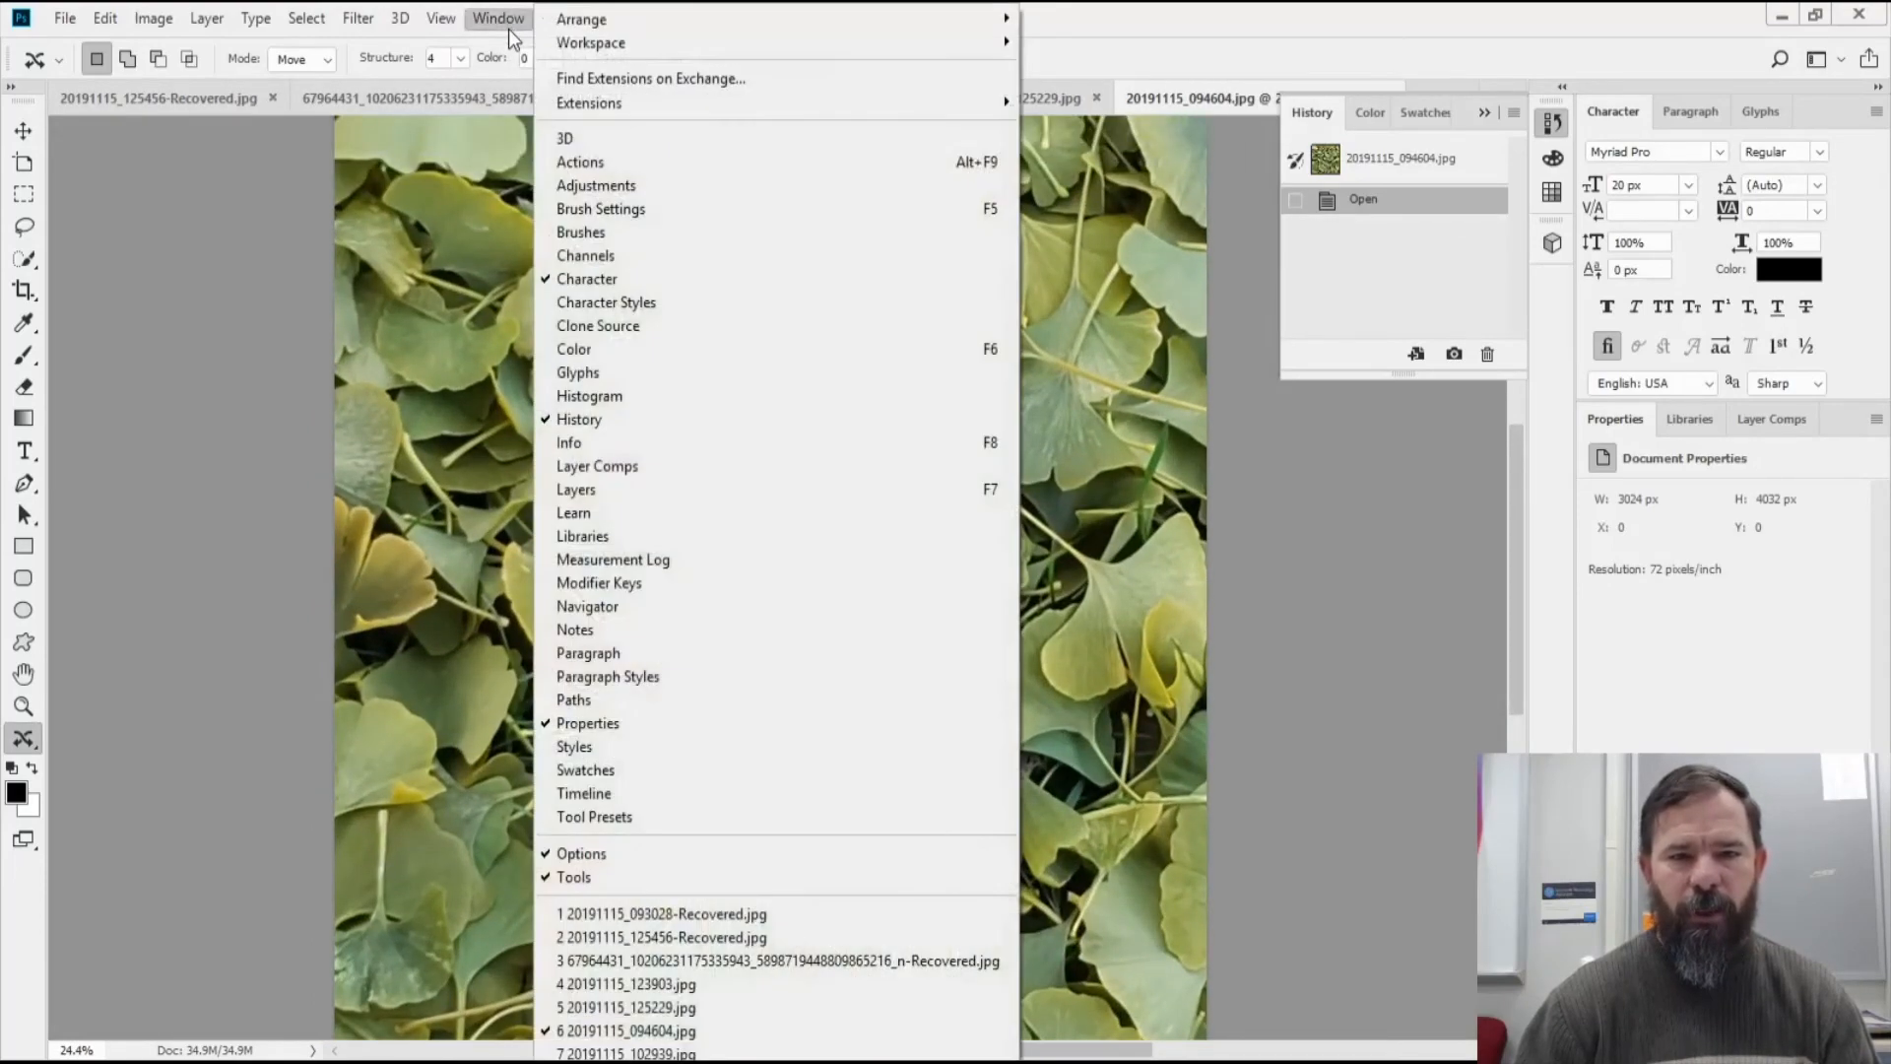
{"action": "left_click", "coordinate": [692, 1053]}
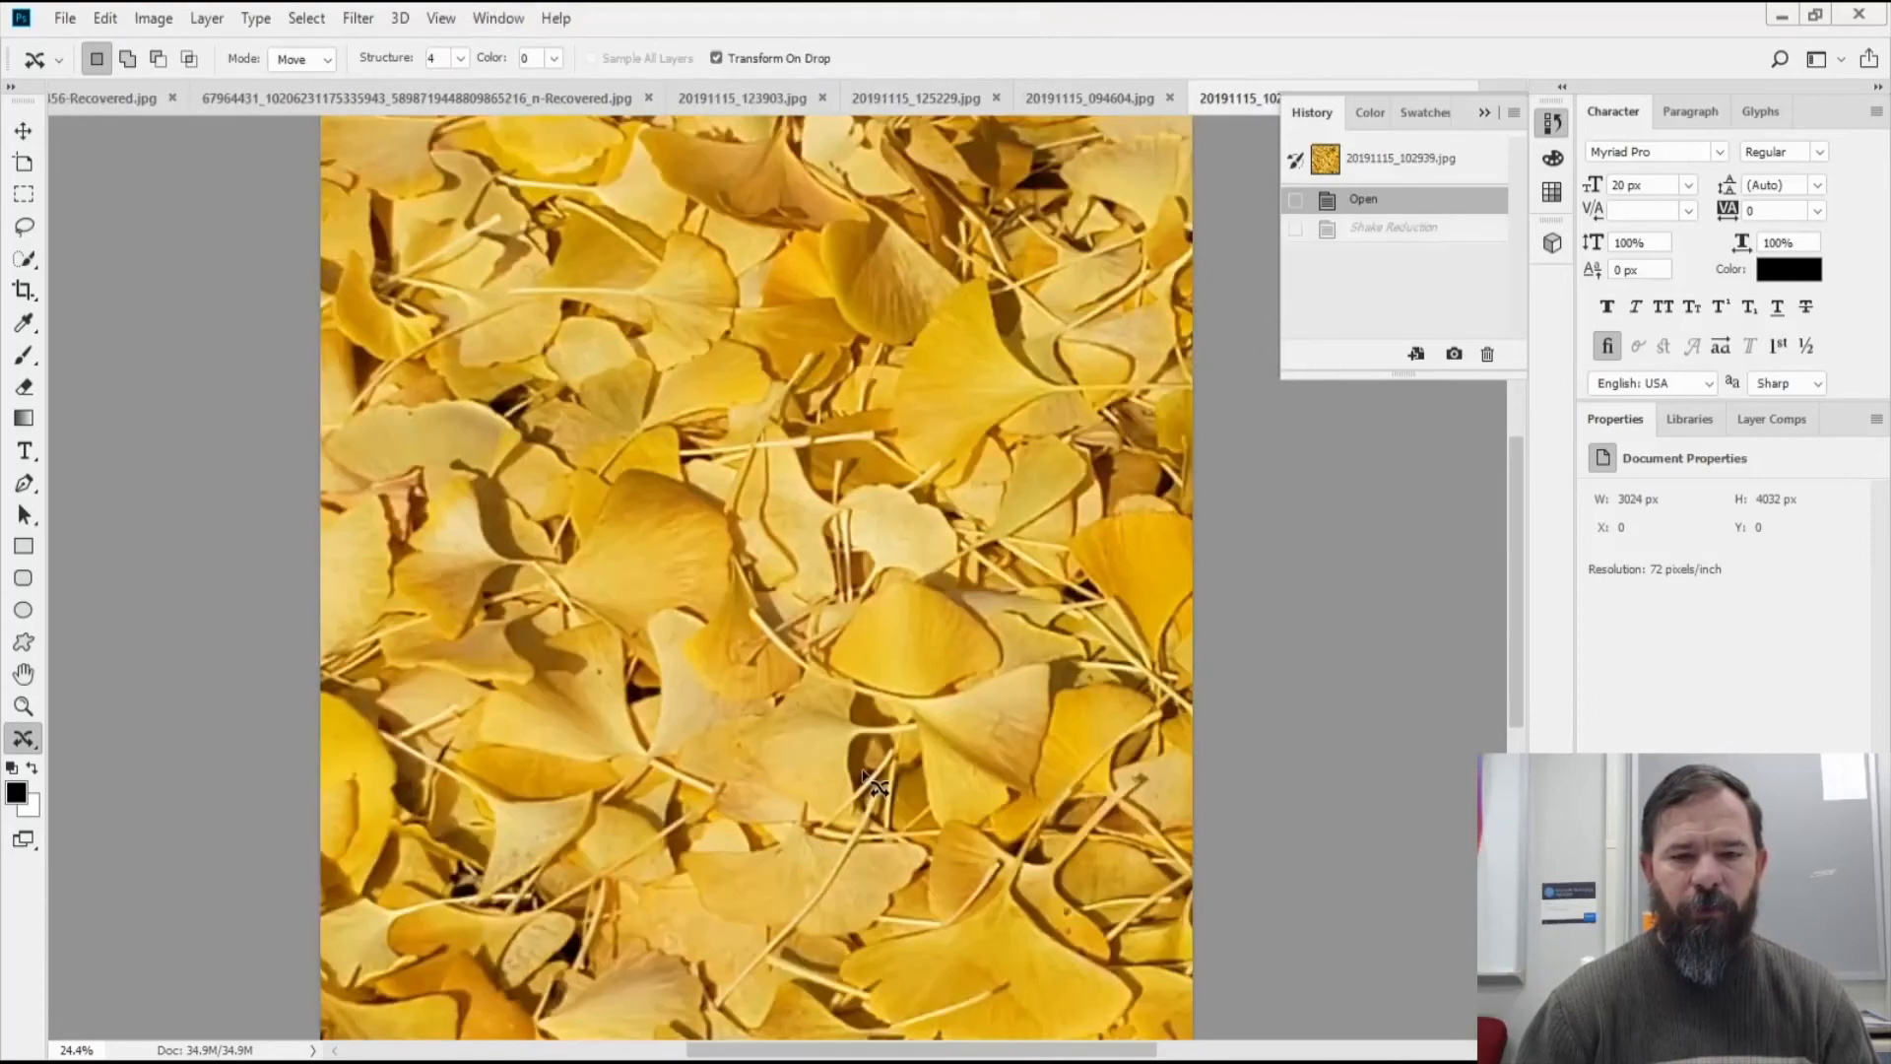
{"action": "left_click", "coordinate": [498, 18]}
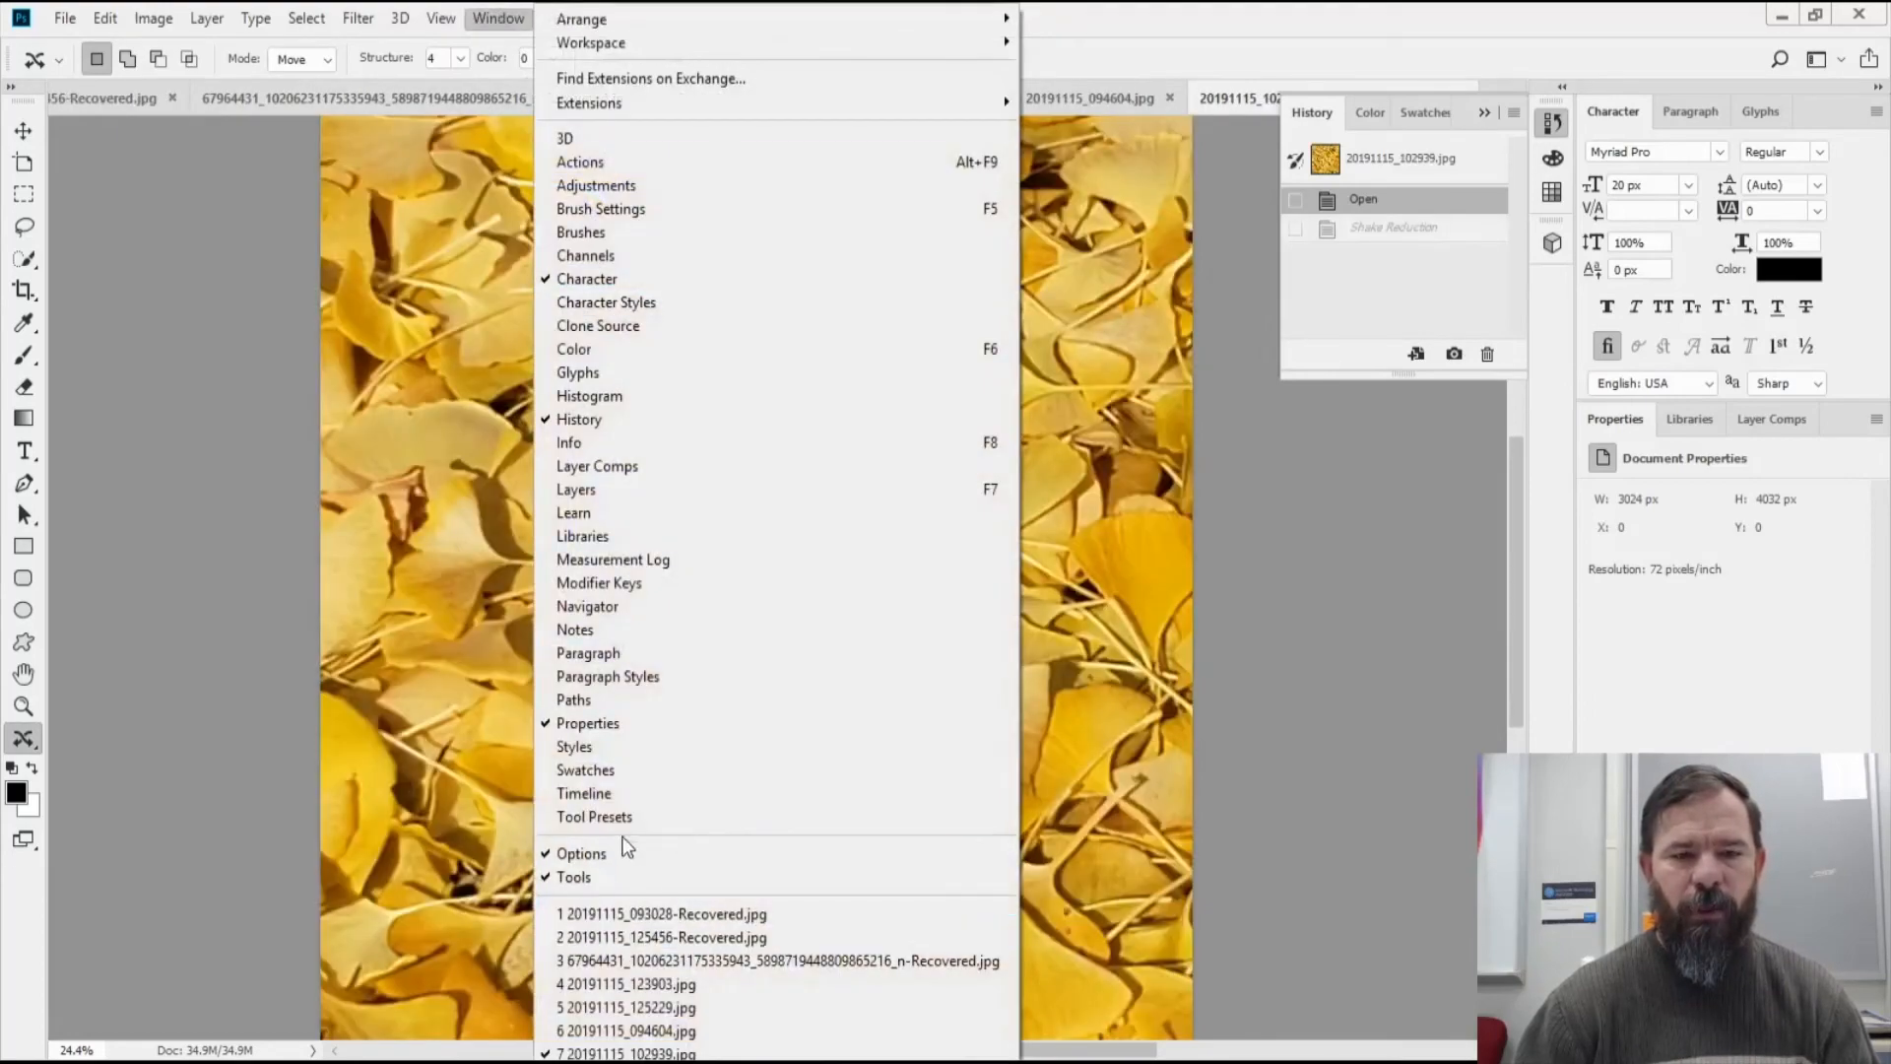
{"action": "left_click", "coordinate": [636, 1030]}
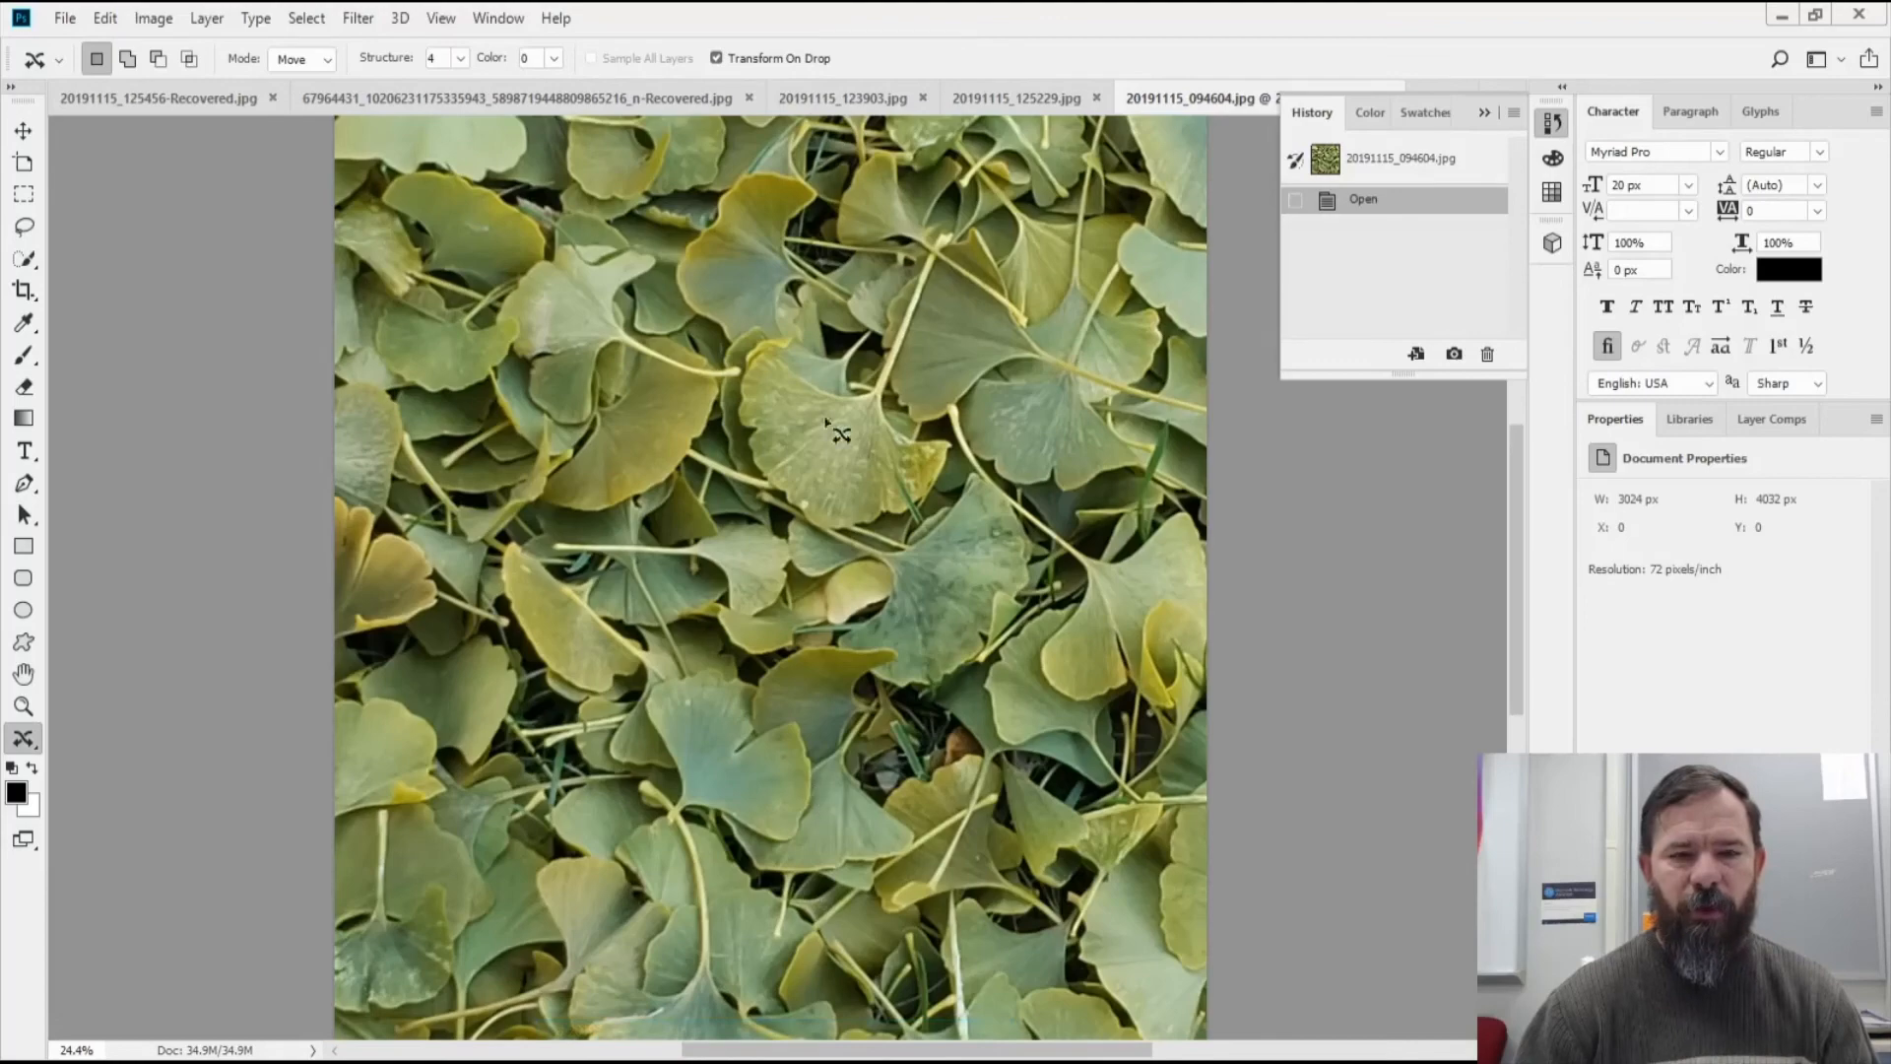
{"action": "left_click", "coordinate": [499, 17]}
{"action": "left_click", "coordinate": [693, 1052]}
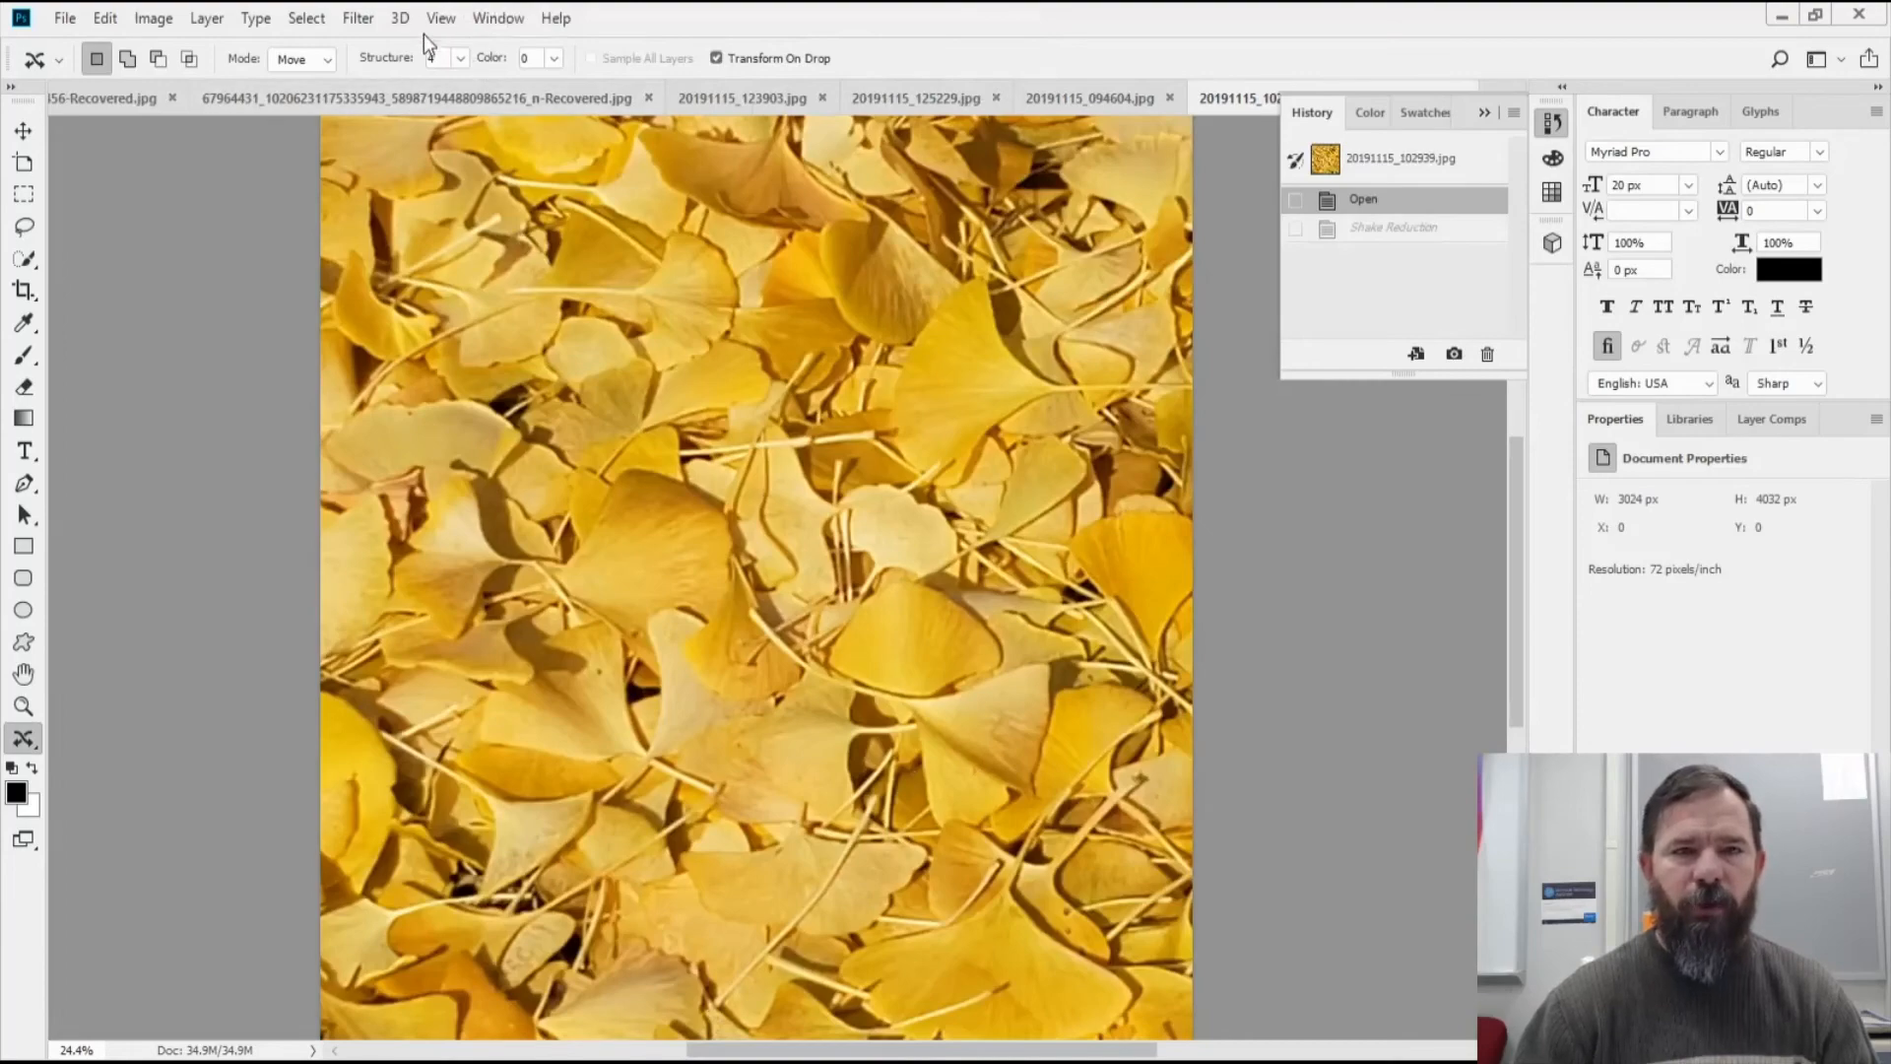
Apply Shake Reduction to the yellow leaves photo with 32 px blur trace bounds, Auto source noise, 30% smoothing and 30% artifact suppression, checking the detail loupe
{"action": "left_click", "coordinate": [352, 17]}
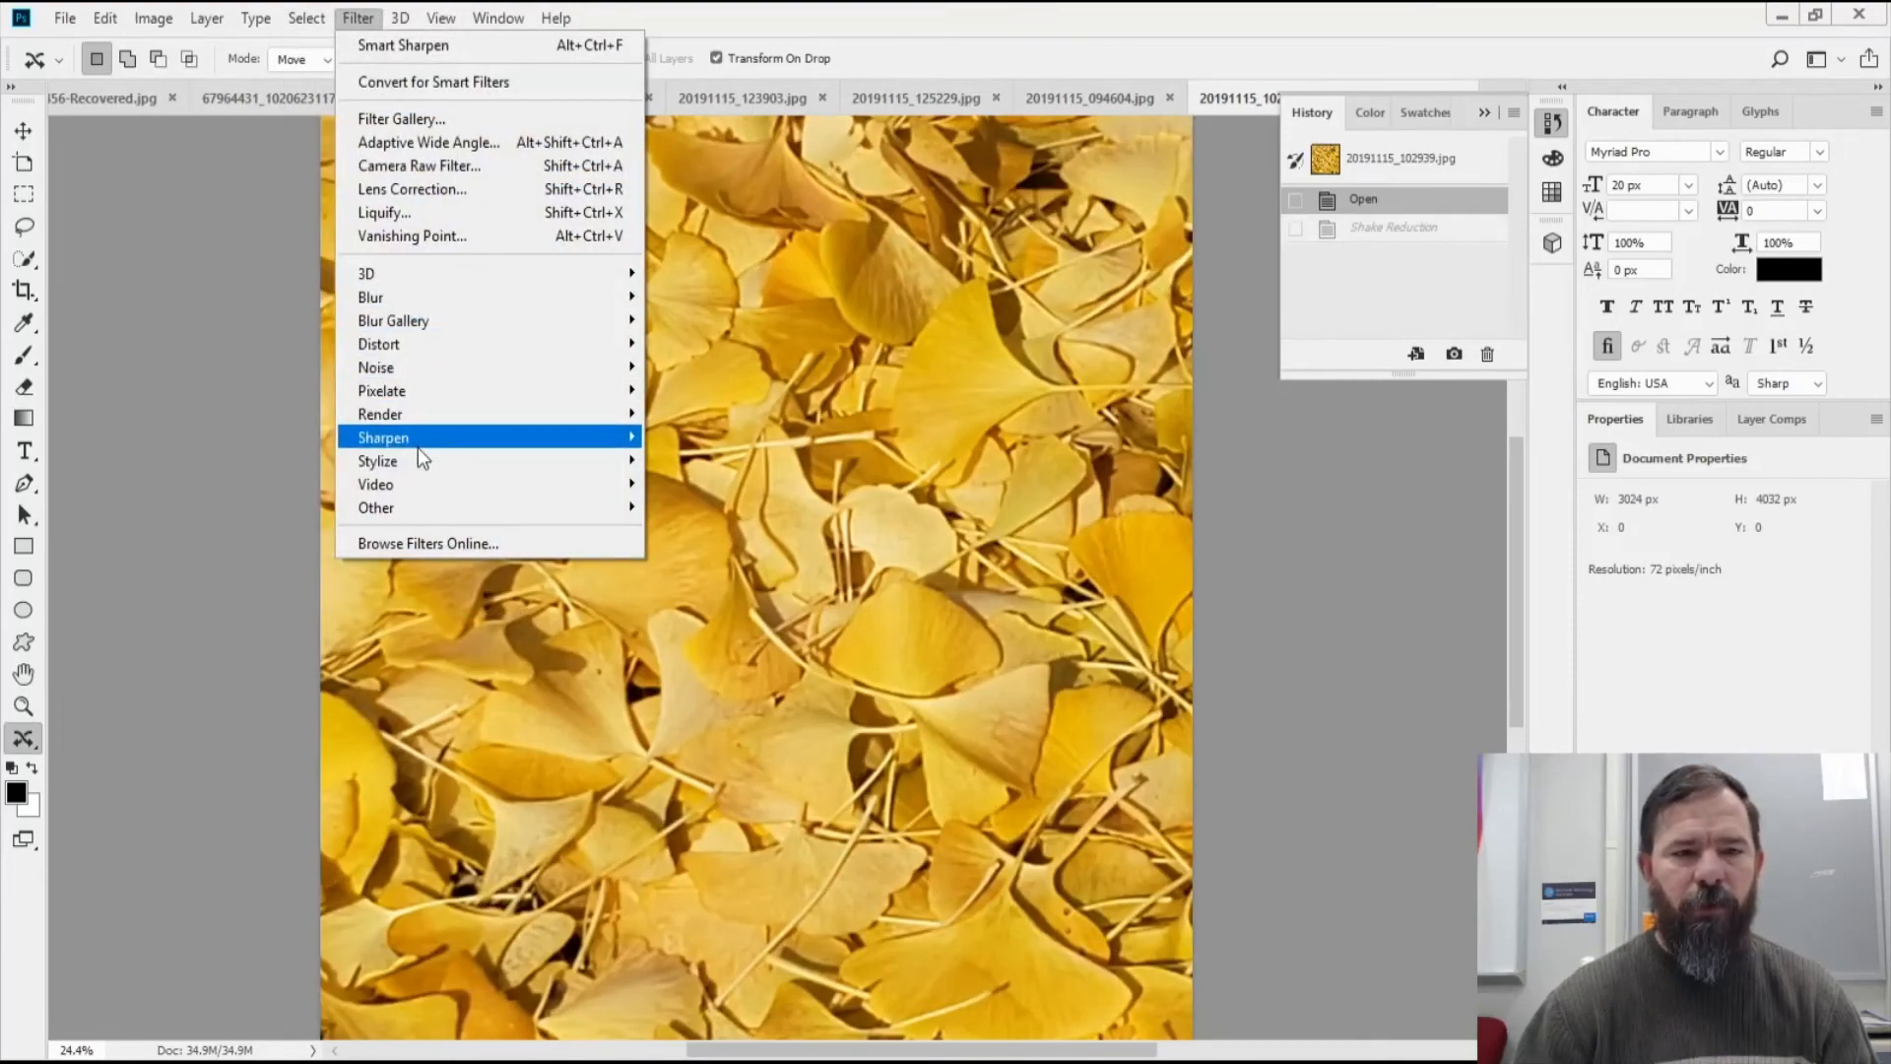
{"action": "mouse_move", "coordinate": [418, 442]}
{"action": "left_click", "coordinate": [719, 436]}
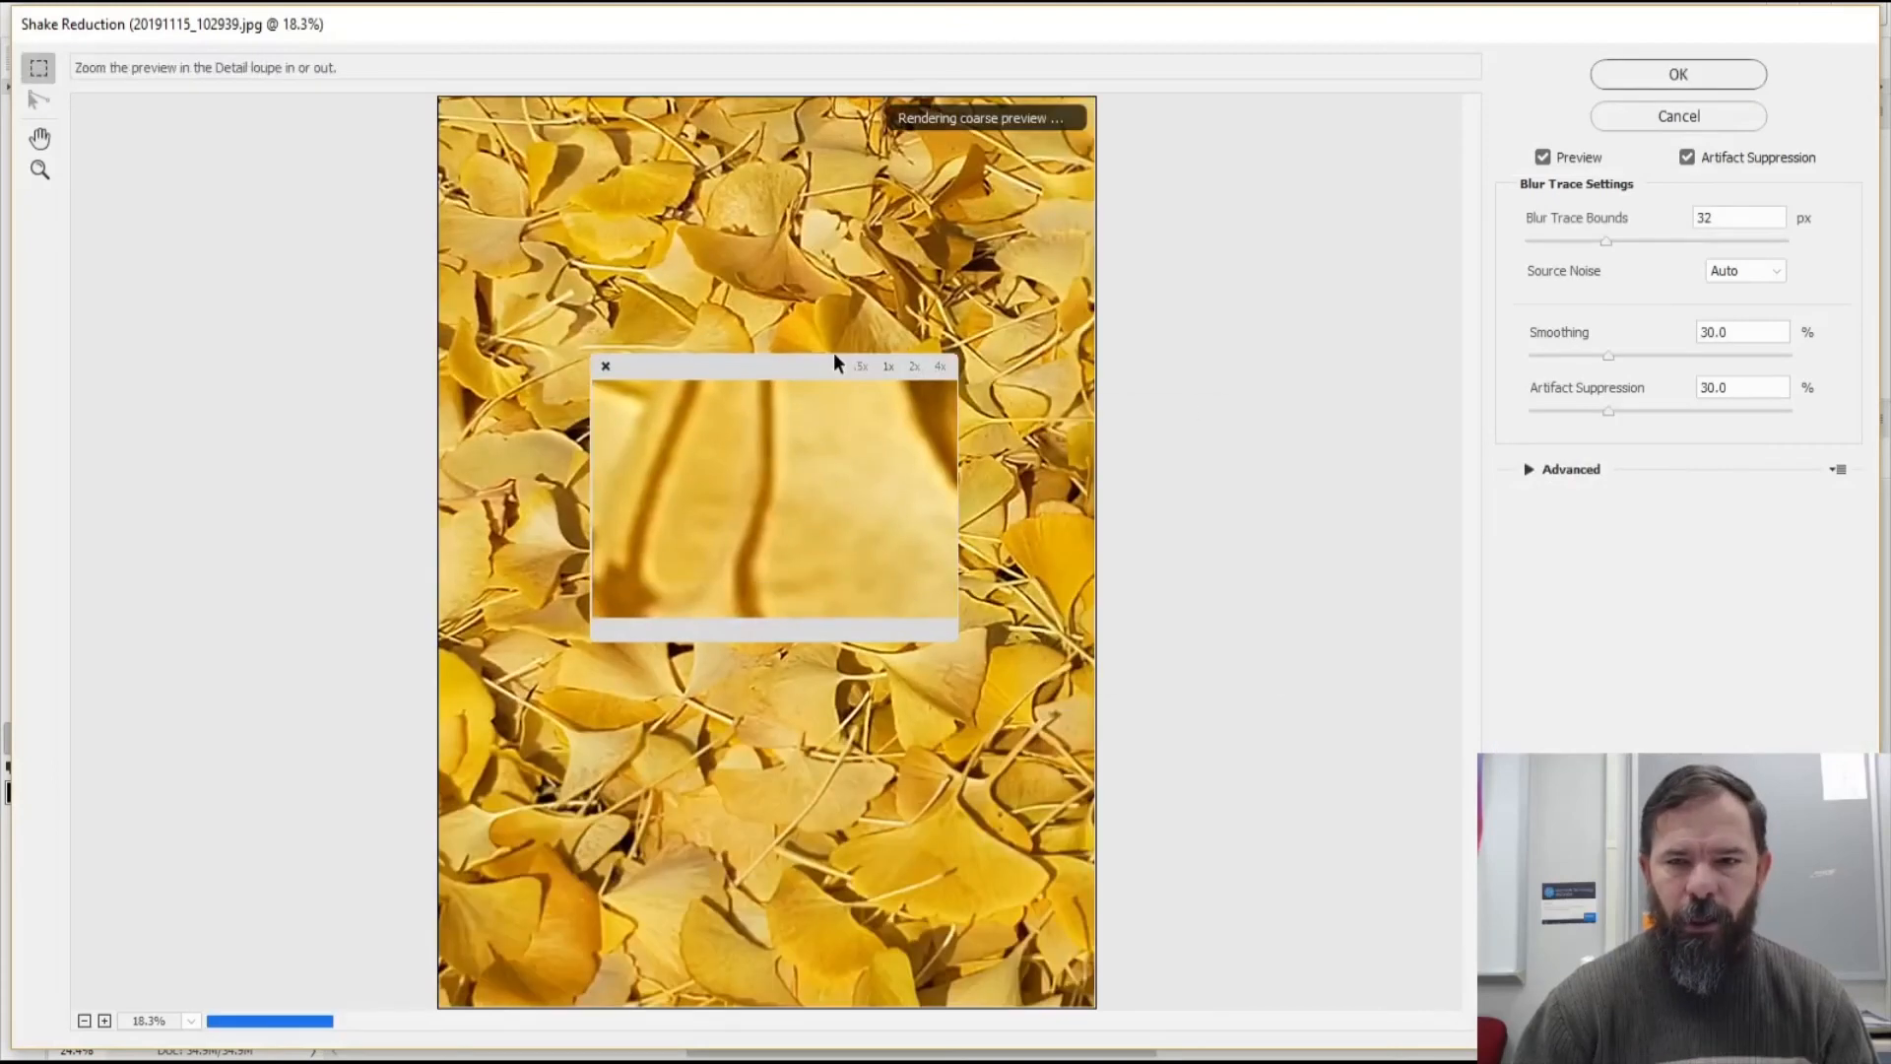
{"action": "left_click", "coordinate": [606, 365]}
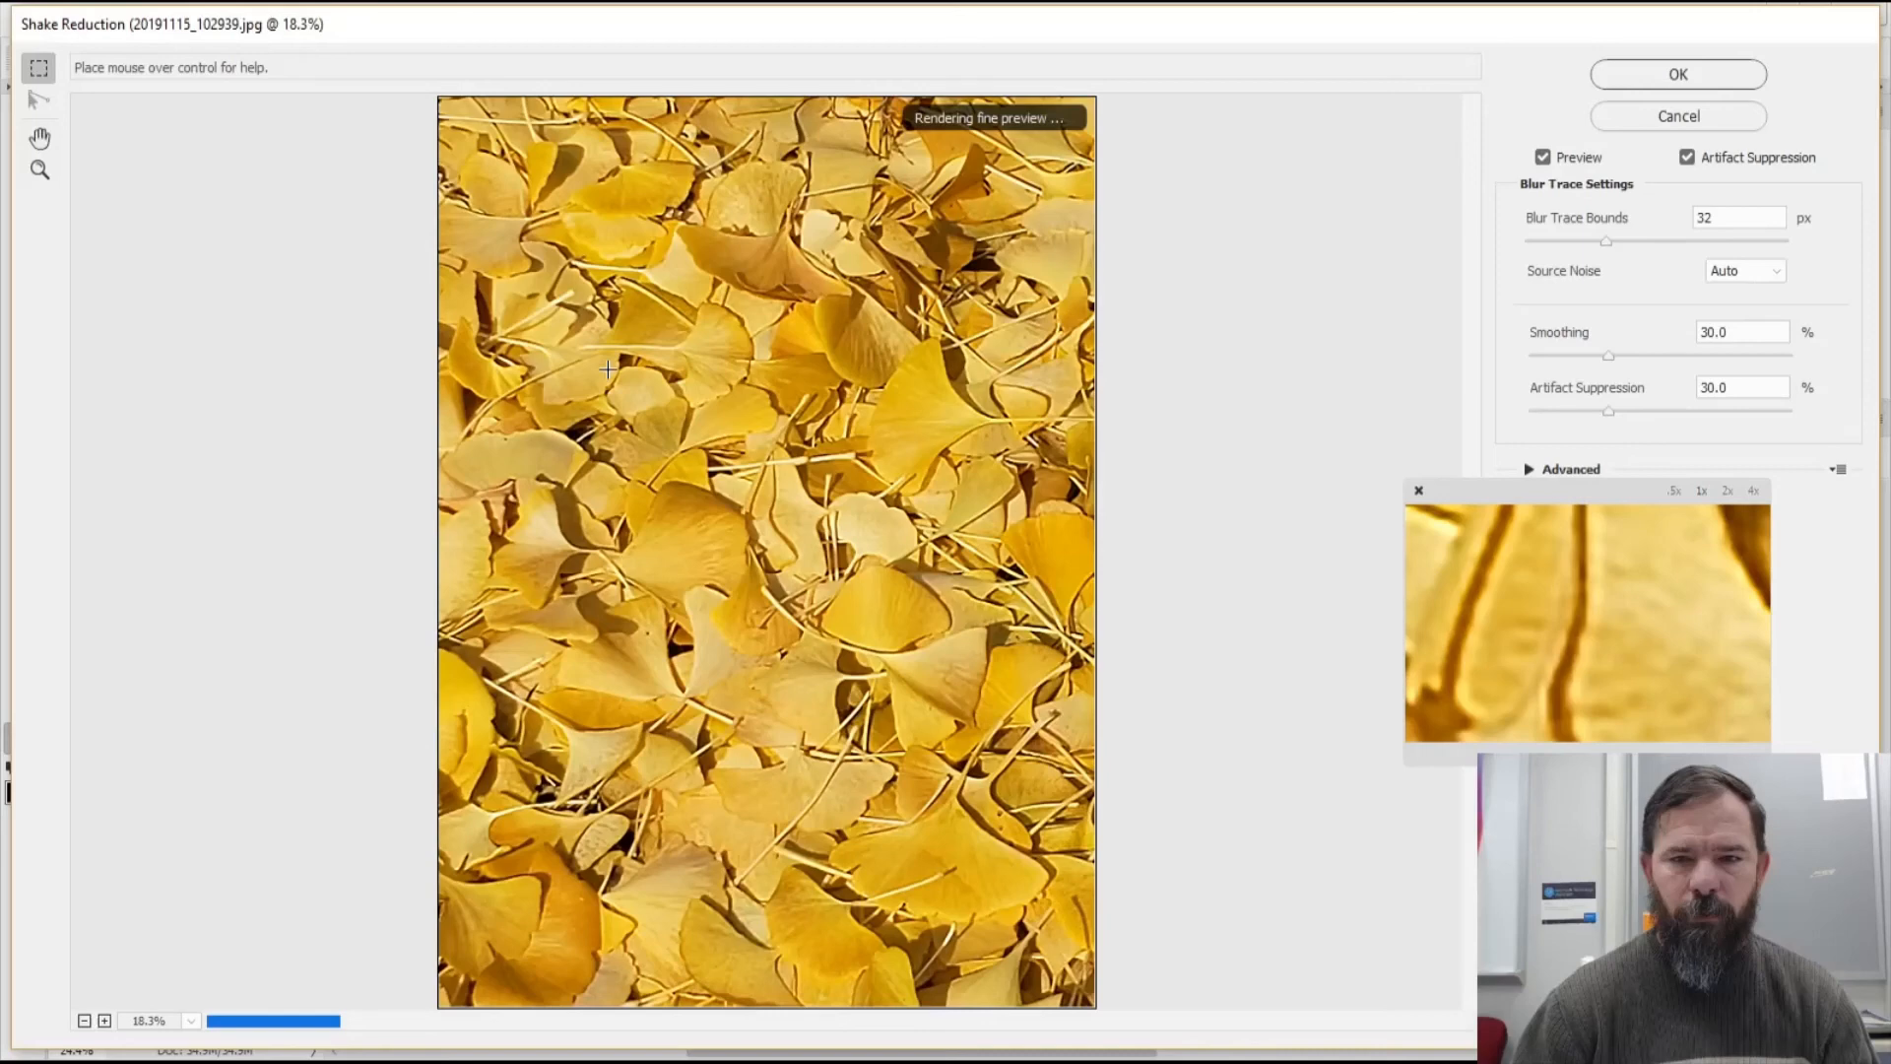
{"action": "key", "text": "q"}
{"action": "left_click_drag", "start_coordinate": [760, 367], "coordinate": [723, 375]}
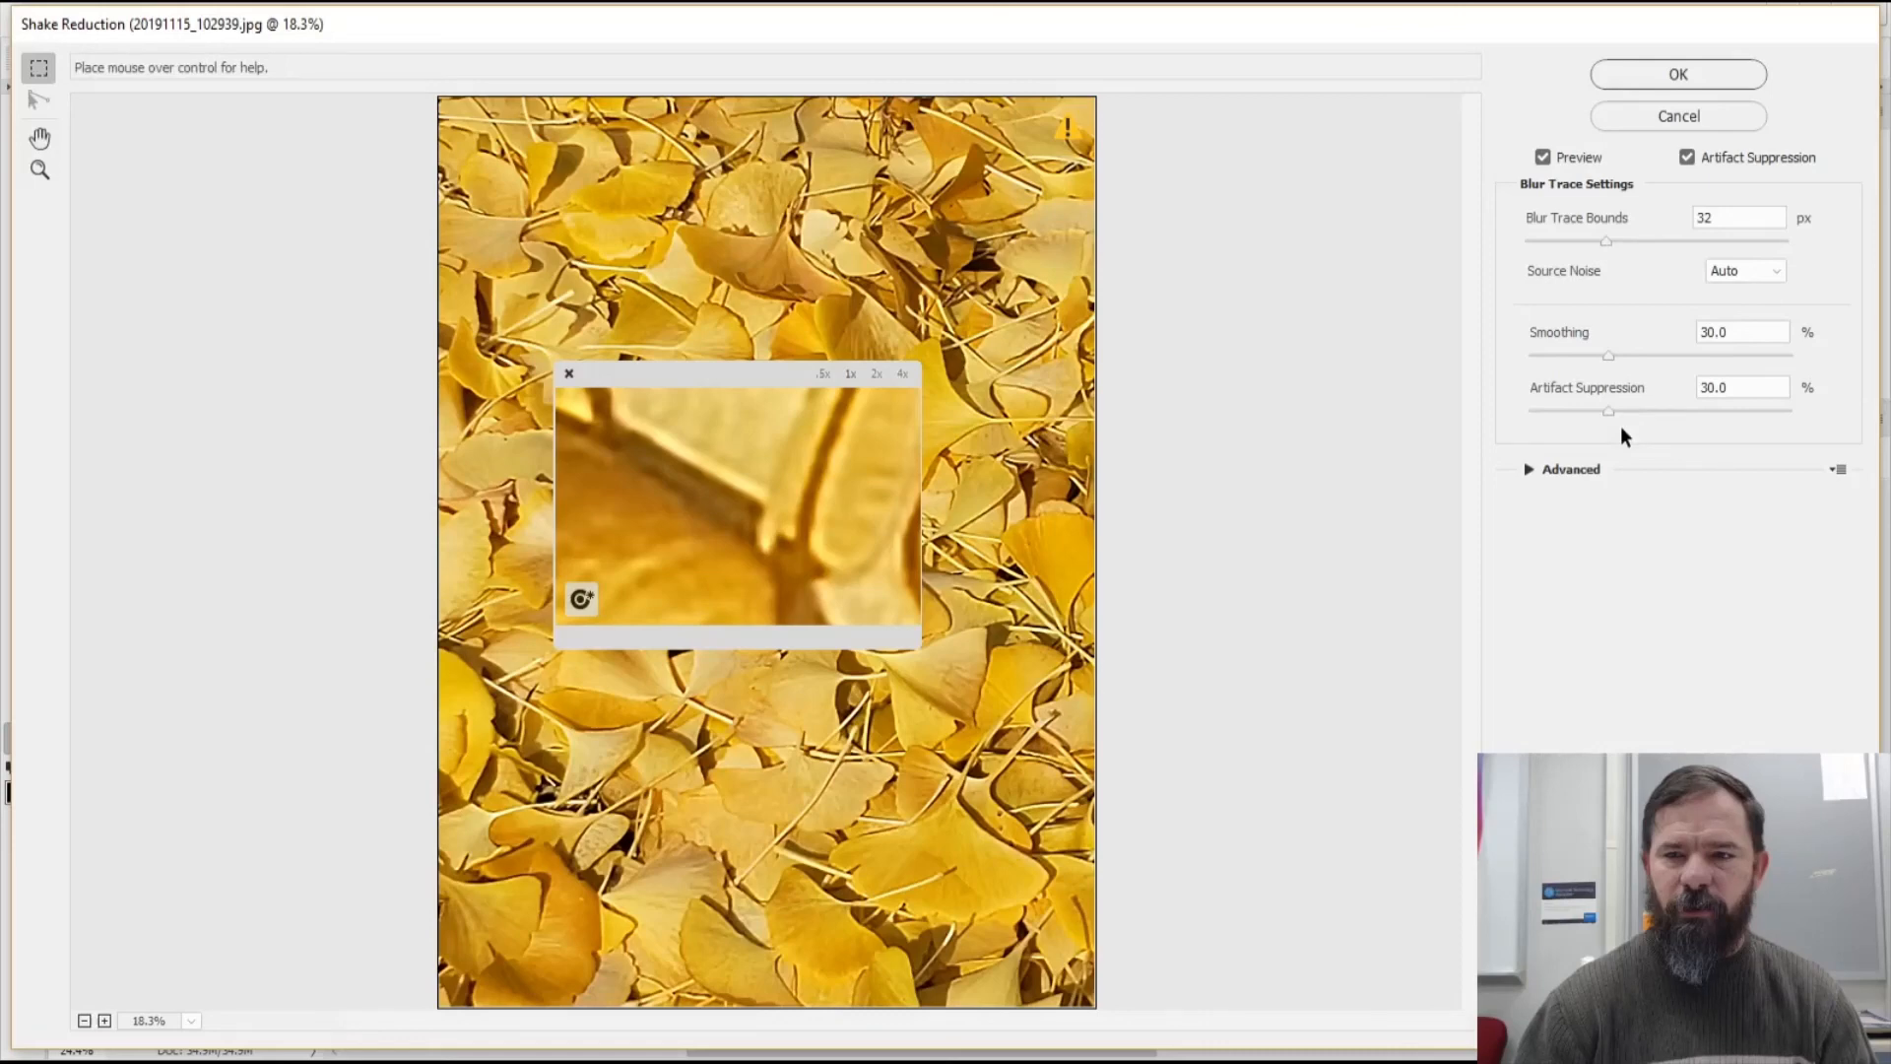
{"action": "left_click", "coordinate": [1706, 75]}
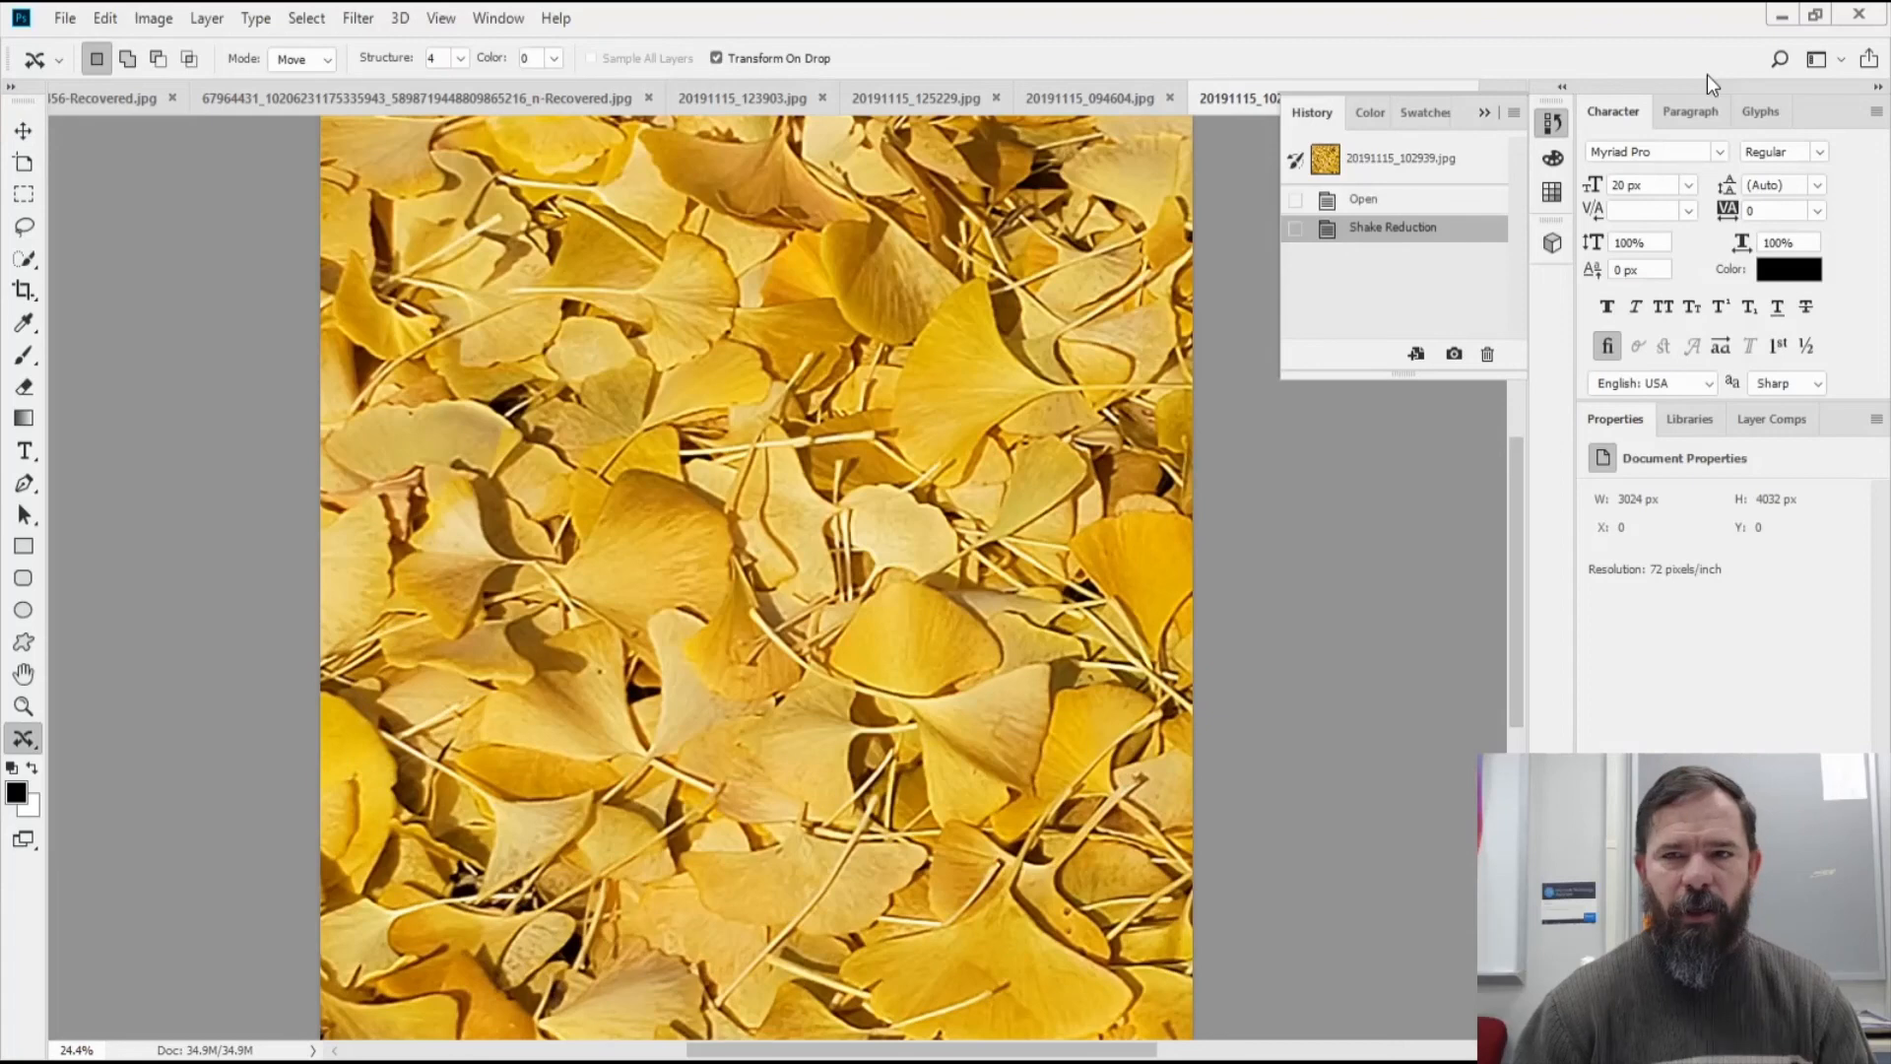
Compare the magnified yellow leaves before and after shake reduction through the history states, ending on the Shake Reduction state
{"action": "left_click", "coordinate": [1360, 205]}
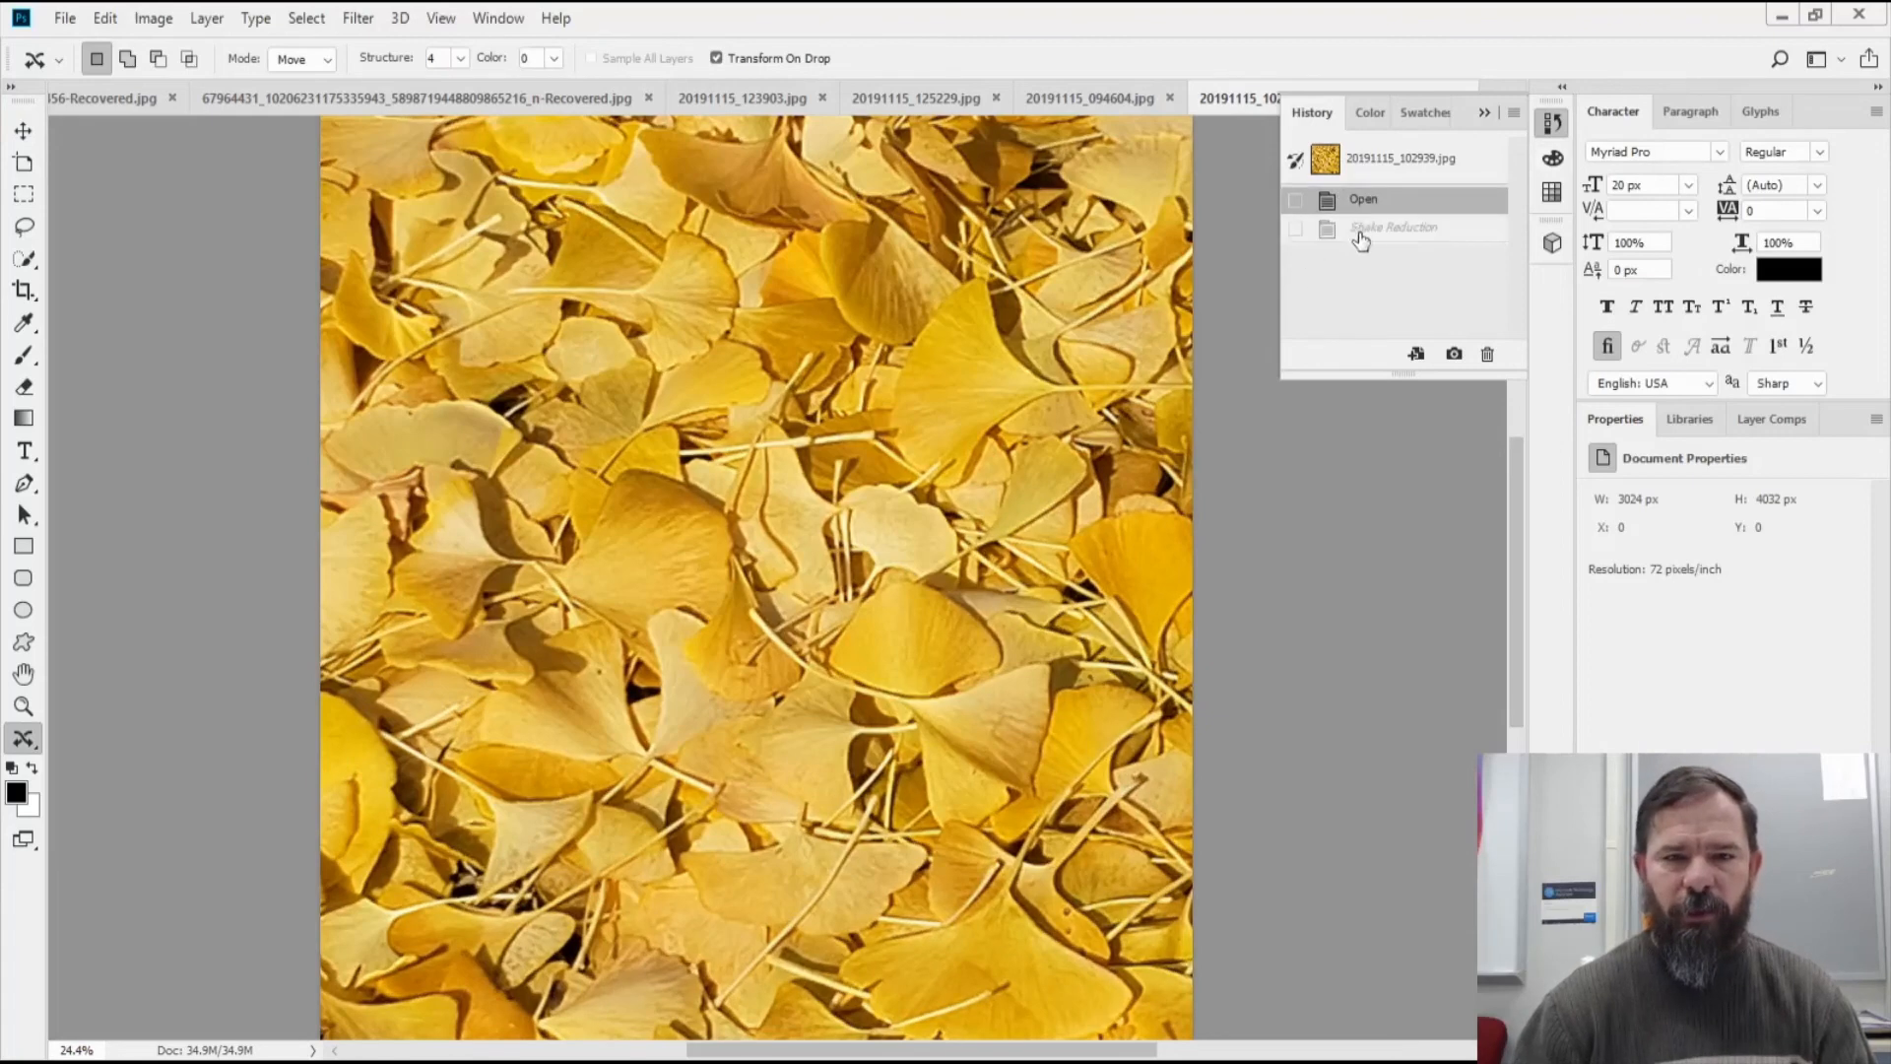
{"action": "left_click", "coordinate": [1364, 235]}
{"action": "left_click", "coordinate": [1361, 201]}
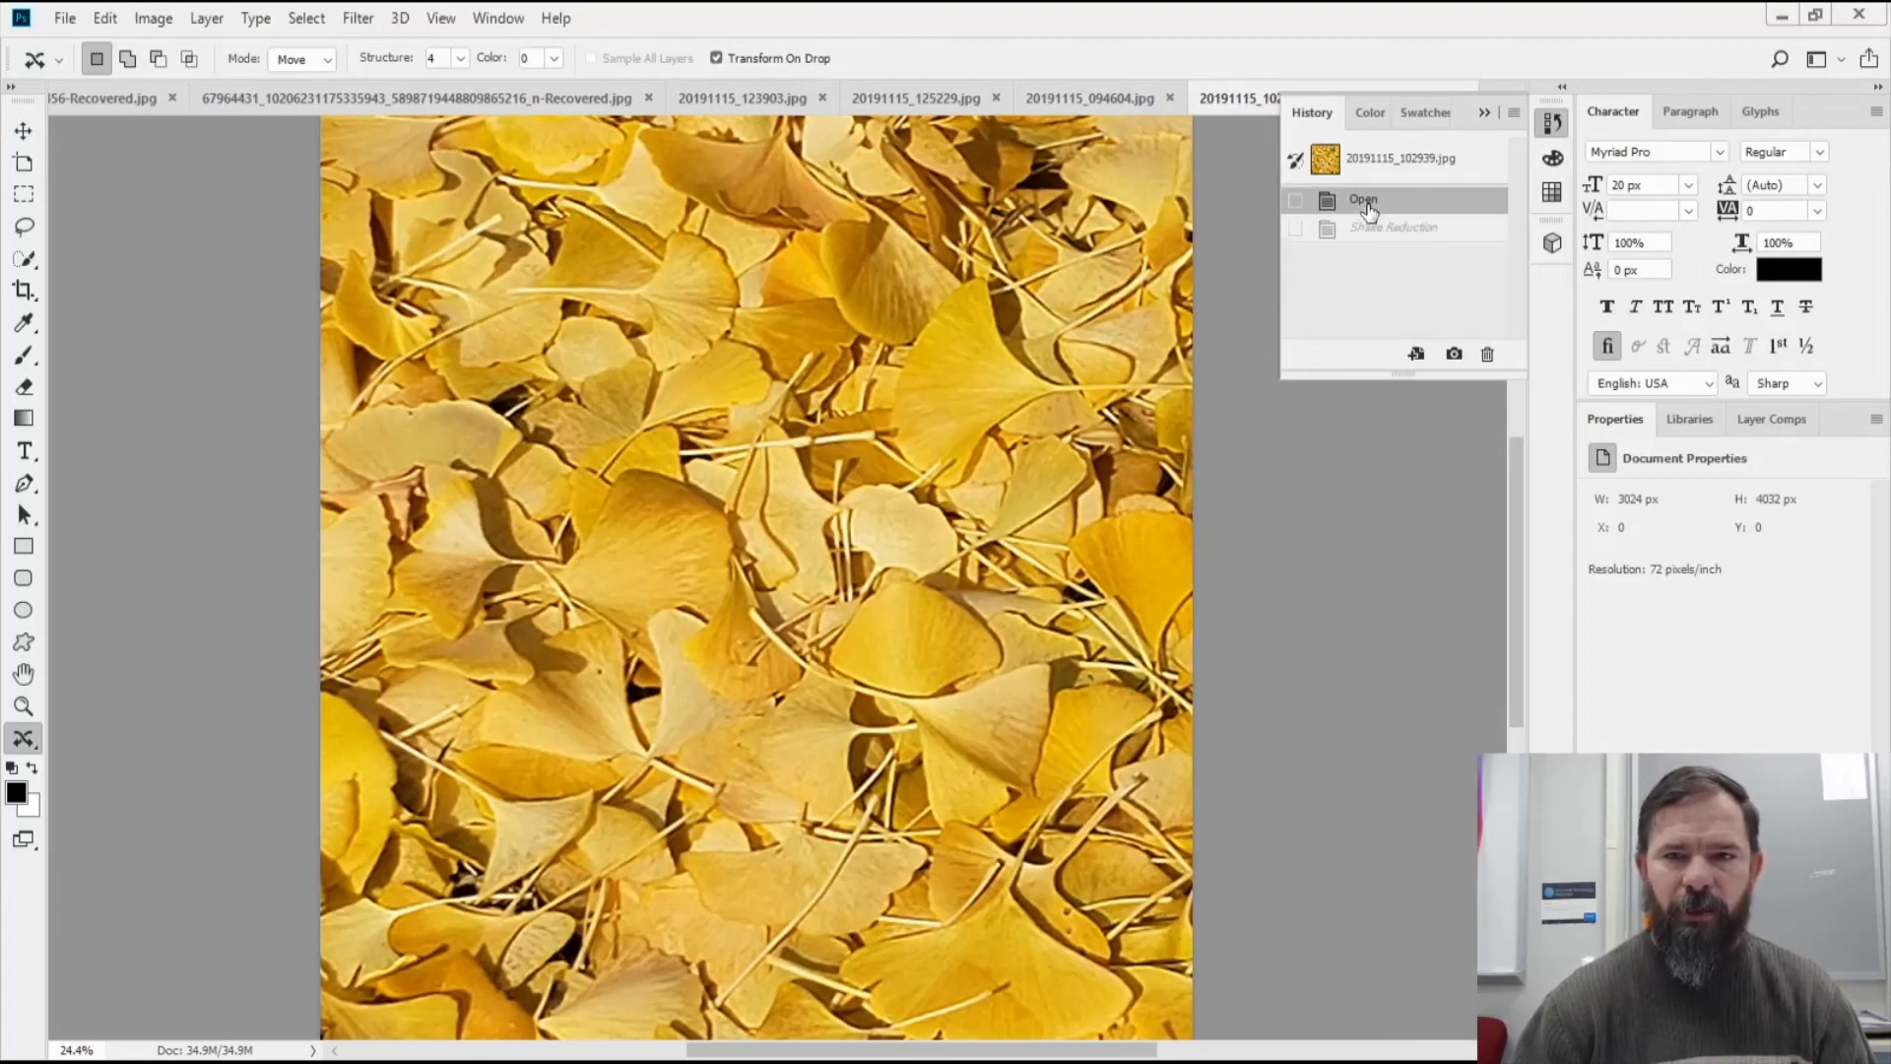
{"action": "left_click", "coordinate": [1369, 235]}
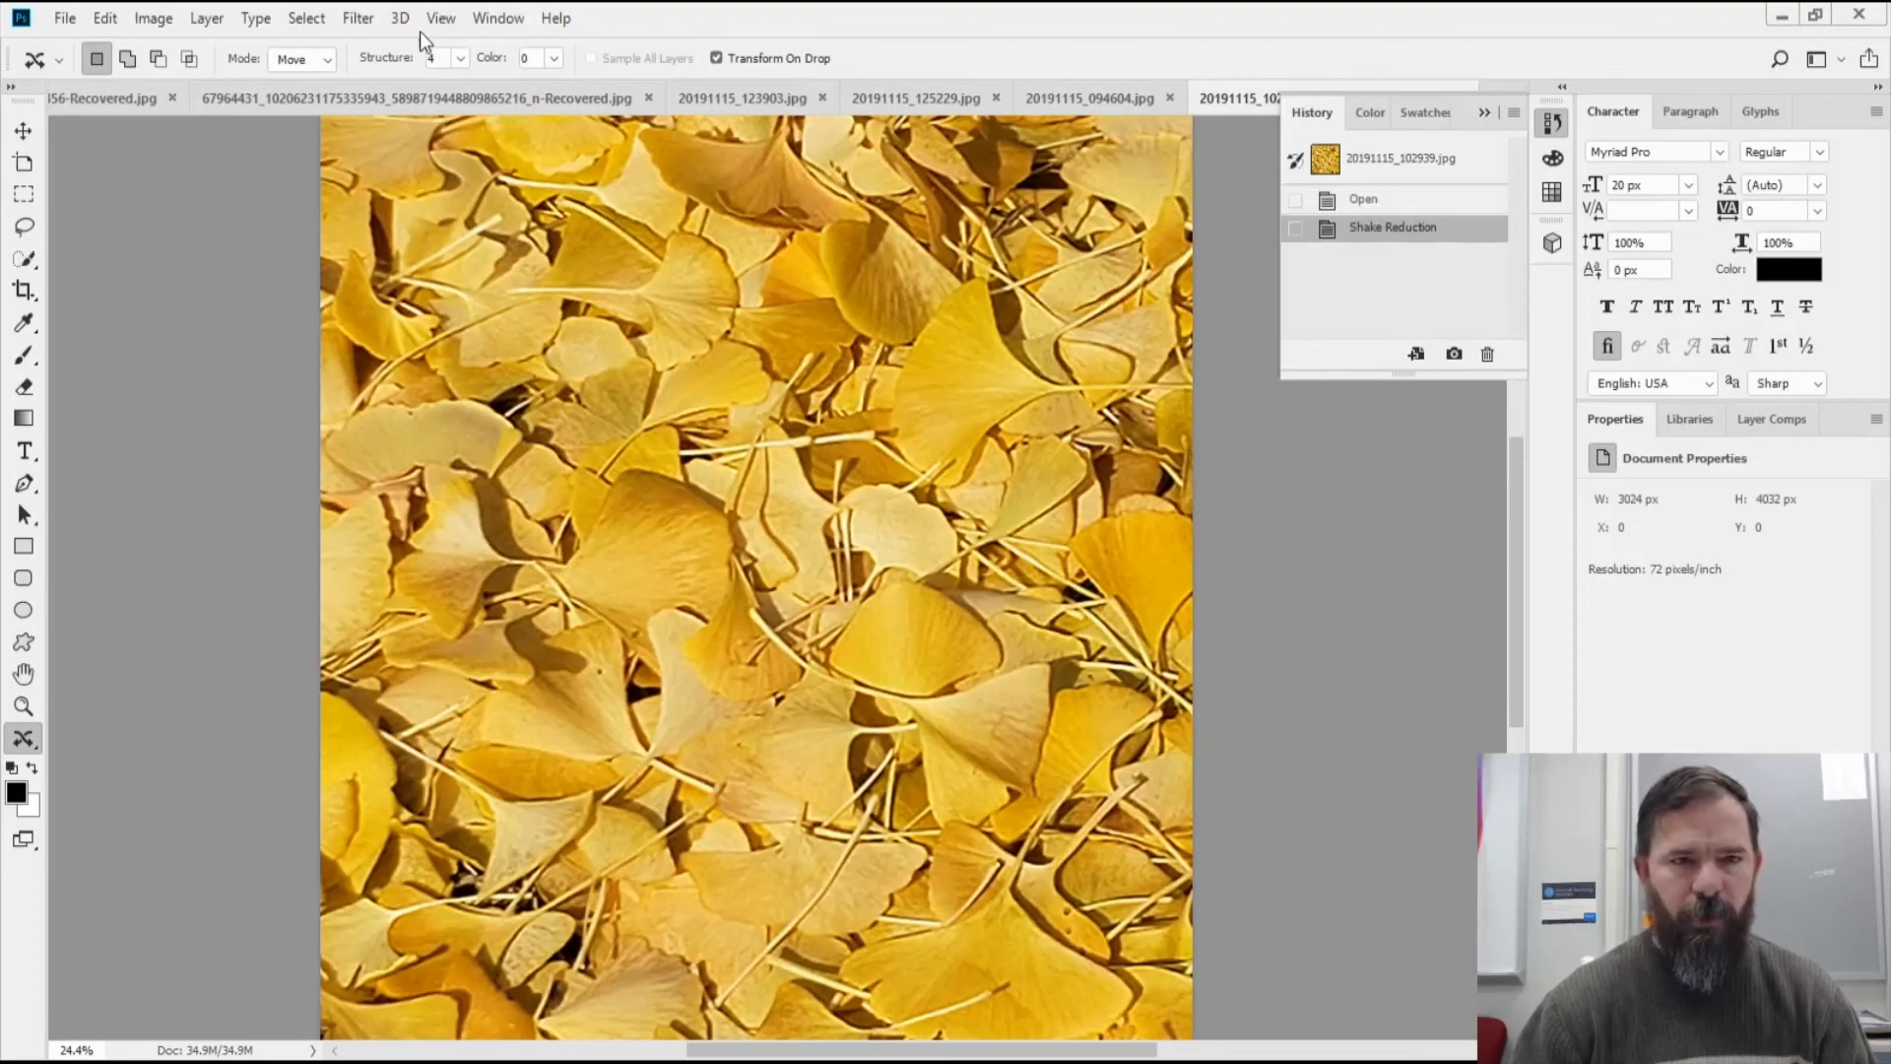
Fit the whole yellow leaves photo on screen and compare its opened and Shake Reduction history states, ending on Shake Reduction
{"action": "left_click", "coordinate": [441, 18]}
{"action": "left_click", "coordinate": [536, 243]}
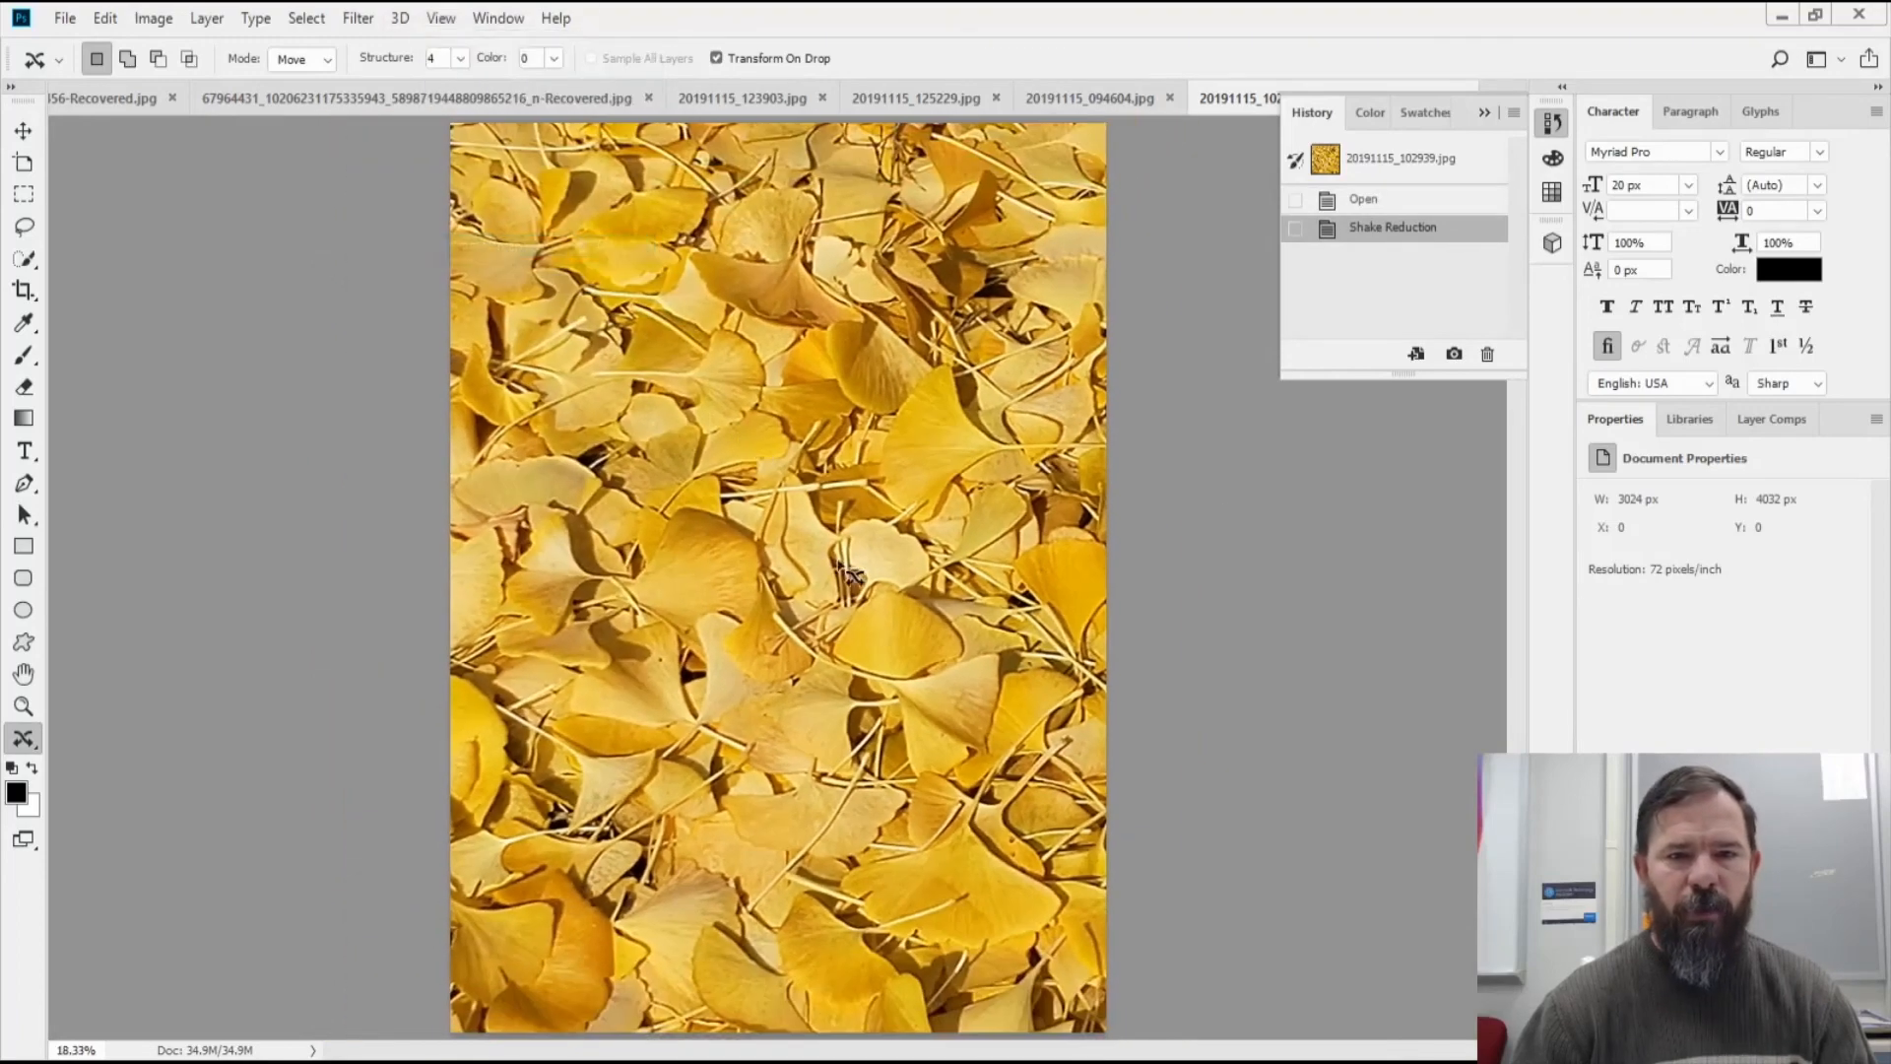
{"action": "left_click", "coordinate": [1371, 202]}
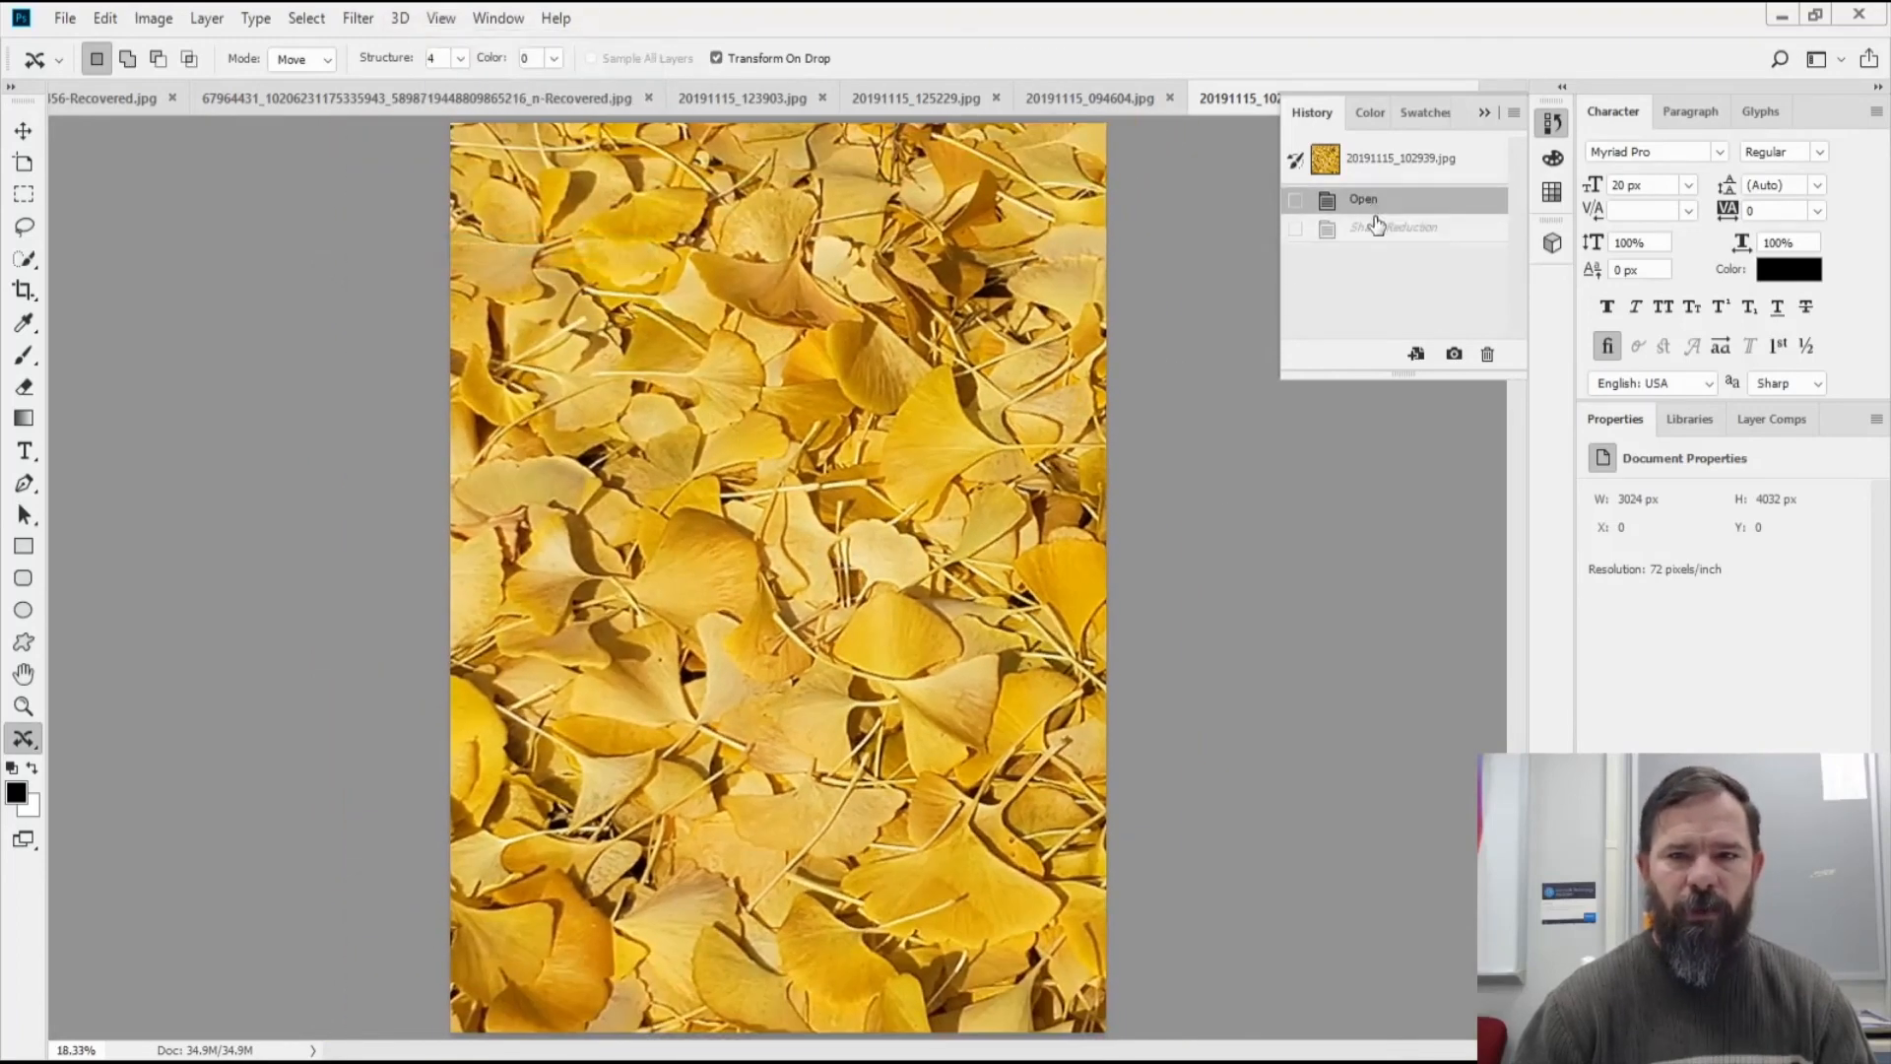
{"action": "left_click", "coordinate": [1376, 231]}
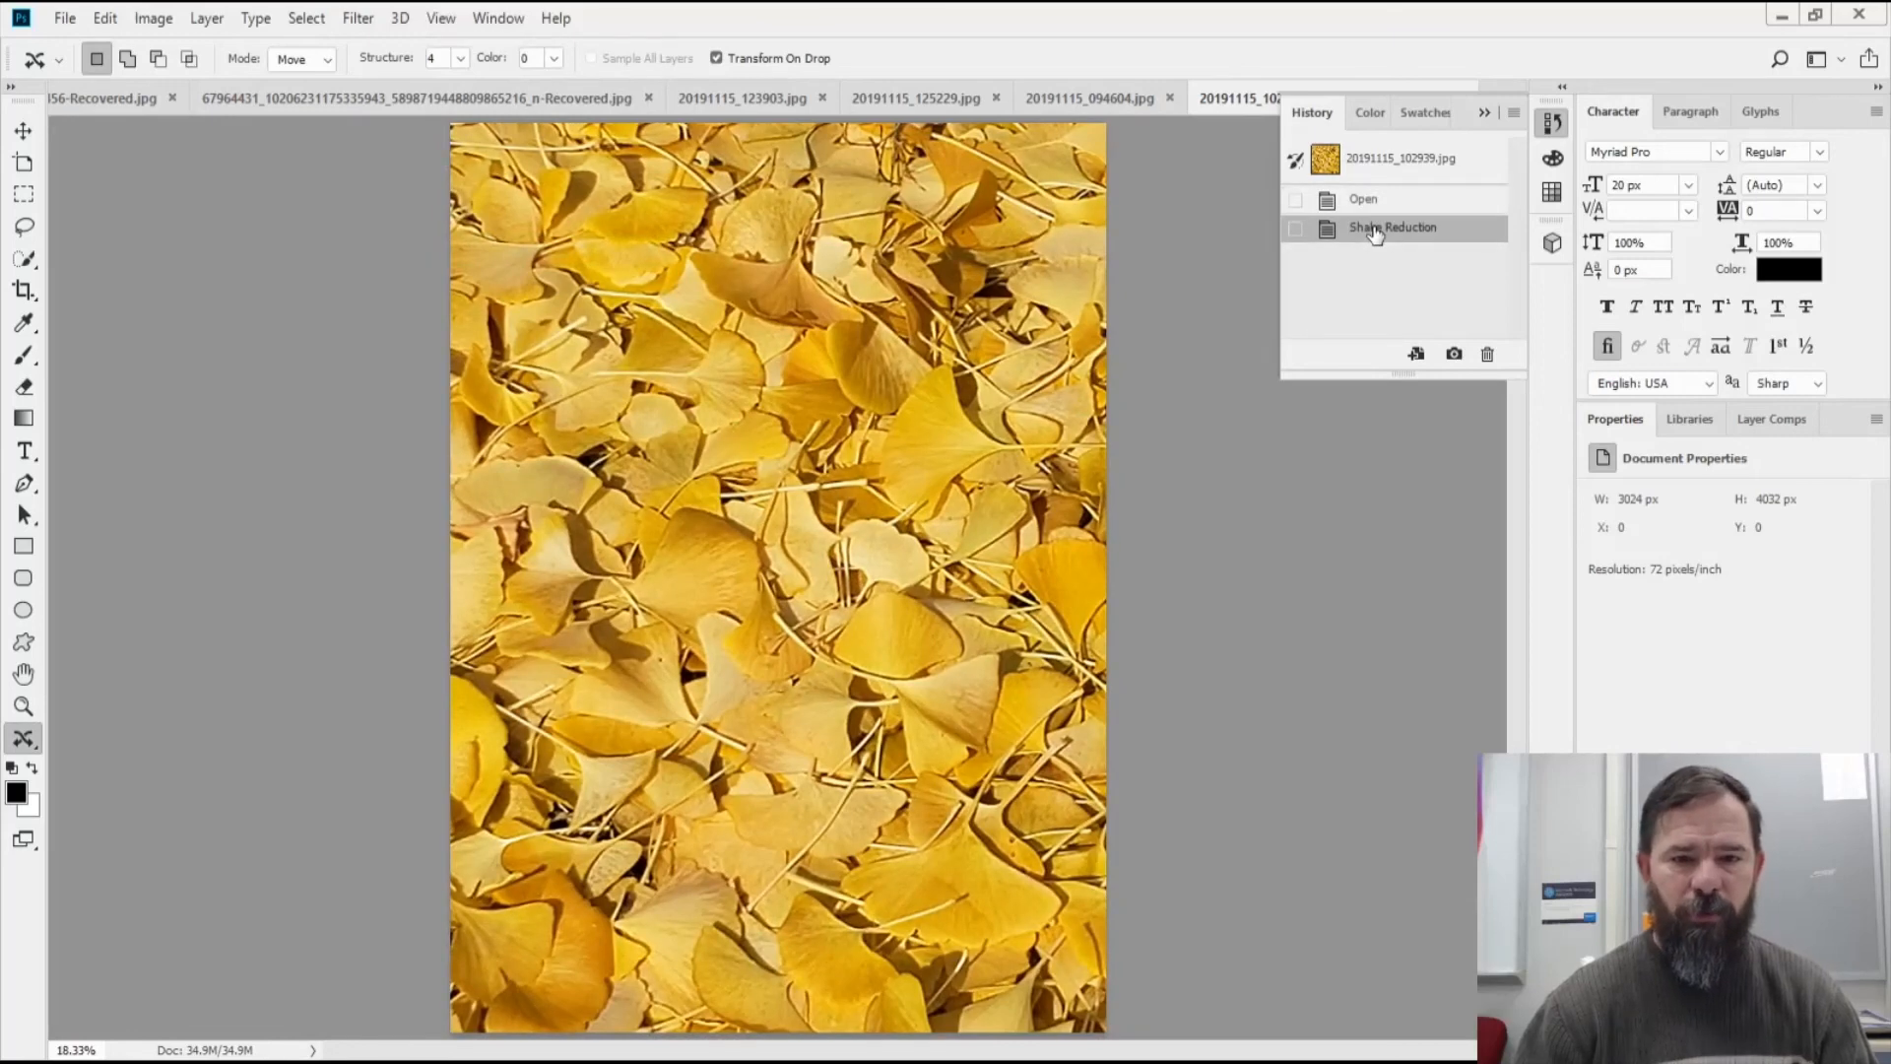
{"action": "left_click", "coordinate": [1374, 201]}
{"action": "left_click", "coordinate": [1378, 234]}
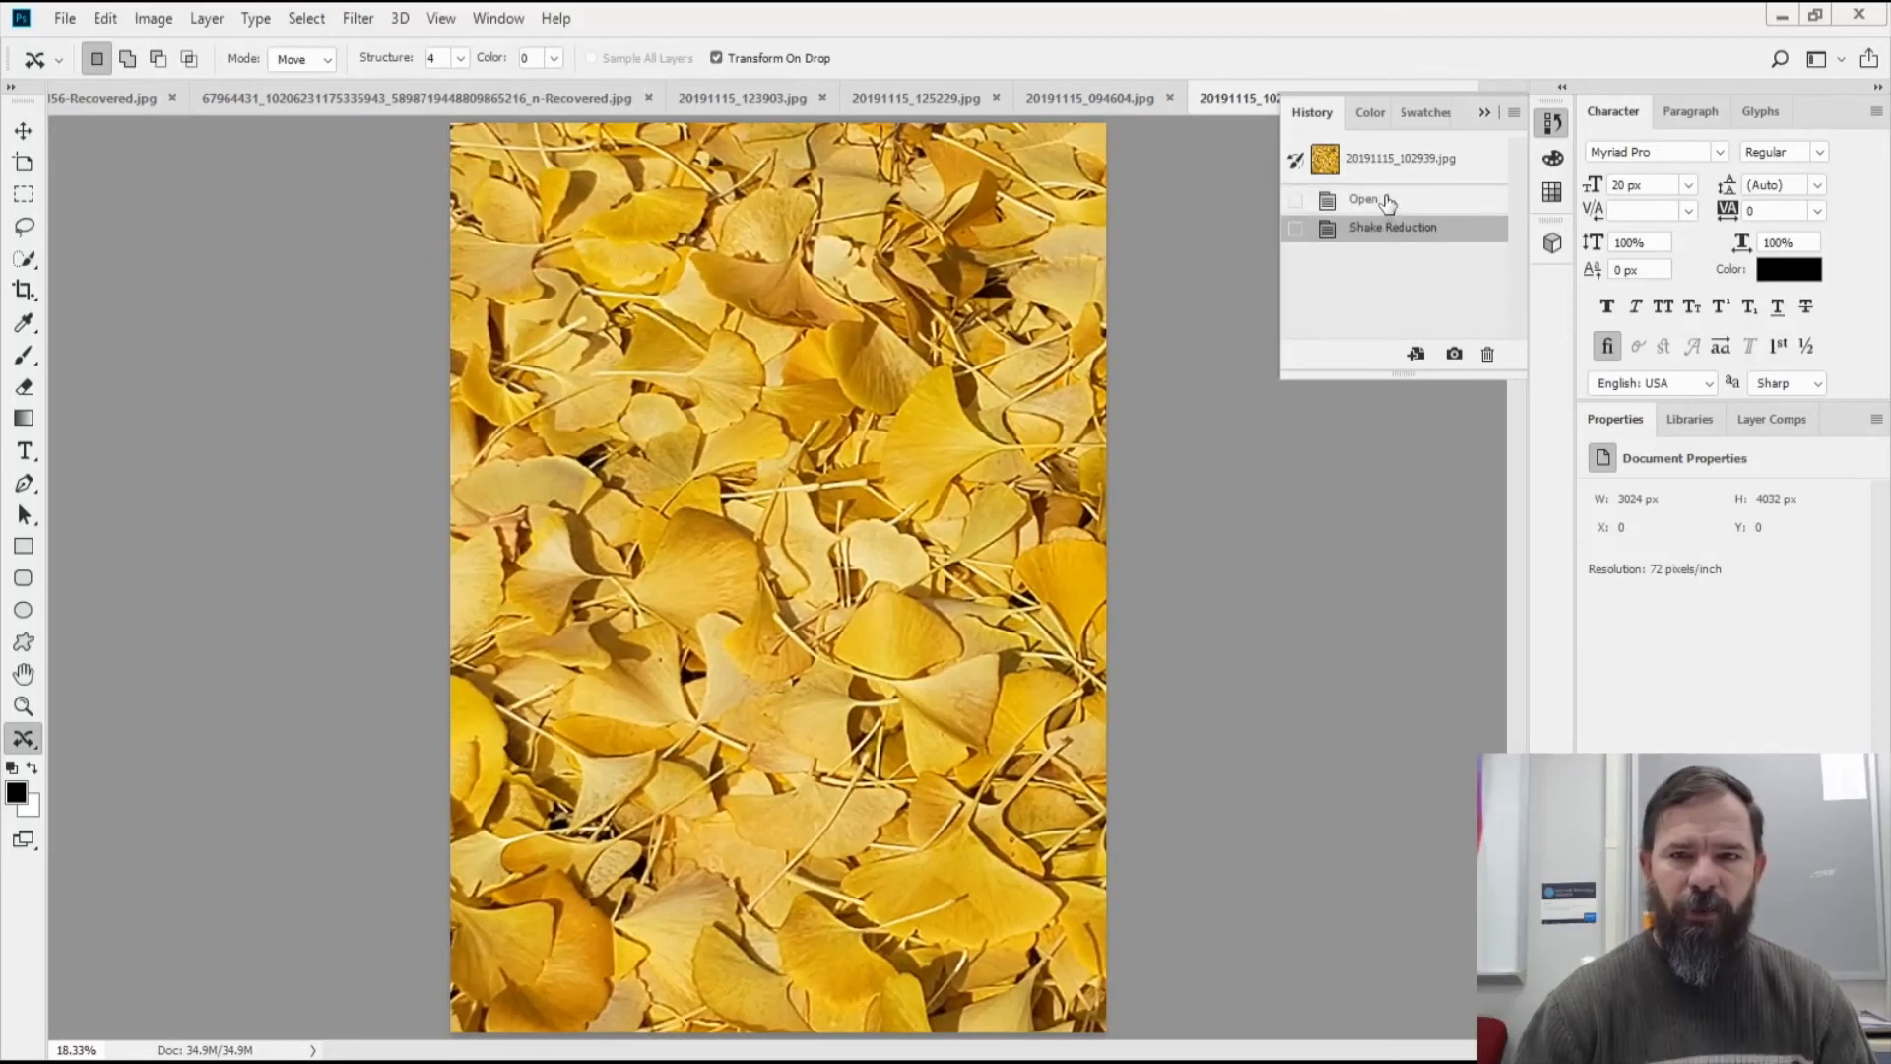
{"action": "left_click", "coordinate": [1387, 205]}
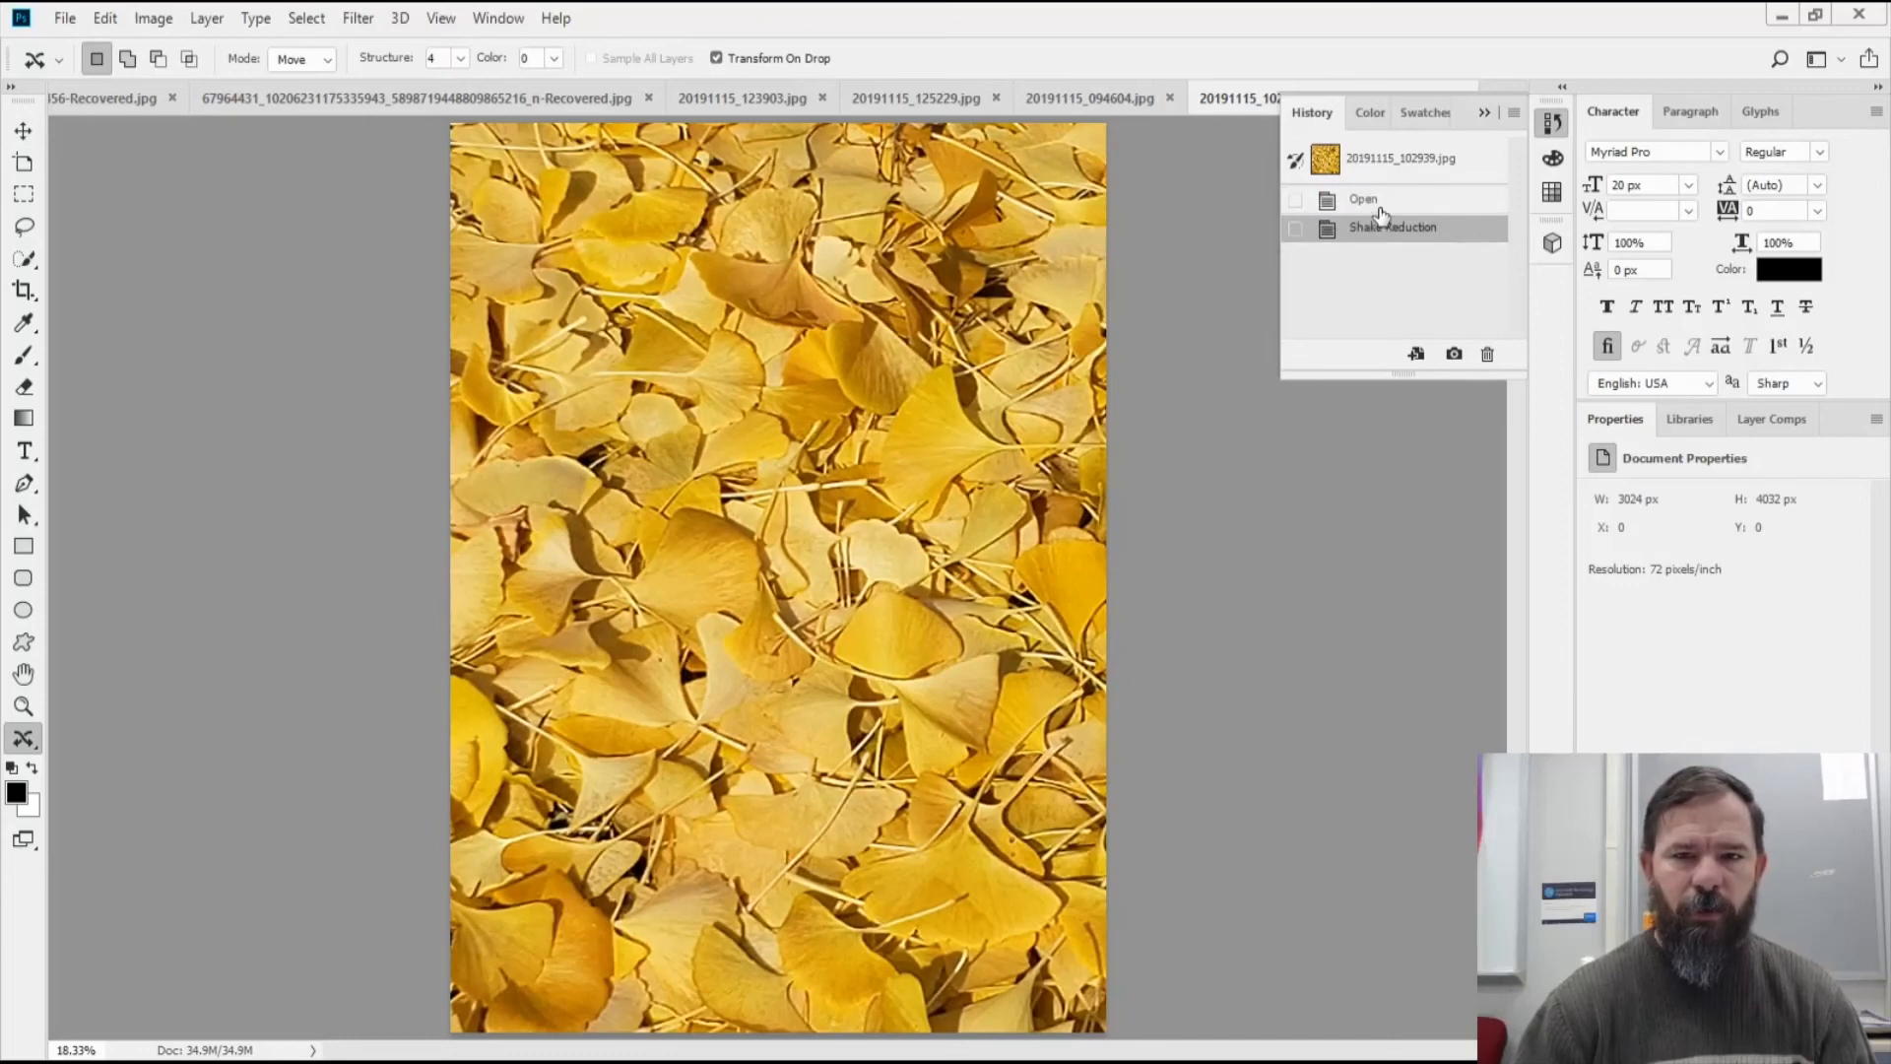
{"action": "left_click", "coordinate": [1380, 207]}
{"action": "left_click", "coordinate": [1370, 236]}
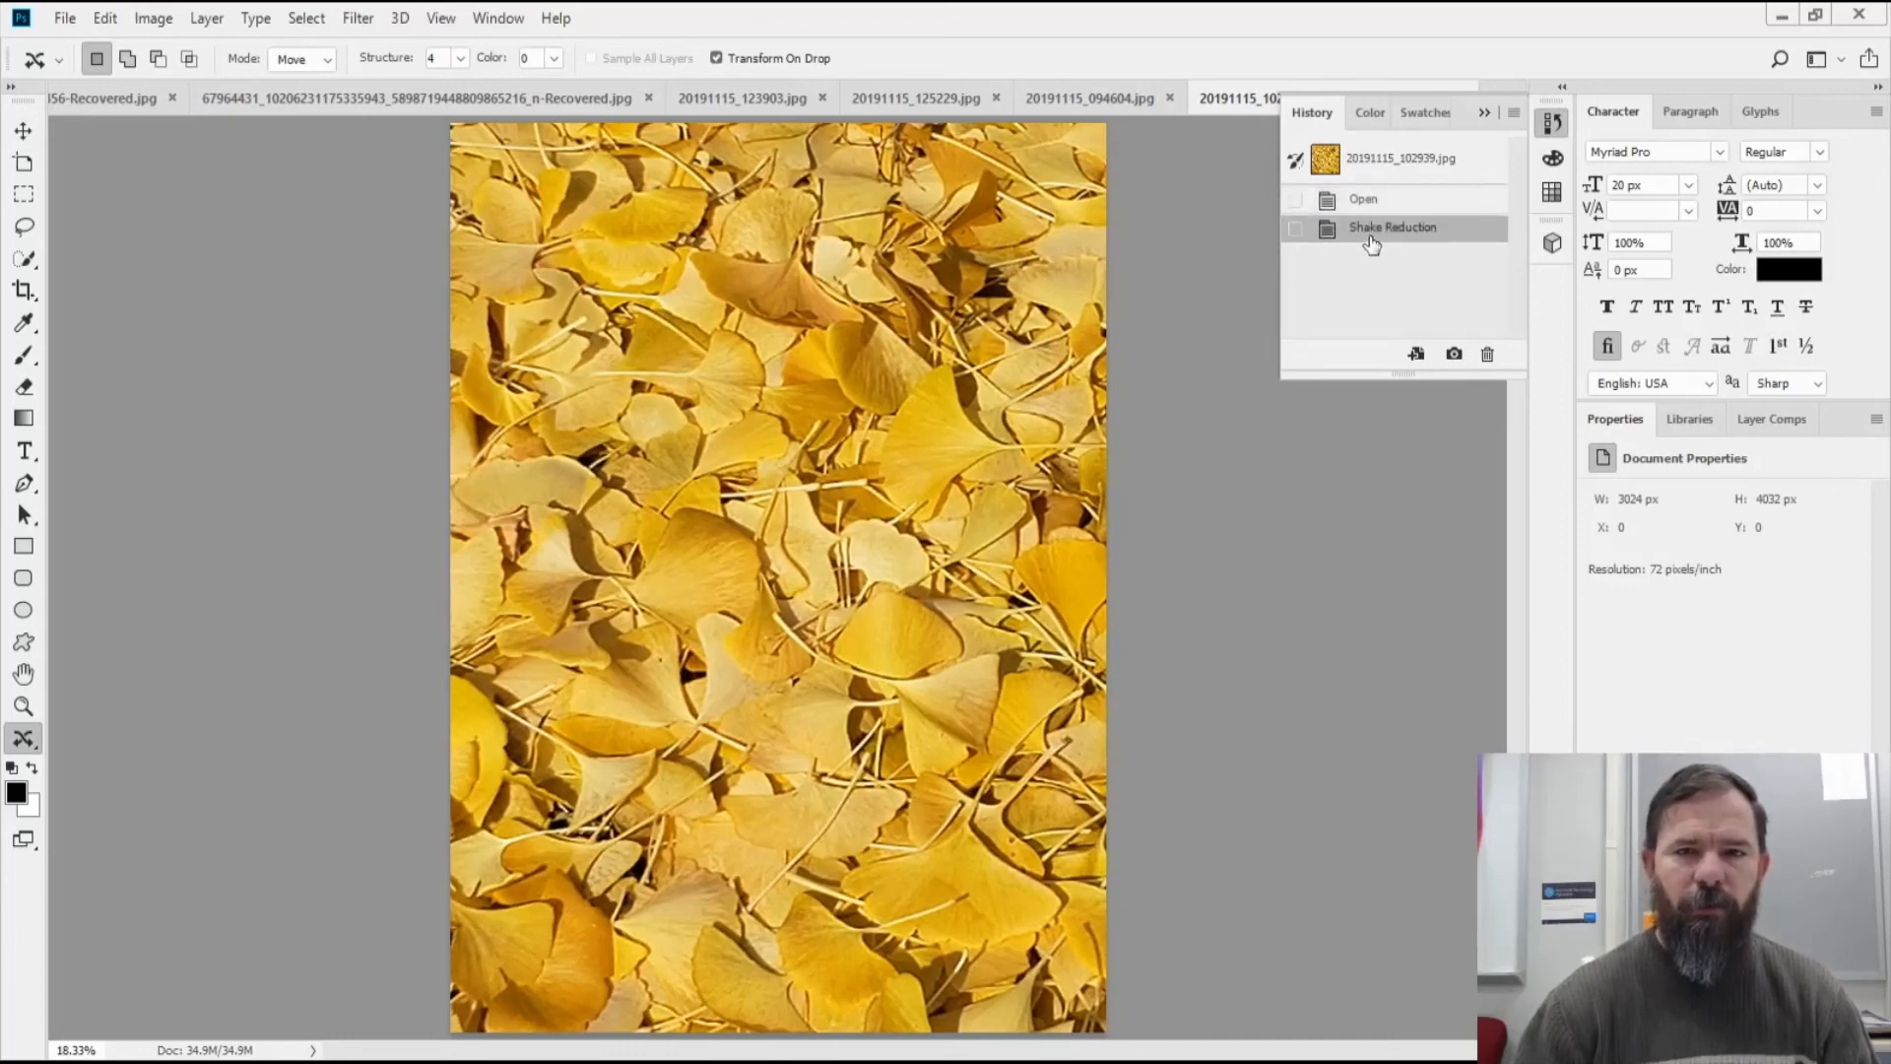